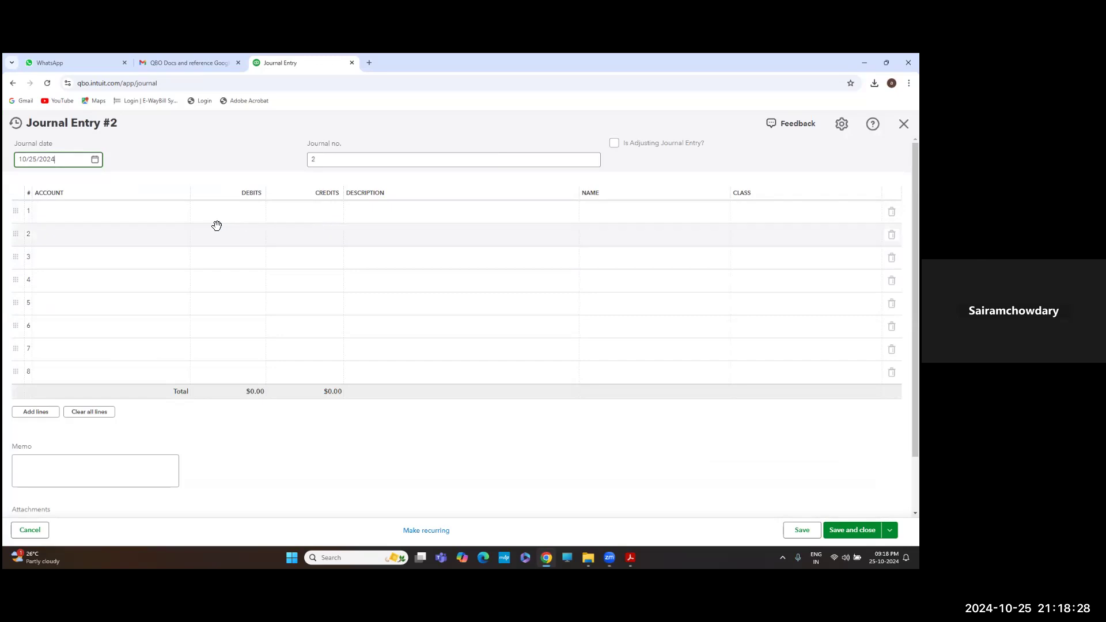
Start line 1 of Journal Entry #2 and enter 'cap' as its account after browsing the account list
left_click(90, 221)
left_click(183, 212)
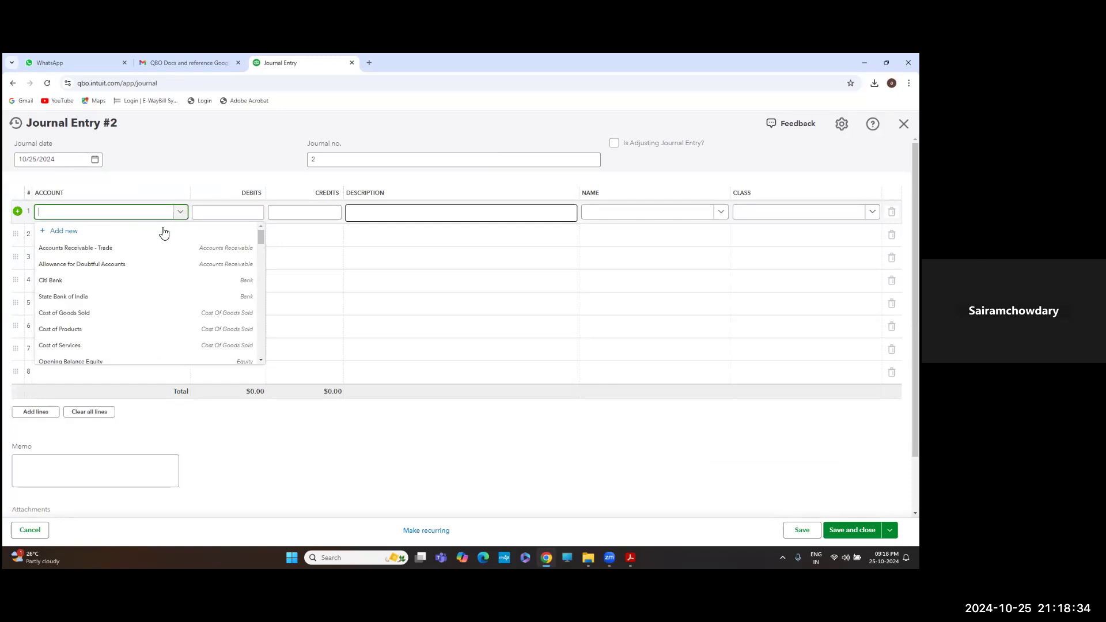
scroll(139, 291, "down", 5)
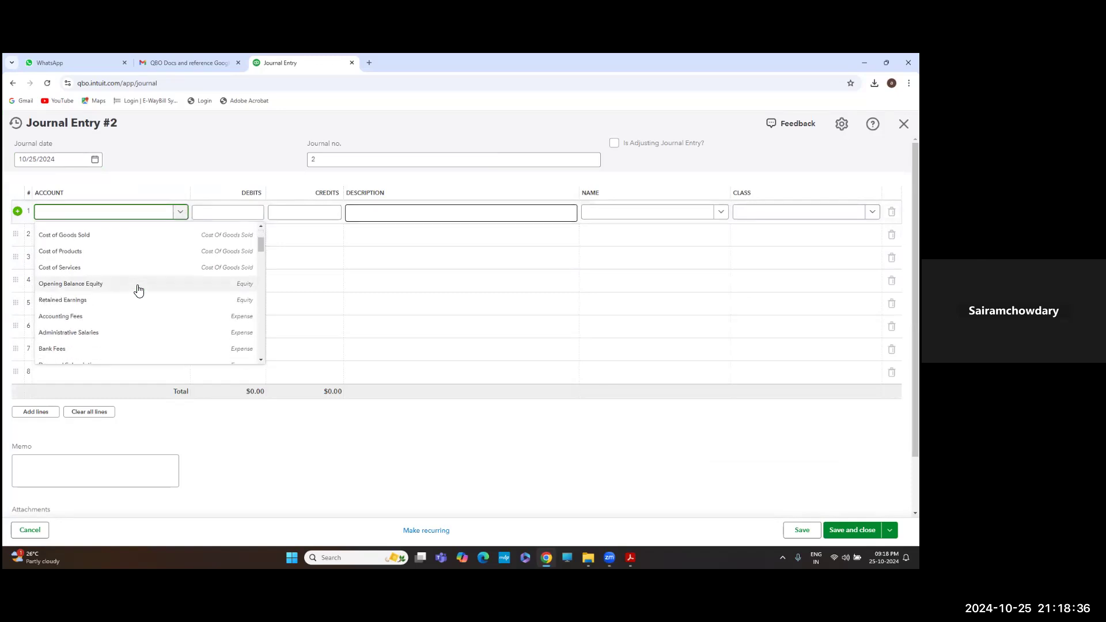
scroll(139, 291, "down", 6)
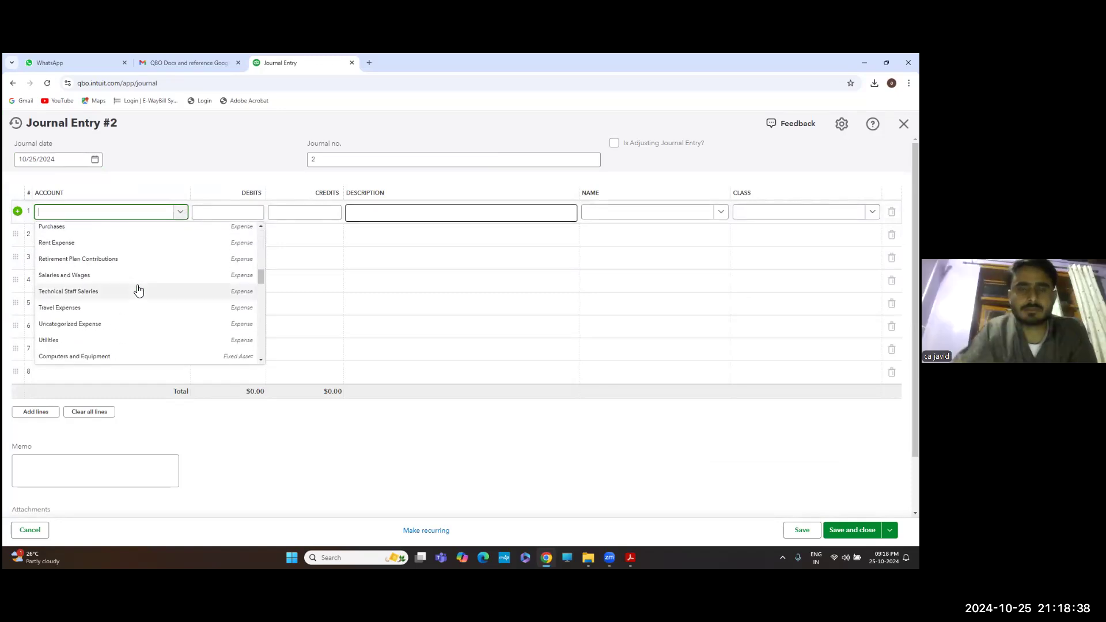
scroll(139, 291, "up", 10)
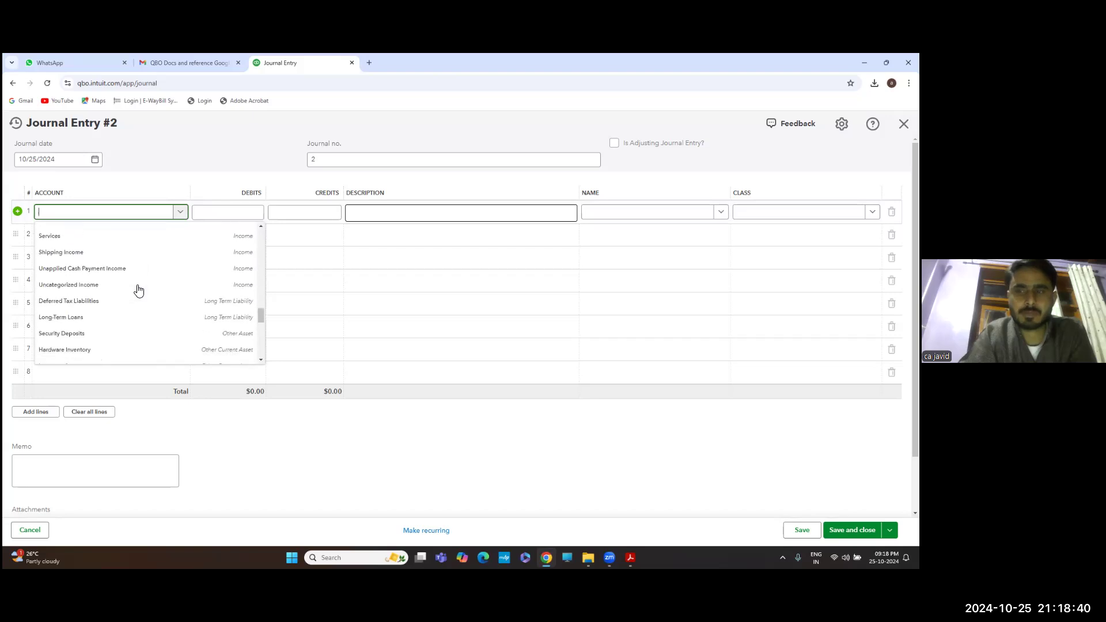
type("cap")
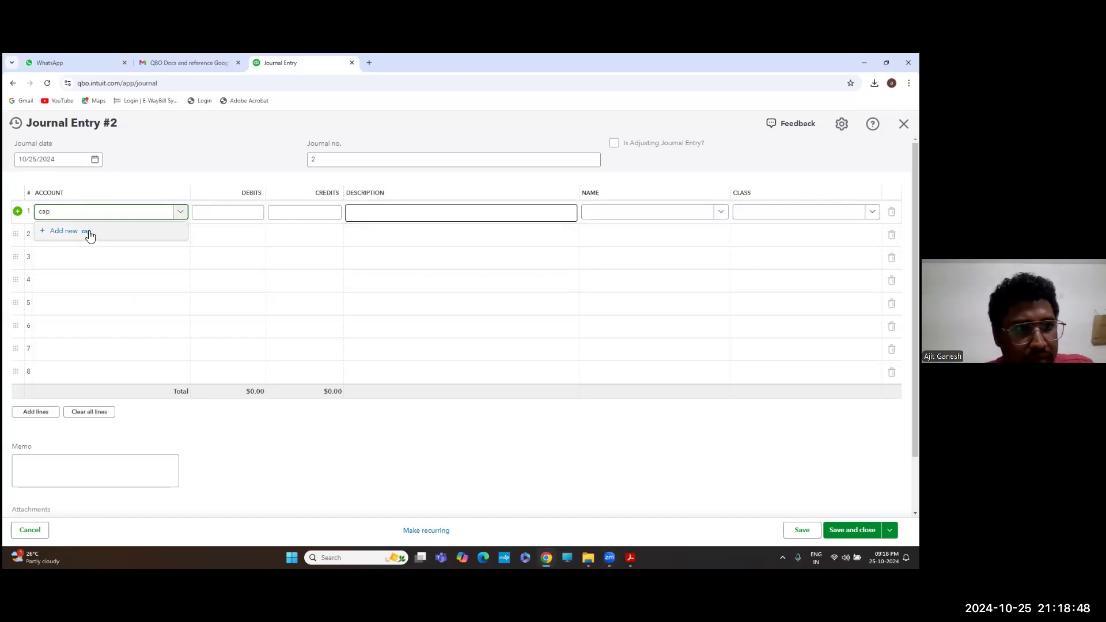
Abandon the new 'cap' account form and clear 'cap' from line 1's account field
left_click(89, 233)
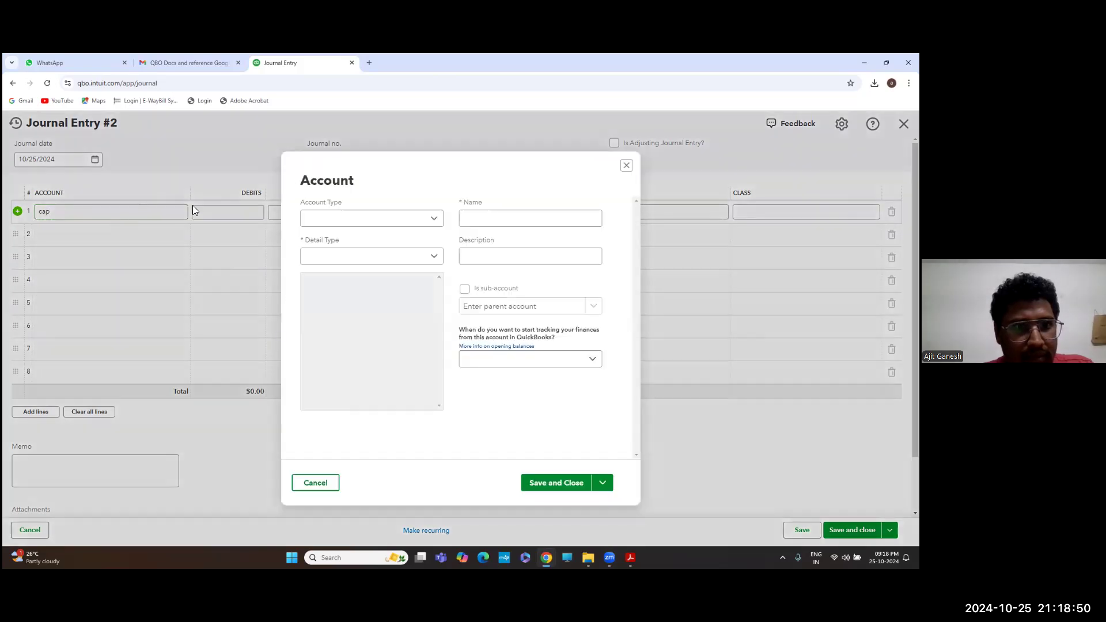
left_click(426, 222)
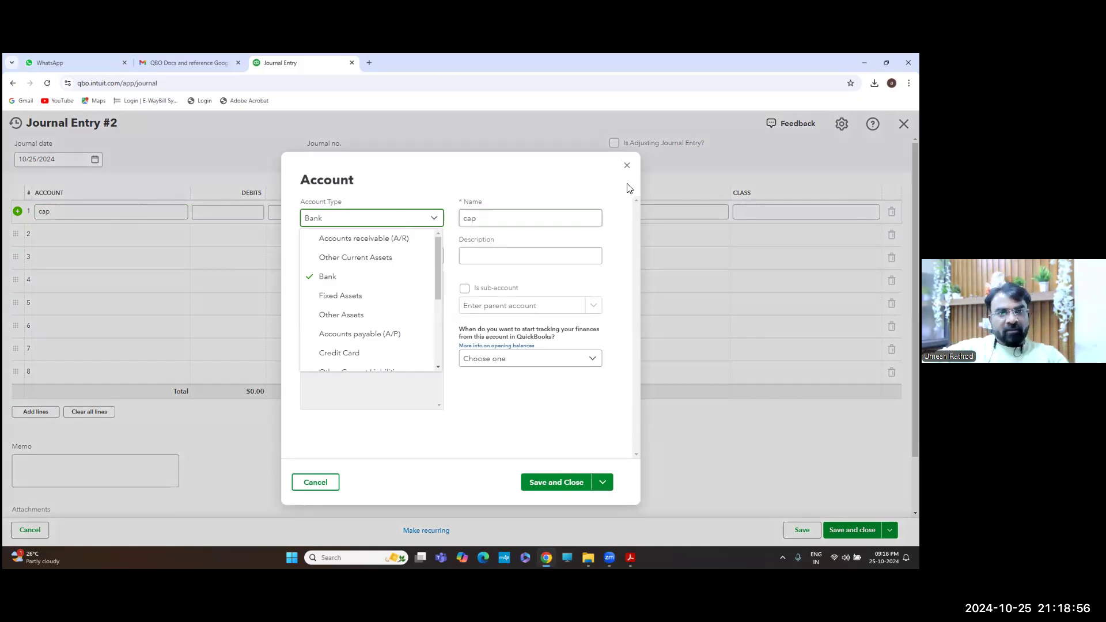
left_click(627, 166)
left_click(162, 219)
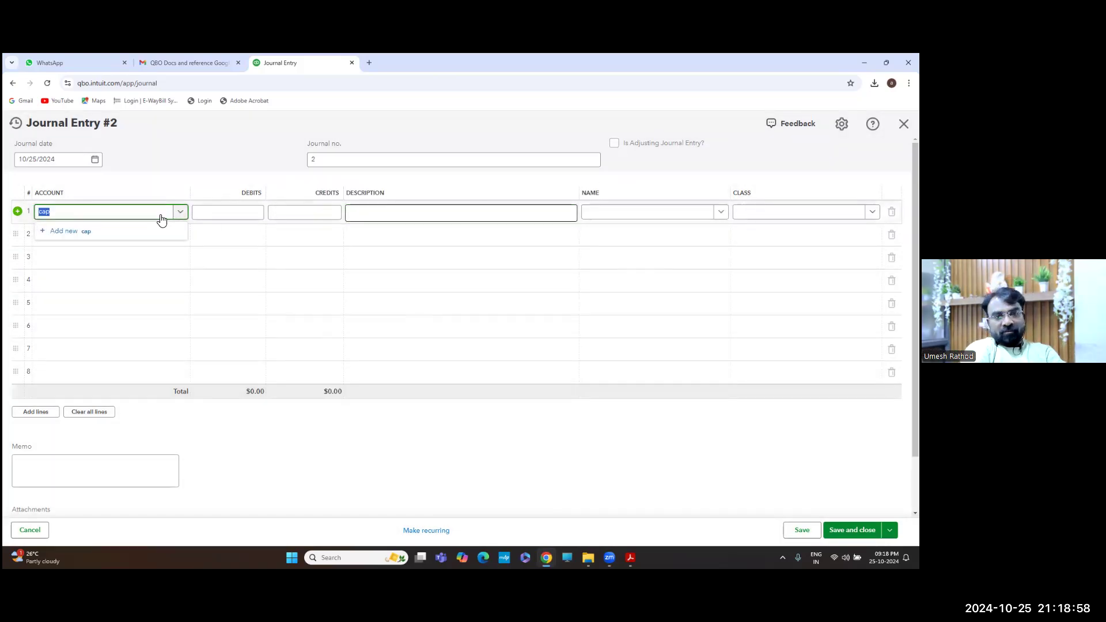
key("BackSpace")
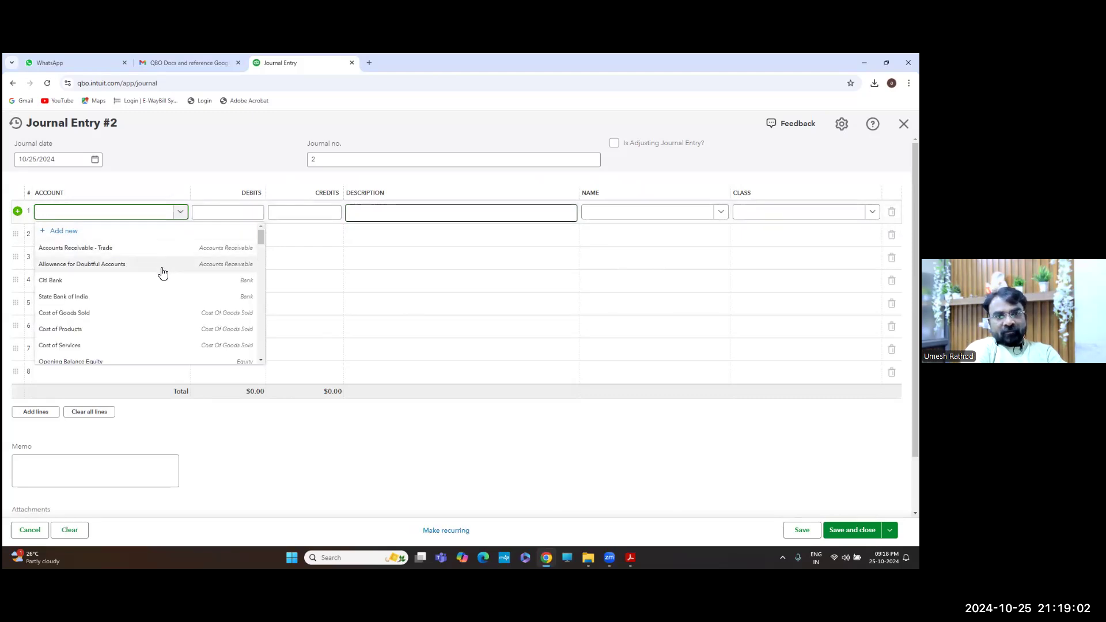
Cancel Journal Entry #2 and confirm leaving it without saving
scroll(160, 296, "down", 1)
scroll(160, 296, "up", 1)
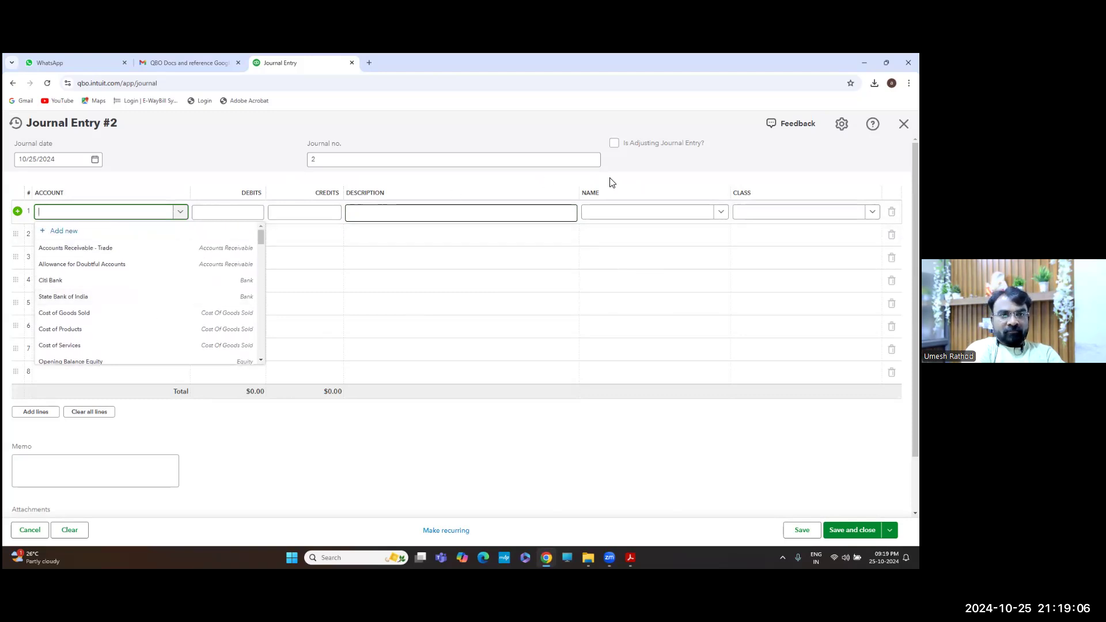
key("Escape")
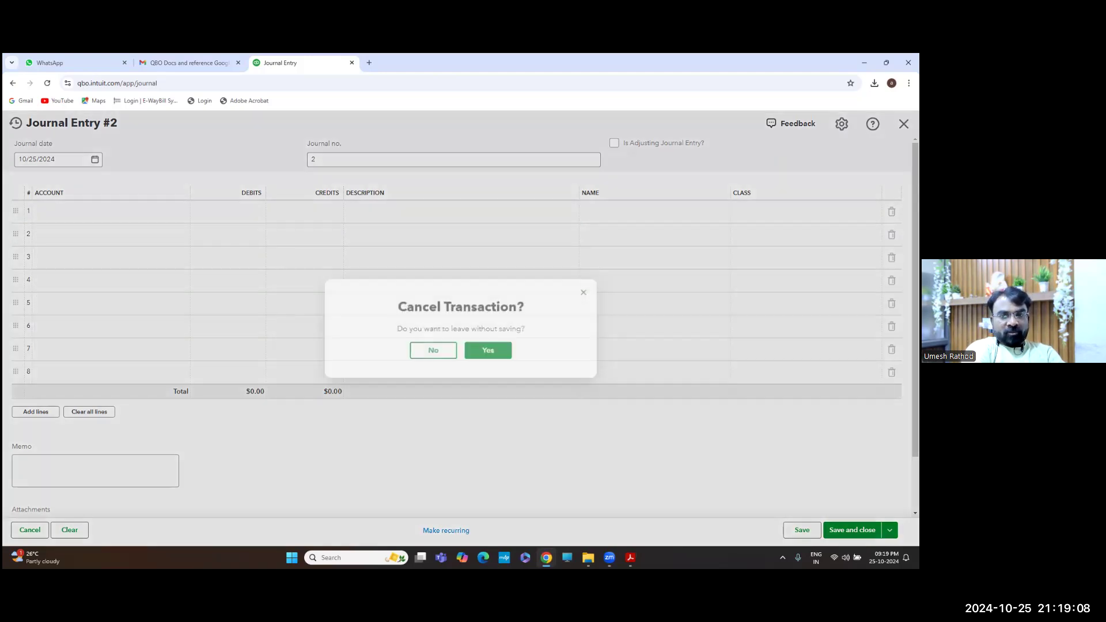
left_click(506, 350)
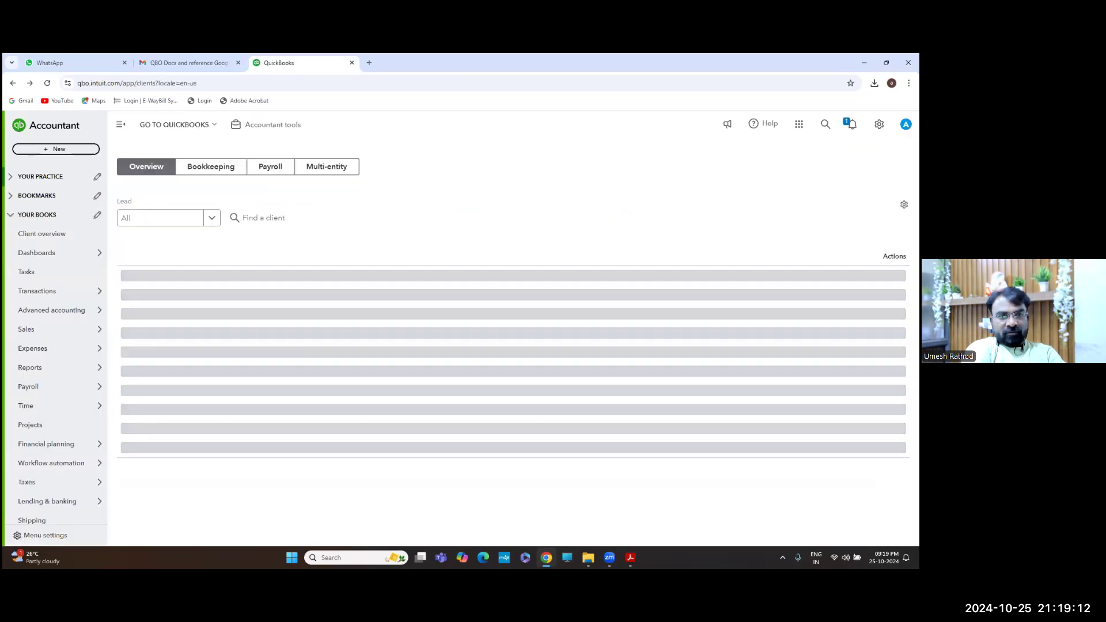
Open the Chart of accounts from the gear menu, browse the list, and sort it by Account Type
left_click(879, 124)
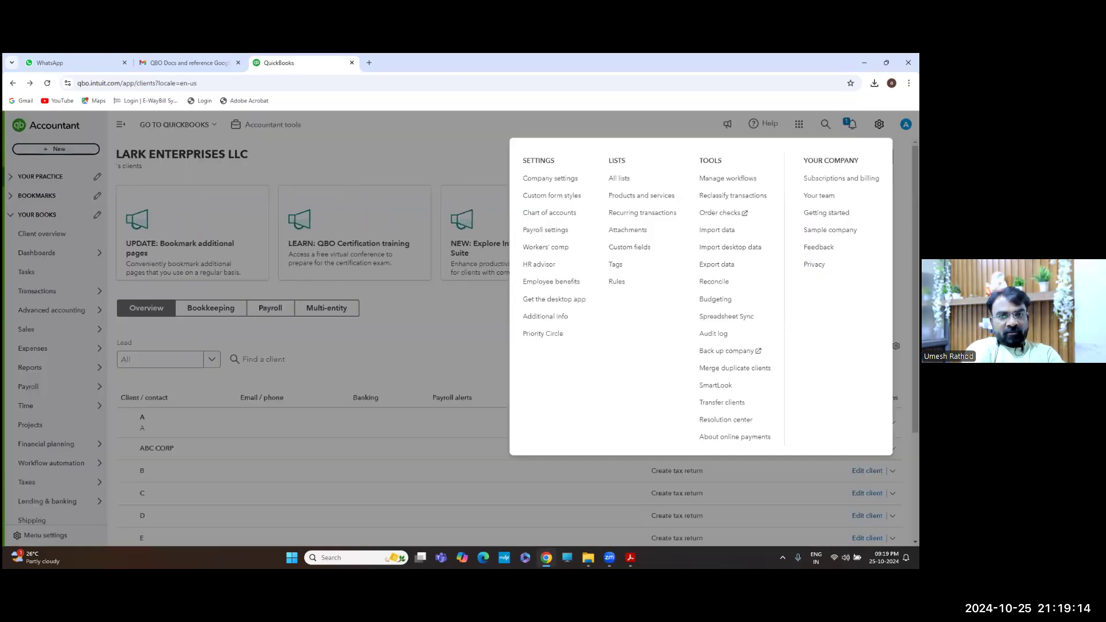
left_click(559, 218)
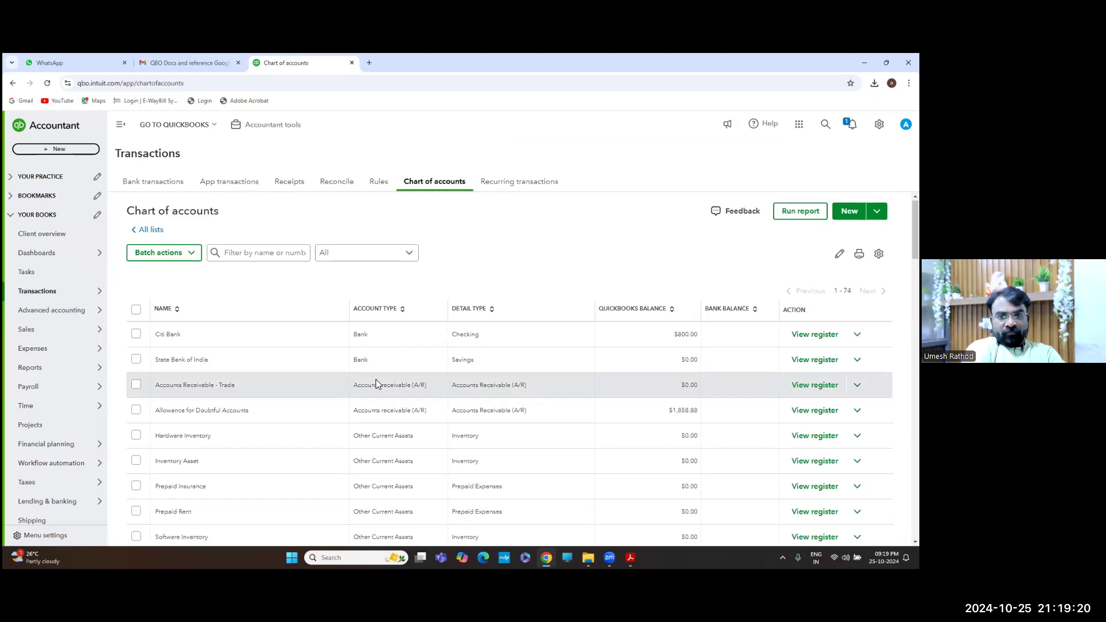
scroll(375, 381, "down", 1)
scroll(375, 380, "down", 2)
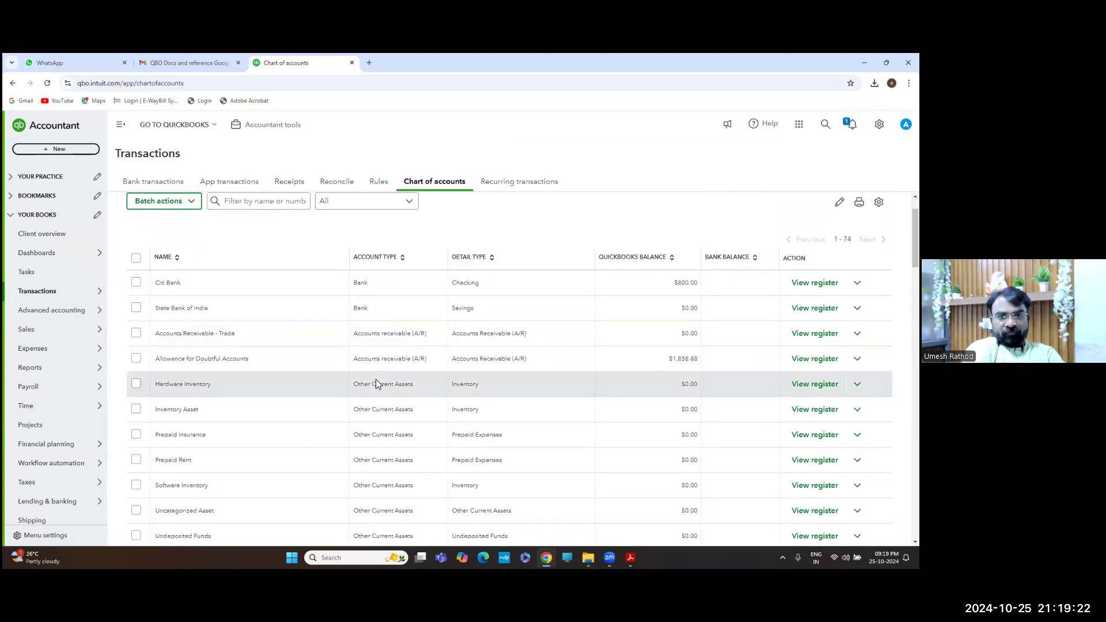
scroll(378, 383, "down", 2)
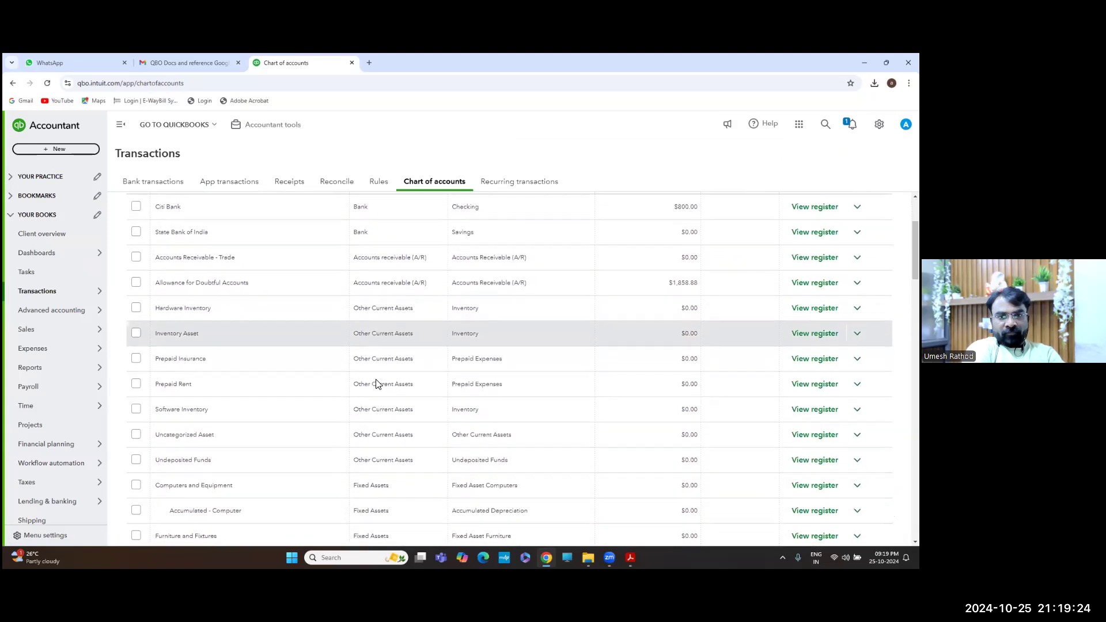
scroll(376, 380, "down", 3)
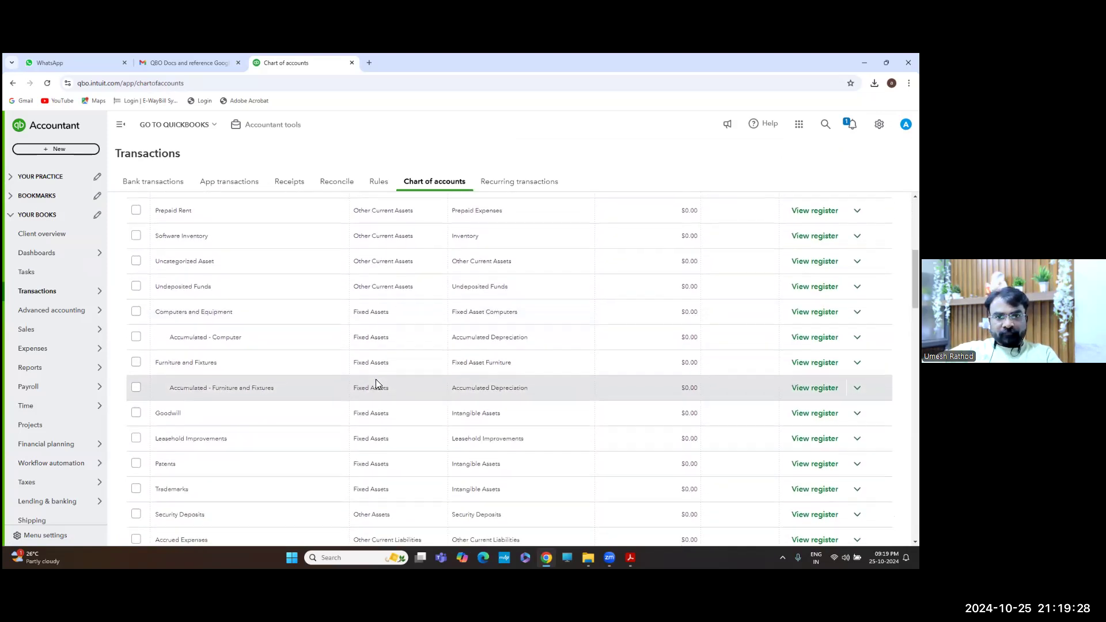
scroll(412, 385, "up", 3)
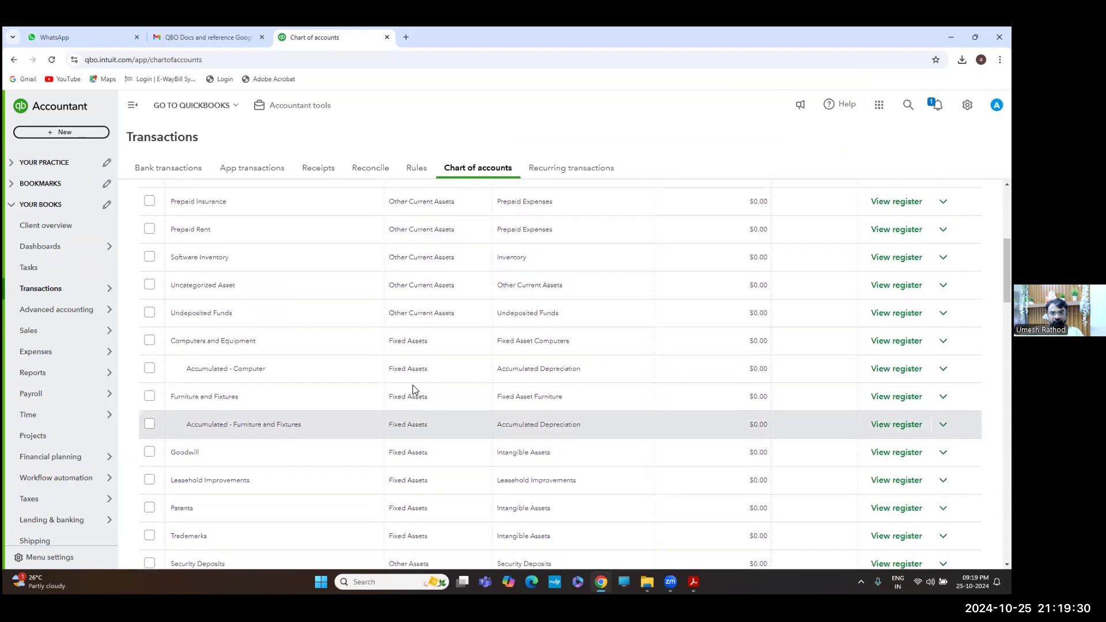
scroll(414, 385, "up", 2)
scroll(413, 384, "down", 3)
scroll(414, 385, "down", 4)
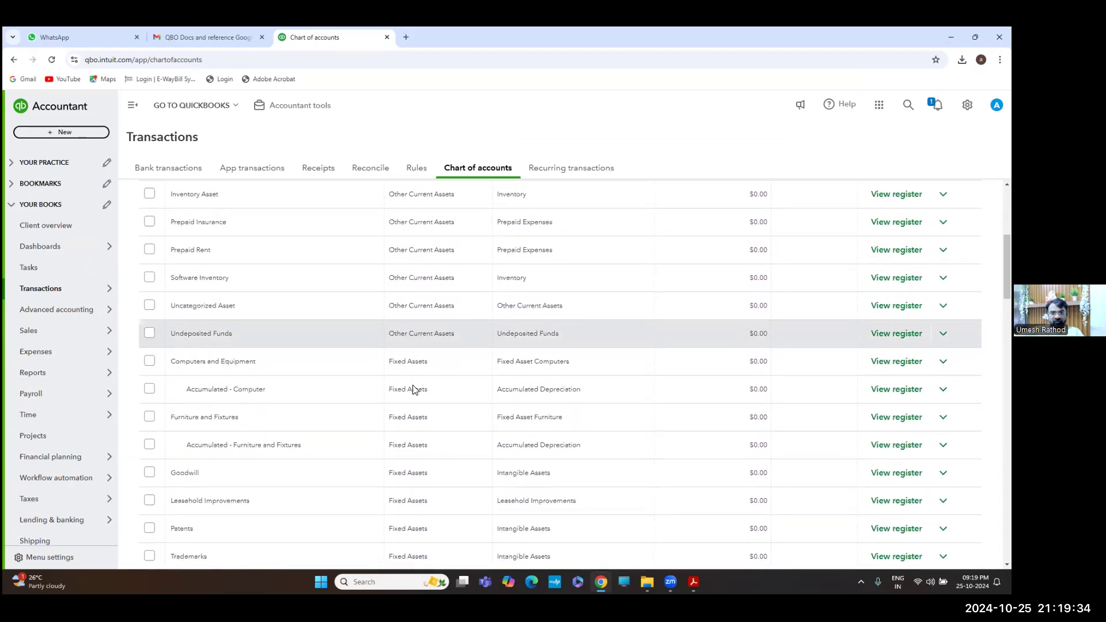
scroll(413, 390, "down", 3)
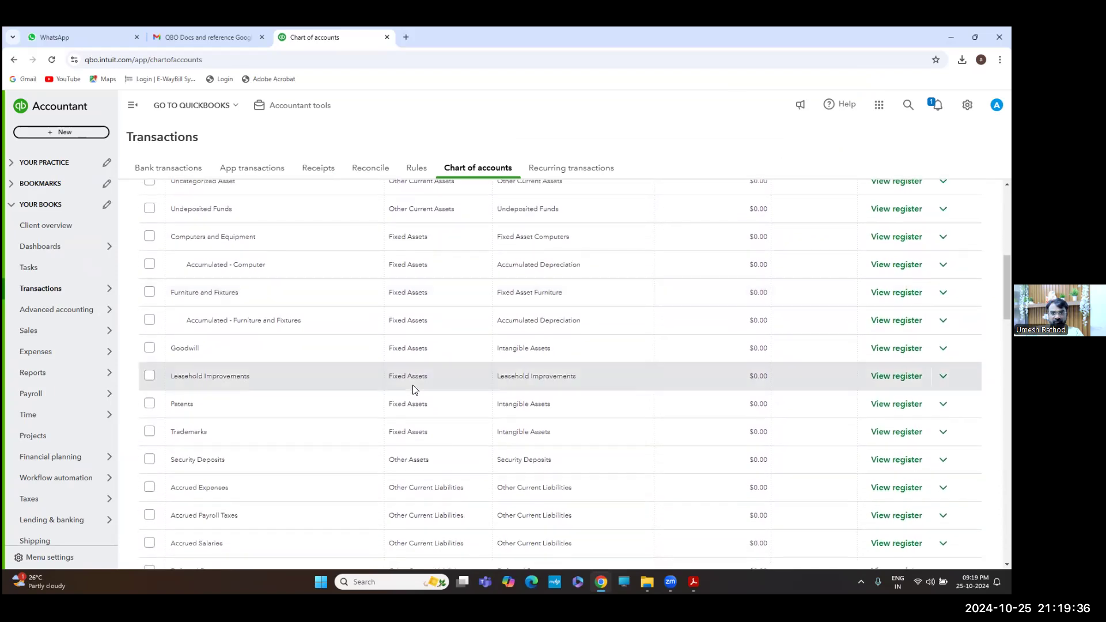
scroll(414, 389, "down", 2)
scroll(412, 390, "down", 4)
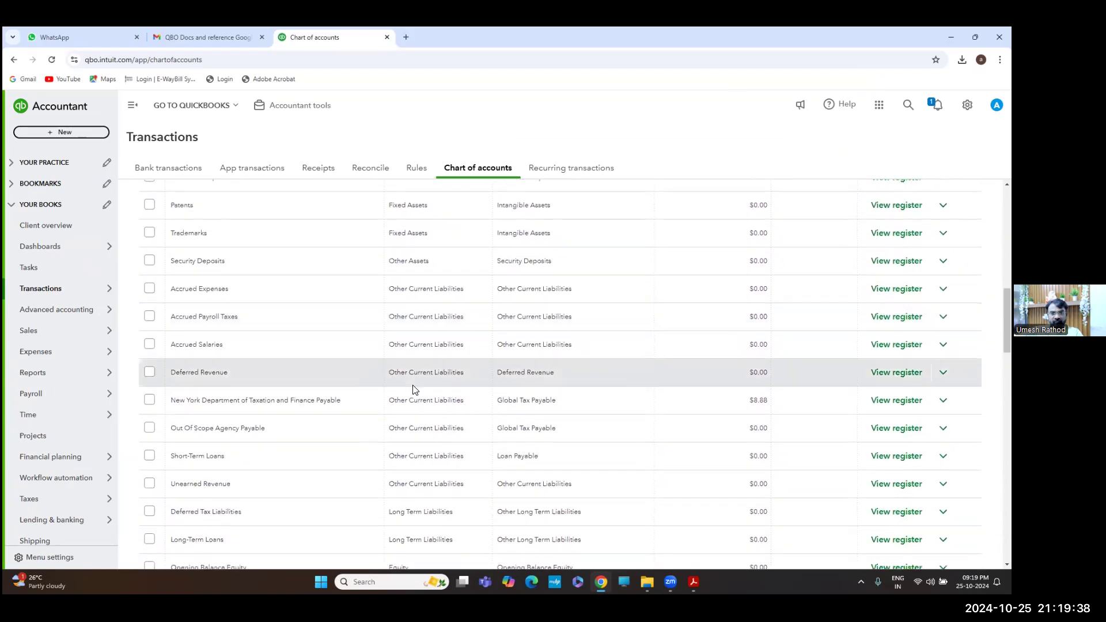
scroll(412, 389, "down", 1)
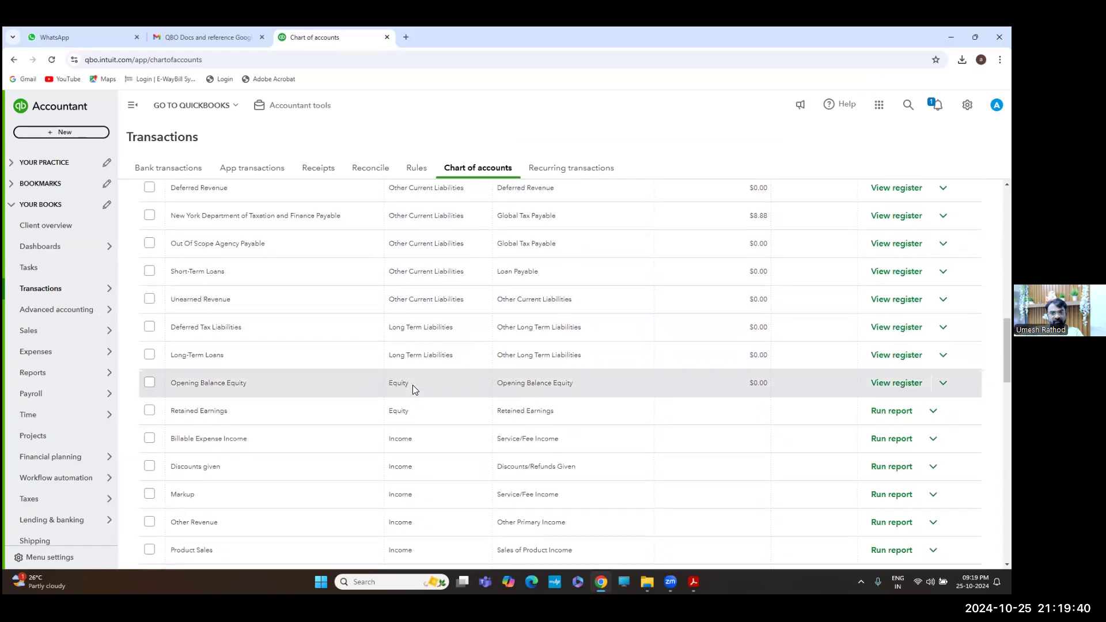
scroll(412, 390, "down", 1)
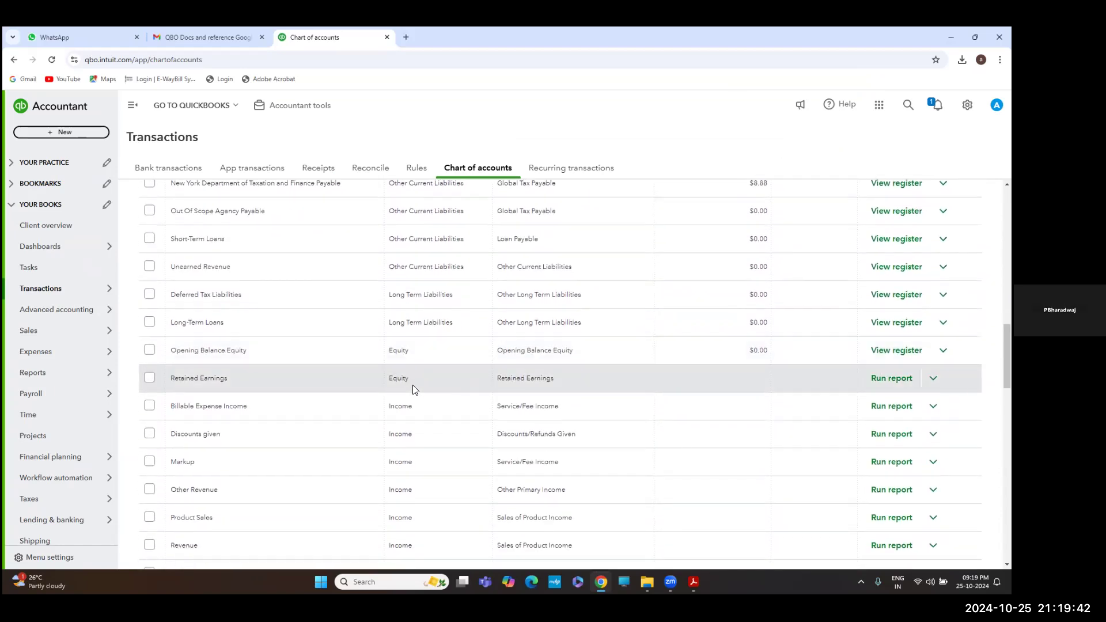
scroll(413, 390, "down", 2)
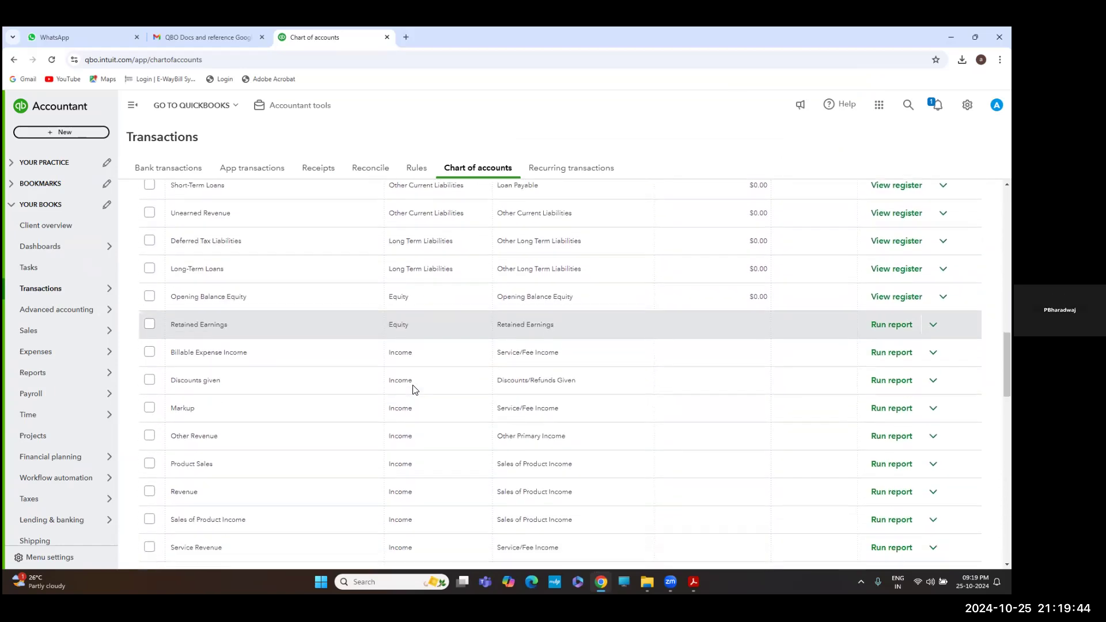
scroll(412, 390, "down", 4)
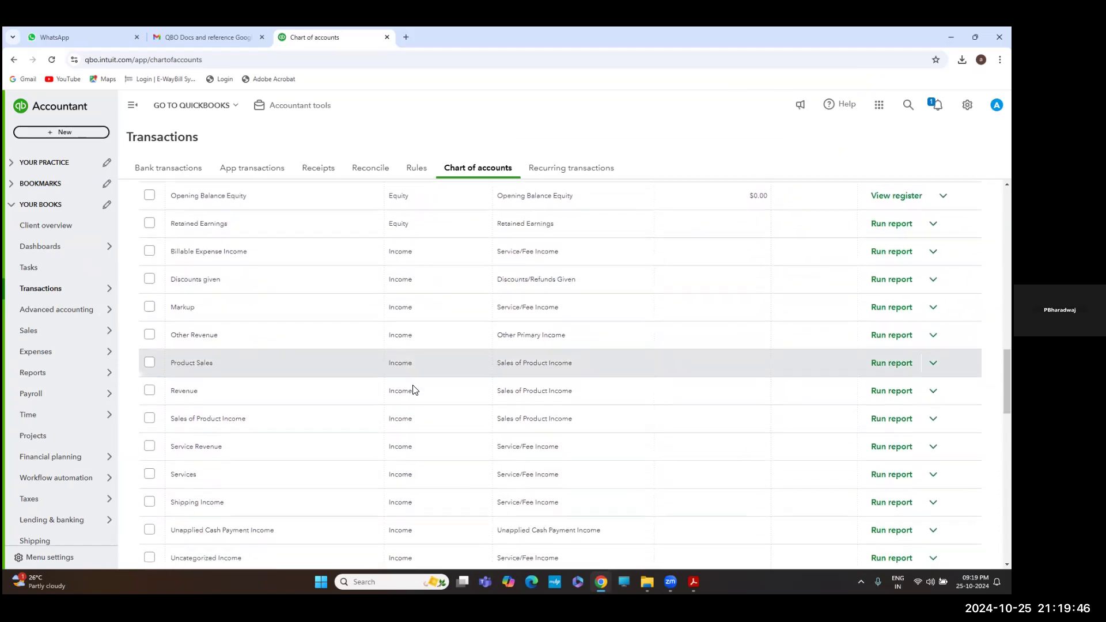
scroll(413, 390, "up", 10)
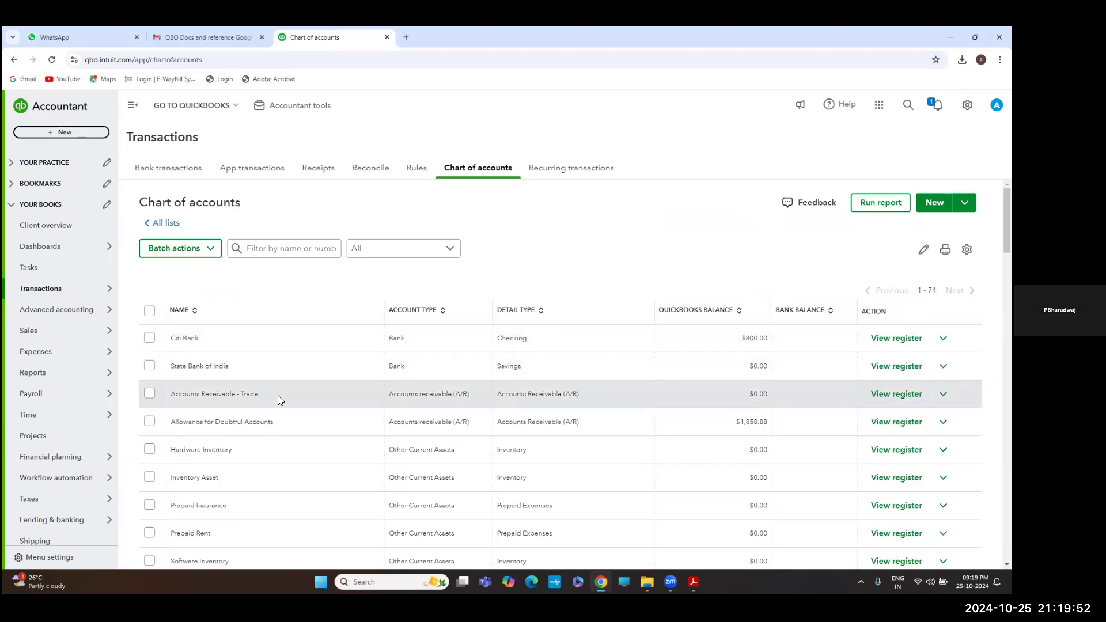
left_click(443, 311)
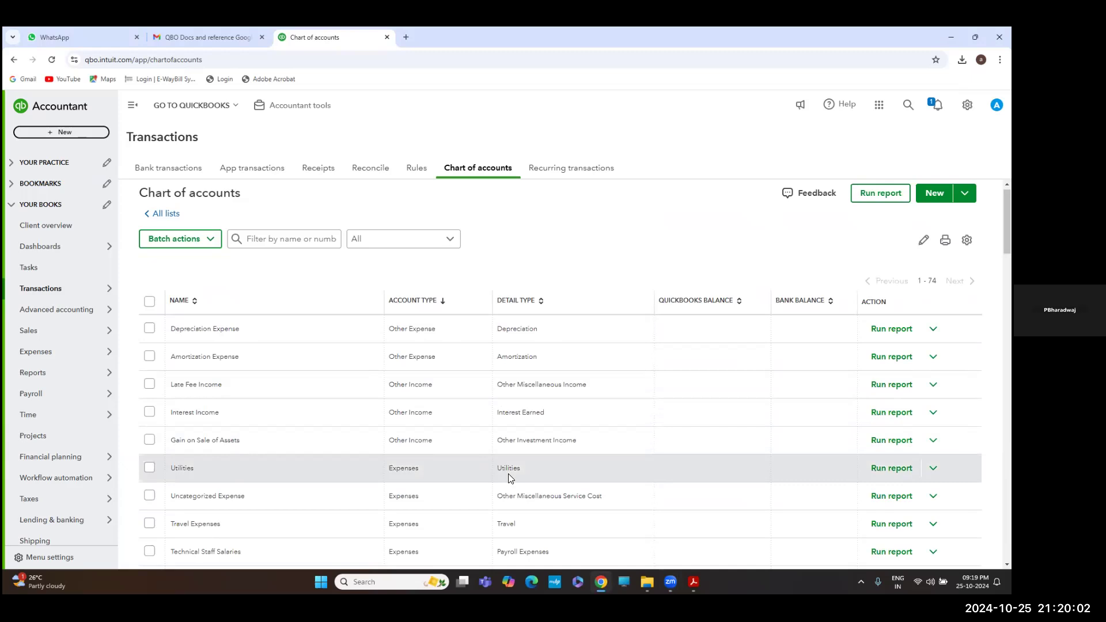
scroll(359, 468, "down", 8)
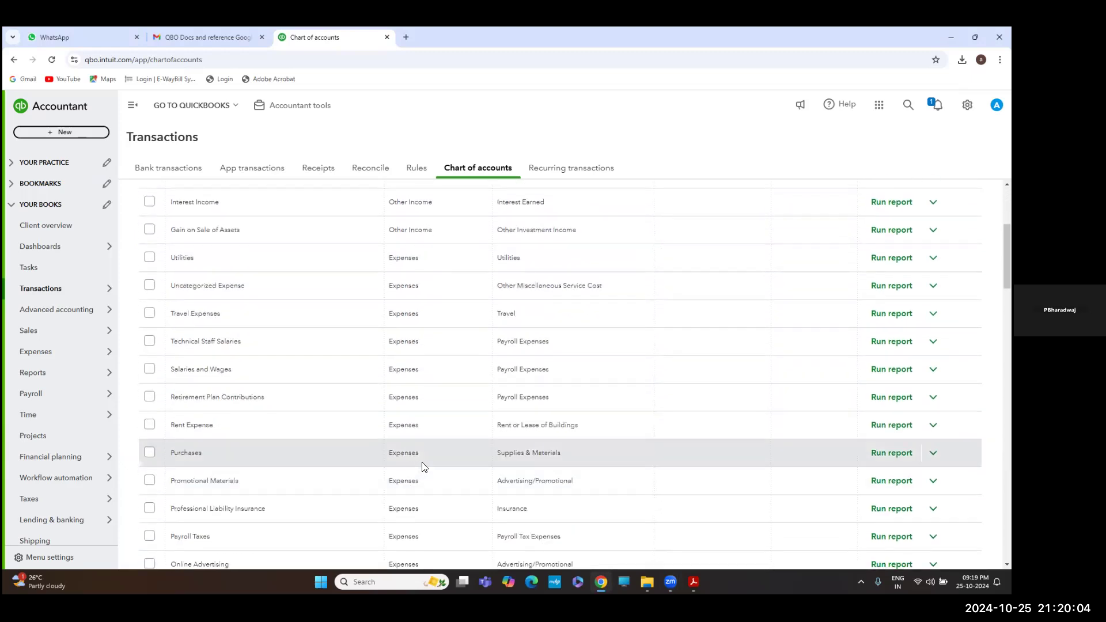
scroll(419, 357, "down", 8)
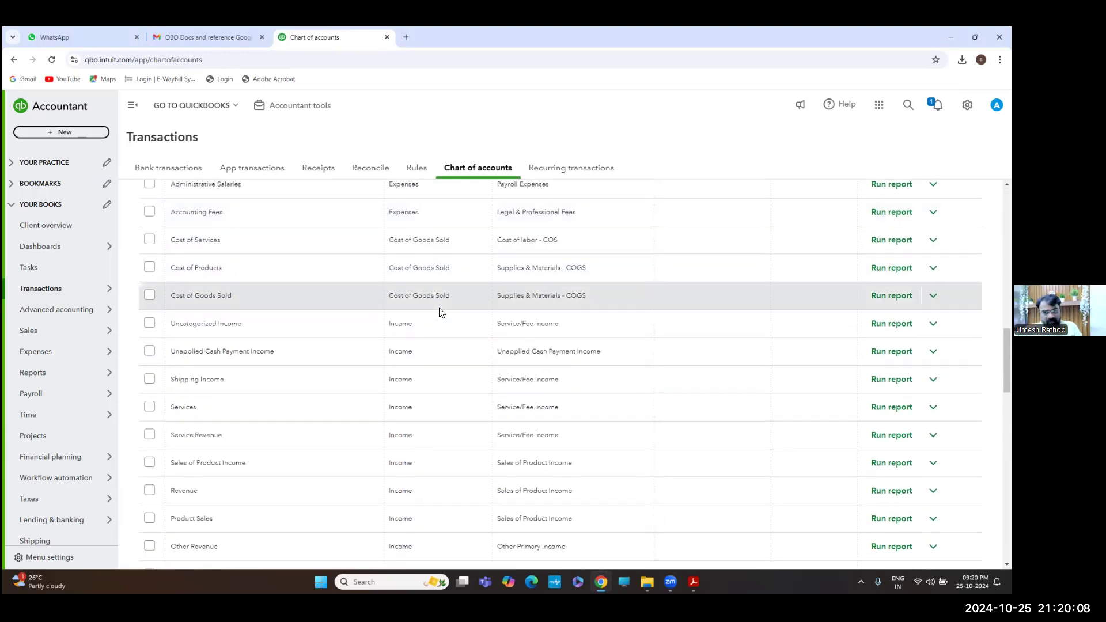
scroll(438, 316, "down", 1)
scroll(431, 321, "down", 7)
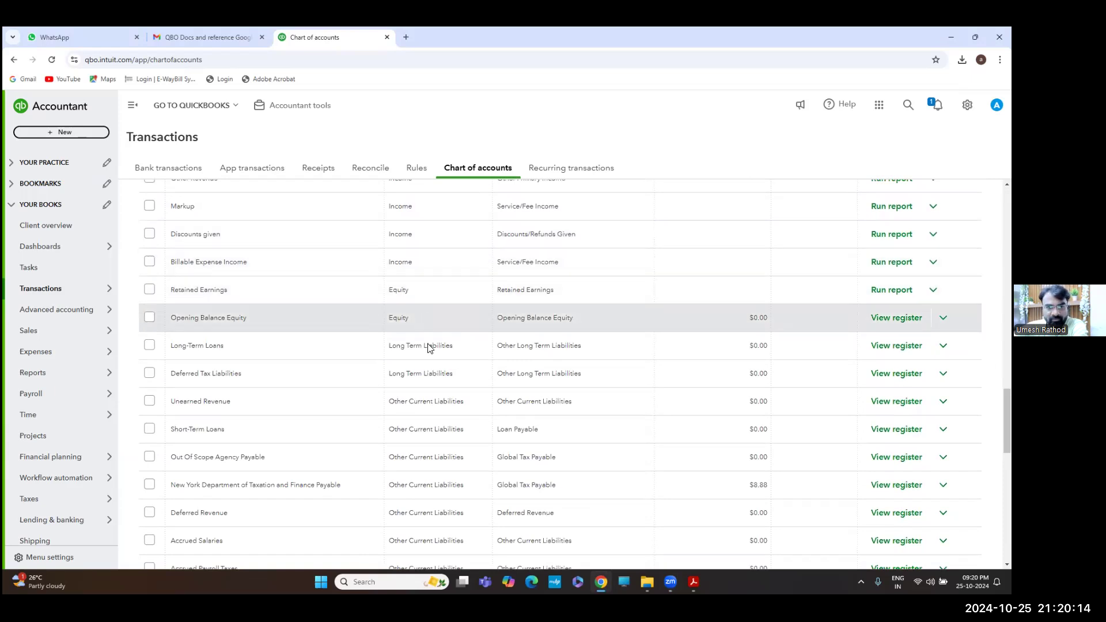
scroll(451, 406, "down", 1)
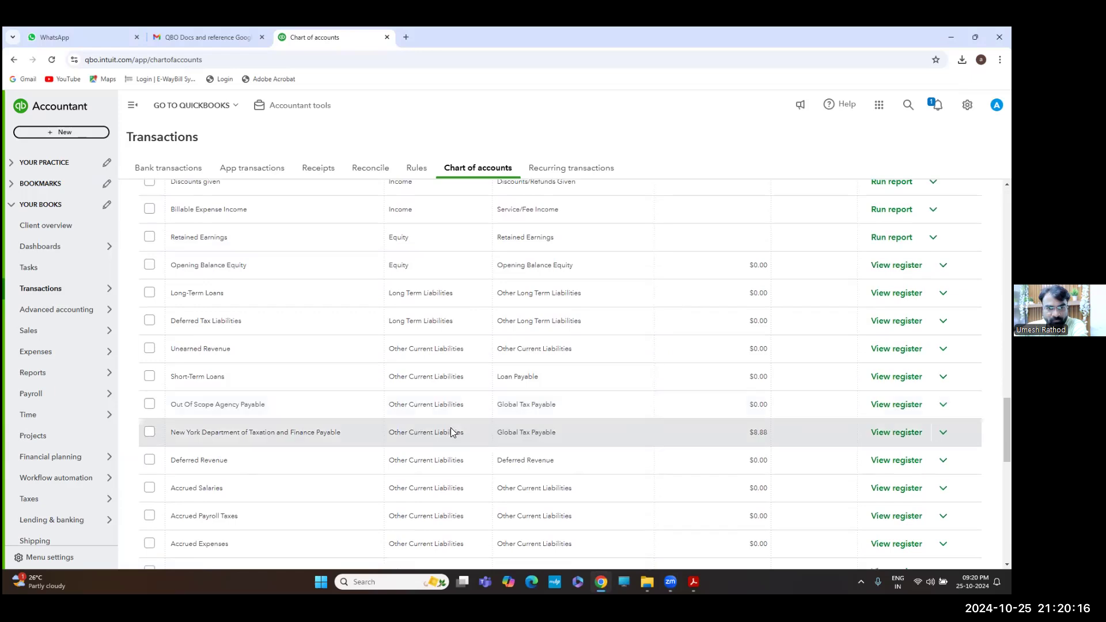
scroll(450, 428, "down", 3)
scroll(451, 429, "down", 4)
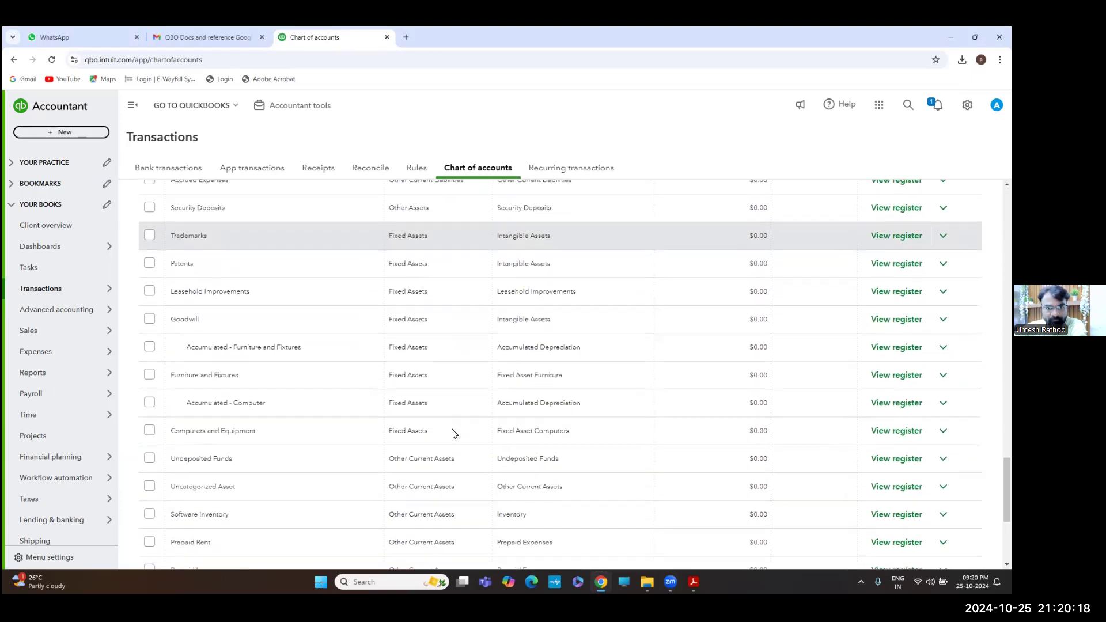
scroll(452, 429, "up", 10)
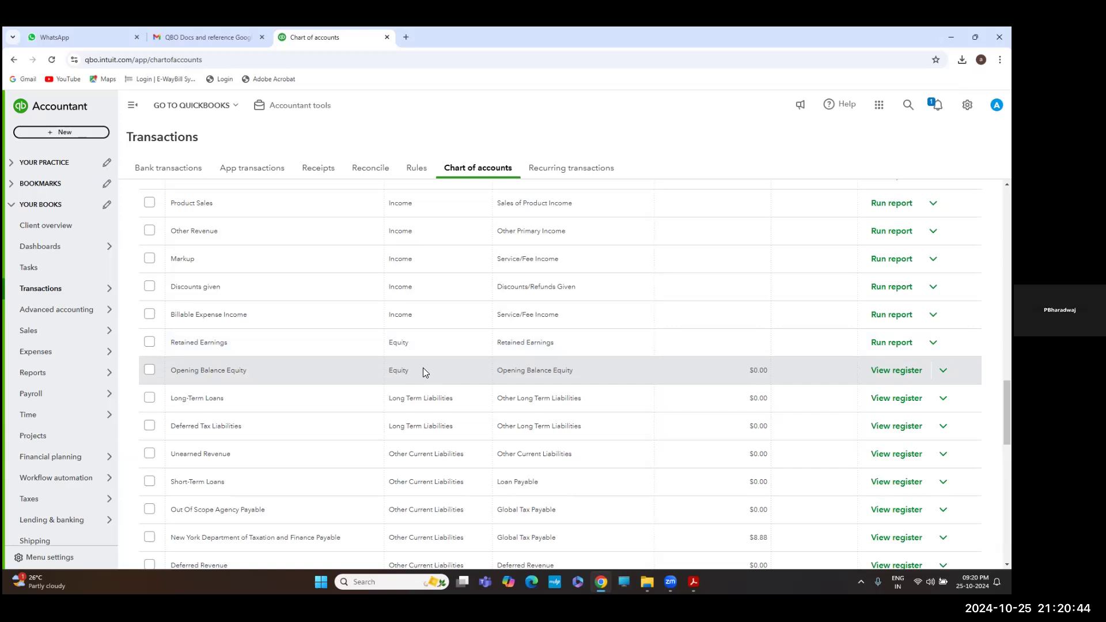
scroll(553, 288, "up", 6)
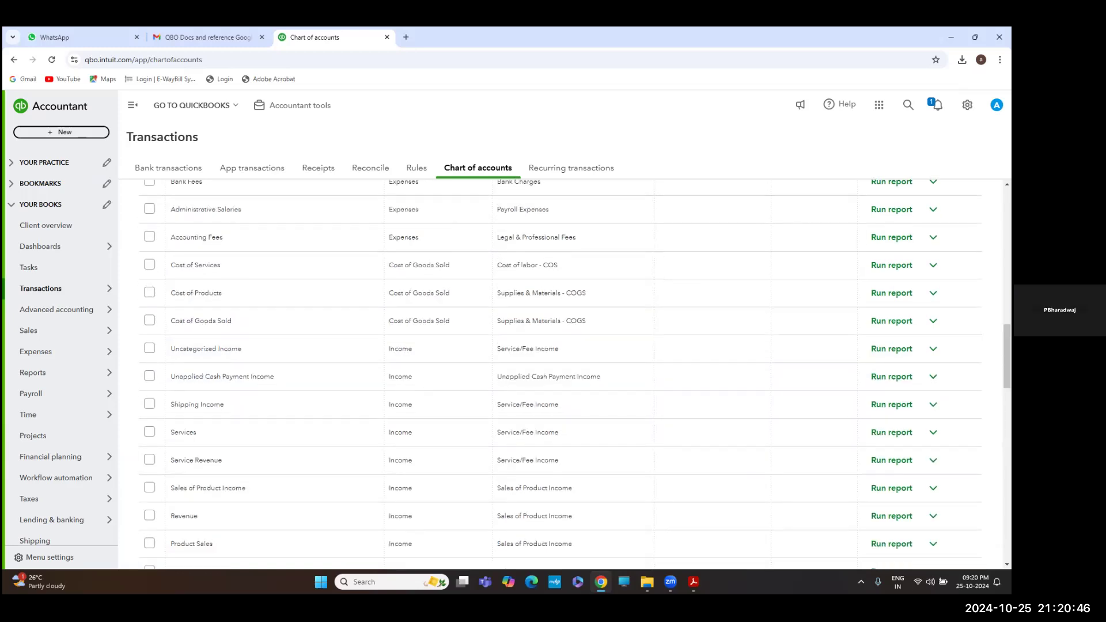
scroll(558, 368, "up", 5)
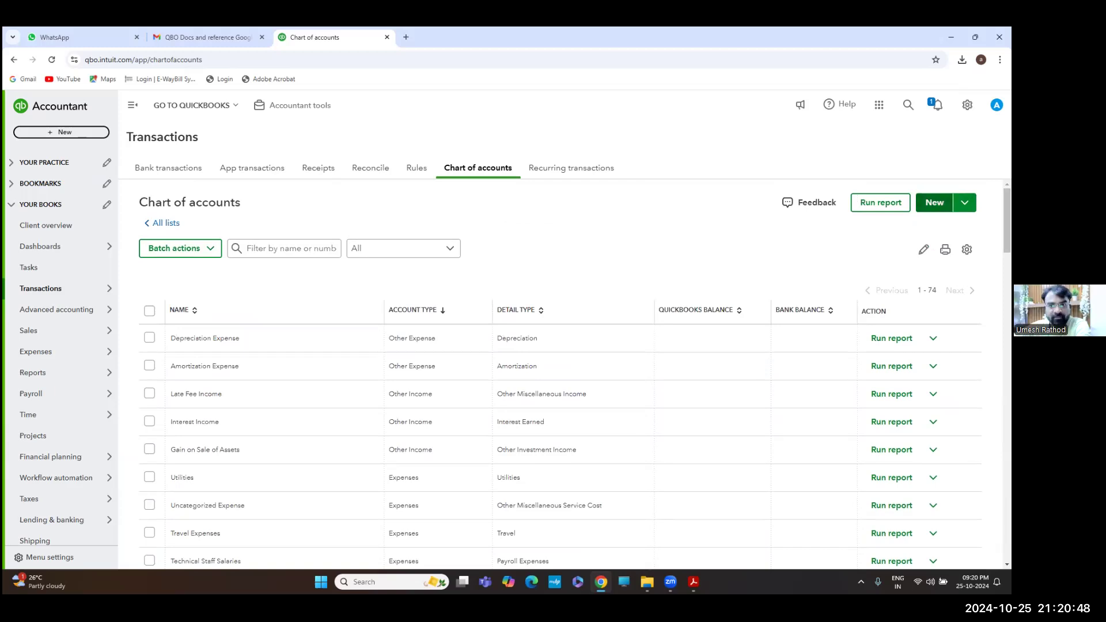
Start a new account named Owner's Contribution with account type Equity
left_click(934, 202)
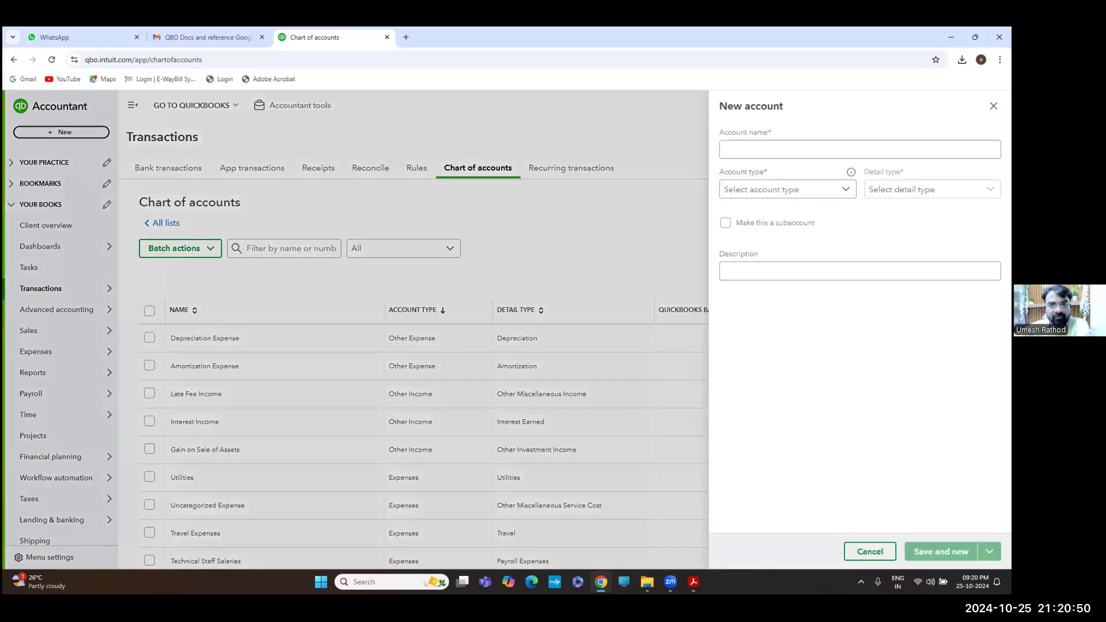
left_click(769, 143)
type("Owner's")
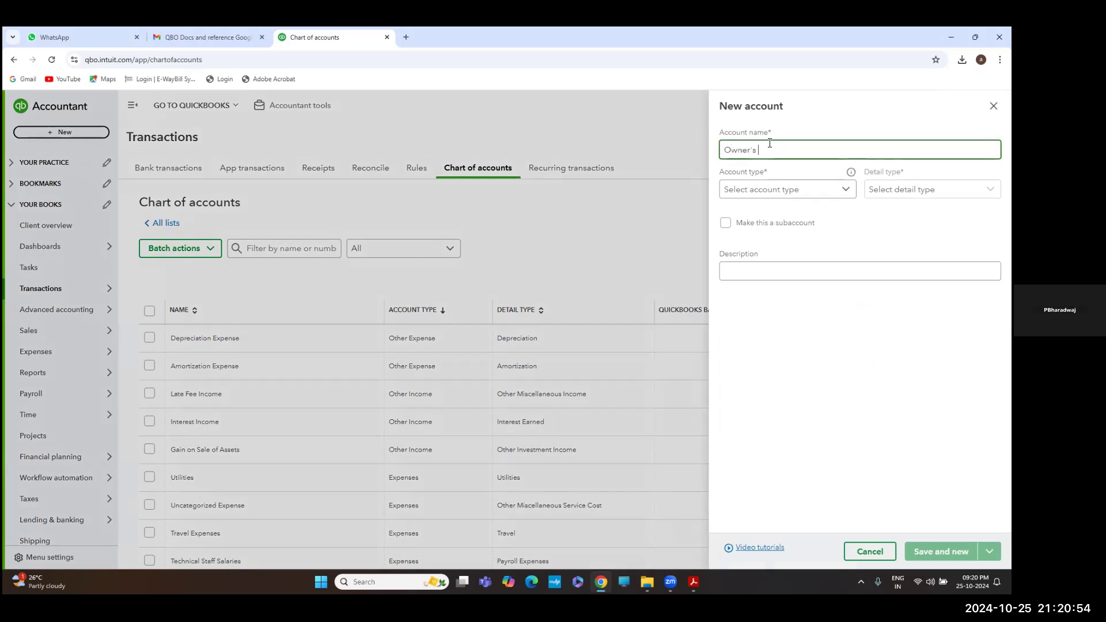
type(" Contribution")
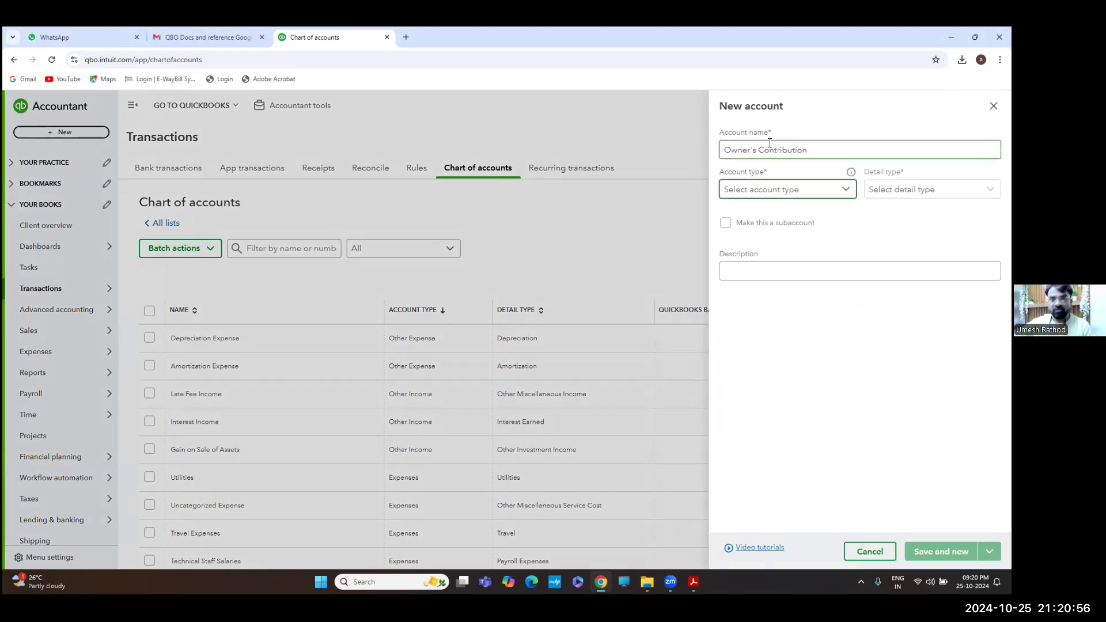
left_click(790, 191)
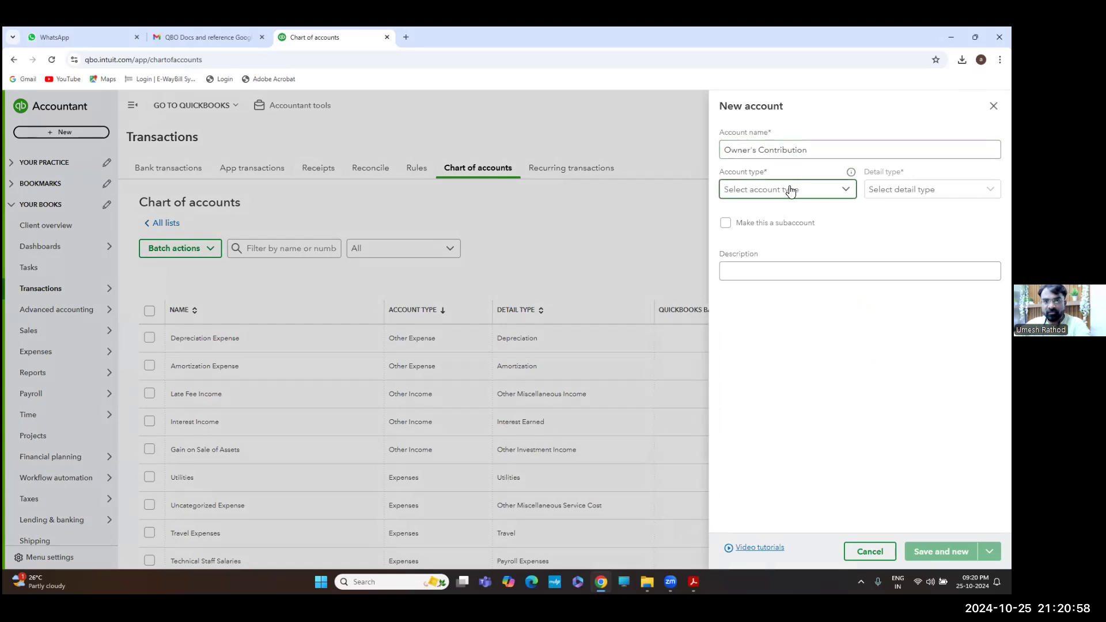
left_click(790, 190)
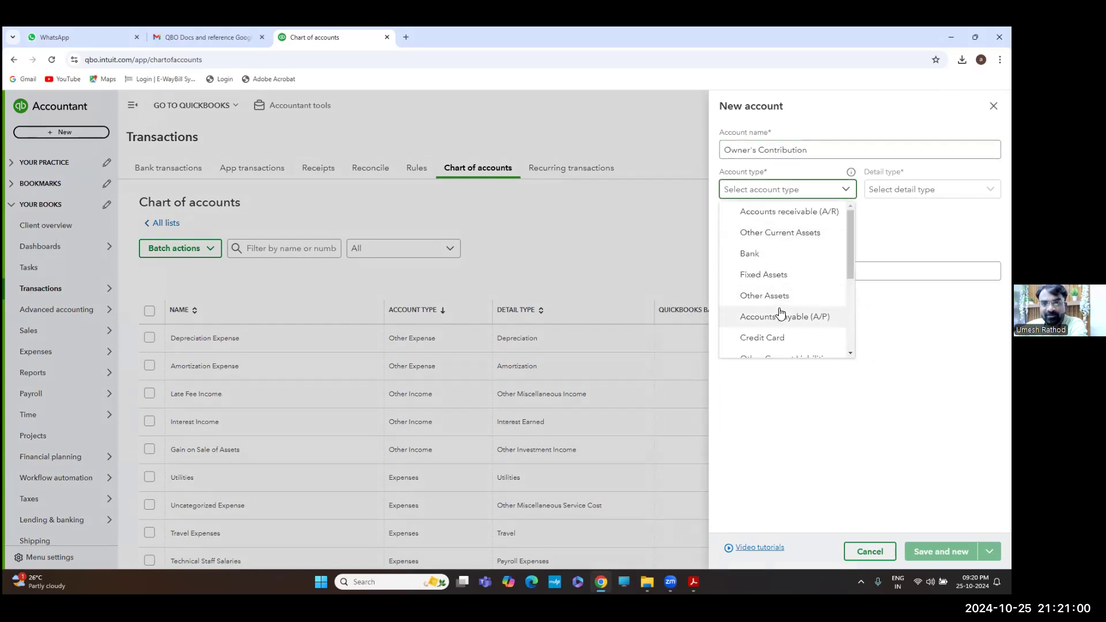
scroll(795, 299, "down", 3)
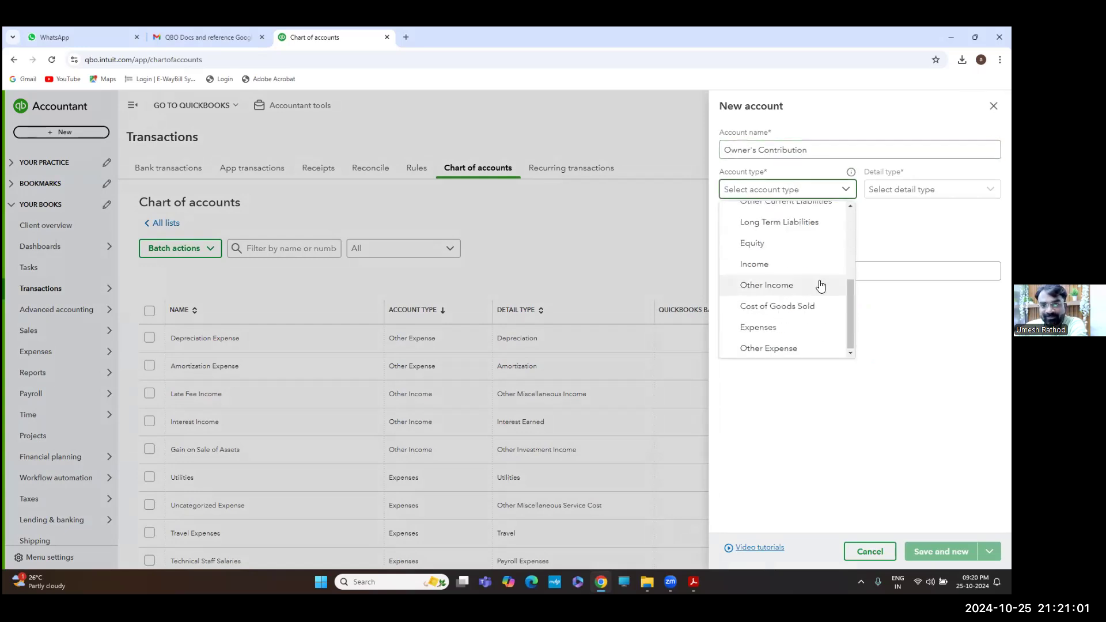
left_click(786, 244)
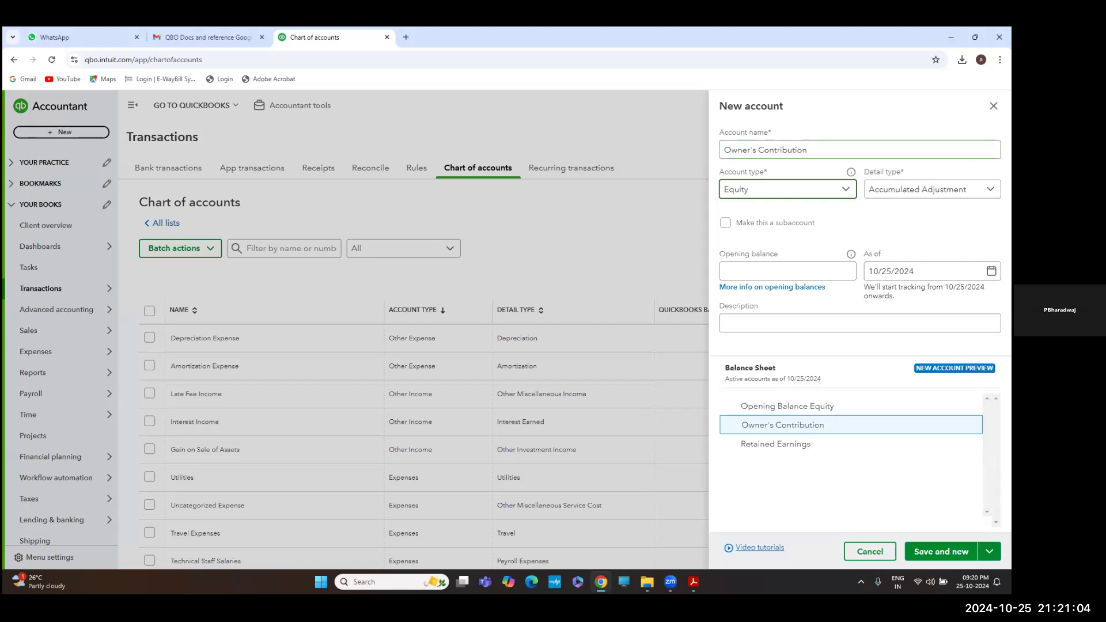
Settle the detail type on Owner's Equity and expand the save options
left_click(871, 193)
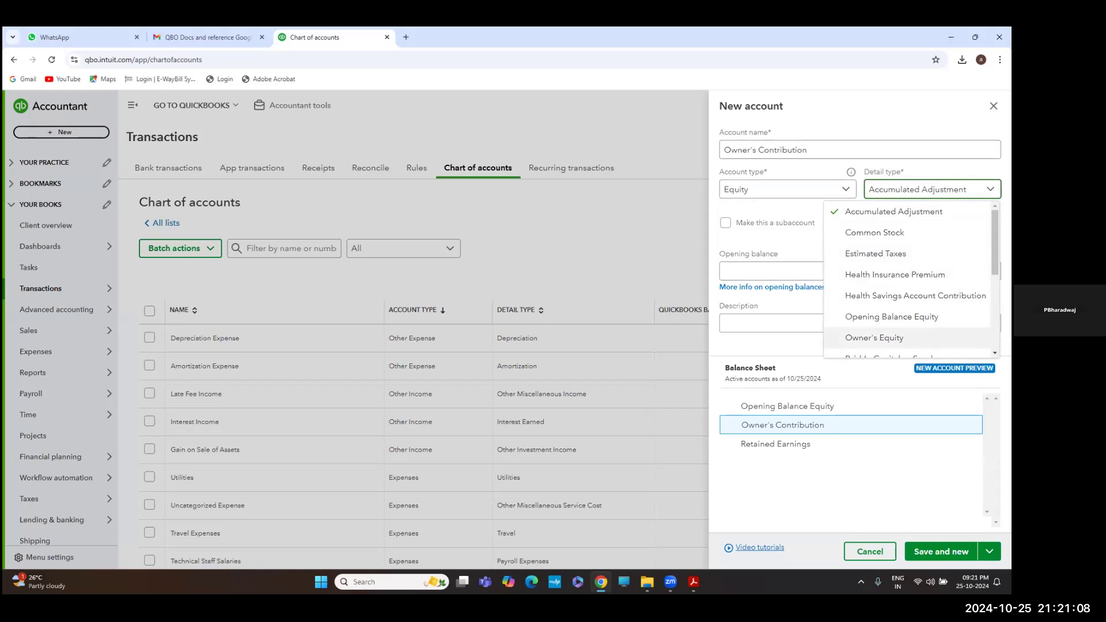
scroll(897, 276, "down", 1)
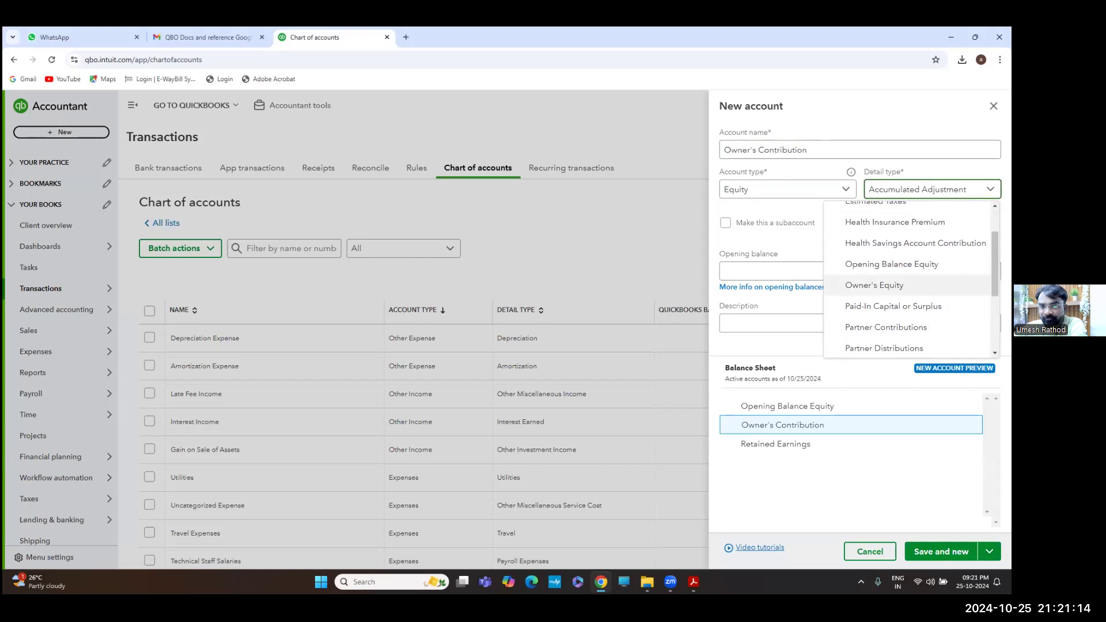
left_click(887, 285)
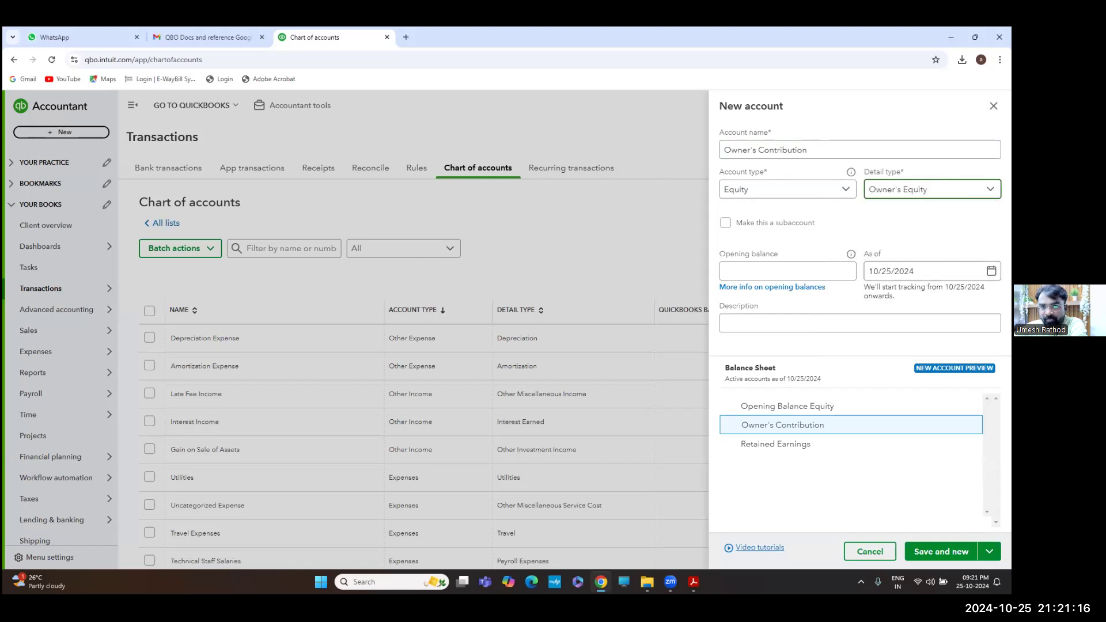
left_click(931, 189)
scroll(922, 301, "down", 3)
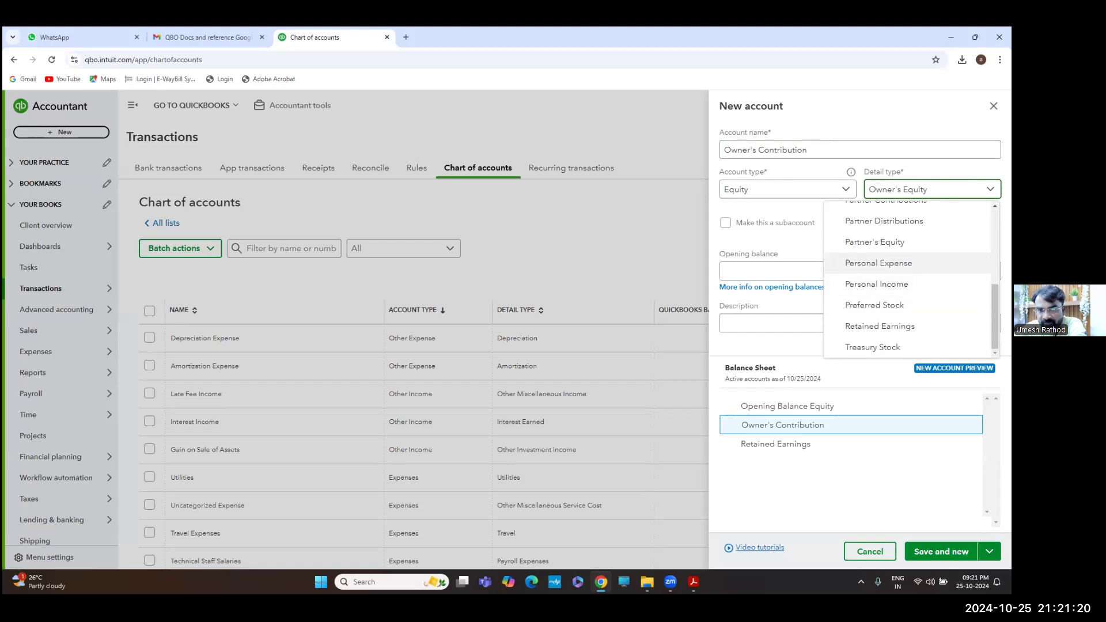
scroll(898, 260, "up", 2)
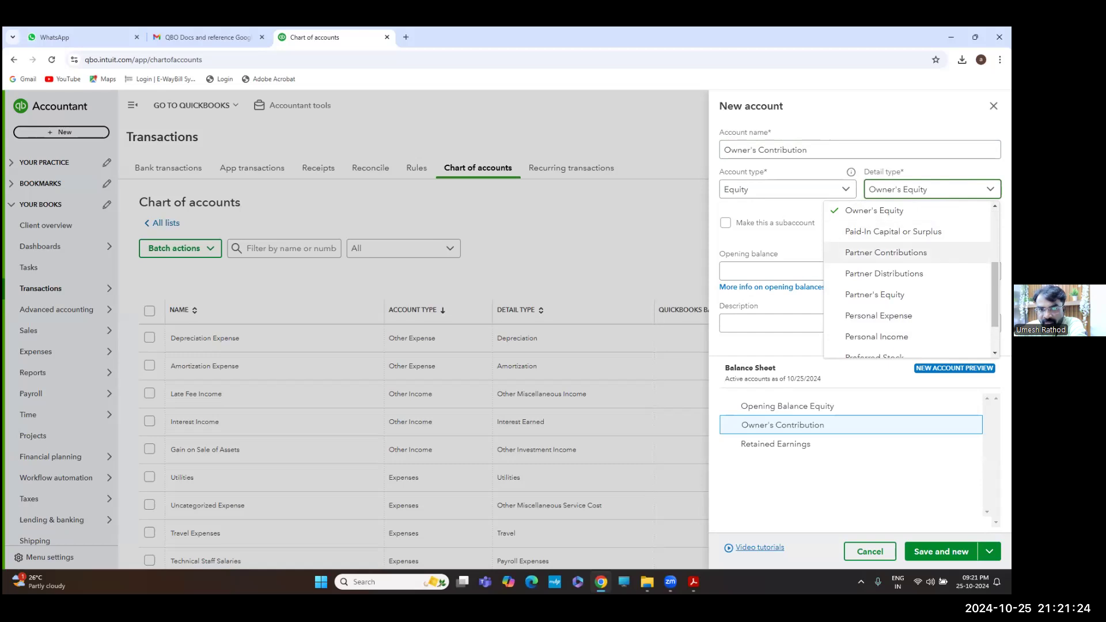
left_click(886, 253)
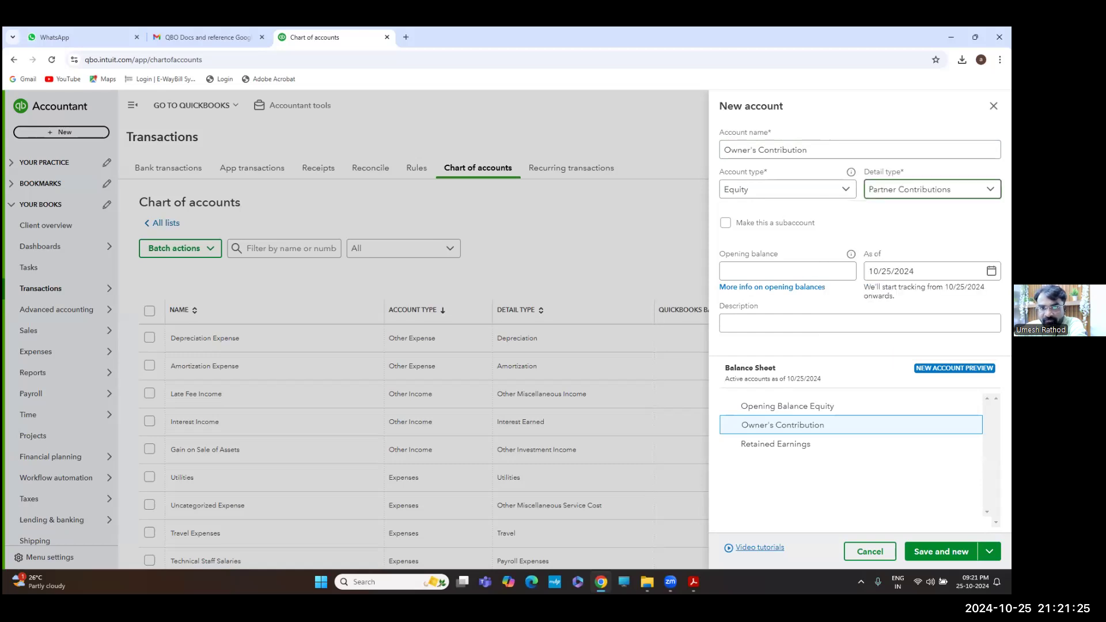
left_click(875, 224)
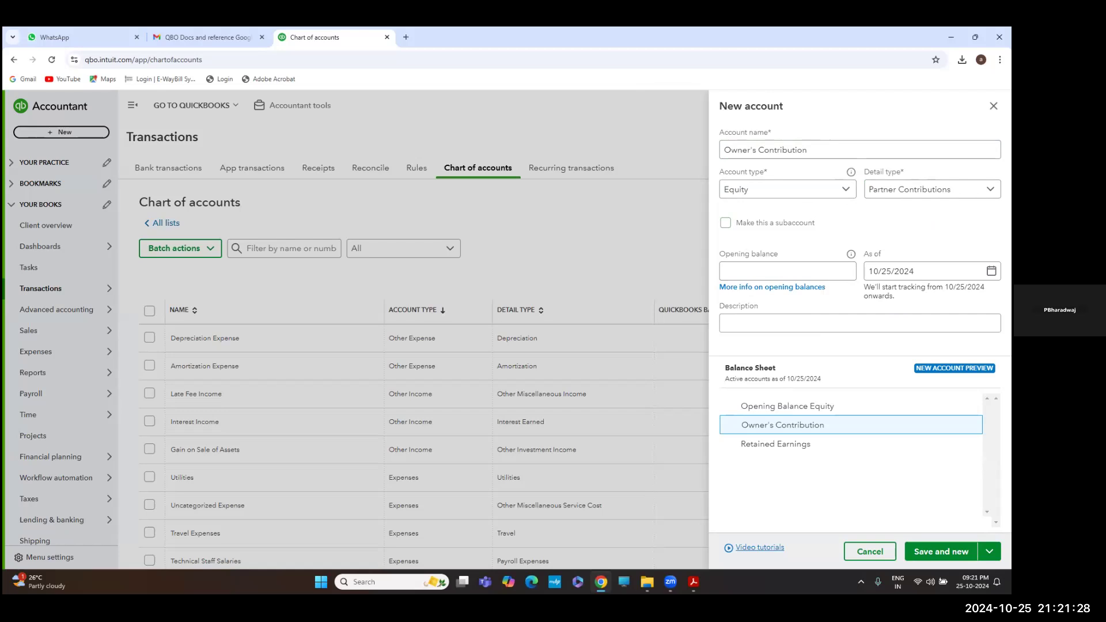
left_click(927, 189)
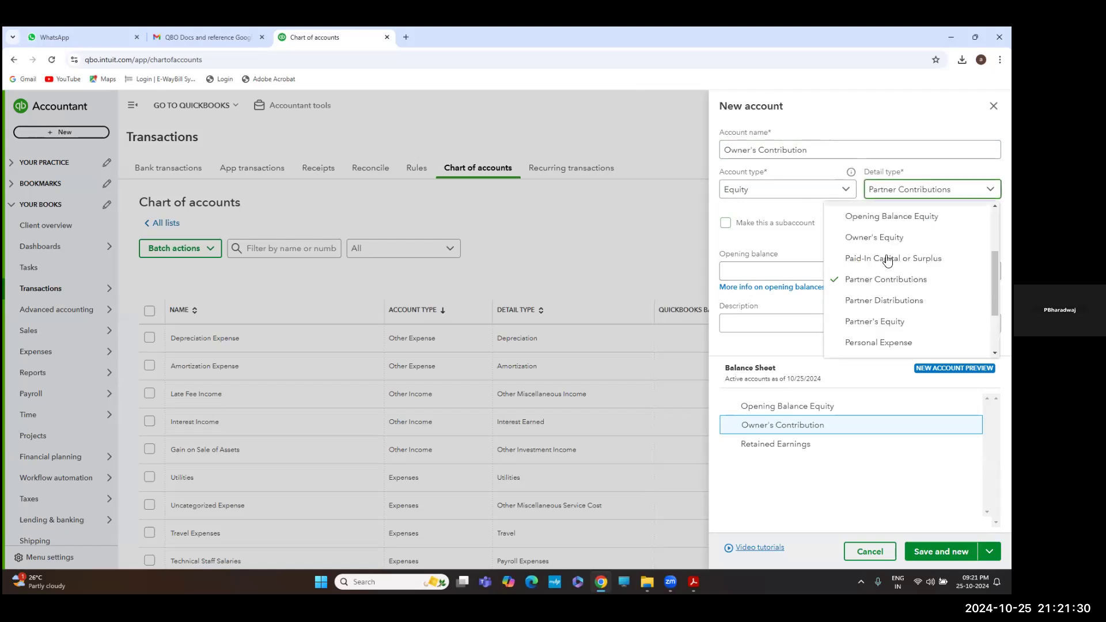
left_click(869, 238)
left_click(797, 108)
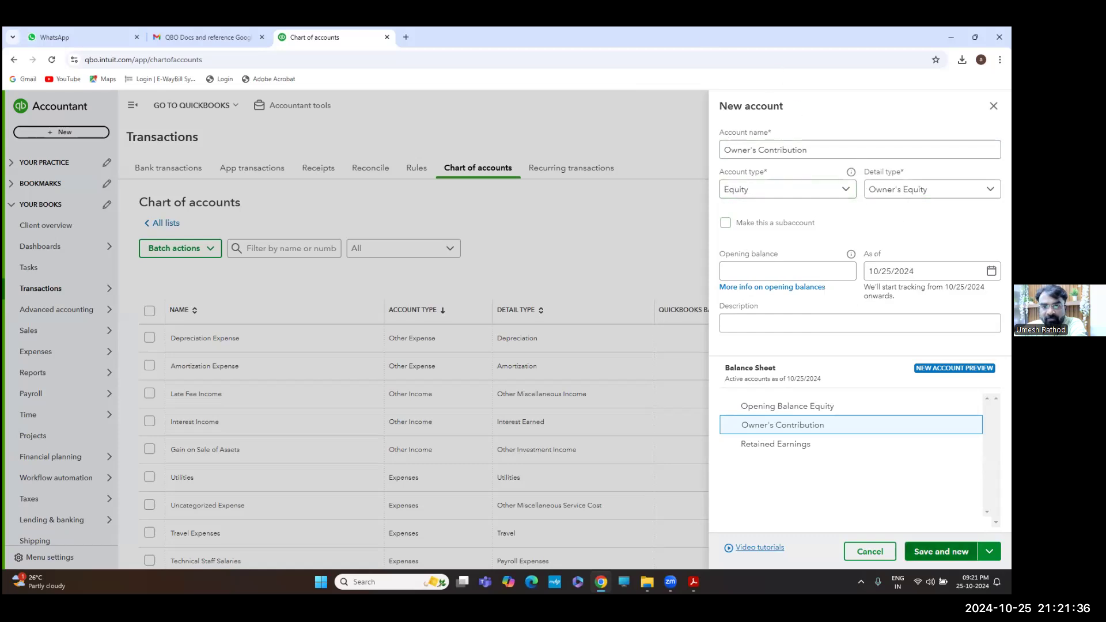
left_click(989, 551)
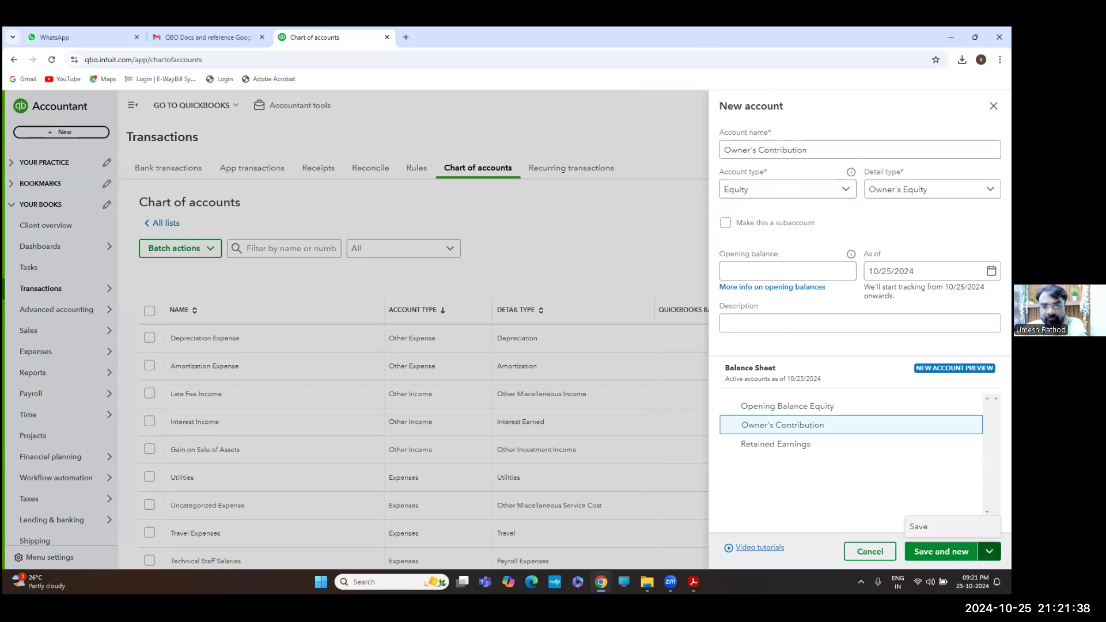
Save the Owner's Contribution account, then bring up the journal entry questions PDF
left_click(922, 527)
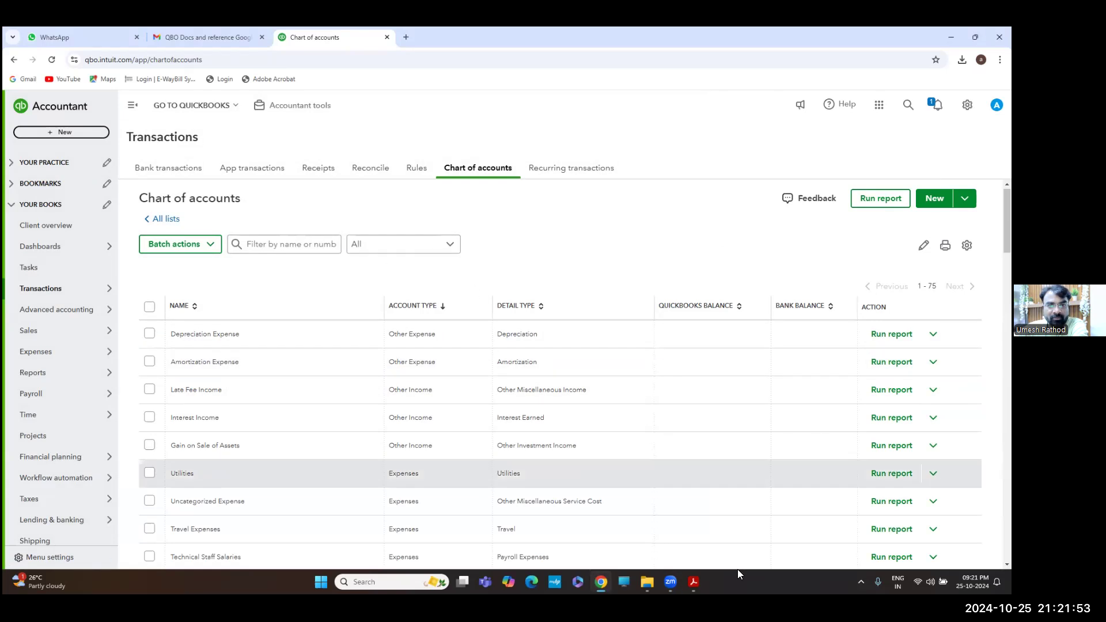
left_click(693, 581)
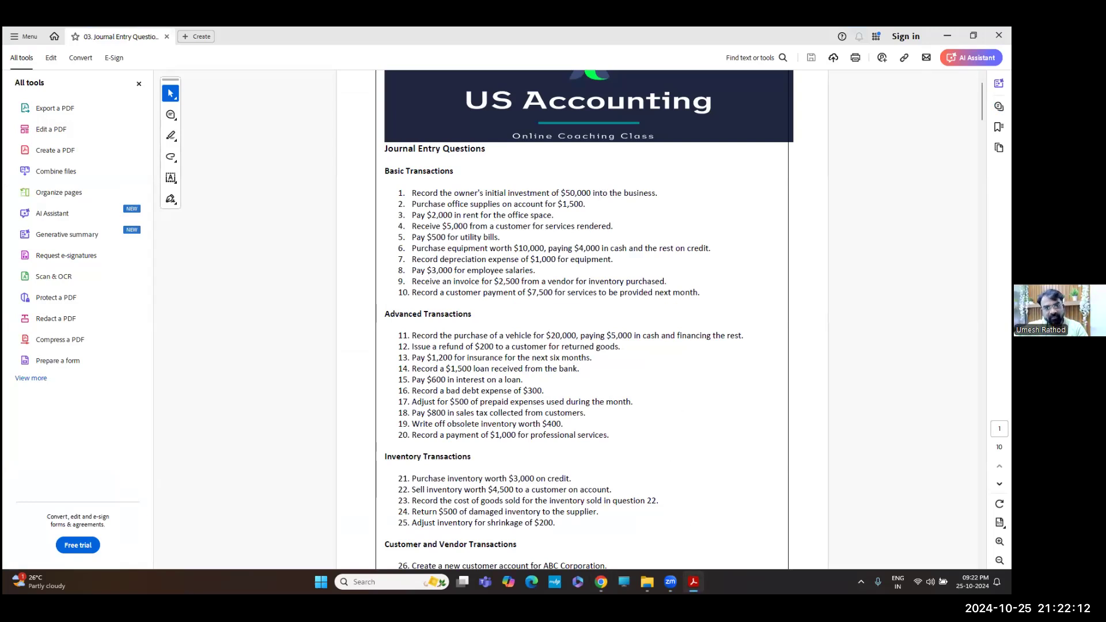
Switch from the questions PDF back to the QuickBooks Chart of accounts with Alt+Tab
mouse_move(705, 571)
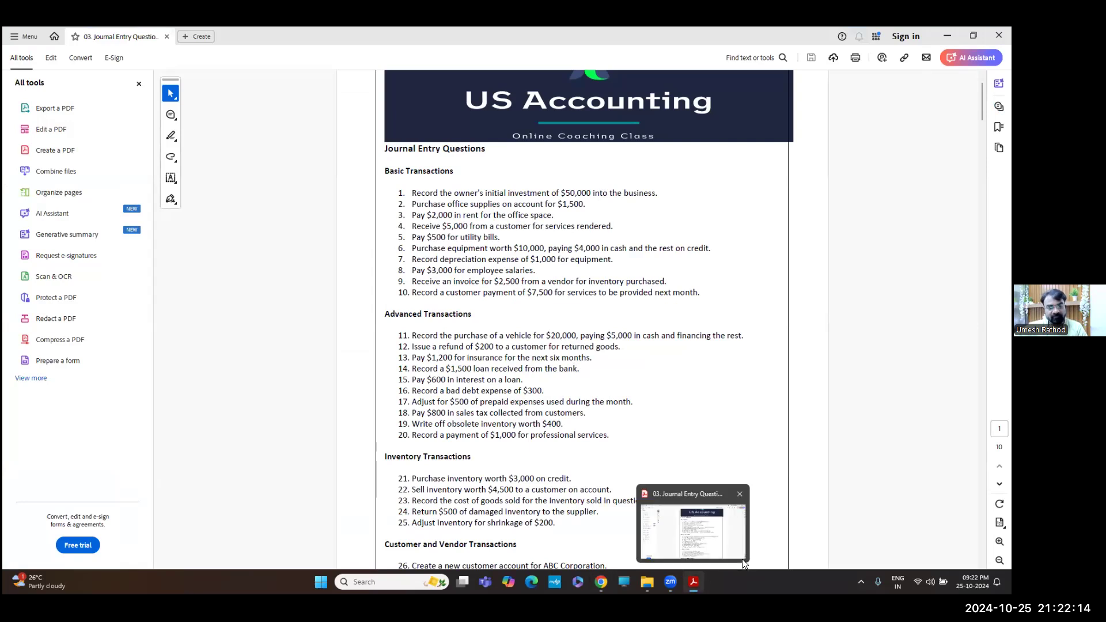
key("alt+Tab")
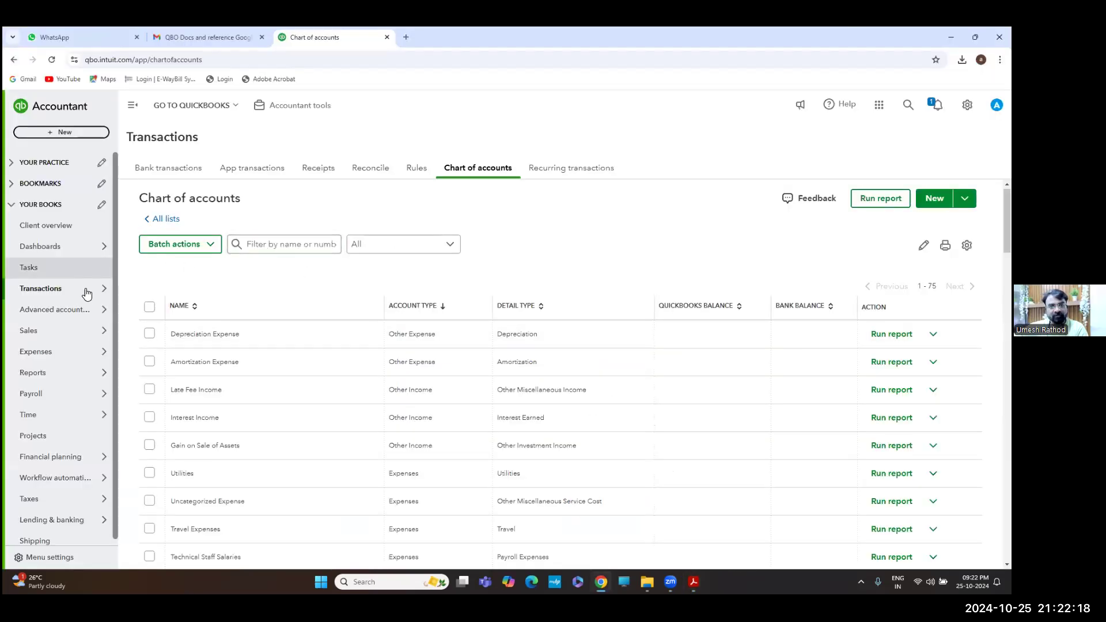
Open a new Bank deposit form from the + New menu
left_click(70, 138)
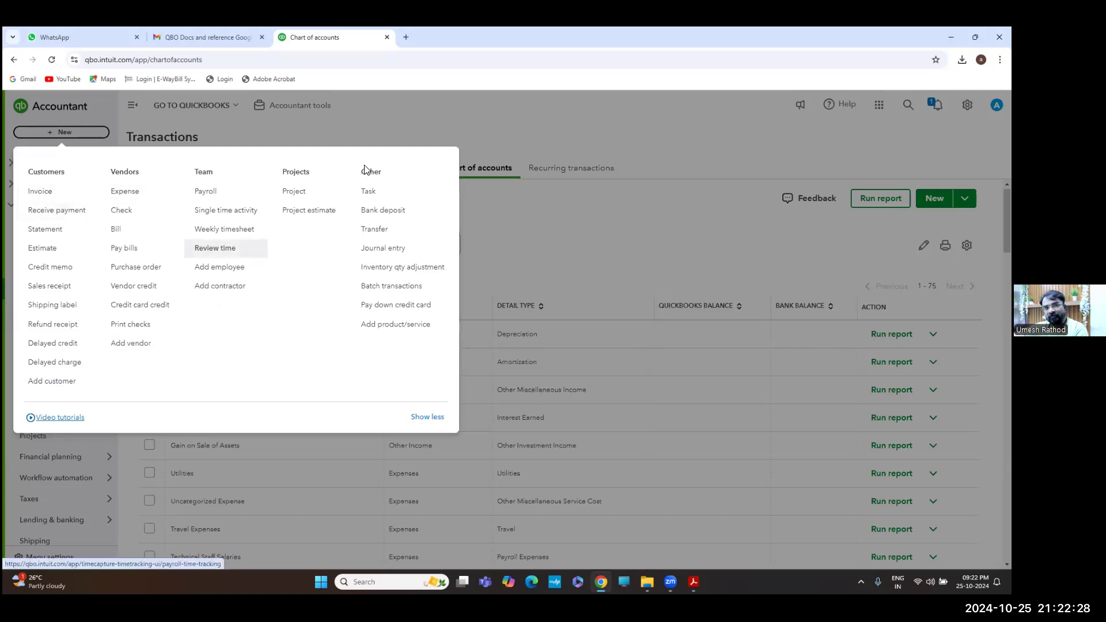
left_click(380, 220)
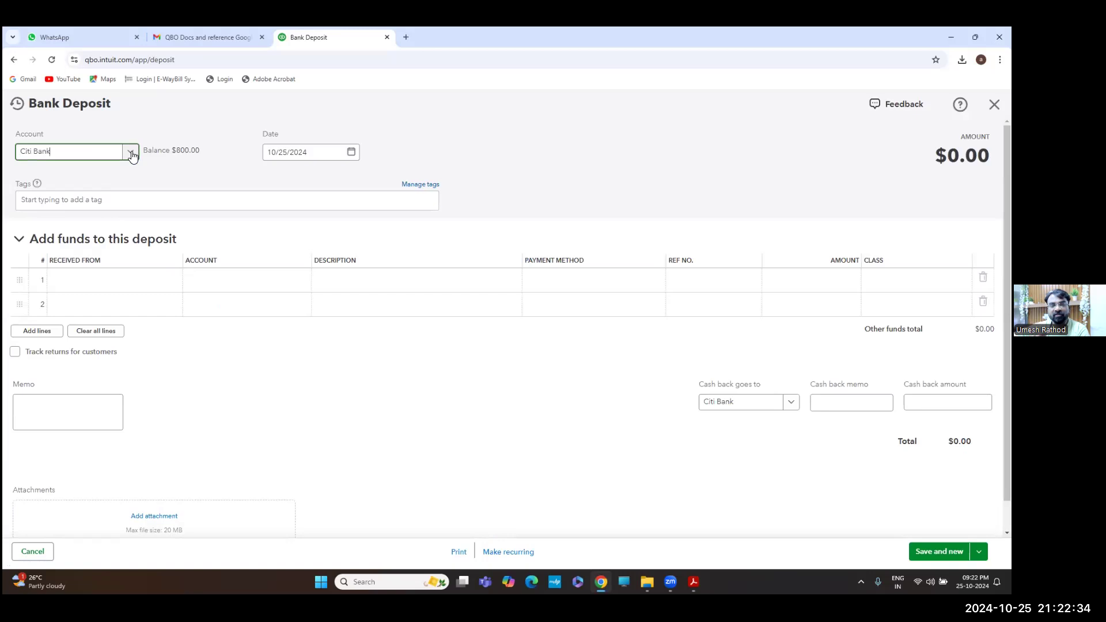
Choose Citi Bank as the deposit account and search line 1's payers, then clear the search
left_click(130, 152)
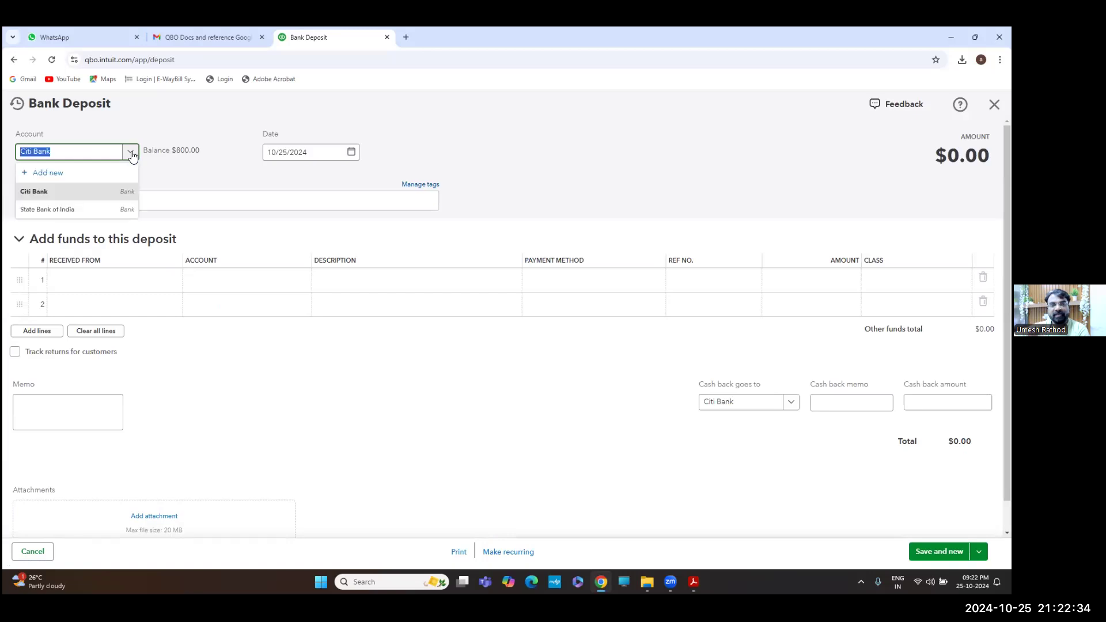
left_click(88, 196)
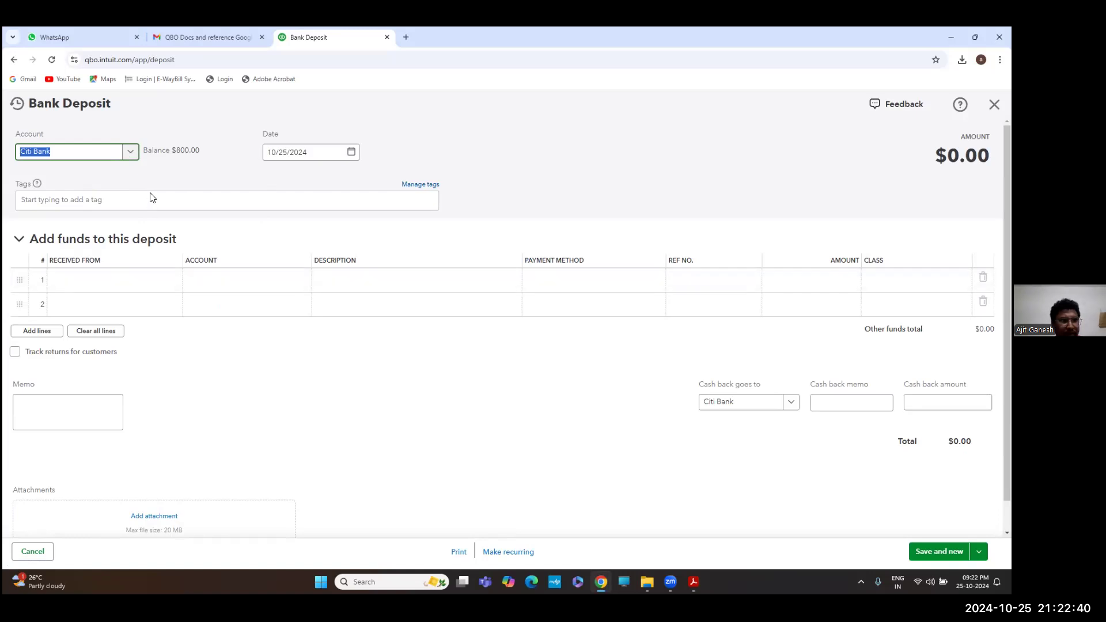
left_click(118, 280)
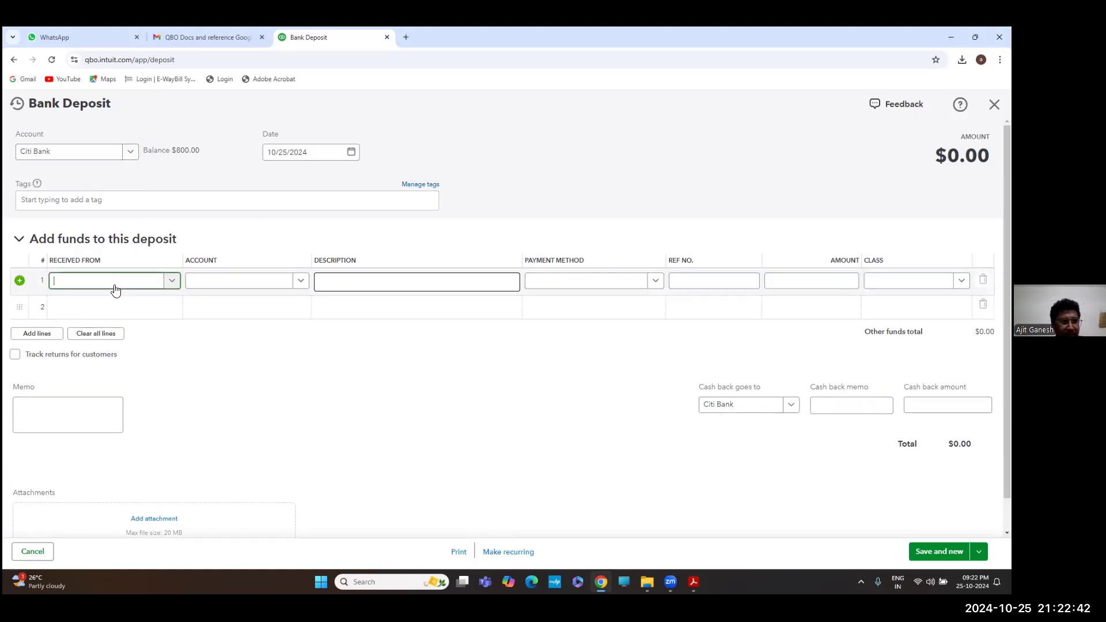
type("o")
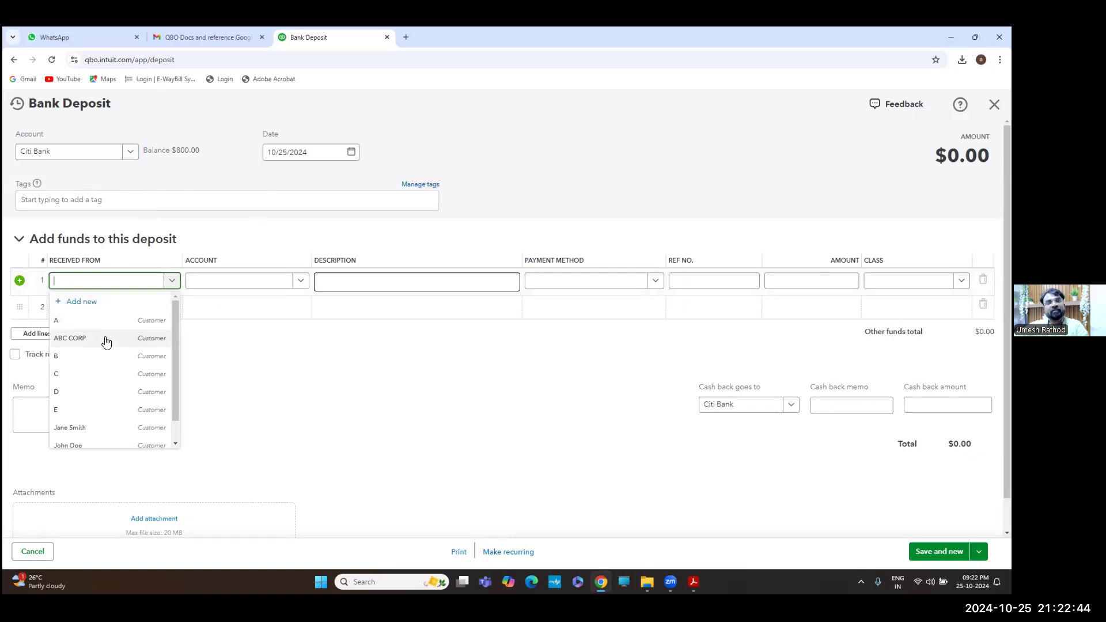
type("wne")
key("BackSpace")
key("BackSpace")
key("BackSpace")
key("BackSpace")
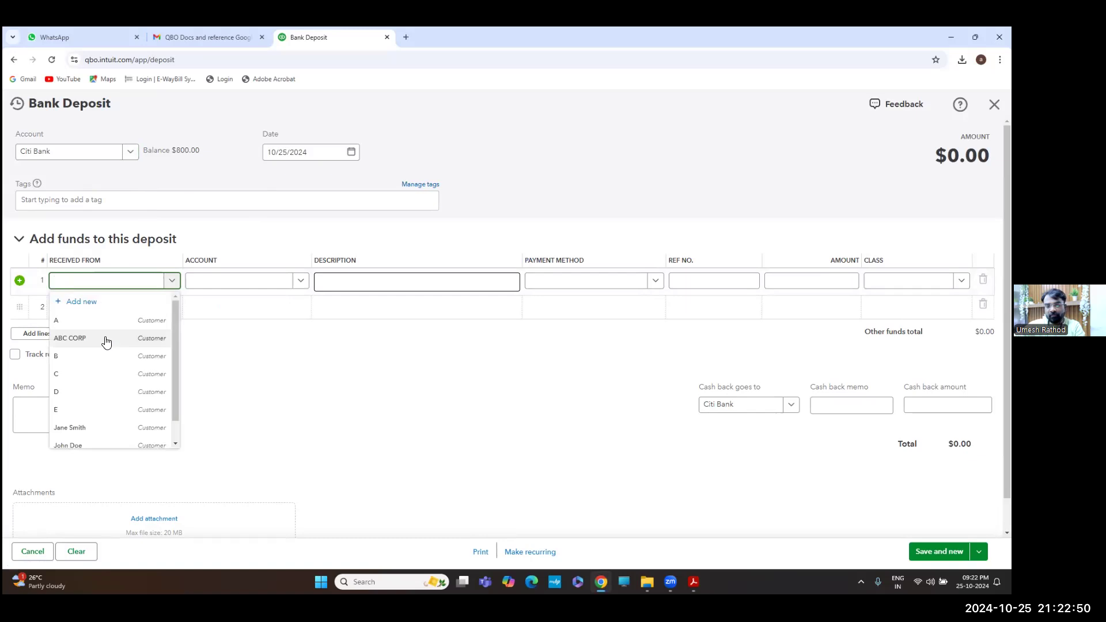
type("oen")
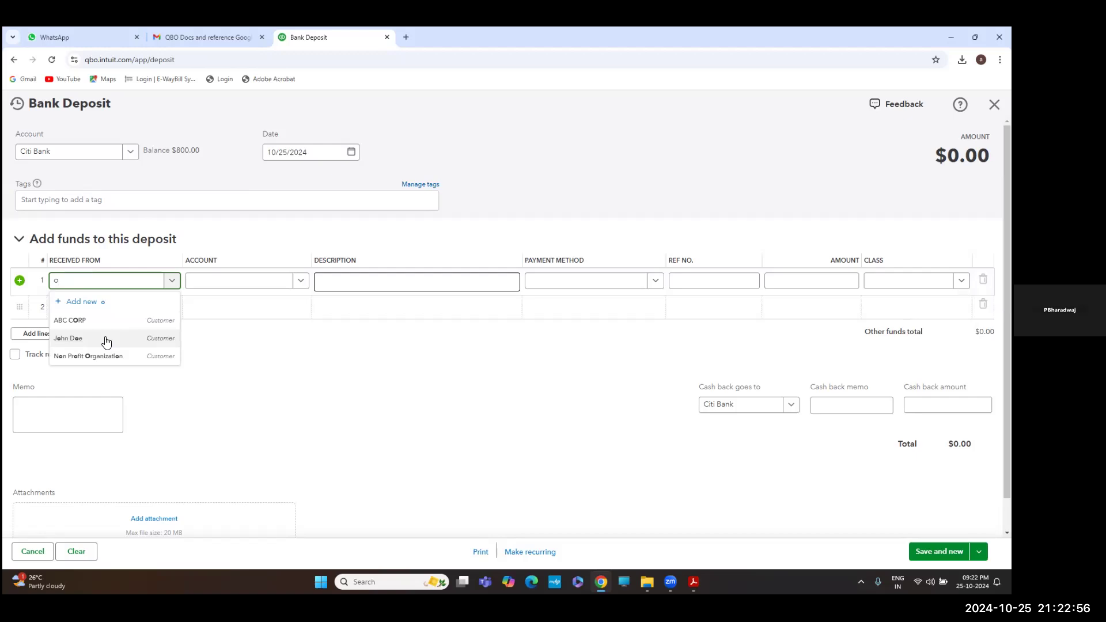
key("BackSpace")
type("e")
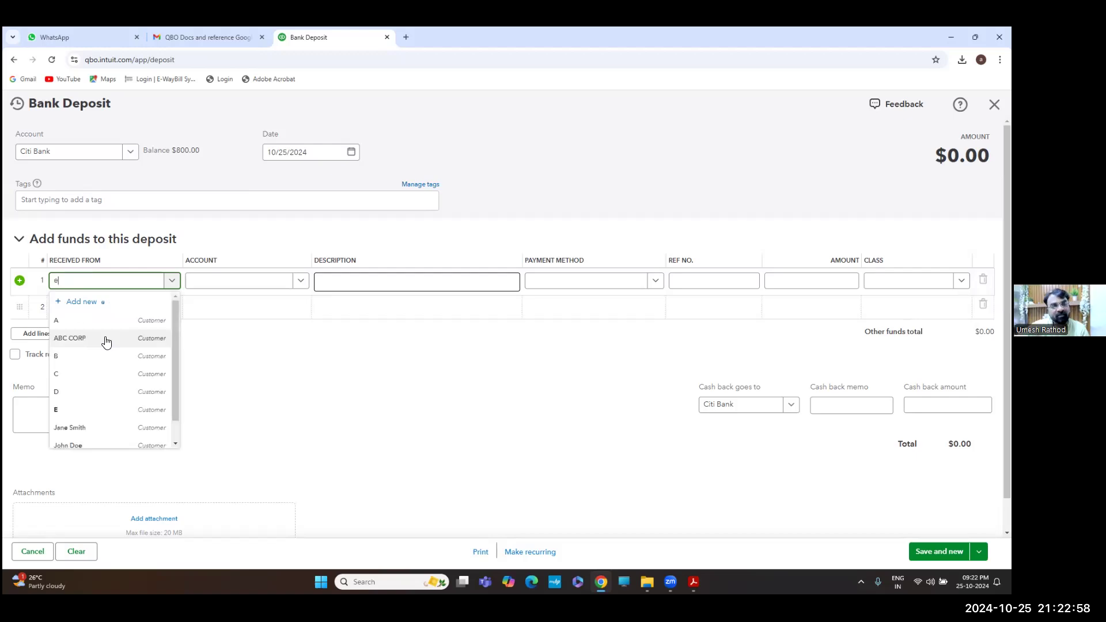
key("BackSpace")
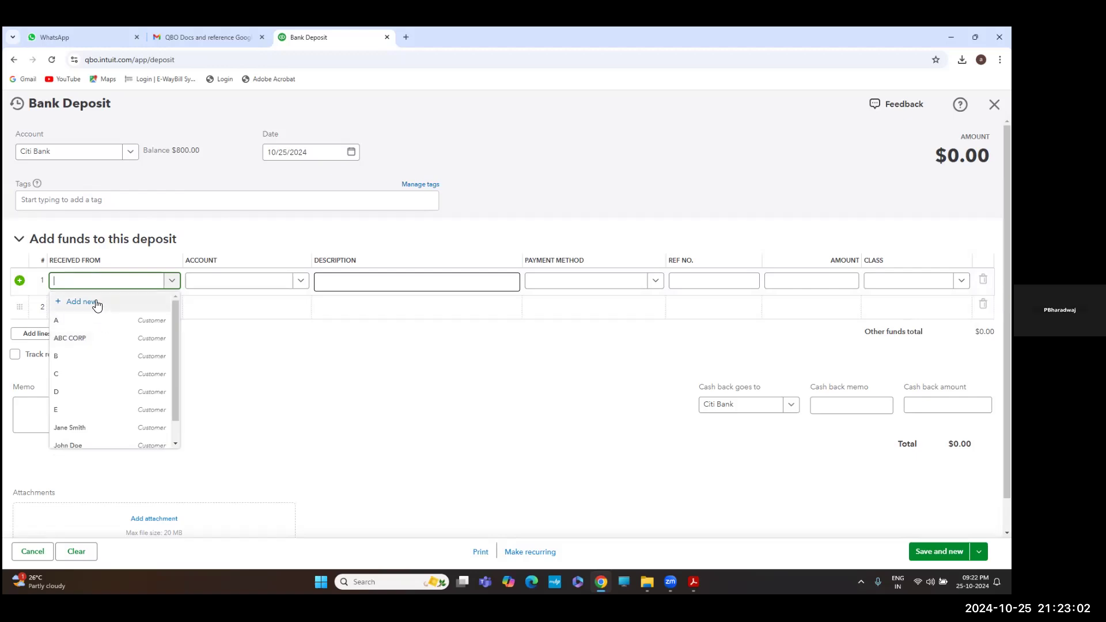
Start a new payer contact from line 1 and set its contact type to Employee
left_click(95, 302)
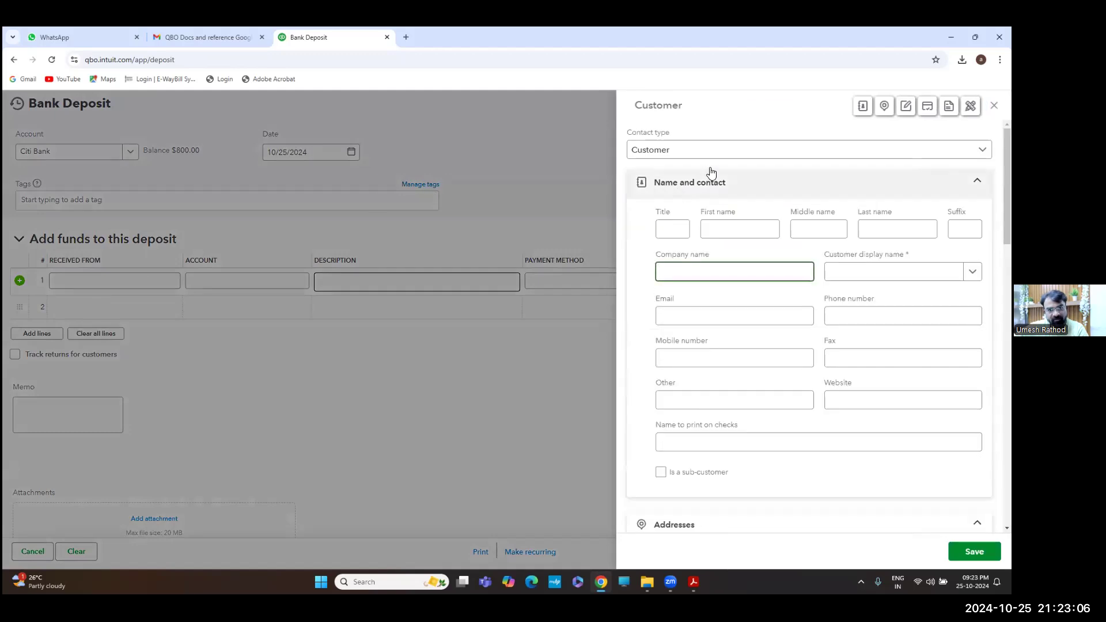
left_click(673, 151)
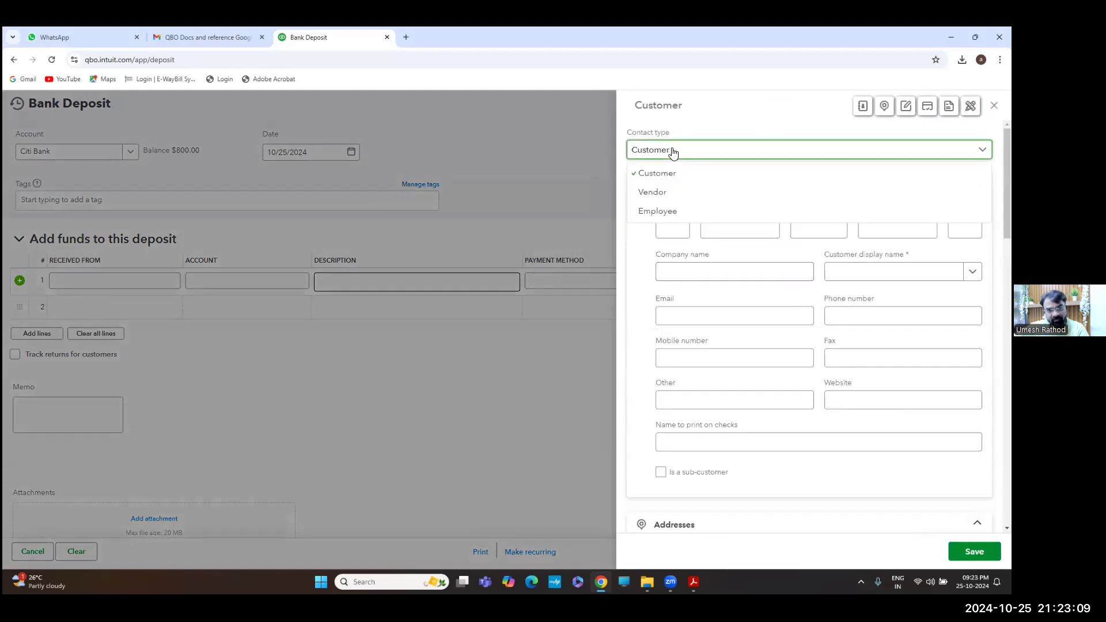
left_click(657, 211)
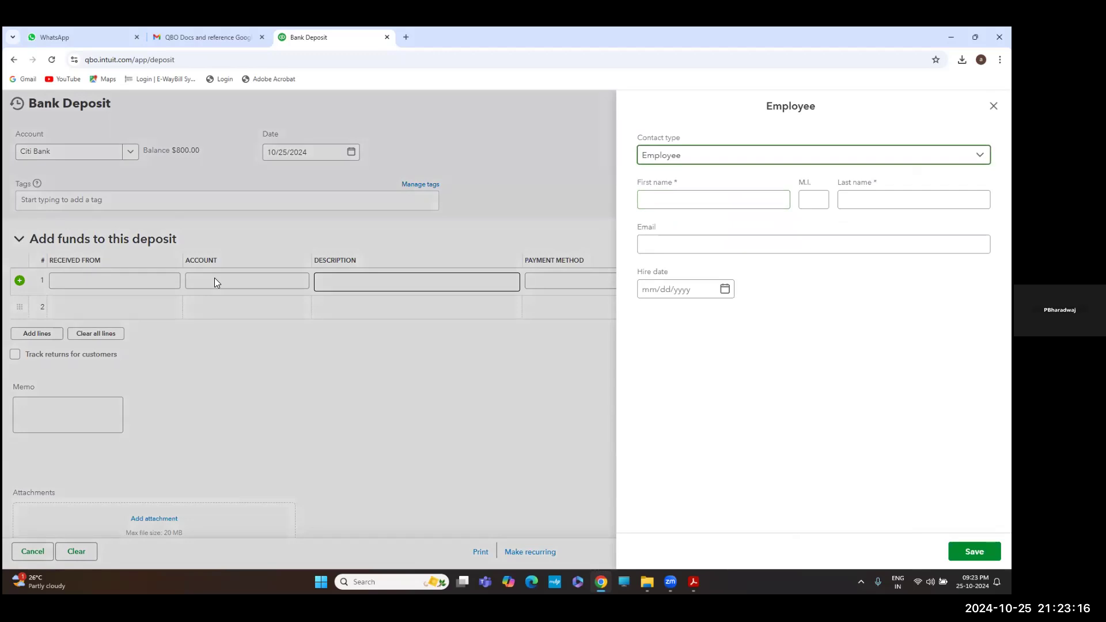
left_click(695, 157)
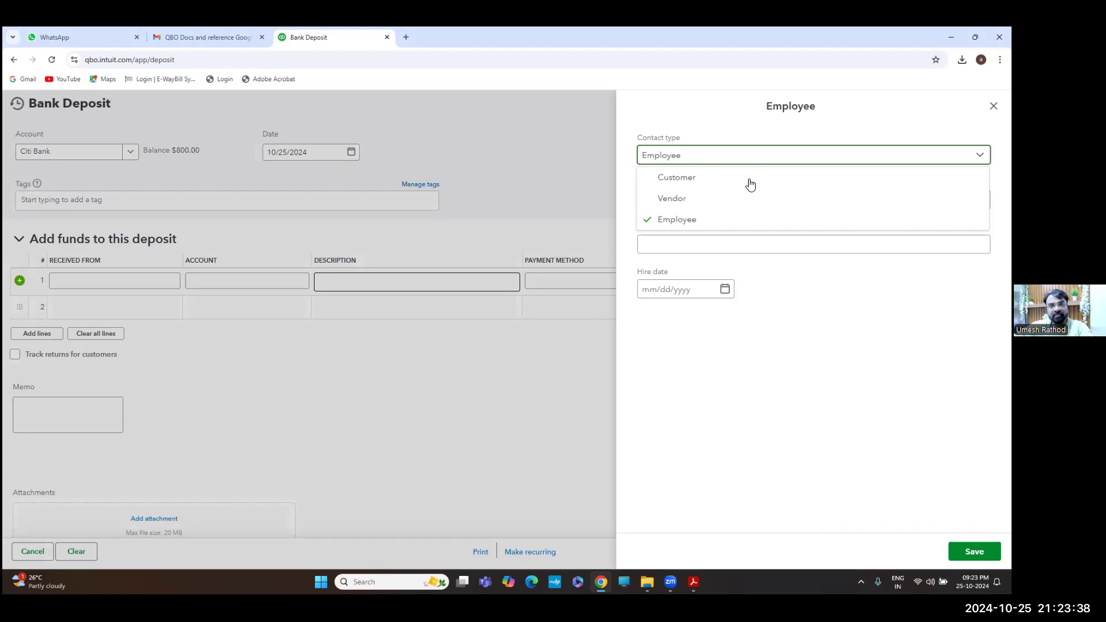
left_click(680, 219)
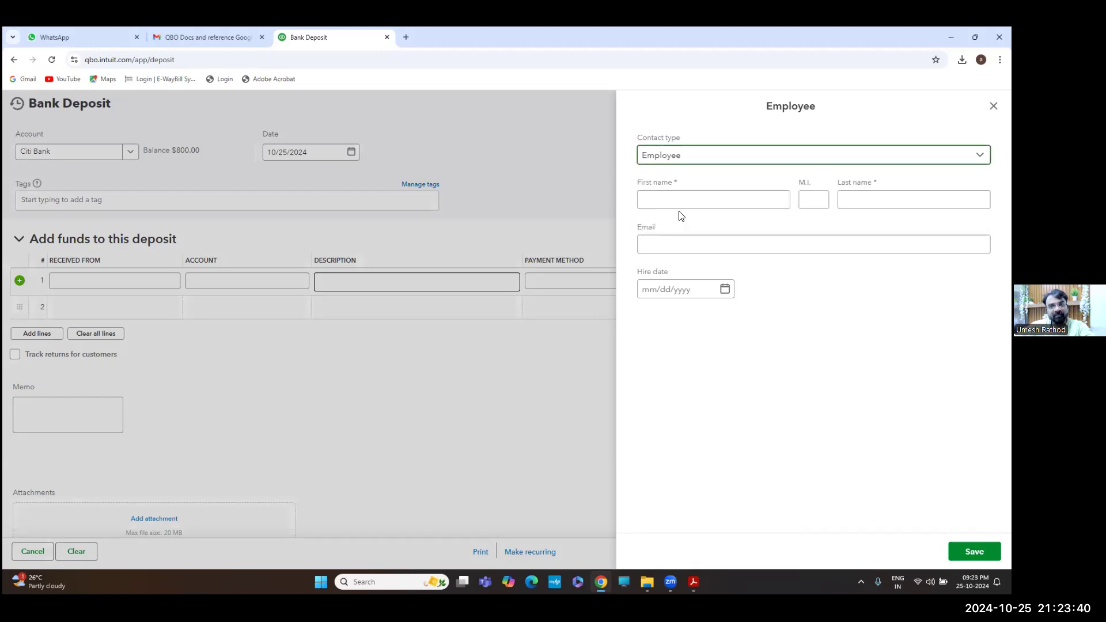
Enter the employee's first name, last name and e-mail, and save the contact
left_click(679, 199)
left_click(680, 197)
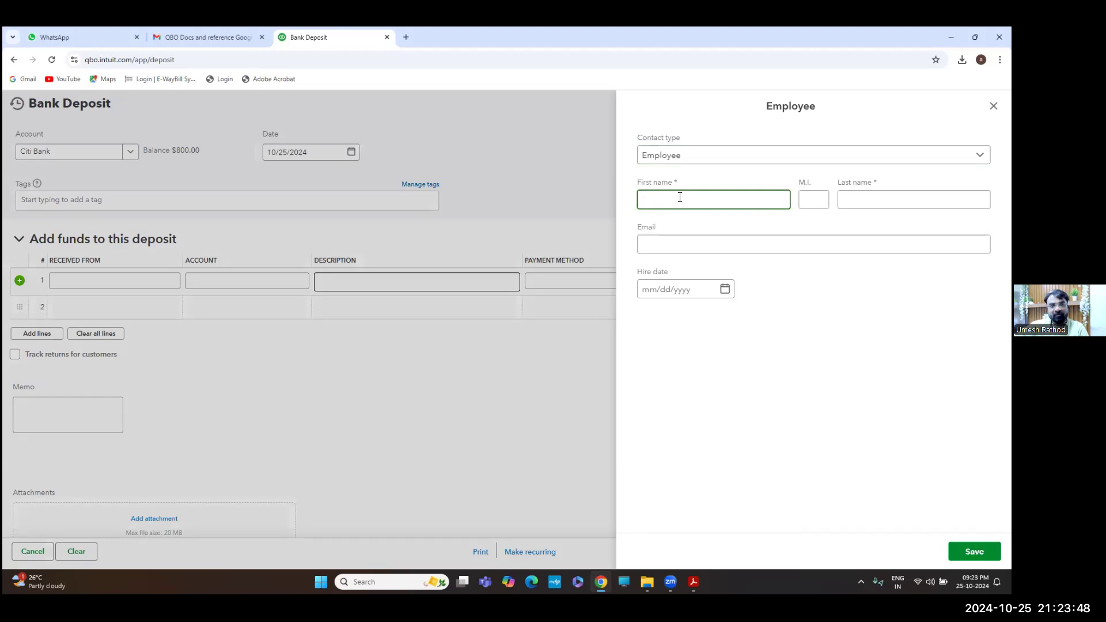
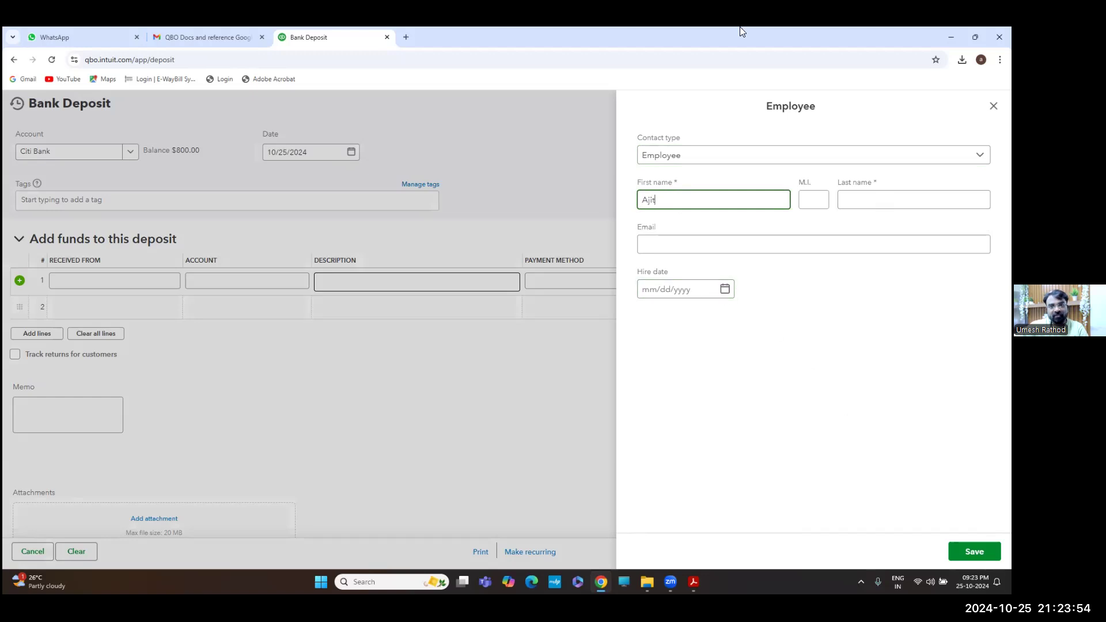
left_click(869, 197)
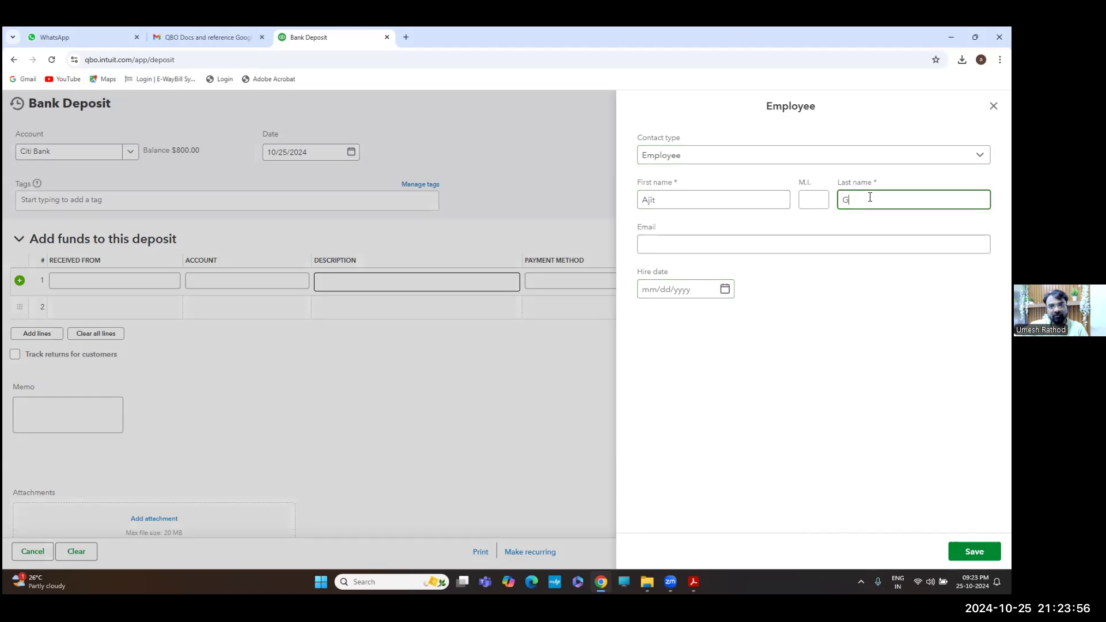
left_click(893, 242)
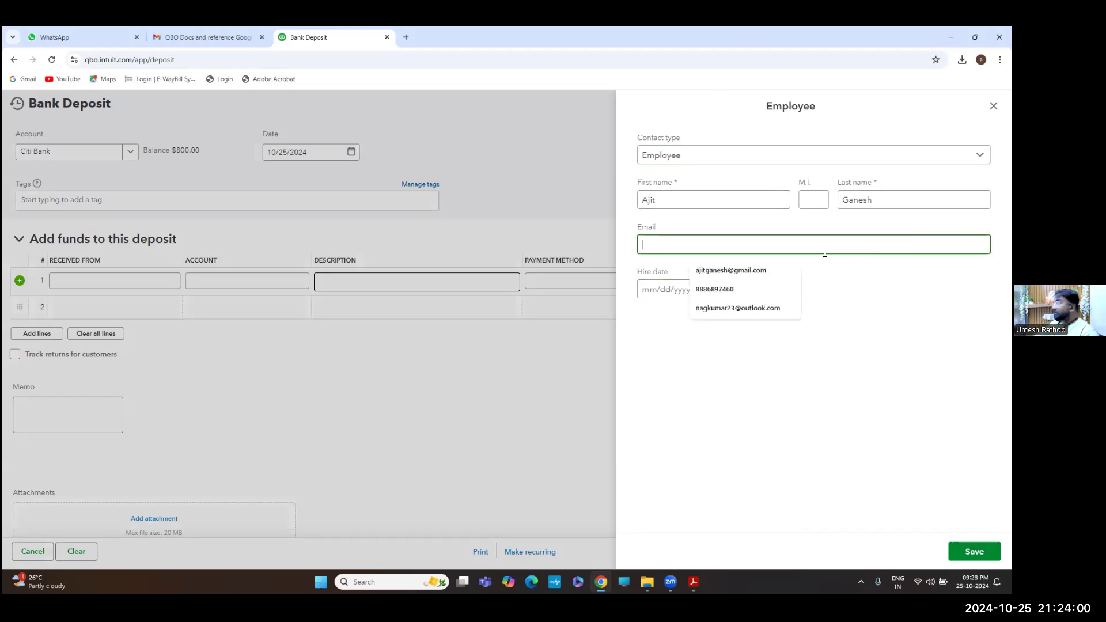
left_click(783, 309)
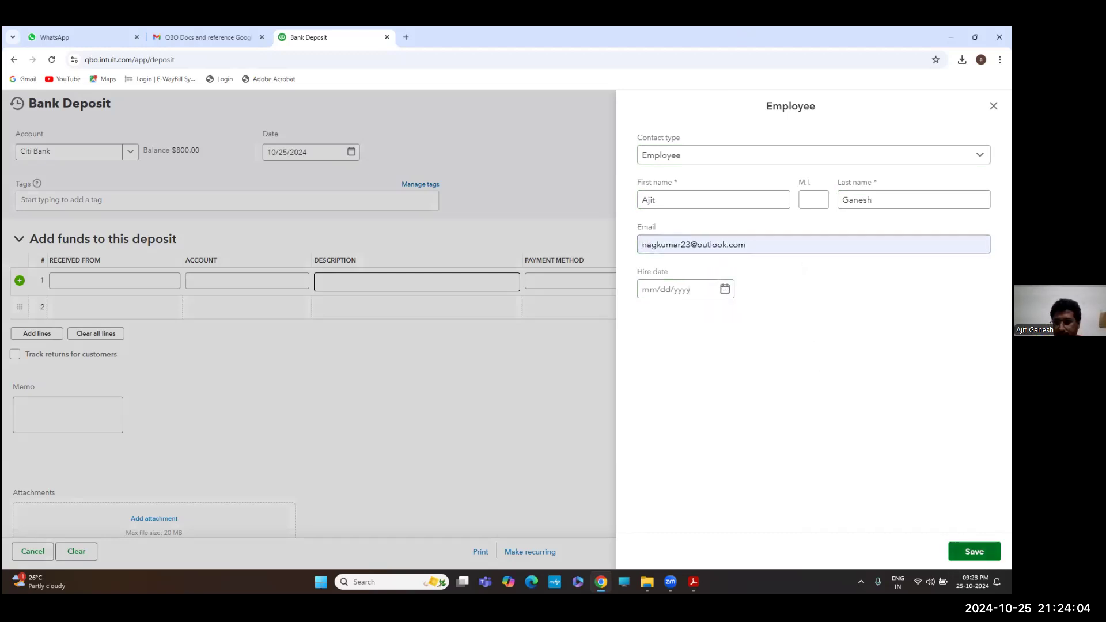
left_click(974, 552)
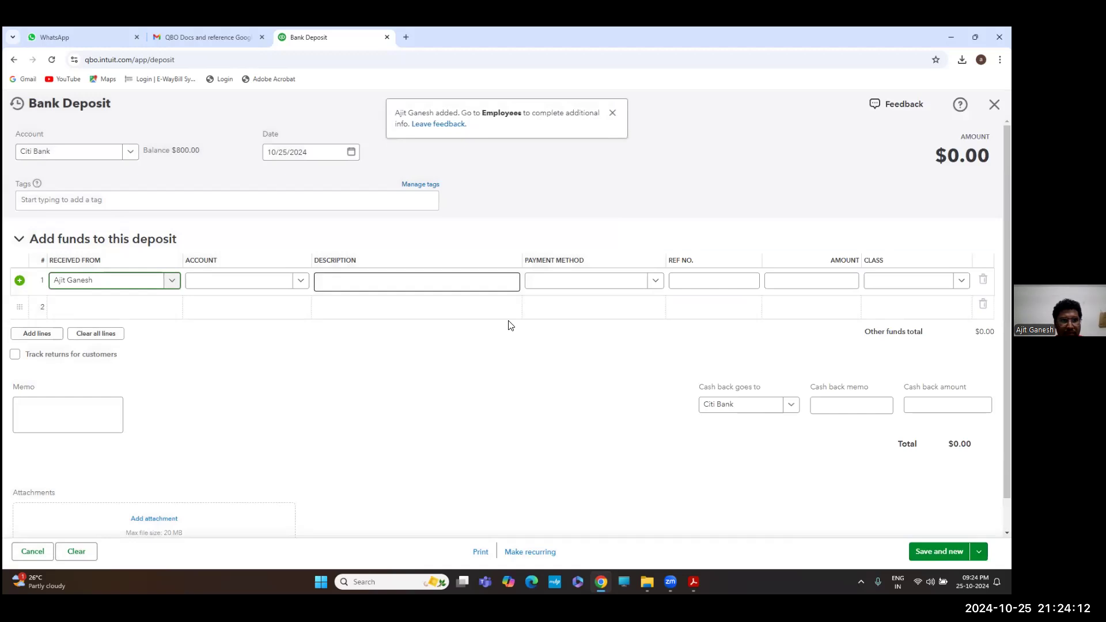
Give deposit line 1 the Owner's Contribution account, Check payment and a $50,000.00 amount
left_click(300, 281)
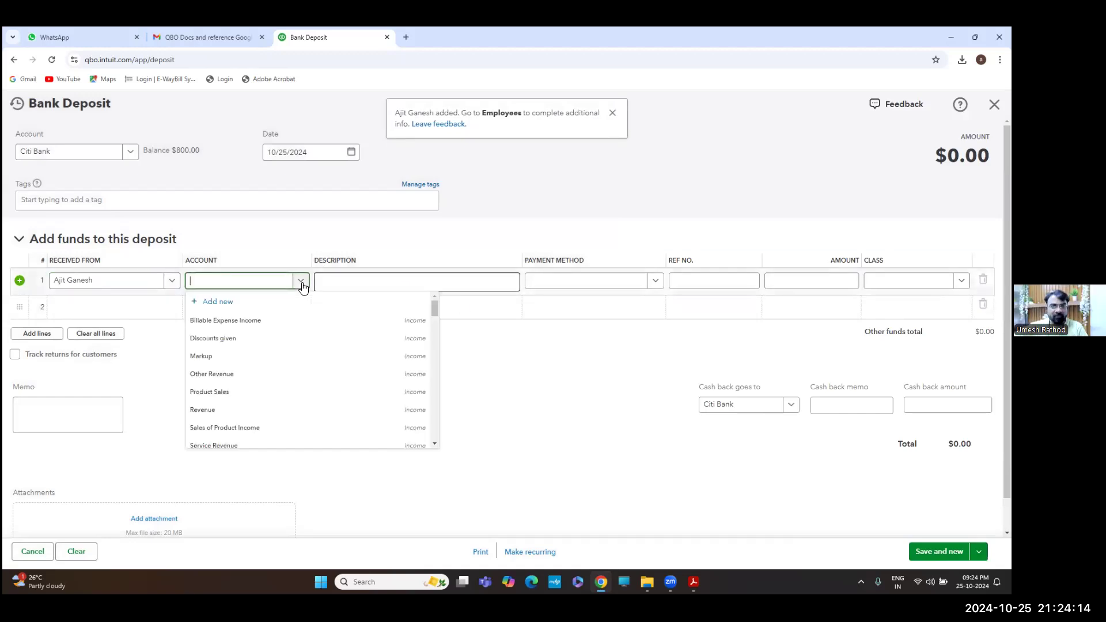
type("ow")
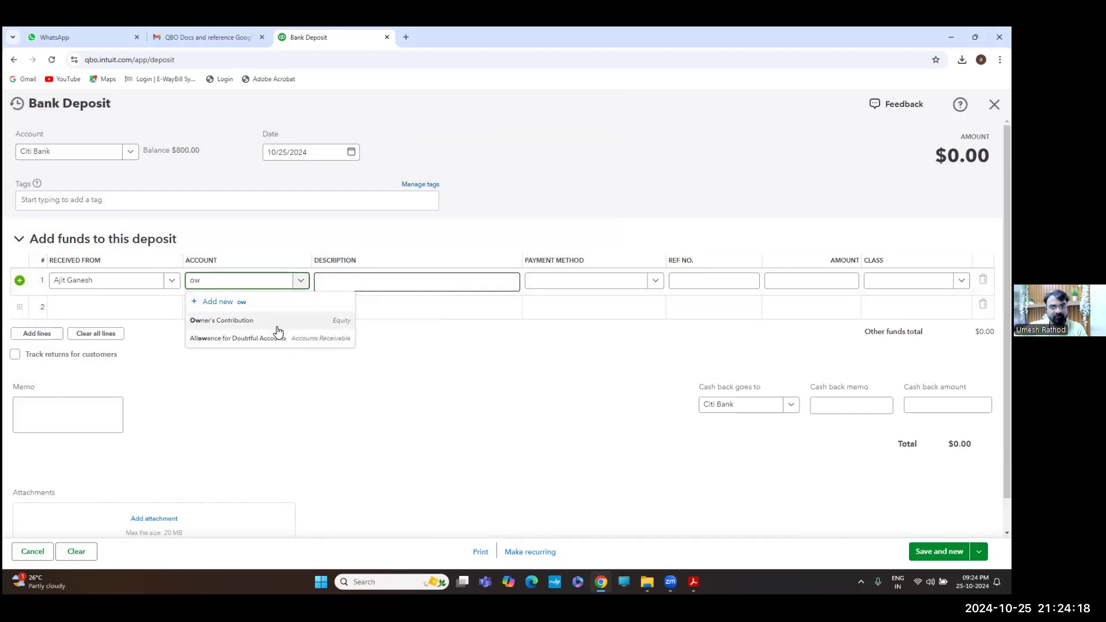
left_click(276, 327)
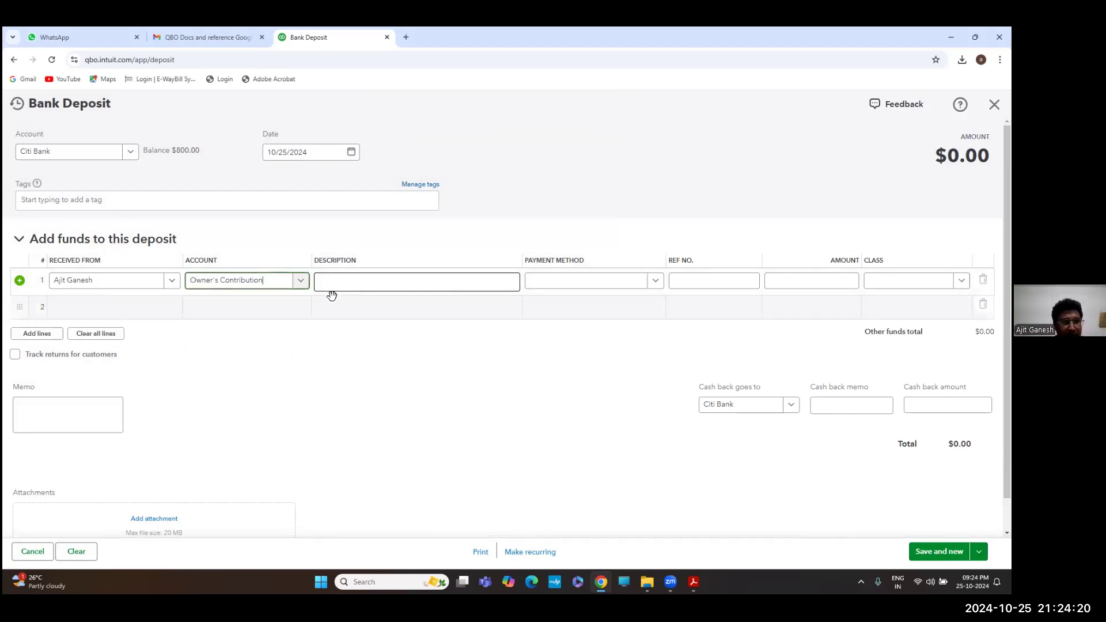
left_click(390, 282)
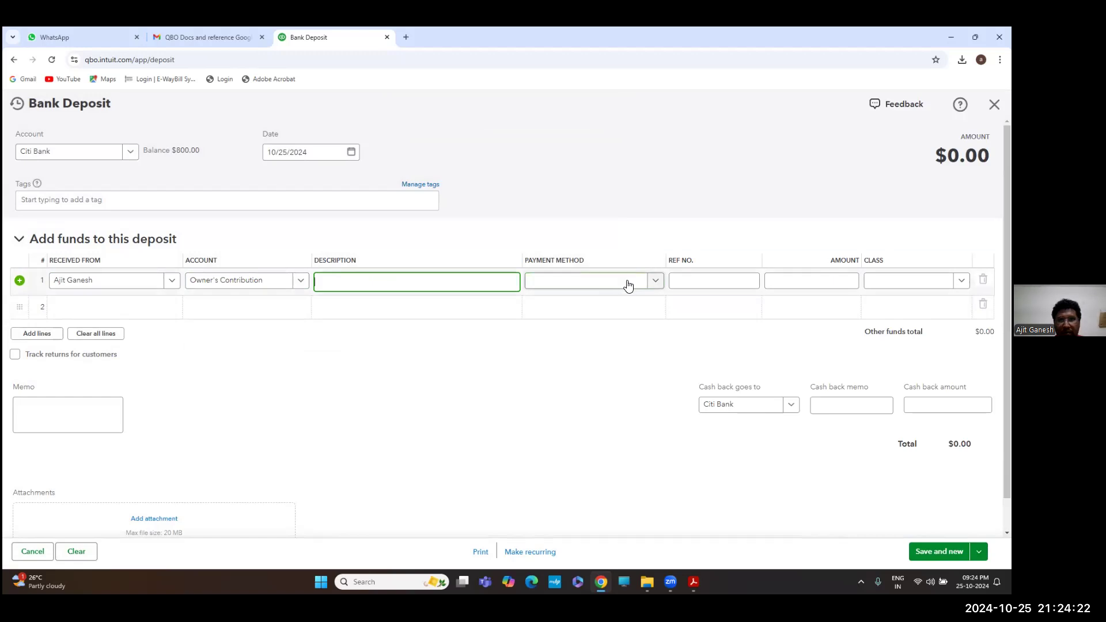
left_click(654, 282)
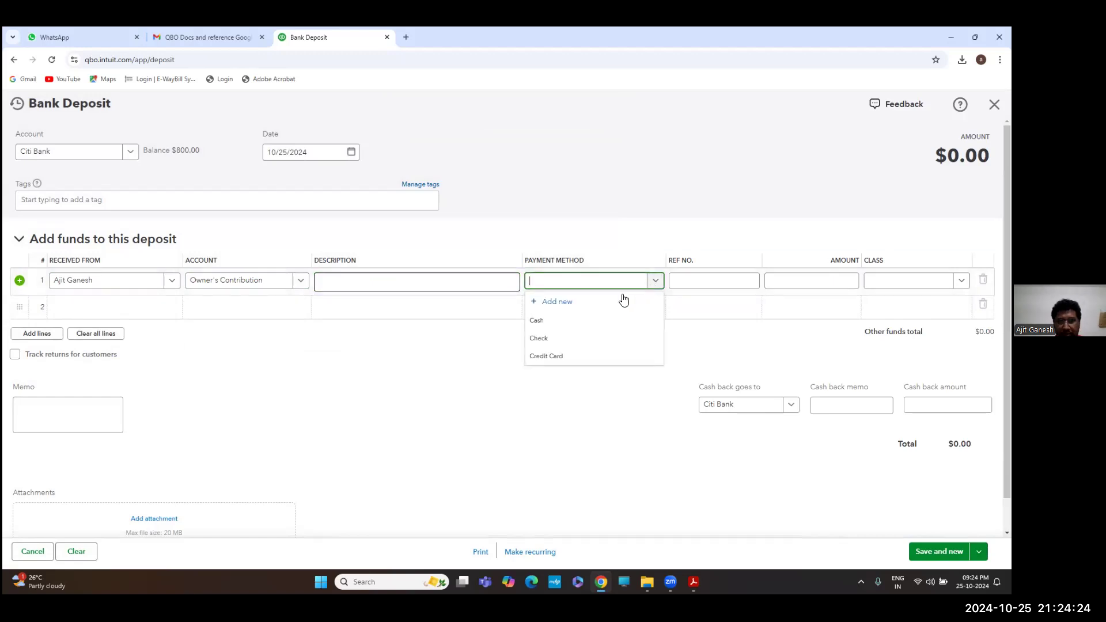
left_click(568, 338)
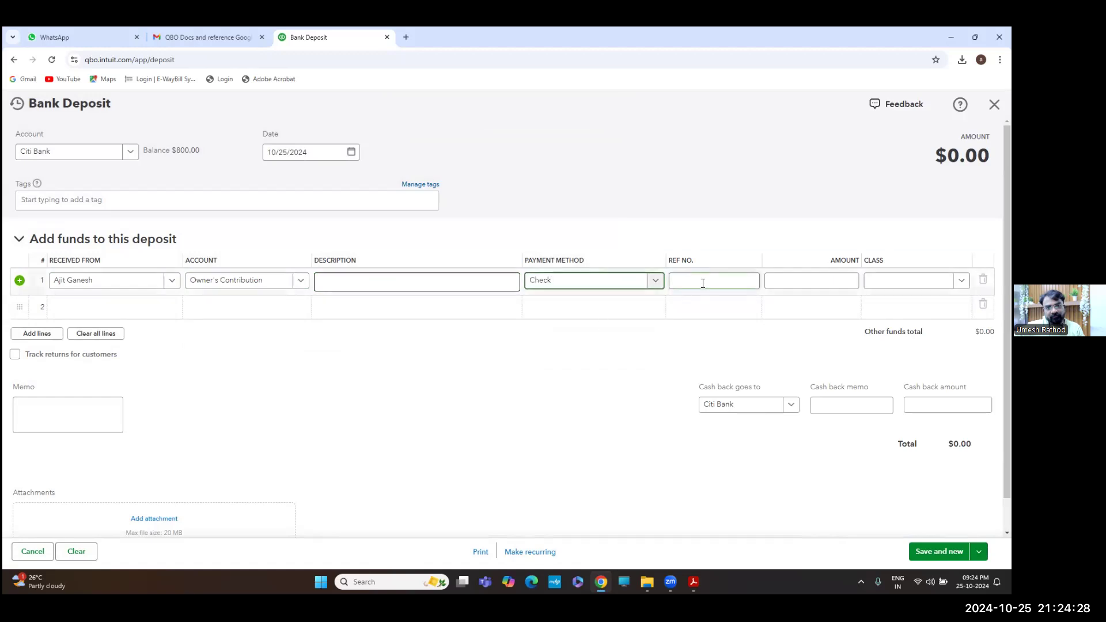
left_click(838, 286)
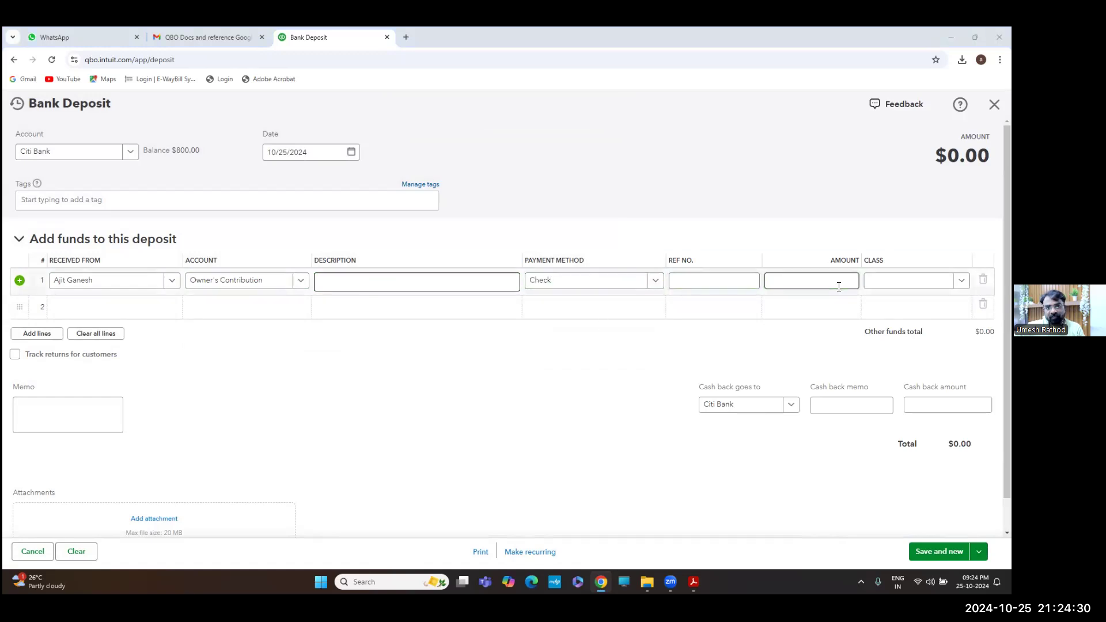
key("alt+Tab")
key("alt+Tab")
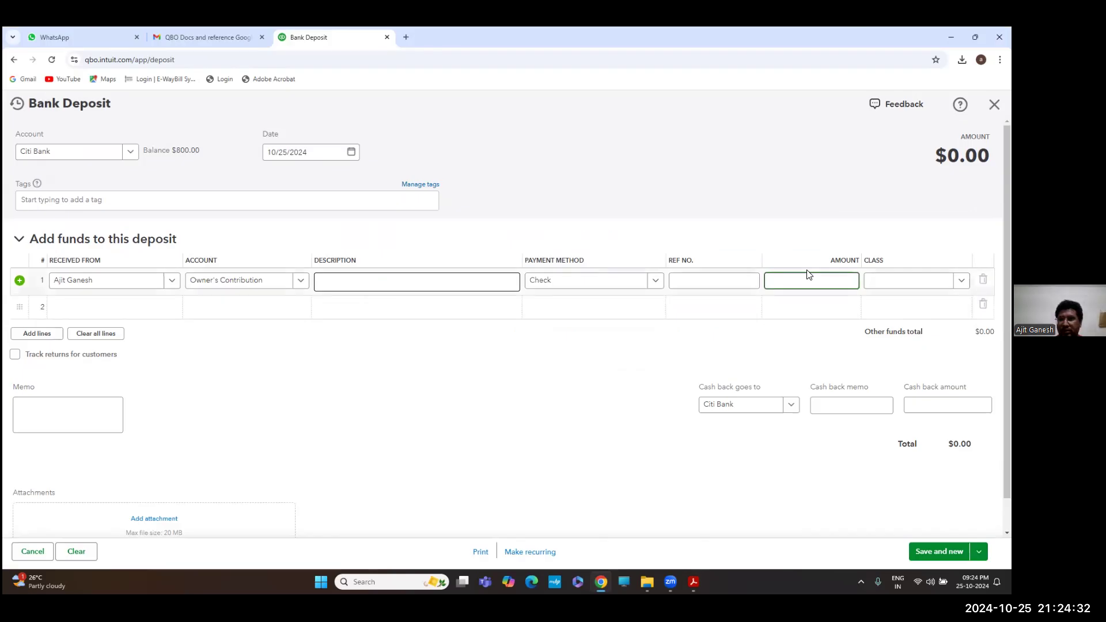
type("50000")
key("Tab")
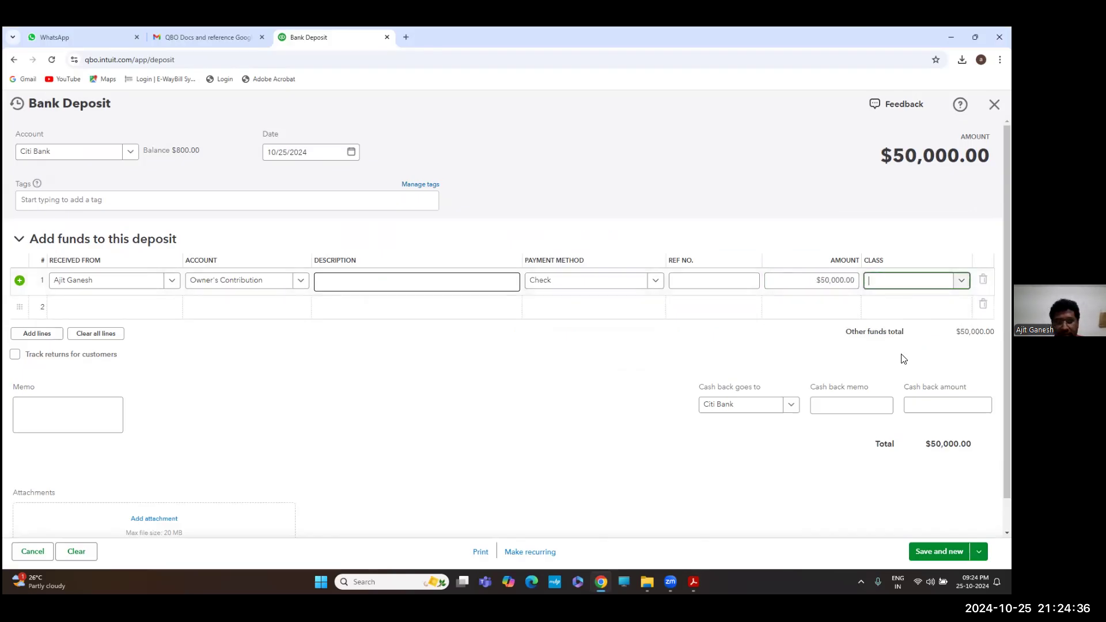
scroll(903, 358, "down", 1)
Give the $50,000 Owner's Contribution line a new Corporate class, then save and close the Citi Bank deposit
left_click(939, 551)
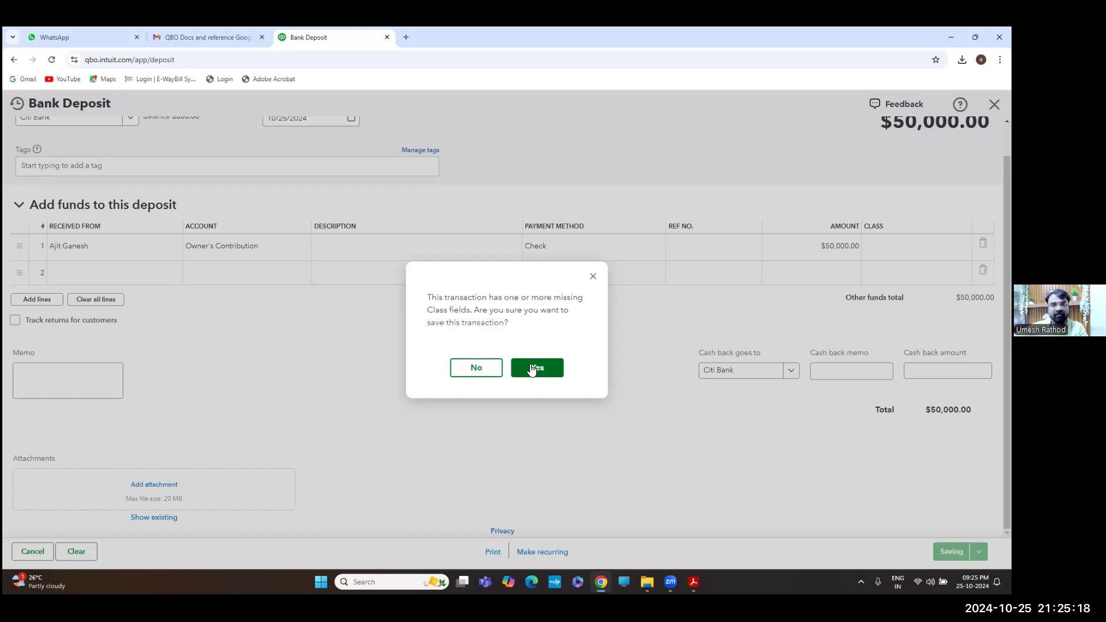
left_click(592, 277)
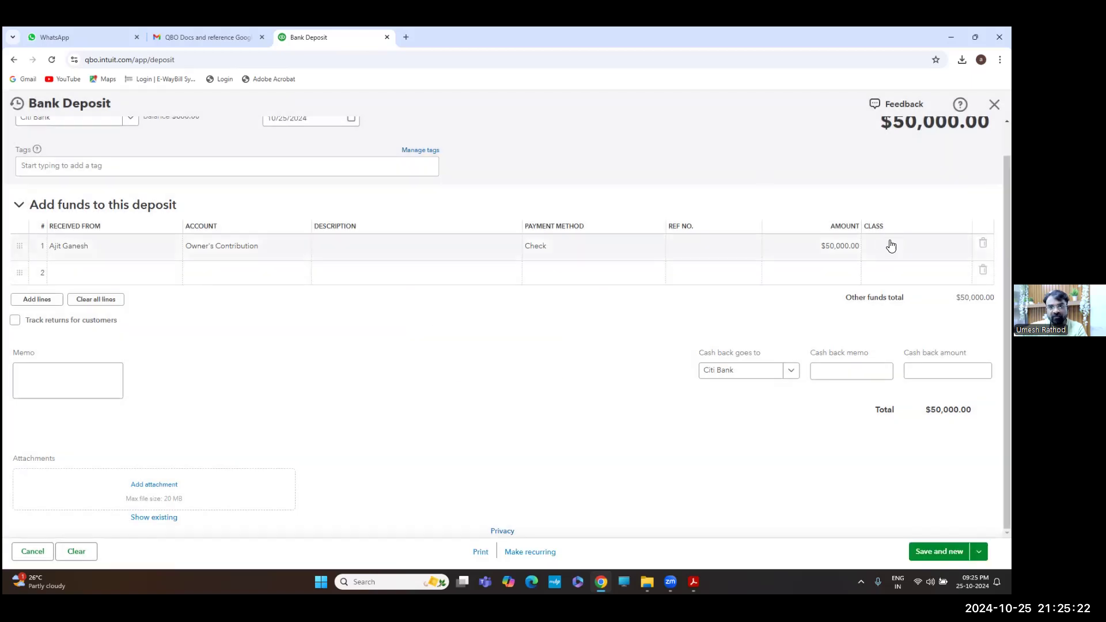
left_click(890, 245)
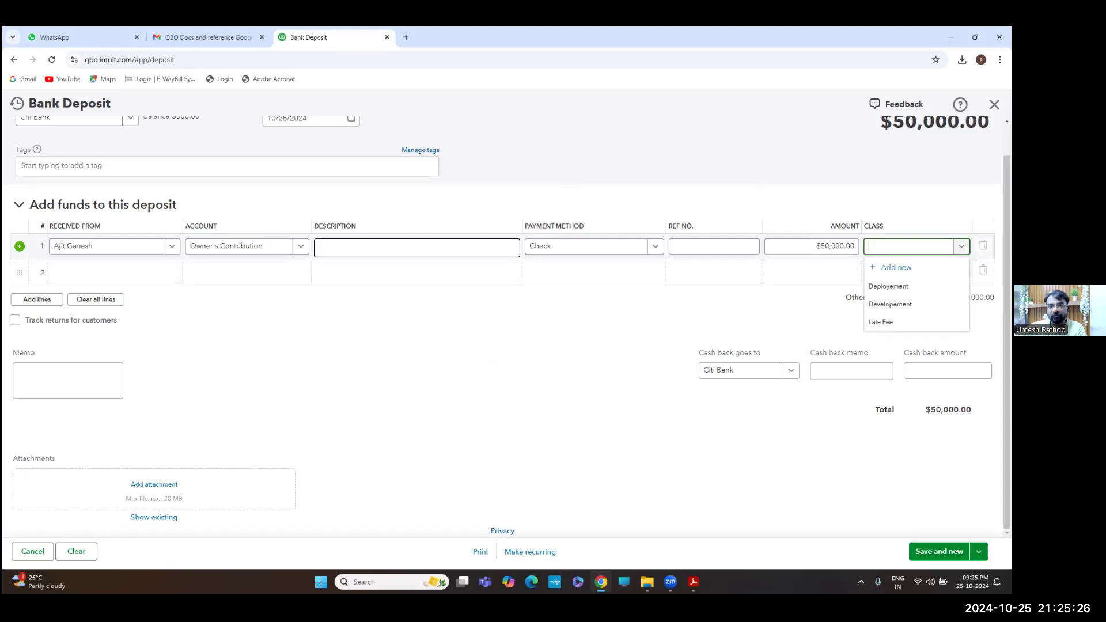
left_click(895, 268)
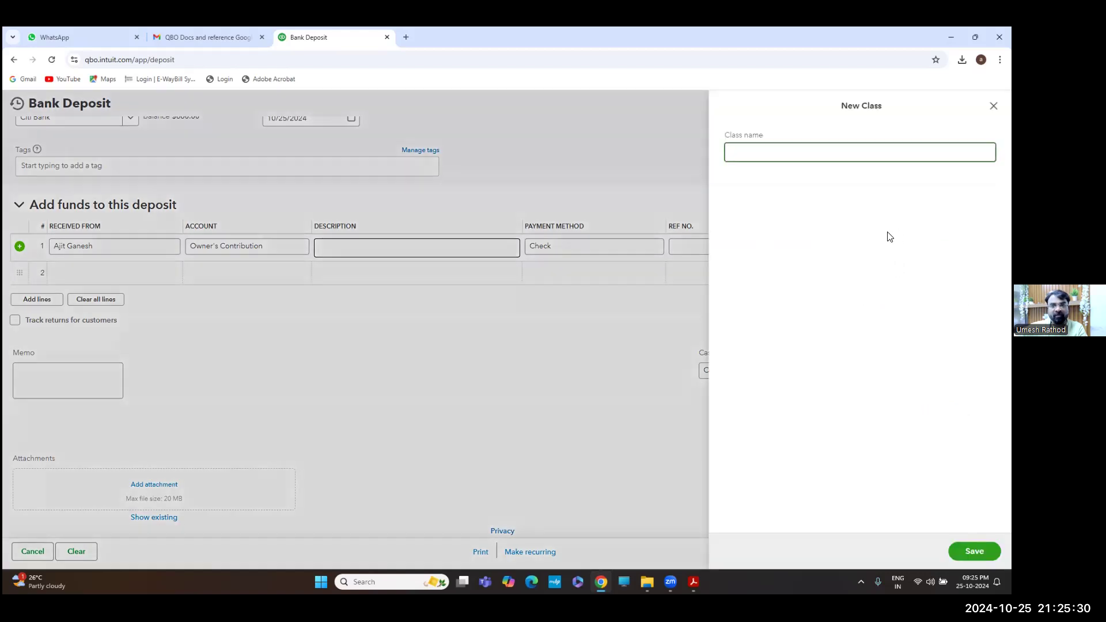
type("Corpor")
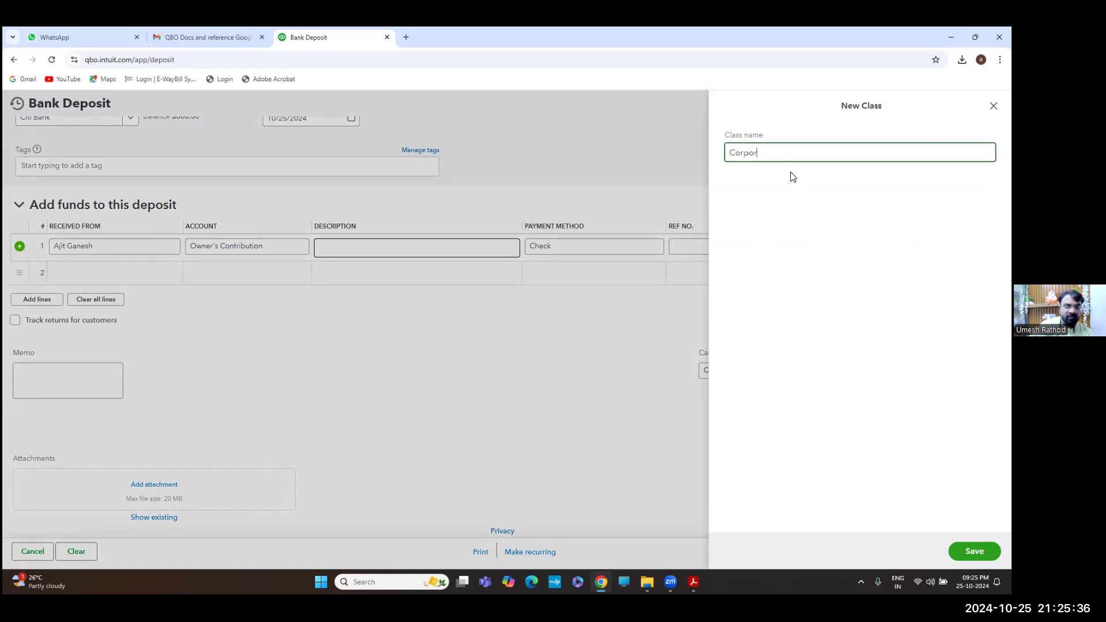
type("ate")
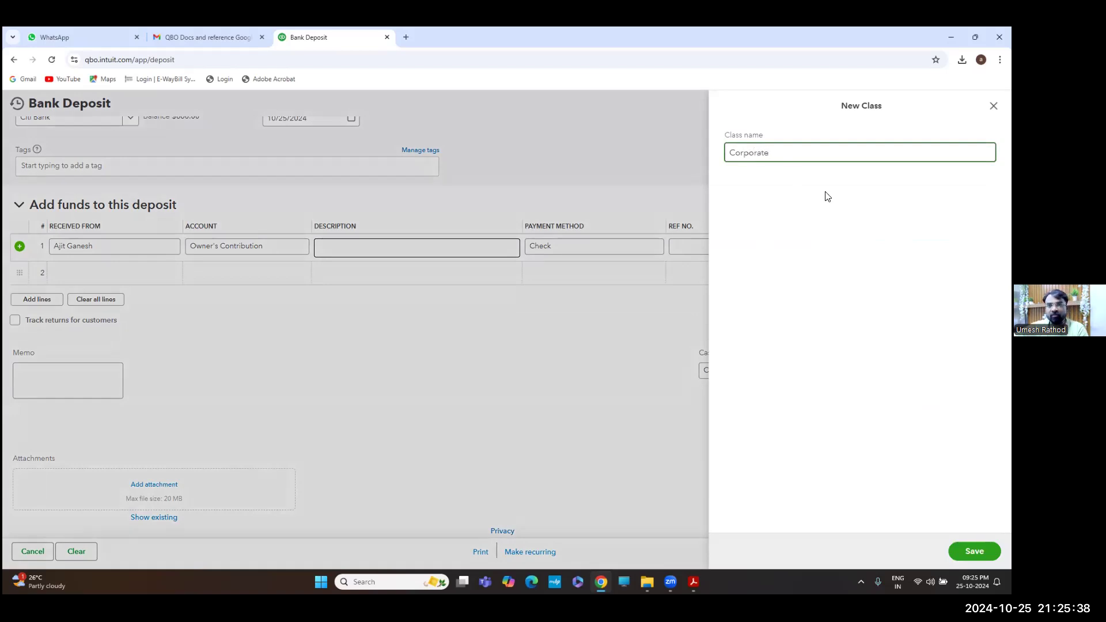
key("Return")
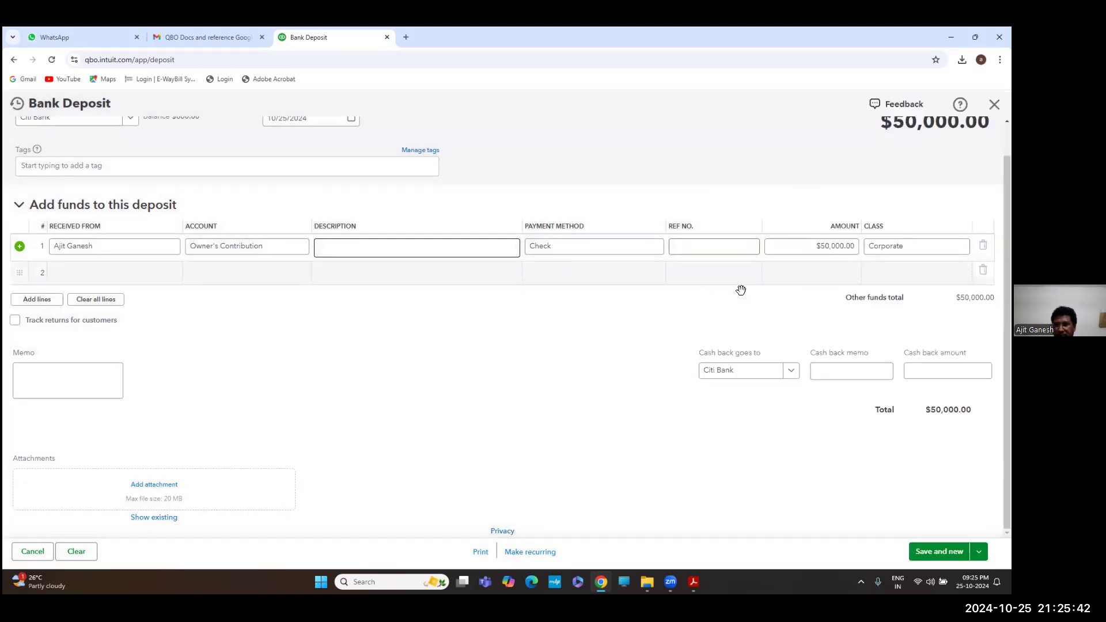
left_click(978, 551)
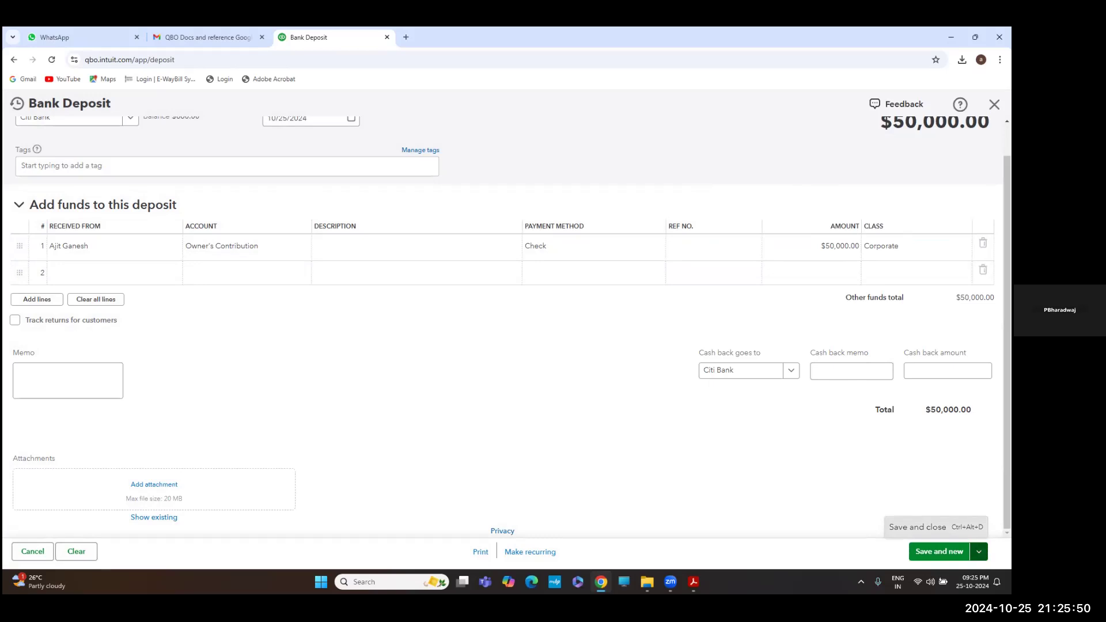
left_click(917, 527)
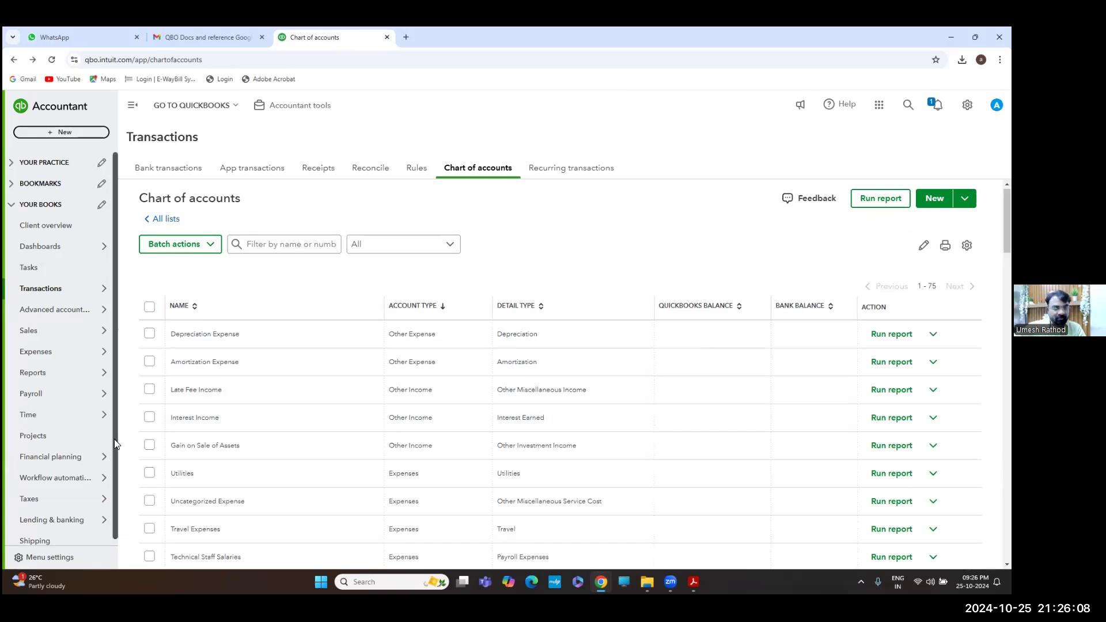
Find the Profit and Loss by Class report by searching Reports for 'profit'
mouse_move(69, 519)
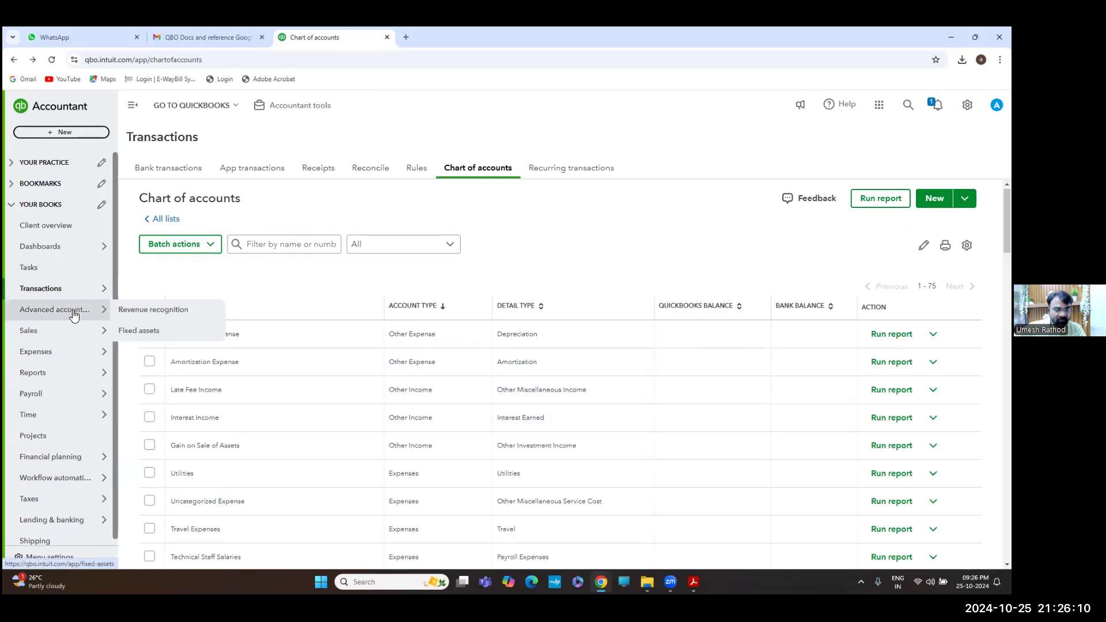
mouse_move(66, 374)
left_click(154, 378)
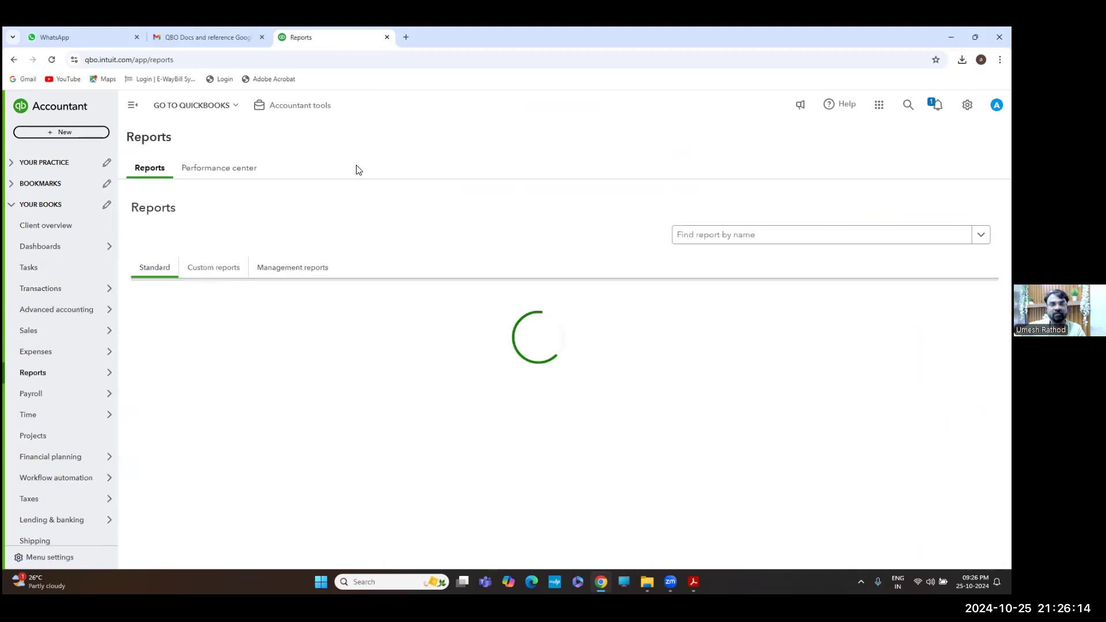
left_click(755, 235)
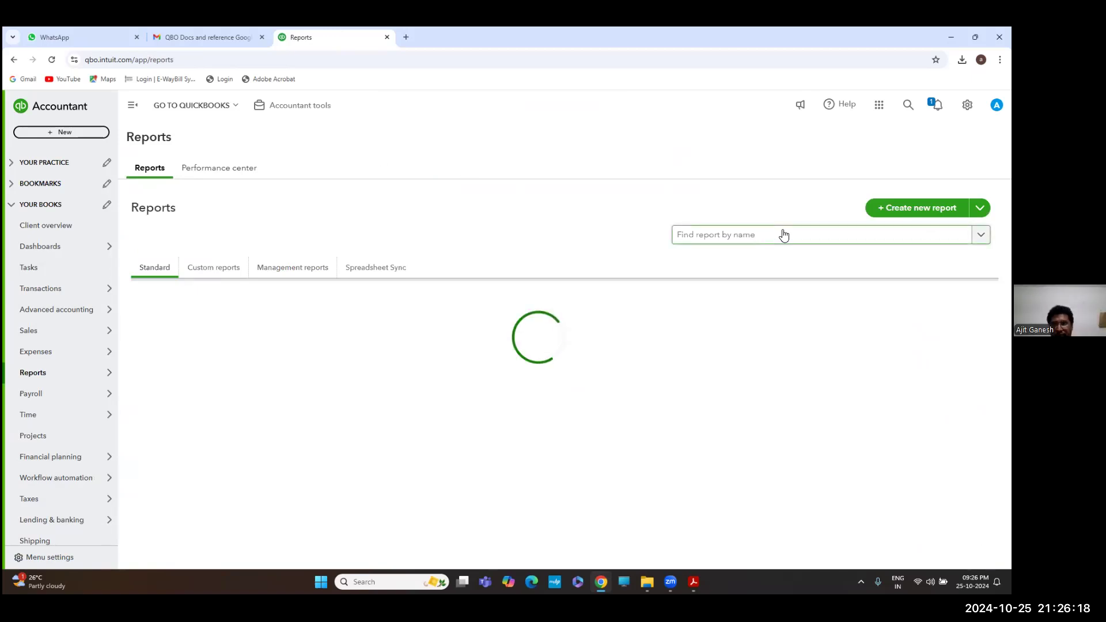
left_click(819, 237)
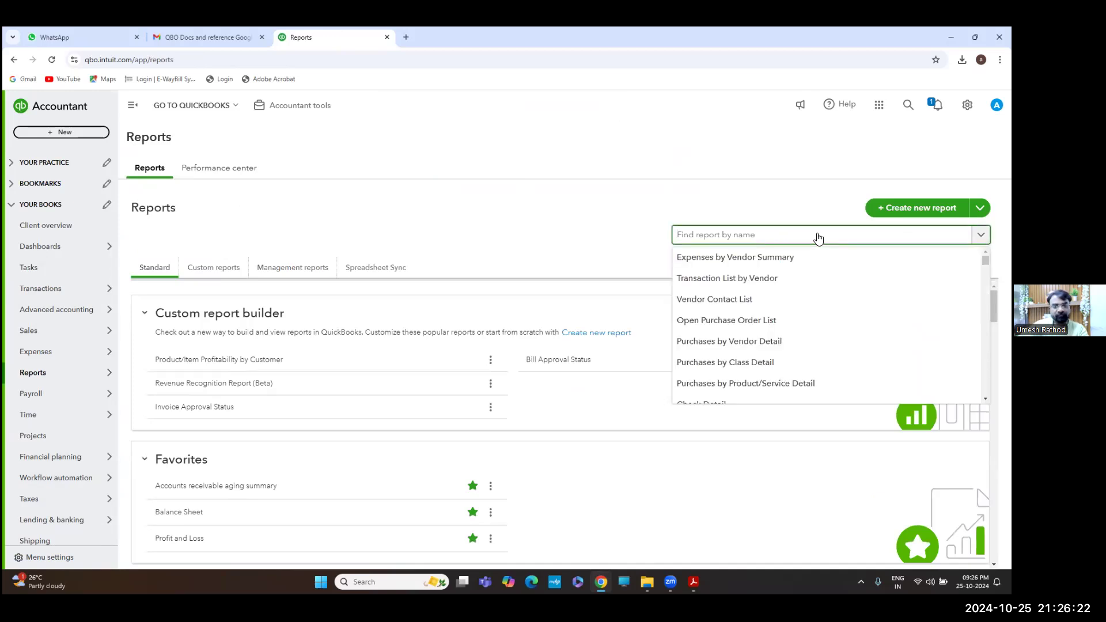
type("profit")
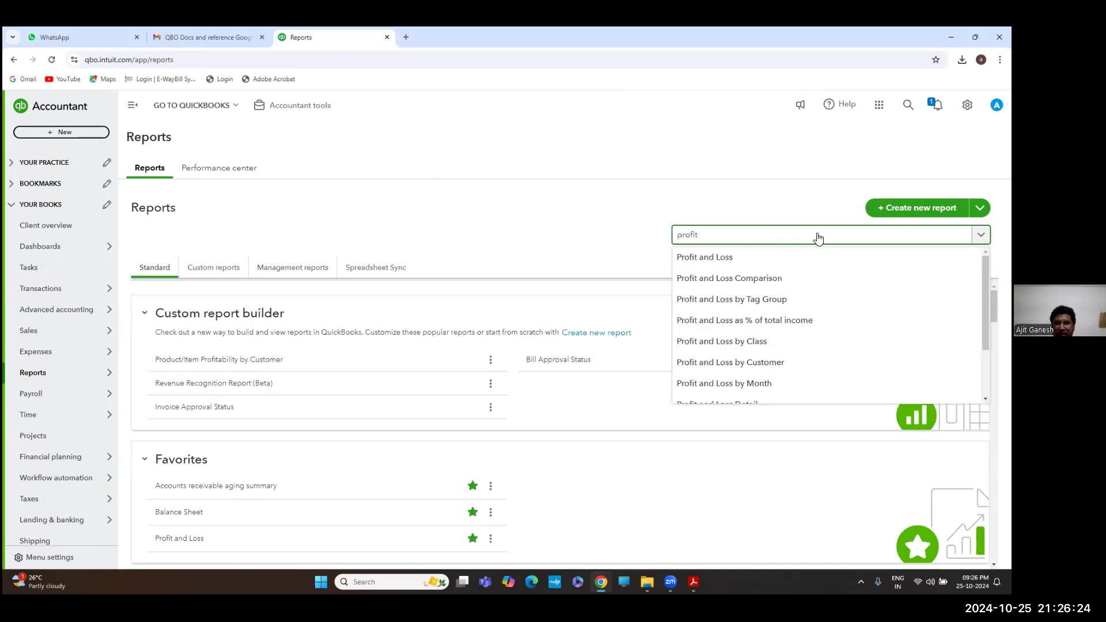
left_click(722, 341)
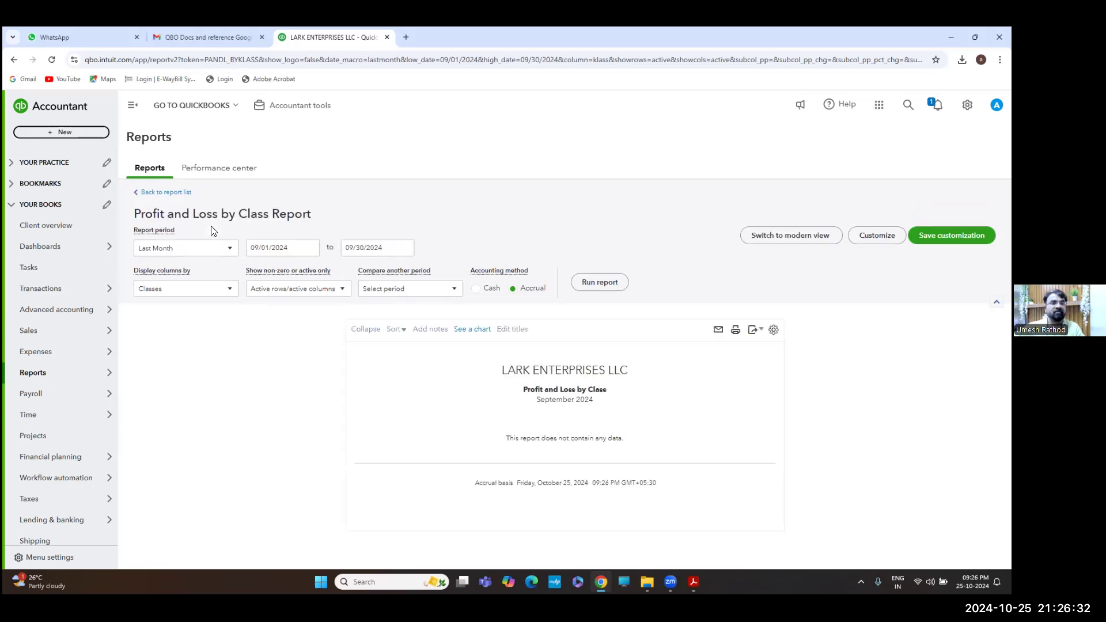
Set the report period to All Dates and rerun the report
left_click(198, 252)
scroll(198, 325, "up", 5)
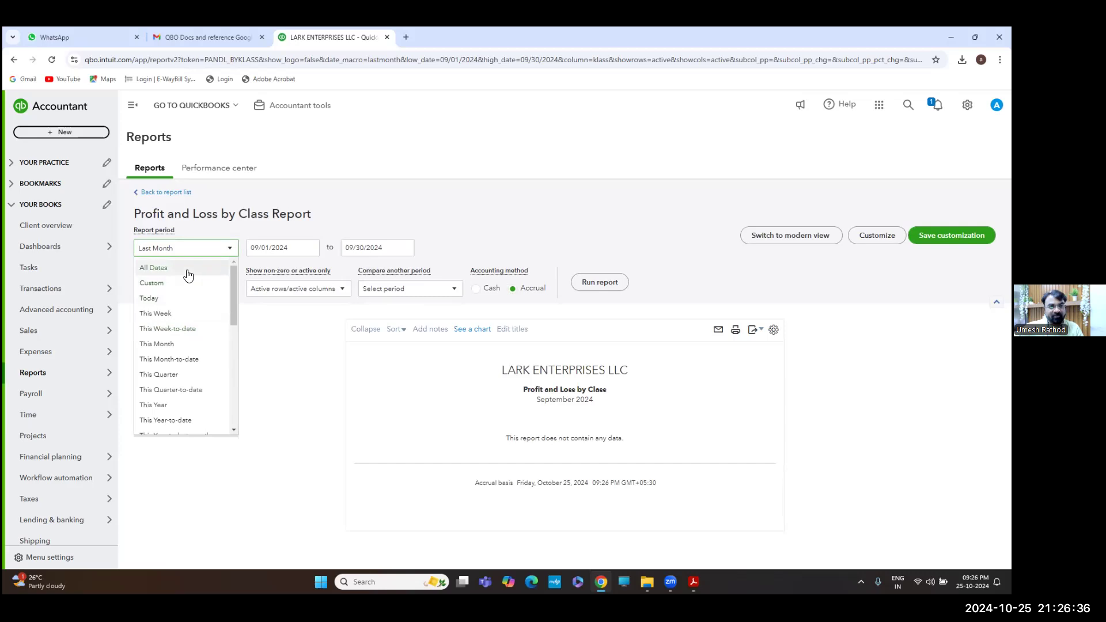
left_click(188, 274)
left_click(597, 284)
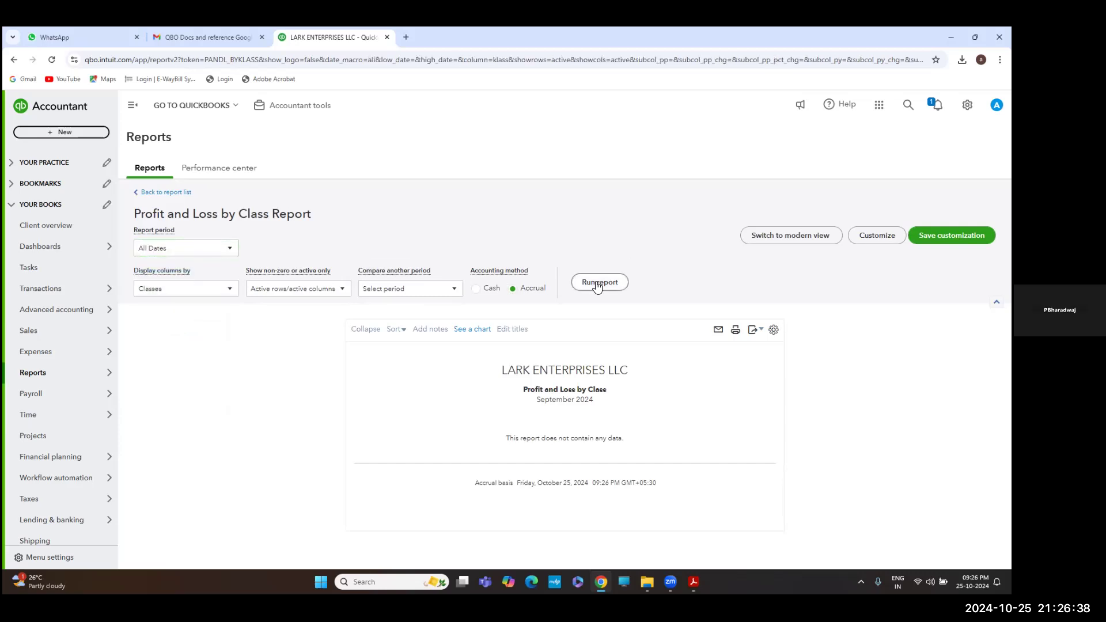
Read the all-dates class totals, then switch to the Journal Entry Questions PDF in Acrobat
scroll(427, 243, "down", 2)
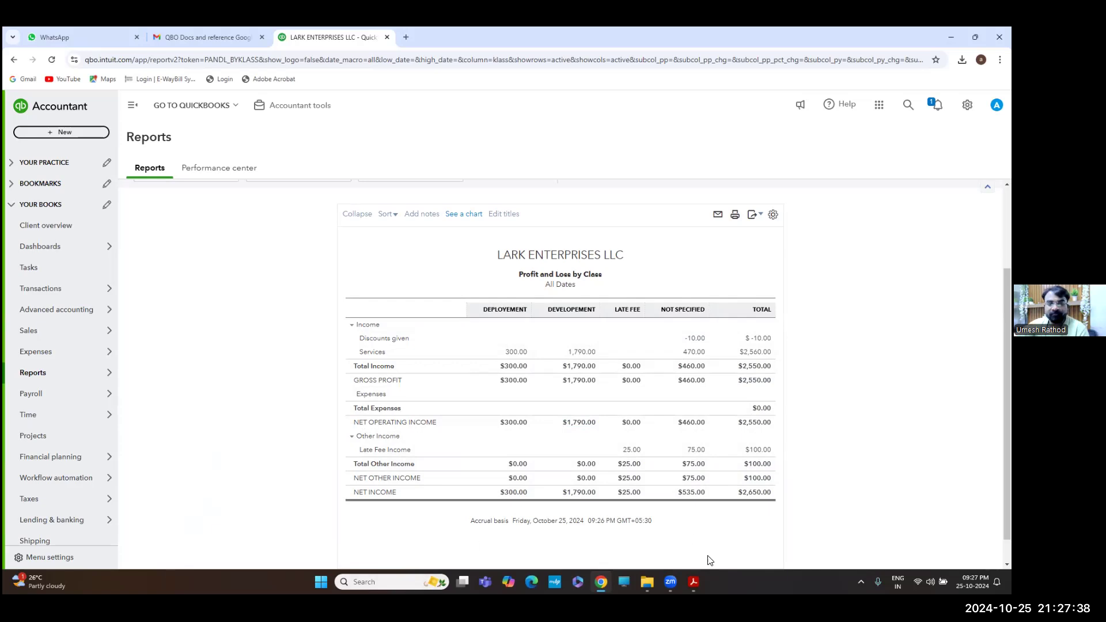
left_click(693, 581)
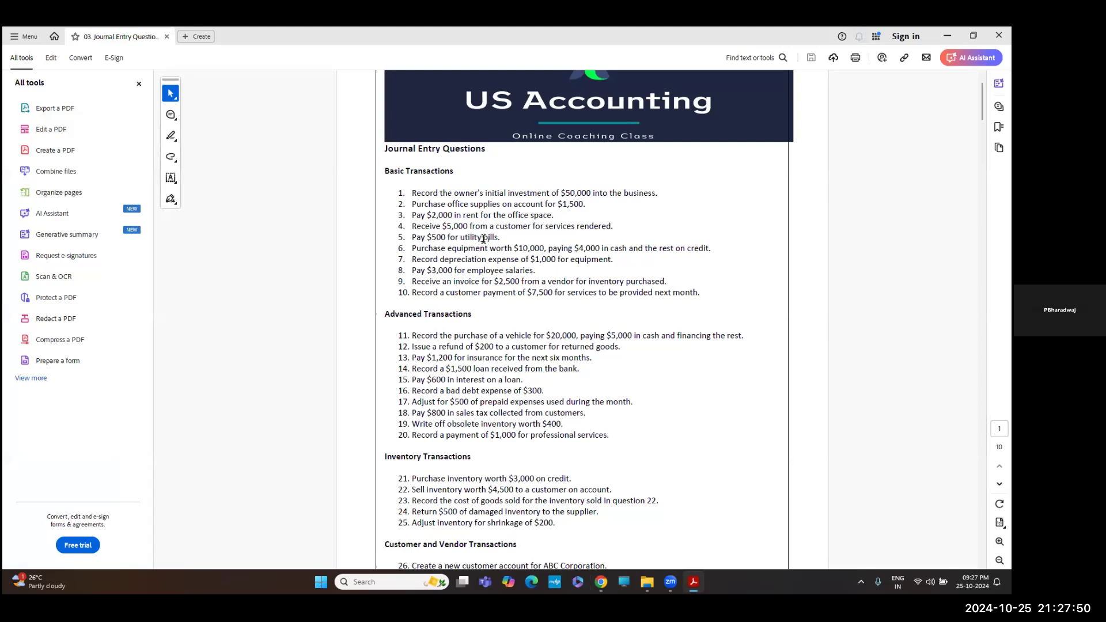
key("alt+Tab")
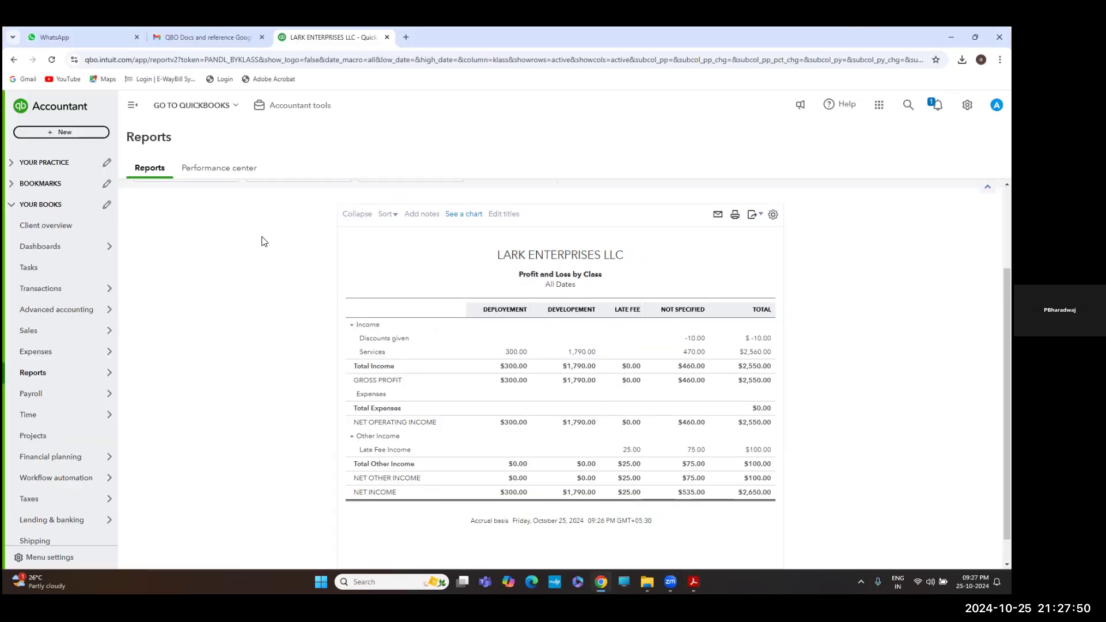
left_click(68, 132)
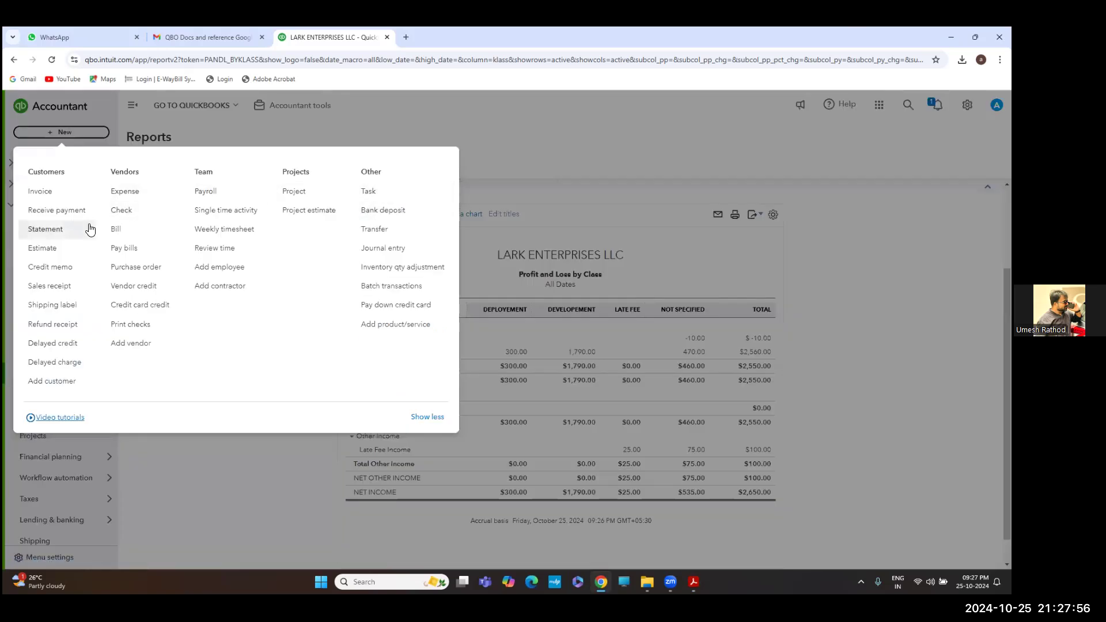
left_click(382, 249)
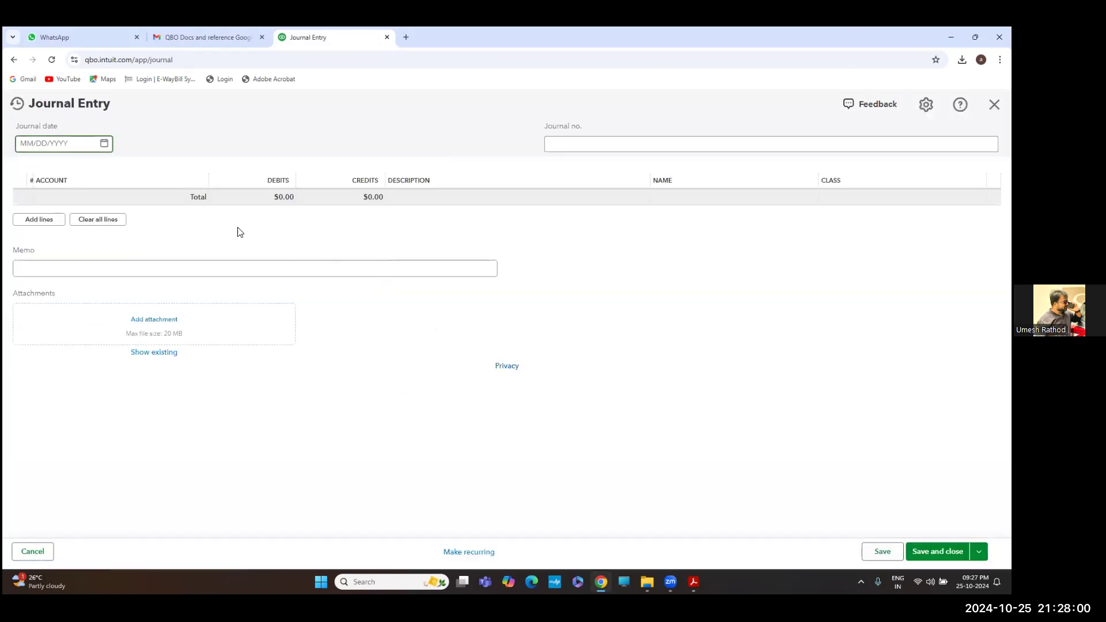
left_click(67, 208)
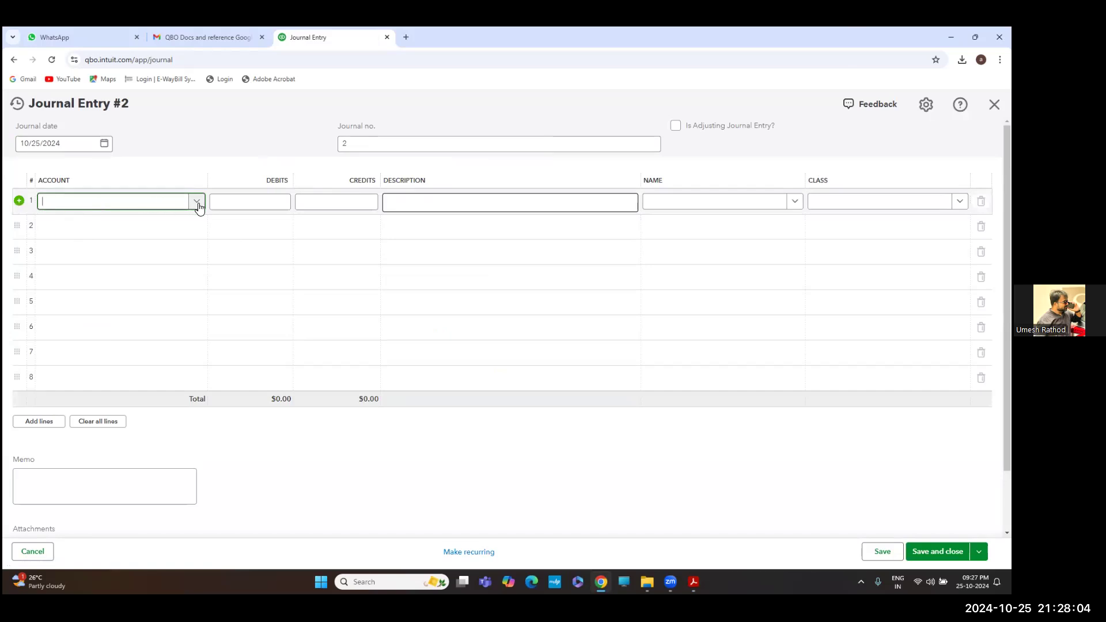
left_click(197, 205)
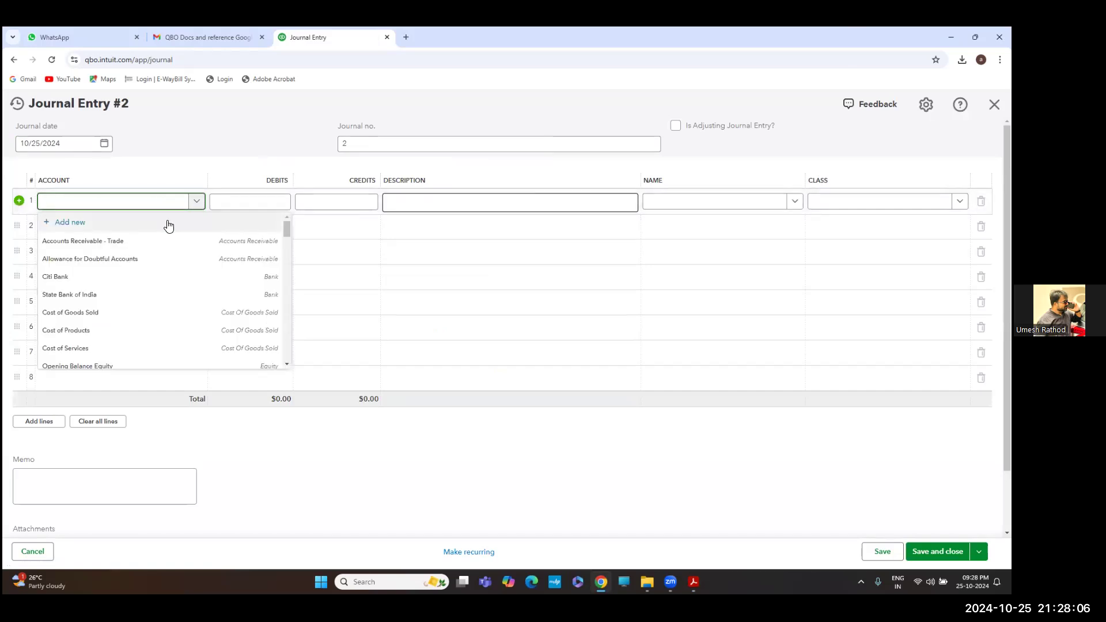
scroll(160, 277, "down", 4)
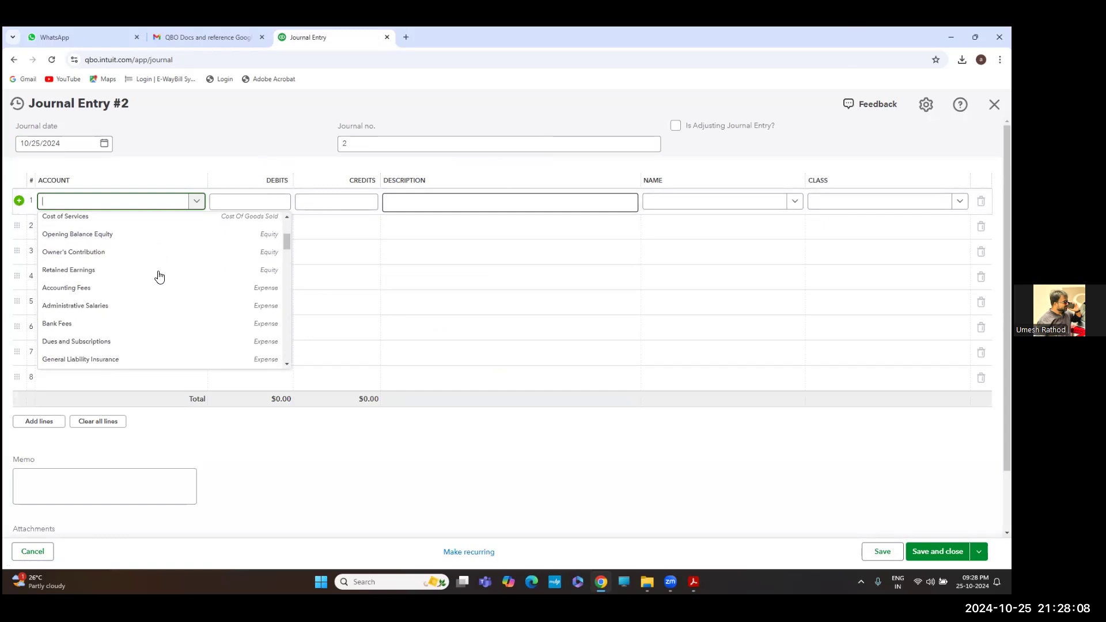
scroll(160, 277, "down", 1)
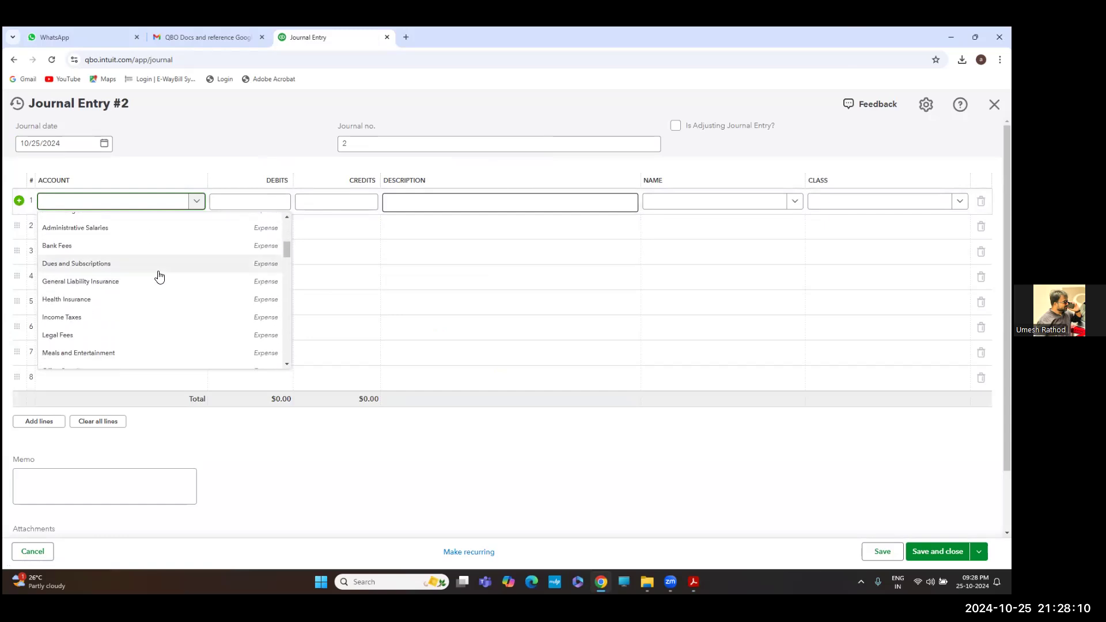
scroll(160, 277, "up", 2)
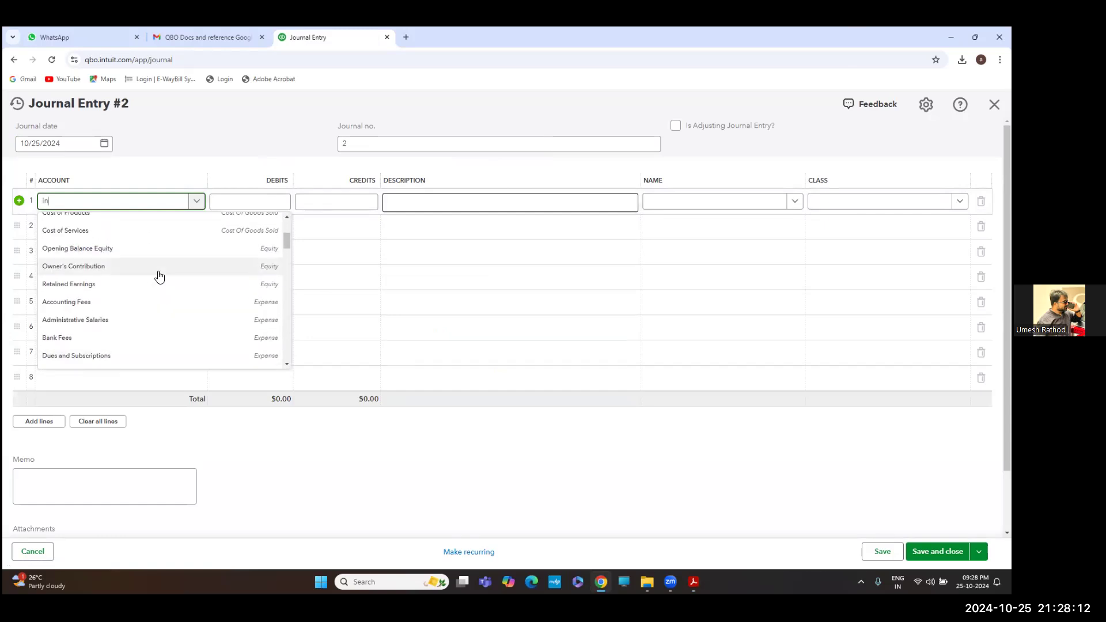
type("d")
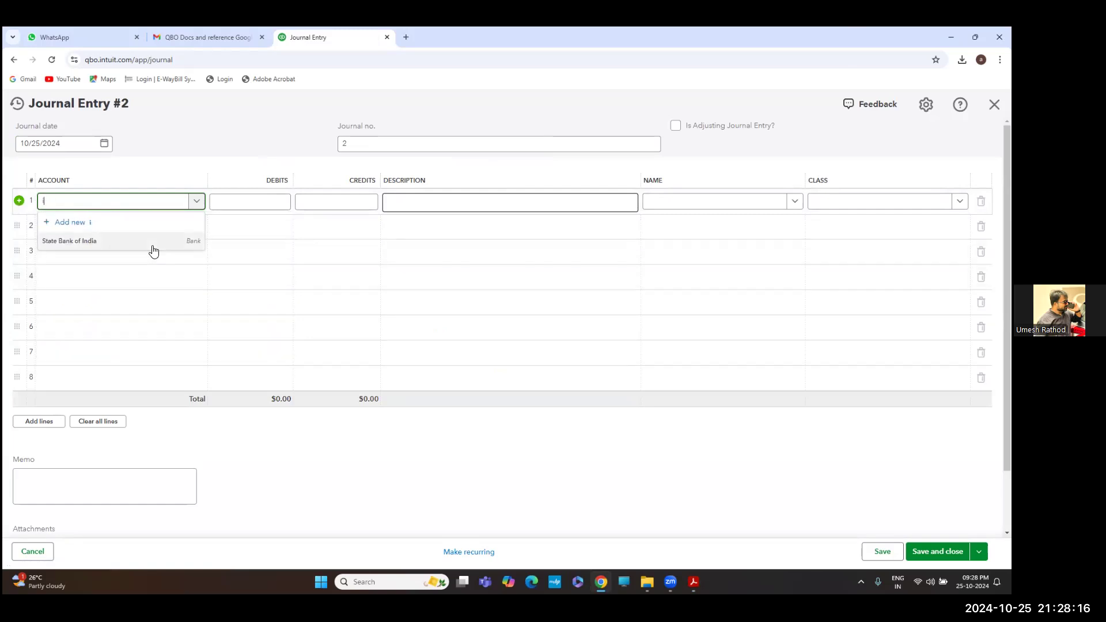
key("BackSpace")
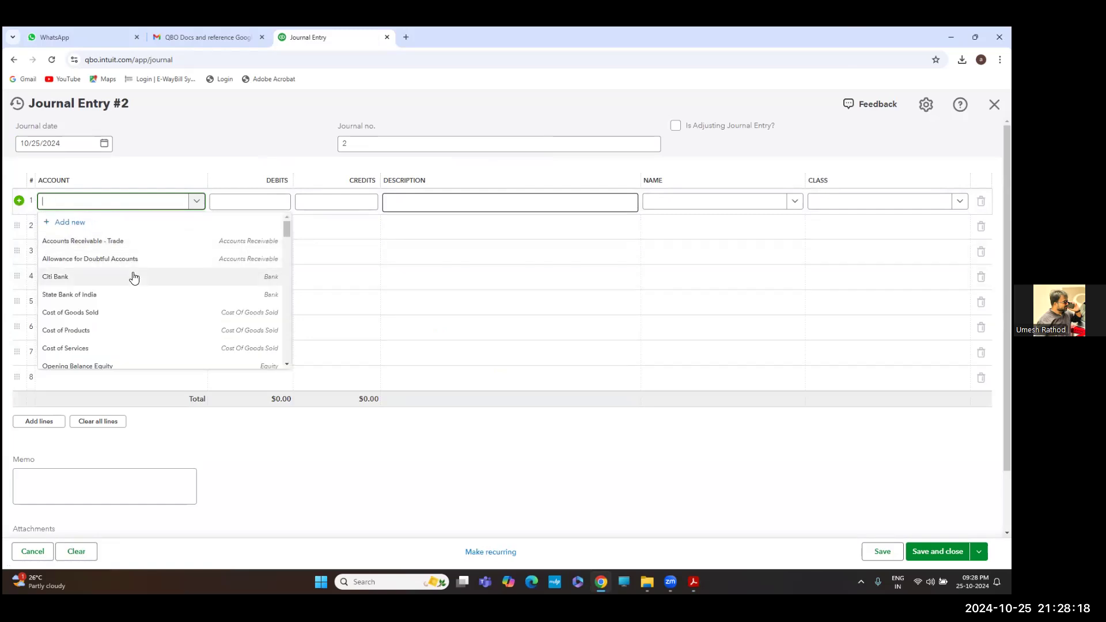
scroll(134, 277, "down", 7)
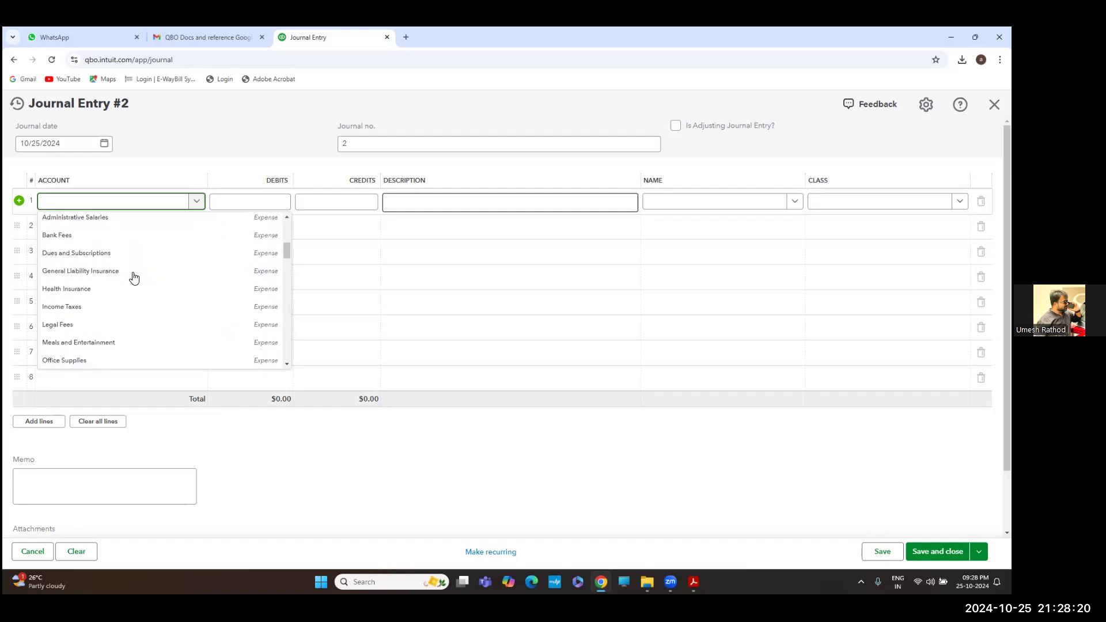
scroll(134, 278, "down", 5)
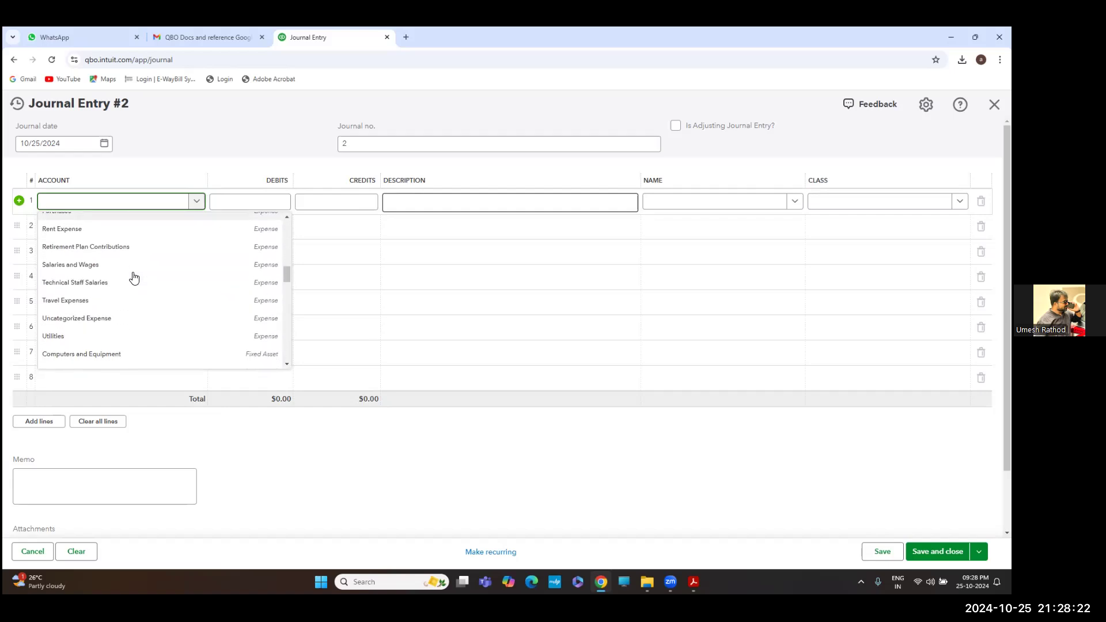
scroll(133, 277, "down", 1)
scroll(133, 278, "down", 3)
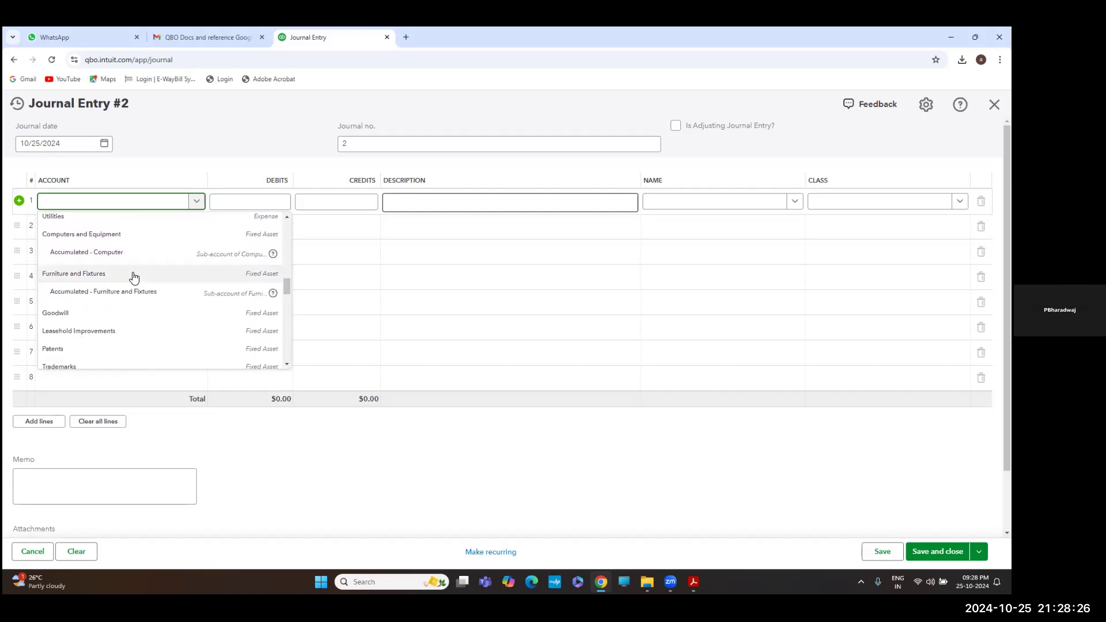
scroll(134, 277, "down", 1)
scroll(133, 277, "up", 1)
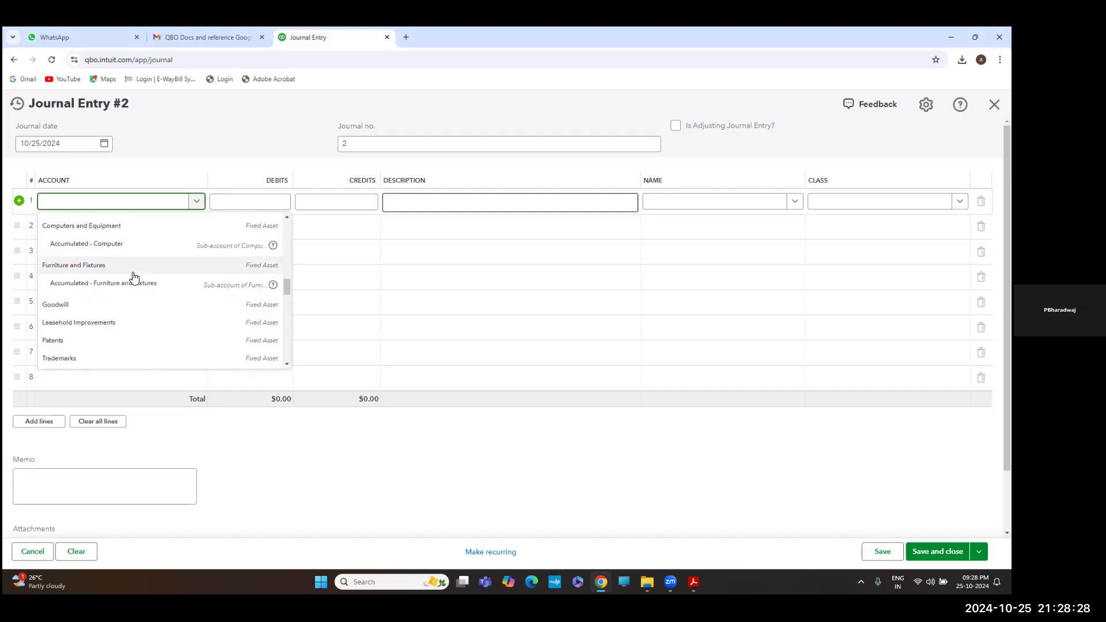
scroll(133, 277, "down", 1)
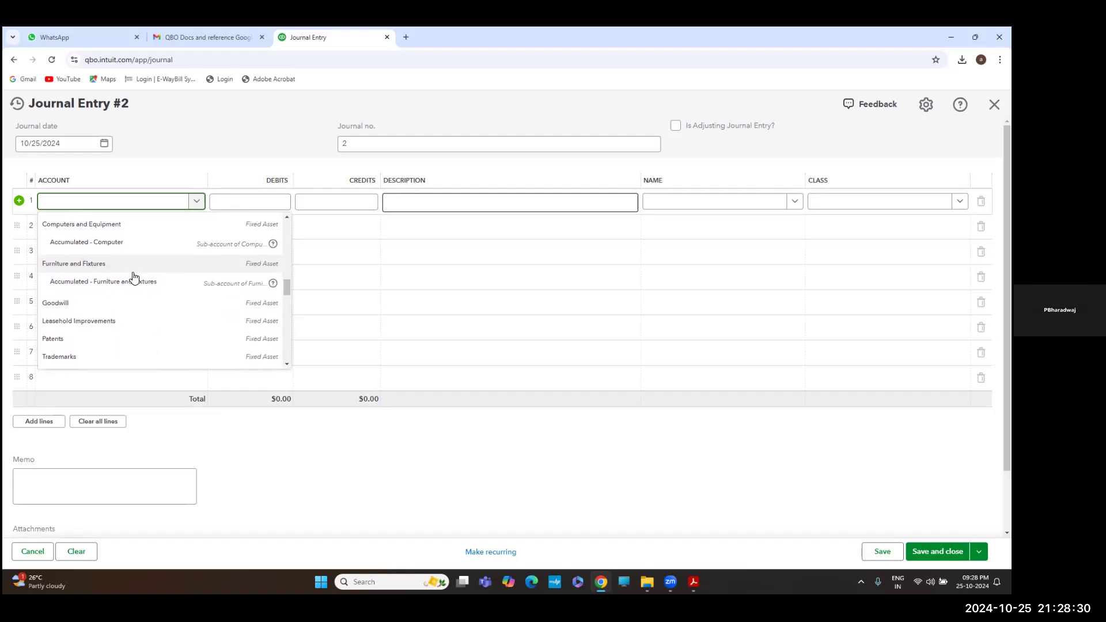
scroll(134, 277, "down", 2)
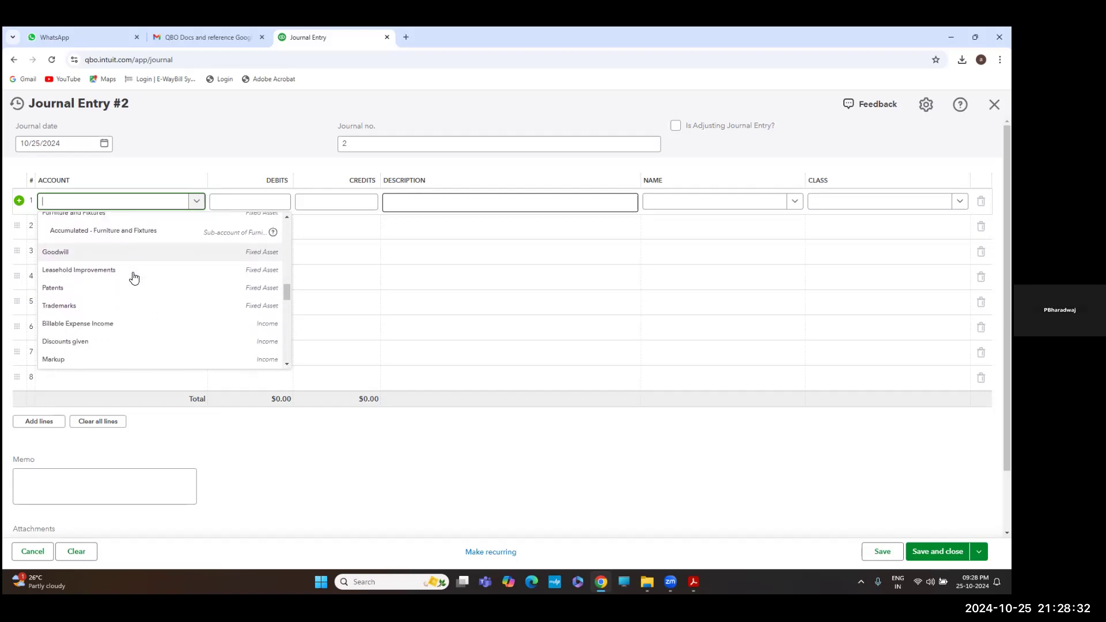
scroll(134, 277, "down", 3)
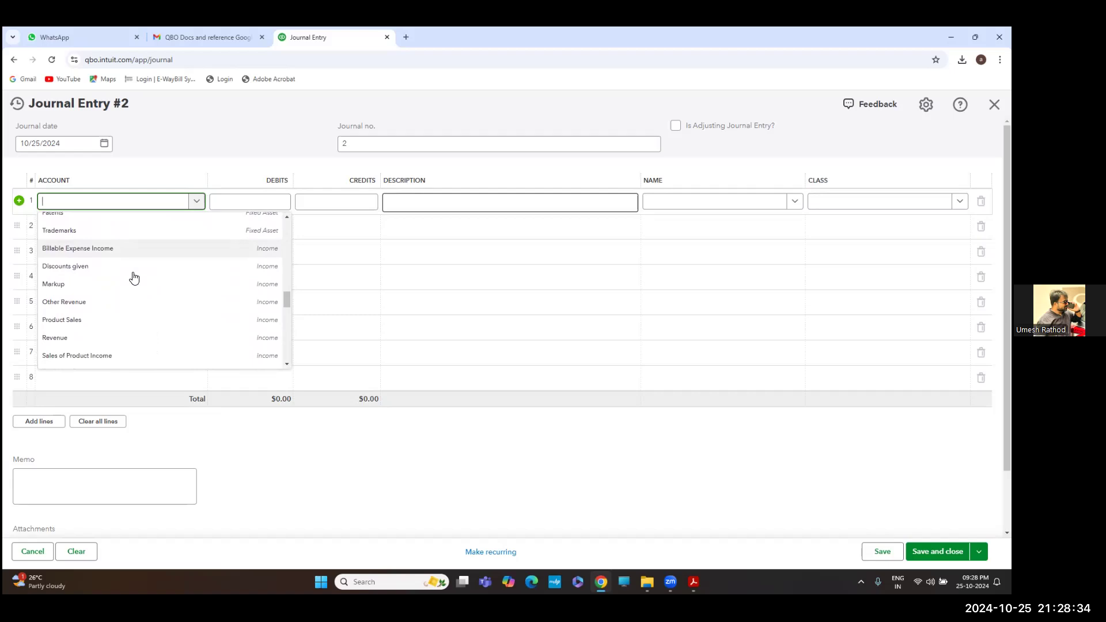
key("alt+Tab")
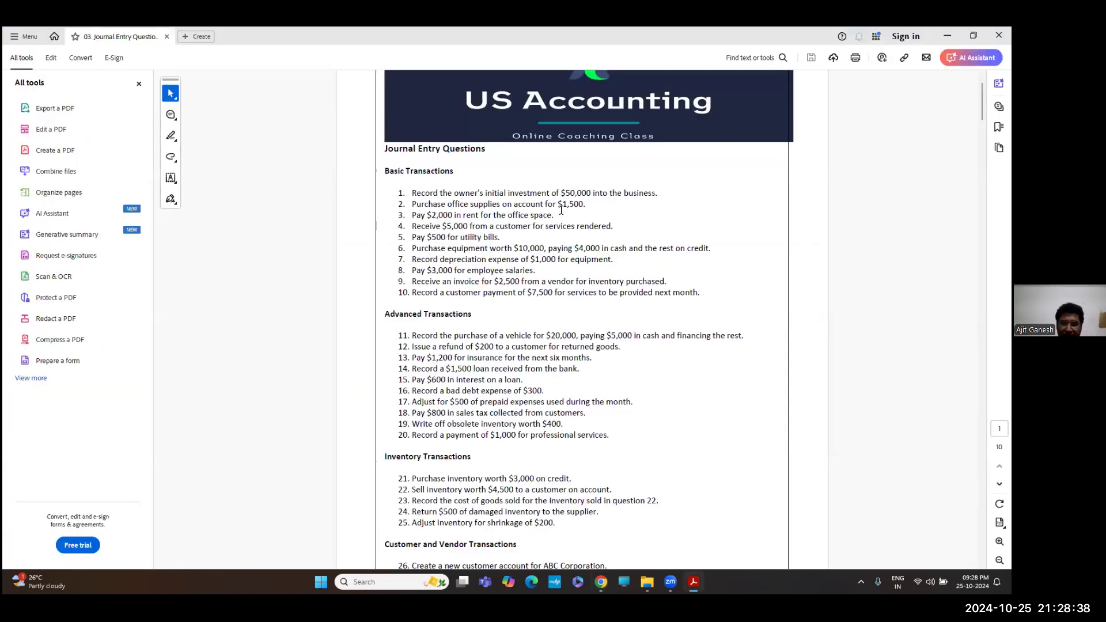
key("alt+Tab")
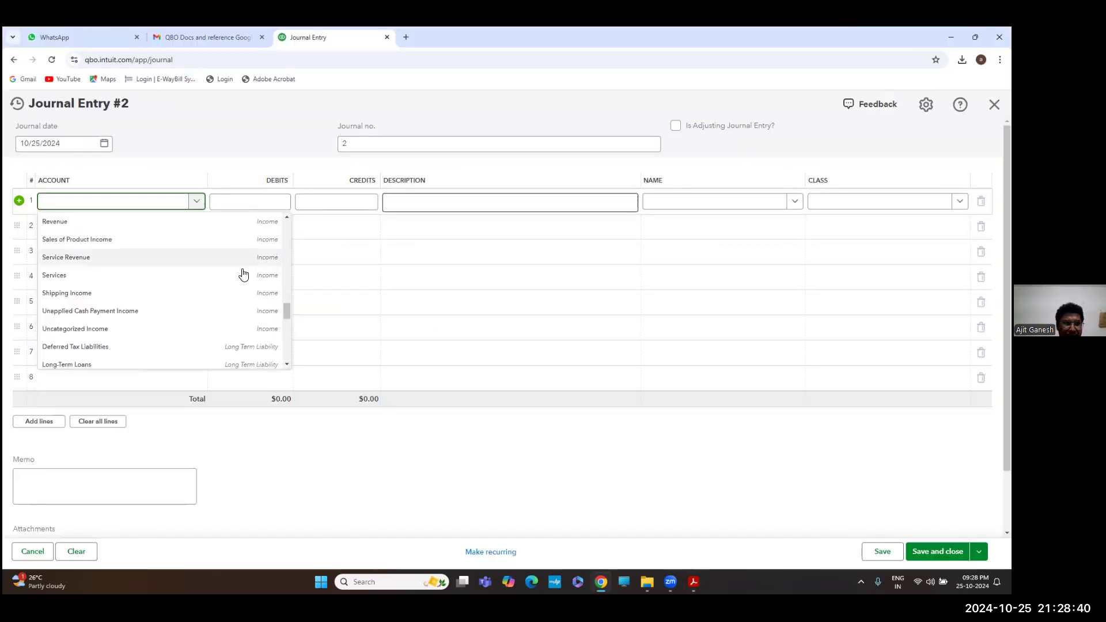
scroll(145, 302, "up", 10)
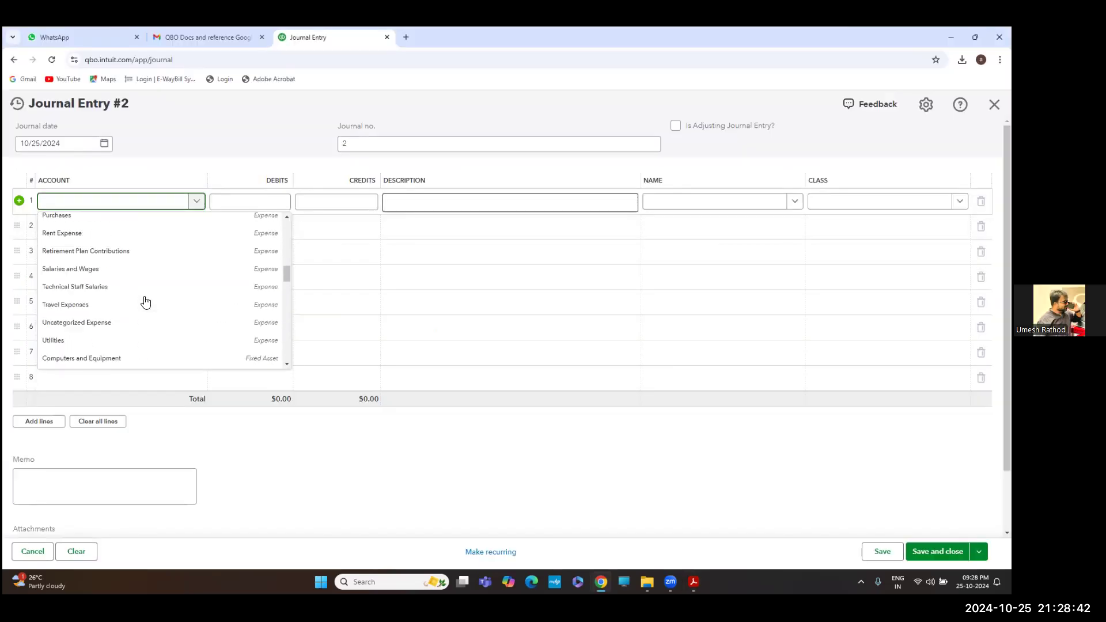
Start a new account and set its account type to Expenses
left_click(85, 222)
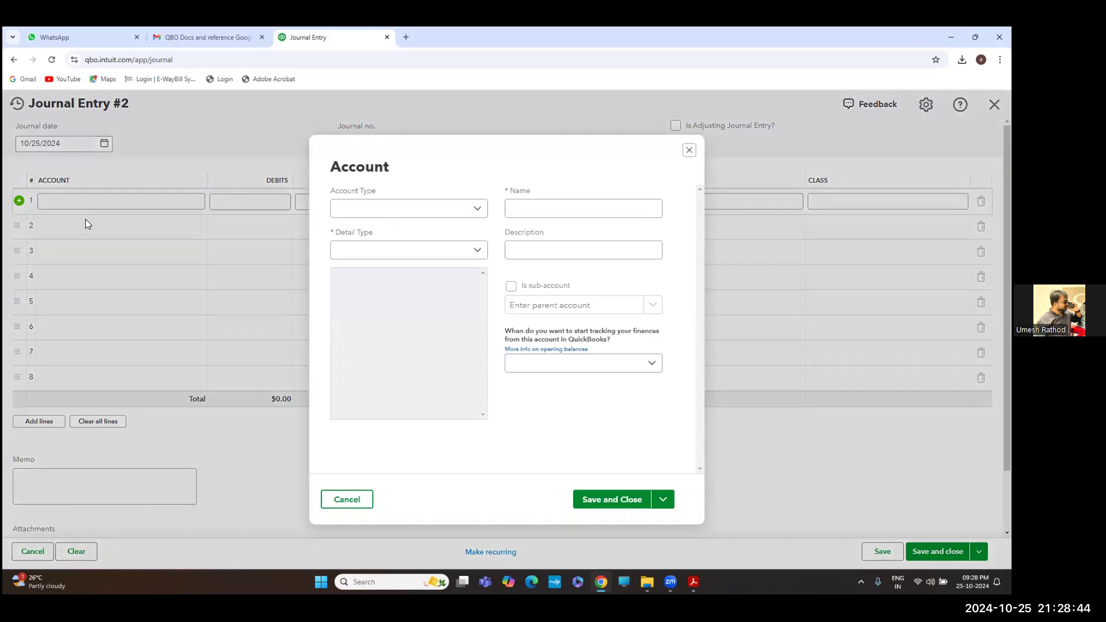
left_click(413, 216)
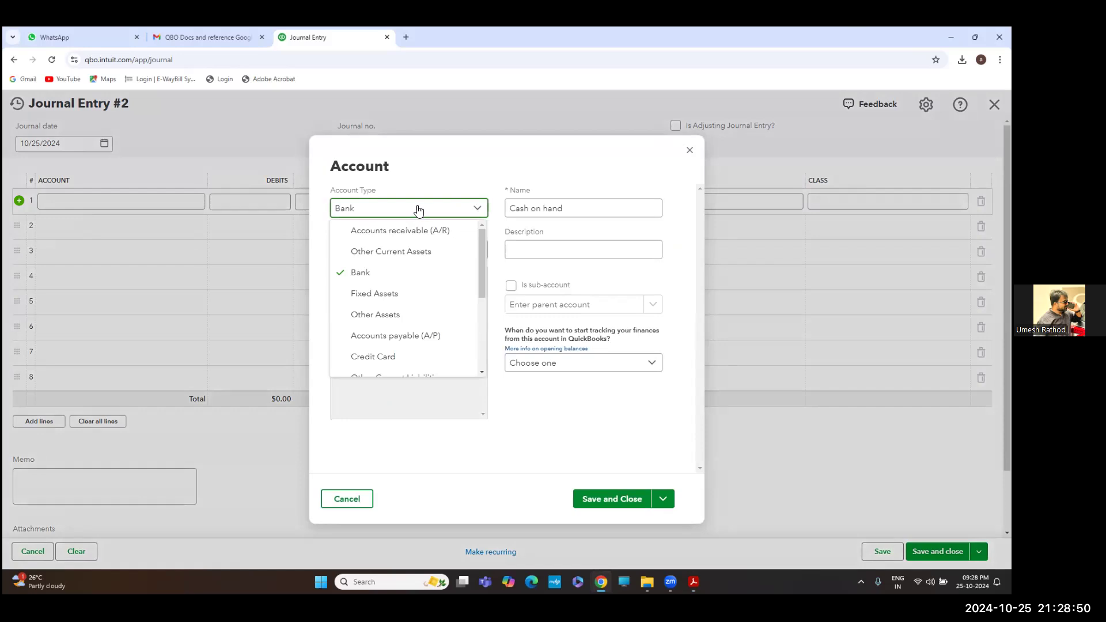
left_click(451, 207)
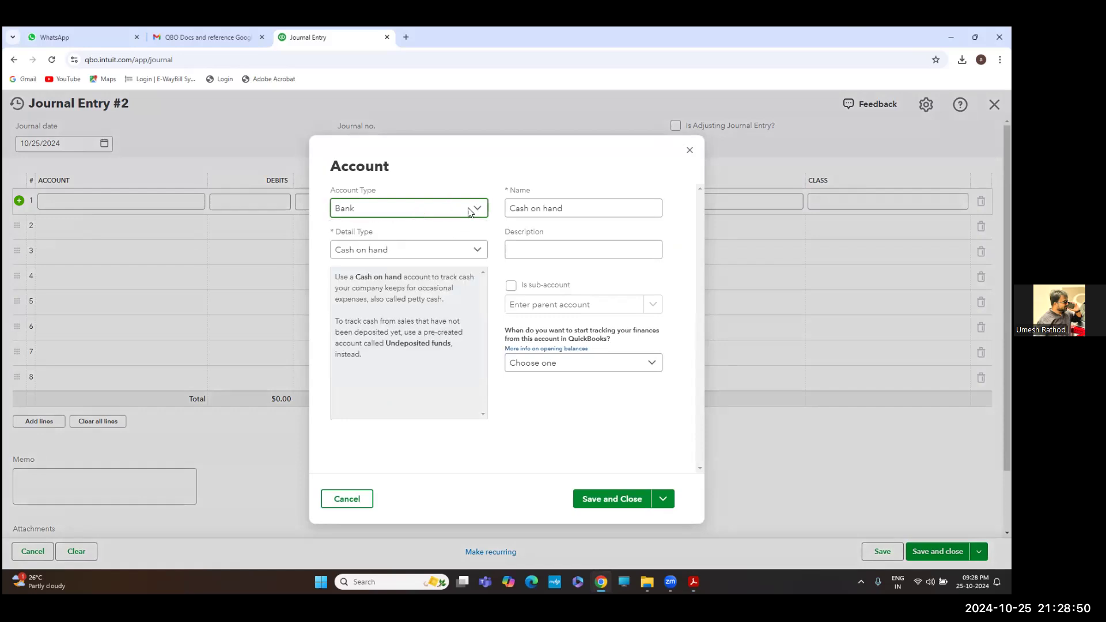
left_click(423, 209)
scroll(410, 282, "down", 3)
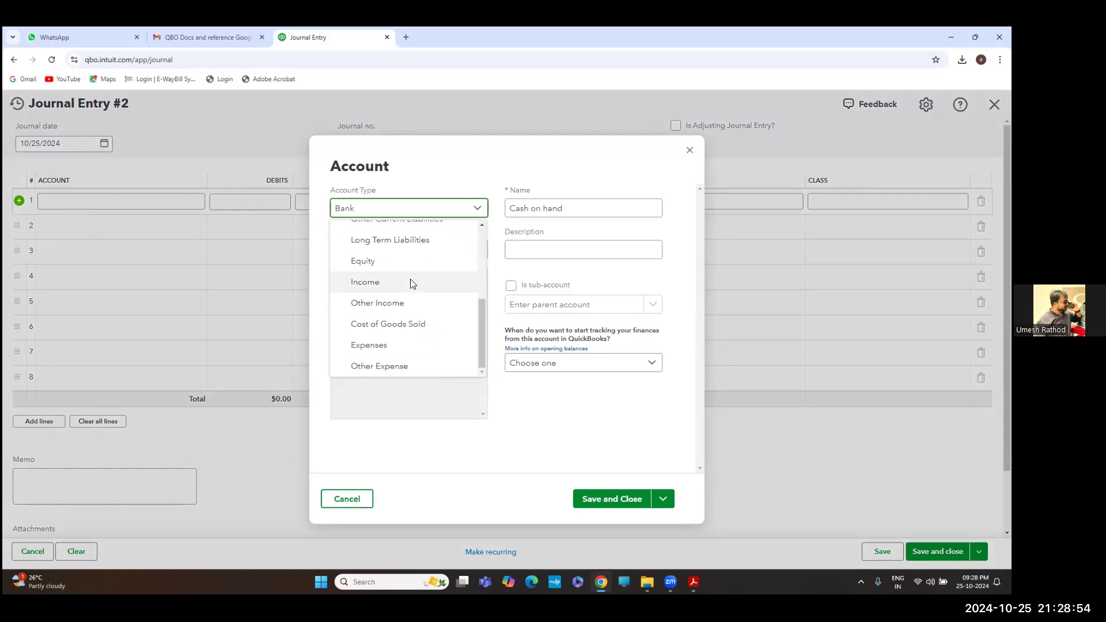
scroll(410, 282, "up", 3)
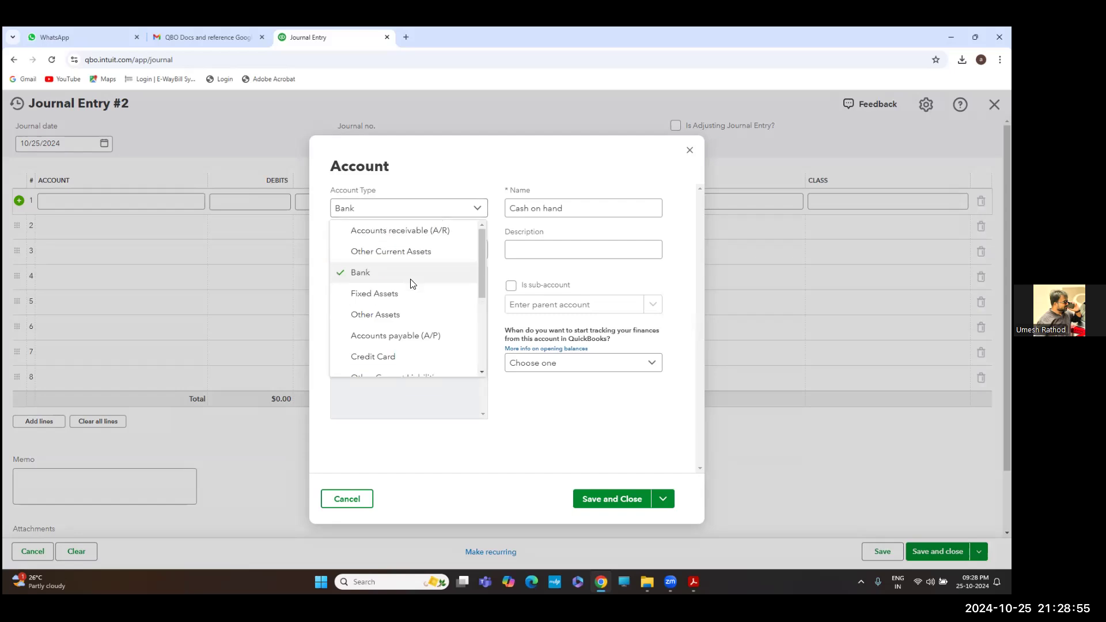
left_click(395, 212)
left_click(394, 214)
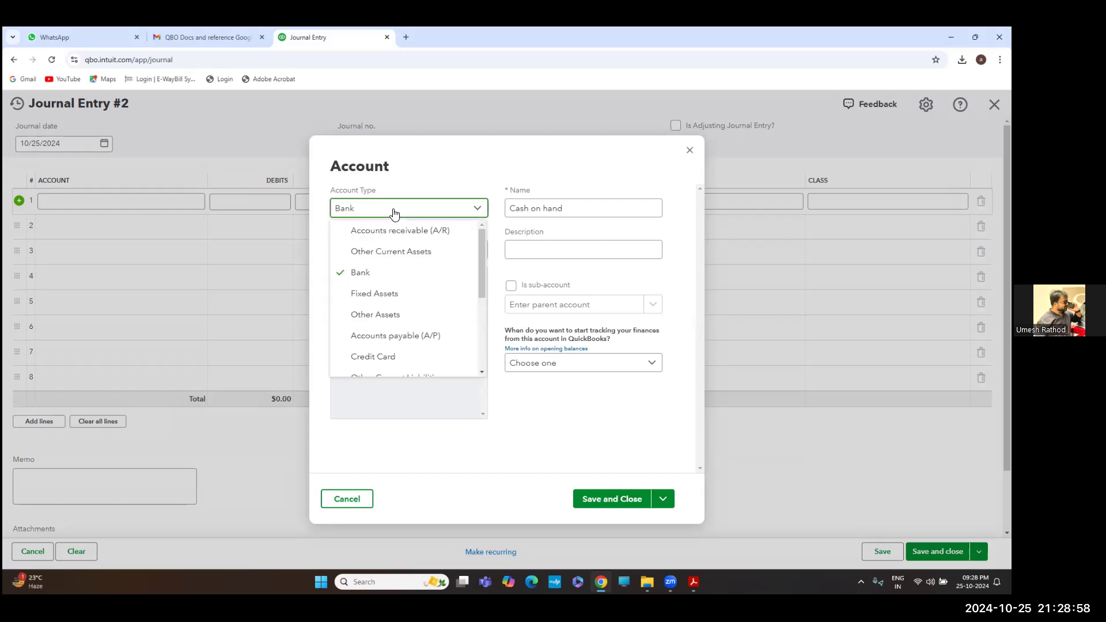
scroll(392, 293, "down", 6)
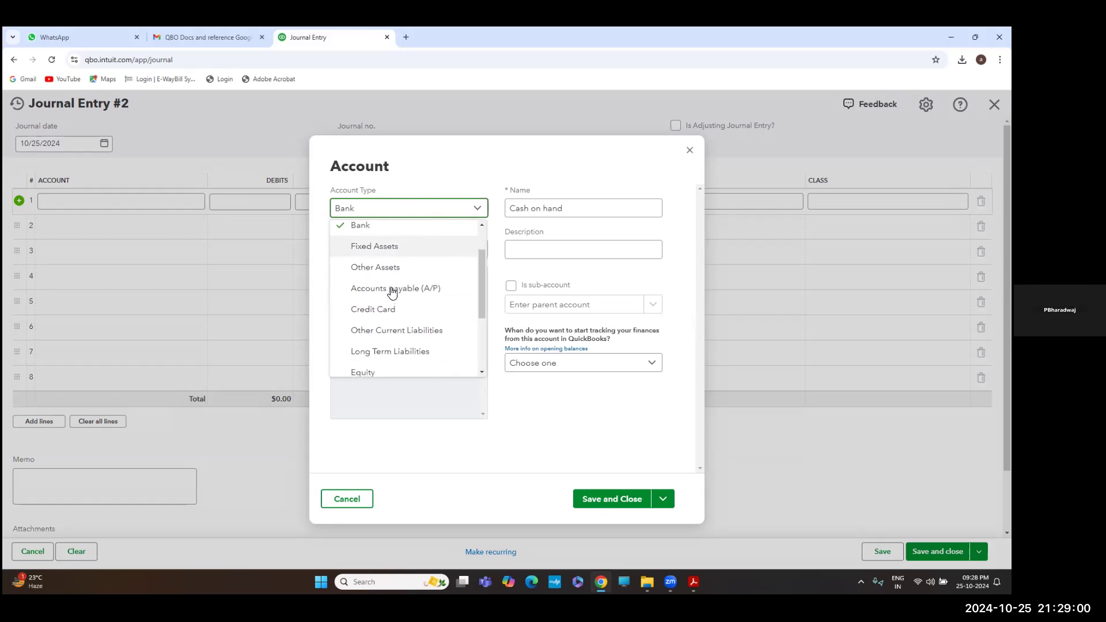
scroll(392, 293, "down", 2)
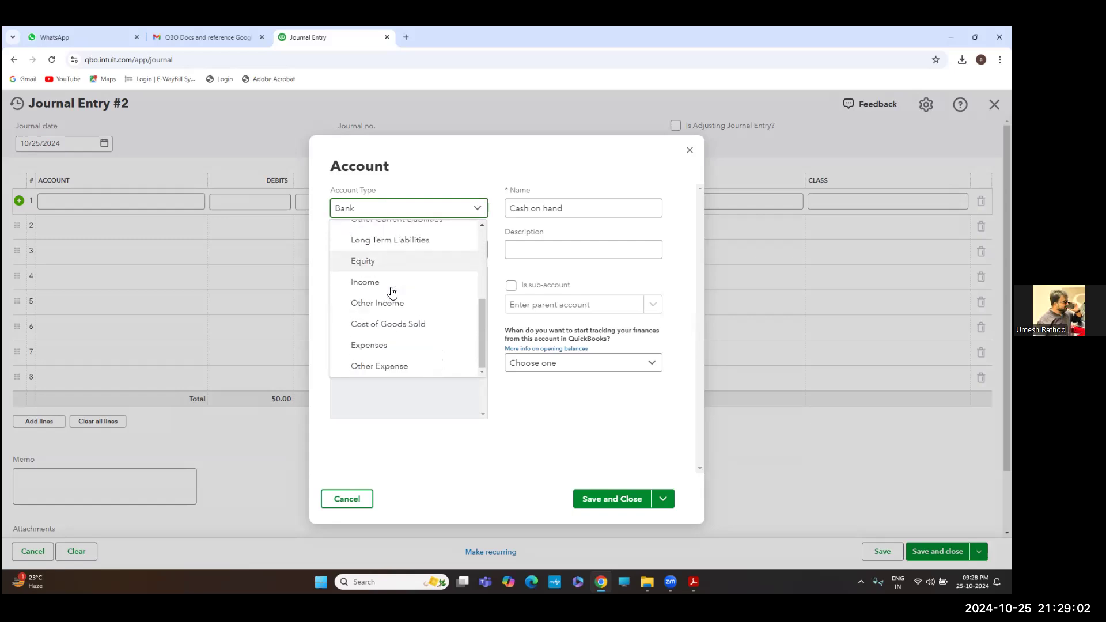
left_click(369, 344)
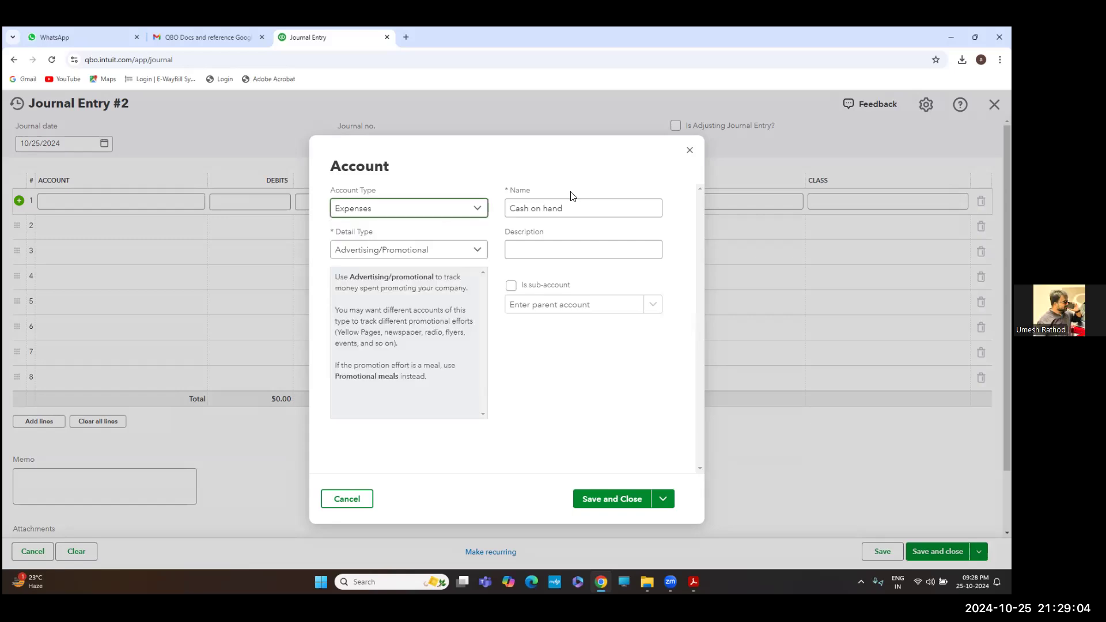
Name it Office Supplies with detail type Office/General Administrative Expenses and try saving; the duplicate name is rejected
left_click(554, 207)
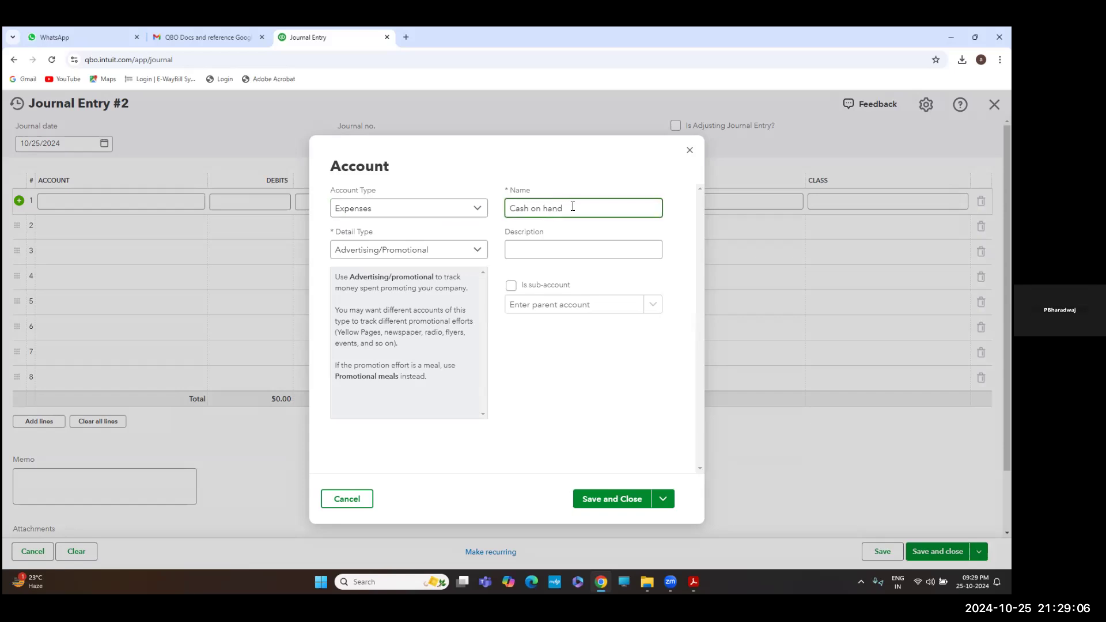
key("BackSpace")
key("BackSpace")
key("BackSpace")
key("BackSpace")
key("BackSpace")
key("BackSpace")
key("BackSpace")
key("BackSpace")
key("BackSpace")
key("BackSpace")
key("BackSpace")
key("alt+Tab")
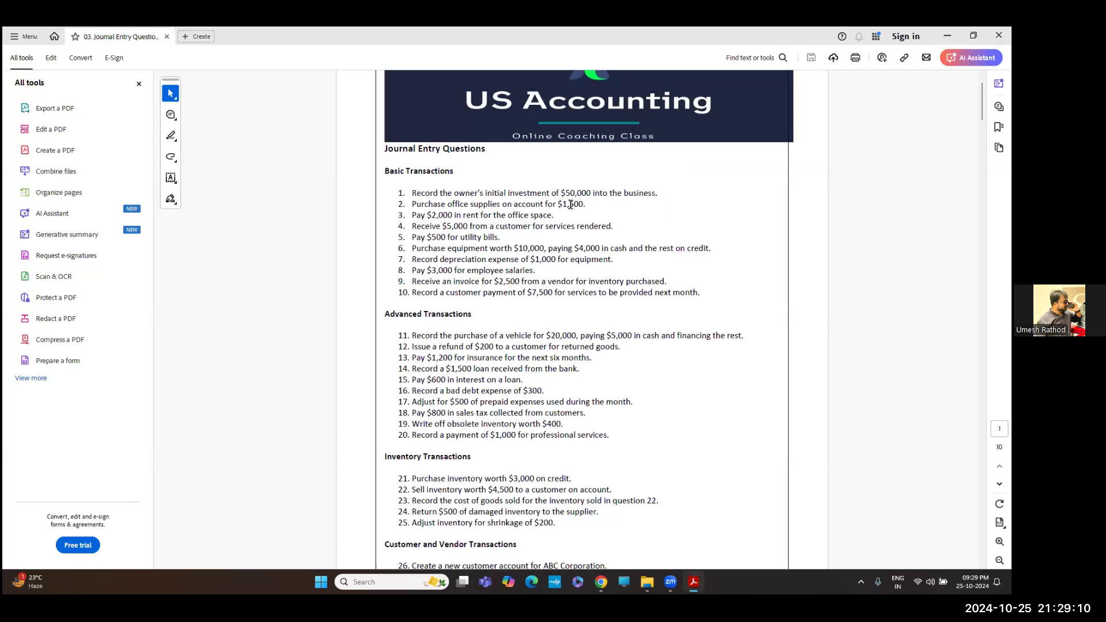
key("alt+Tab")
type("Office Supplies")
left_click(372, 250)
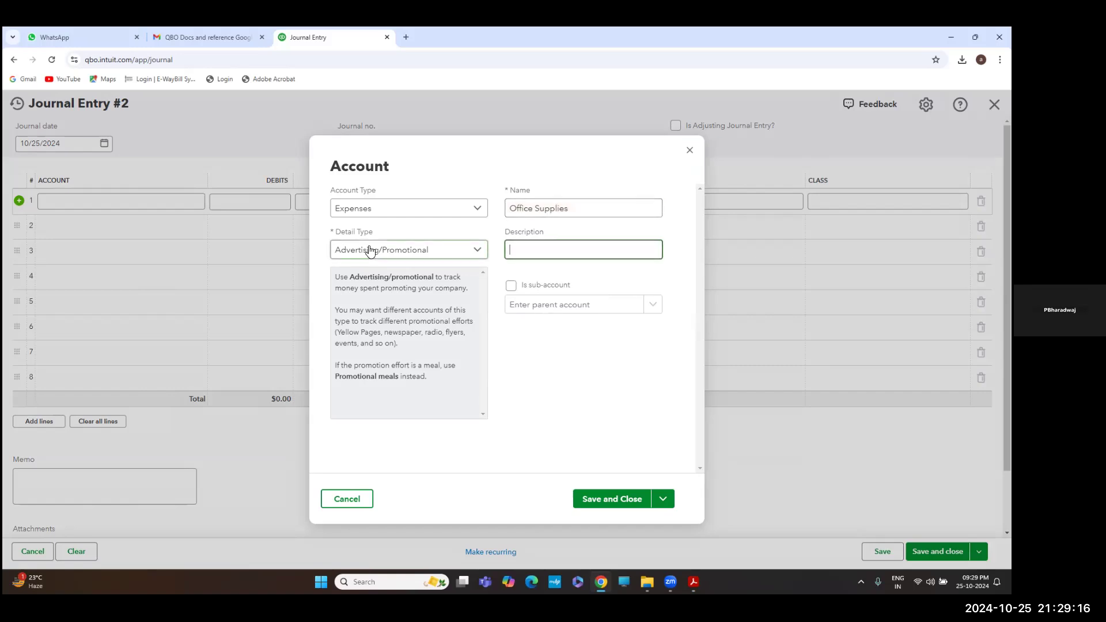
scroll(392, 357, "down", 1)
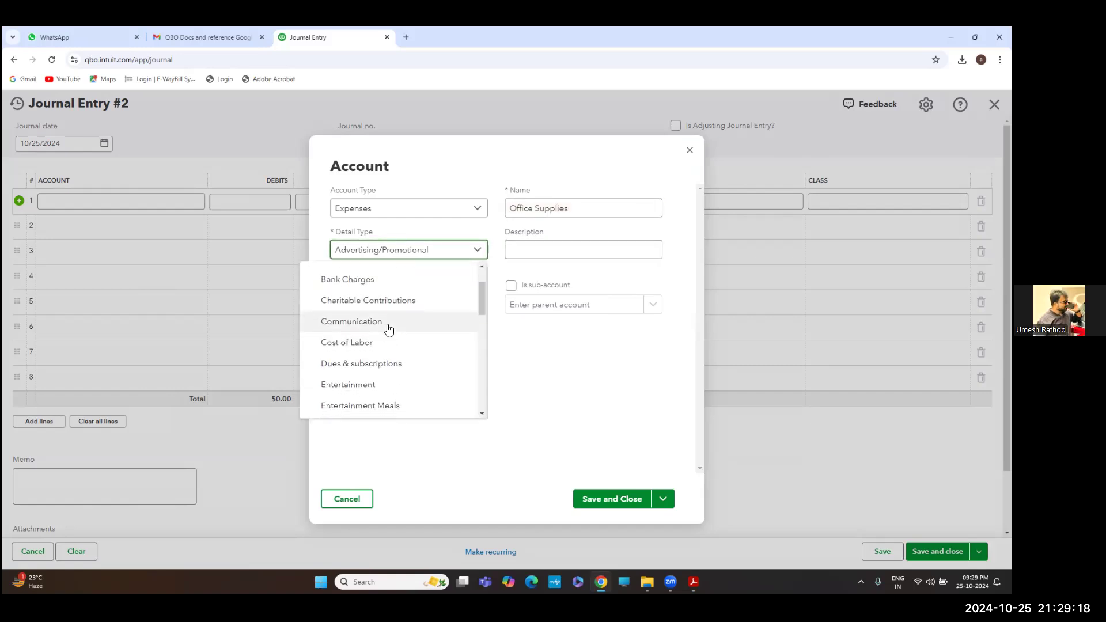
scroll(388, 328, "down", 2)
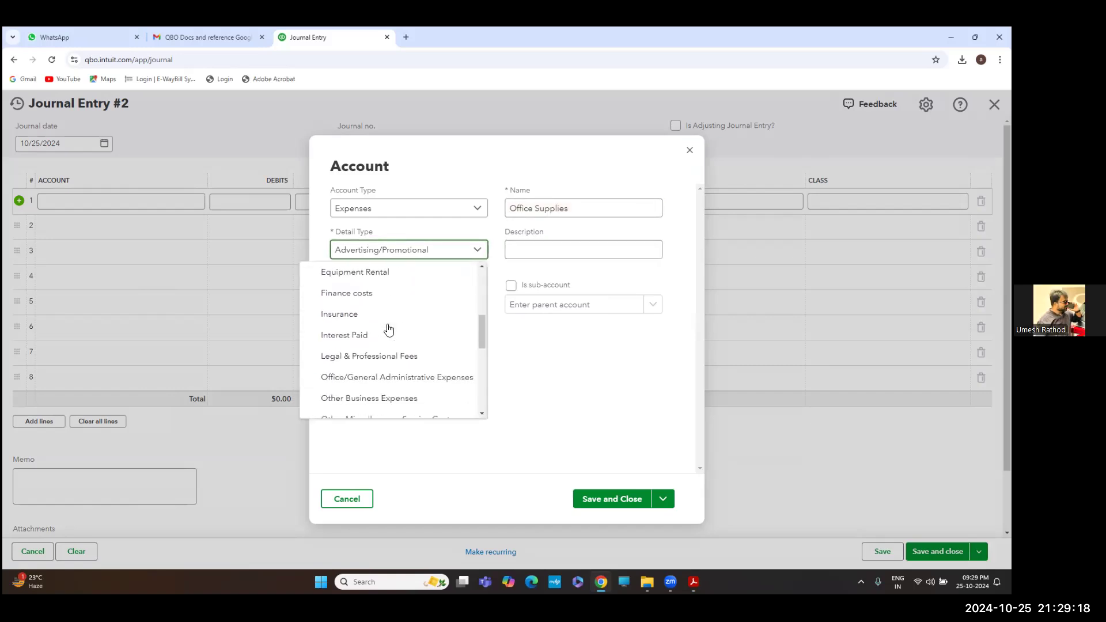
left_click(341, 377)
left_click(595, 207)
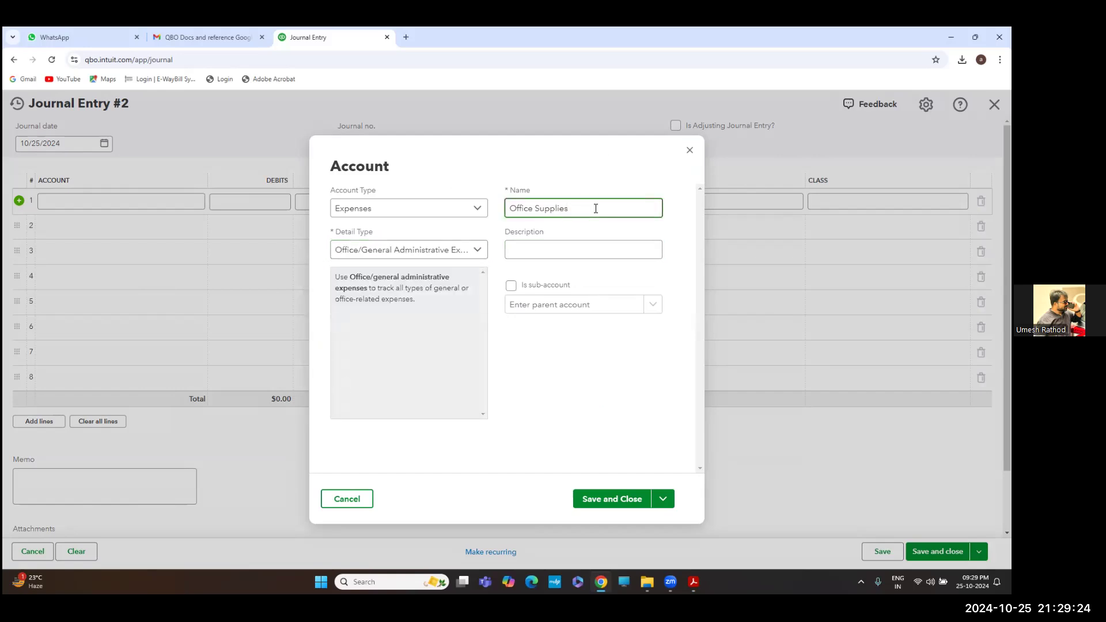
left_click(624, 499)
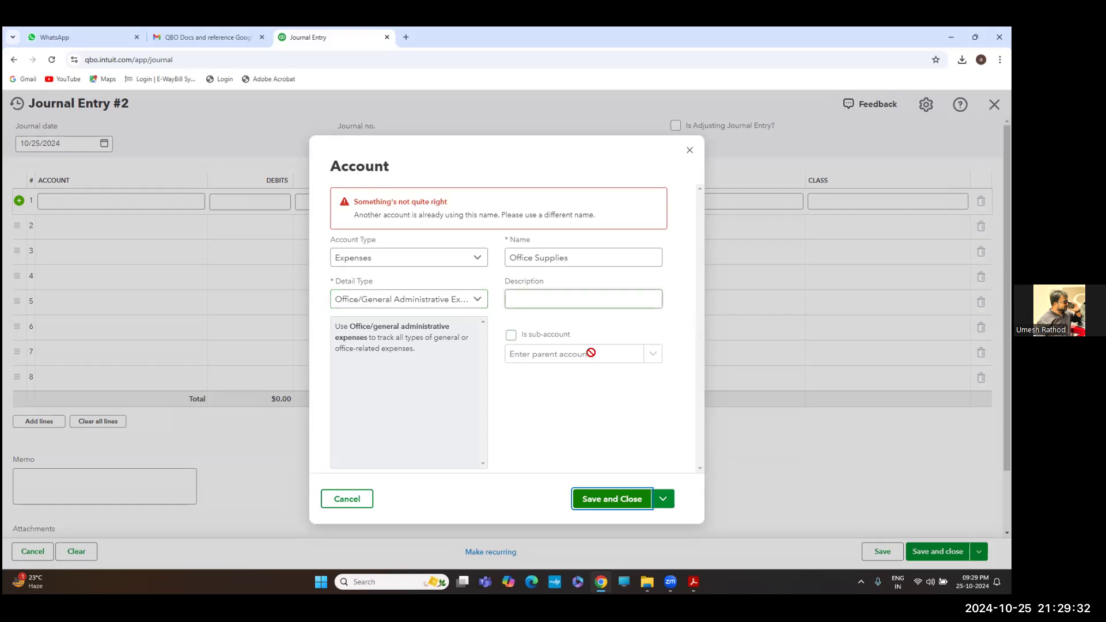
Abandon the duplicate Office Supplies account and close the Account dialog
left_click(662, 499)
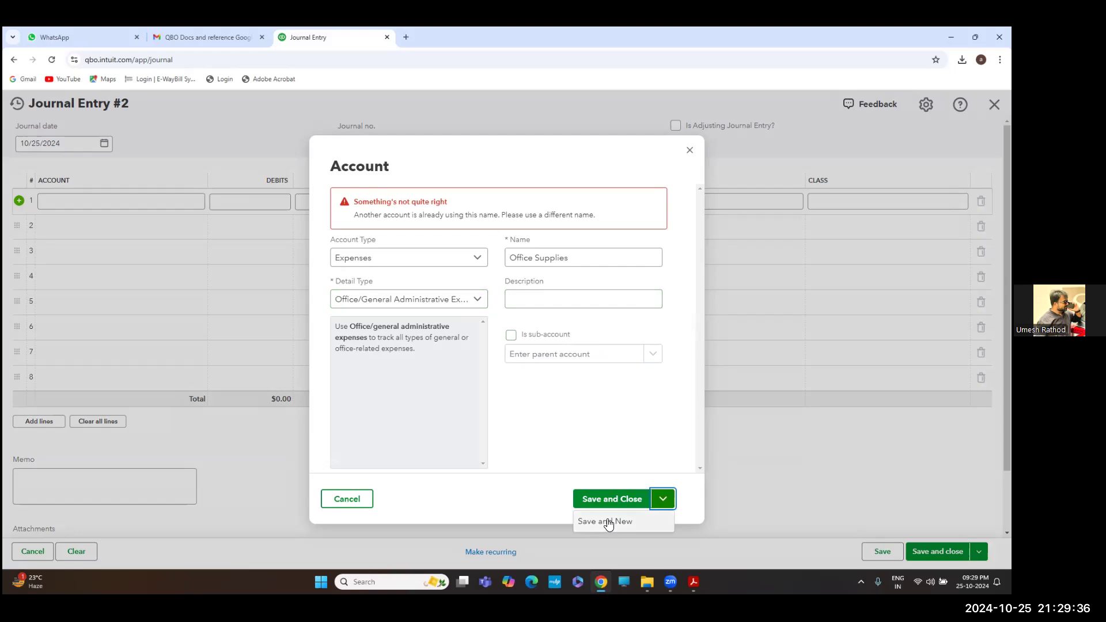
left_click(604, 521)
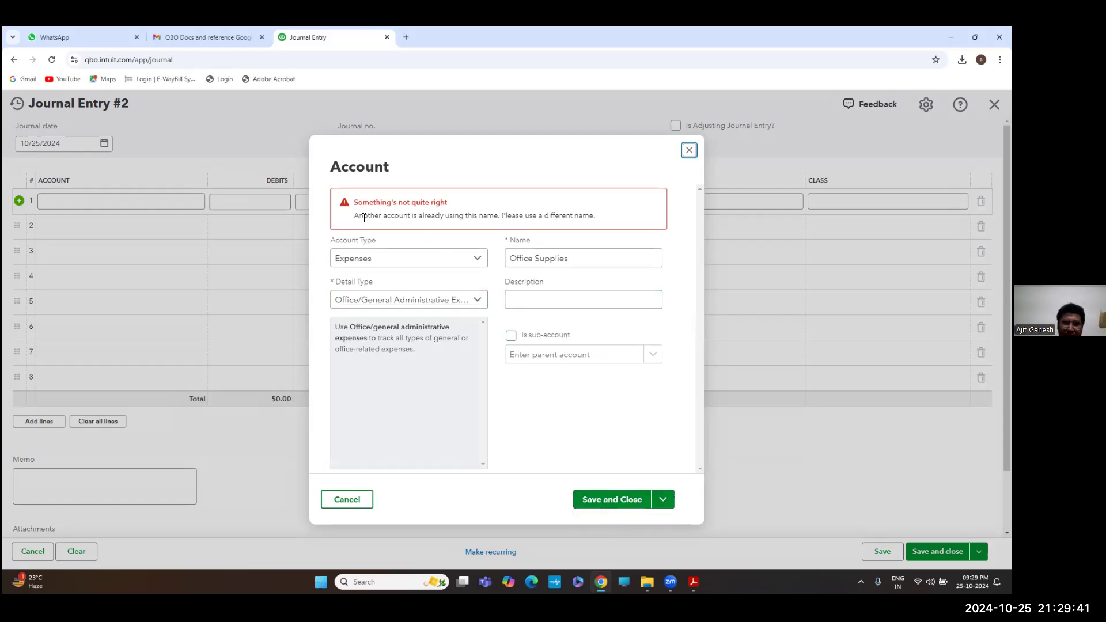
left_click(690, 152)
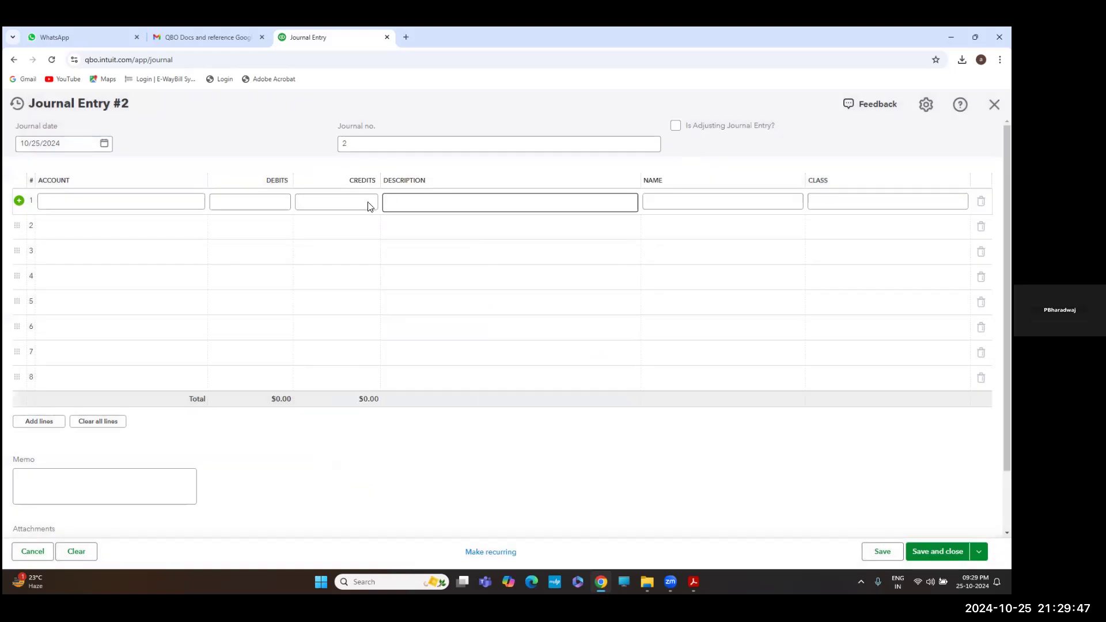
Set Journal Entry #2's line 1 account to the existing Office Supplies account
left_click(197, 201)
scroll(144, 306, "down", 10)
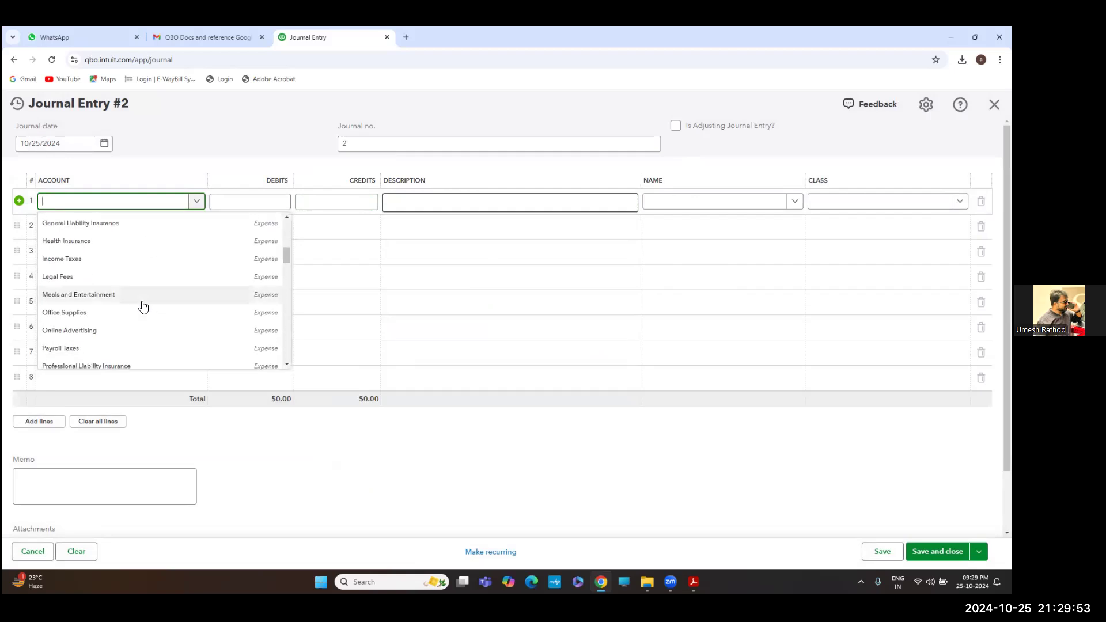
left_click(117, 312)
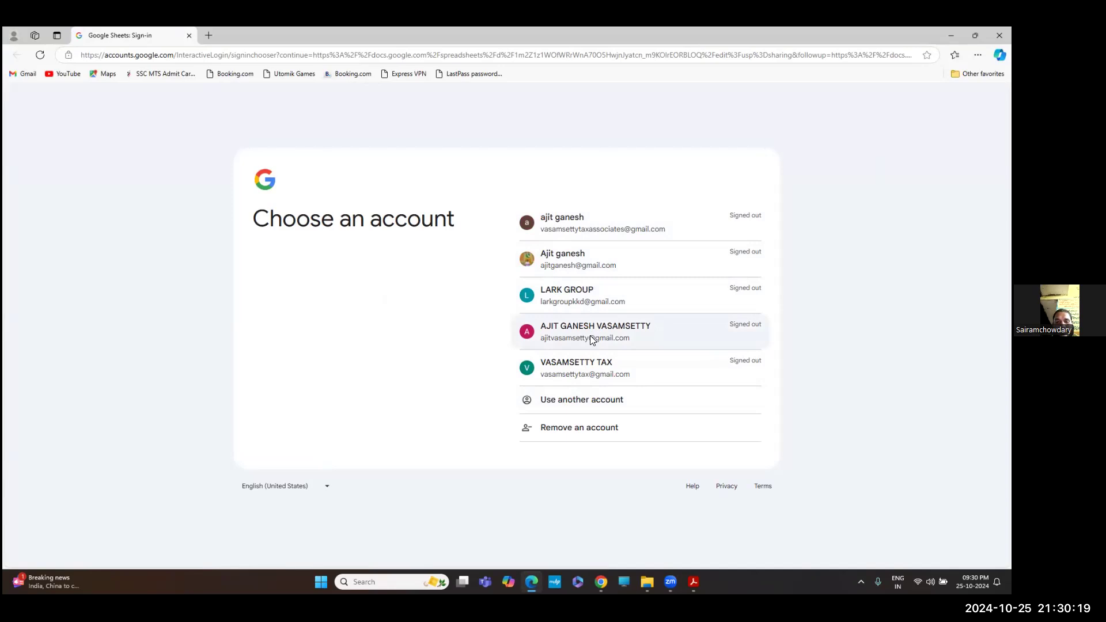
Sign in to the chosen Google account with its password and decline the passkey offer
left_click(590, 335)
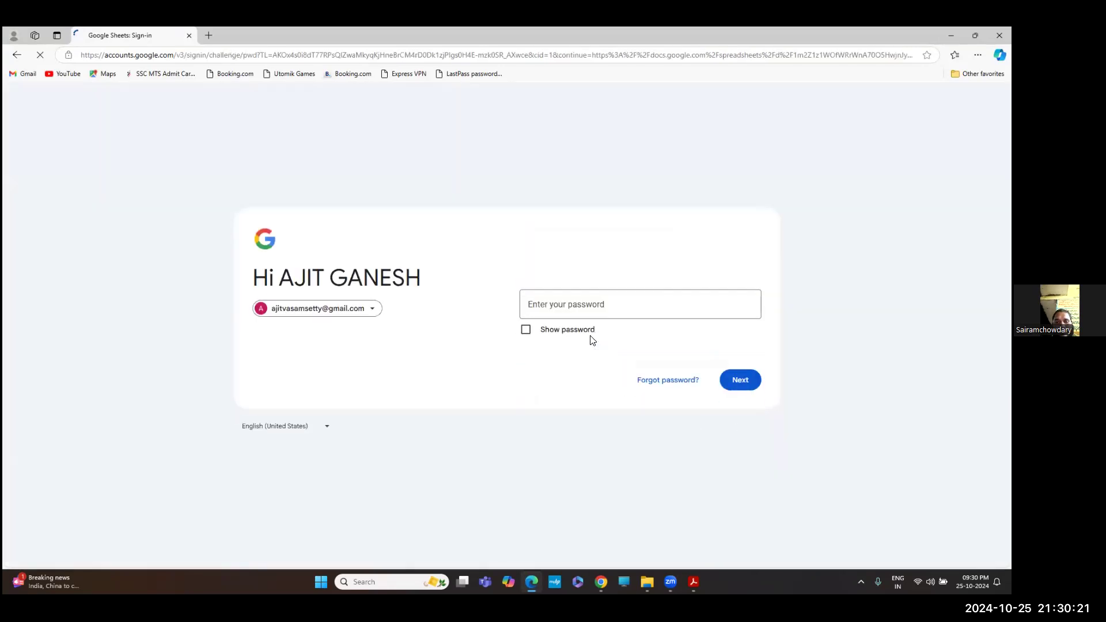
left_click(571, 311)
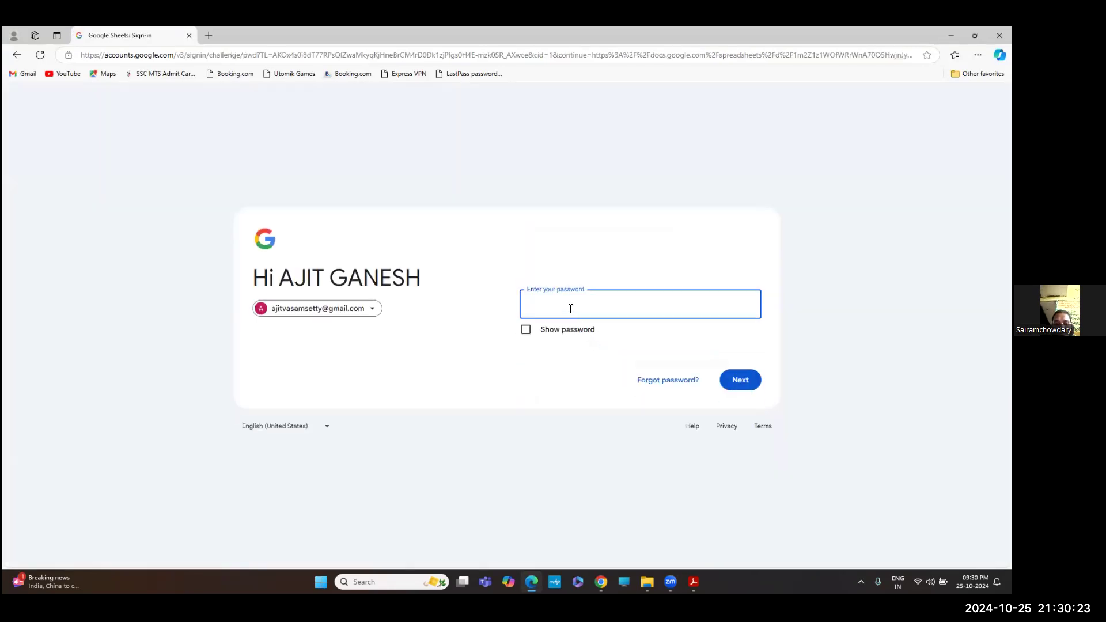
type("••••••••••")
key("Return")
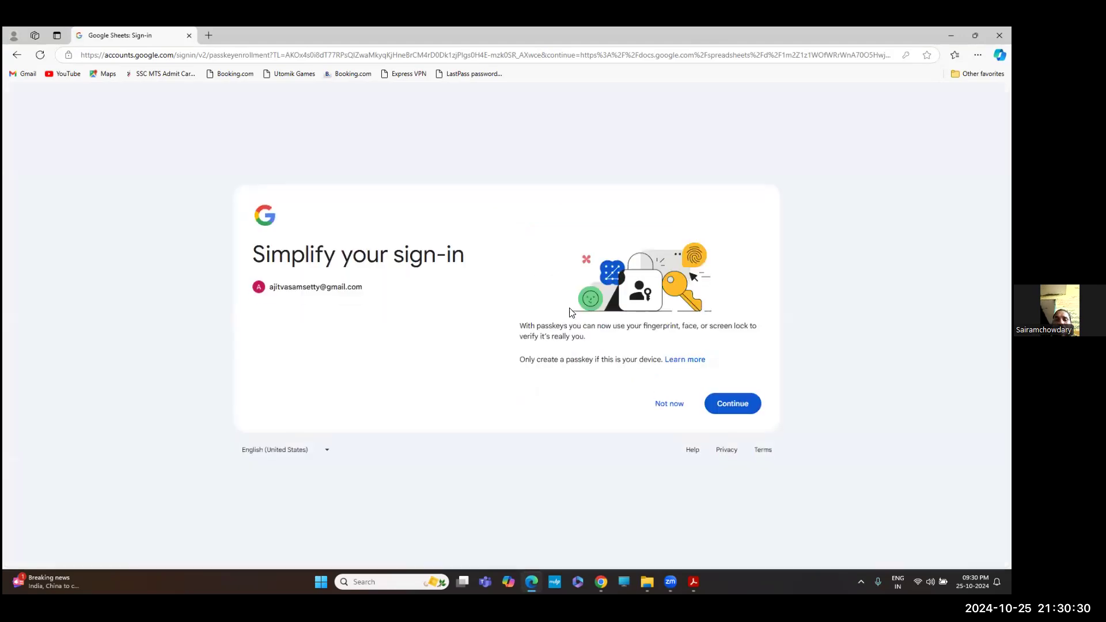
left_click(670, 406)
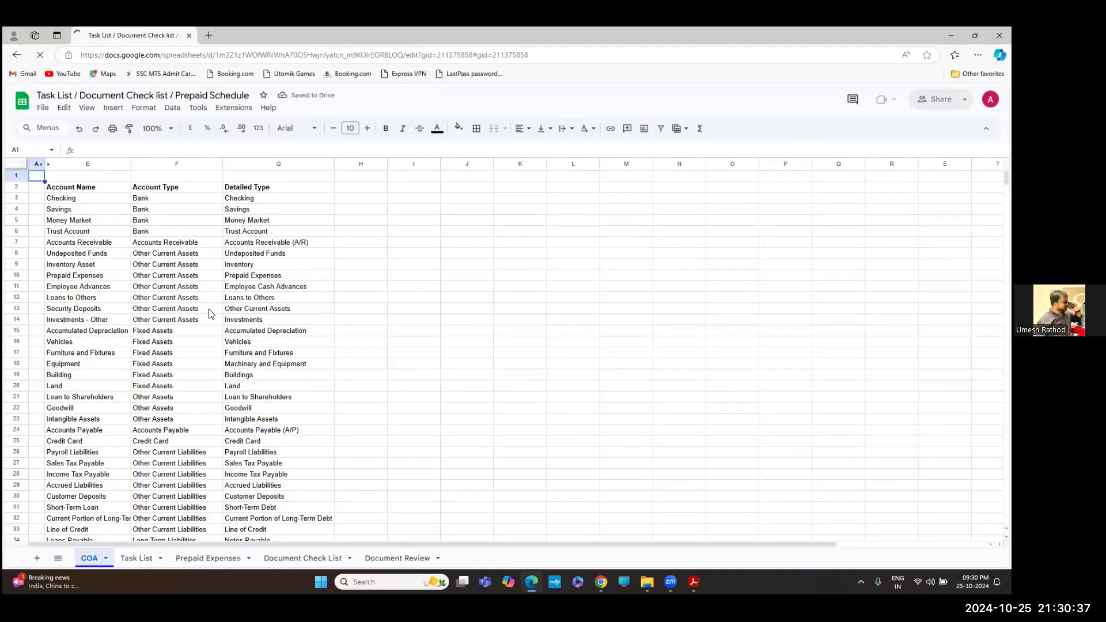
scroll(144, 449, "down", 5)
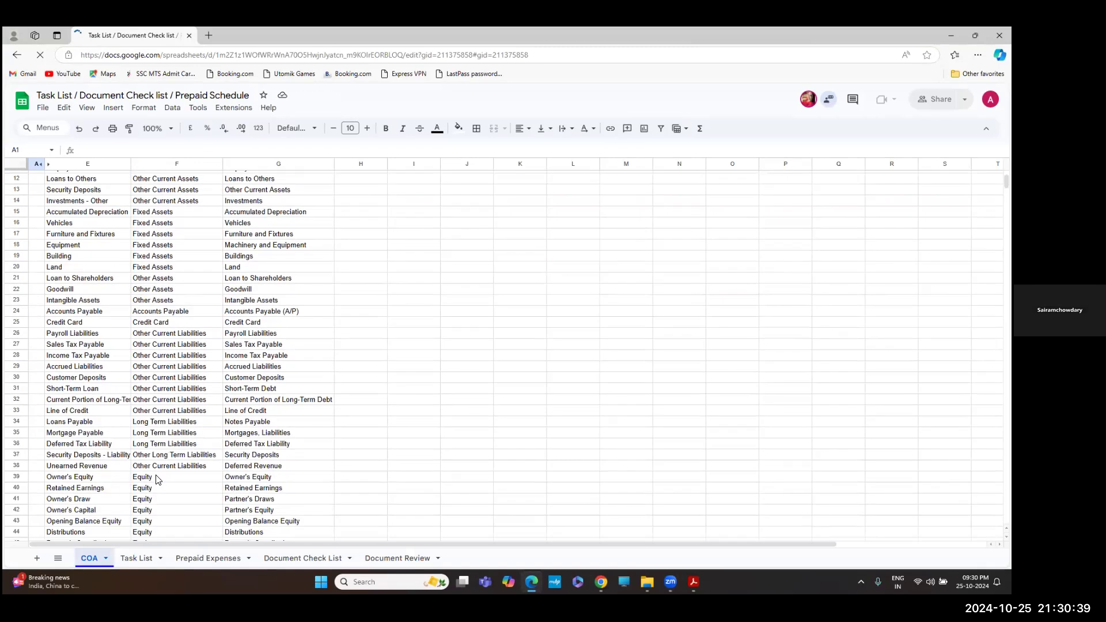
scroll(157, 479, "up", 5)
left_click(135, 557)
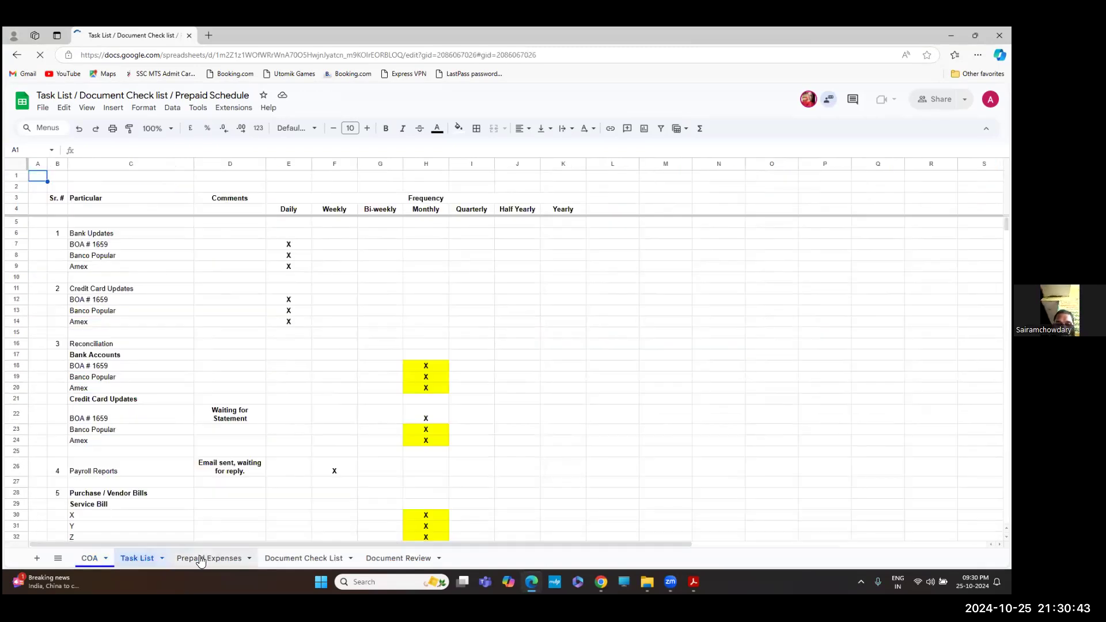
left_click(219, 556)
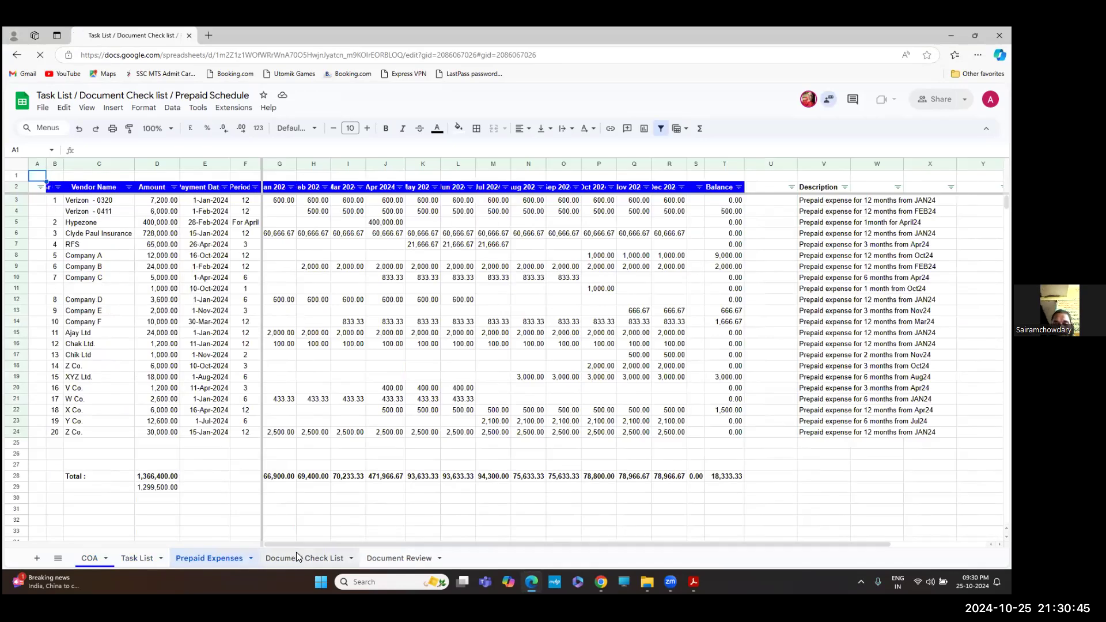
left_click(296, 554)
left_click(395, 556)
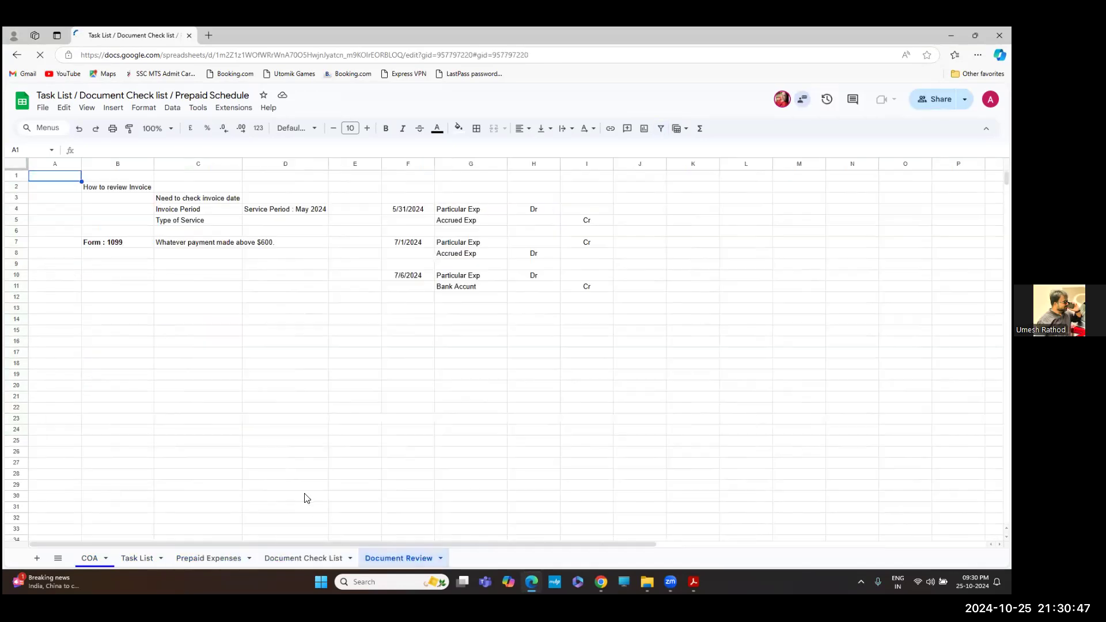
left_click(85, 559)
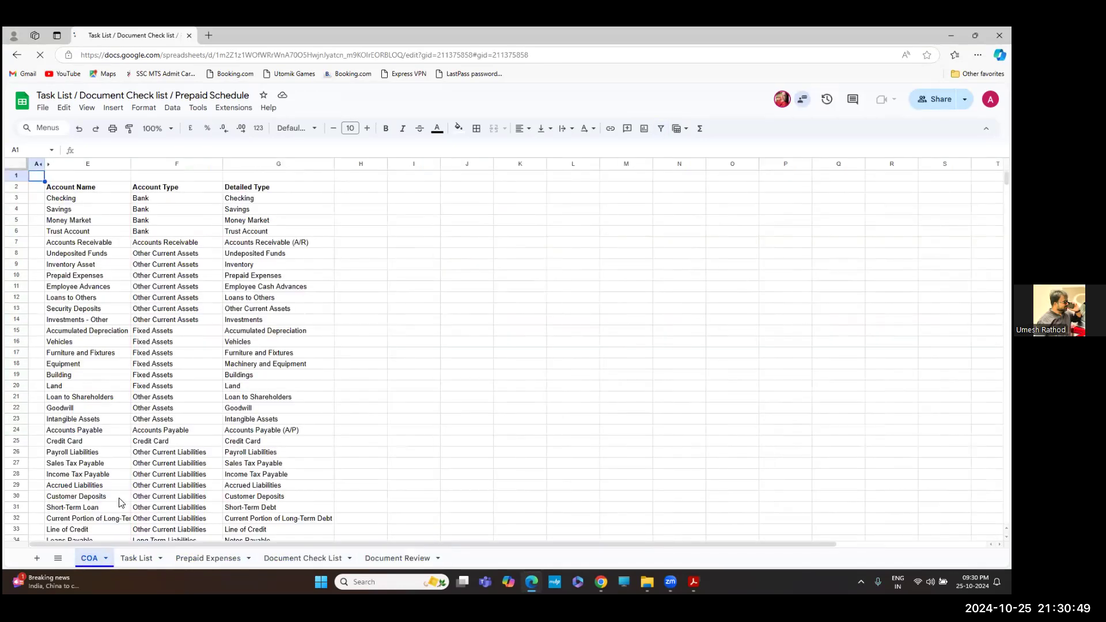
scroll(155, 277, "down", 3)
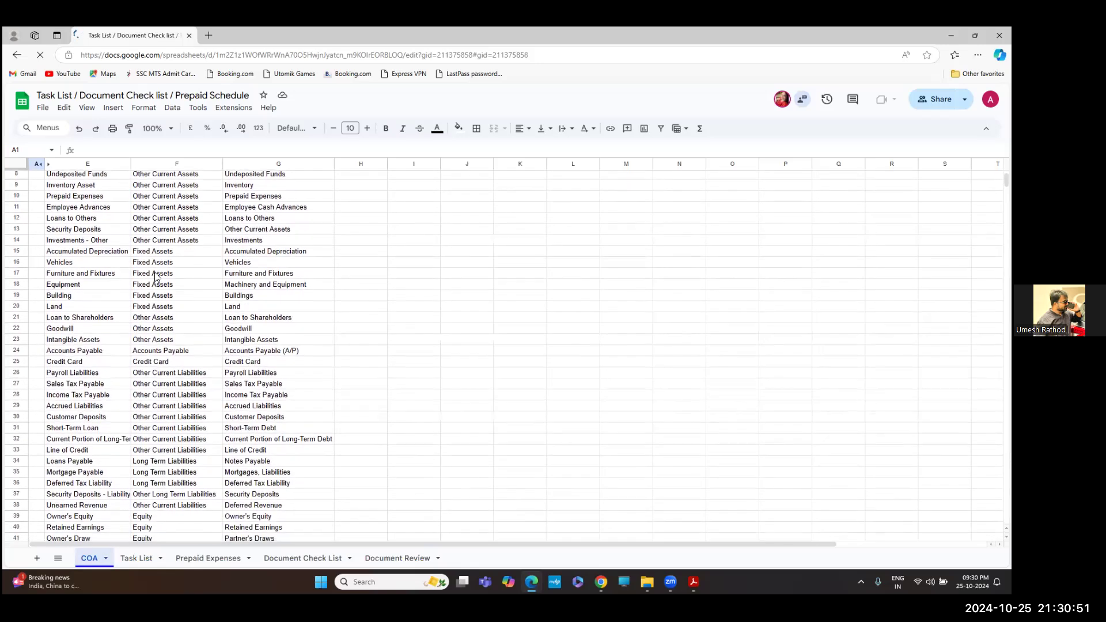
left_click(67, 221)
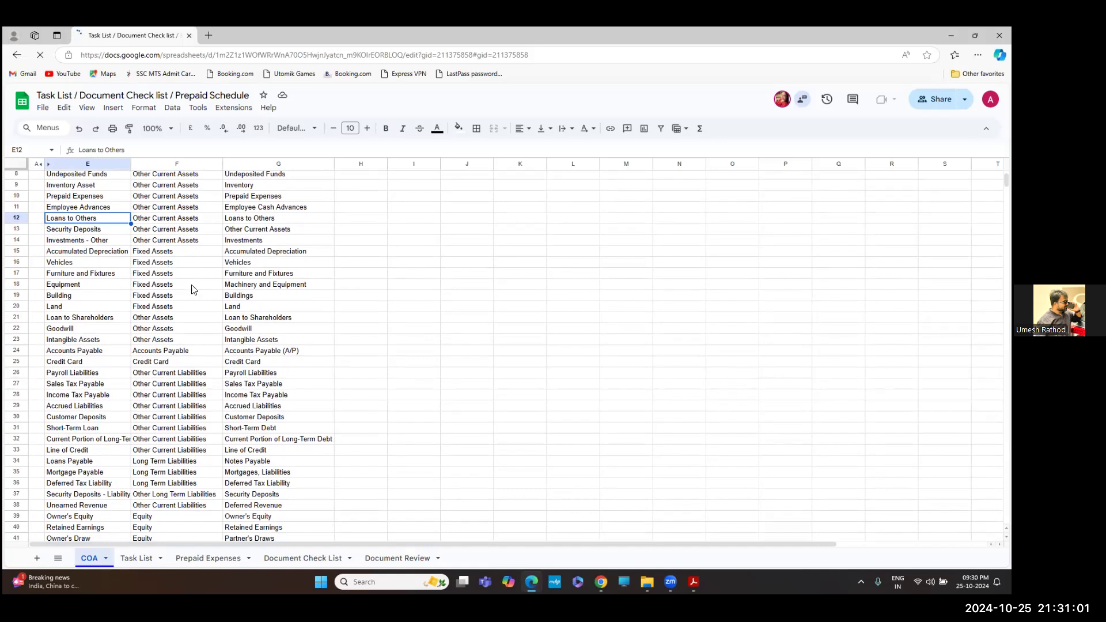
scroll(192, 289, "down", 3)
scroll(195, 285, "down", 5)
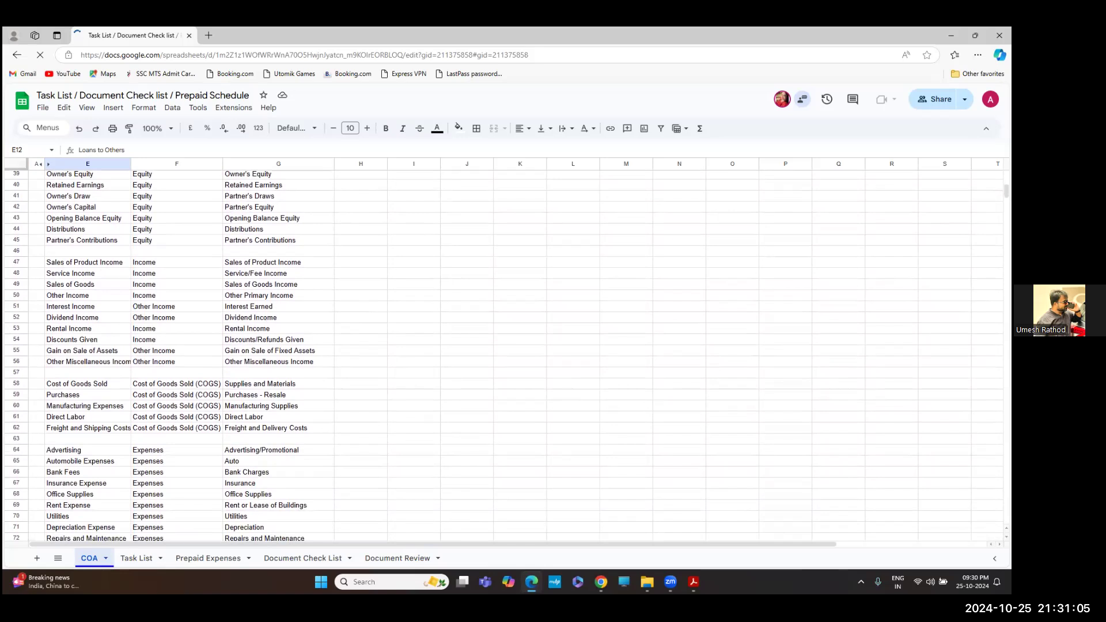
mouse_move(693, 582)
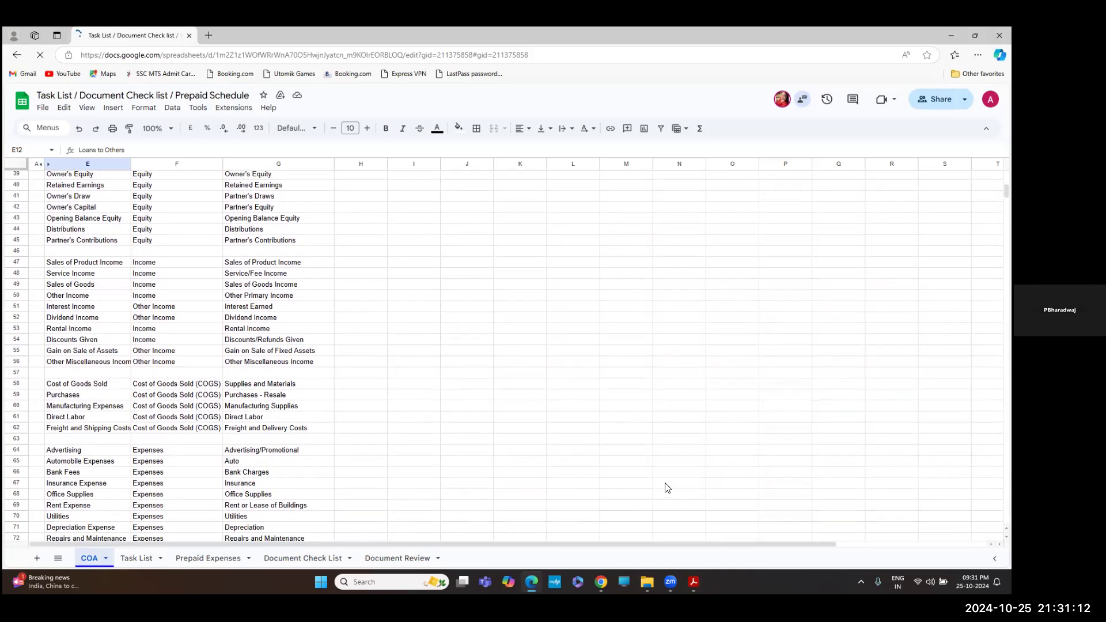
scroll(667, 488, "down", 2)
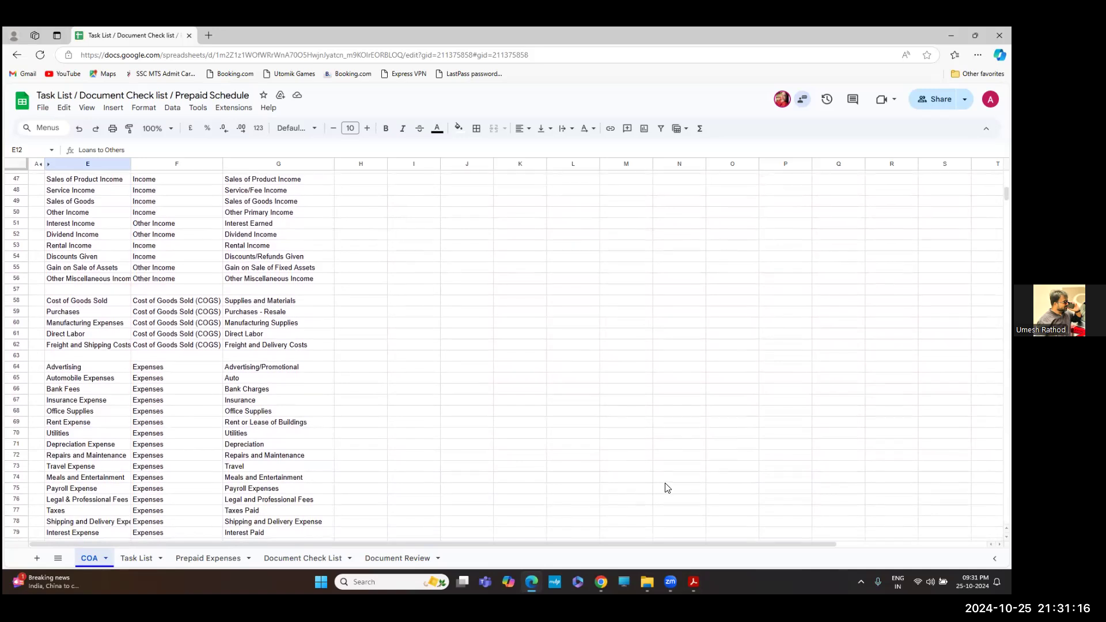
scroll(667, 488, "up", 12)
scroll(667, 487, "up", 2)
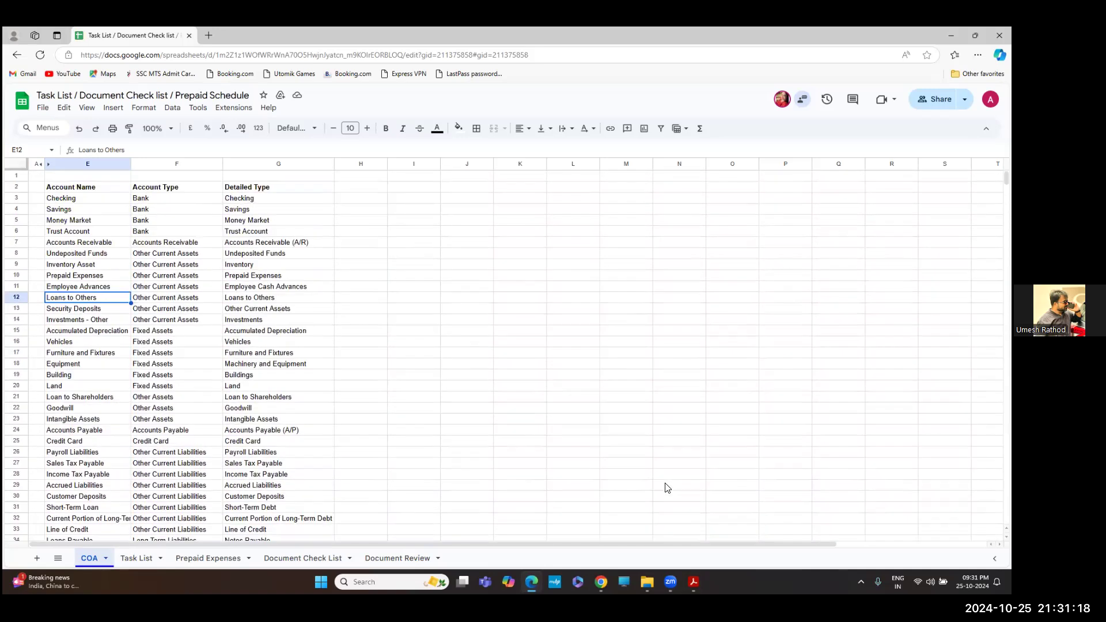
scroll(667, 488, "down", 13)
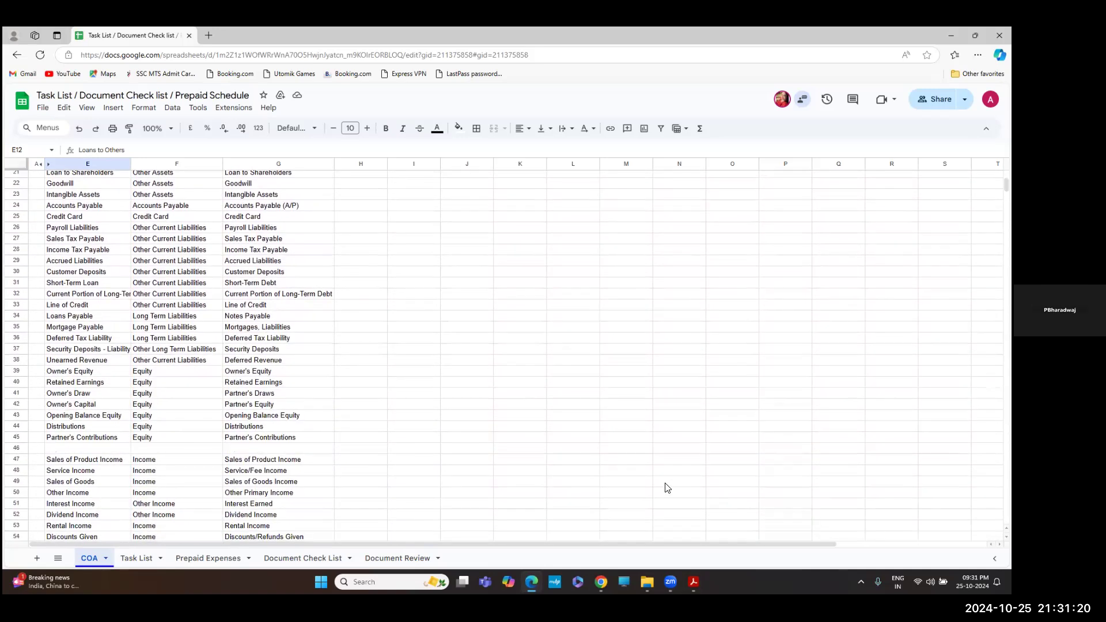
scroll(667, 488, "down", 4)
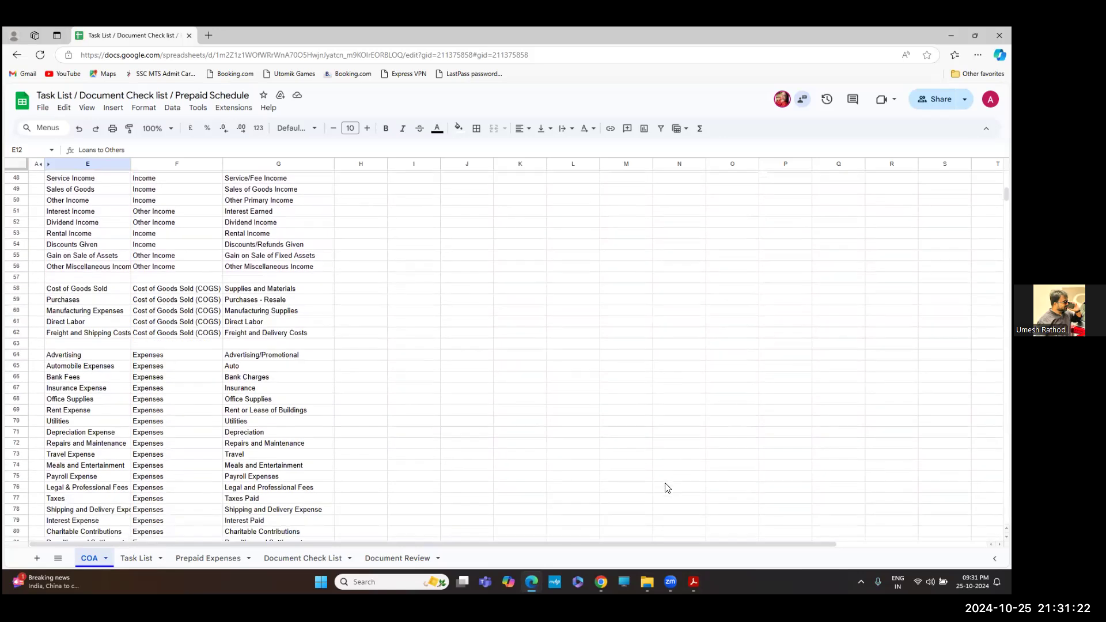
scroll(667, 487, "down", 10)
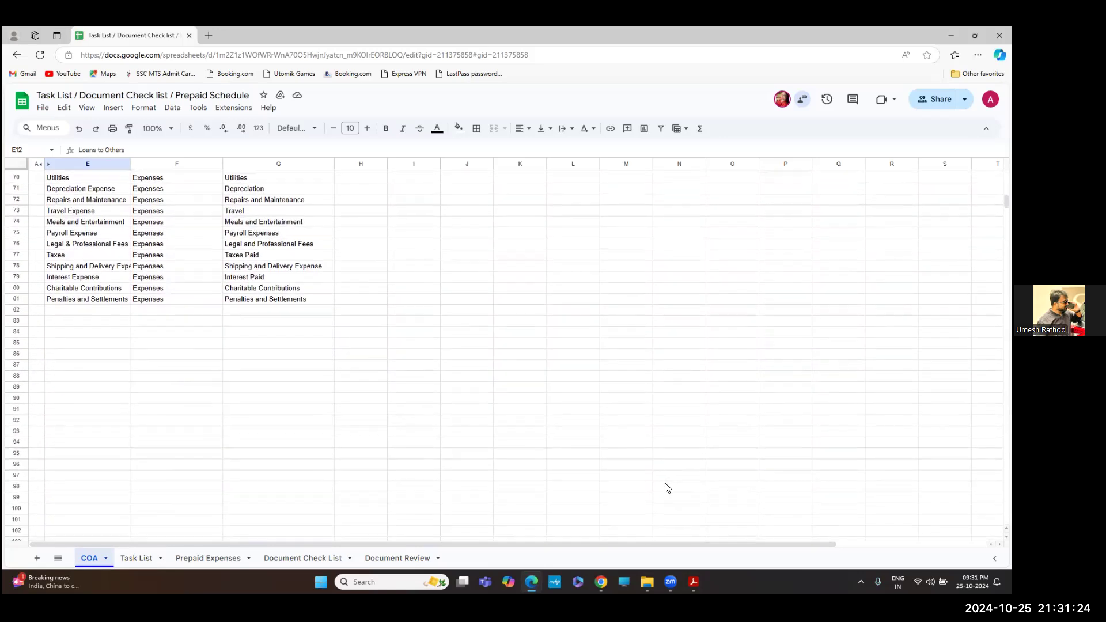
scroll(667, 488, "up", 20)
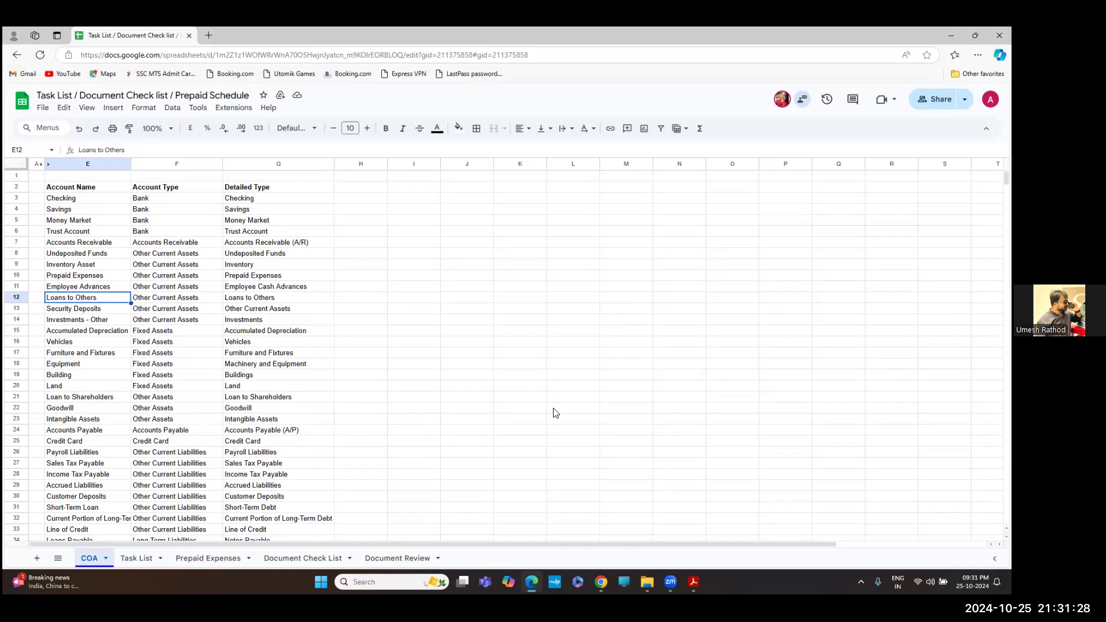
key("Right")
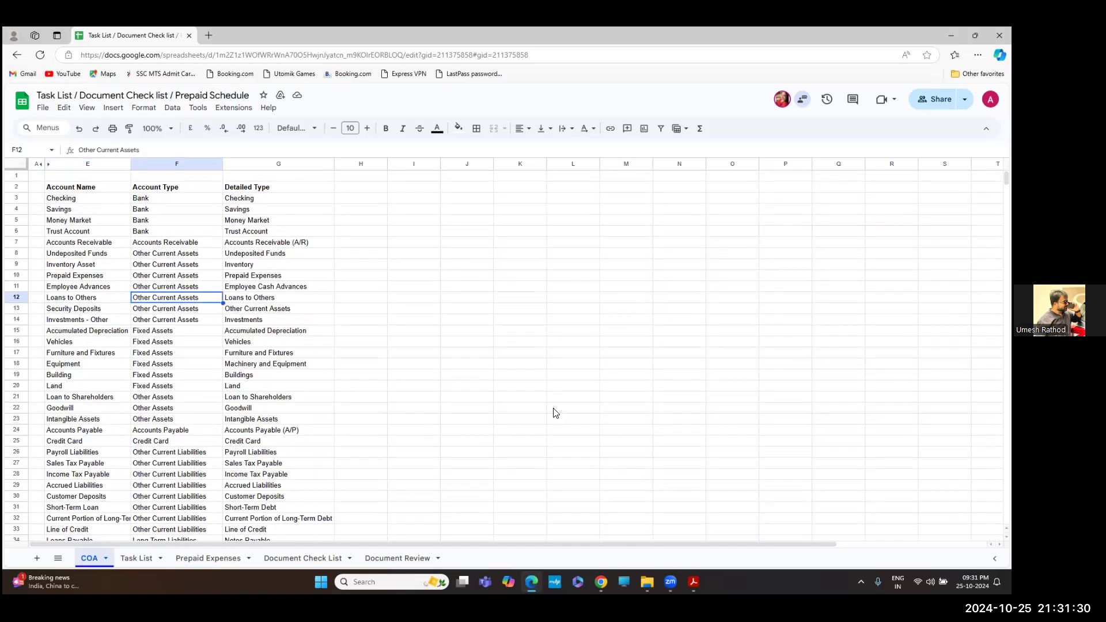
key("Right")
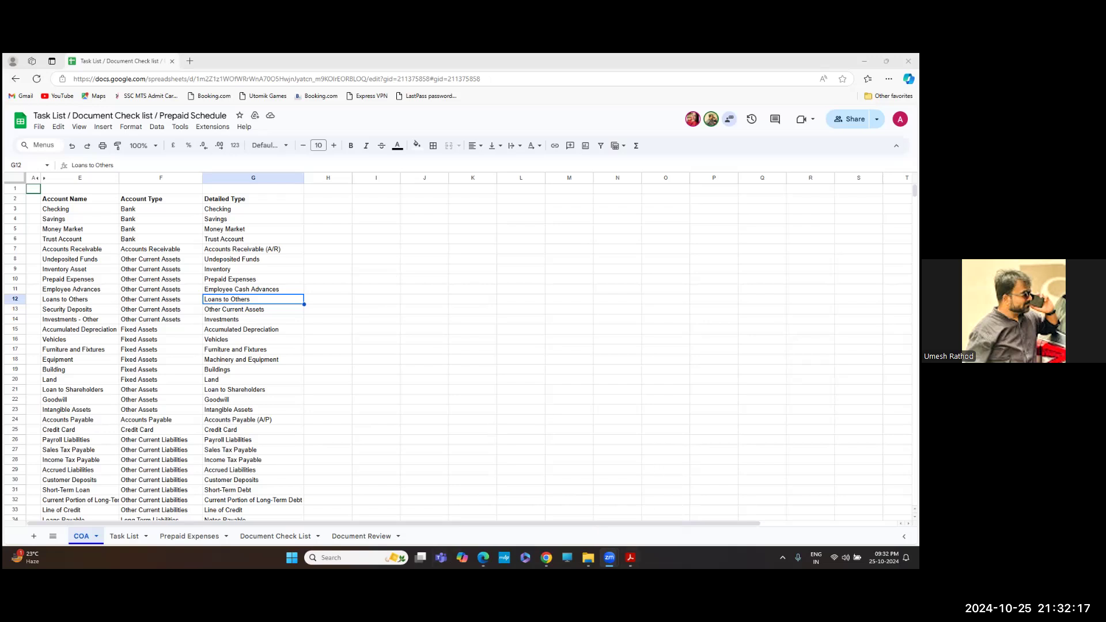
key("alt+Tab")
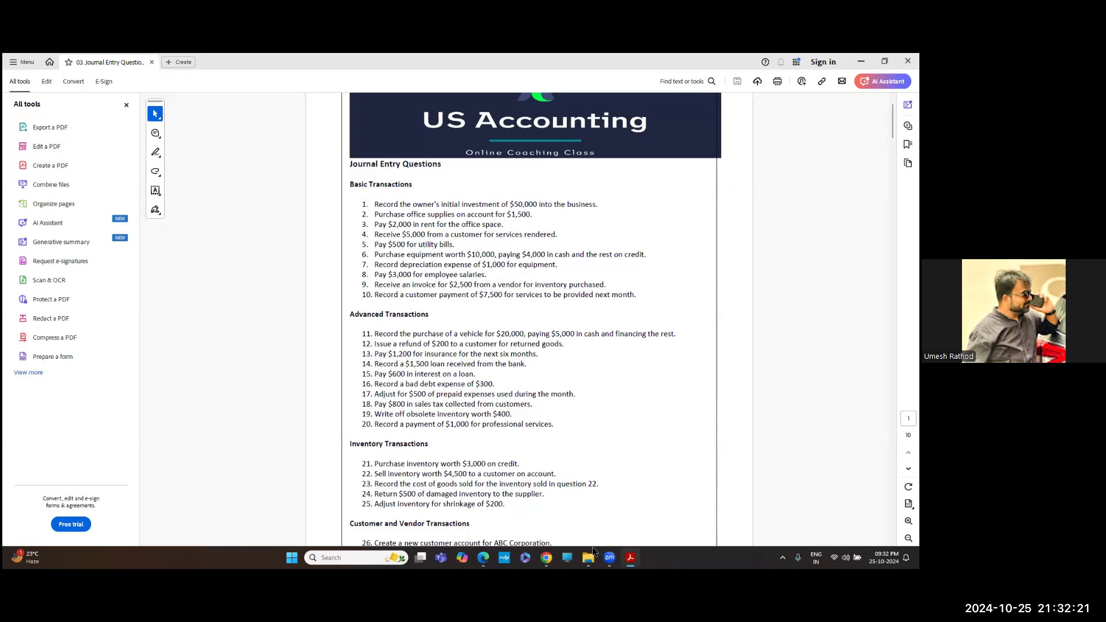
Switch from Acrobat back to the Chrome window holding QuickBooks Journal Entry #2
mouse_move(546, 557)
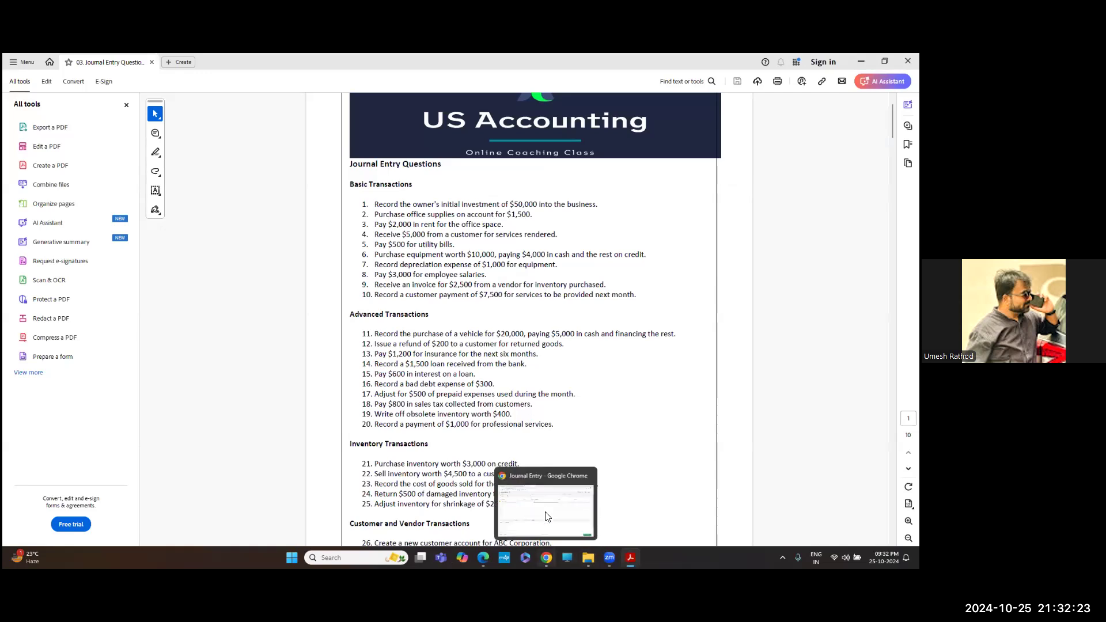
left_click(543, 507)
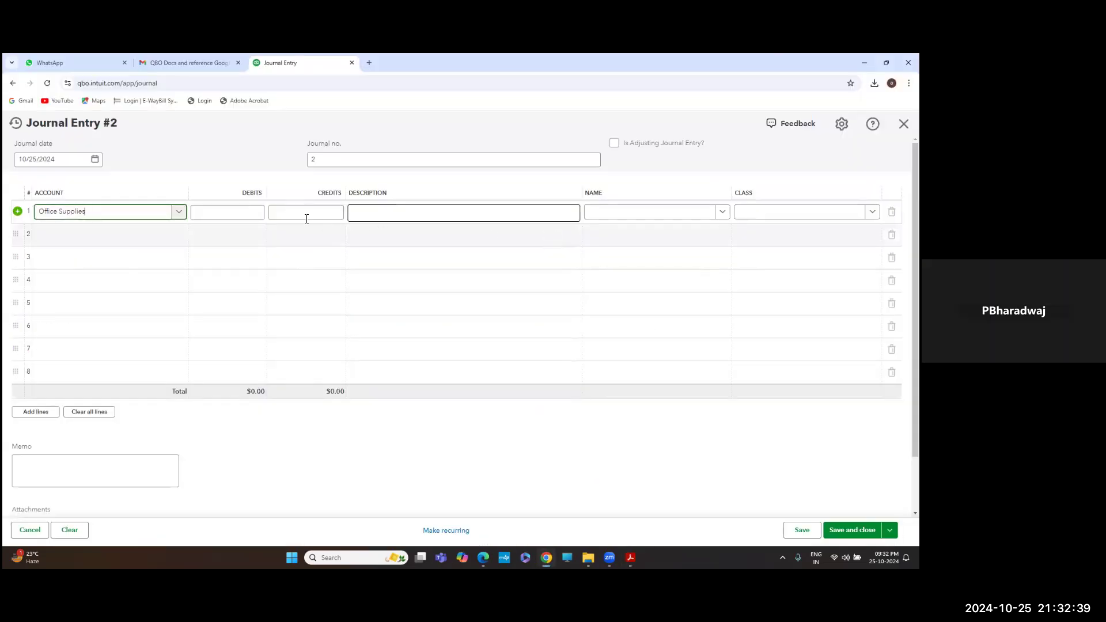
Enter a $1,500.00 debit on the Office Supplies line of Journal Entry #2
key("alt+Tab")
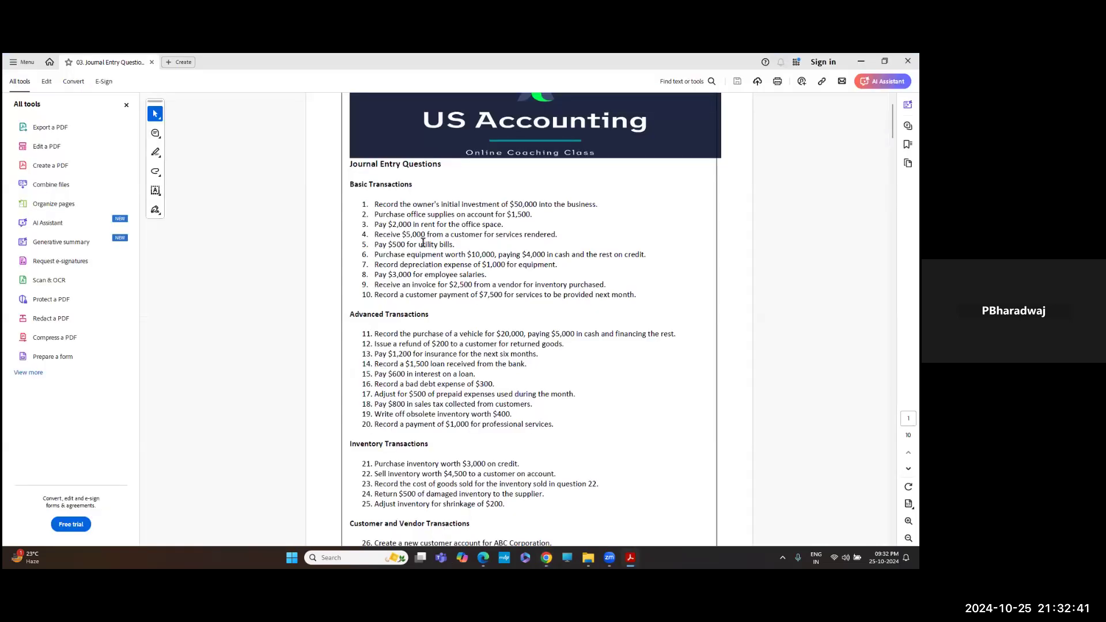
key("alt+Tab")
left_click(250, 214)
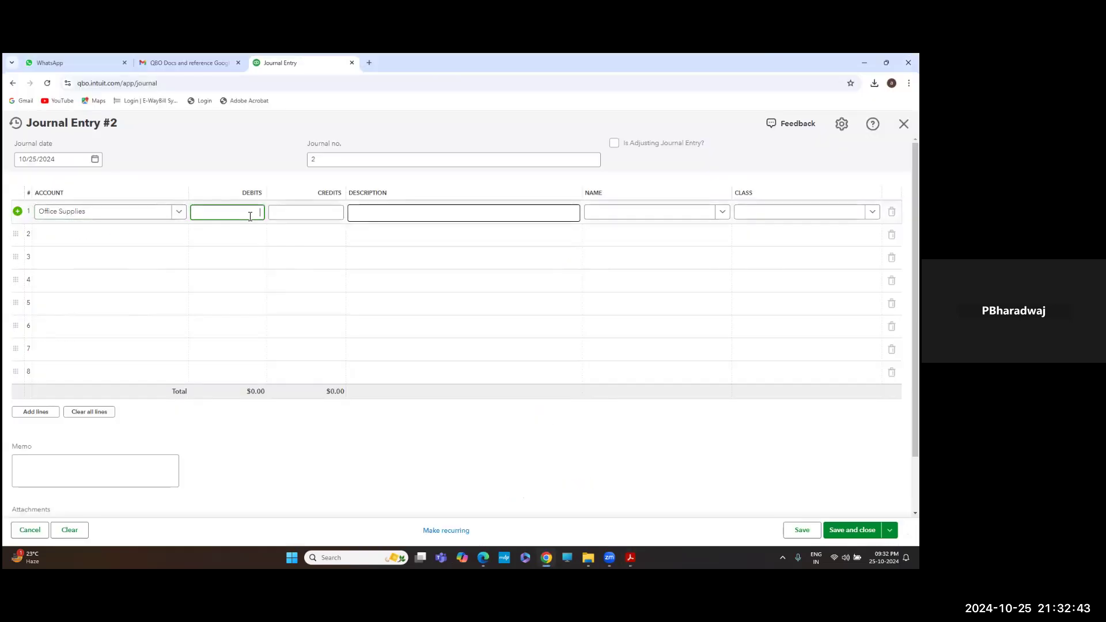
type("1500")
key("Tab")
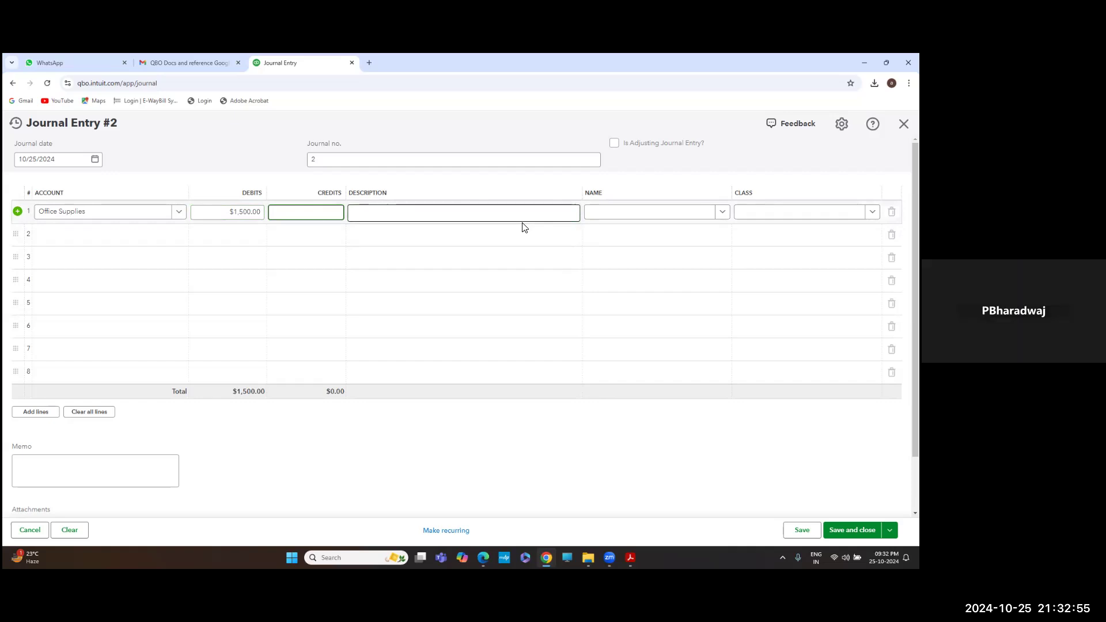
Cancel the journal entry and confirm discarding it without saving
left_click(113, 235)
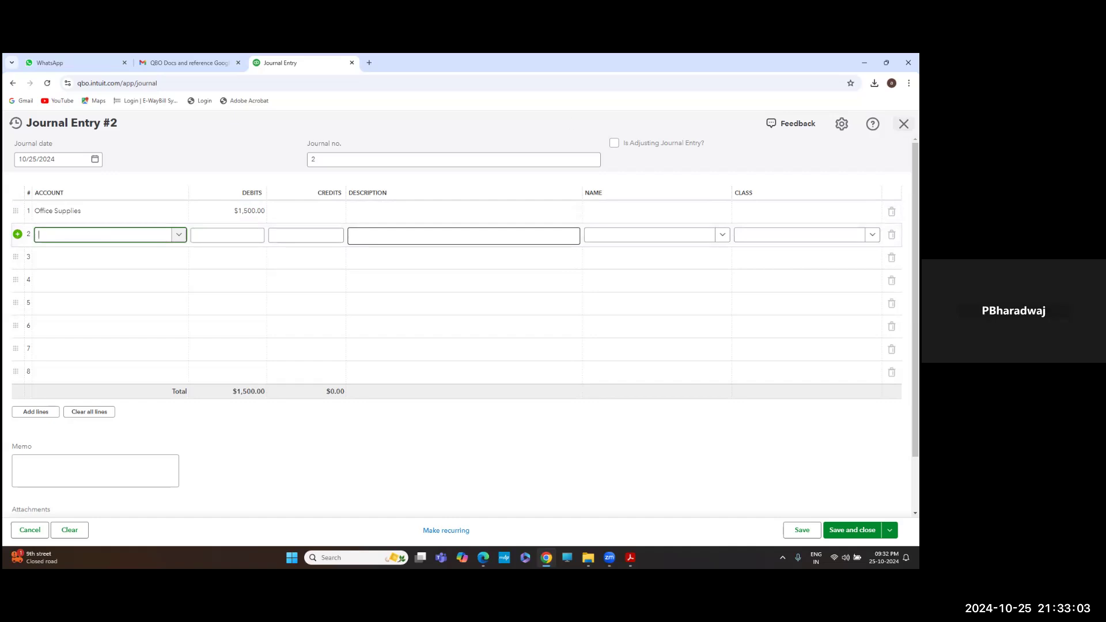
left_click(903, 123)
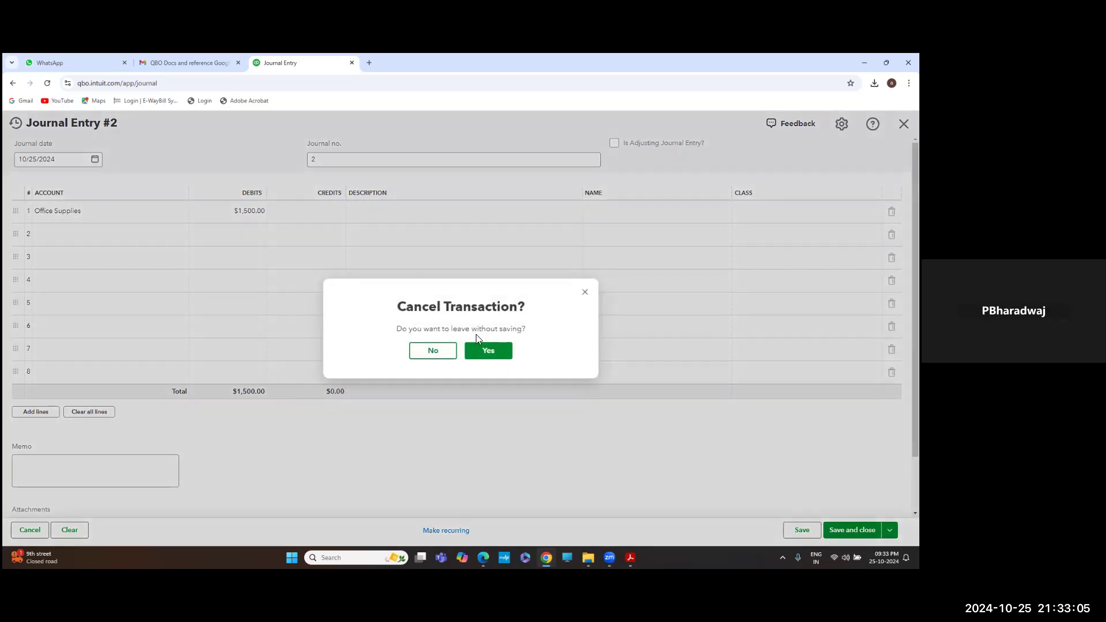
left_click(488, 350)
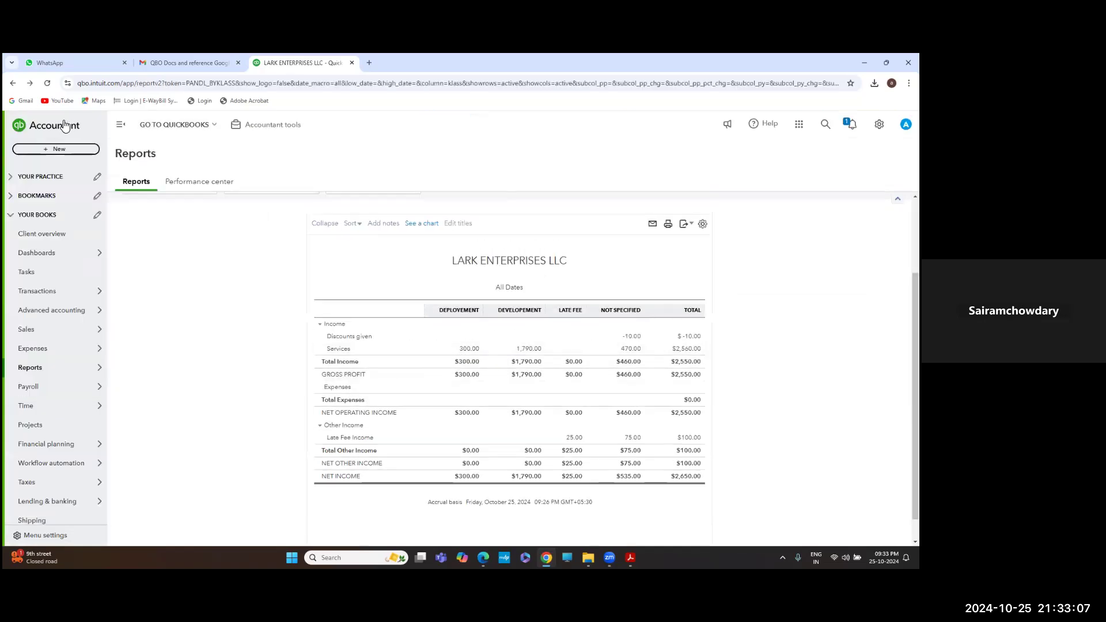
Start a new expense and set its first category line to Office Supplies
left_click(55, 151)
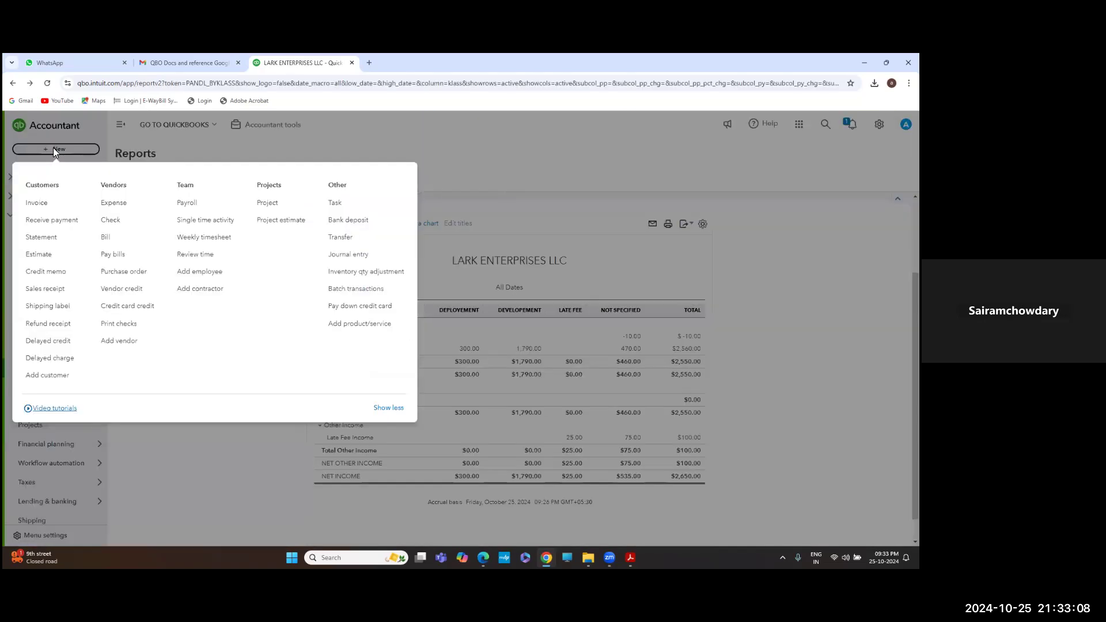
left_click(113, 204)
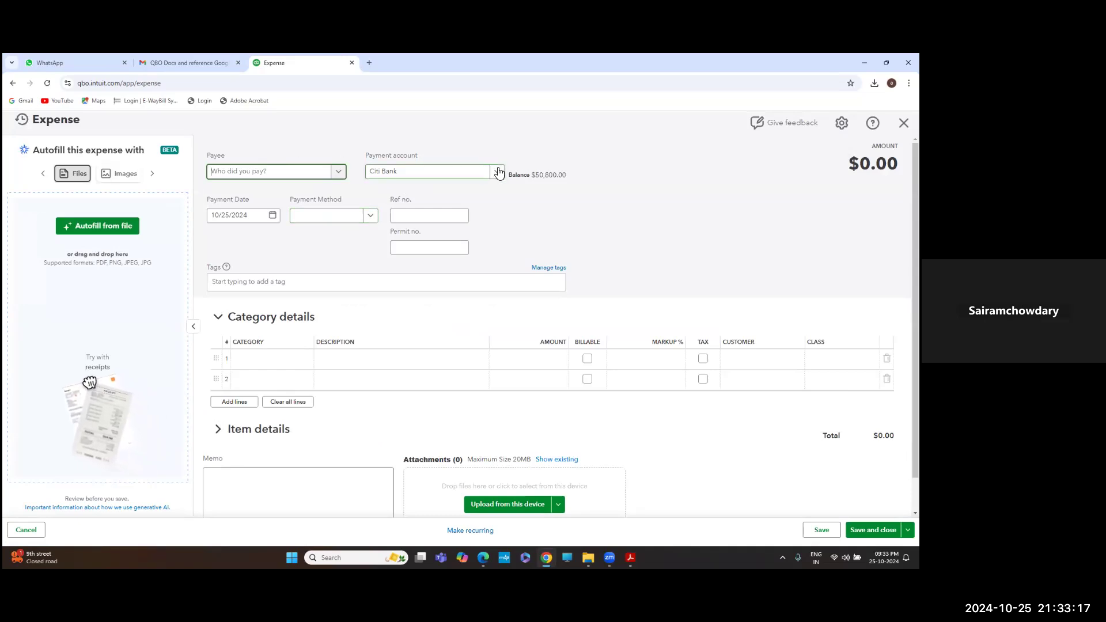
left_click(287, 360)
left_click(286, 360)
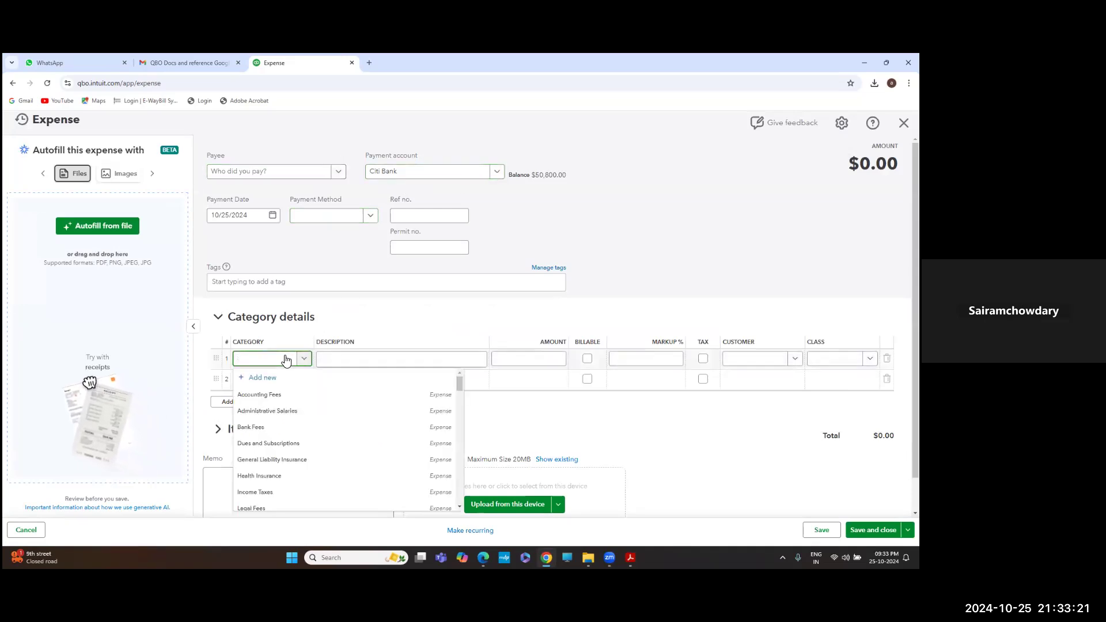
type("offoiceff")
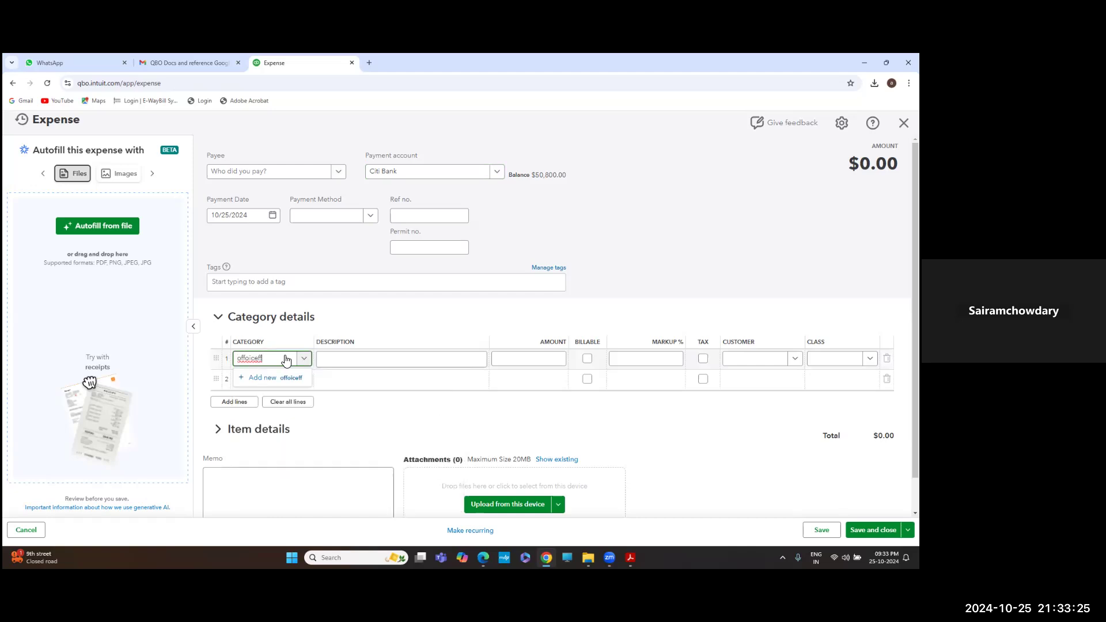
double_click(286, 360)
key("BackSpace")
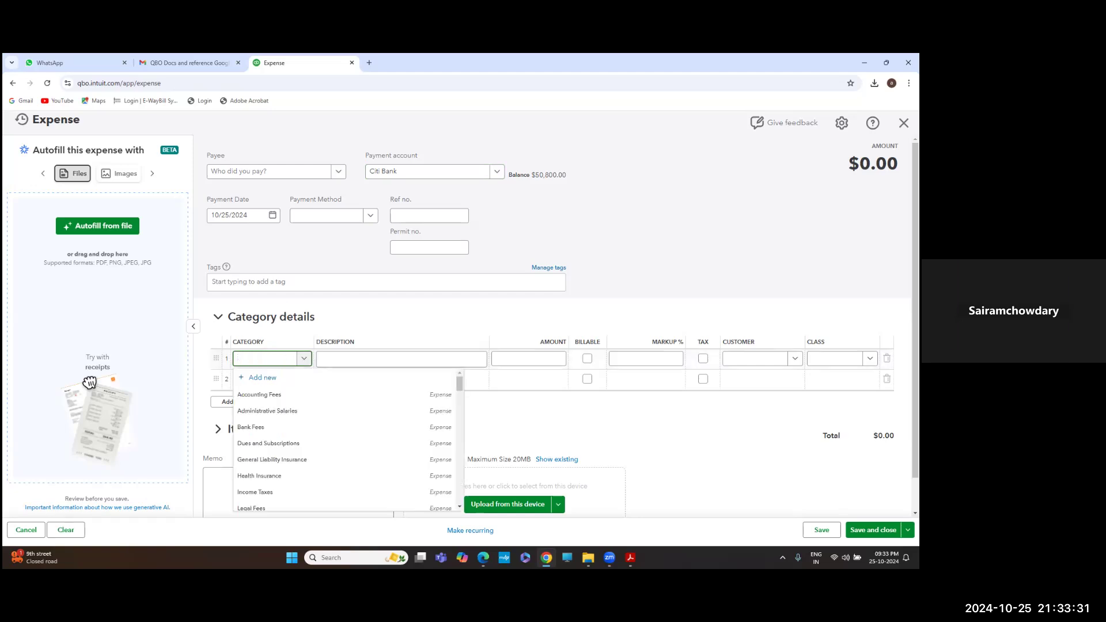
type("off")
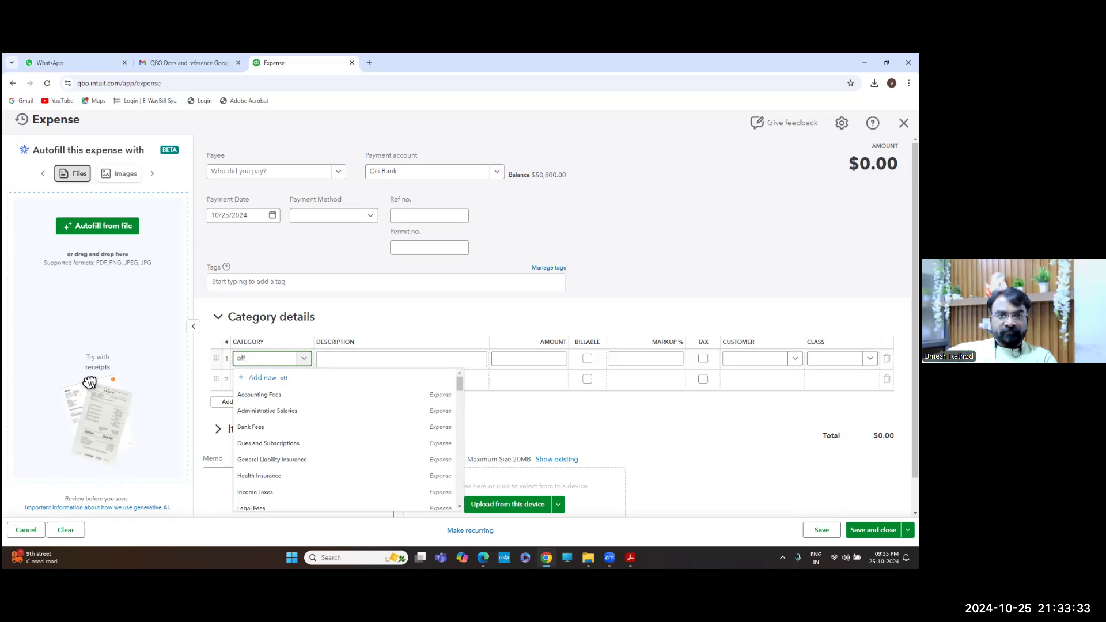
type("ice")
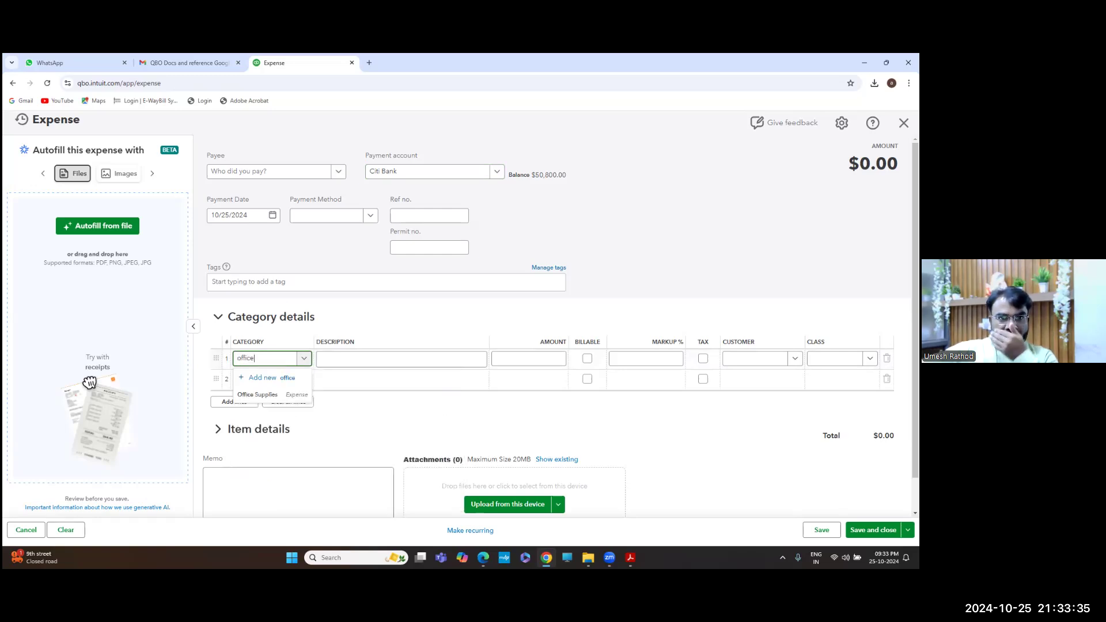
left_click(259, 395)
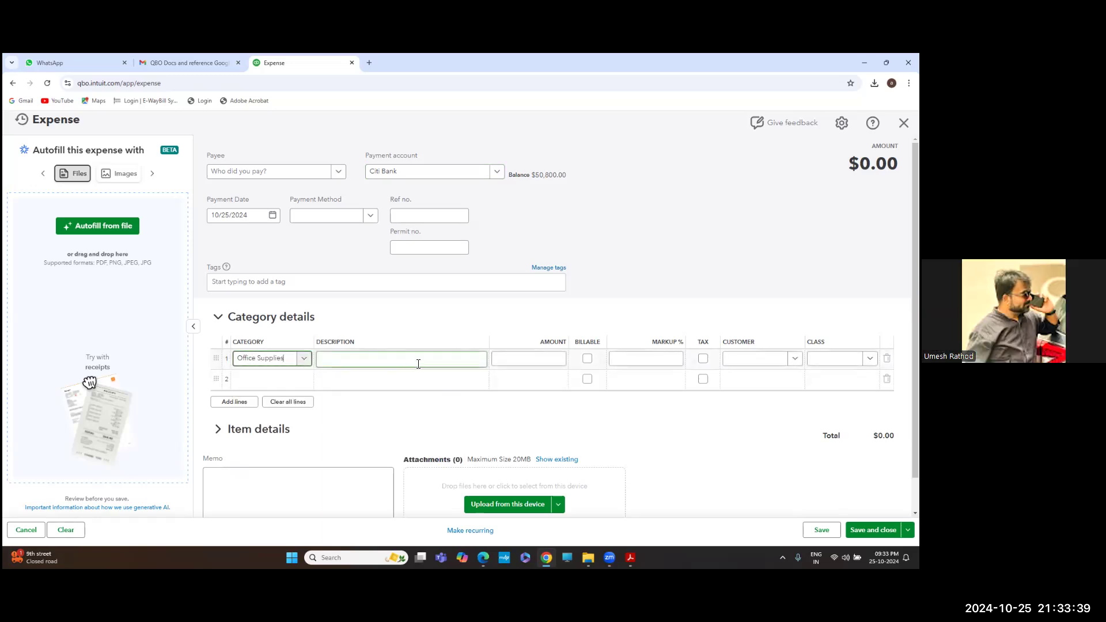
Enter the 1,500 amount and save the expense, accepting the missing-class warning
left_click(533, 356)
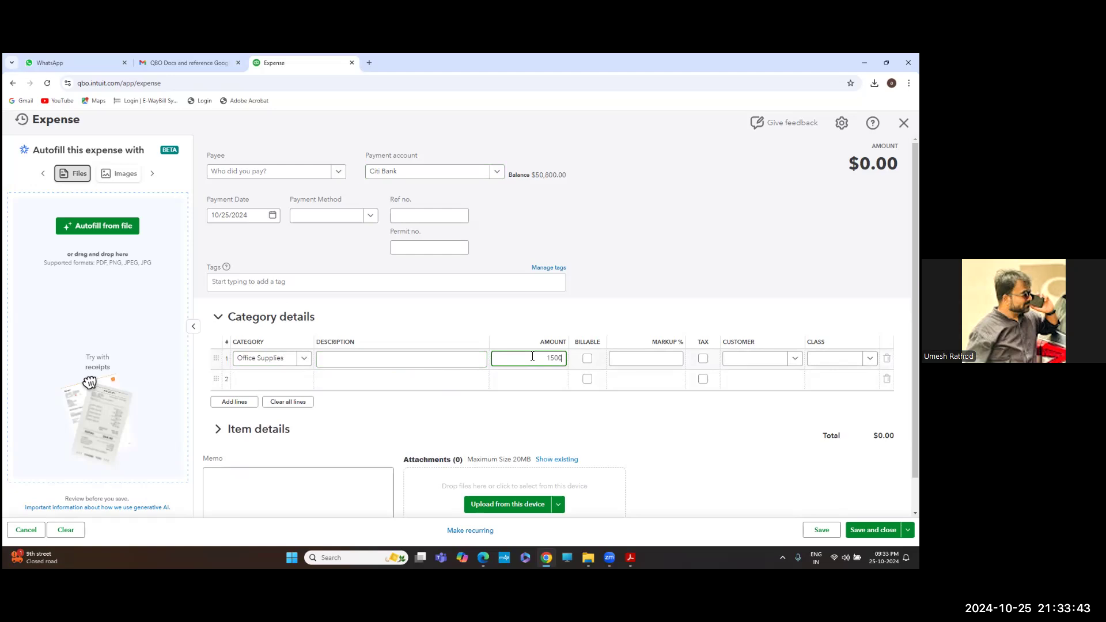
key("Tab")
scroll(712, 351, "down", 1)
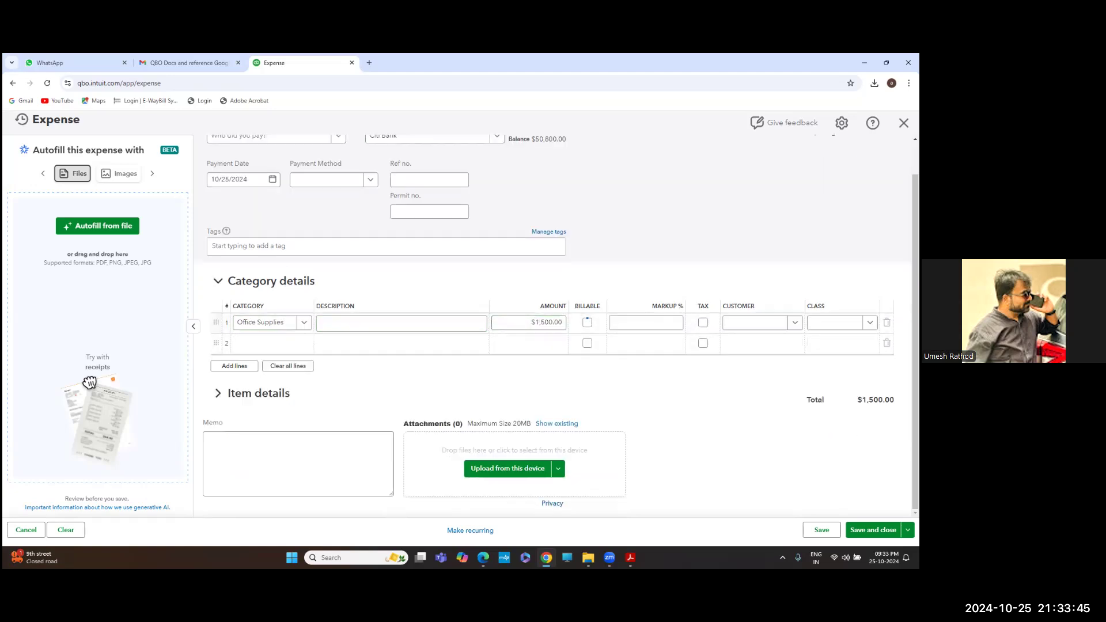
left_click(873, 529)
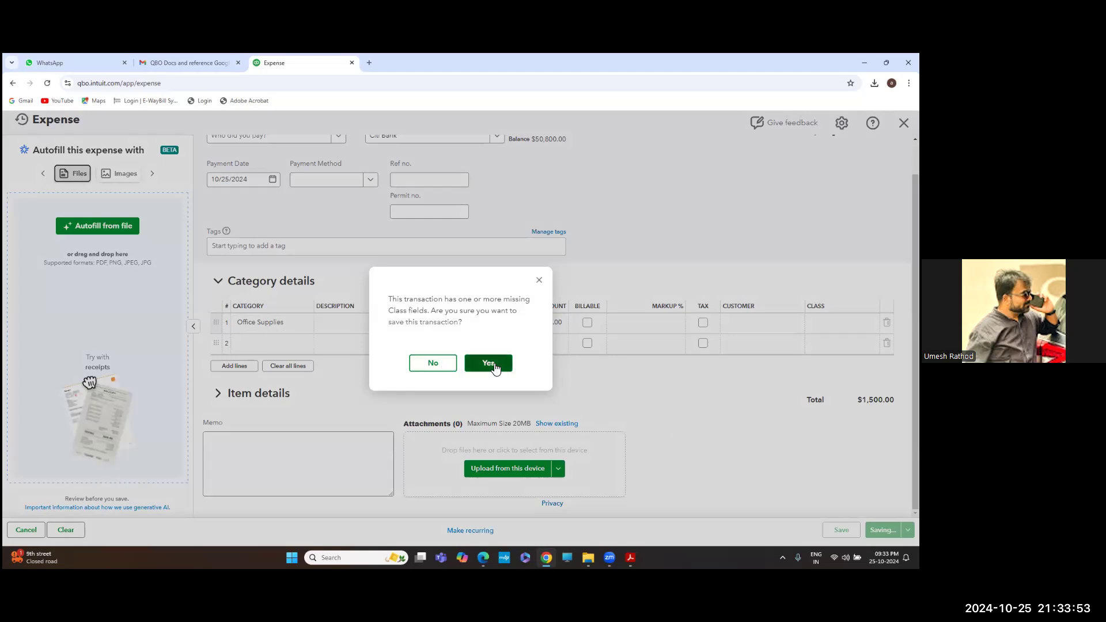
left_click(488, 363)
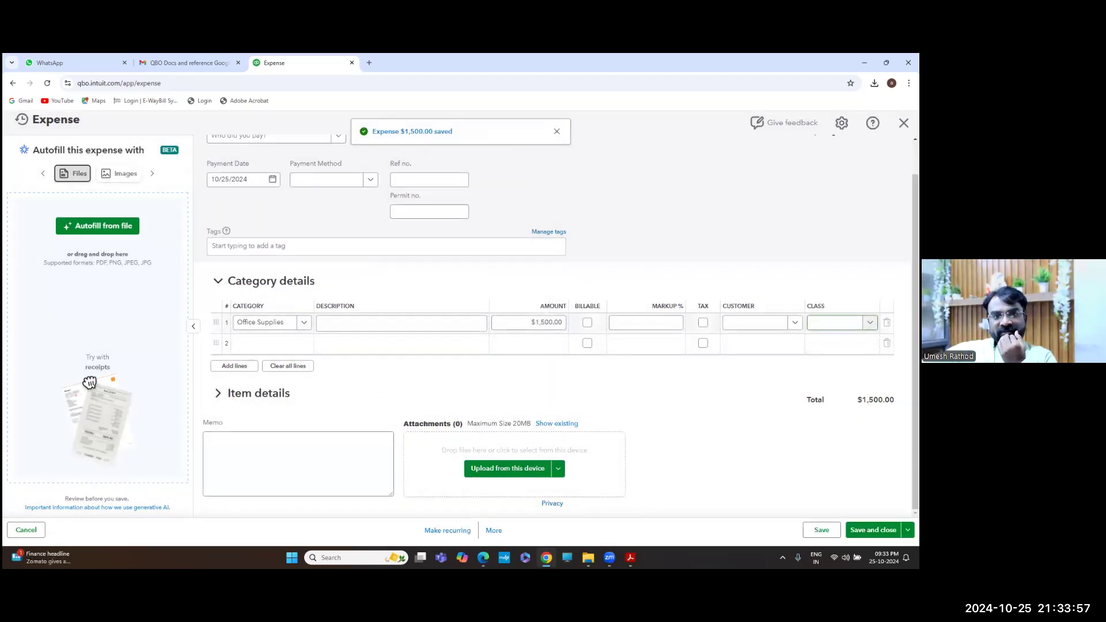
left_click(869, 323)
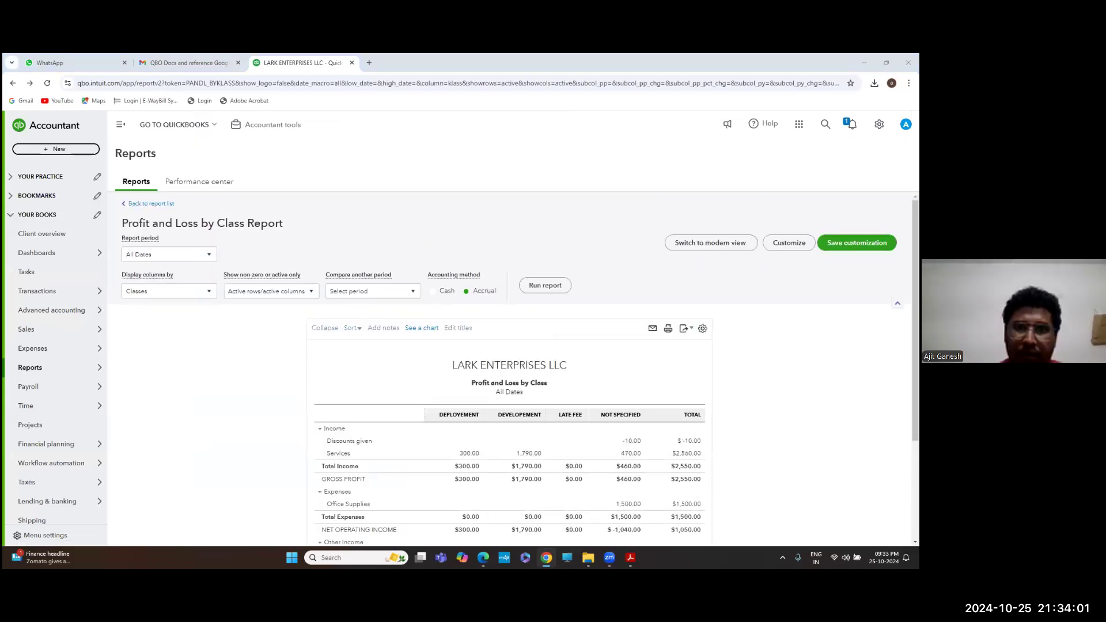
Check the next question in the Journal Entry Questions PDF, then return to the Profit and Loss by Class report
key("alt+Tab")
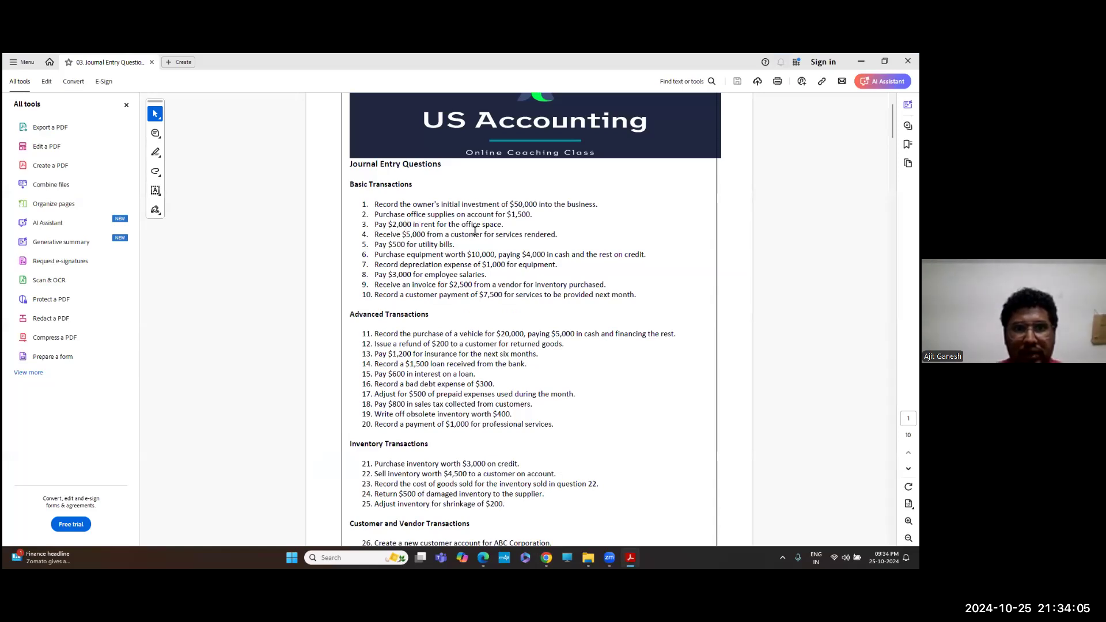
key("alt+Tab")
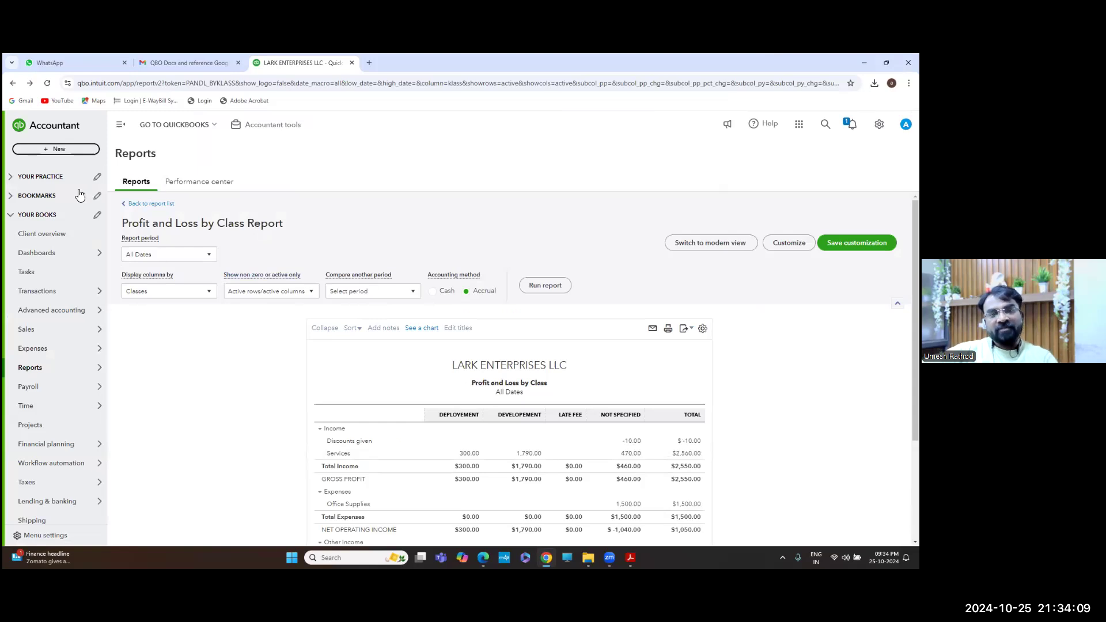
Start a new expense with Rent Expense as the first line's category
left_click(72, 148)
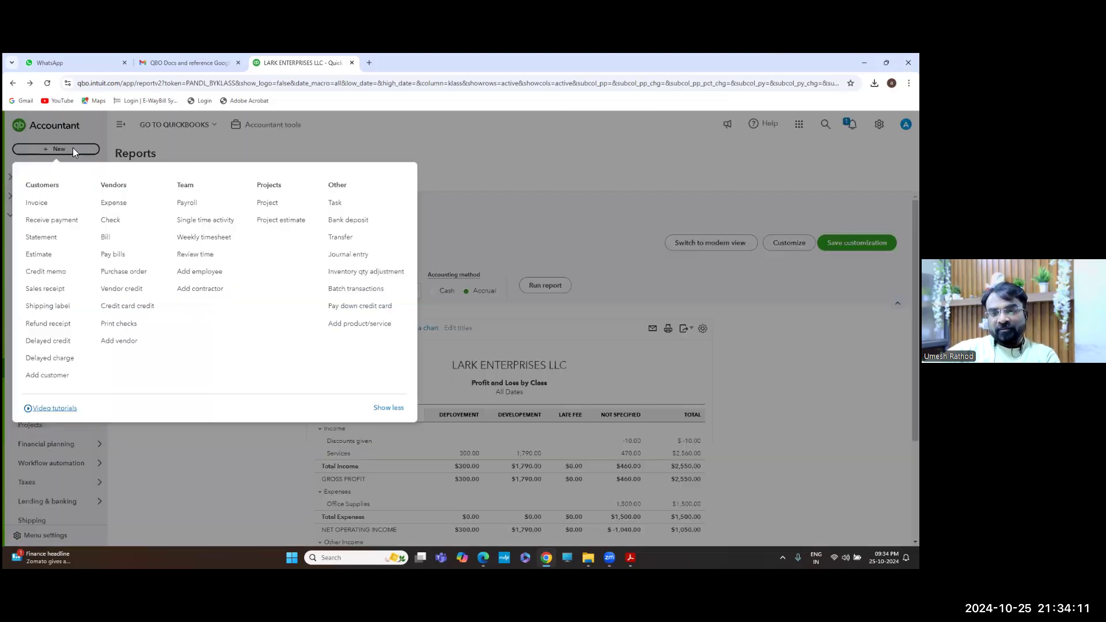
left_click(115, 206)
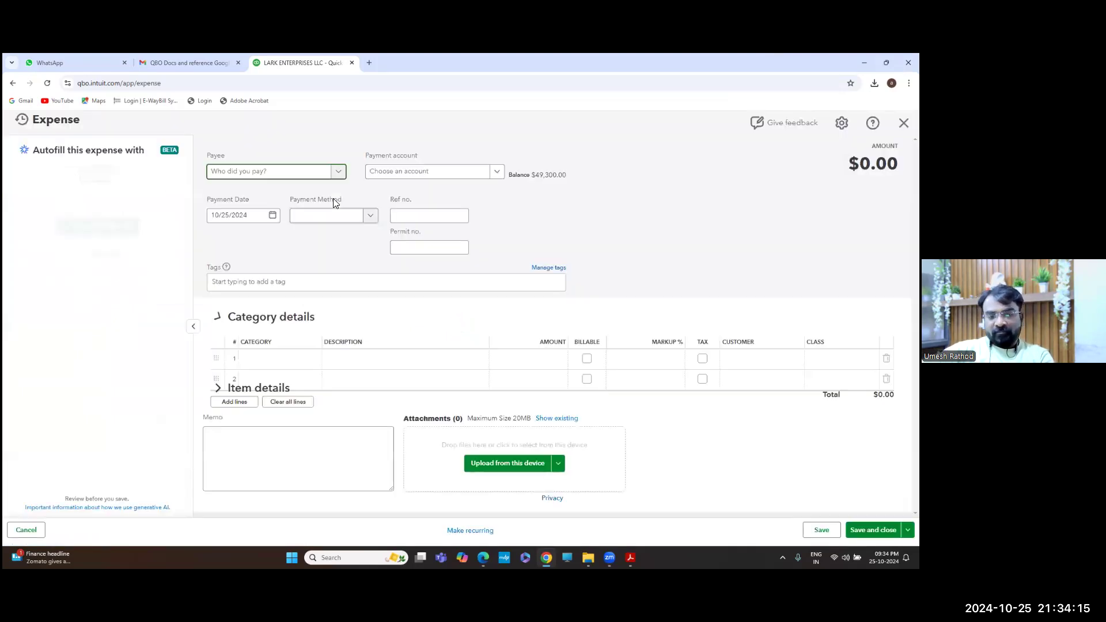
left_click(266, 360)
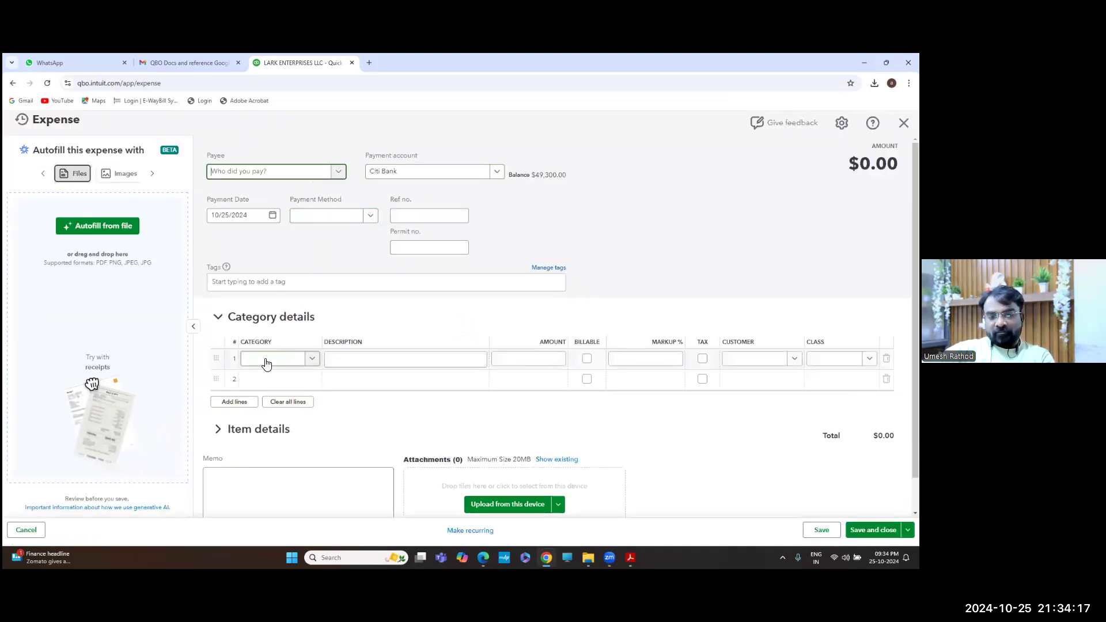
type("rent")
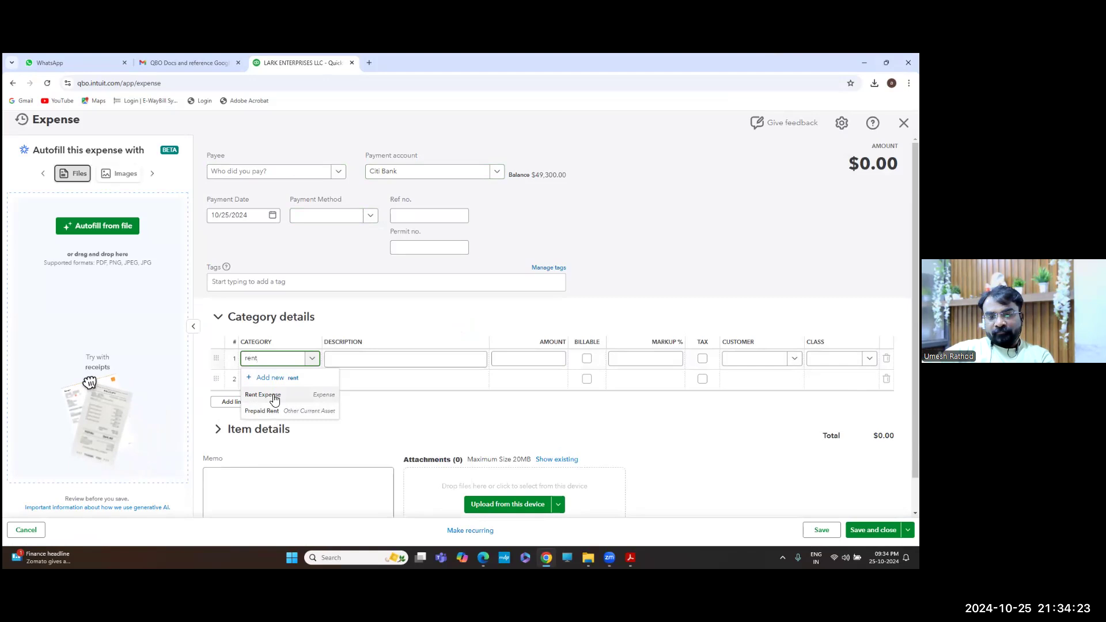
left_click(274, 396)
Enter 2000 as the amount, assign the Corporate class, and save the expense
left_click(548, 357)
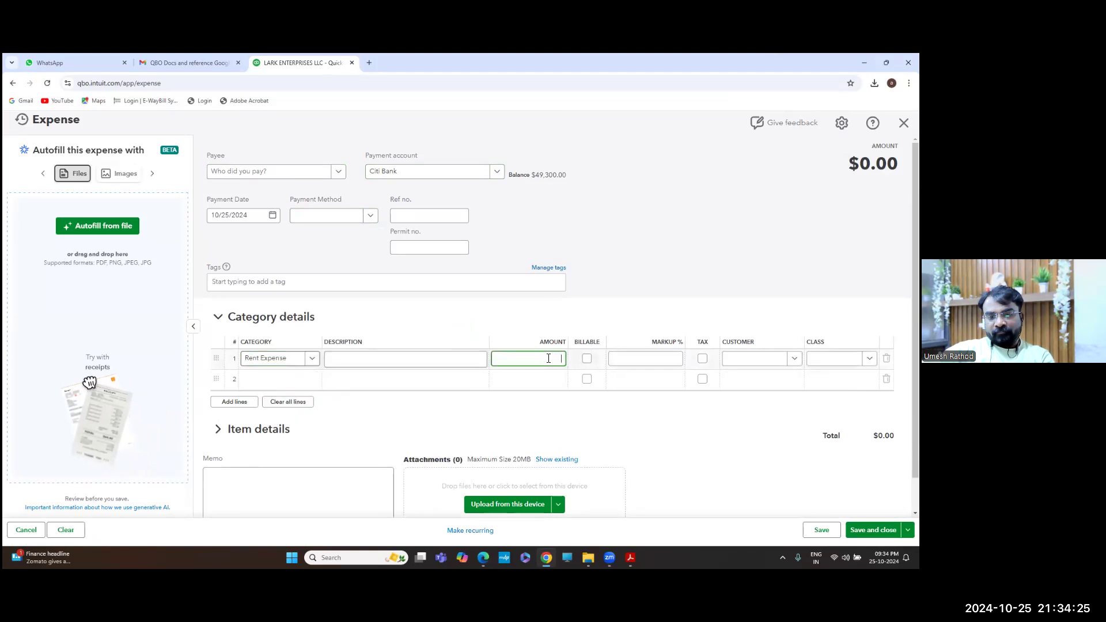
key("alt+Tab")
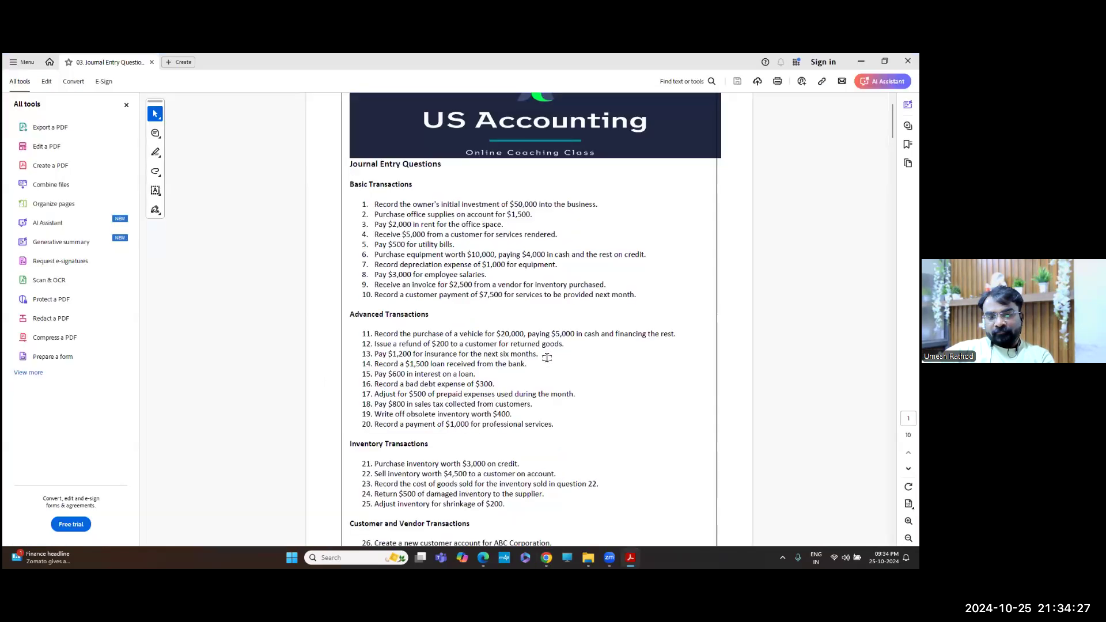
key("alt+Tab")
type("2000")
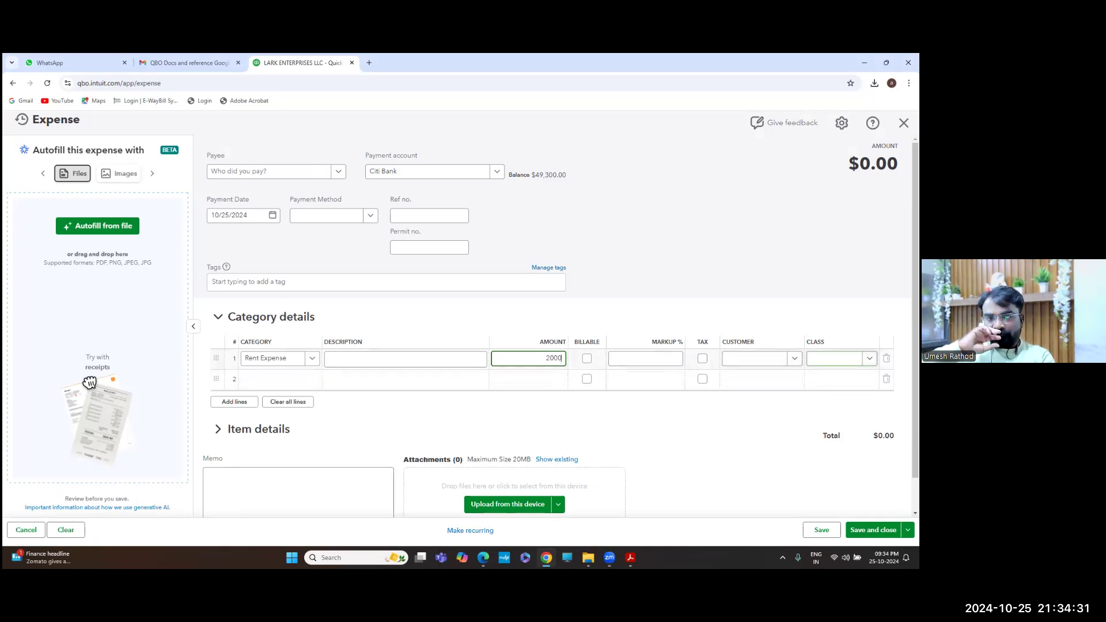
left_click(869, 358)
key("Down")
key("Return")
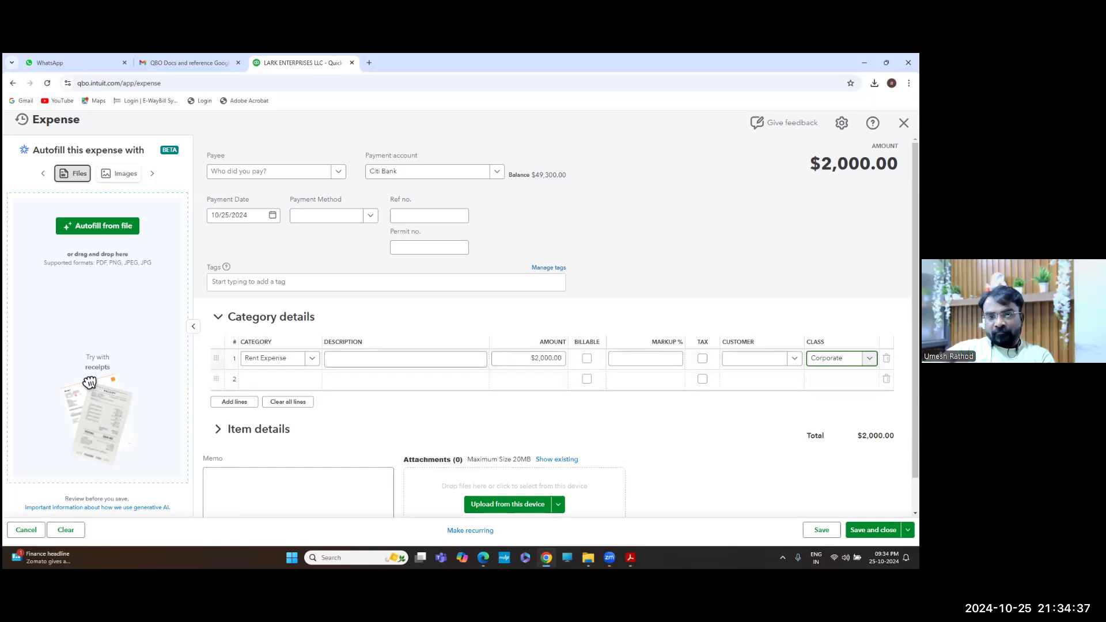
left_click(873, 530)
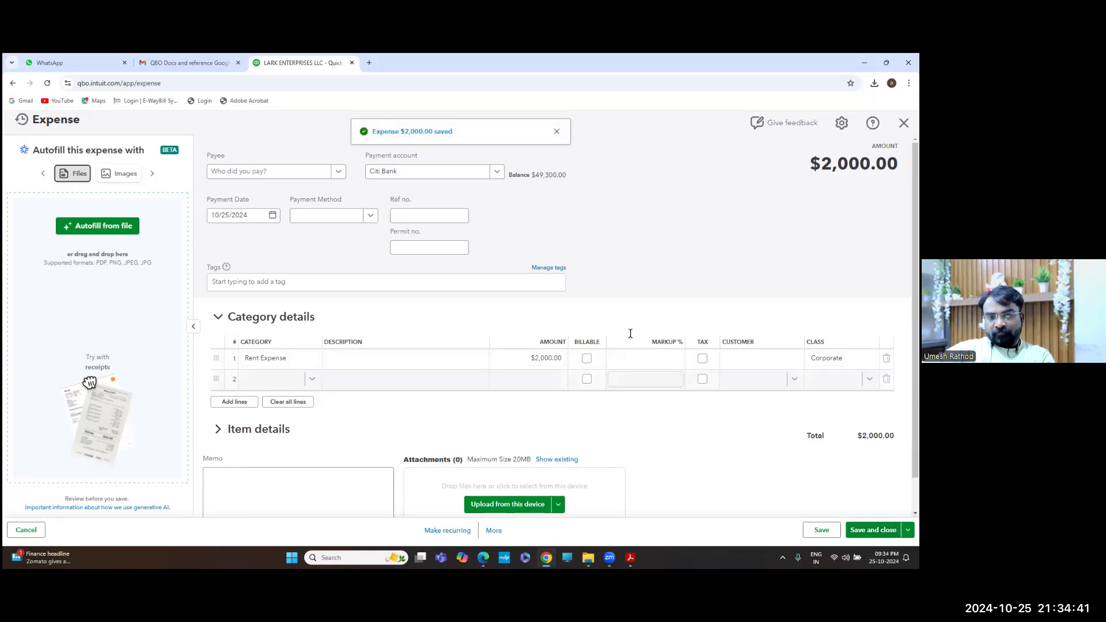
key("alt+Tab")
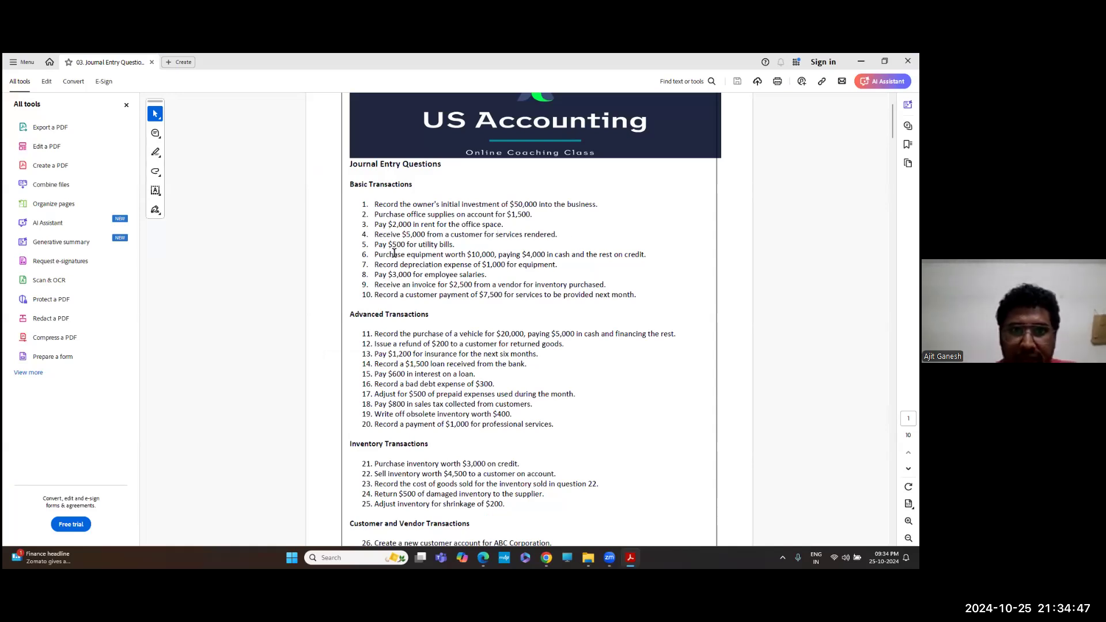
Check the Profit and Loss by Class report showing Rent Expense $2,000.00 under Corporate
key("alt+Tab")
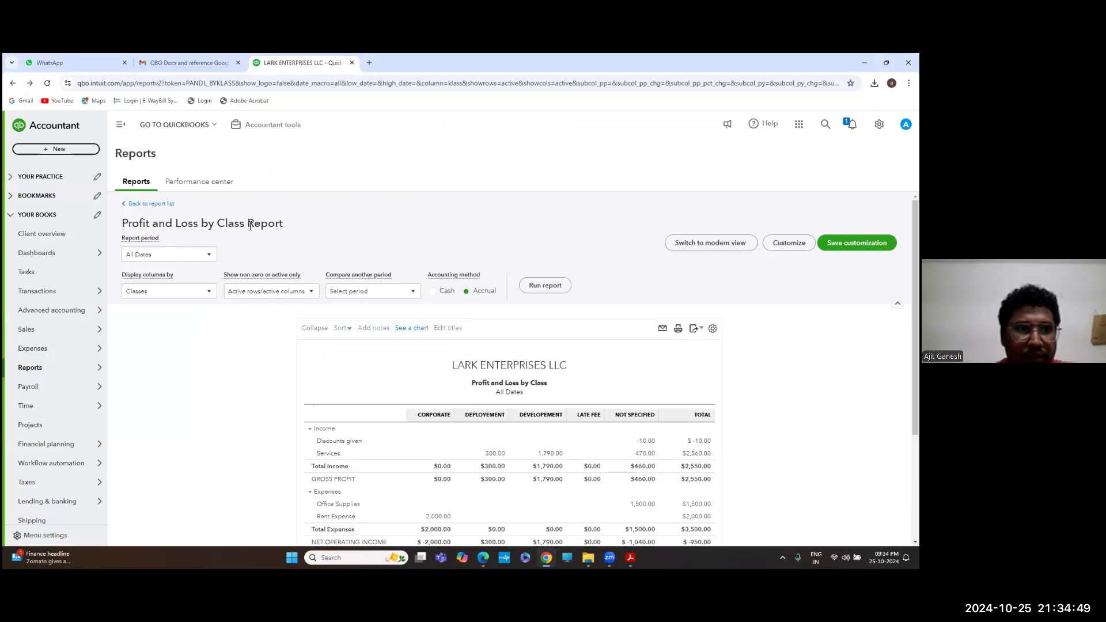
left_click(74, 150)
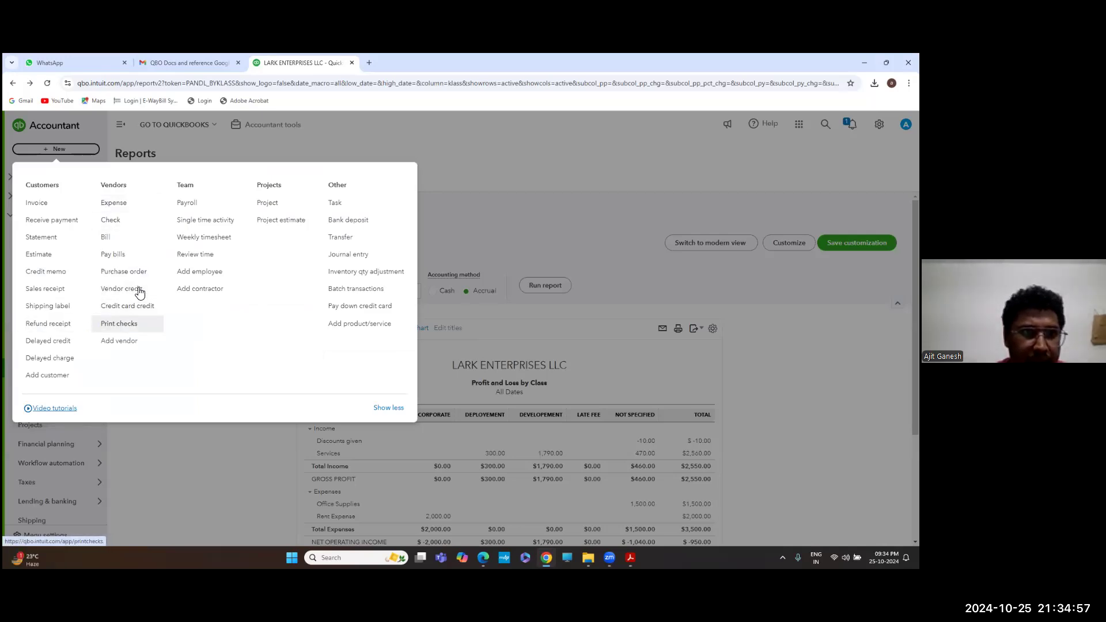
Begin a Citi Bank deposit and list the payers for line 1's Received From
left_click(361, 224)
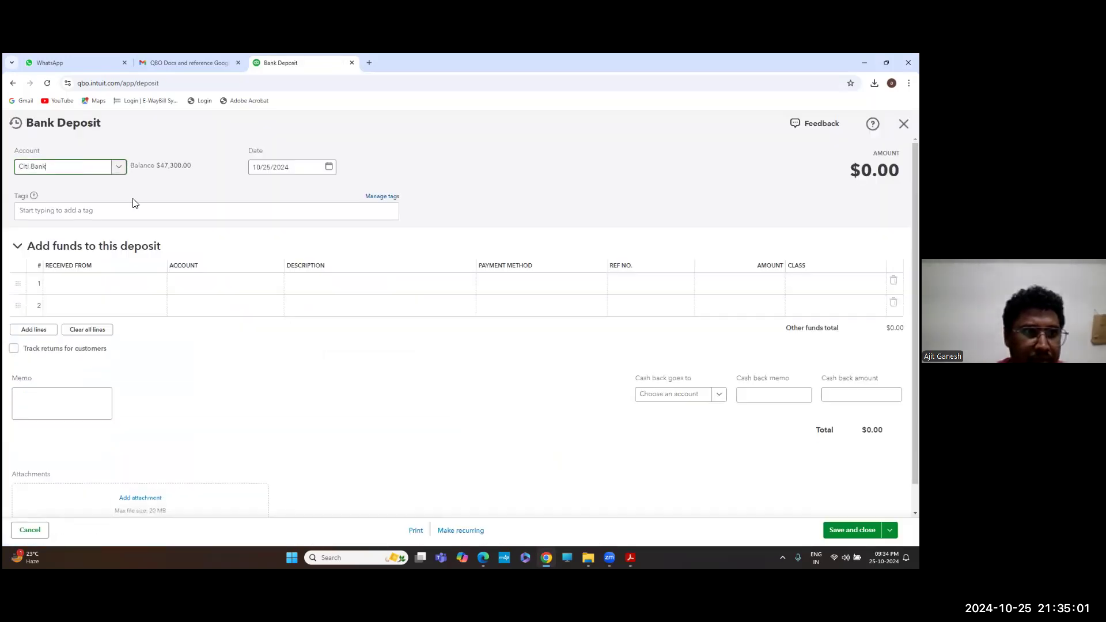
left_click(104, 287)
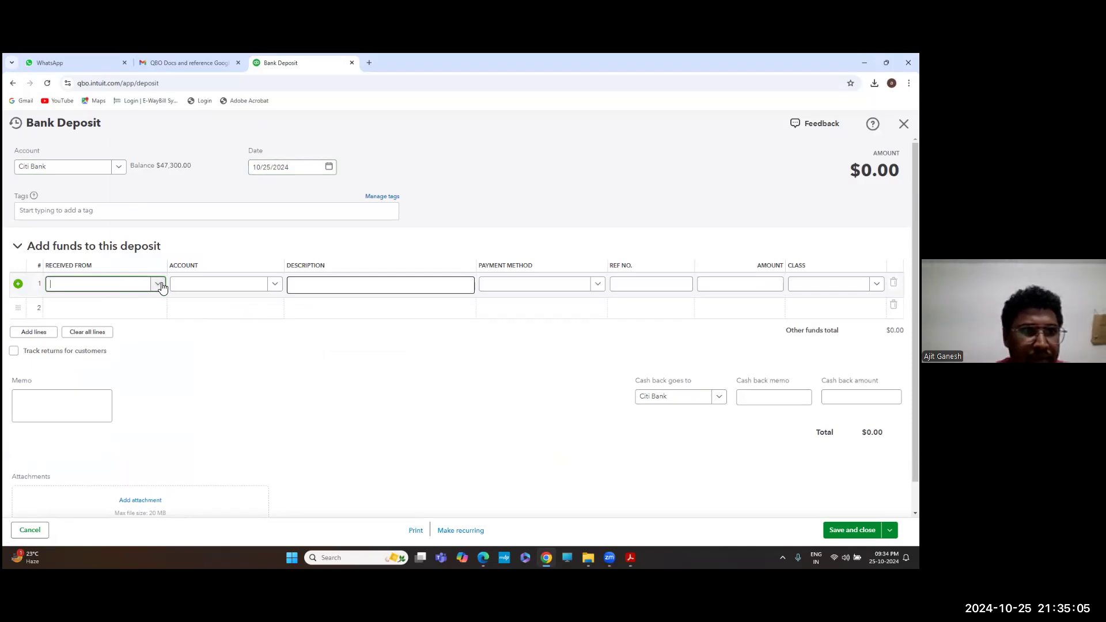
left_click(160, 286)
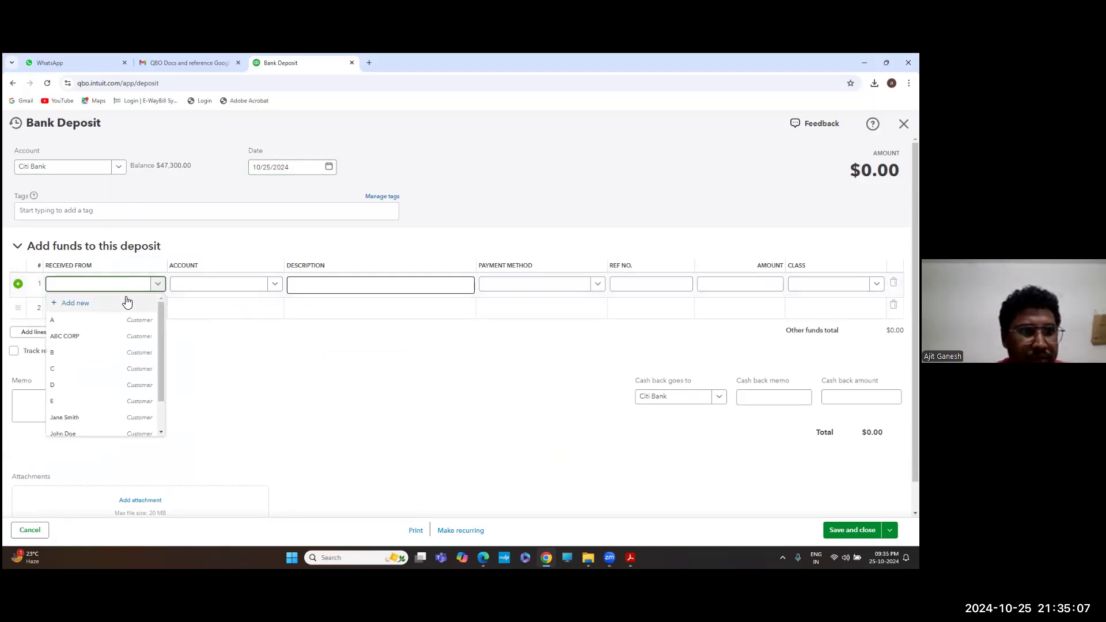
scroll(107, 363, "down", 2)
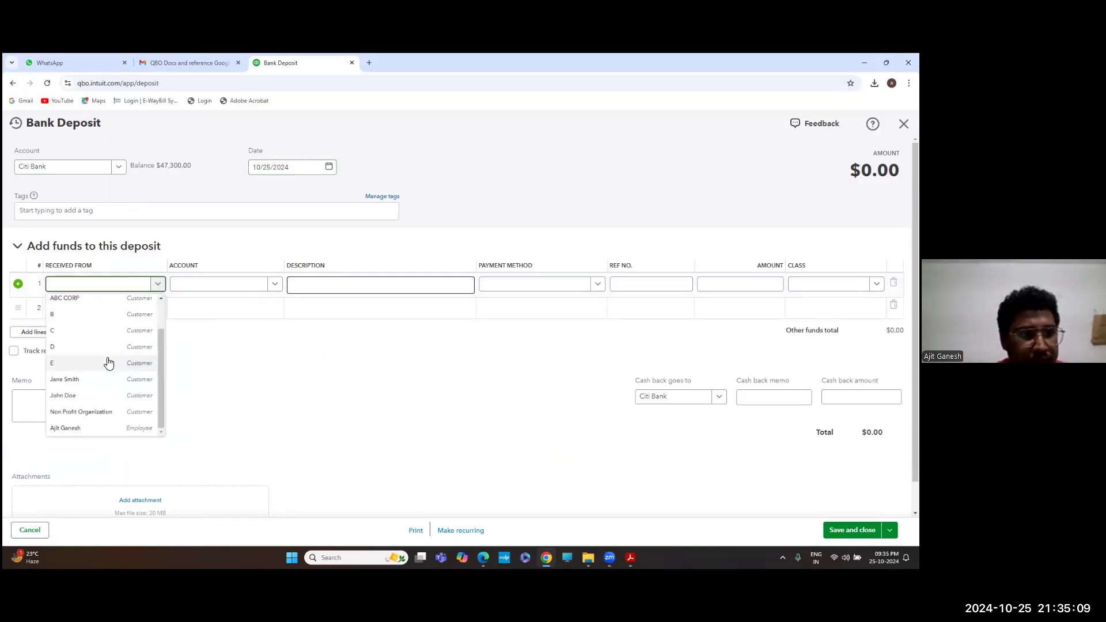
scroll(107, 354, "up", 2)
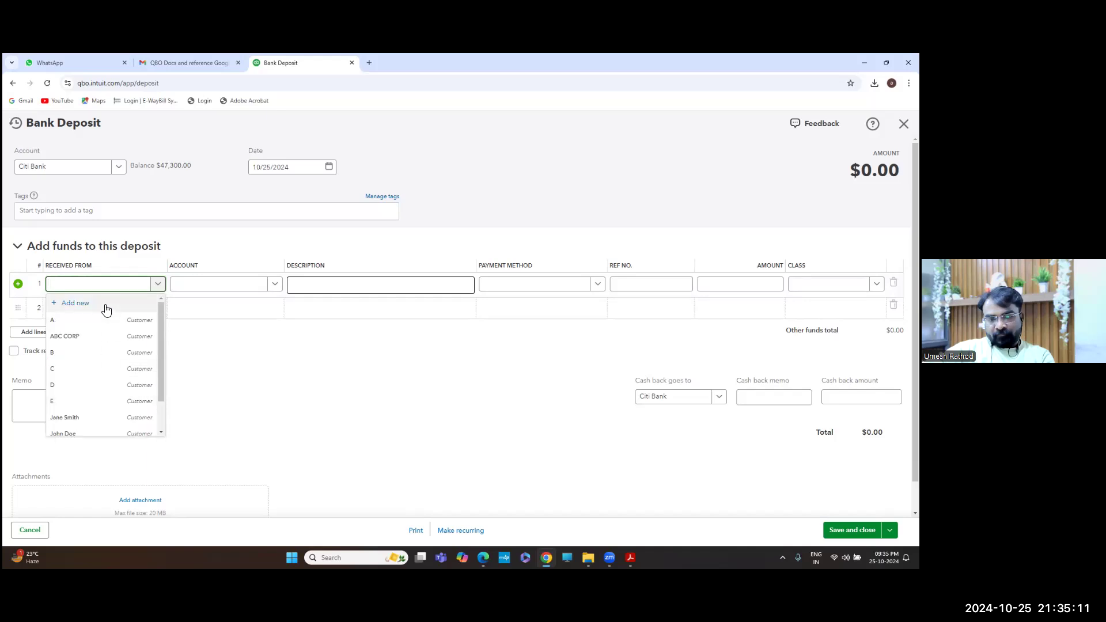
Create a new customer with company name 'Tata Group' as line 1's payer
left_click(105, 306)
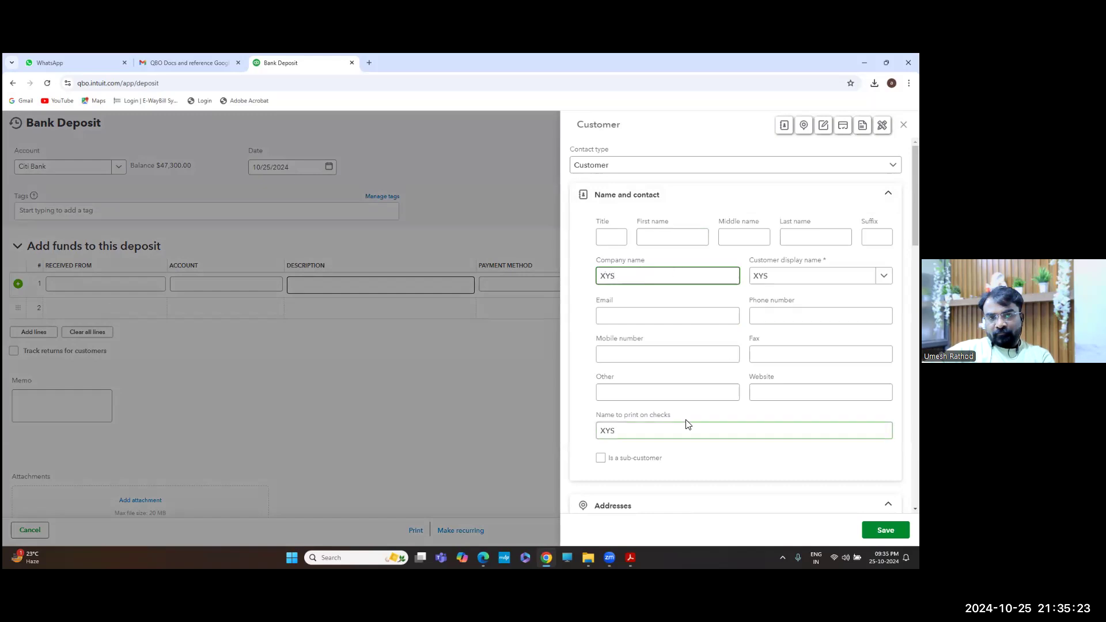
scroll(688, 424, "down", 4)
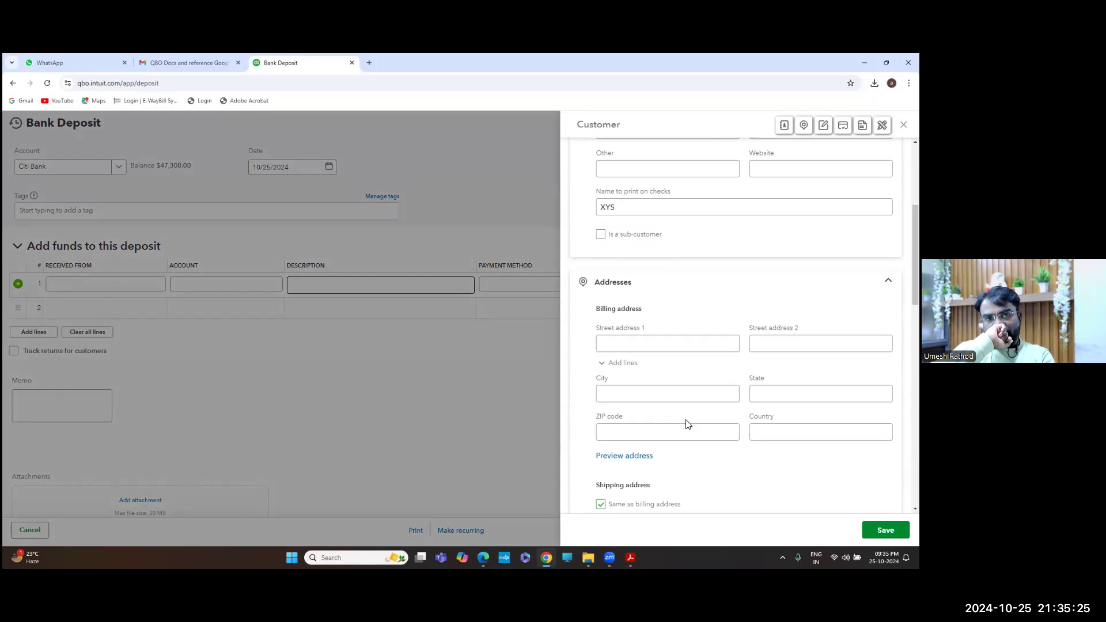
scroll(686, 425, "down", 3)
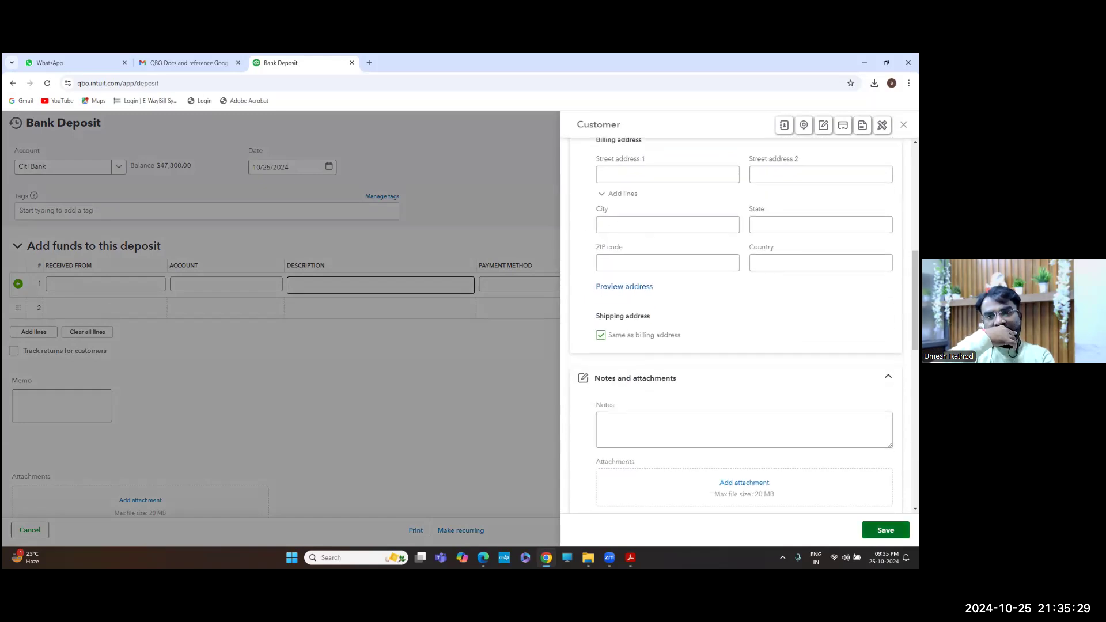
scroll(701, 399, "up", 7)
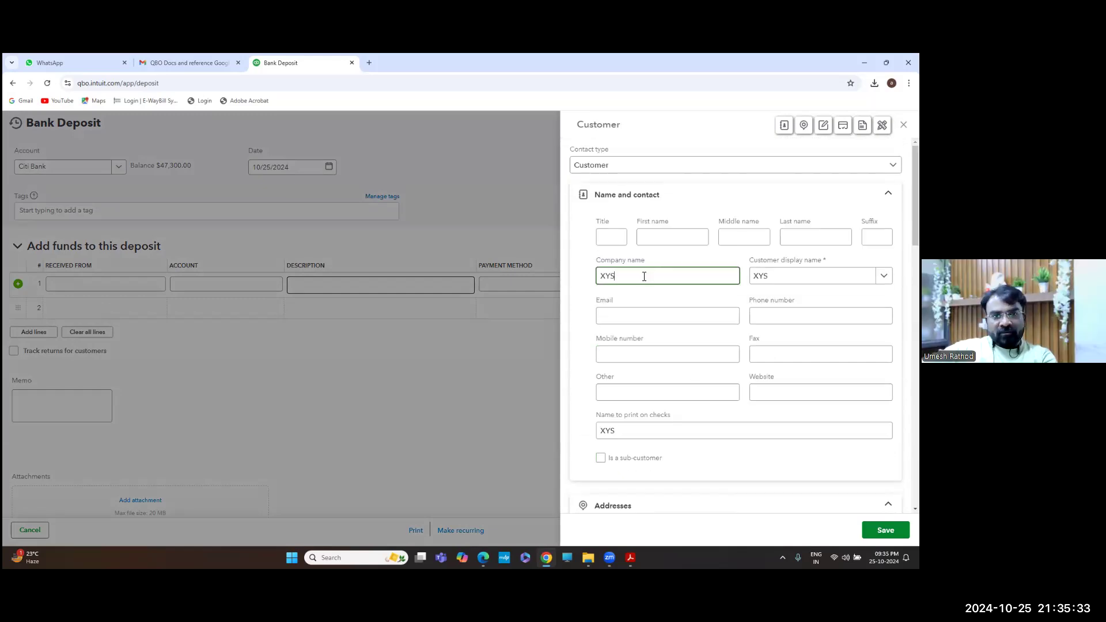
key("BackSpace")
key("BackSpace")
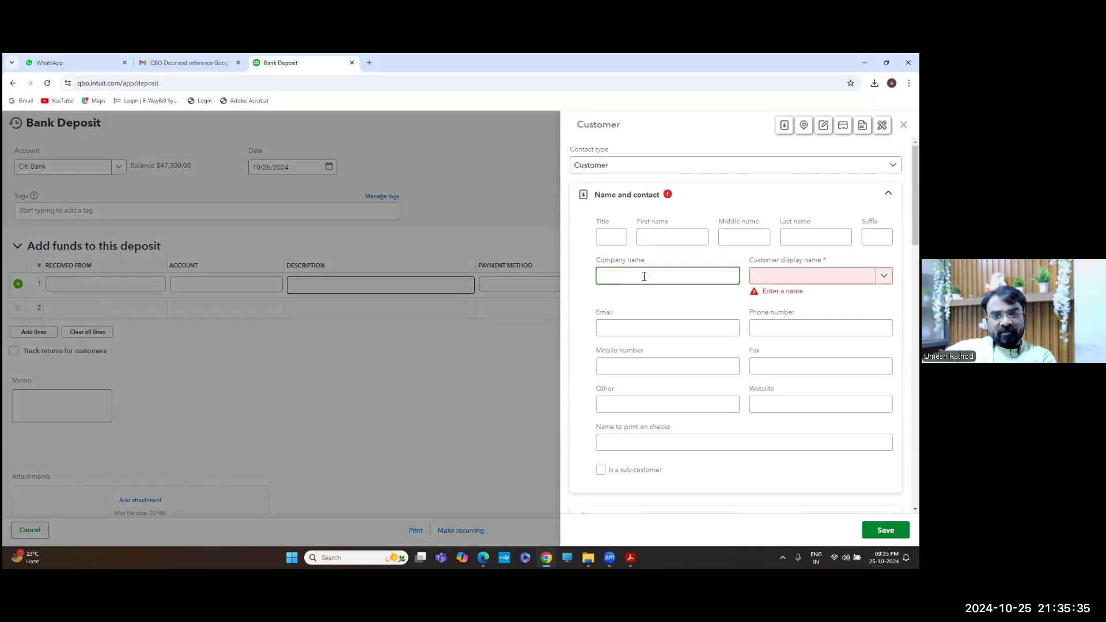
key("alt+Tab")
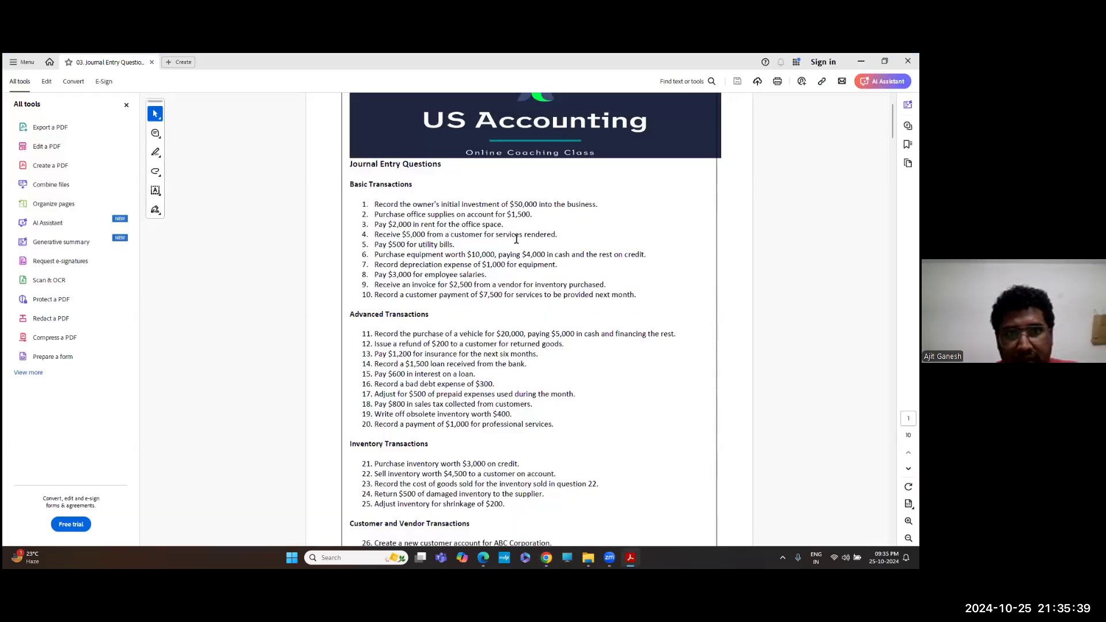
key("alt+Tab")
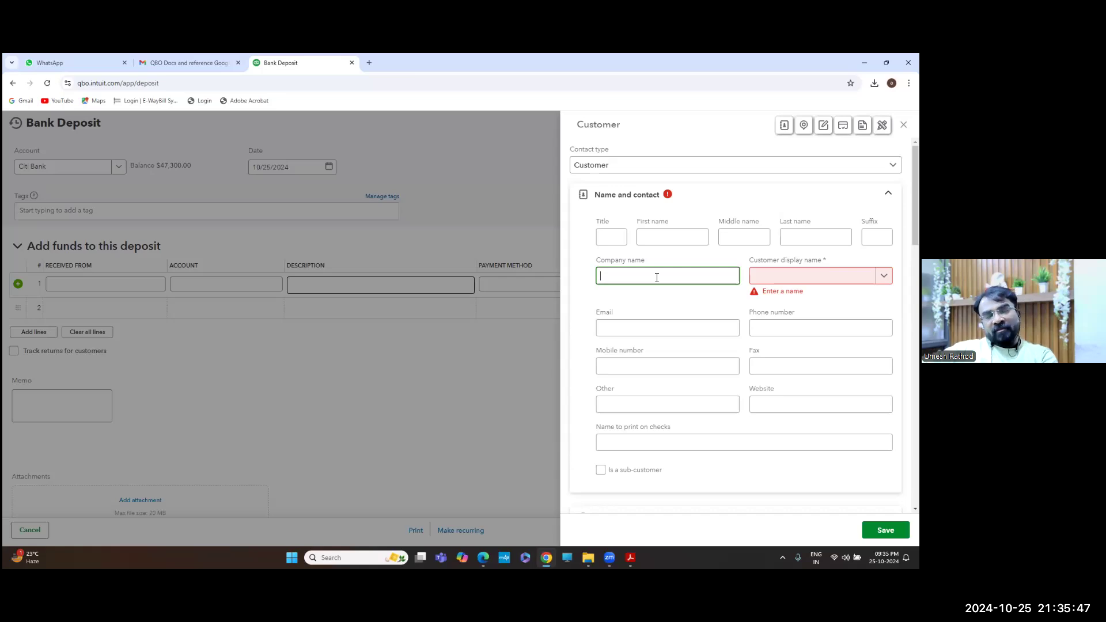
type("Dat")
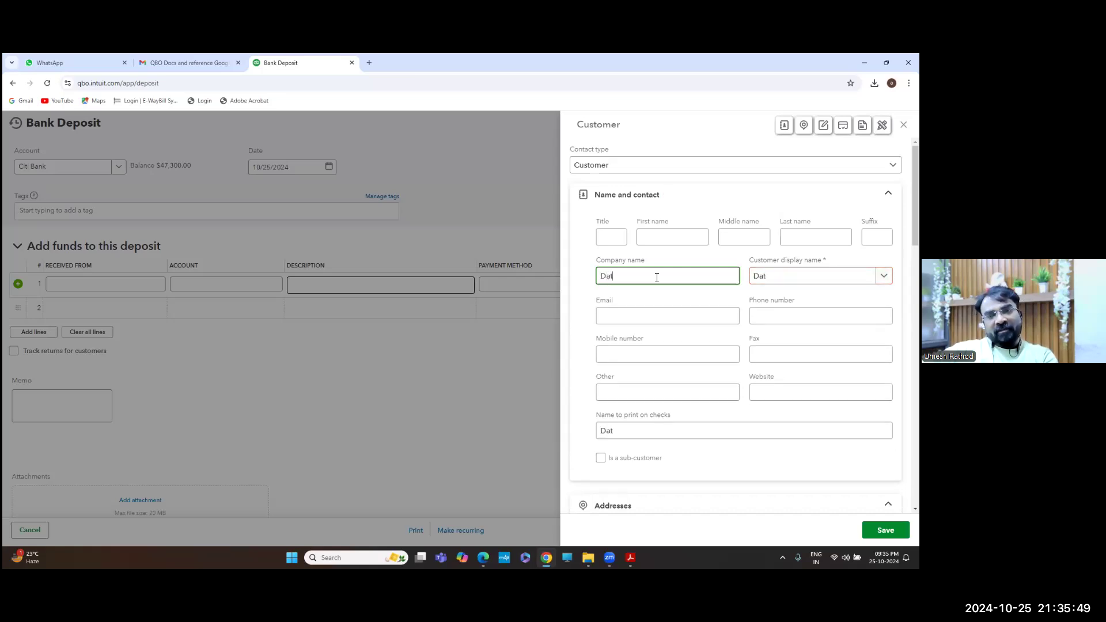
type("la")
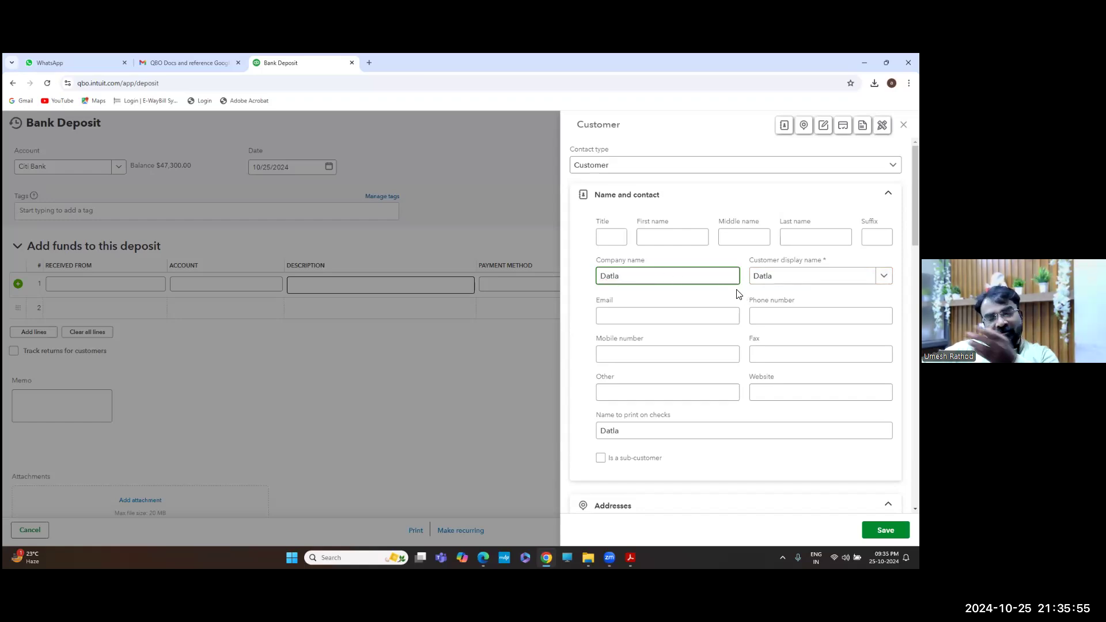
key("ctrl+a")
key("BackSpace")
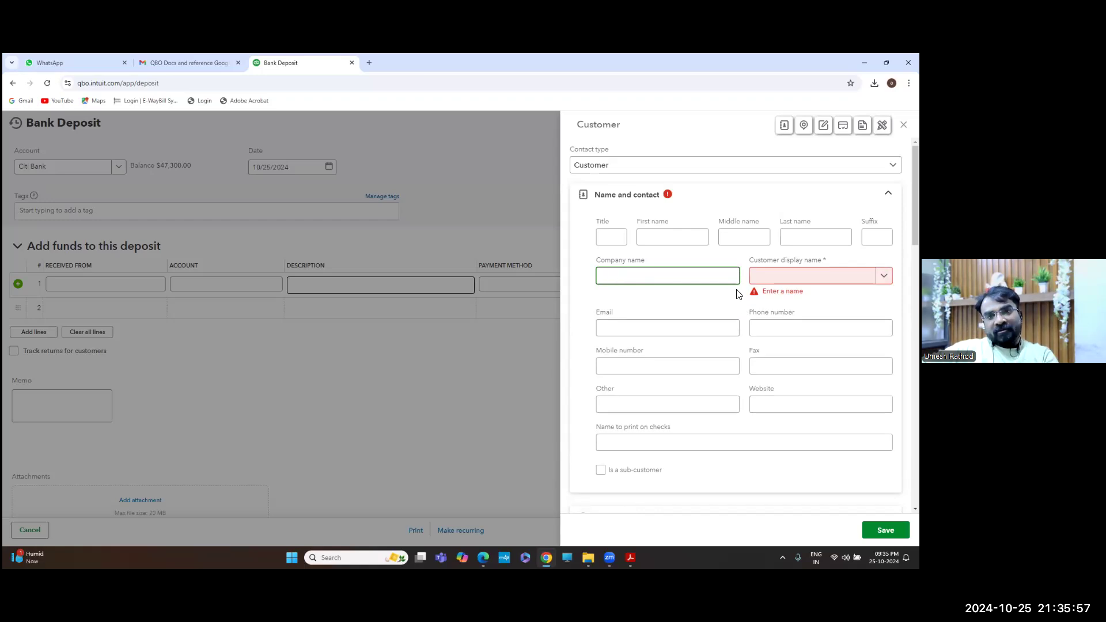
type("Tata Group")
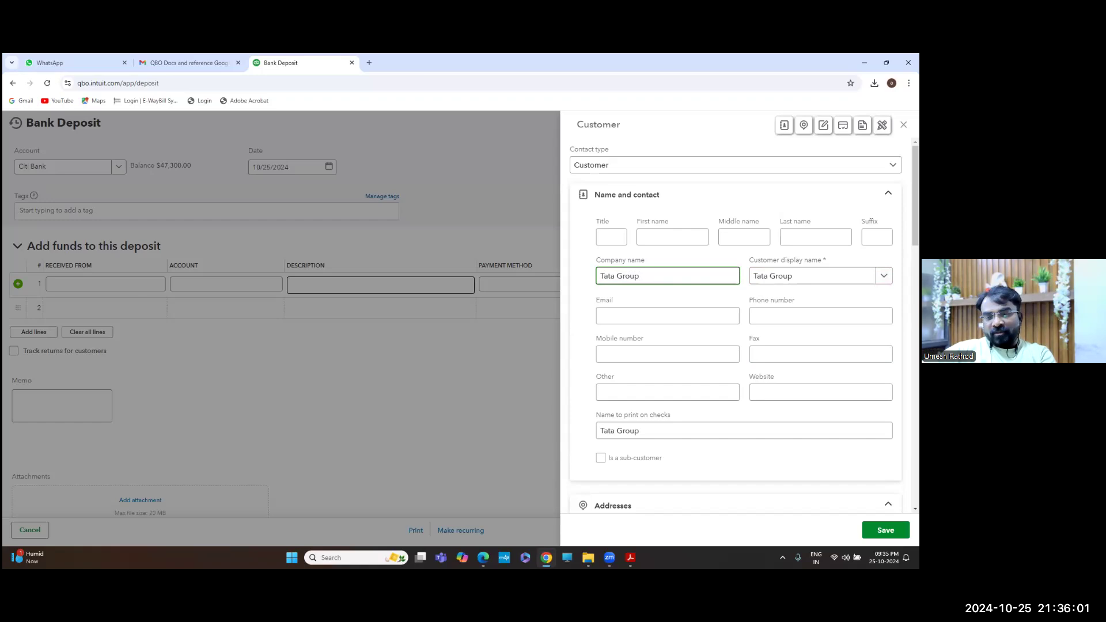
left_click(885, 530)
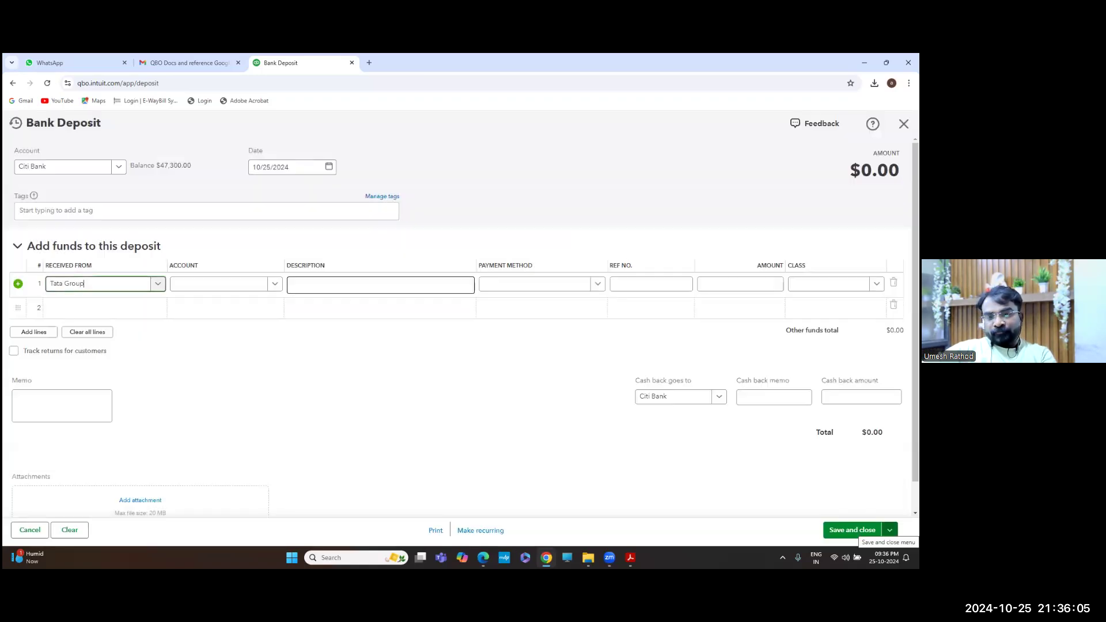
Post the first deposit line to the Revenue account
left_click(268, 287)
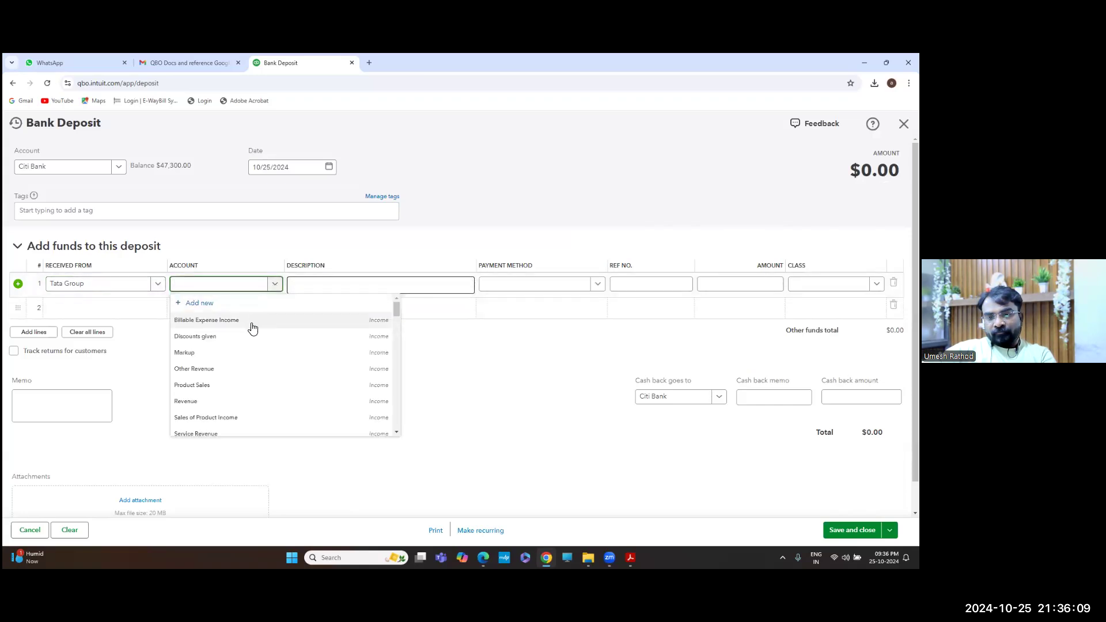
scroll(242, 370, "down", 1)
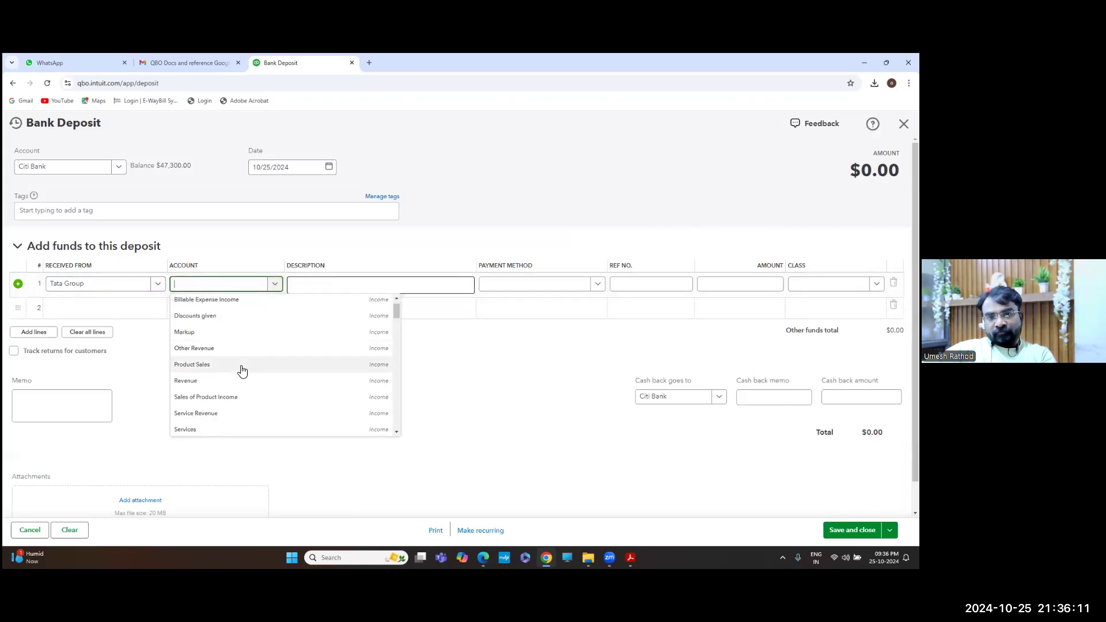
left_click(206, 383)
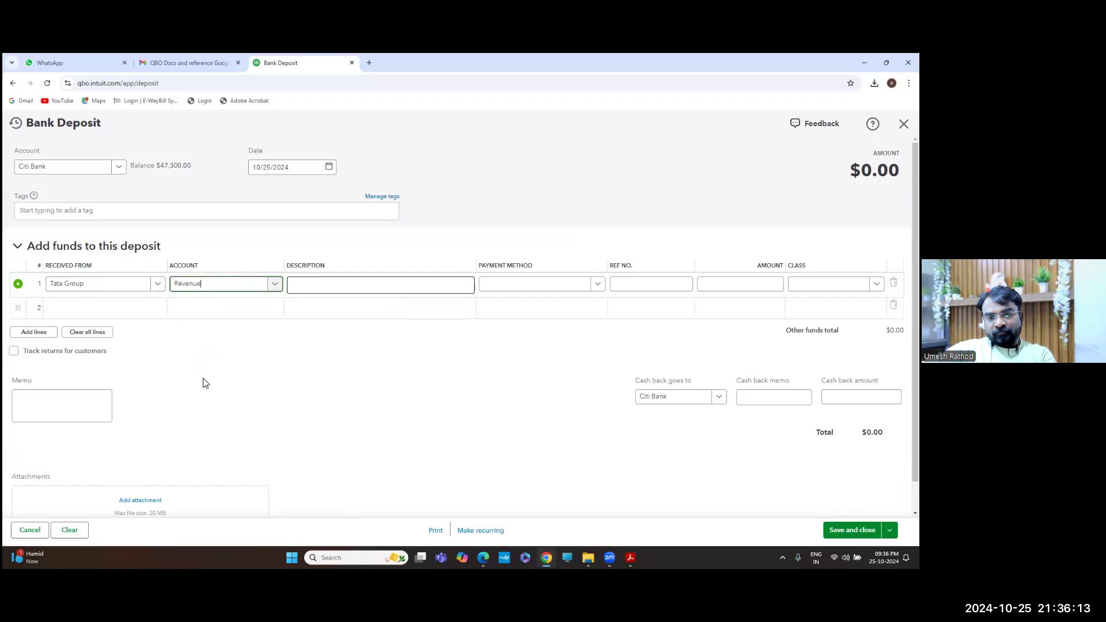
Browse the other account choices, then confirm Revenue as line 1's account
left_click(276, 287)
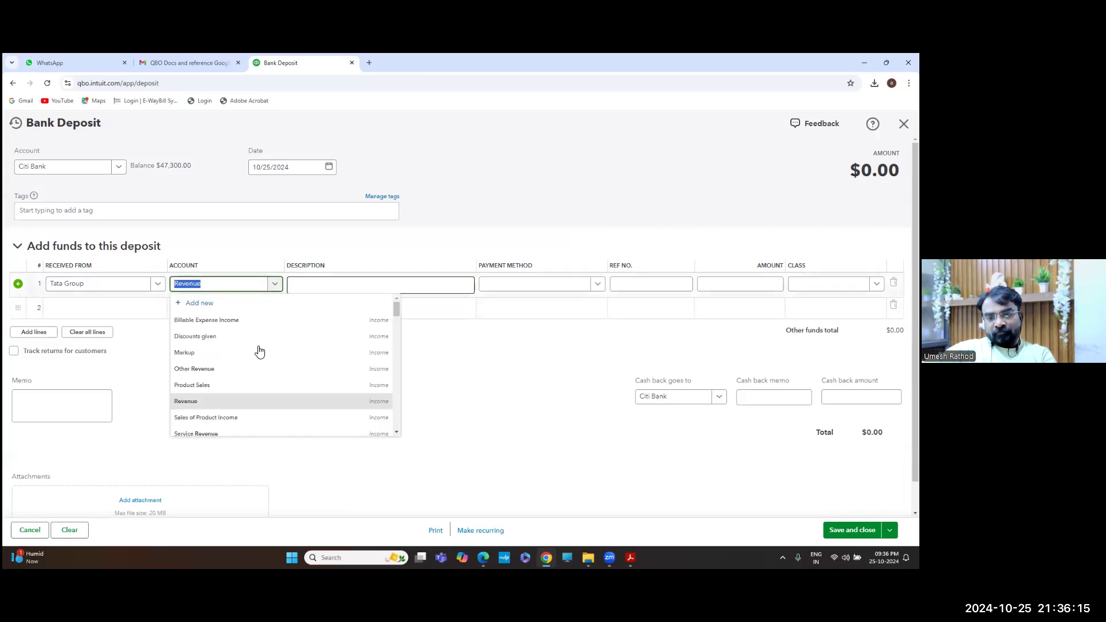
scroll(257, 353, "down", 3)
scroll(258, 357, "down", 10)
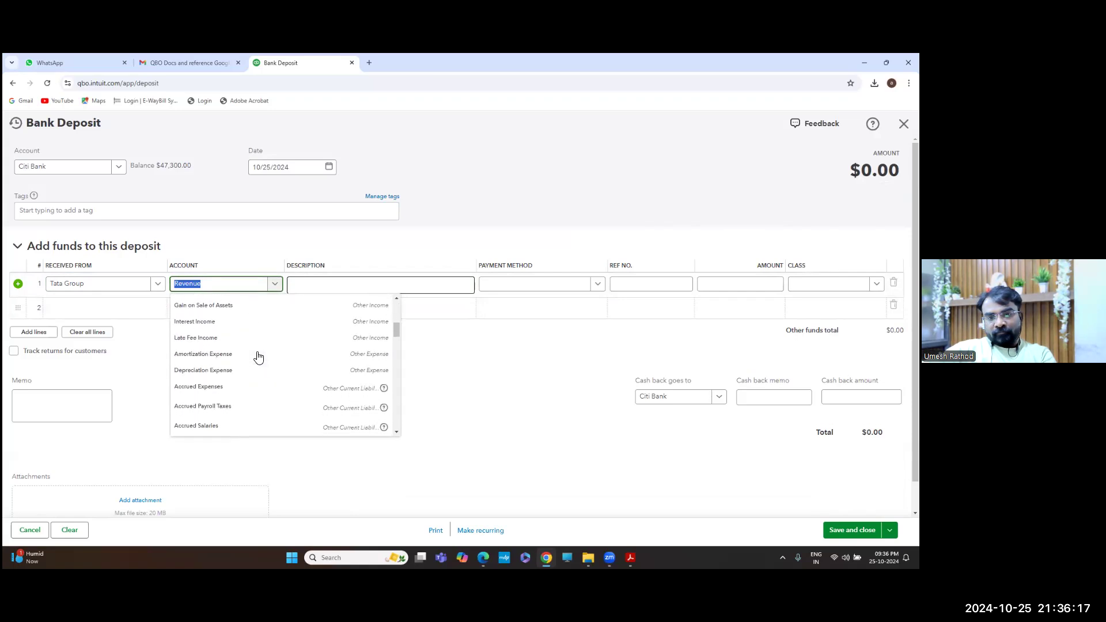
scroll(258, 357, "down", 8)
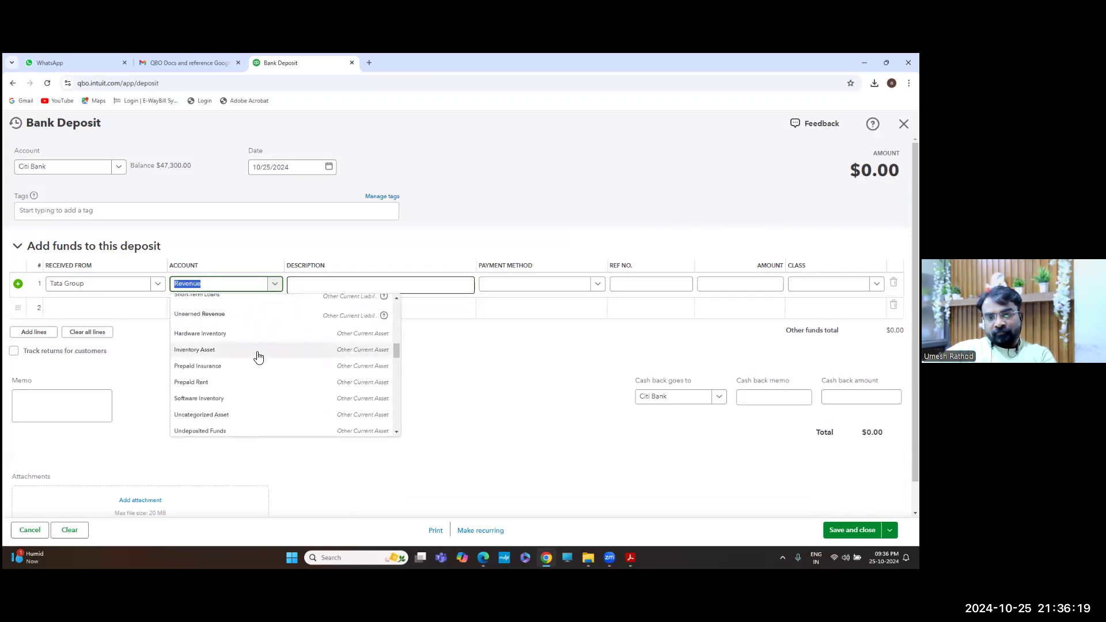
scroll(258, 357, "down", 6)
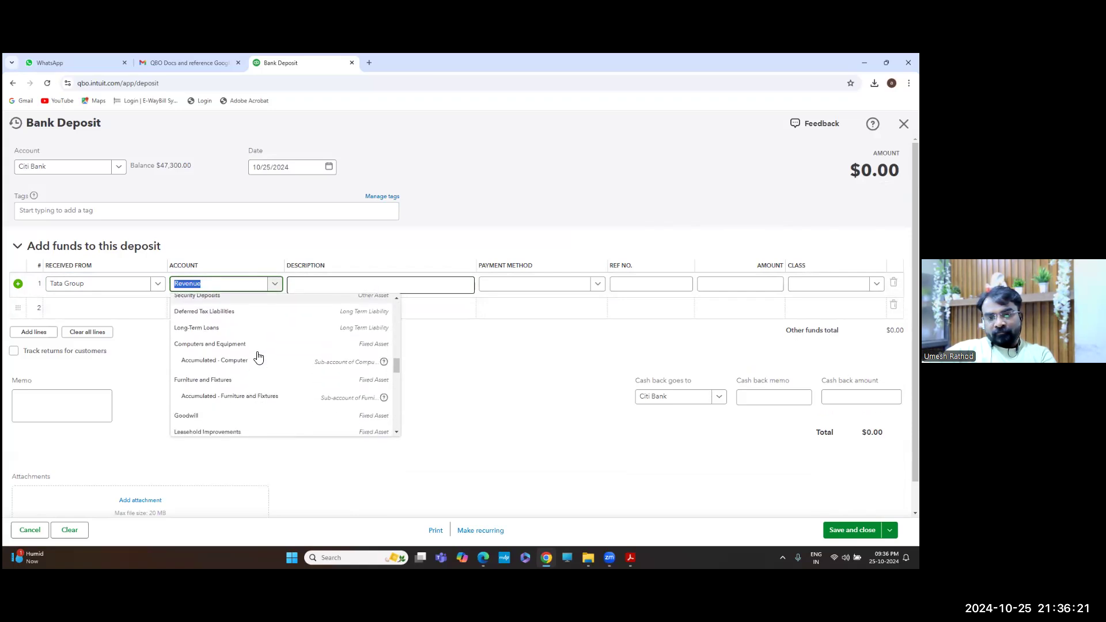
scroll(258, 357, "down", 4)
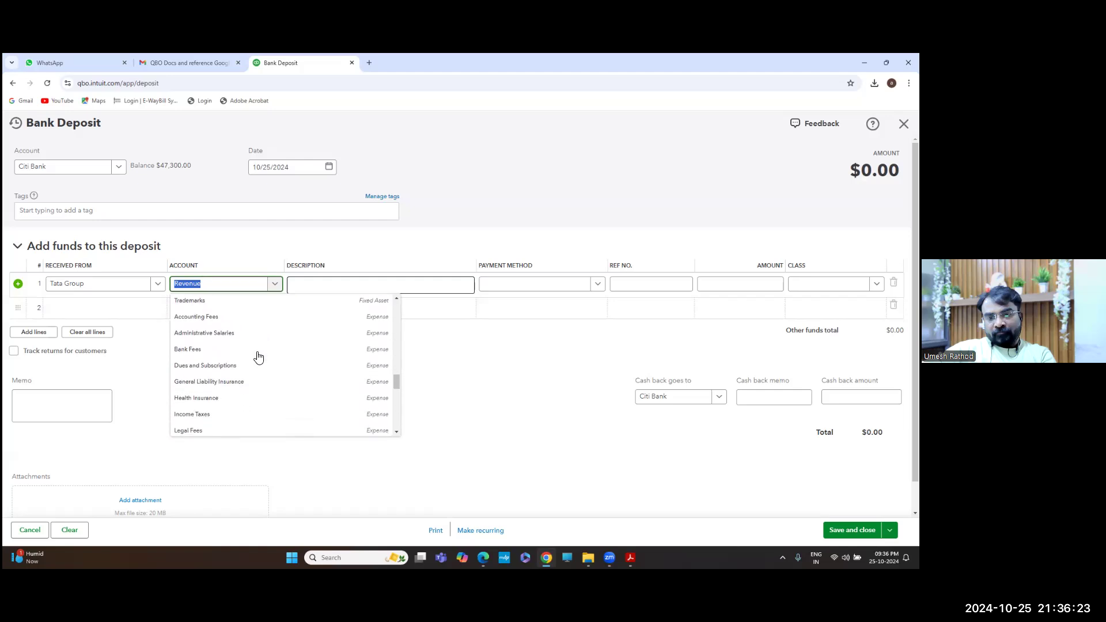
scroll(258, 357, "down", 5)
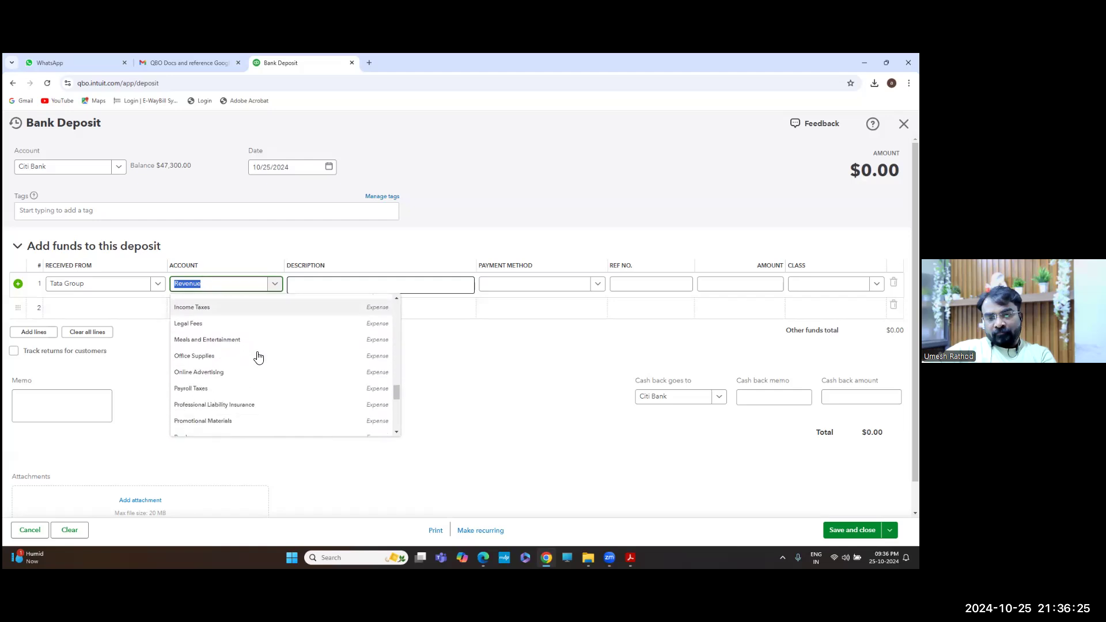
scroll(258, 357, "down", 5)
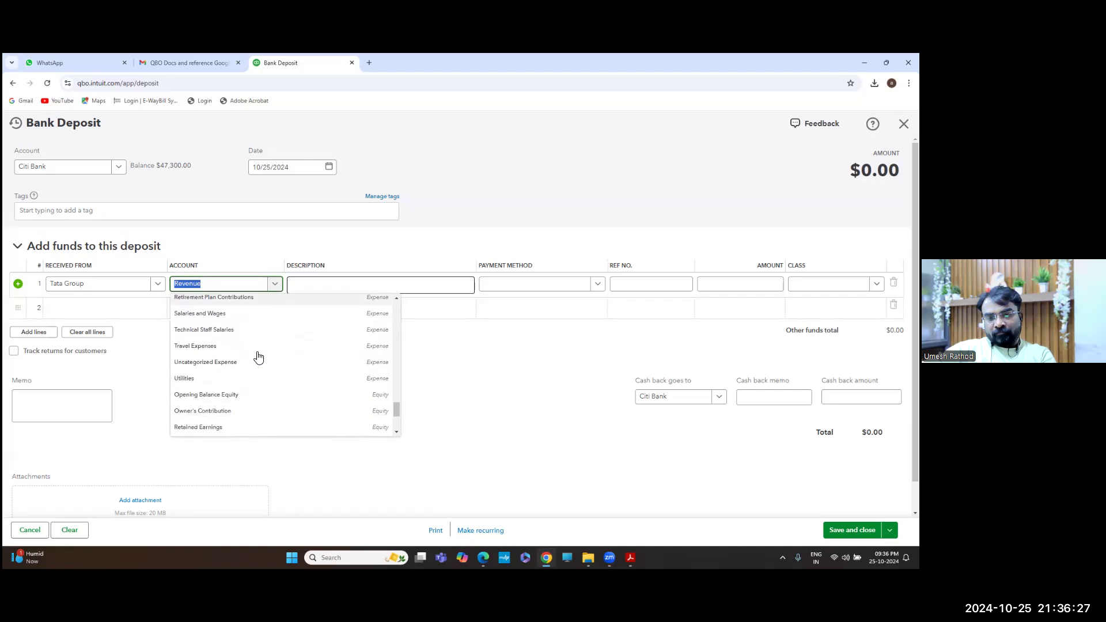
scroll(258, 357, "up", 15)
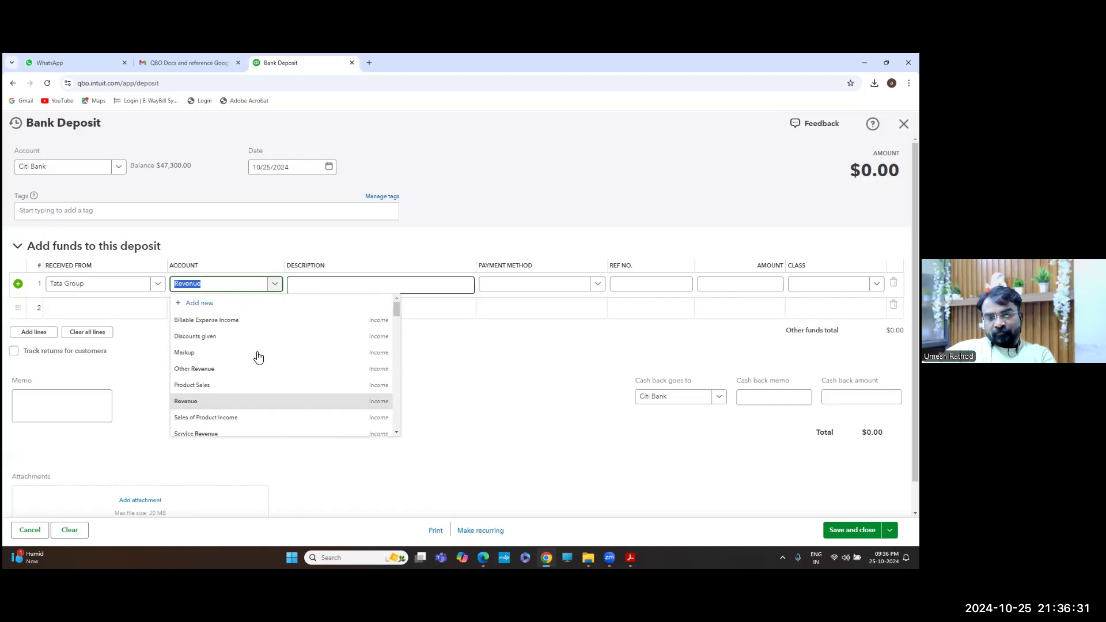
type("DIRE")
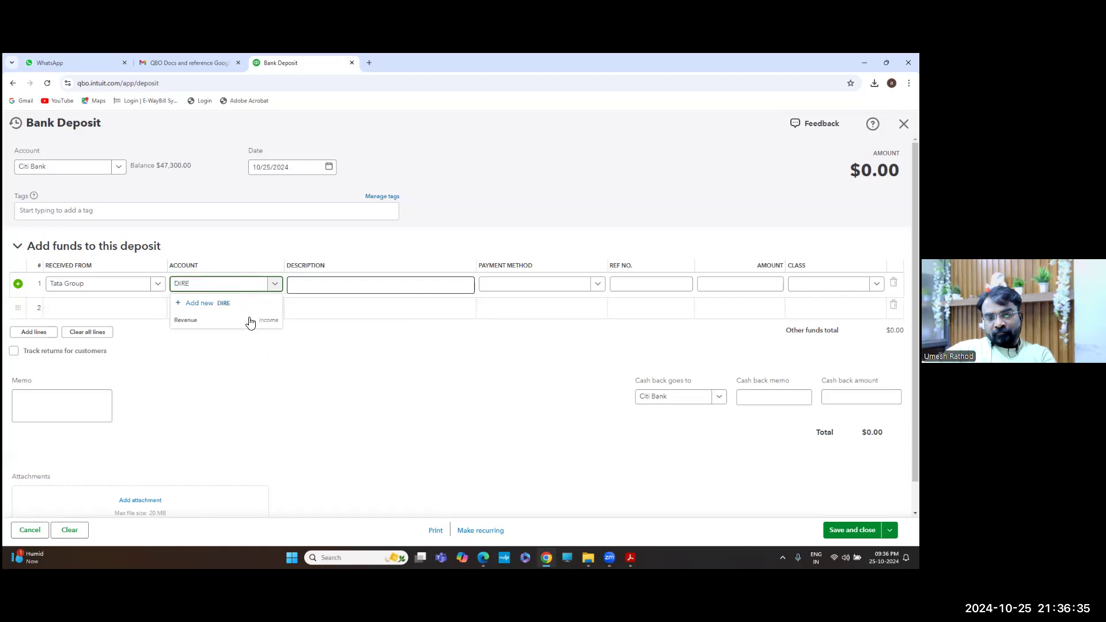
left_click(248, 321)
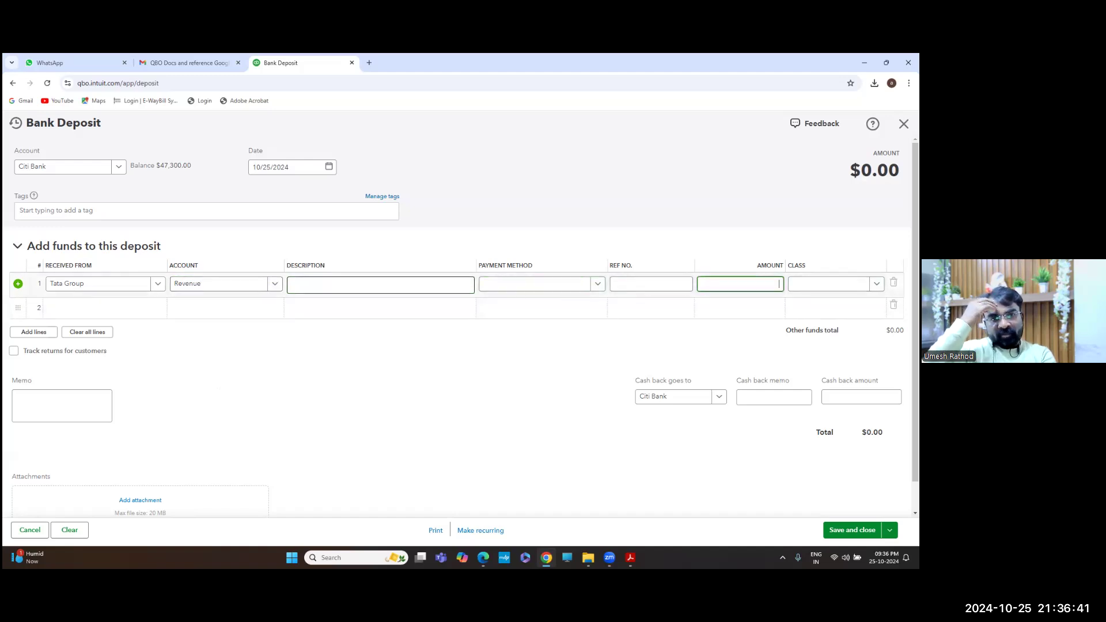
key("alt+Tab")
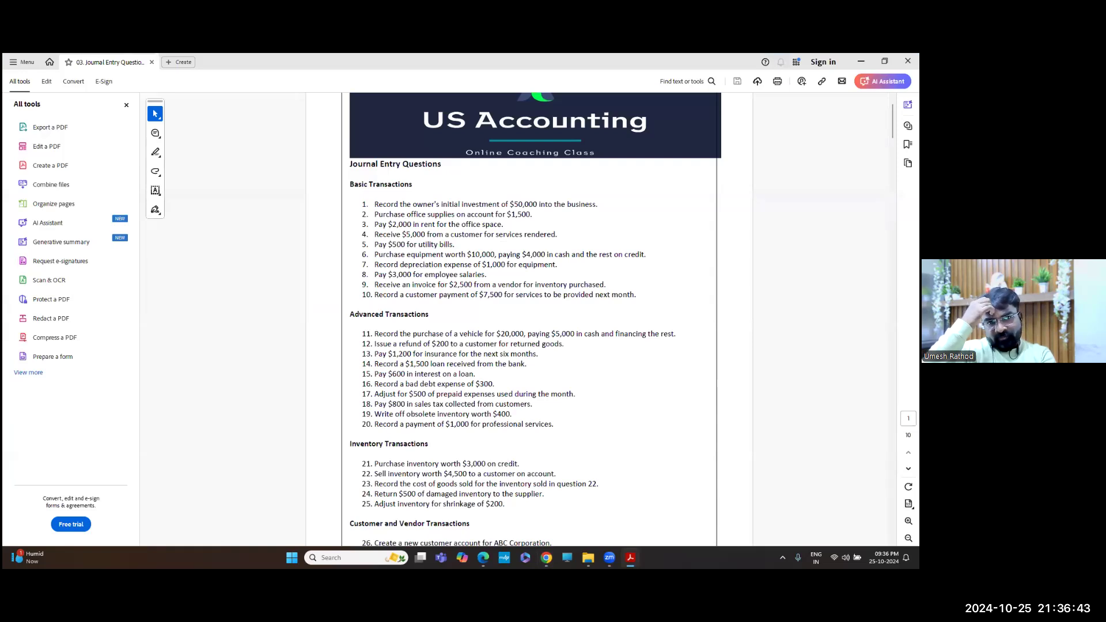
Consult the Journal Entry Questions PDF and reopen line 1's account choices on the deposit
key("alt+Tab")
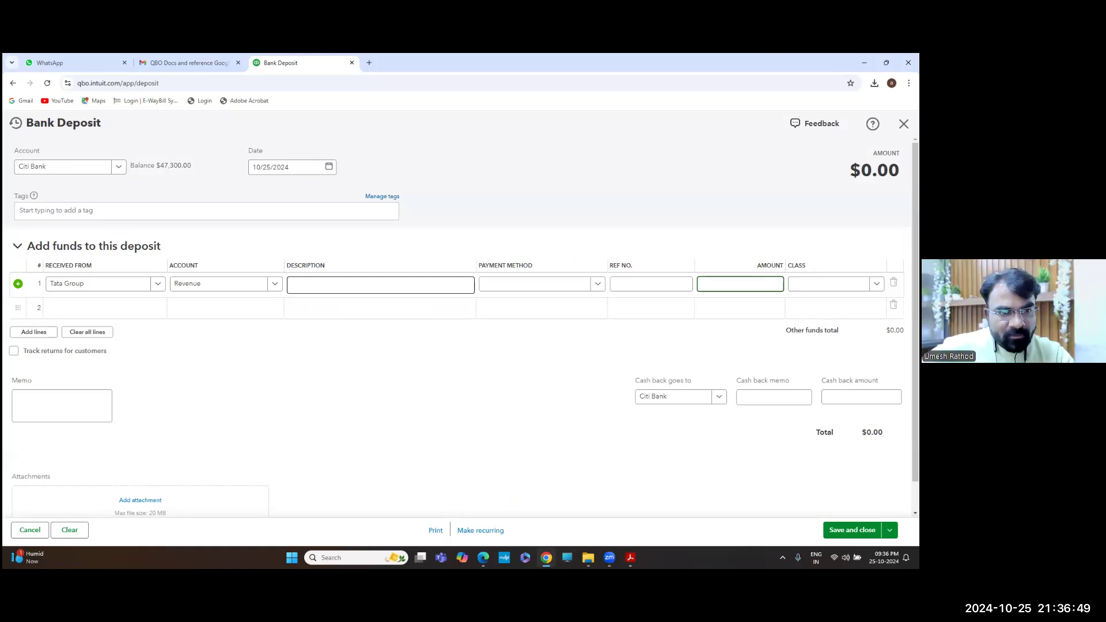
key("alt+Tab")
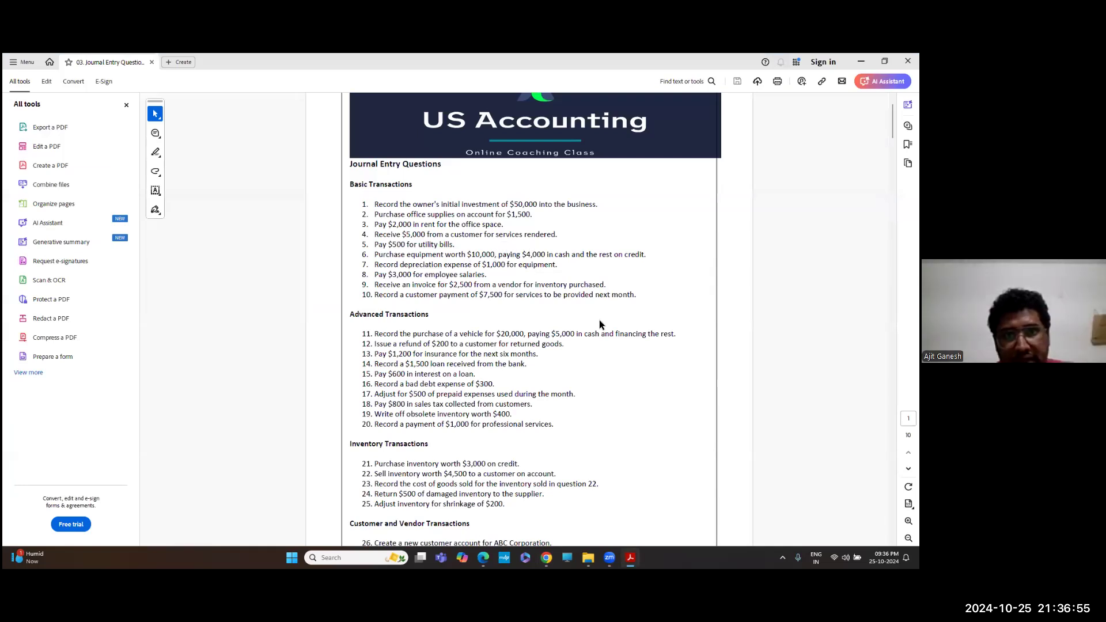
key("alt+Tab")
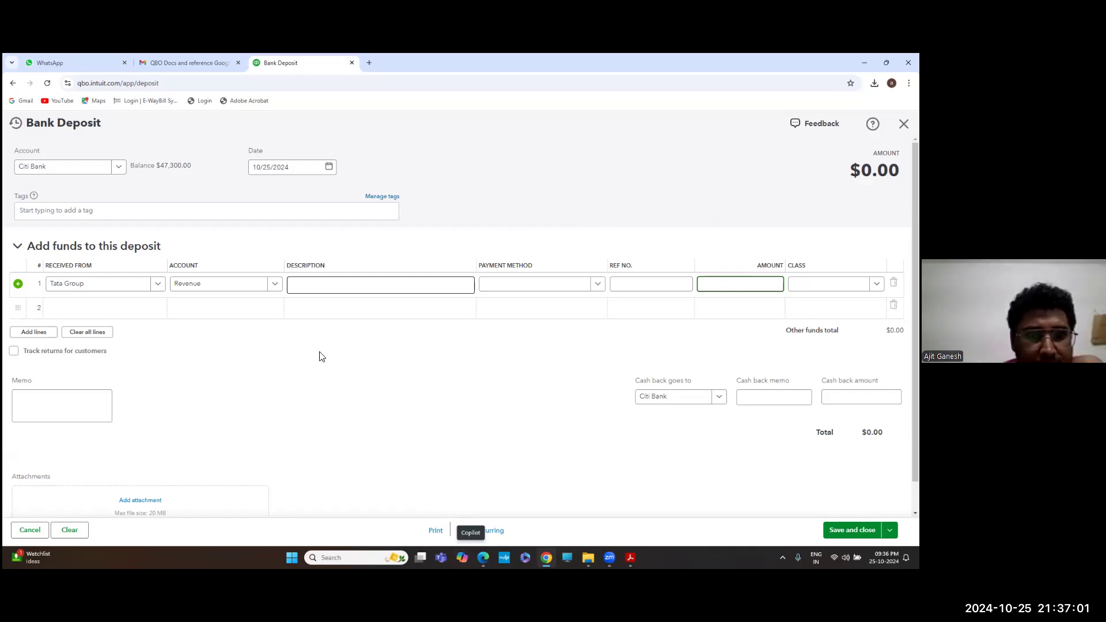
left_click(274, 285)
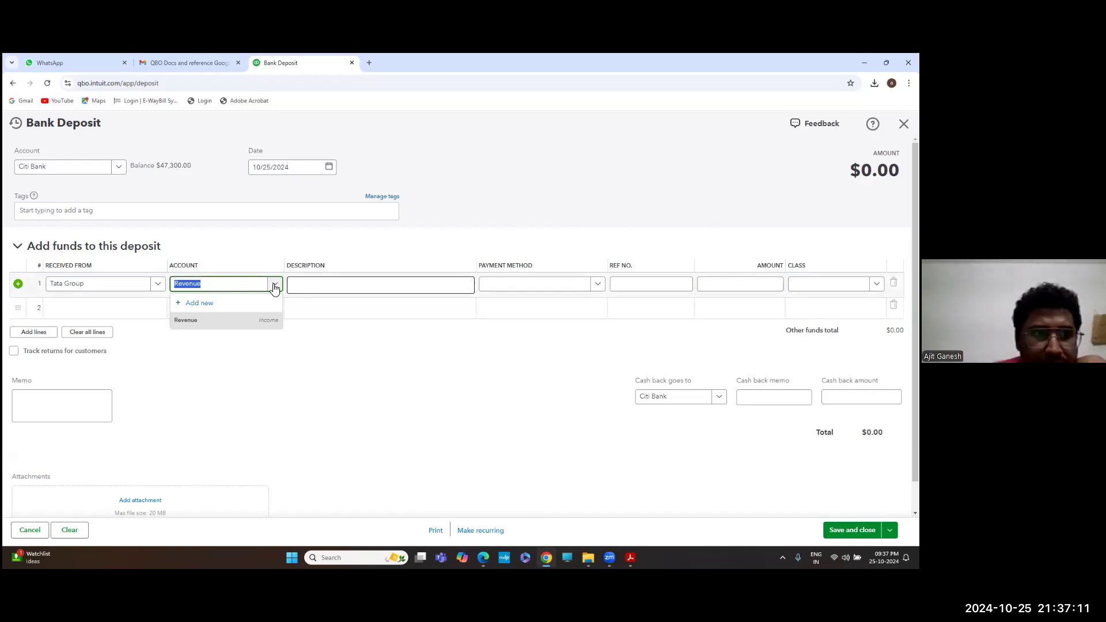
Replace Revenue with Service Revenue as line 1's deposit account
key("BackSpace")
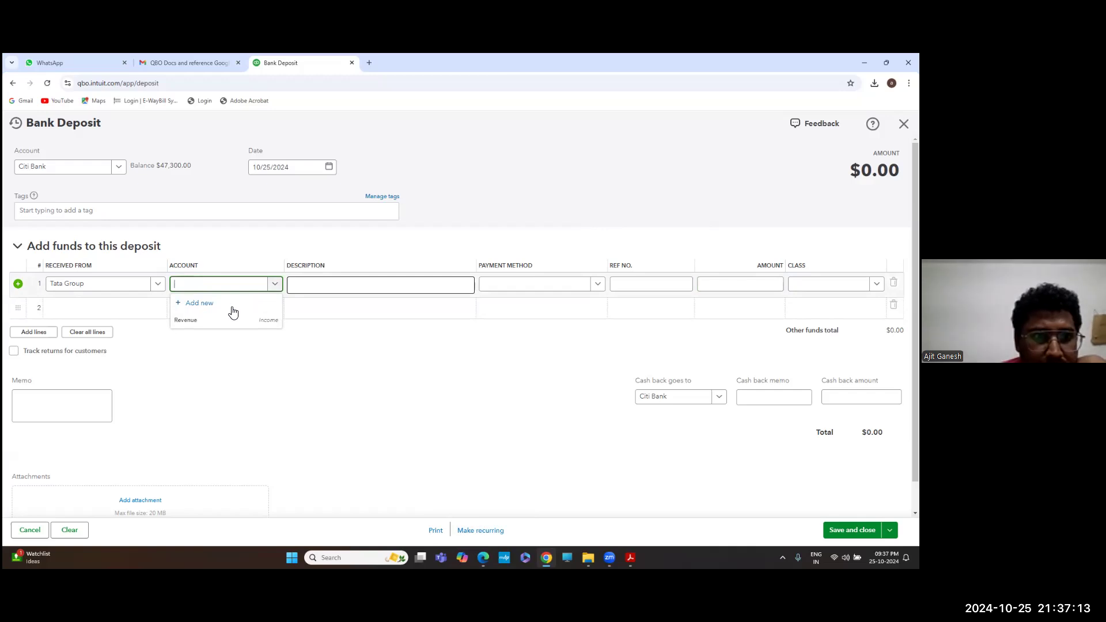
scroll(240, 344, "down", 3)
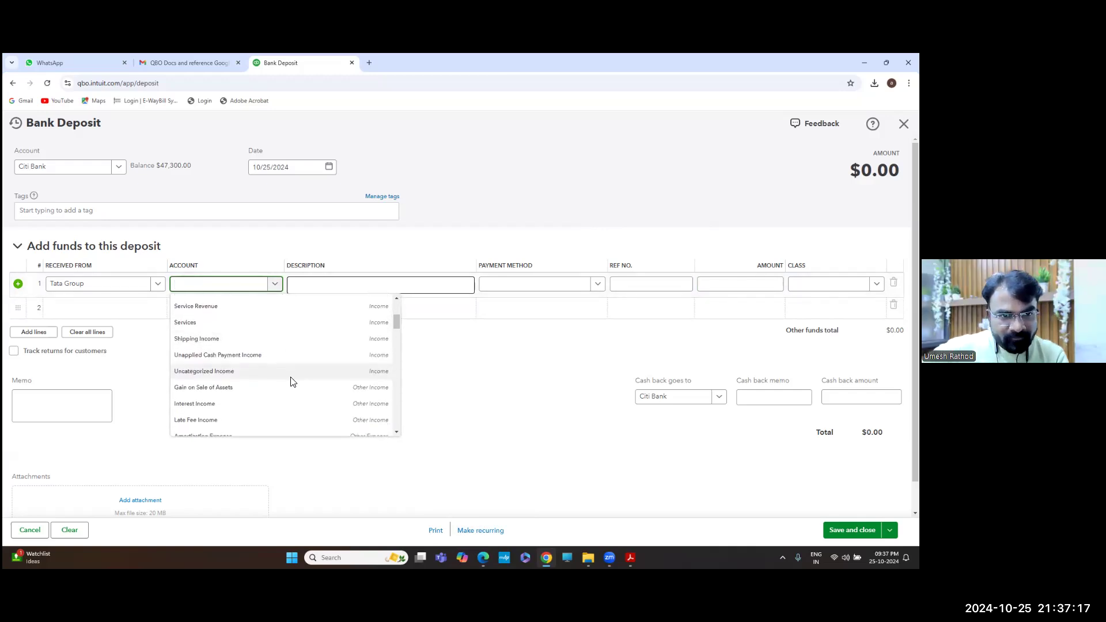
scroll(306, 353, "down", 2)
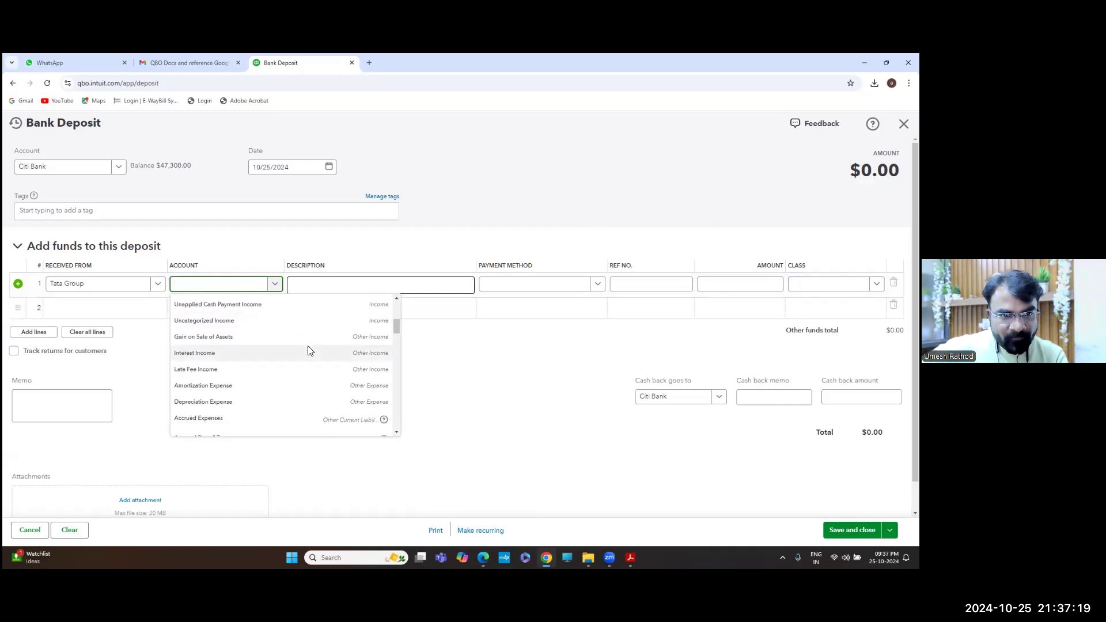
scroll(309, 350, "up", 1)
scroll(309, 351, "up", 6)
scroll(310, 350, "up", 1)
scroll(309, 351, "up", 1)
scroll(308, 350, "down", 2)
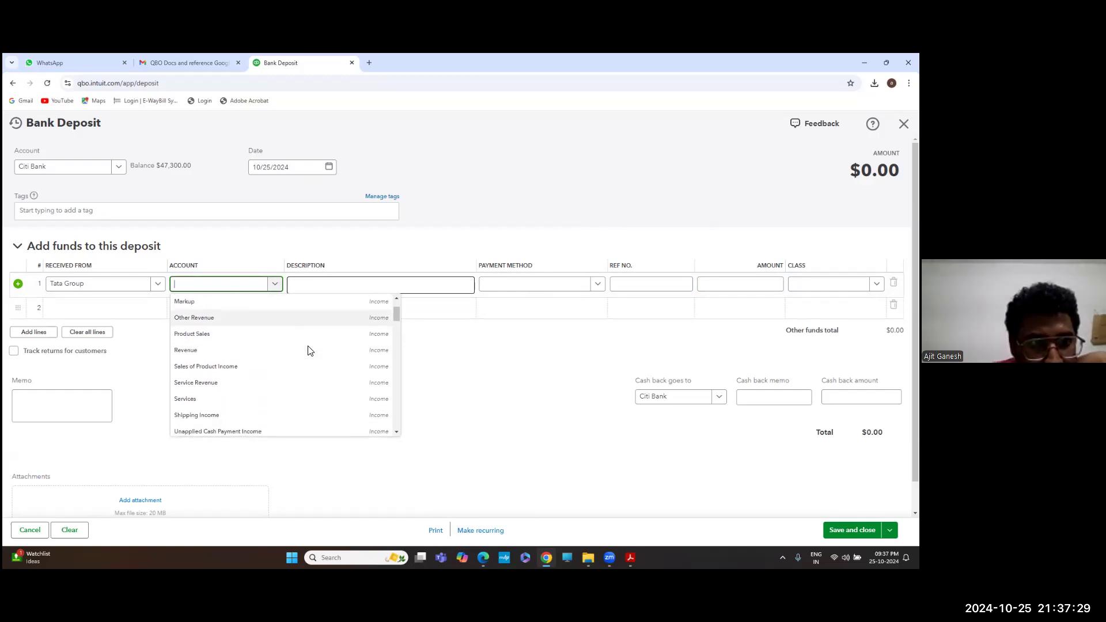
scroll(306, 348, "up", 4)
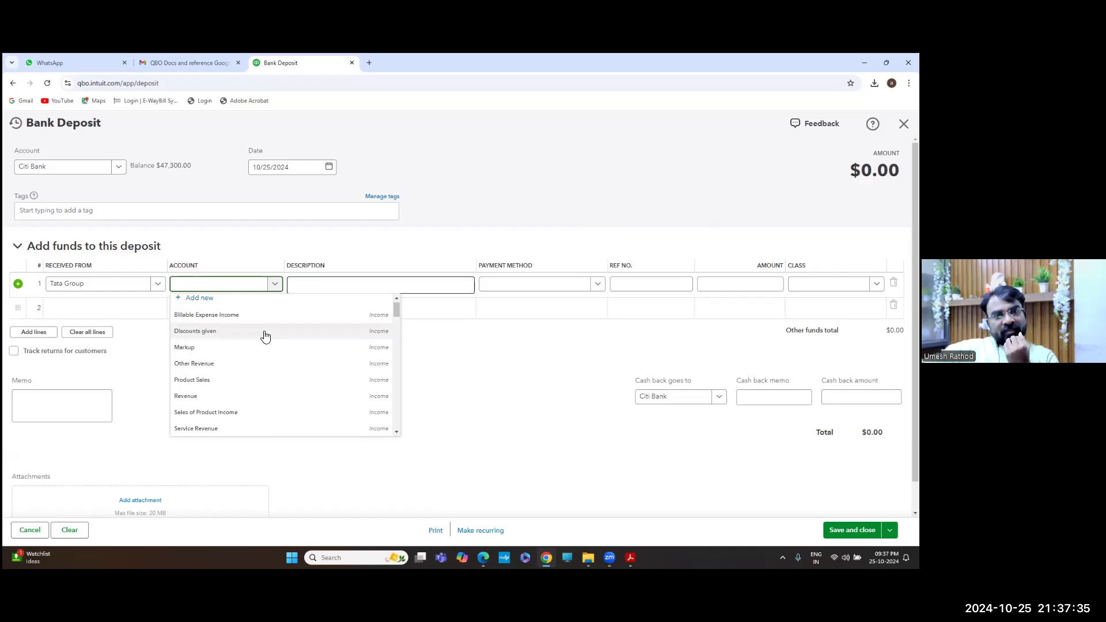
left_click(258, 431)
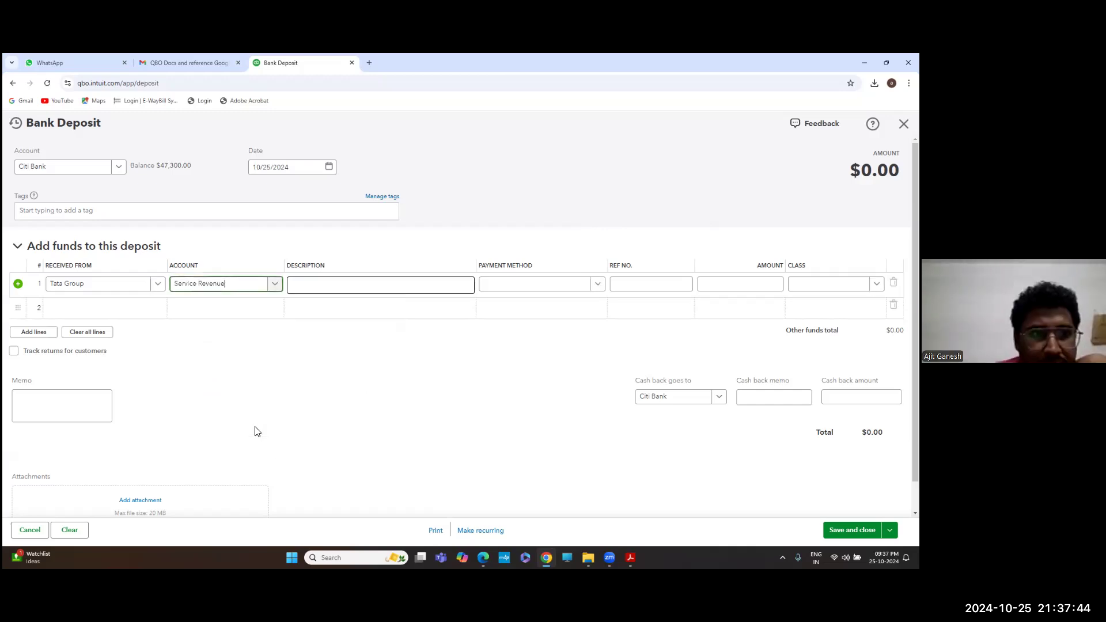
Record the Tata Group deposit line as paid by Check for 5000
left_click(597, 285)
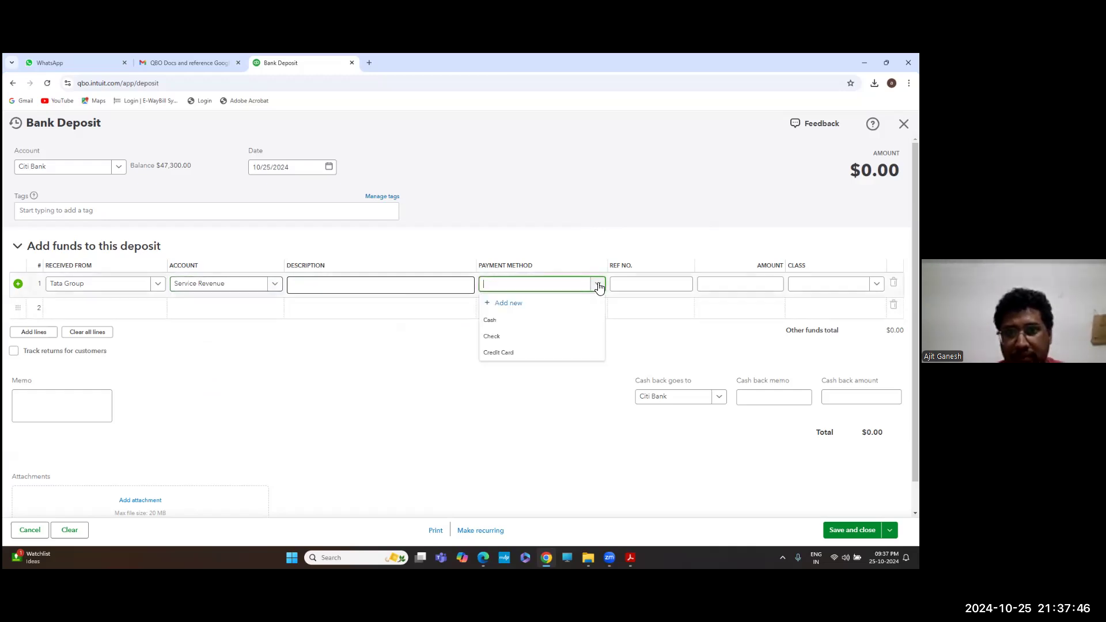
left_click(514, 336)
left_click(727, 286)
key("alt+Tab")
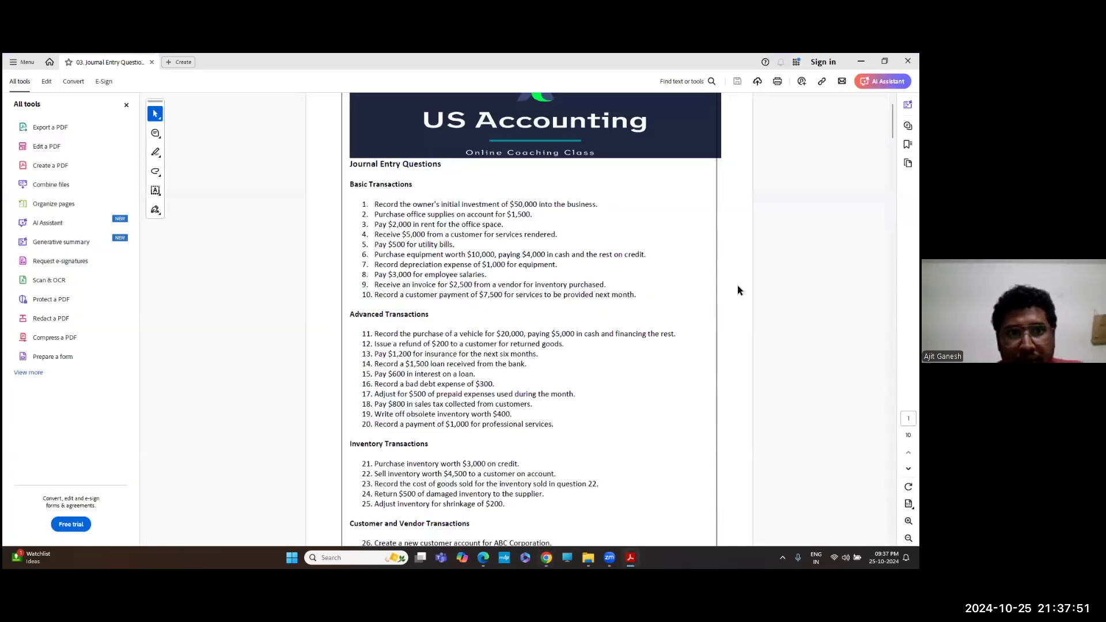
key("alt+Tab")
type("5000")
key("Tab")
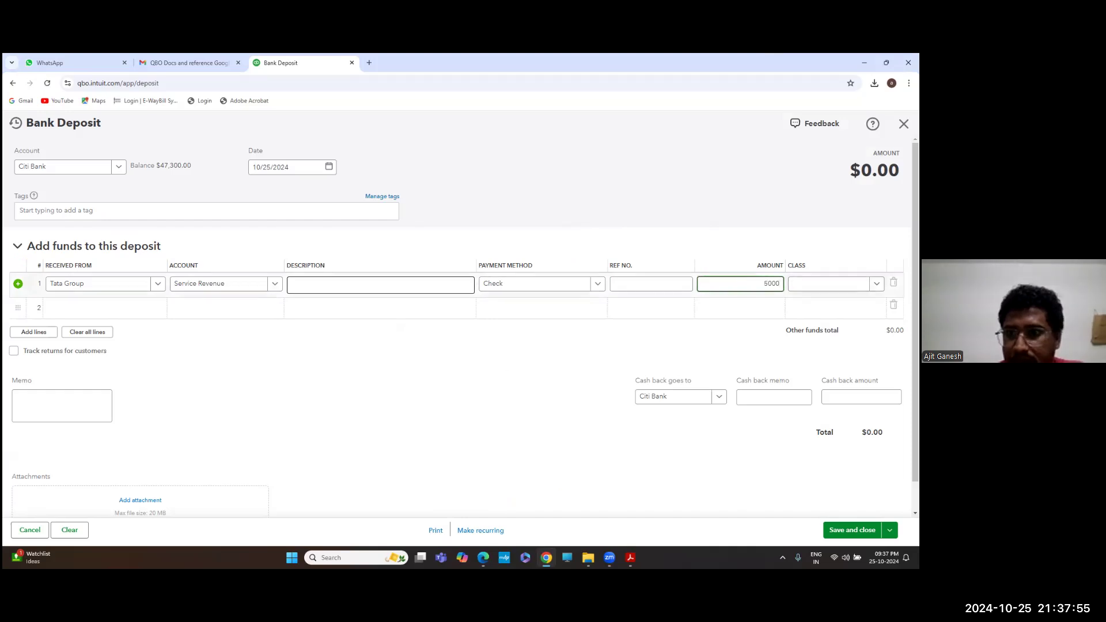
Assign the Developement class to the line and save the deposit
left_click(835, 284)
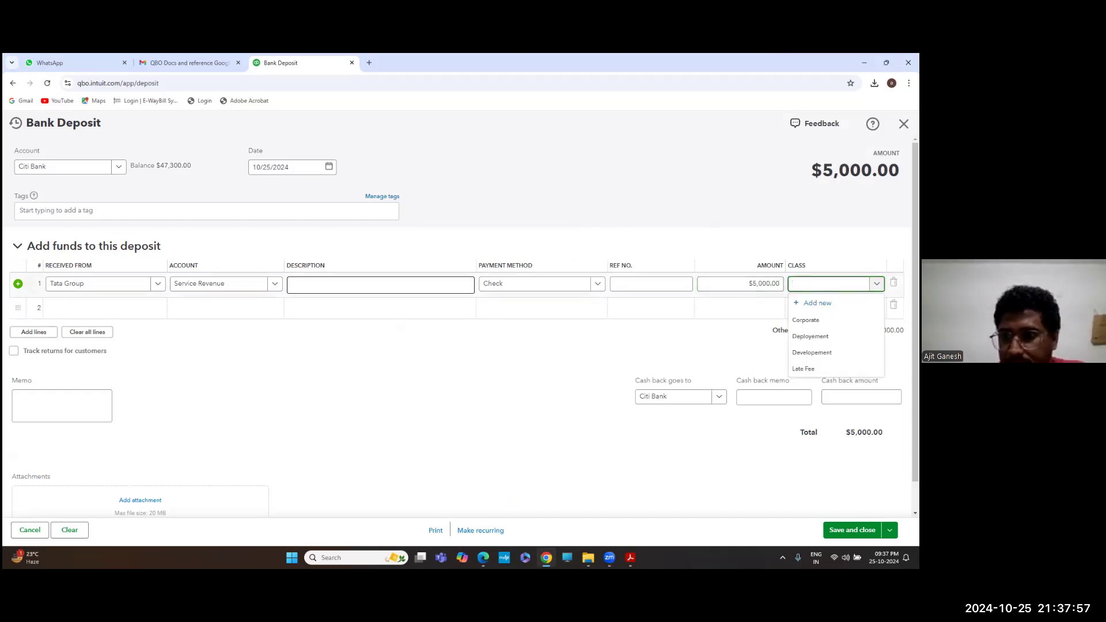
key("Return")
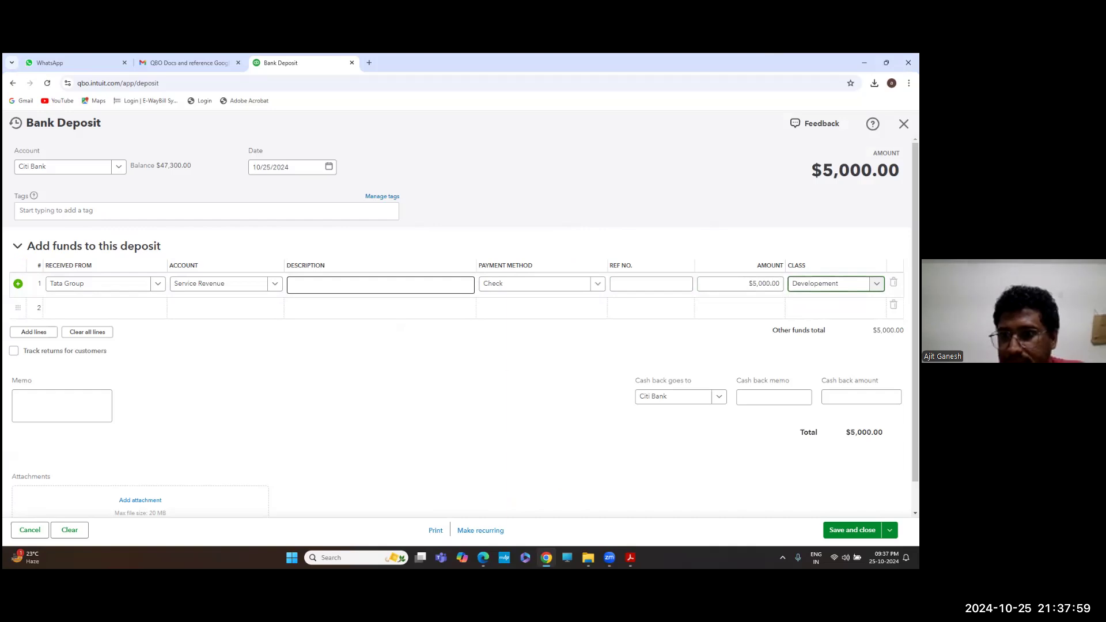
scroll(455, 317, "down", 1)
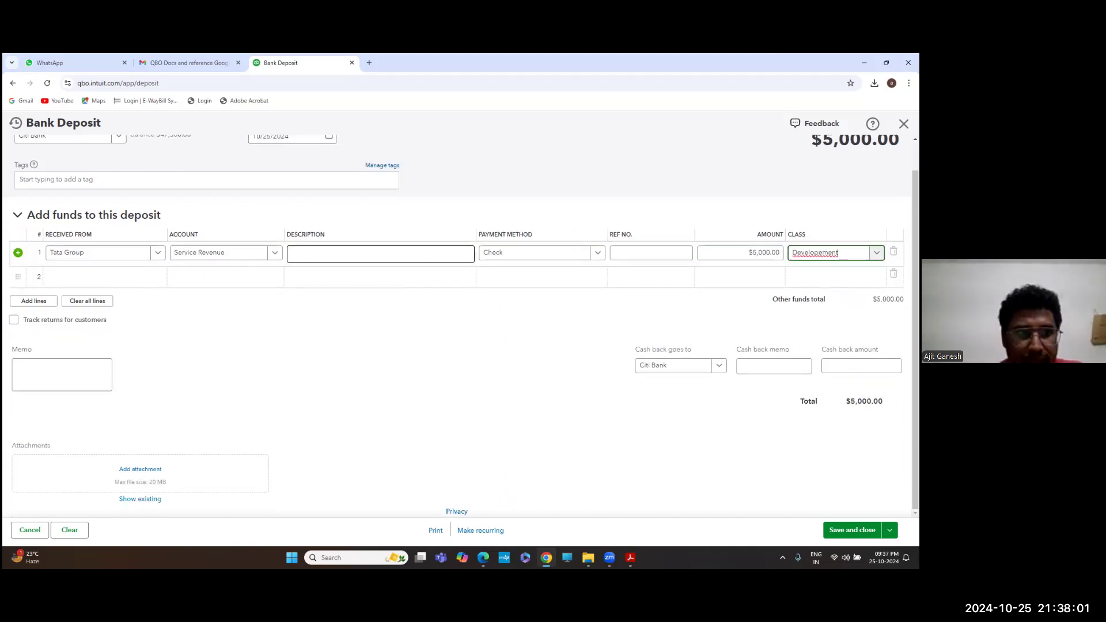
left_click(852, 530)
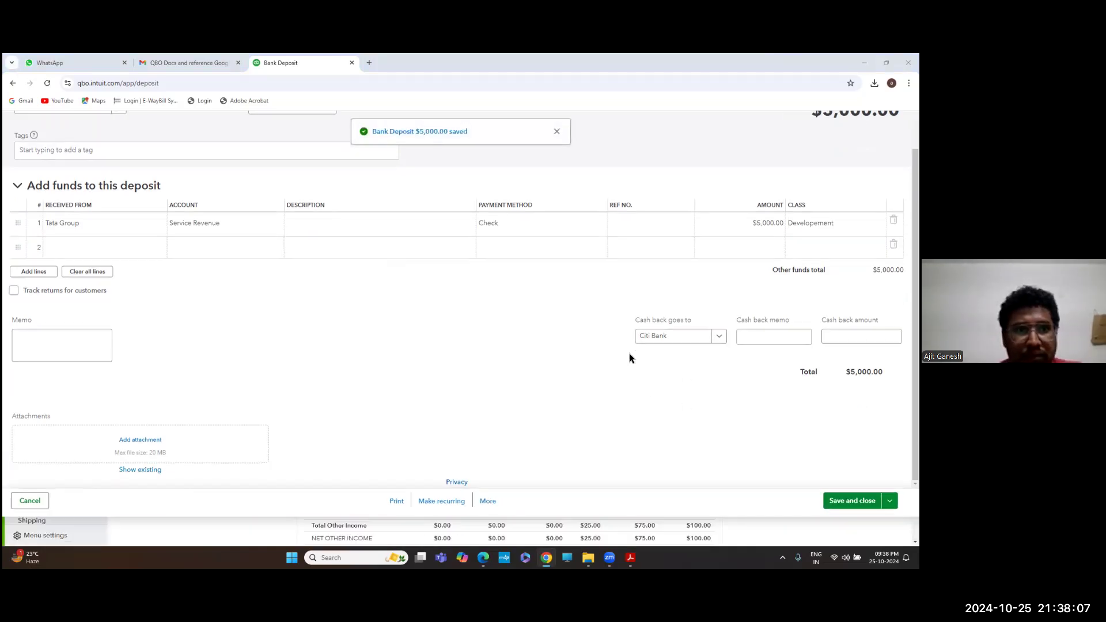
key("alt+Tab")
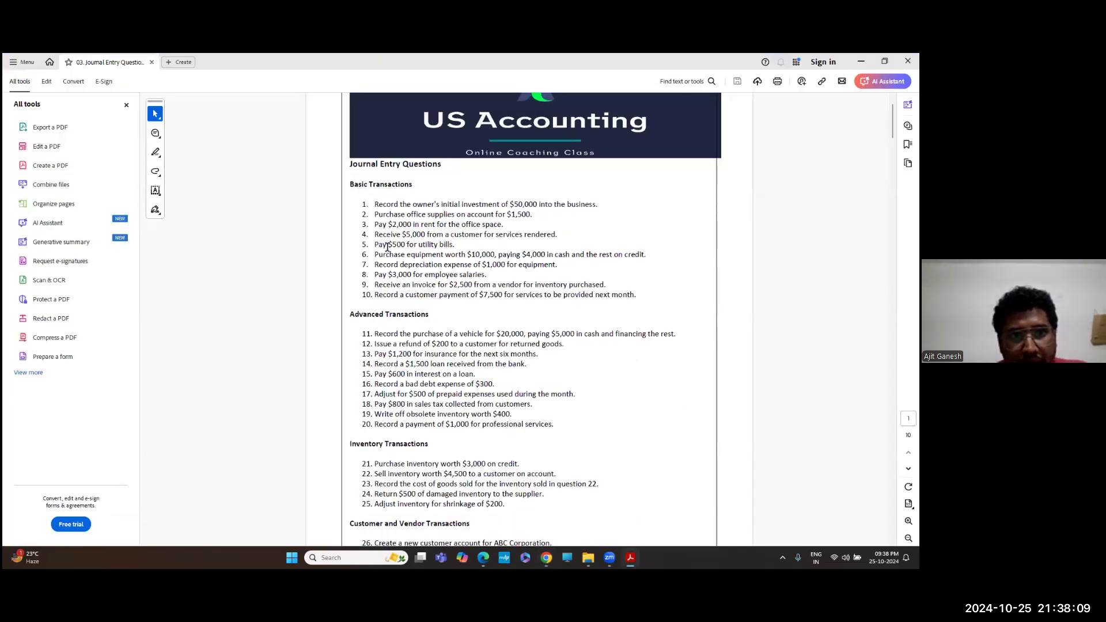
Return to QuickBooks and open a new Citi Bank expense form
key("alt+Tab")
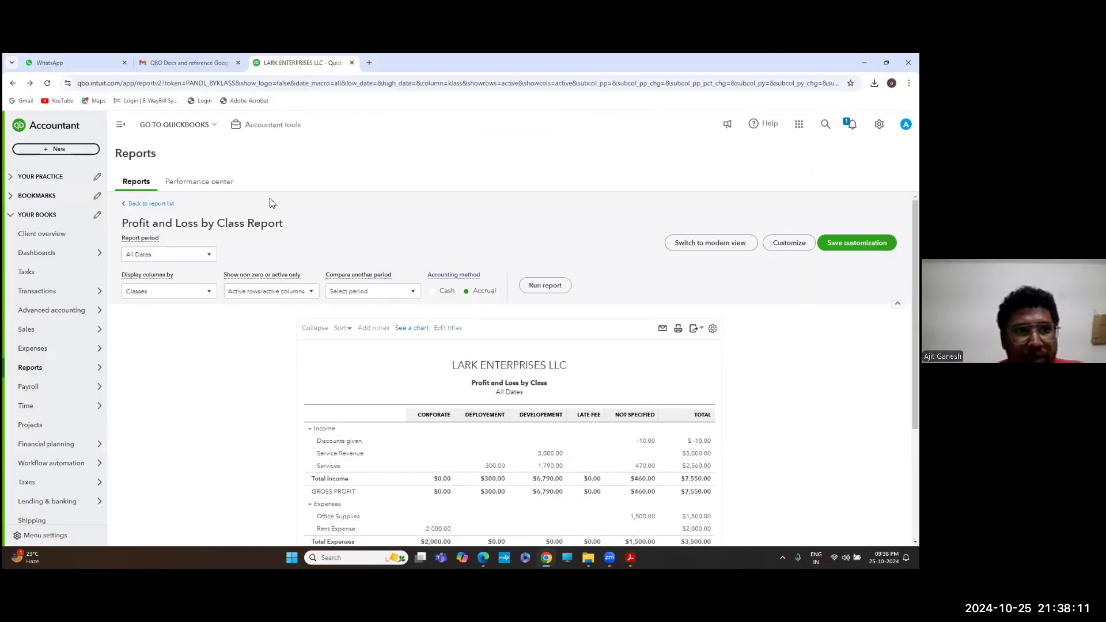
left_click(83, 151)
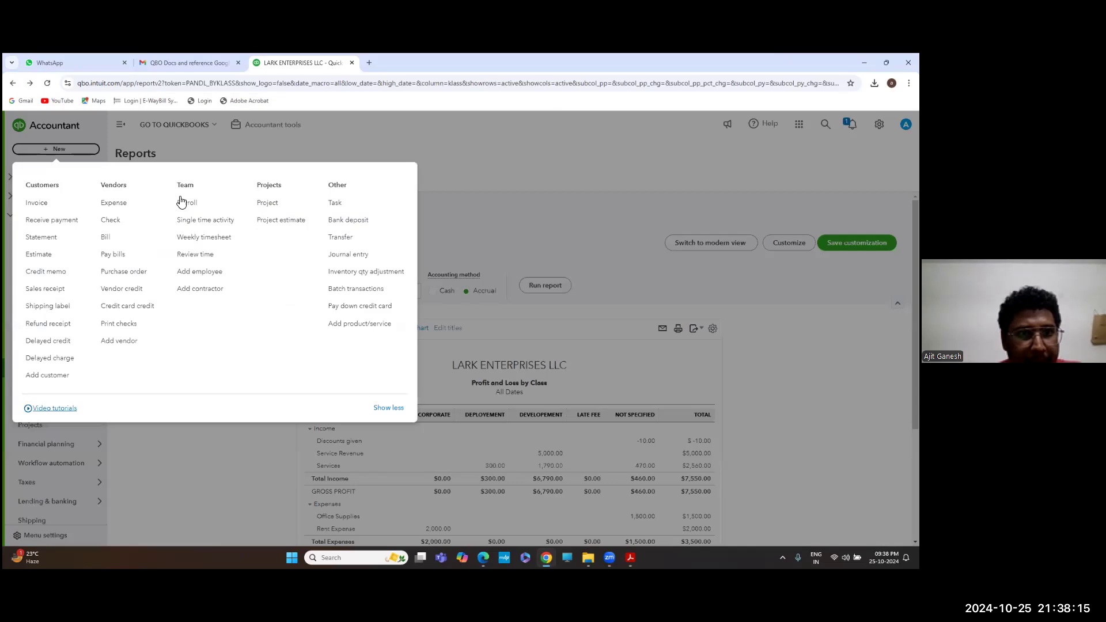
left_click(113, 204)
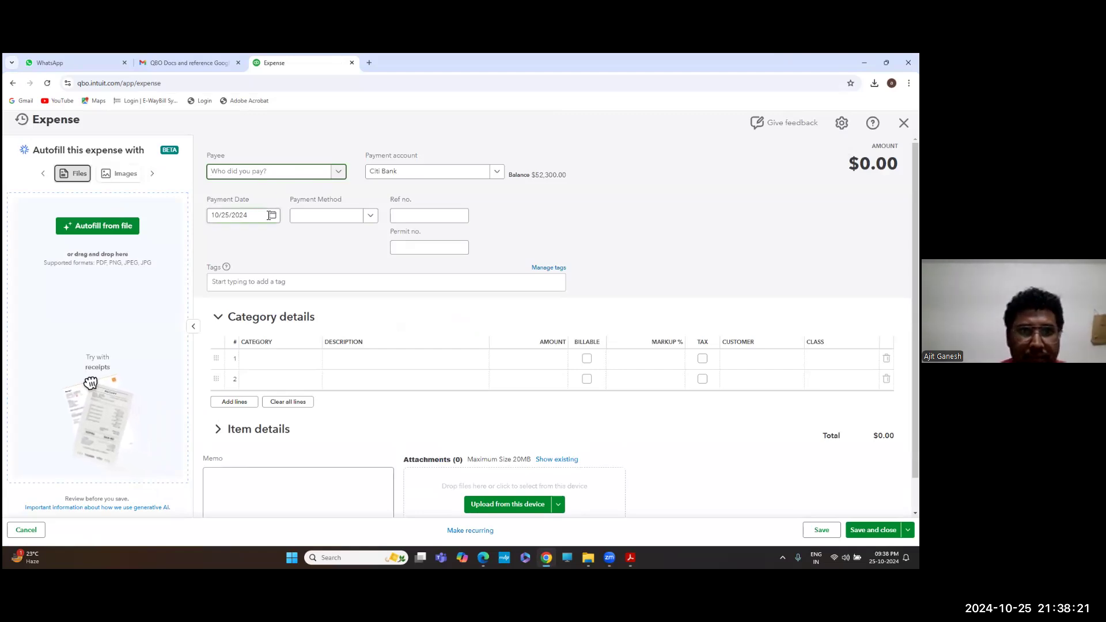
Set line 1's category to Utilities and fill in its amount
left_click(294, 360)
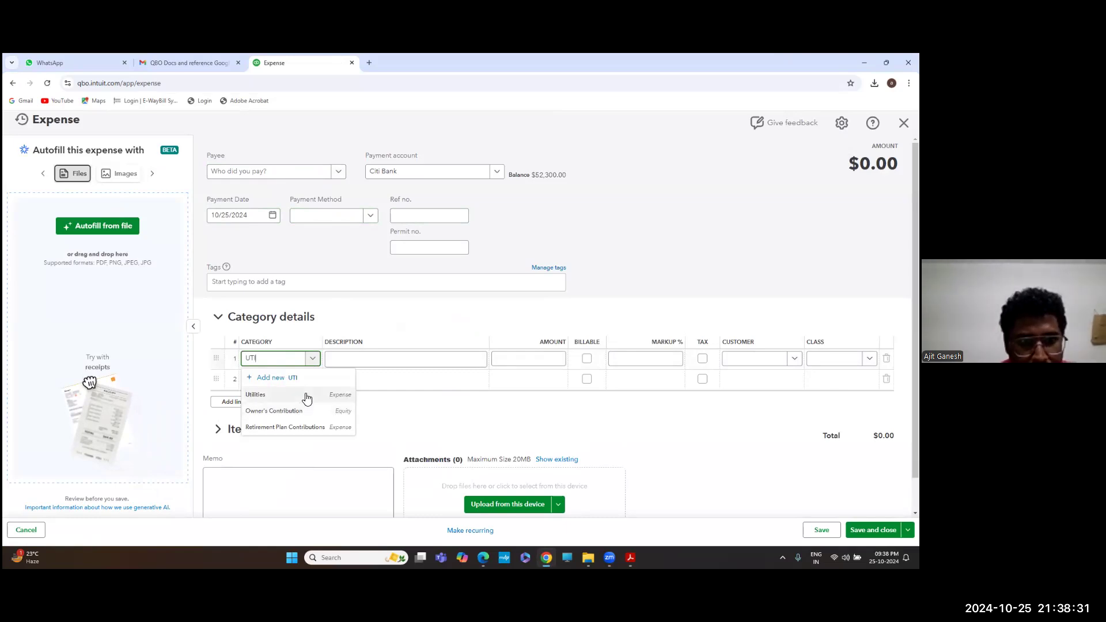
left_click(306, 396)
left_click(465, 360)
left_click(548, 358)
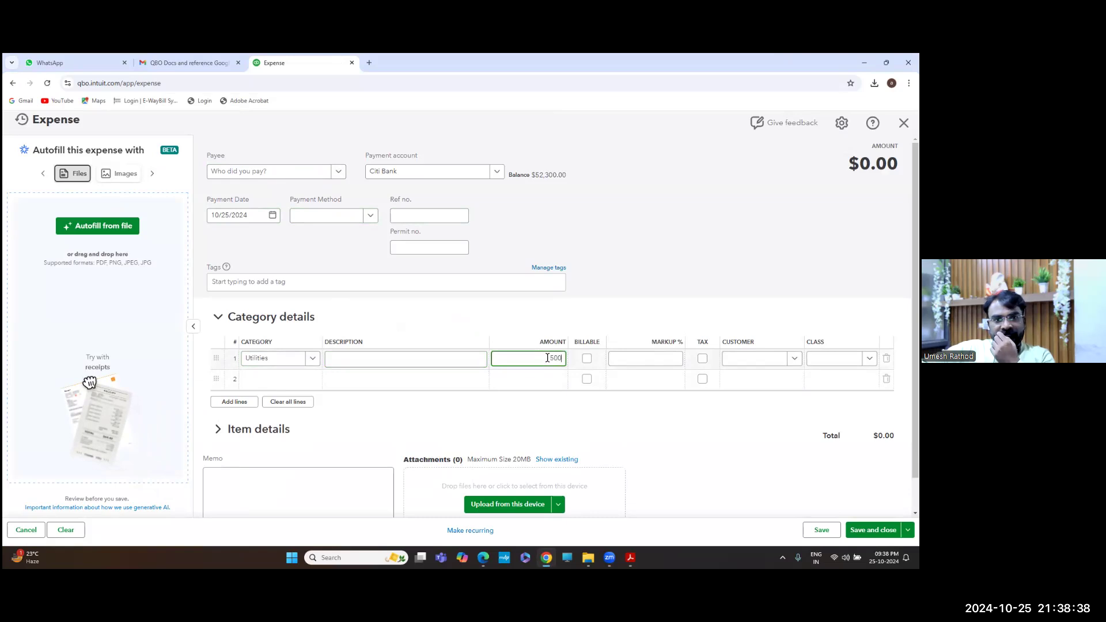
key("alt+Tab")
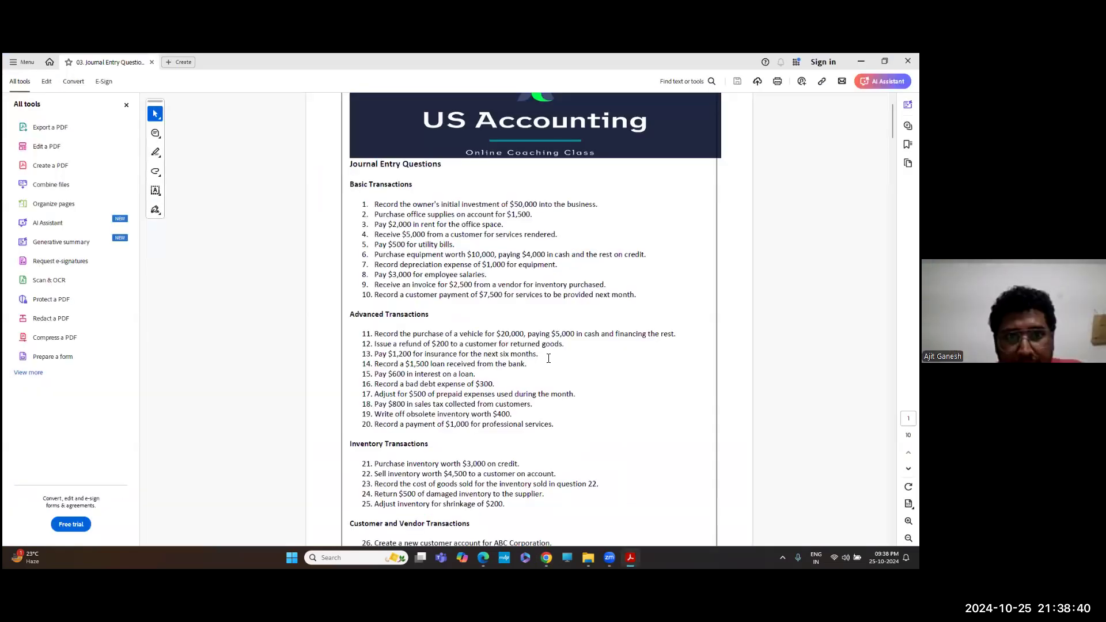
key("alt+Tab")
Assign the Corporate class to the $500 Utilities line and save the expense
left_click(855, 358)
left_click(855, 358)
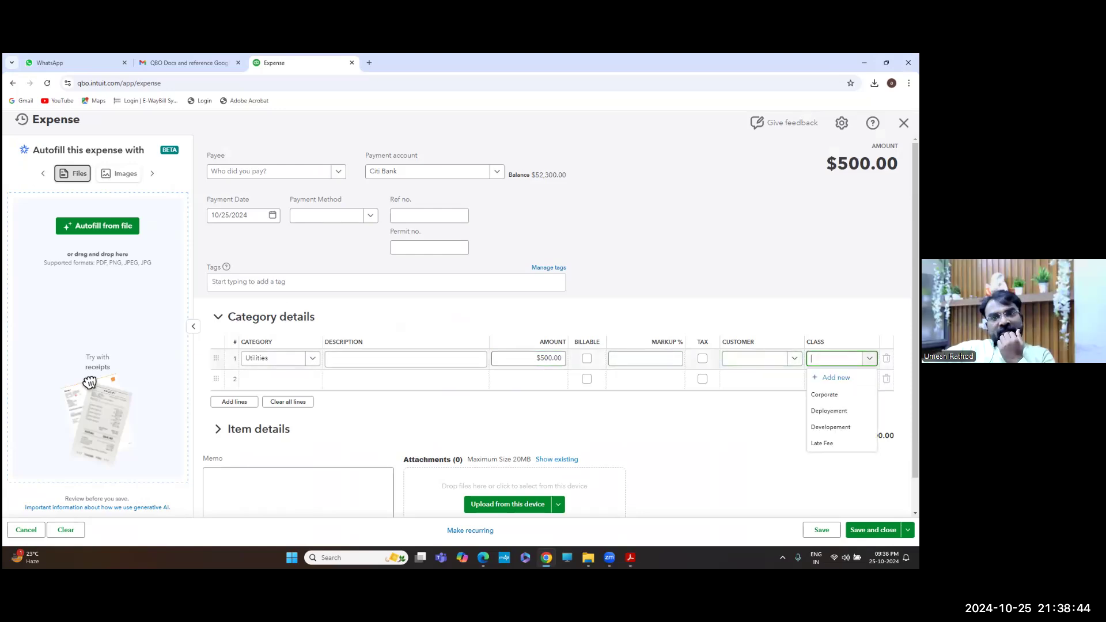
left_click(840, 395)
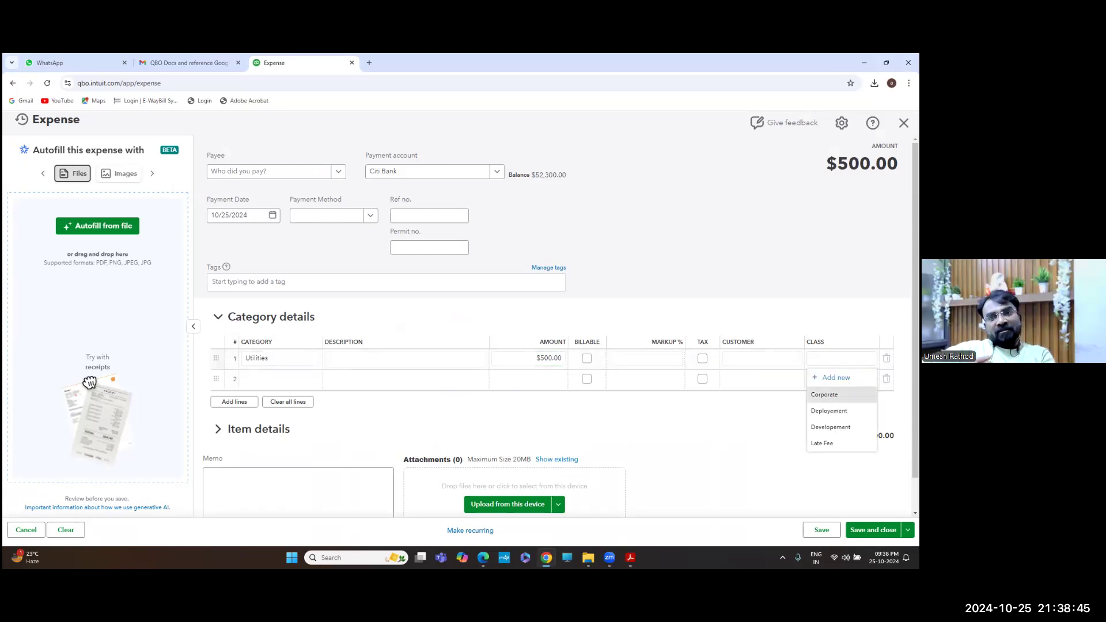
left_click(728, 440)
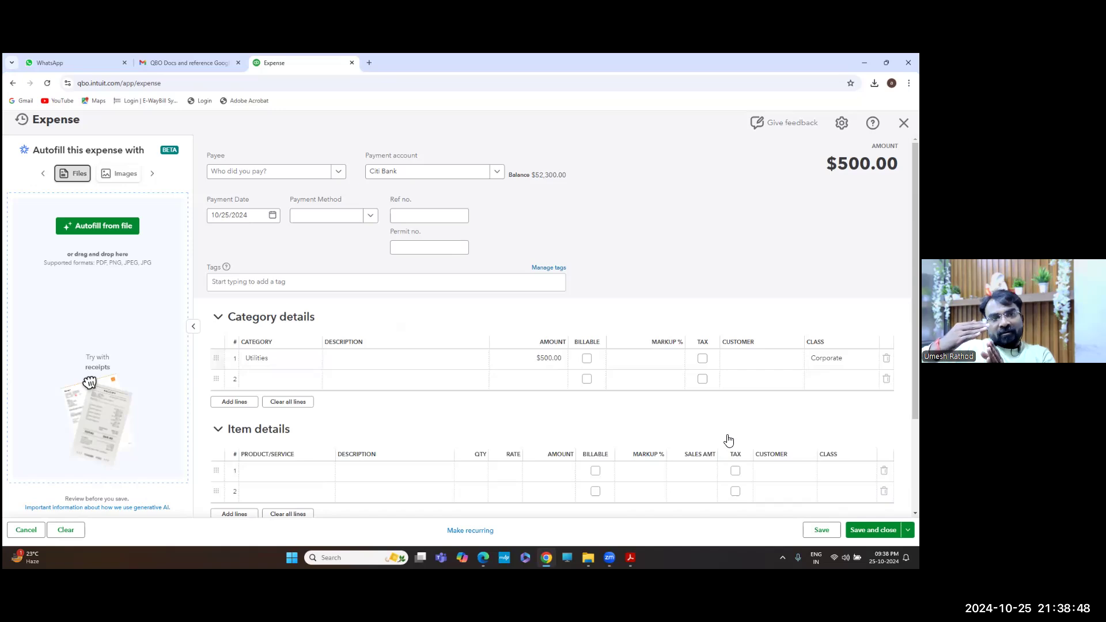
scroll(728, 441, "down", 1)
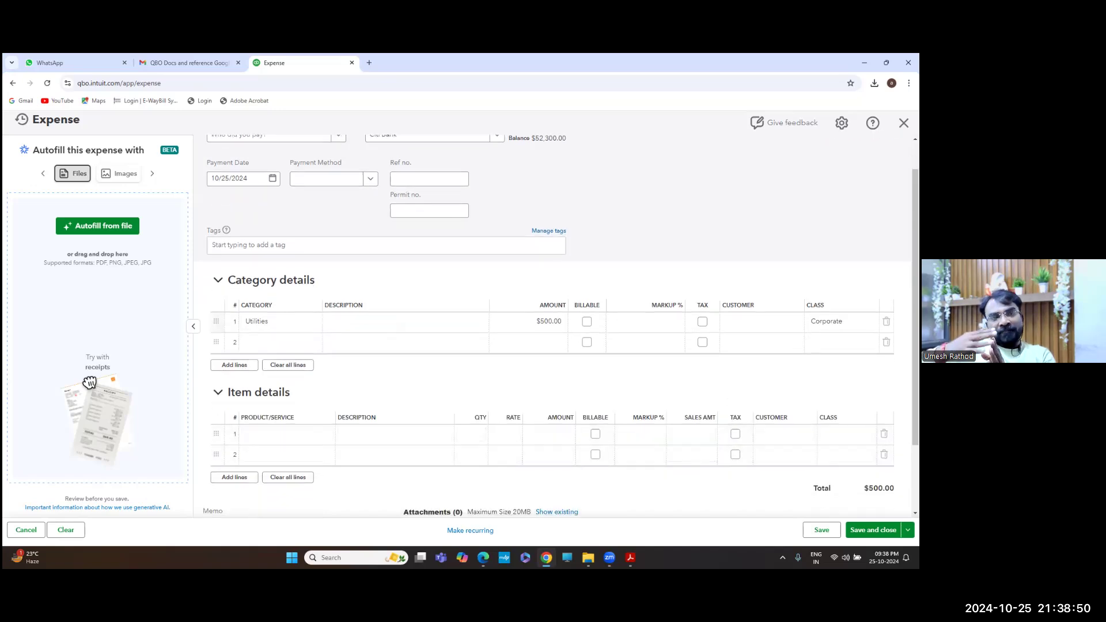
left_click(872, 529)
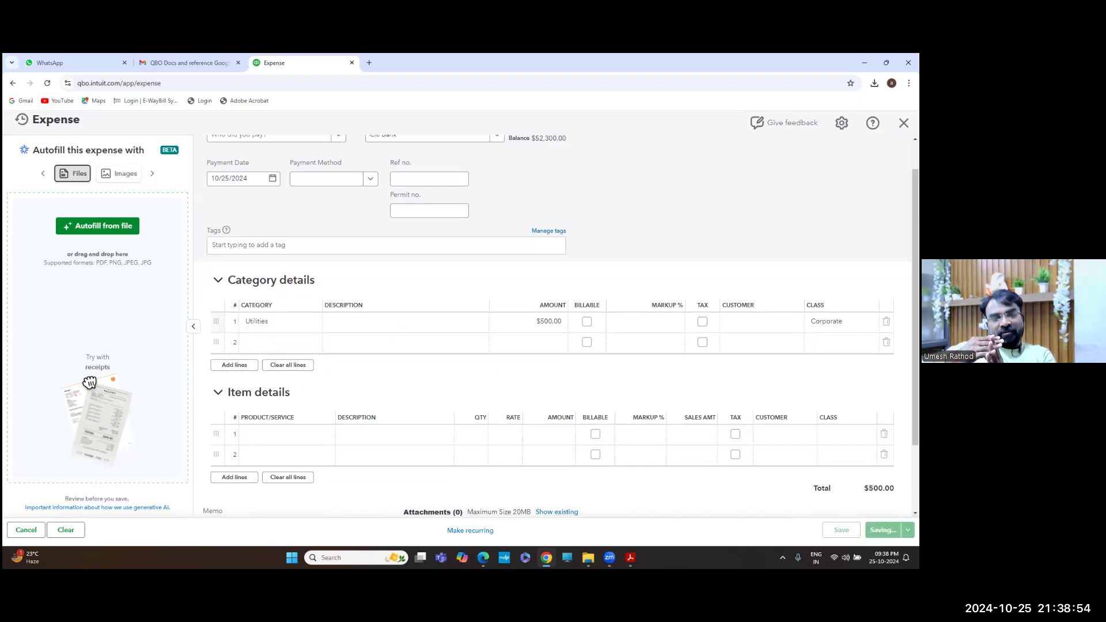
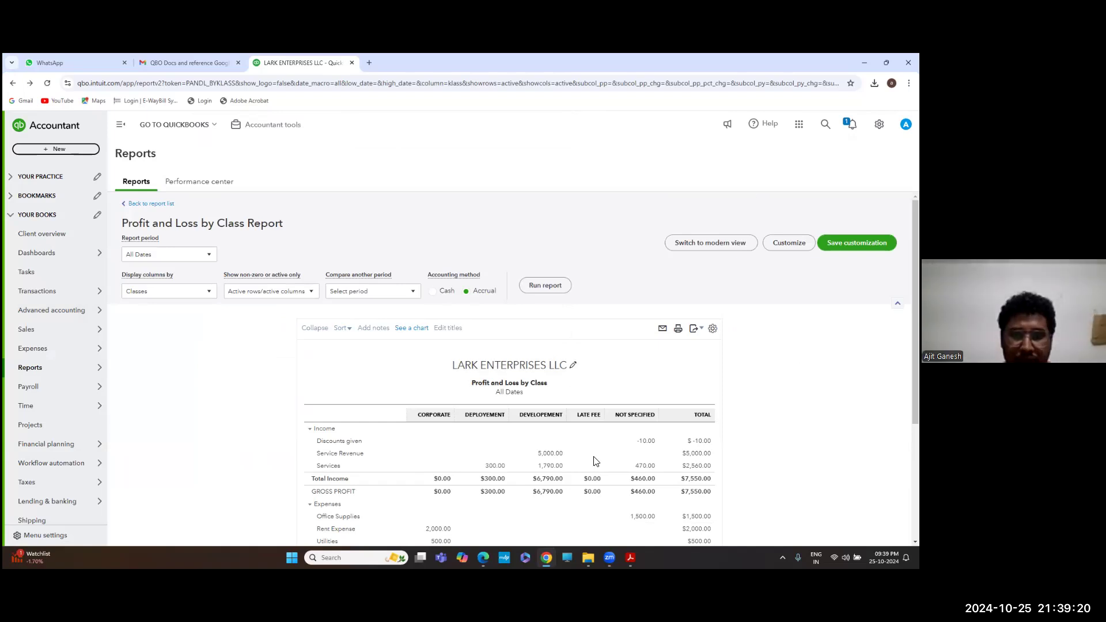
Check the question in the PDF, then bring up QuickBooks' + New transaction list
key("alt+Tab")
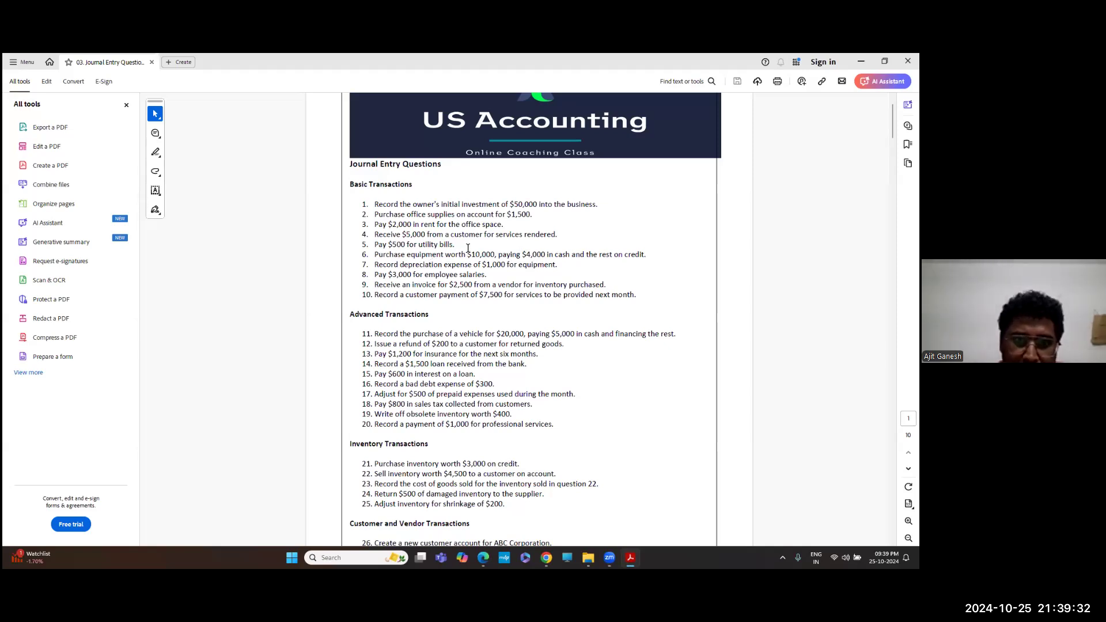
key("alt+Tab")
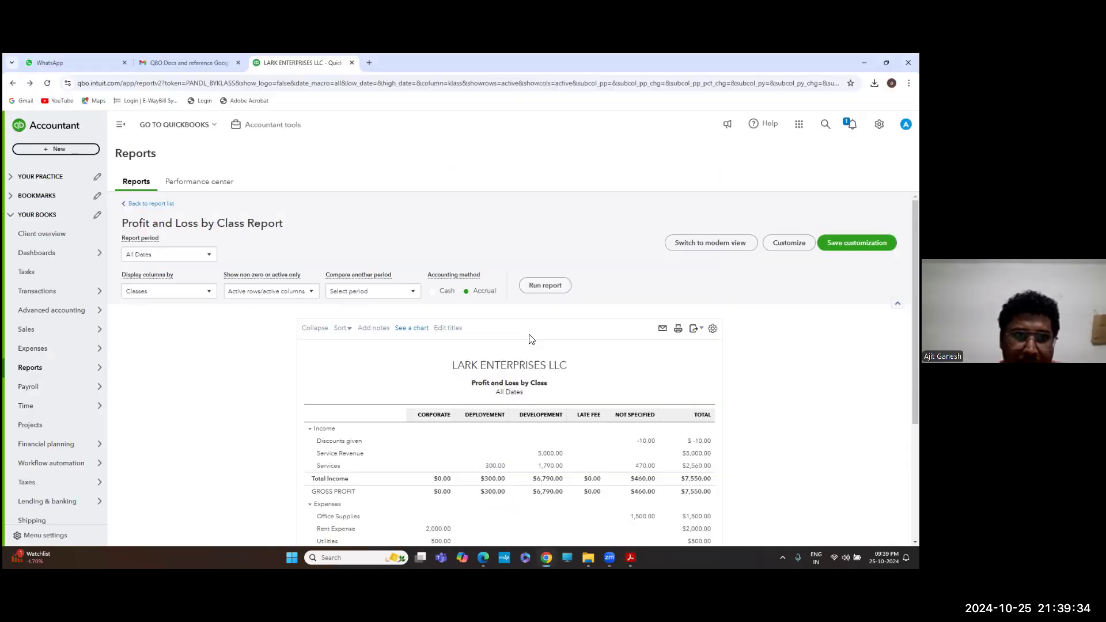
left_click(73, 152)
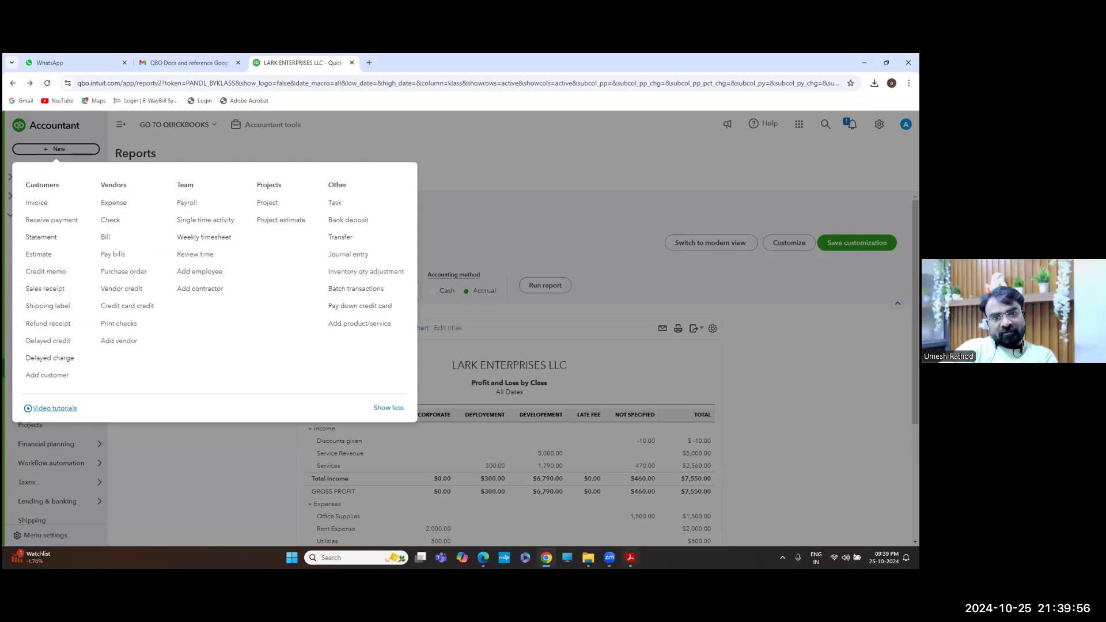
Review the questions PDF, then choose Bill under Vendors from the + New menu
left_click(630, 558)
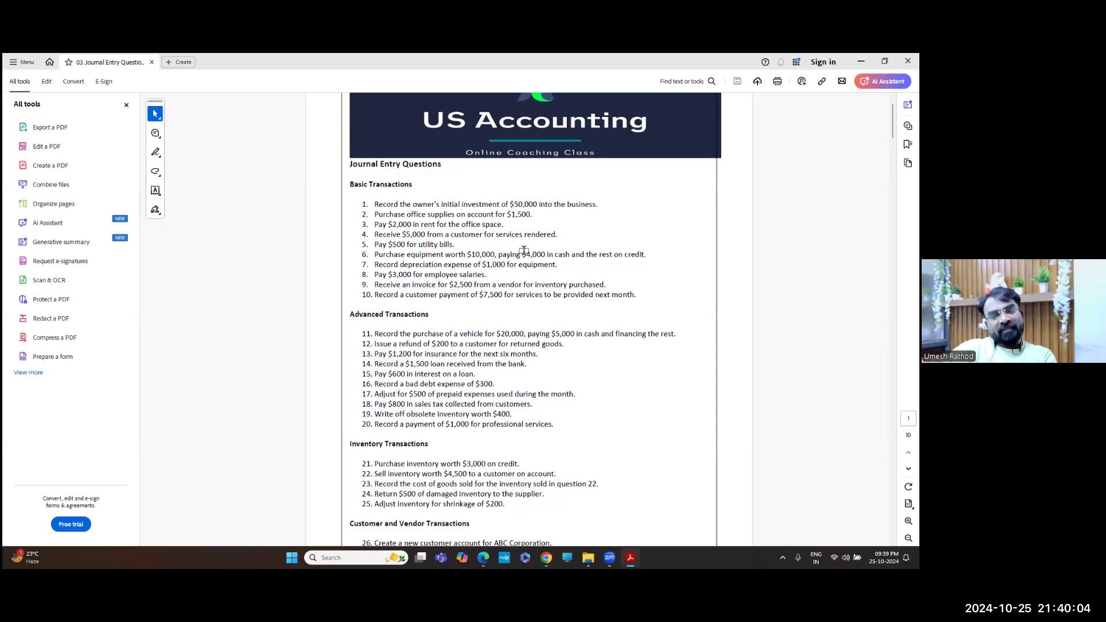
key("alt+Tab")
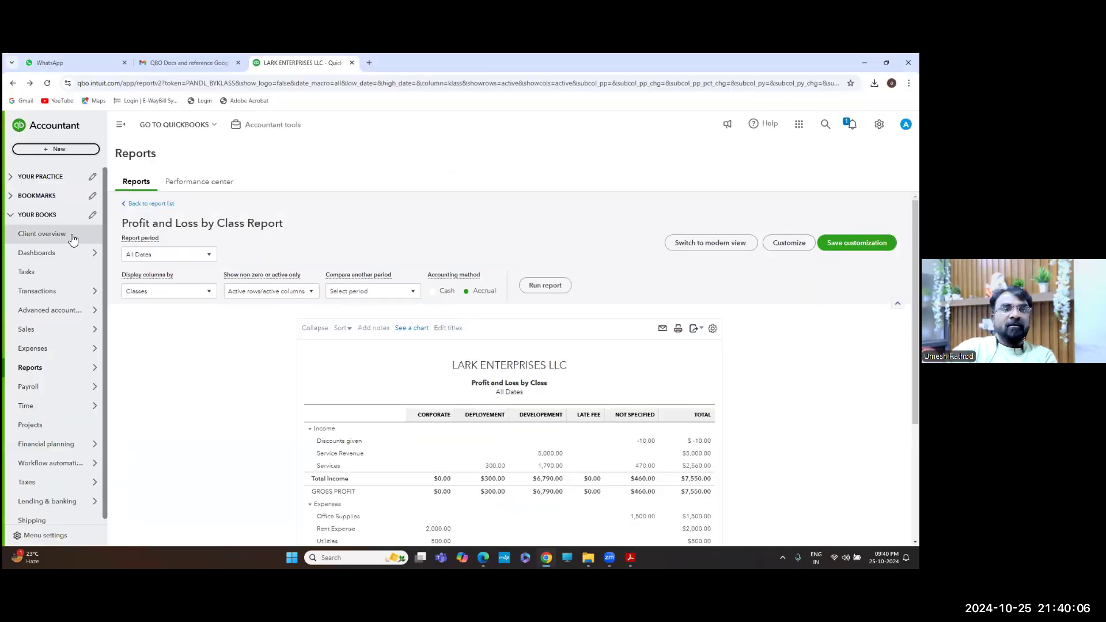
mouse_move(64, 260)
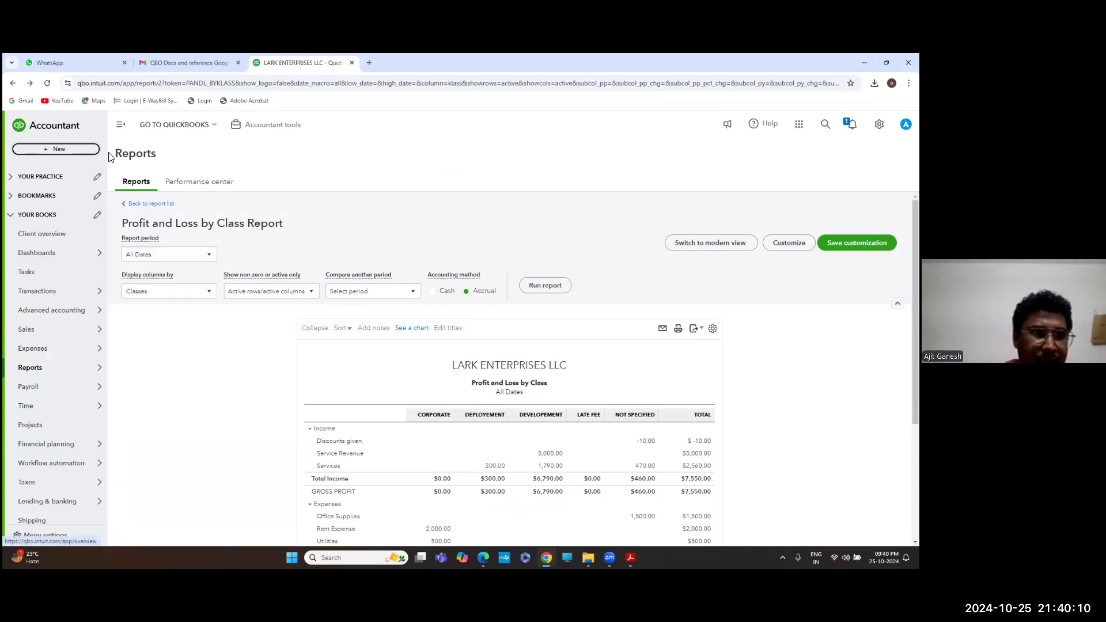
left_click(73, 151)
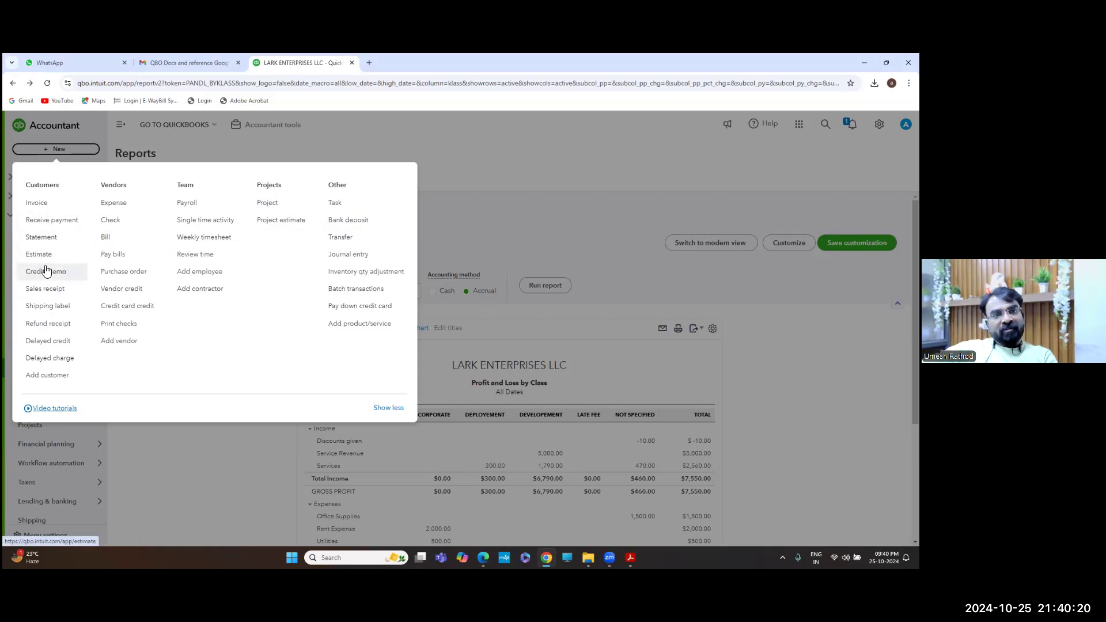
left_click(110, 241)
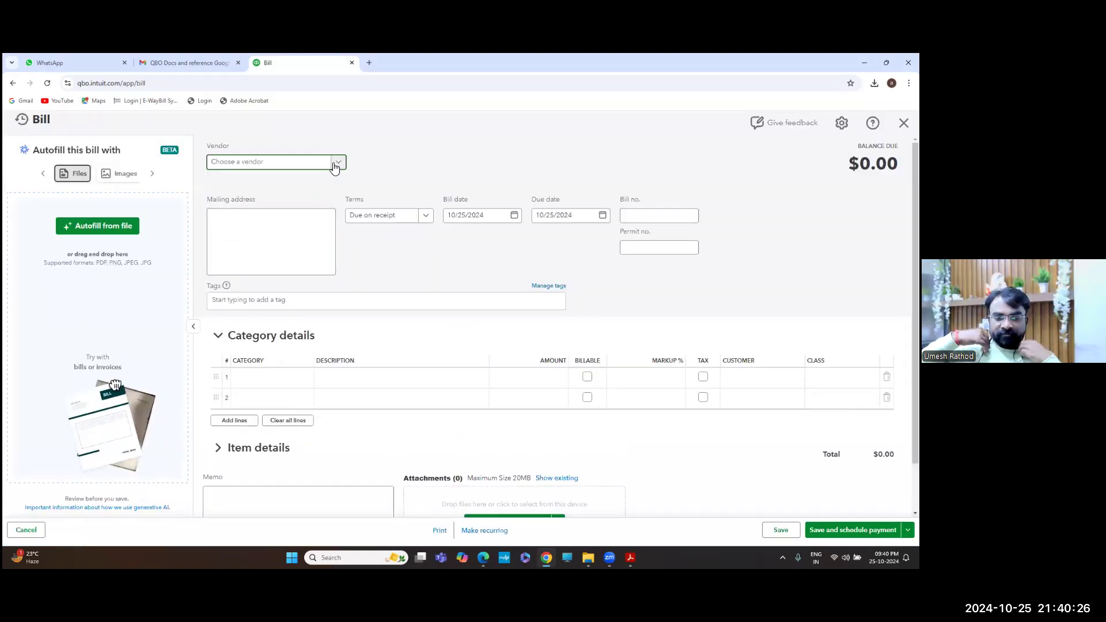
Create a vendor with company name Reliance Industries and select it on the bill
left_click(339, 163)
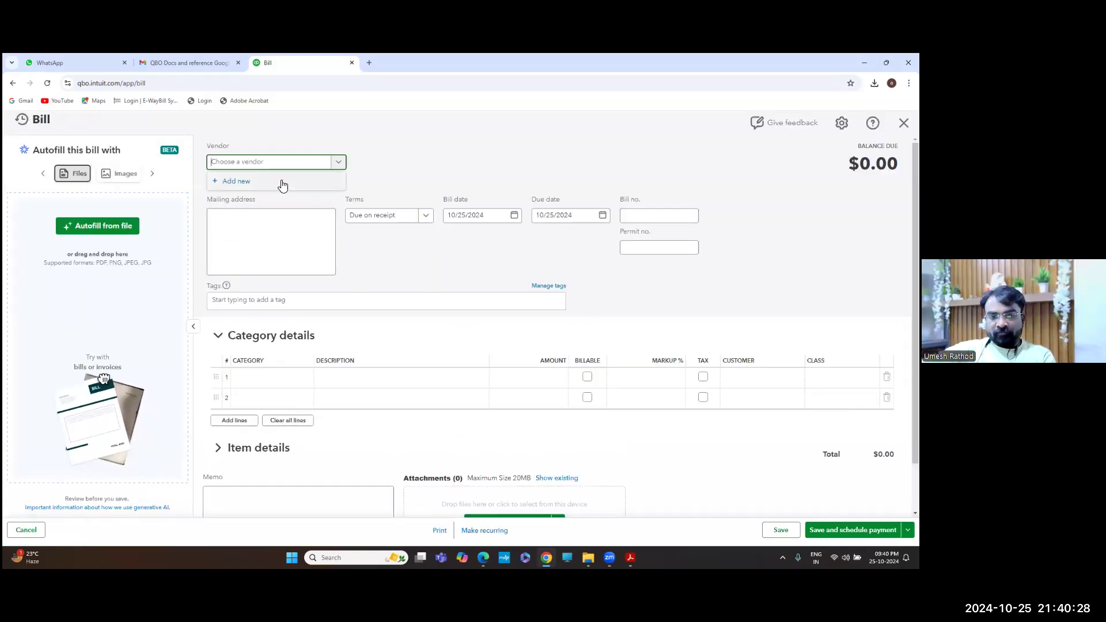
left_click(236, 181)
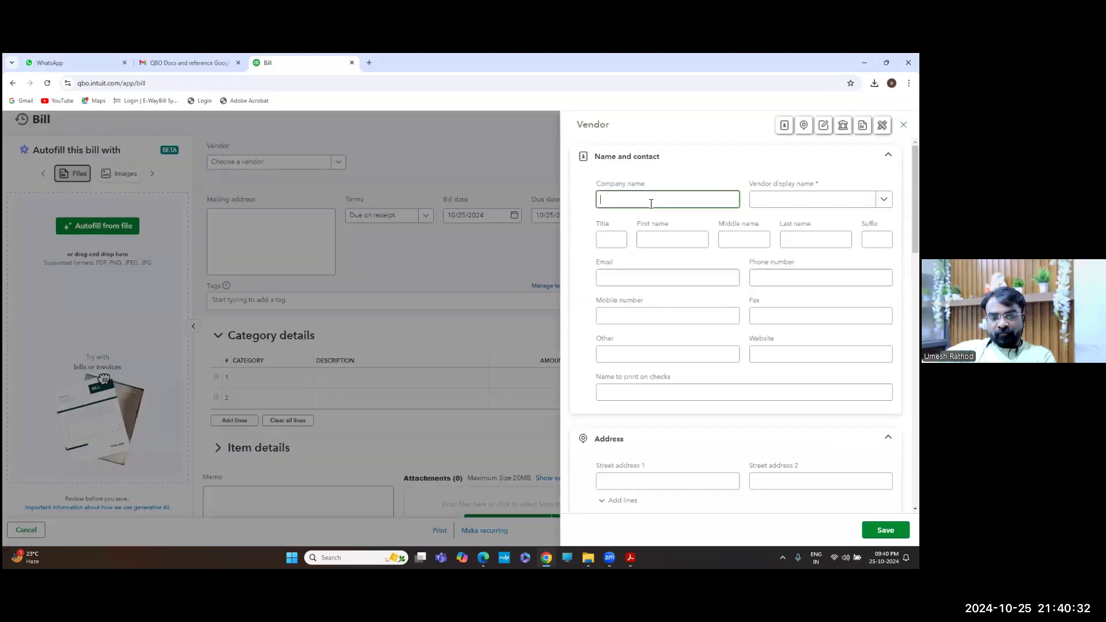
type("REL")
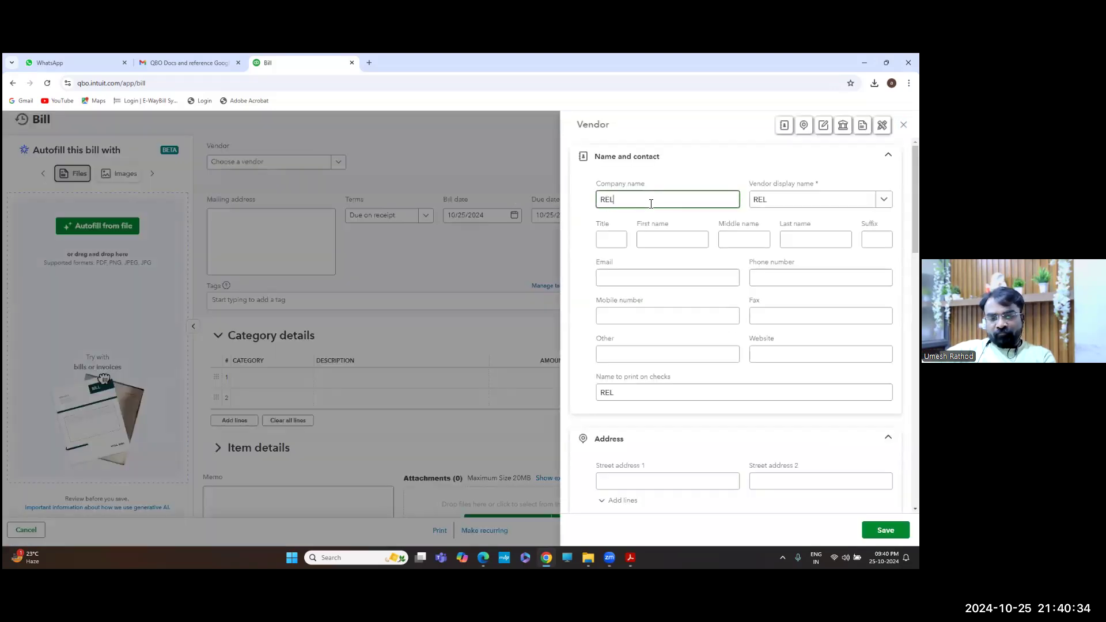
type("iance Industries")
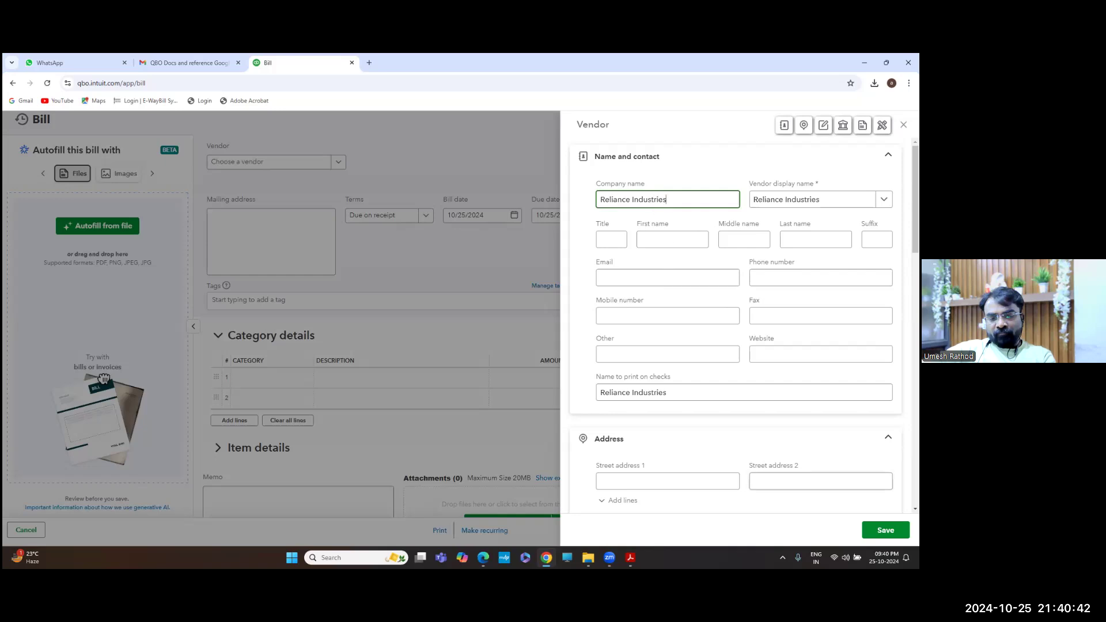
left_click(885, 530)
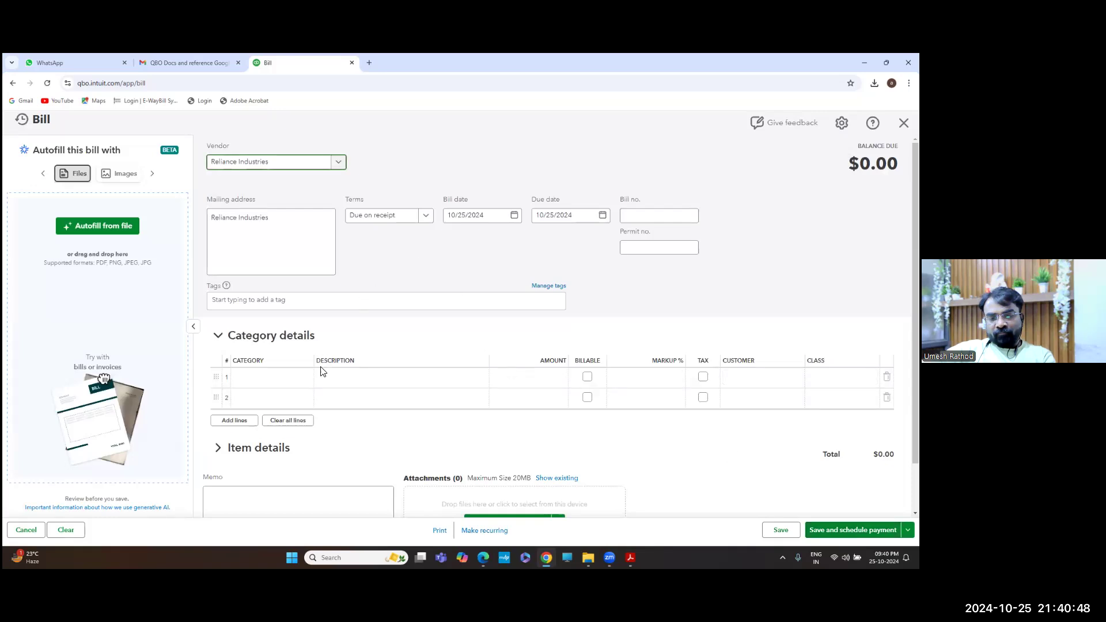
Enter bill number ka01 and set line 1's category to Computers and Equipment
left_click(656, 221)
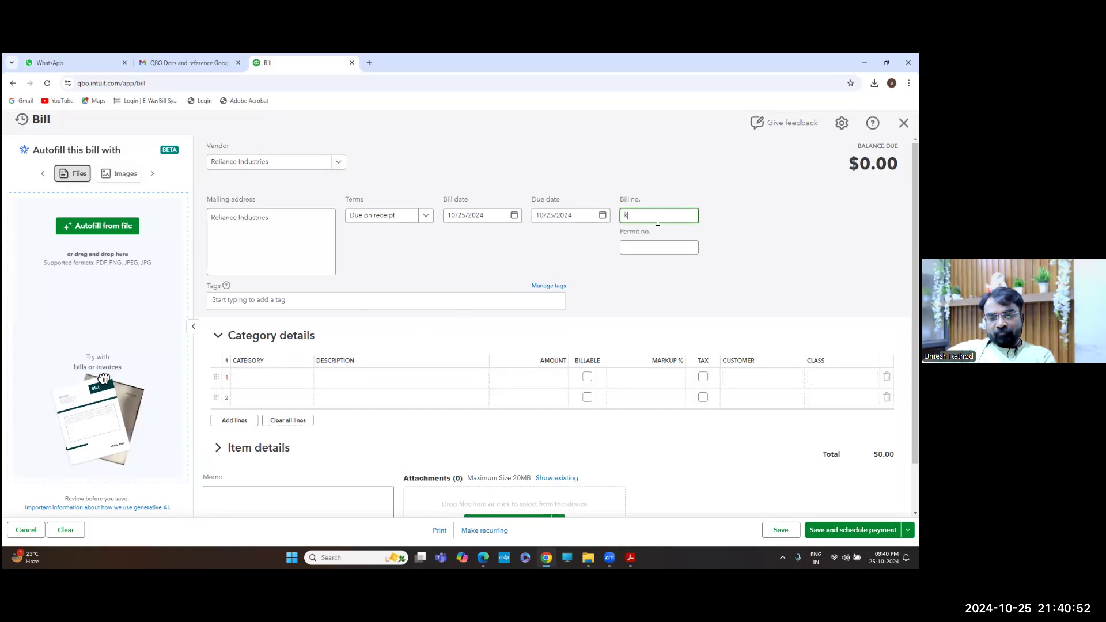
left_click(276, 381)
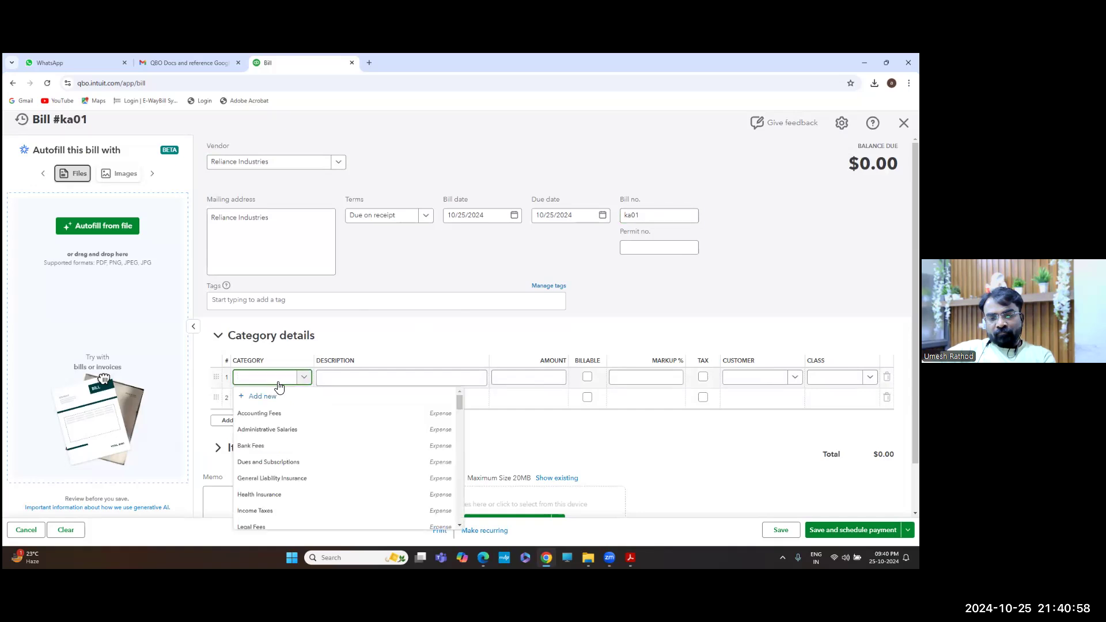
type("equi")
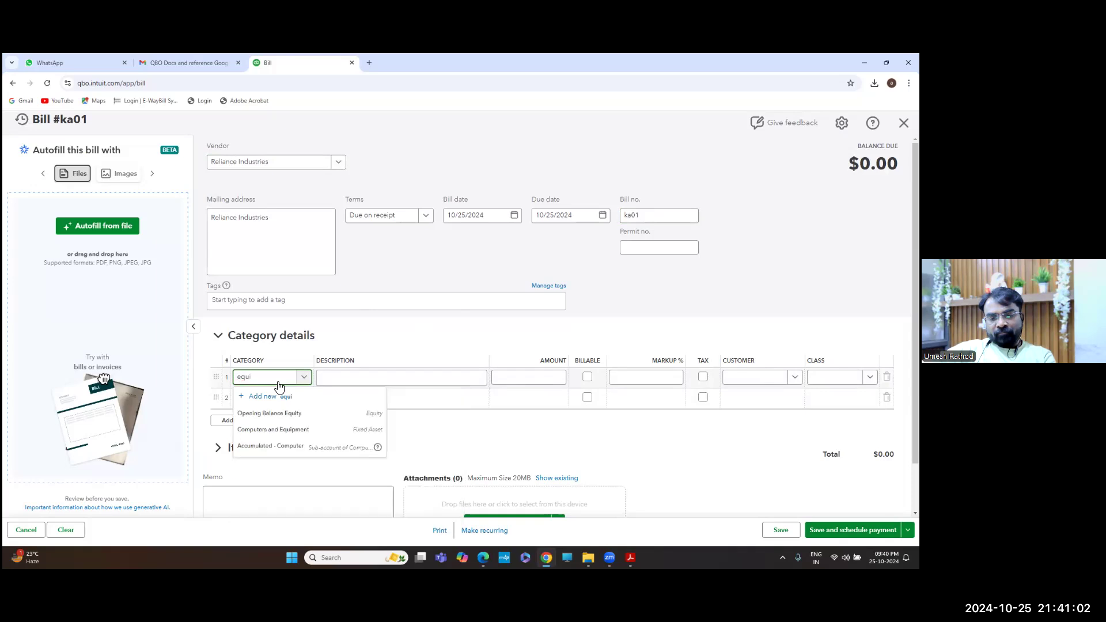
left_click(293, 434)
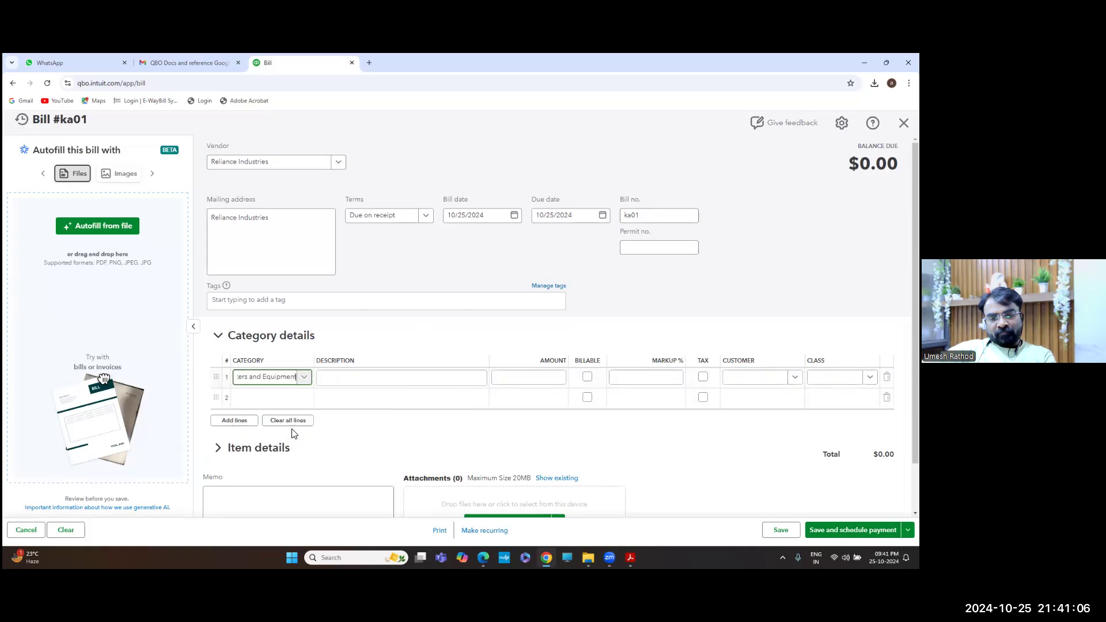
key("alt+Tab")
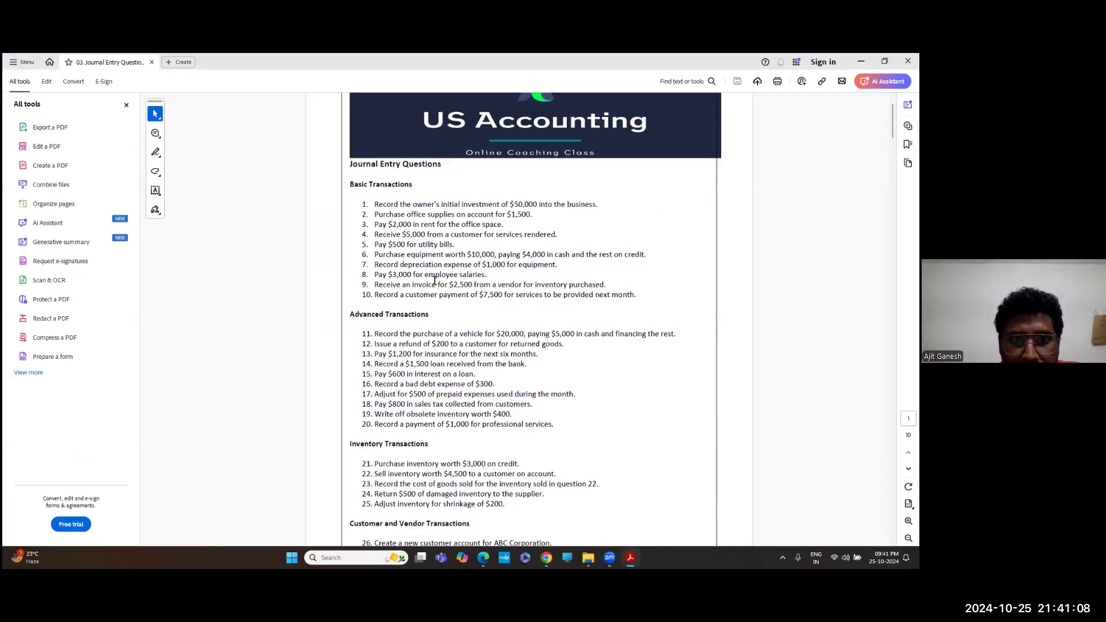
key("alt+Tab")
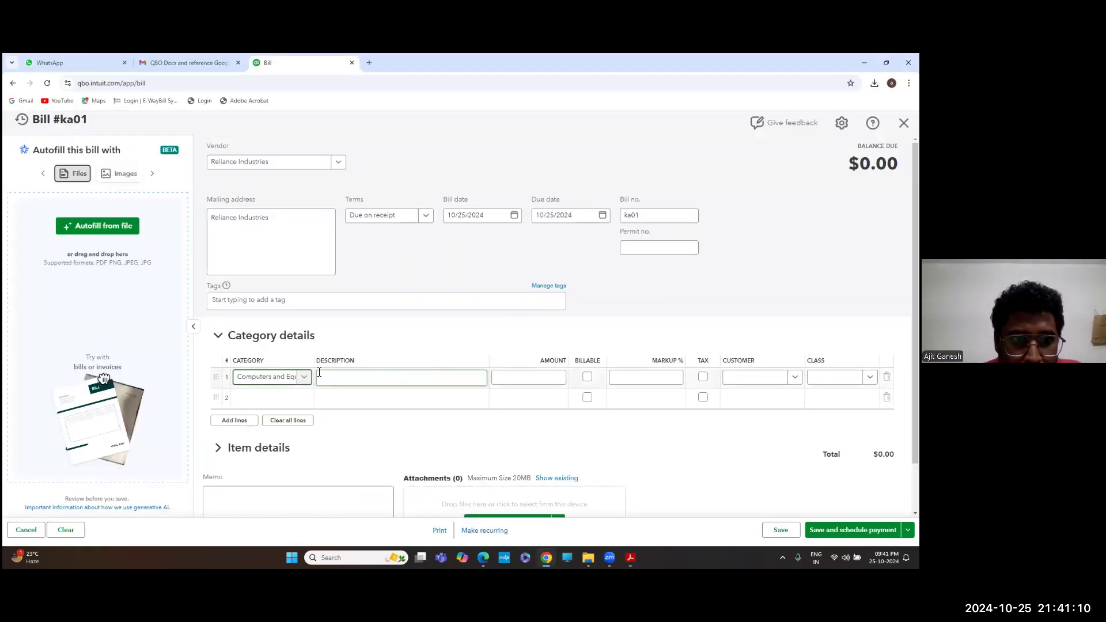
Give line 1 an amount of 10,000 and the Corporate class
left_click(421, 375)
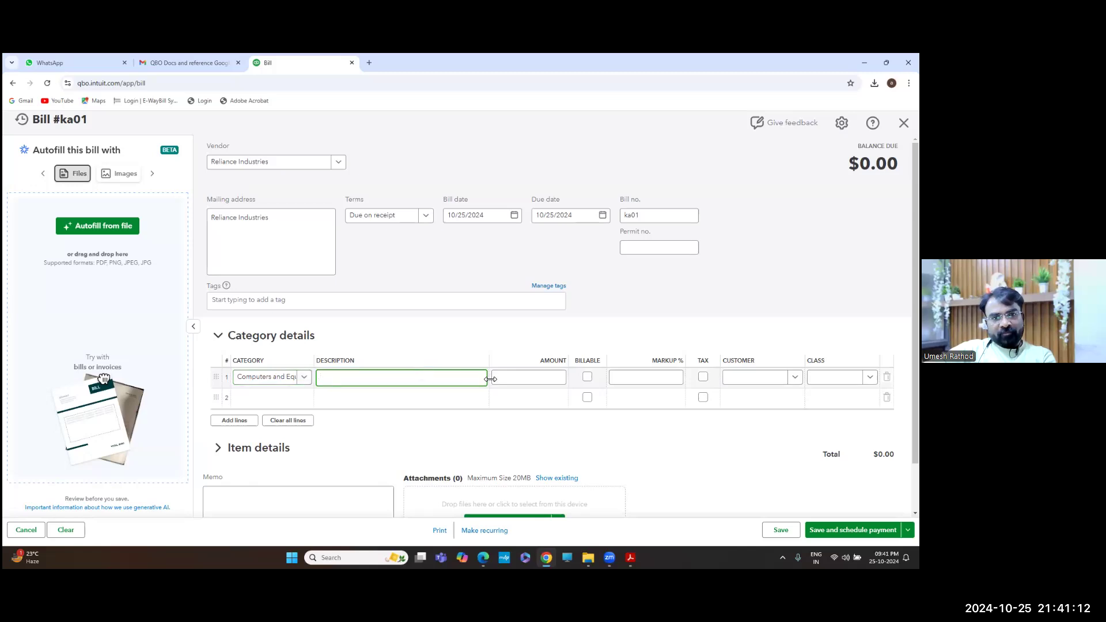
left_click(520, 378)
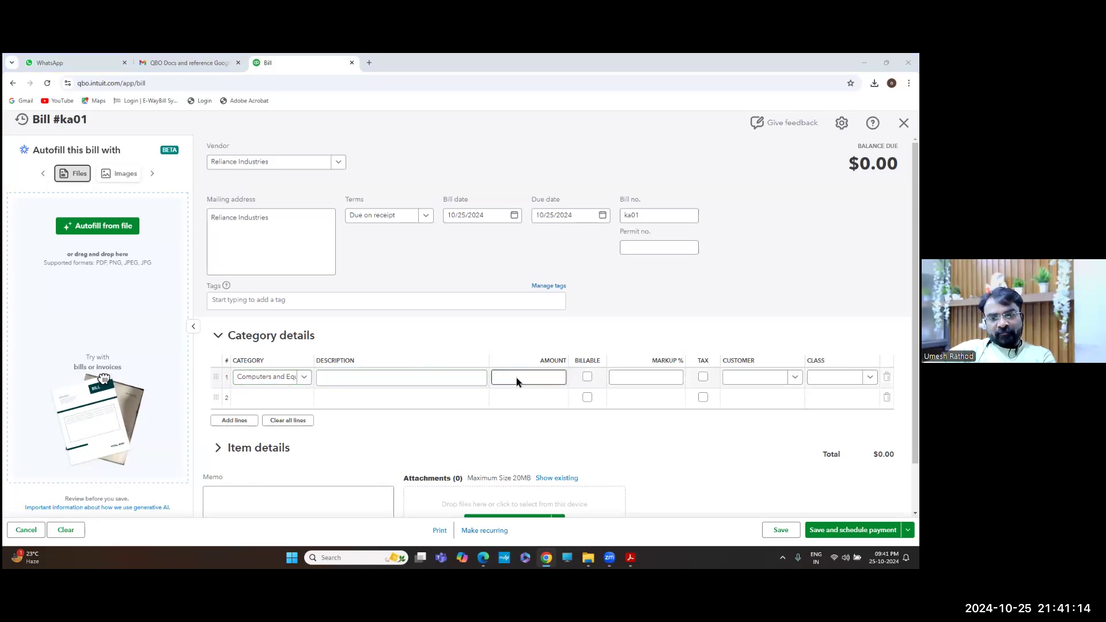
key("alt+Tab")
key("alt+Tab")
type("10,000")
key("Tab")
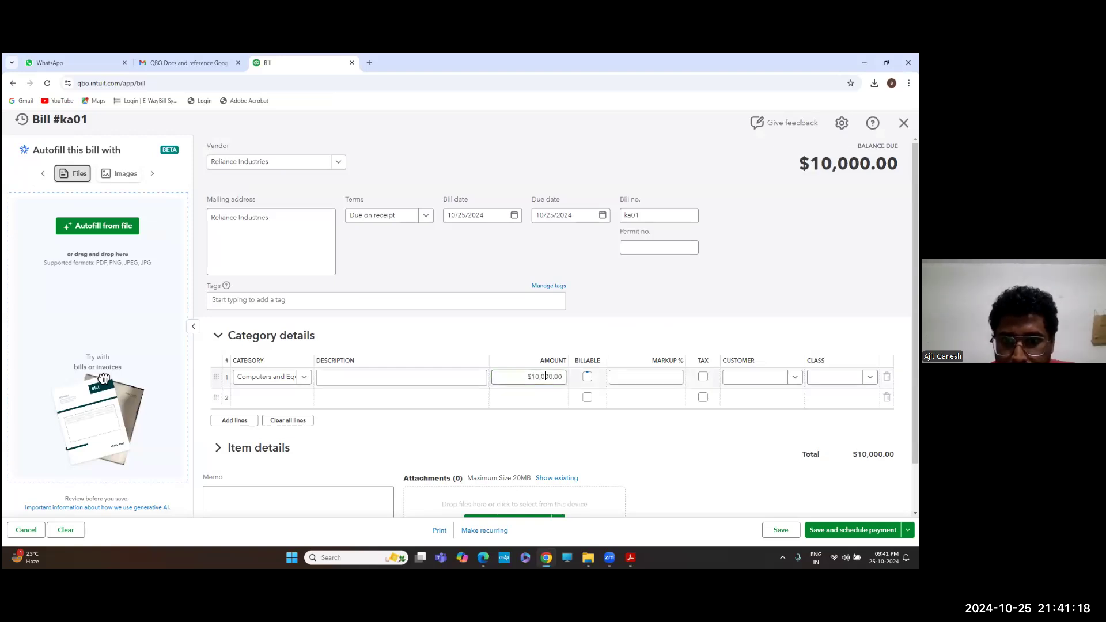
left_click(659, 381)
key("Tab")
key("Tab")
key("Tab")
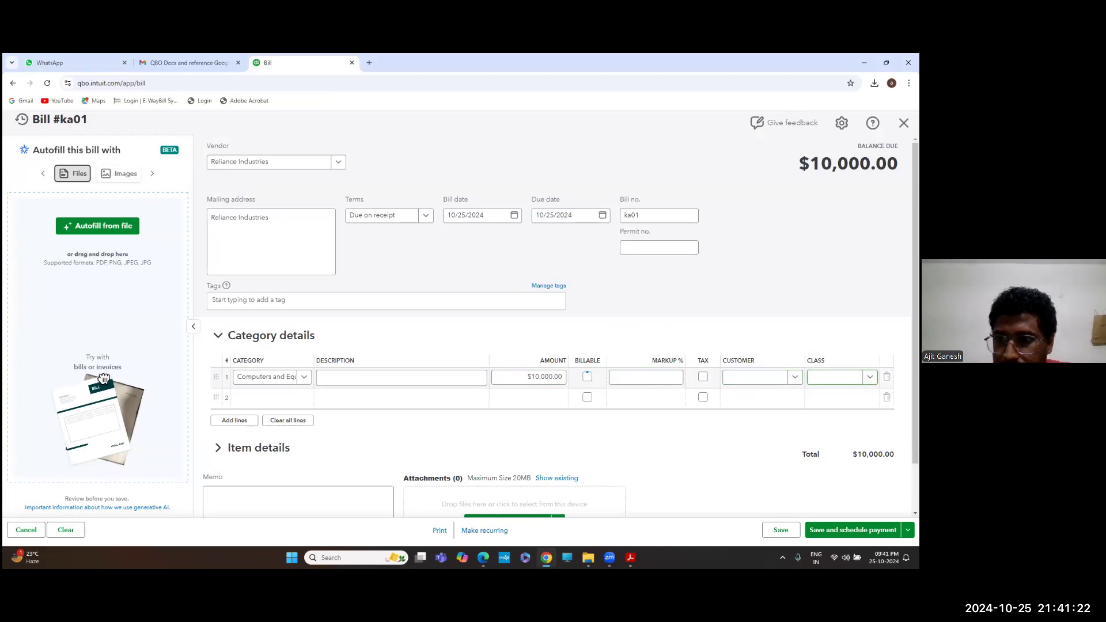
key("Down")
key("Down")
key("Down")
key("Down")
key("Up")
key("Up")
key("Up")
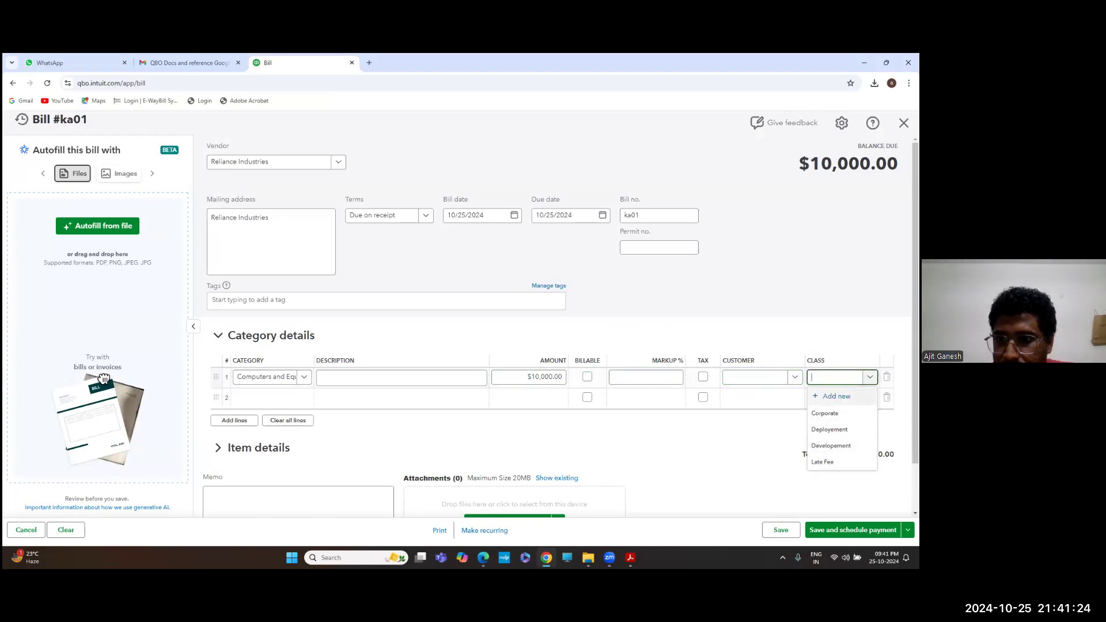
key("Down")
key("Return")
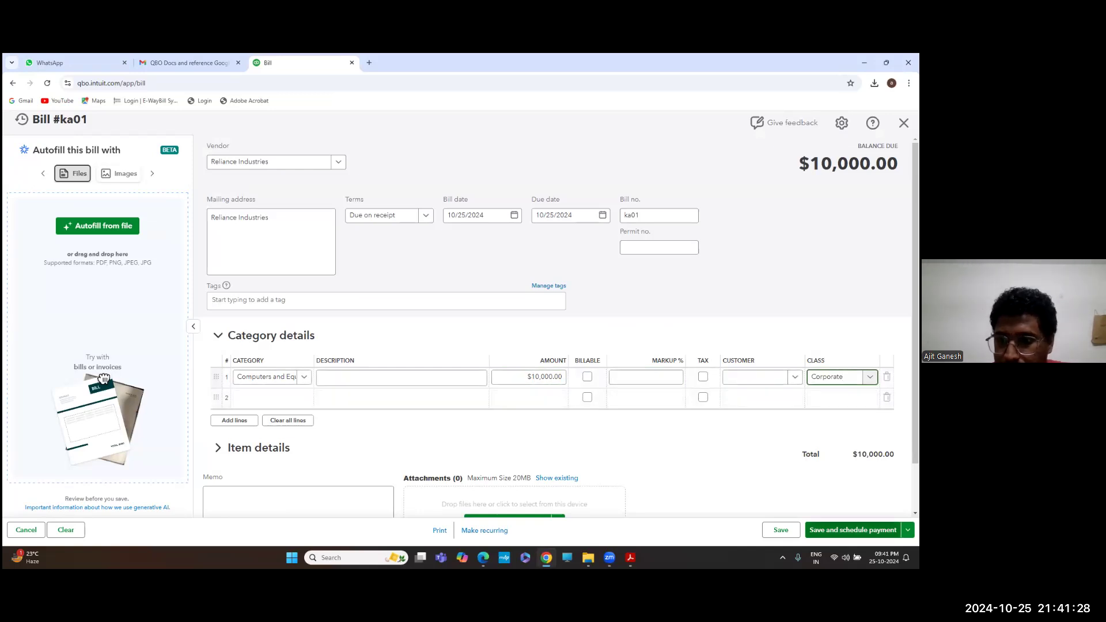
Save and close the bill, then glance at the questions PDF
left_click(908, 530)
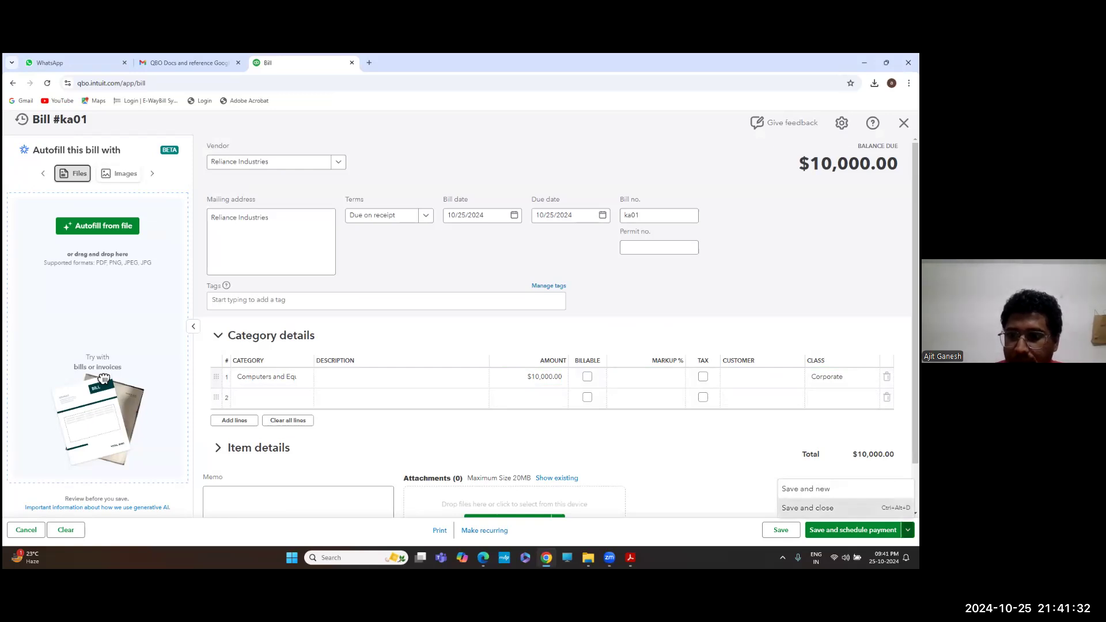
key("ctrl+alt+d")
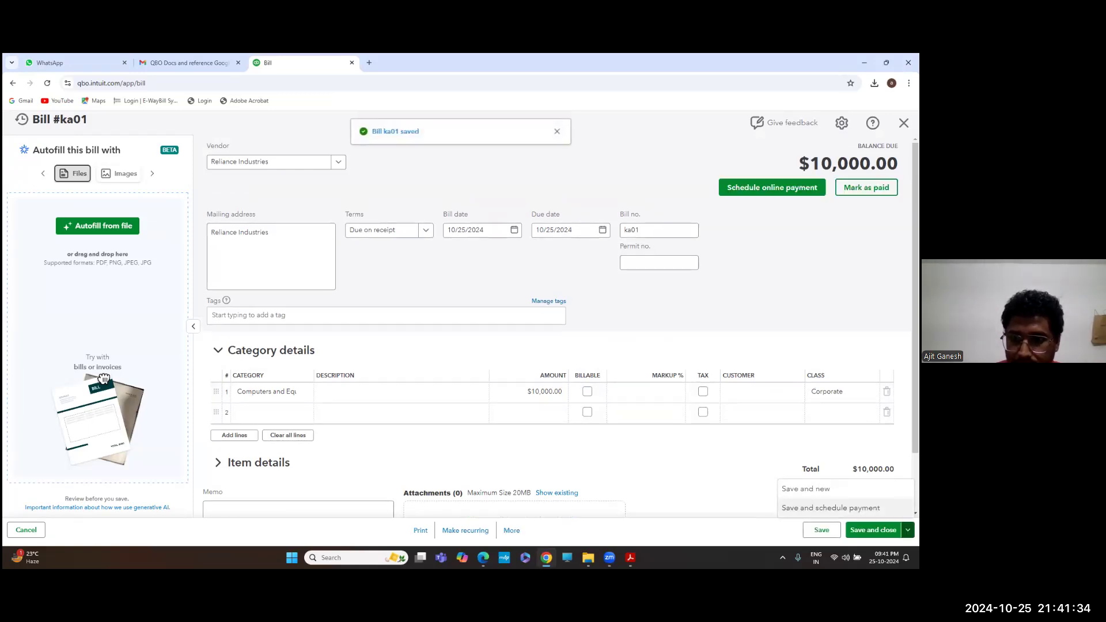
left_click(715, 389)
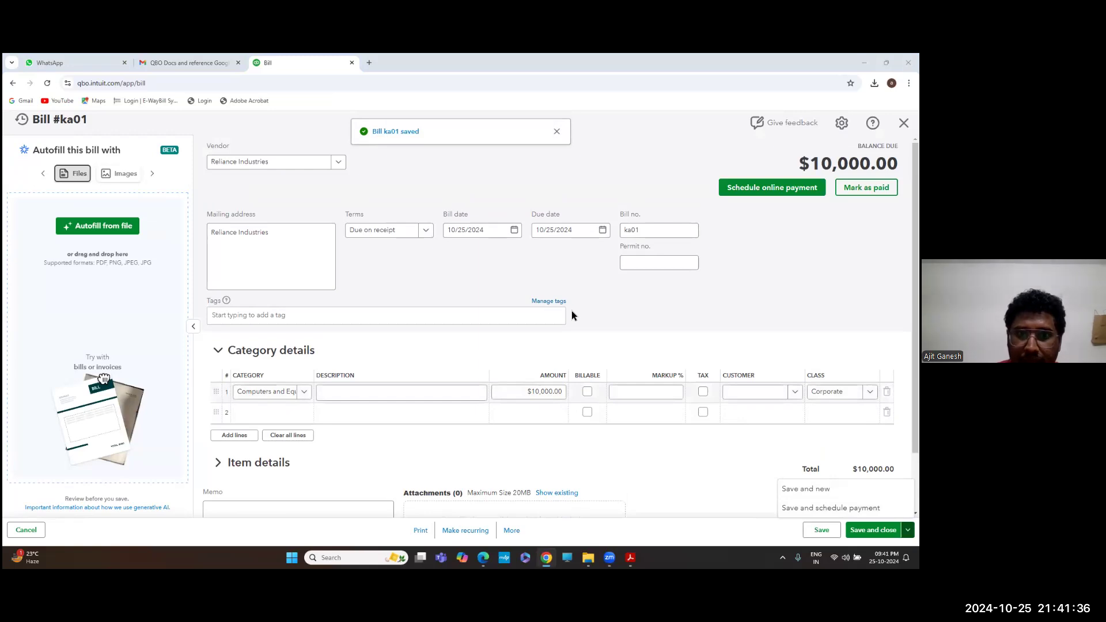
key("alt+Tab")
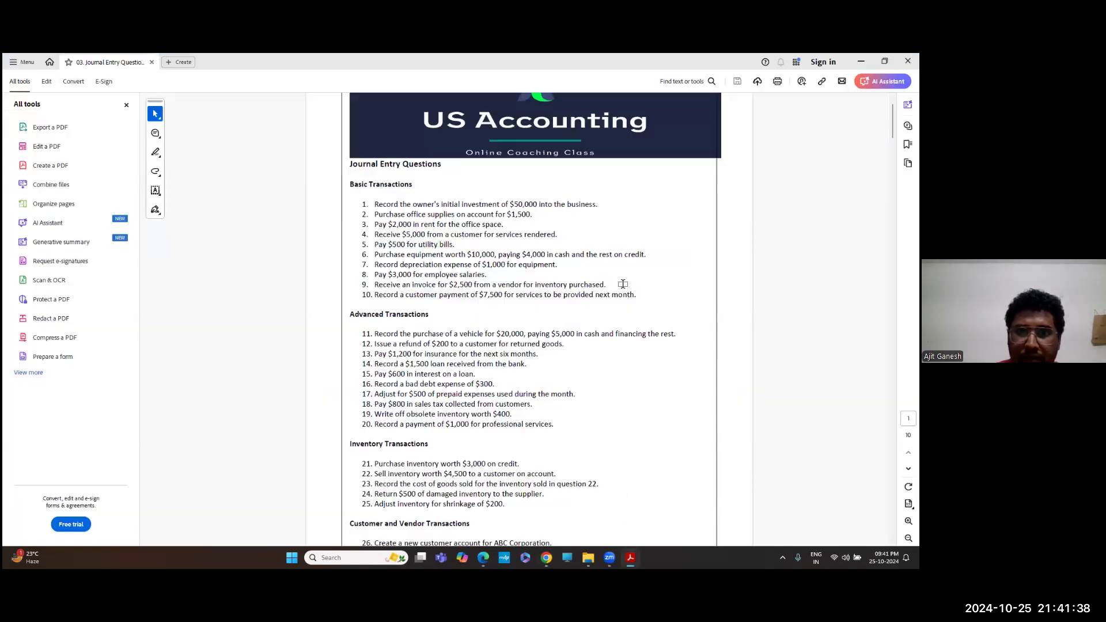
key("alt+Tab")
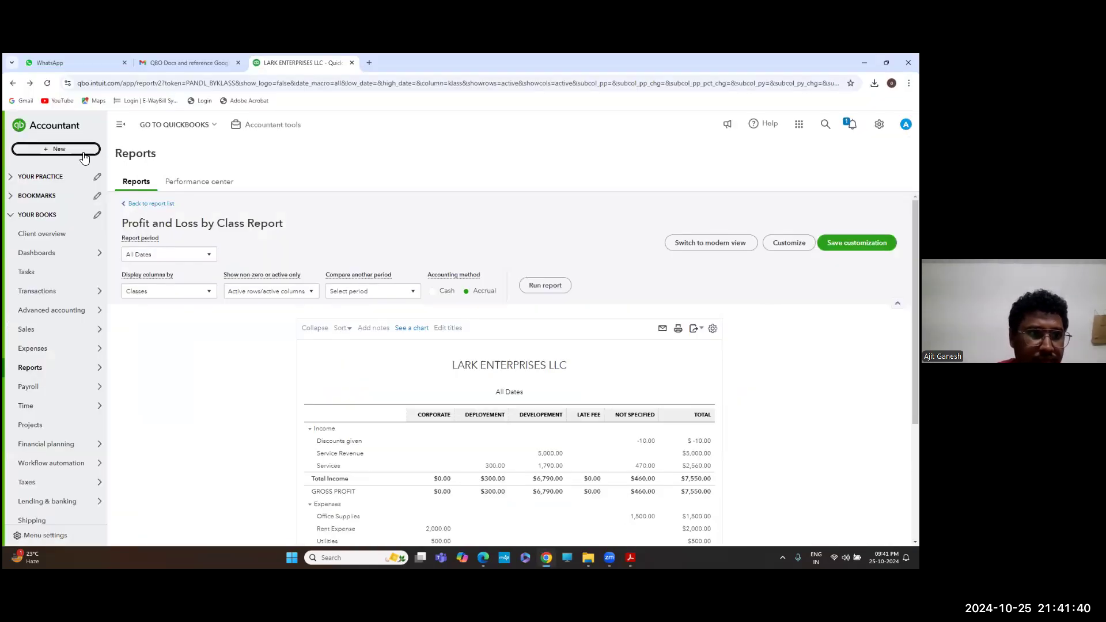
Open Pay bills, tick the Reliance Industries ka01 bill, then untick it and cancel back home
left_click(83, 152)
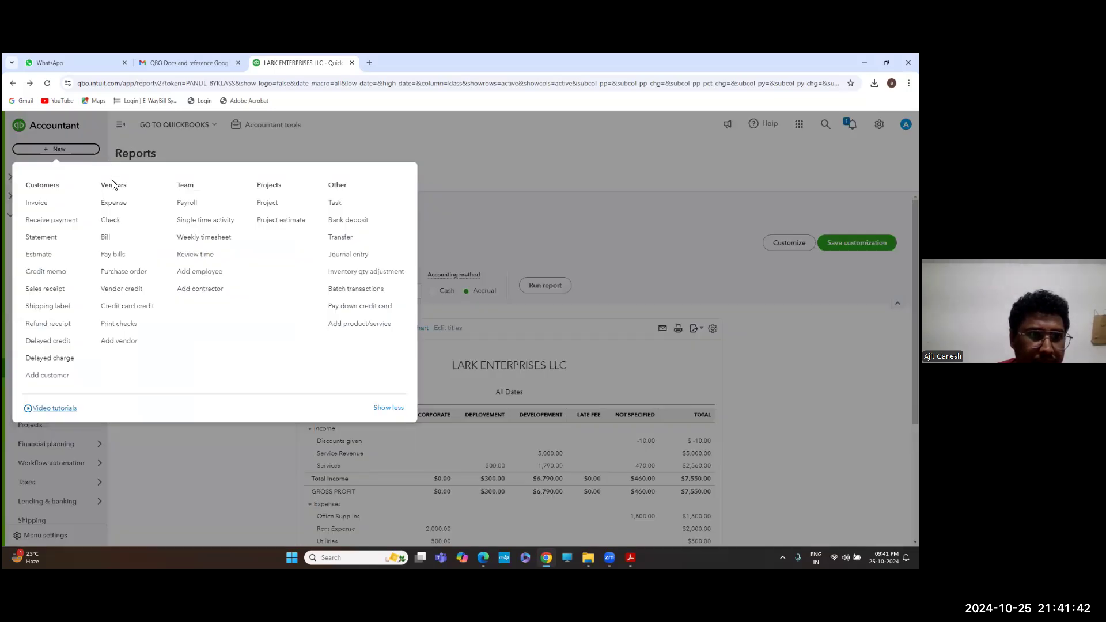
left_click(118, 255)
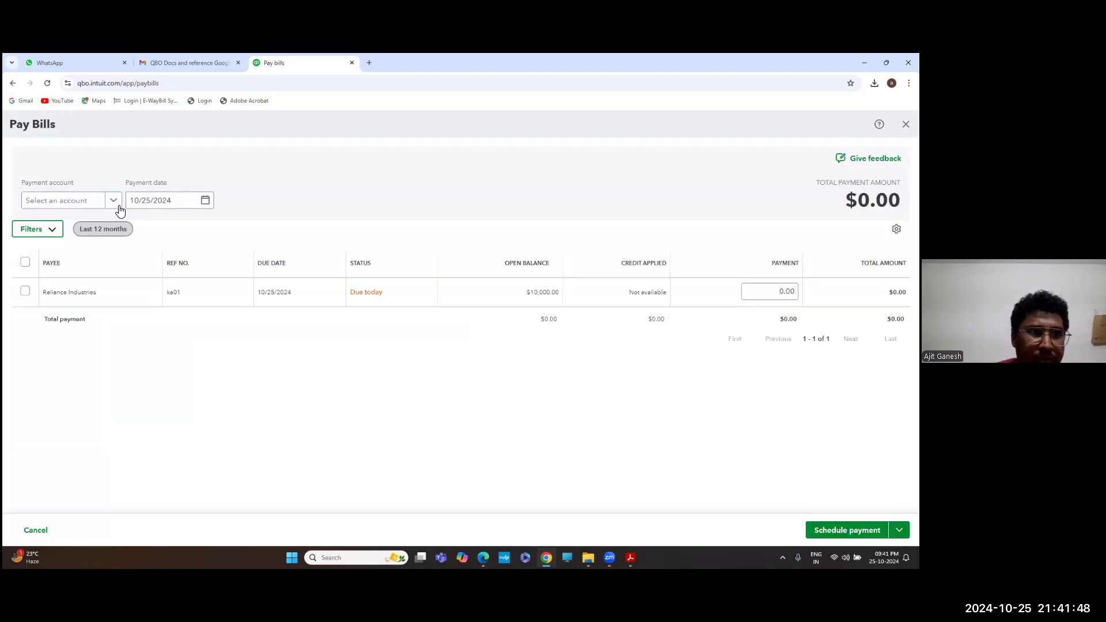
left_click(25, 292)
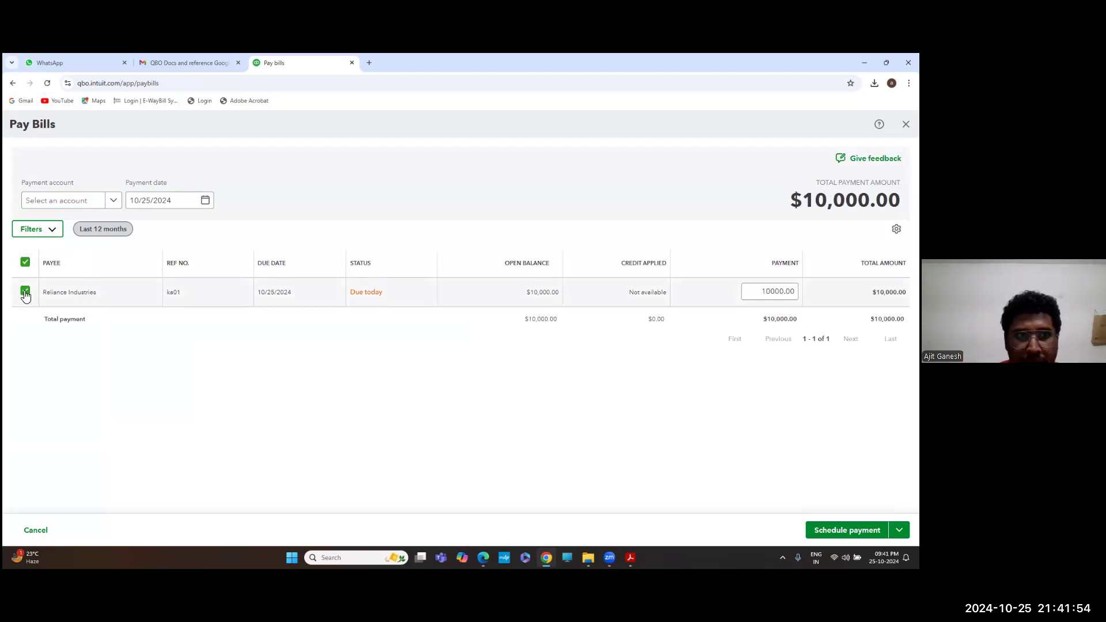
left_click(195, 294)
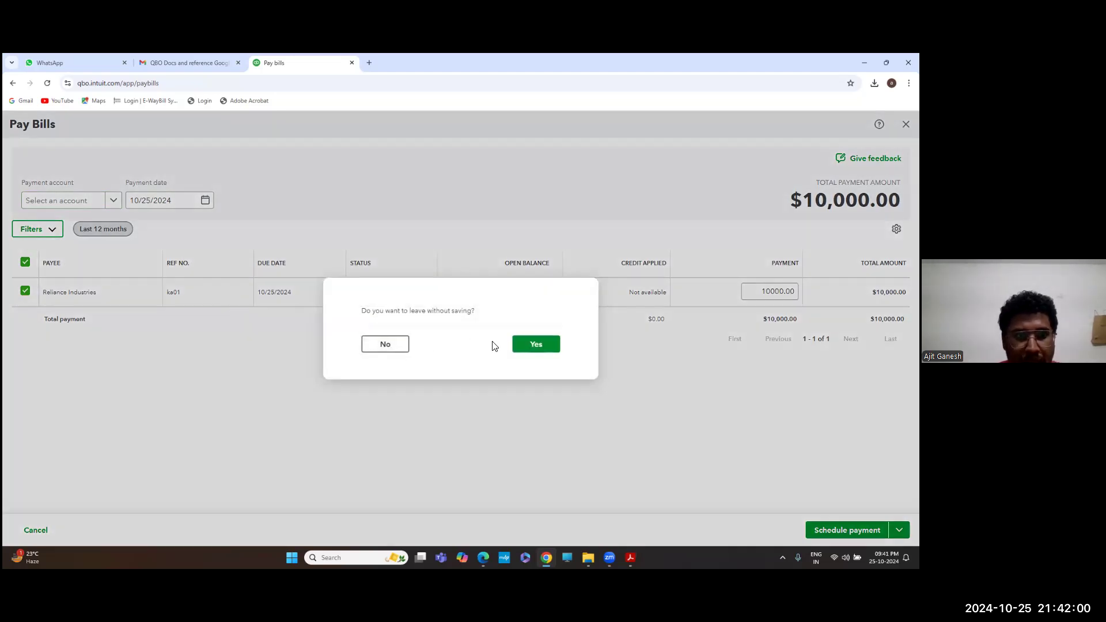
left_click(385, 344)
left_click(95, 200)
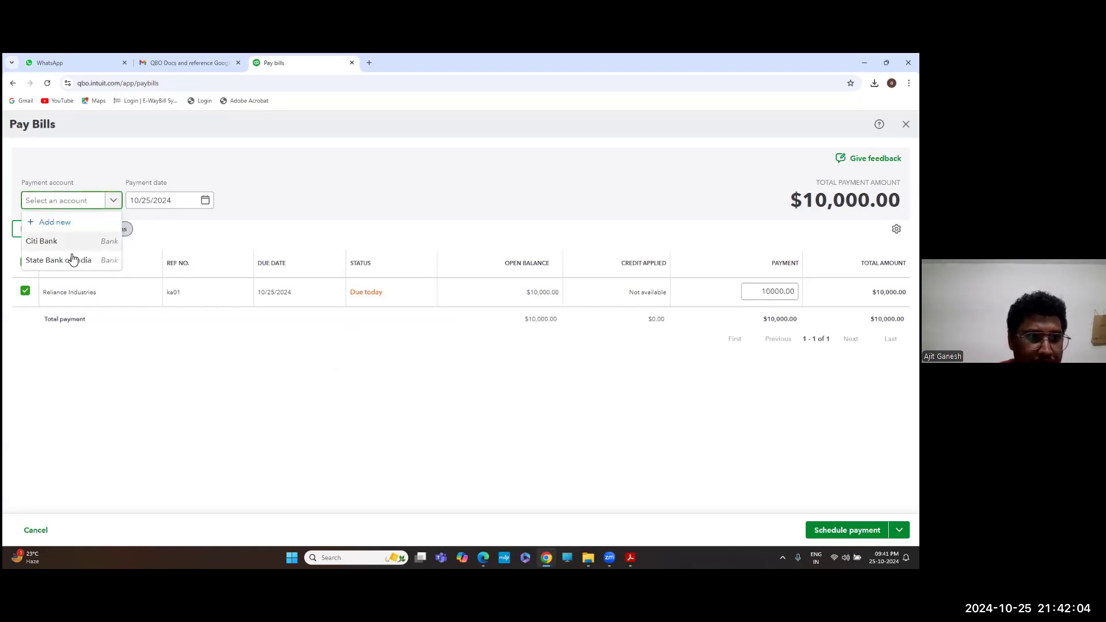
left_click(149, 338)
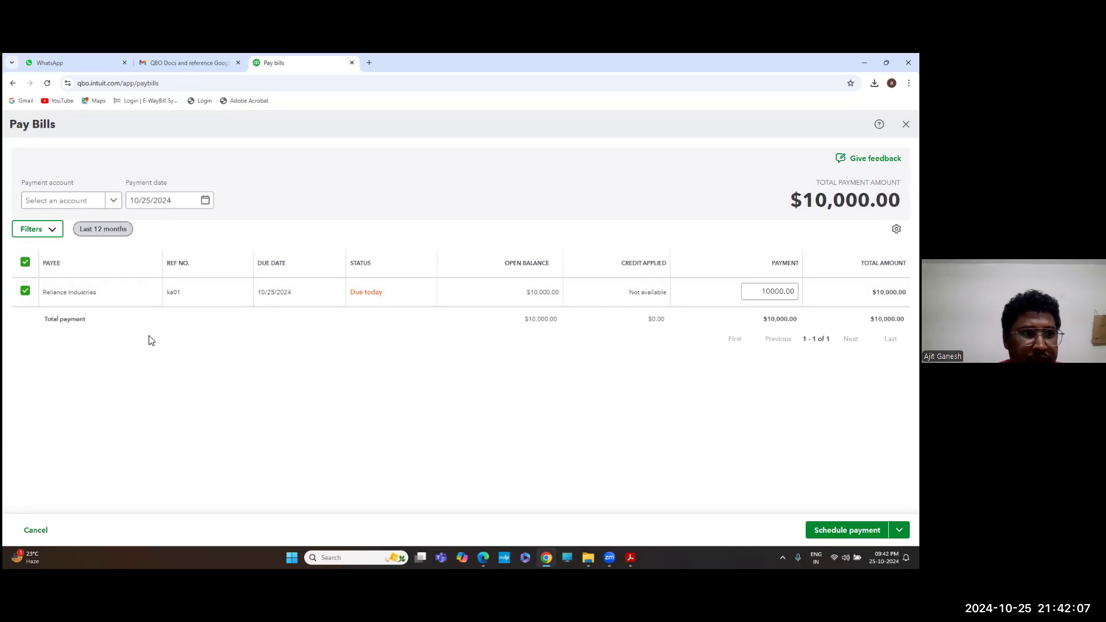
left_click(25, 263)
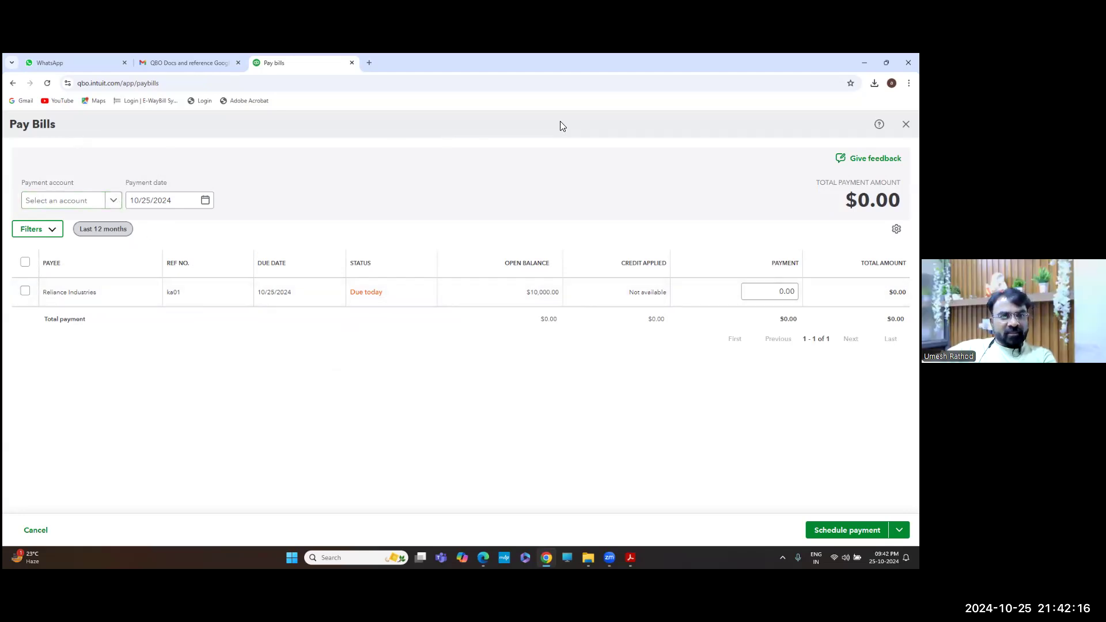
left_click(905, 124)
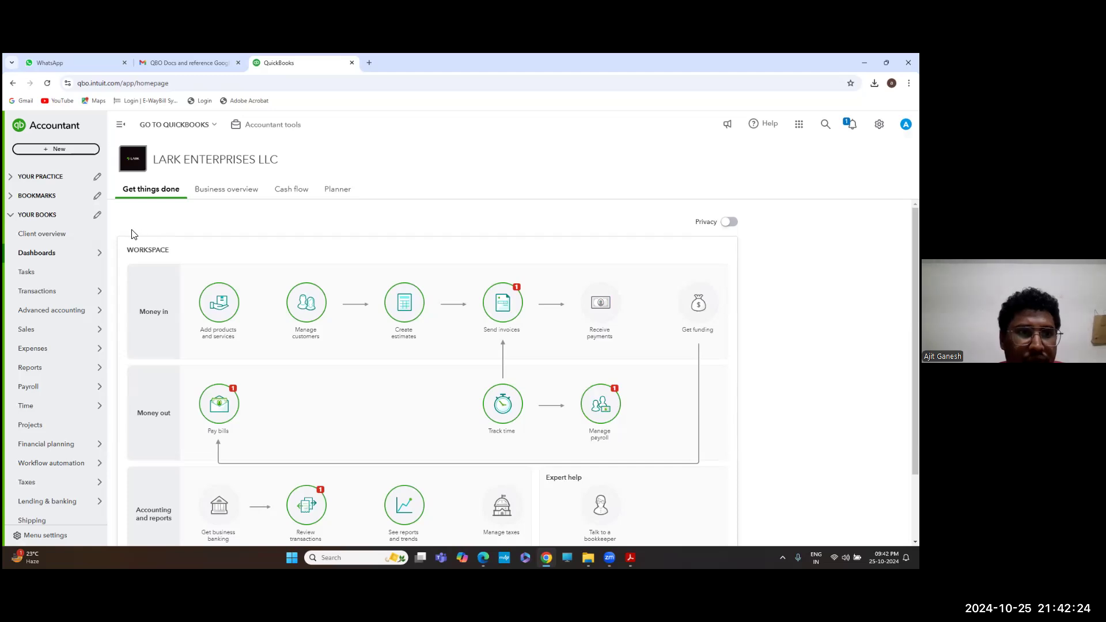
key("alt+Tab")
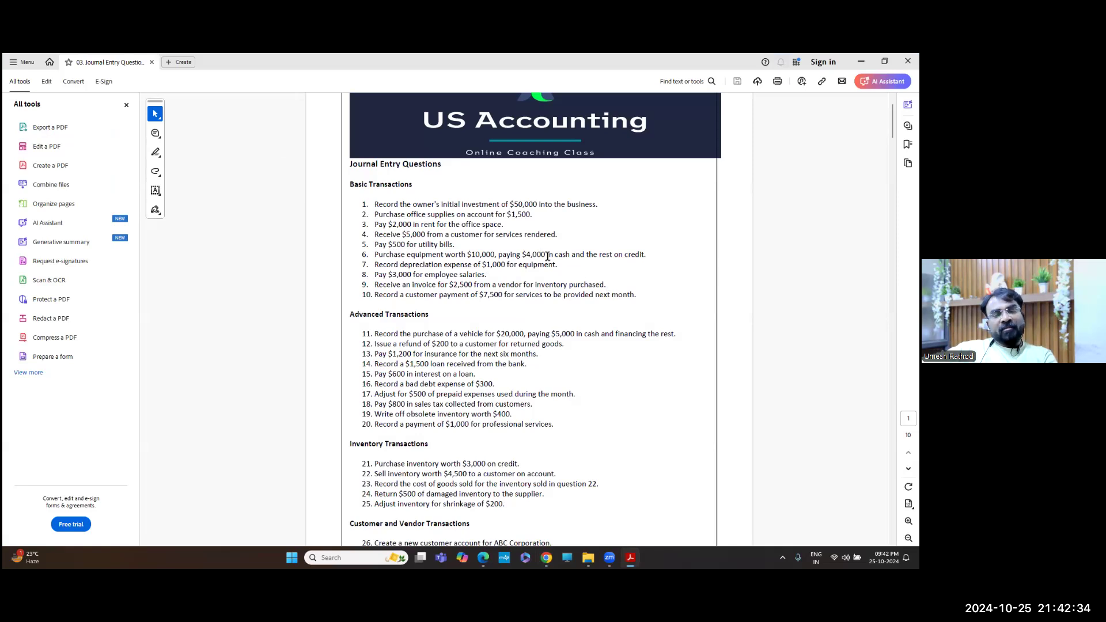
Switch back from the Journal Entry Questions PDF to QuickBooks
key("alt+Tab")
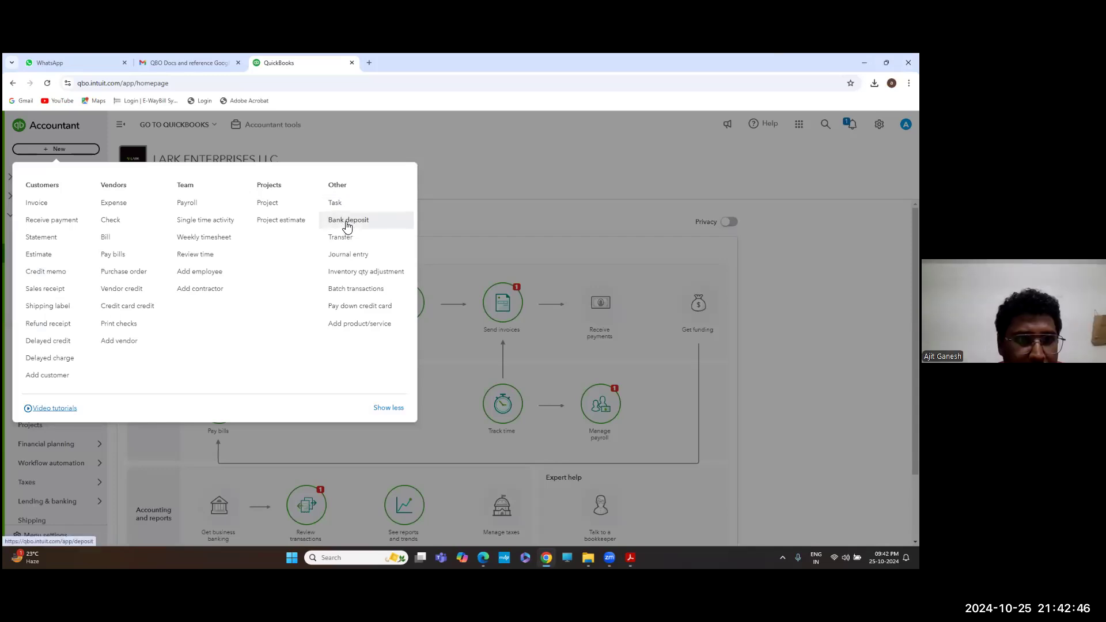
Pay $4,000 of the Reliance Industries bill from Citi Bank and save and close
left_click(113, 261)
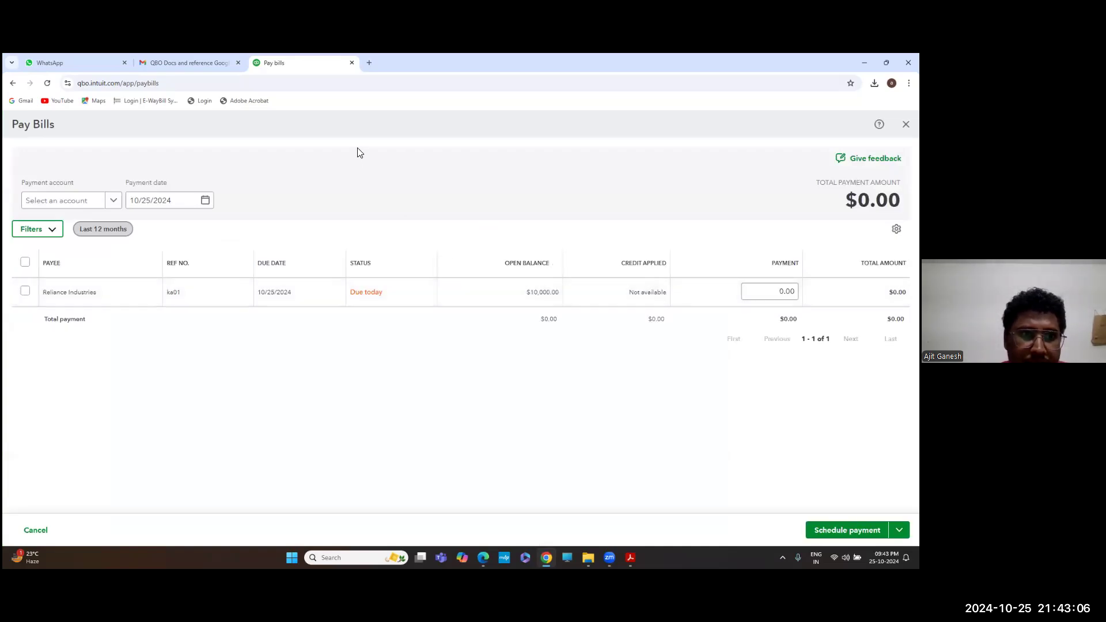
left_click(26, 292)
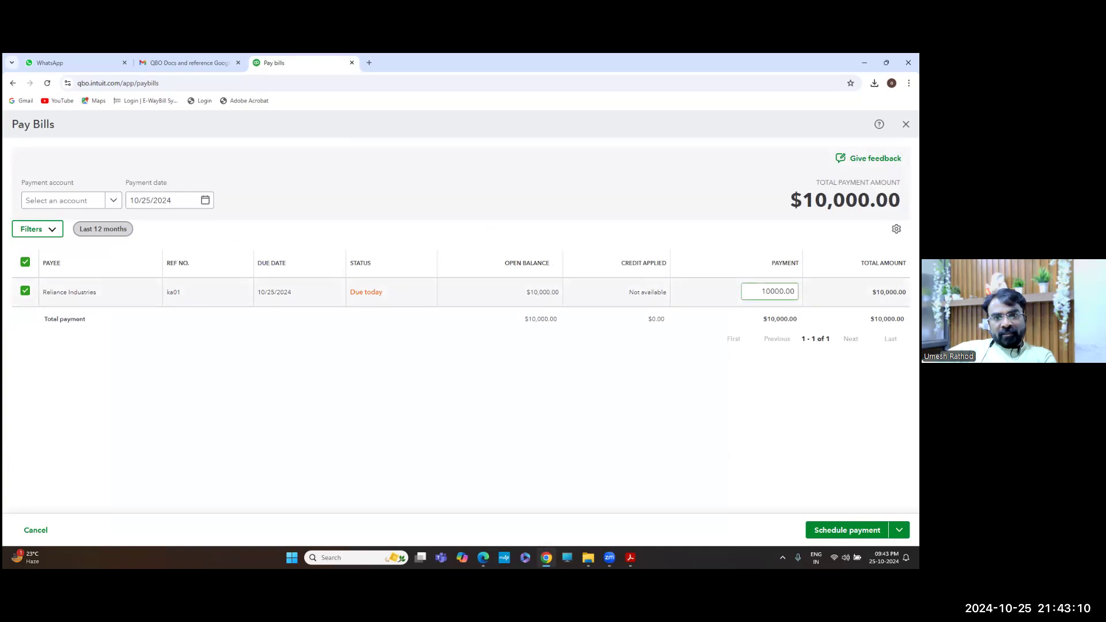
double_click(776, 291)
key("Escape")
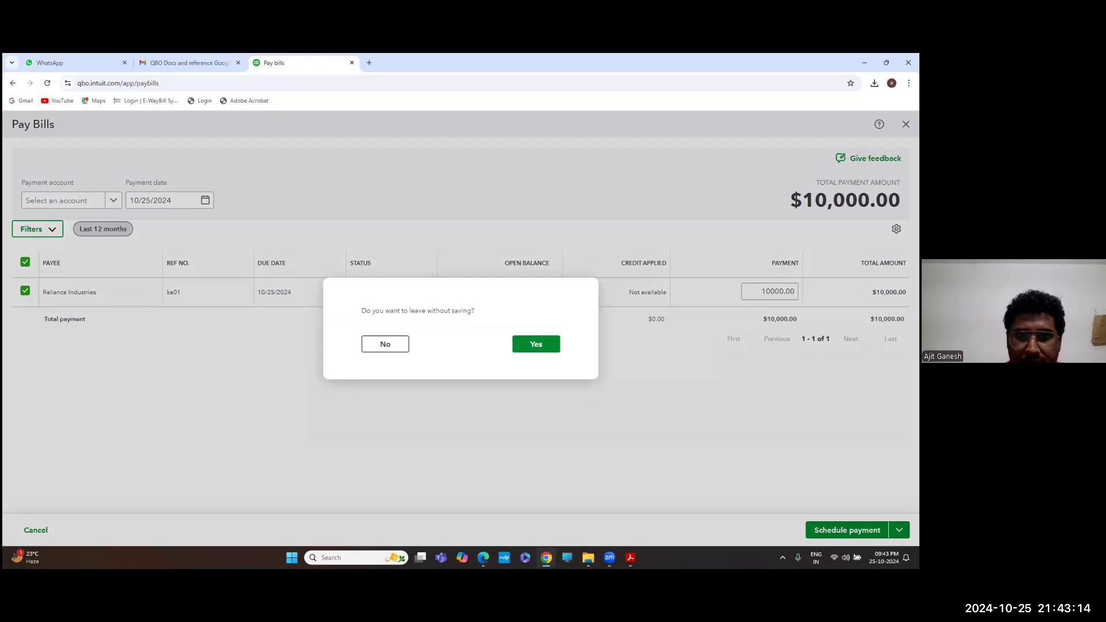
left_click(384, 344)
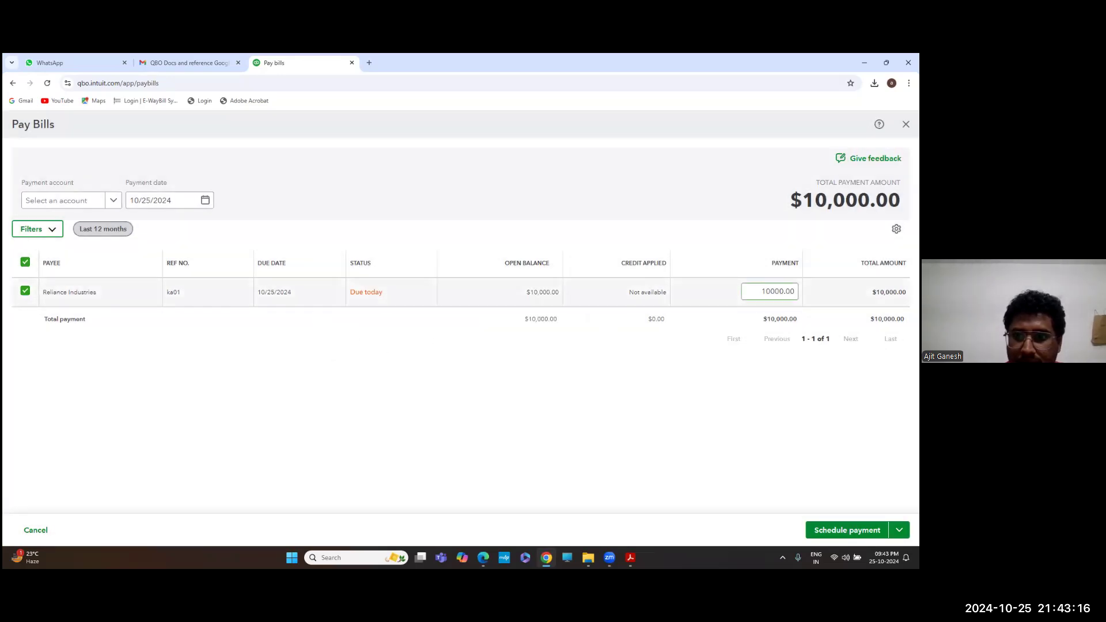
key("ctrl+a")
type("4")
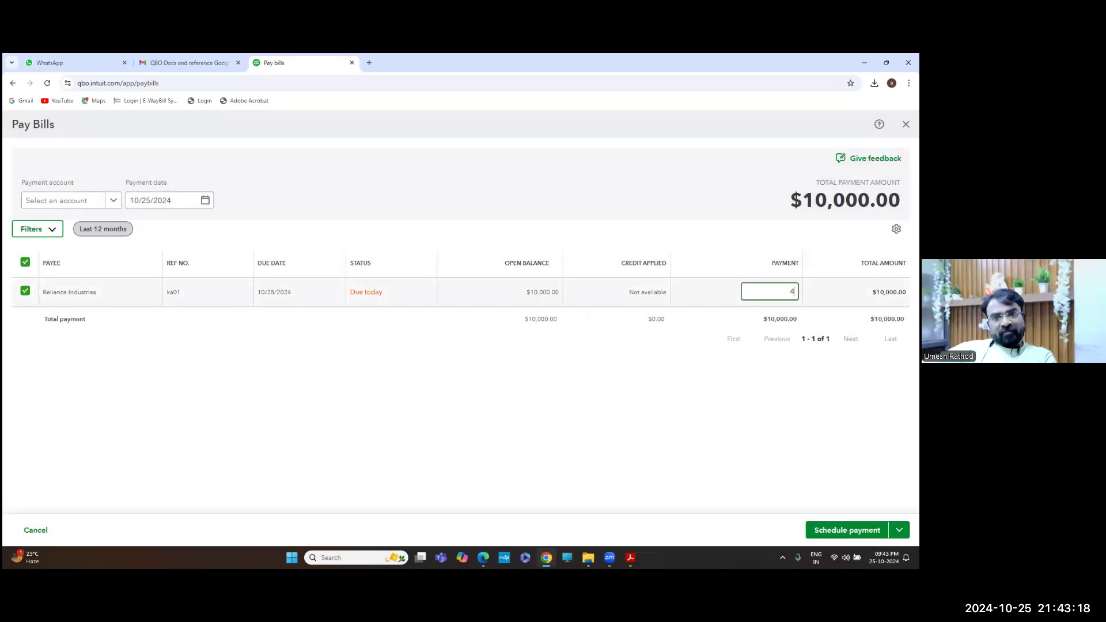
left_click(105, 208)
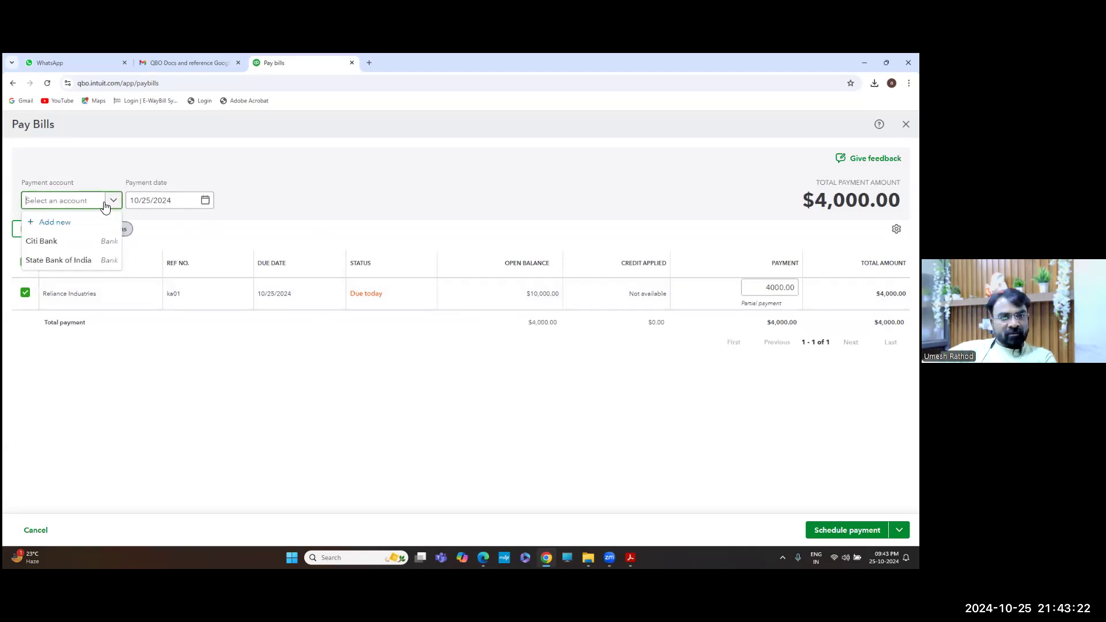
left_click(69, 240)
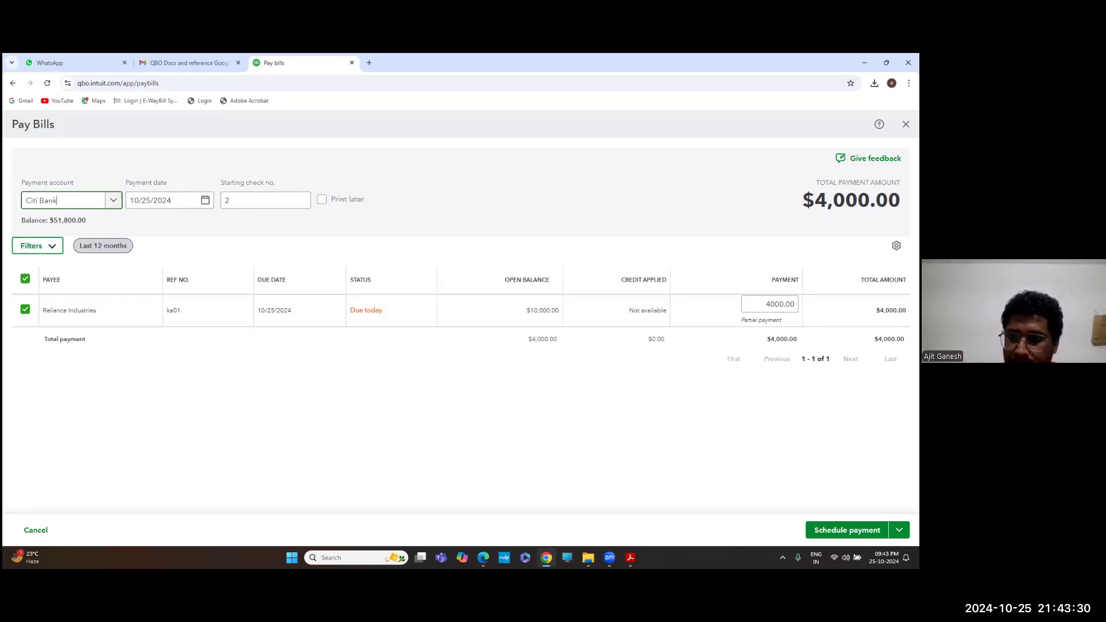
left_click(899, 529)
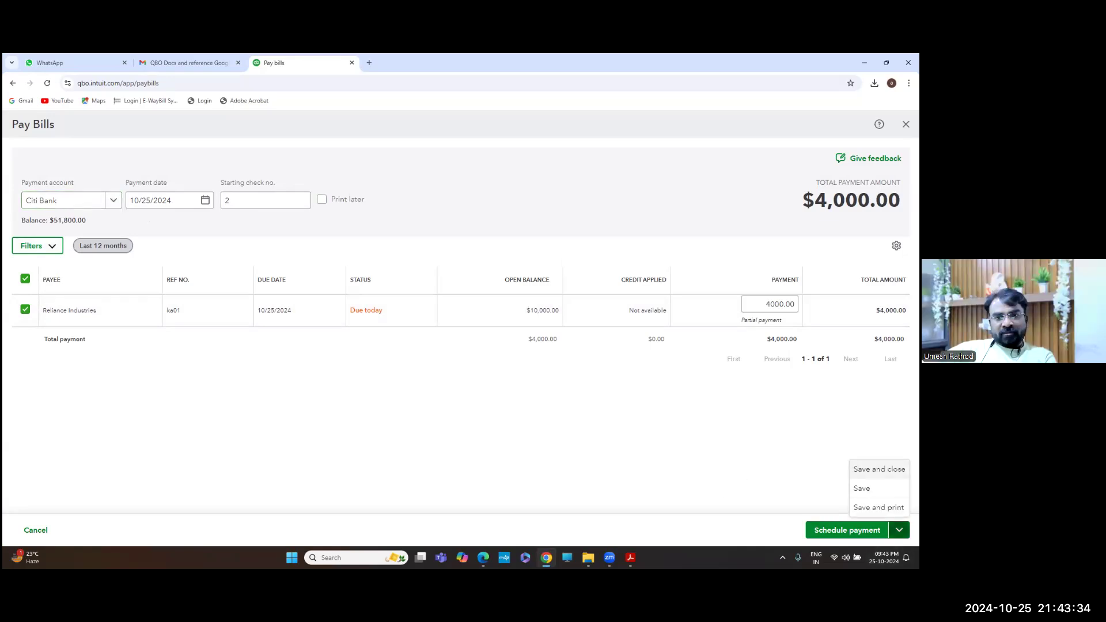
left_click(879, 468)
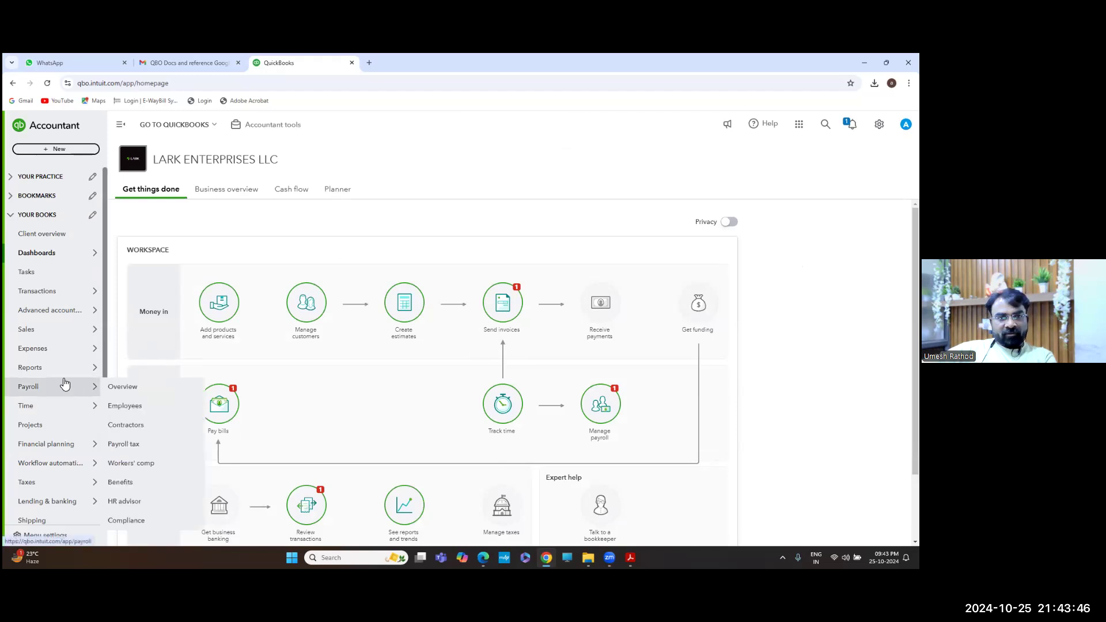
Go to Expenses > Vendors and open the Reliance Industries record
mouse_move(56, 369)
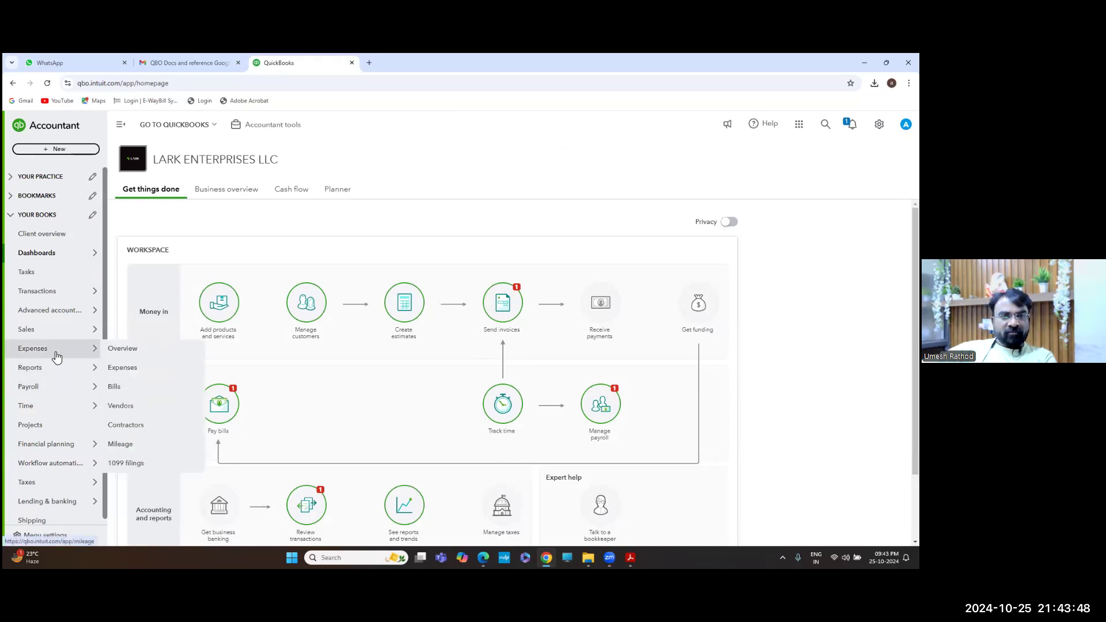
left_click(140, 410)
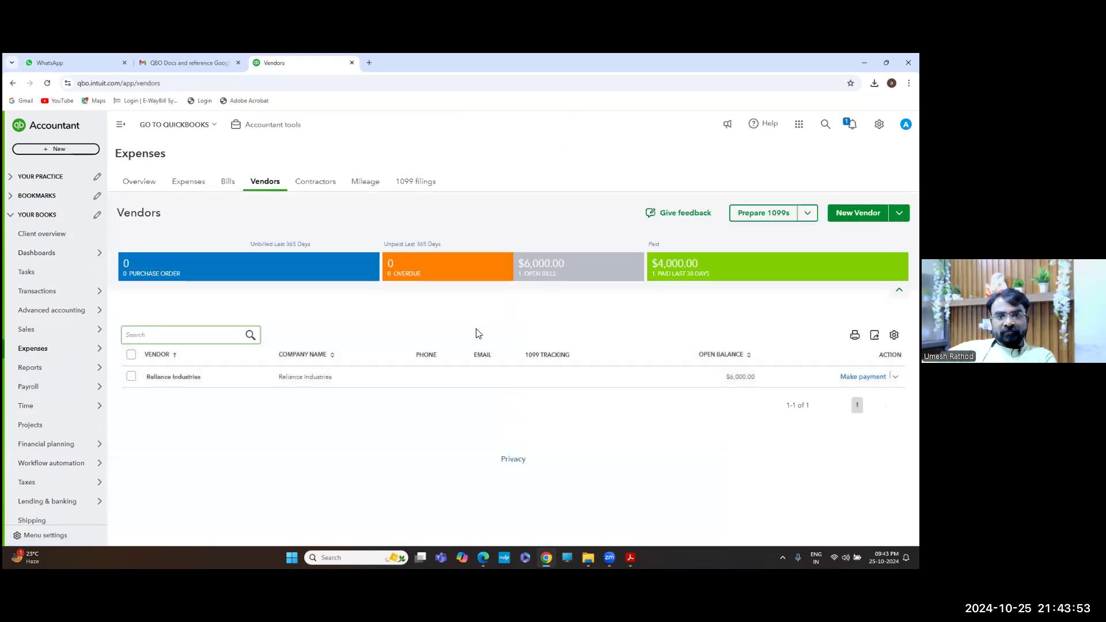
left_click(373, 377)
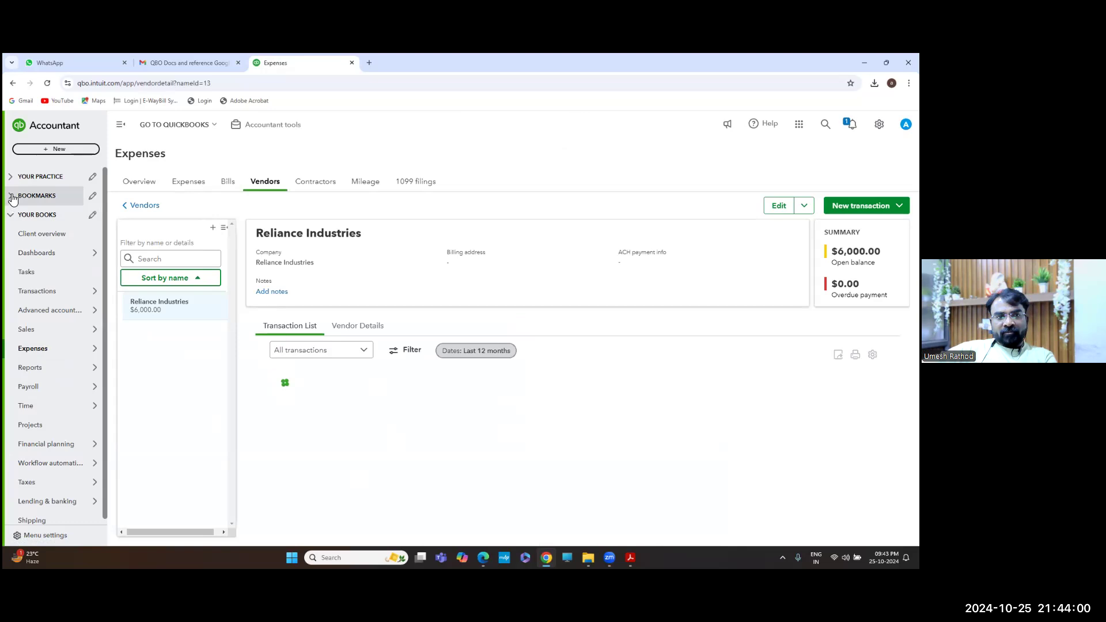
Bookmark the Vendors and Customers pages and collapse the YOUR BOOKS navigation
mouse_move(52, 401)
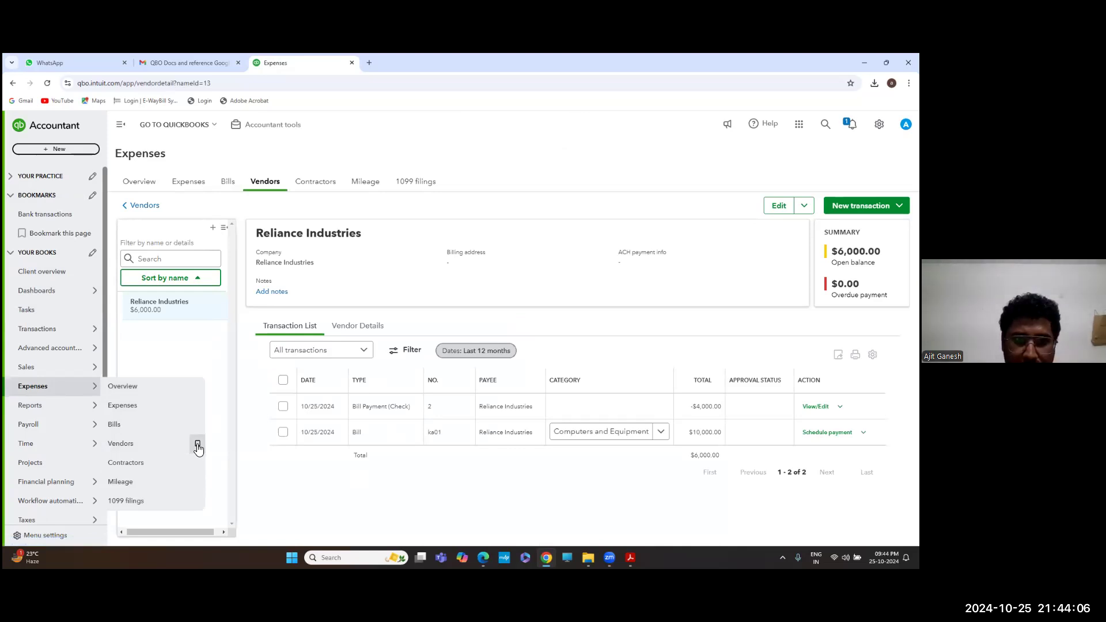
left_click(197, 445)
mouse_move(70, 384)
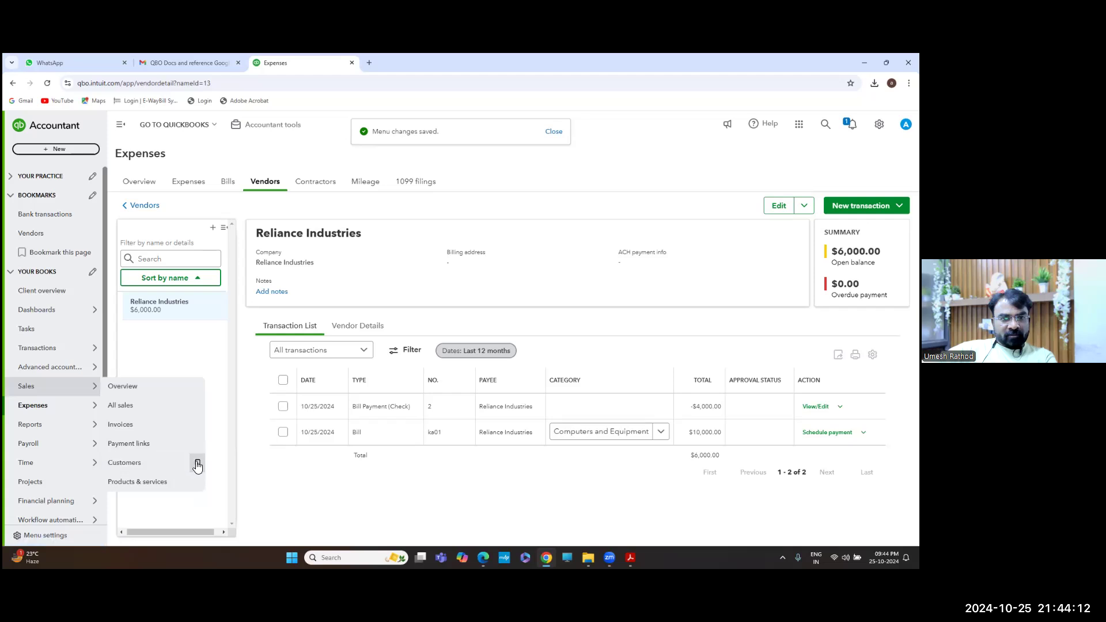
left_click(198, 466)
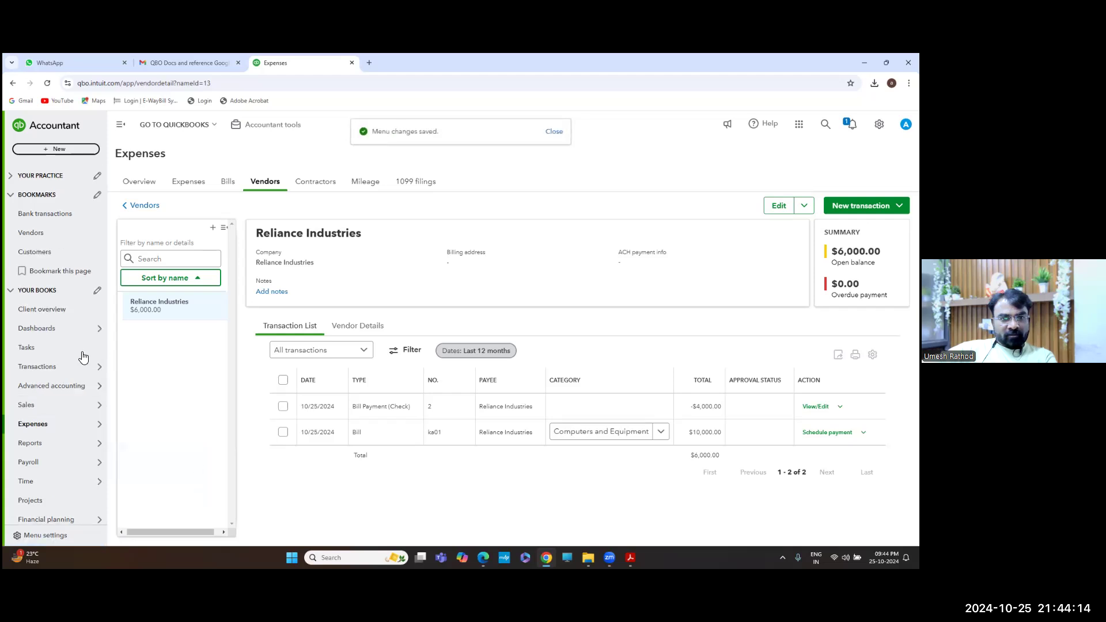
left_click(8, 294)
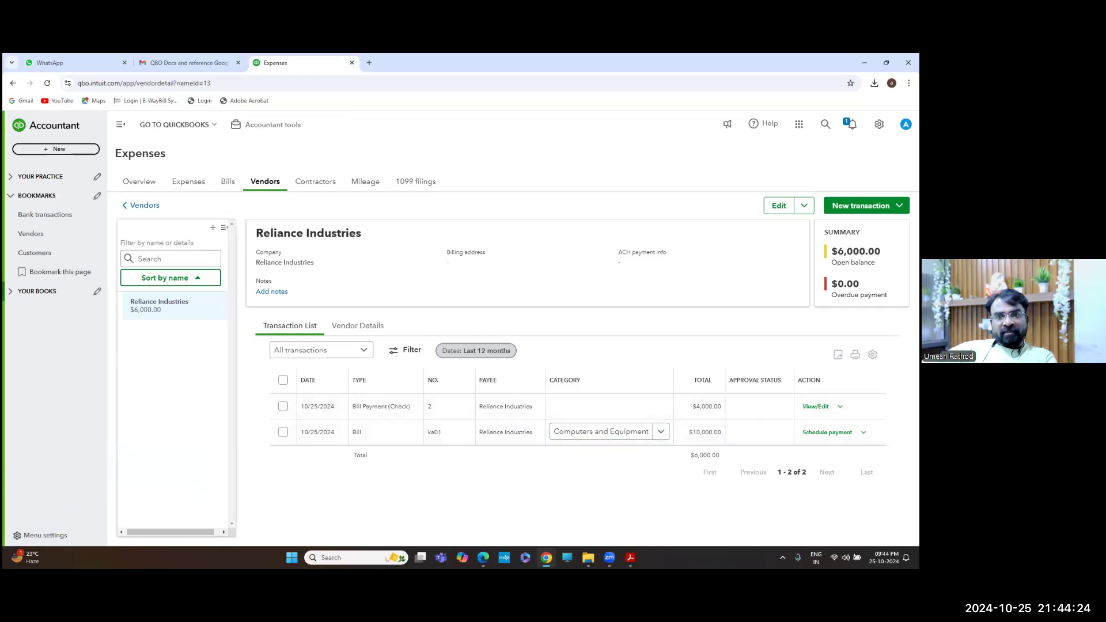
Highlight the $6,000.00 open balance, then return to the questions PDF
double_click(858, 252)
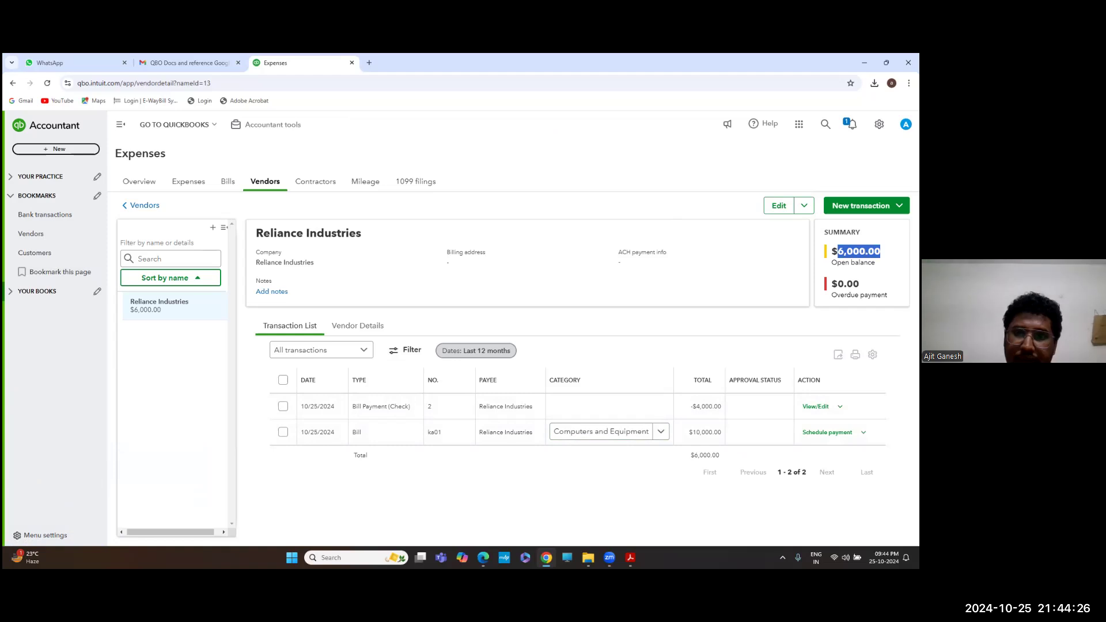
left_click(858, 252)
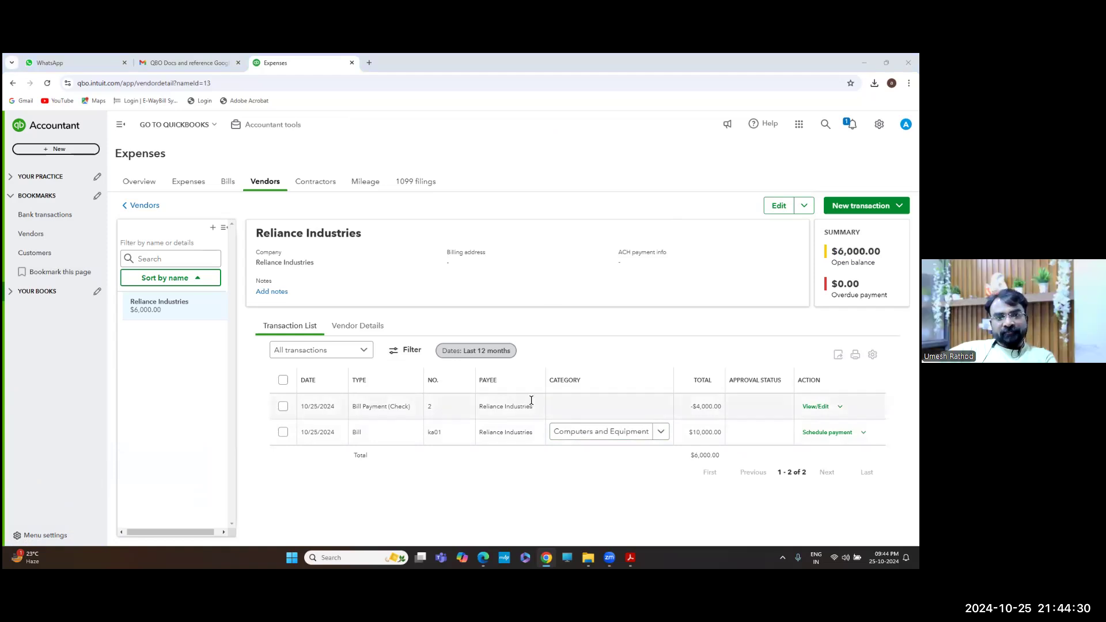
key("alt+Tab")
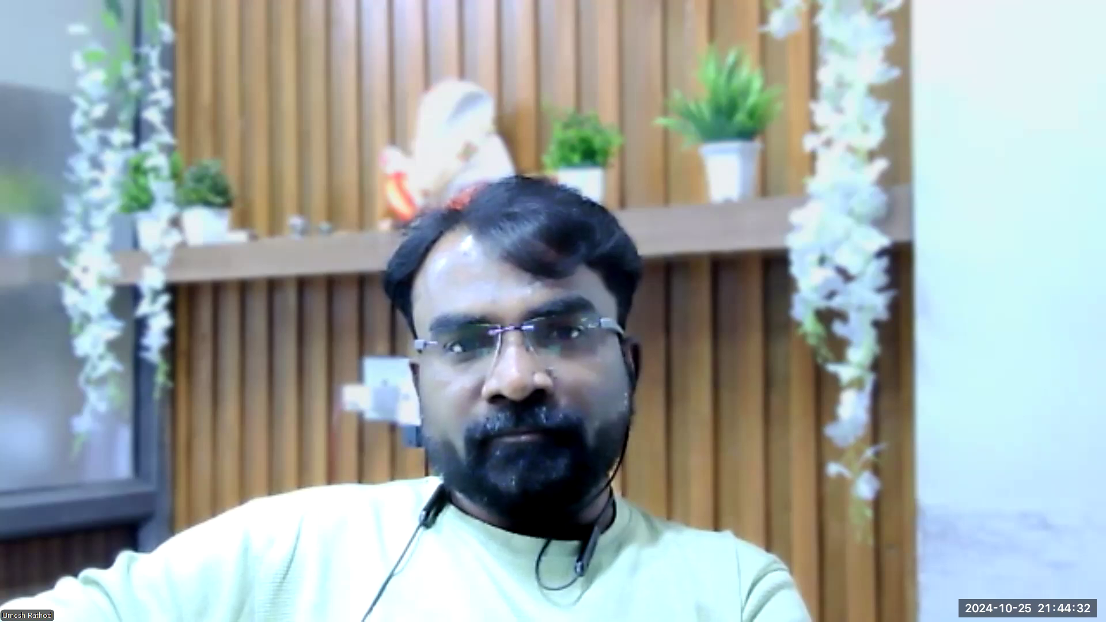
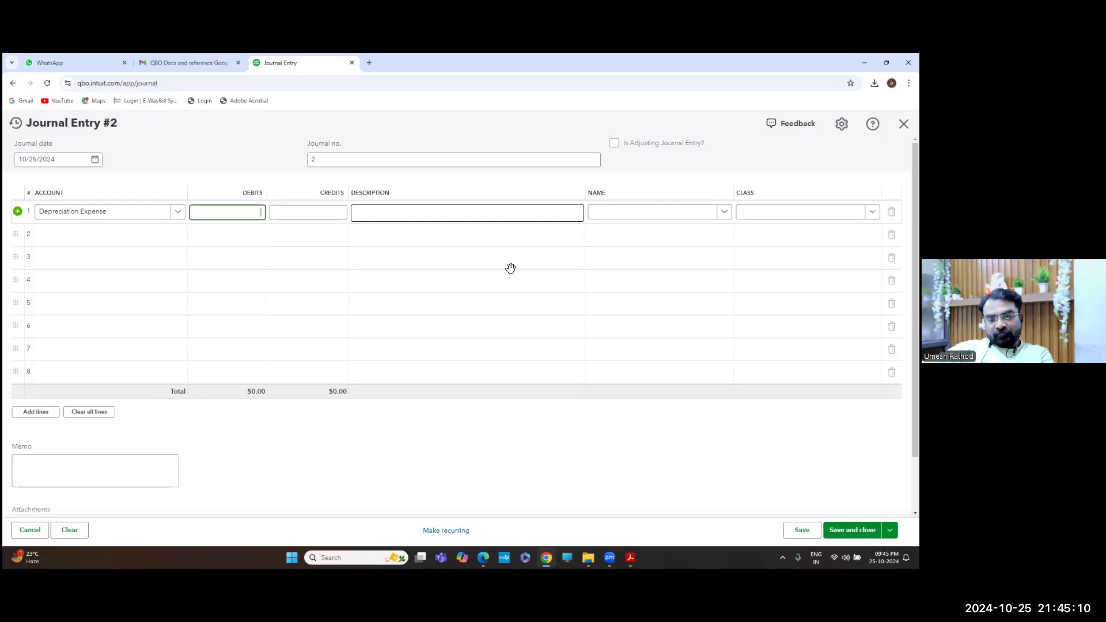
Debit $1,000 on line 1 with class Corporate
type("1000")
key("Tab")
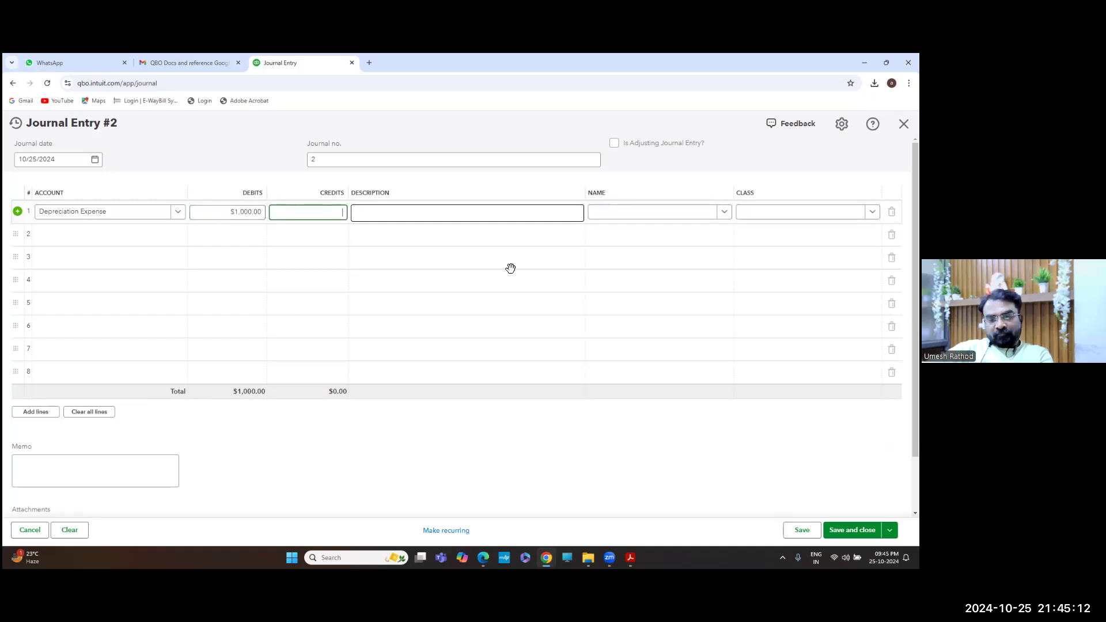
left_click(647, 217)
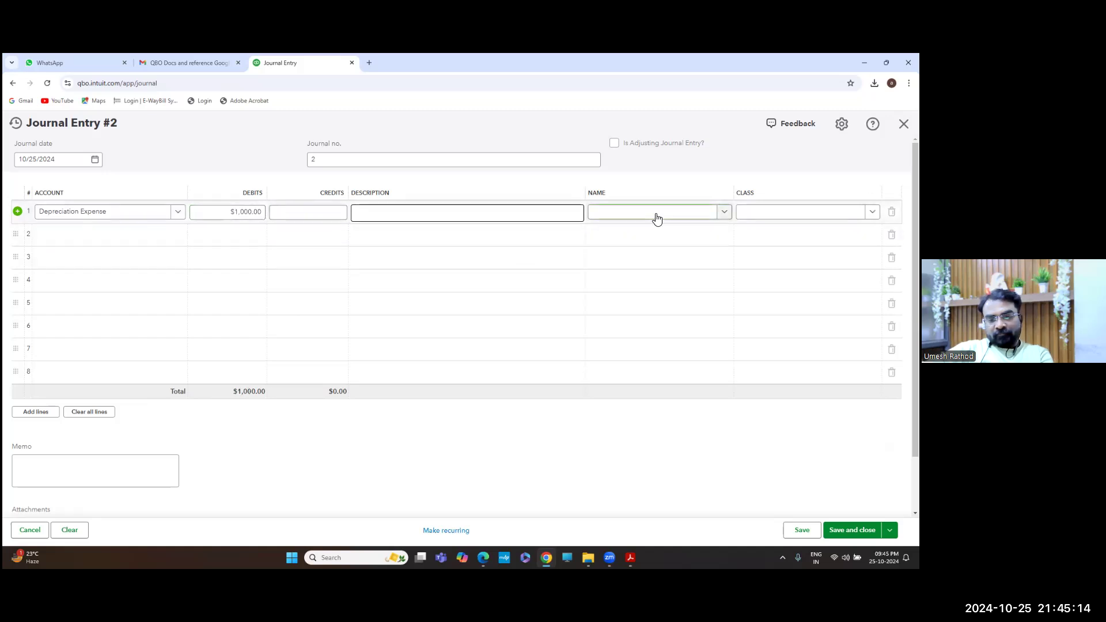
scroll(644, 293, "down", 2)
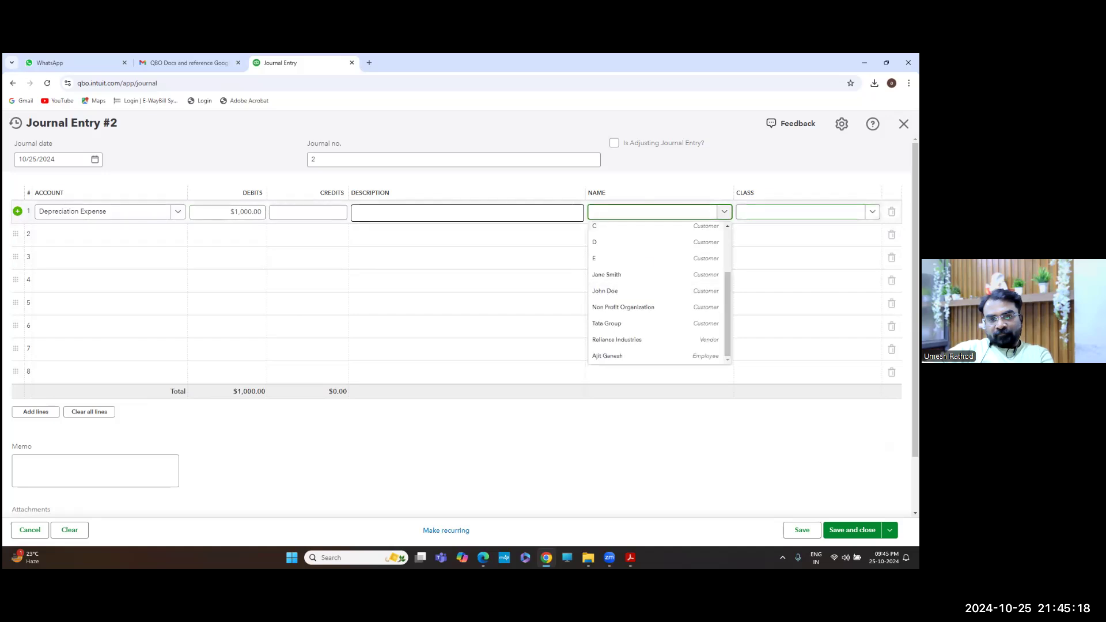
left_click(800, 212)
left_click(755, 248)
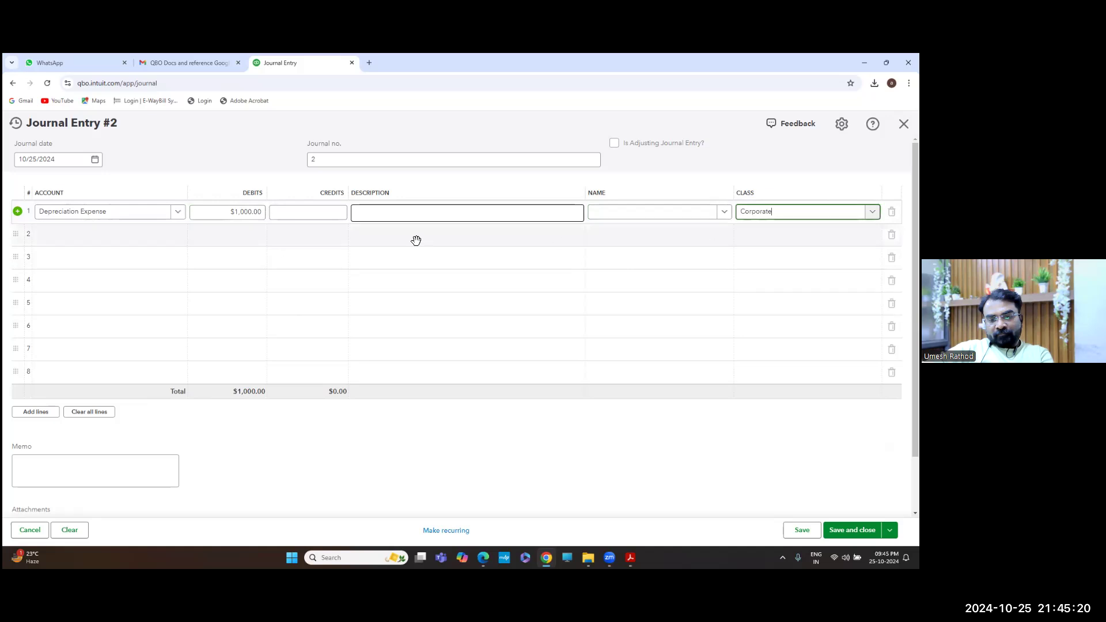
Credit Computers and Equipment:Accumulated - Computer on line 2, then save and close
left_click(168, 242)
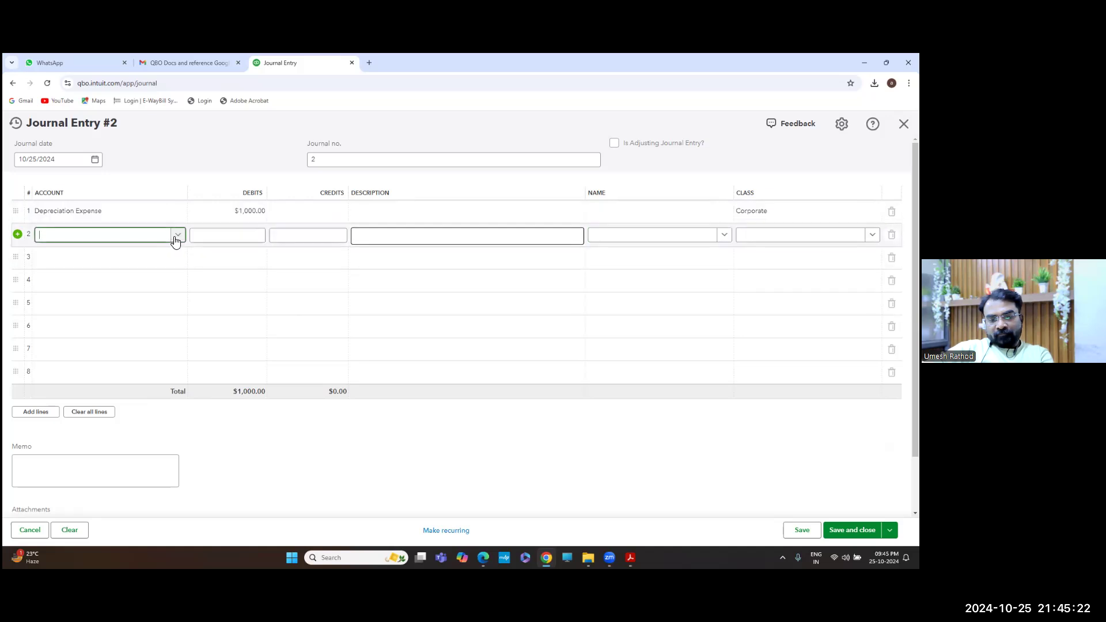
left_click(177, 237)
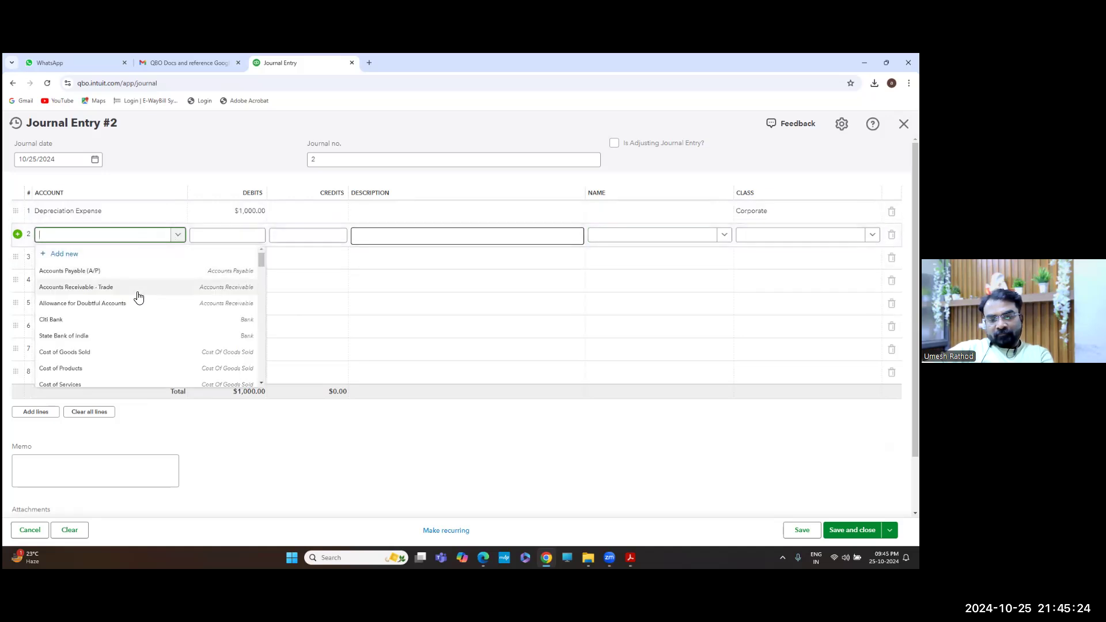
scroll(138, 296, "down", 3)
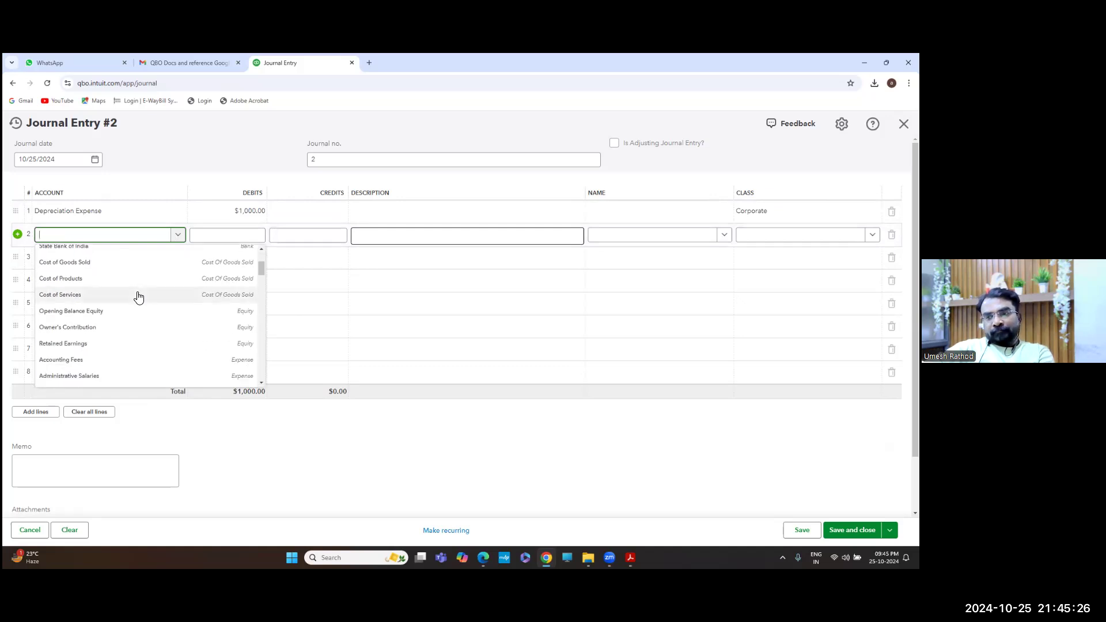
scroll(138, 297, "down", 2)
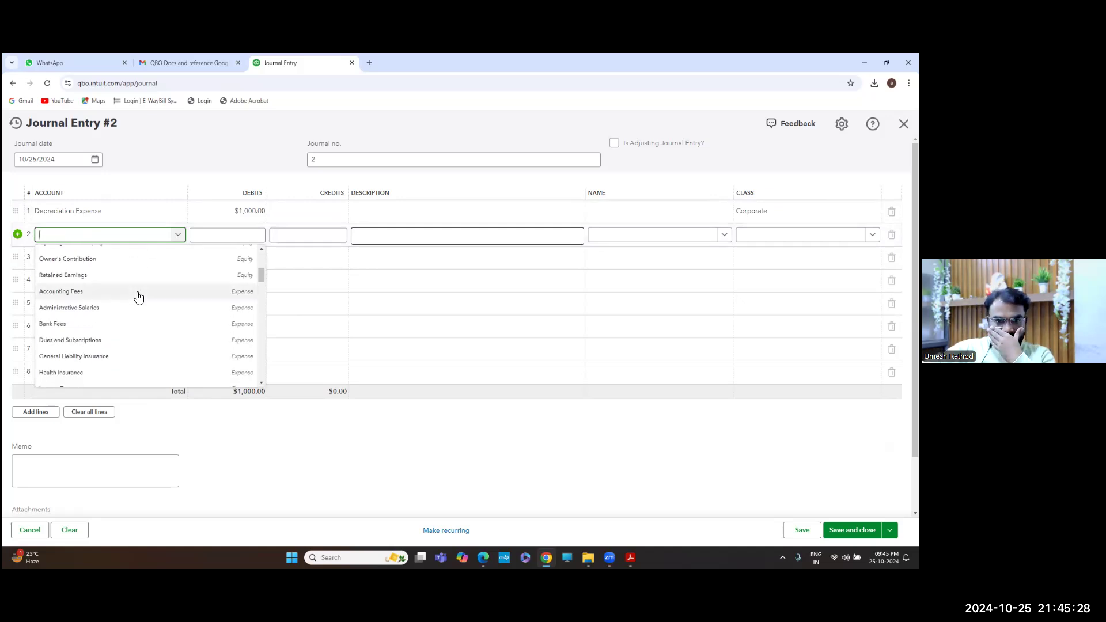
scroll(139, 297, "down", 8)
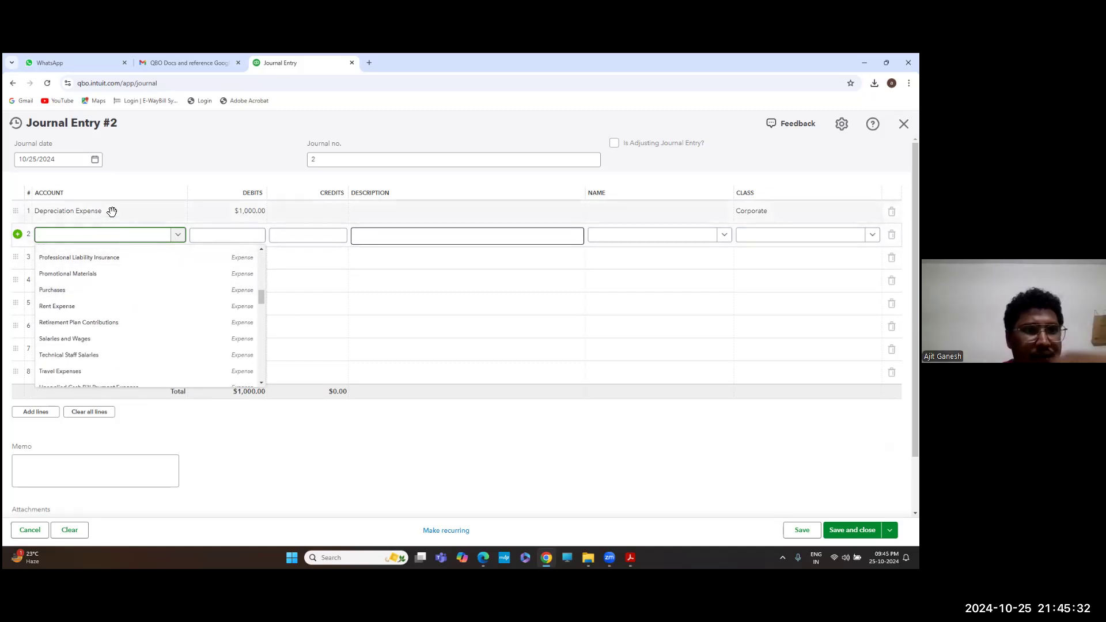
scroll(136, 313, "down", 1)
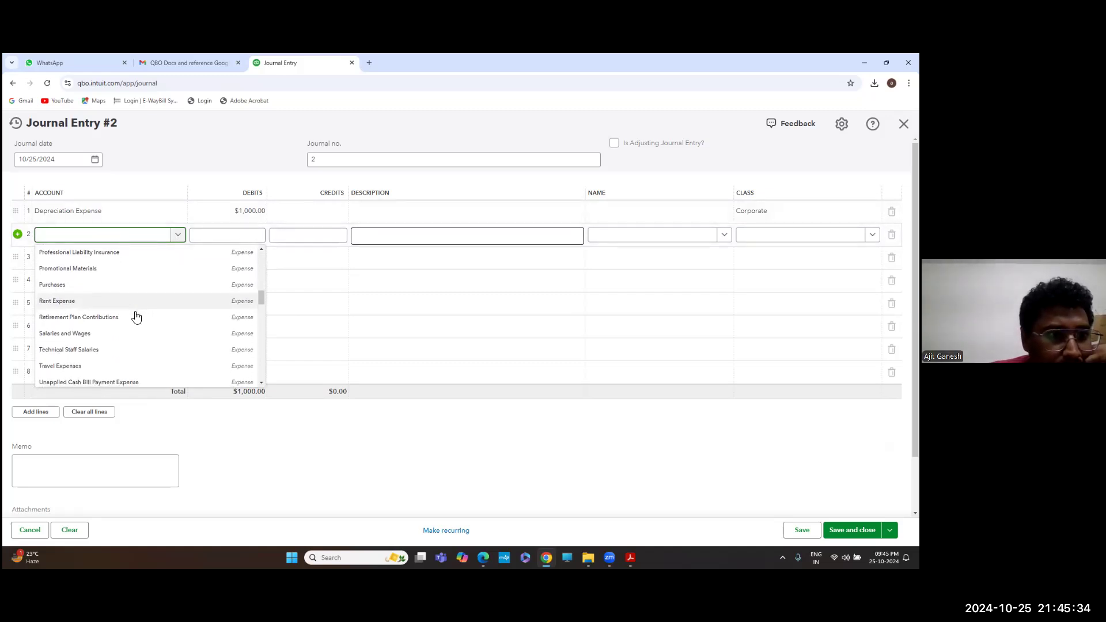
scroll(137, 318, "down", 1)
scroll(136, 318, "up", 1)
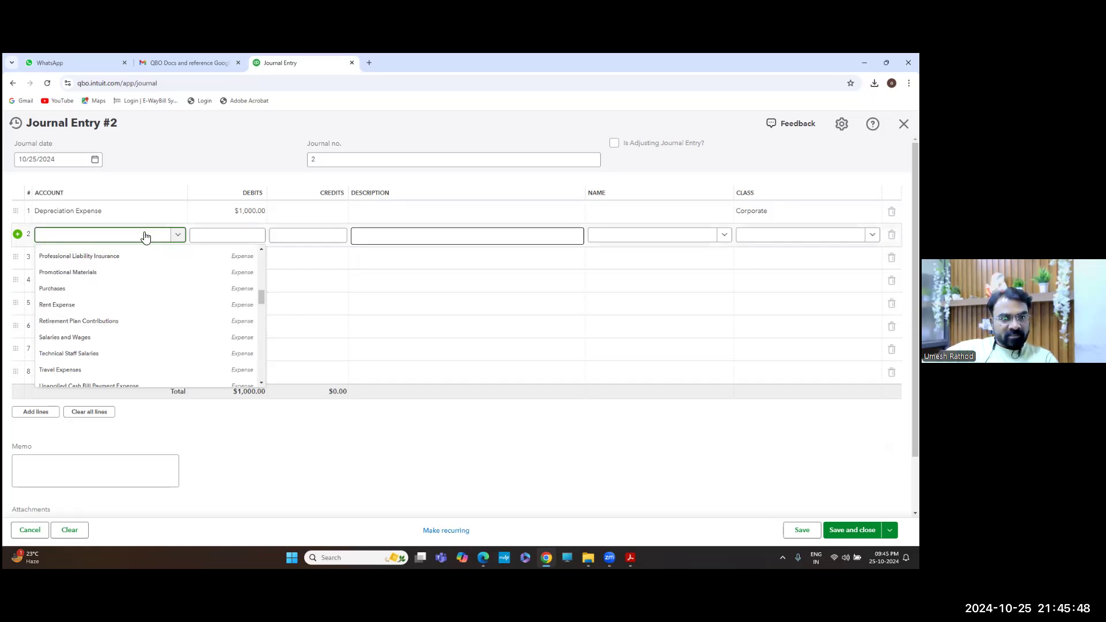
type("acc")
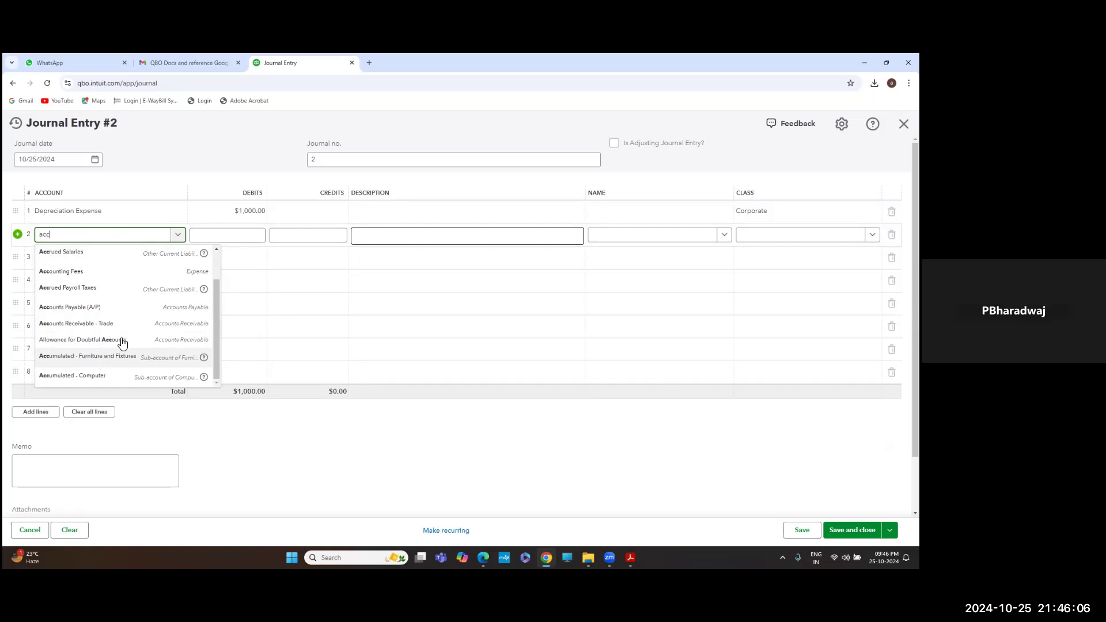
left_click(56, 373)
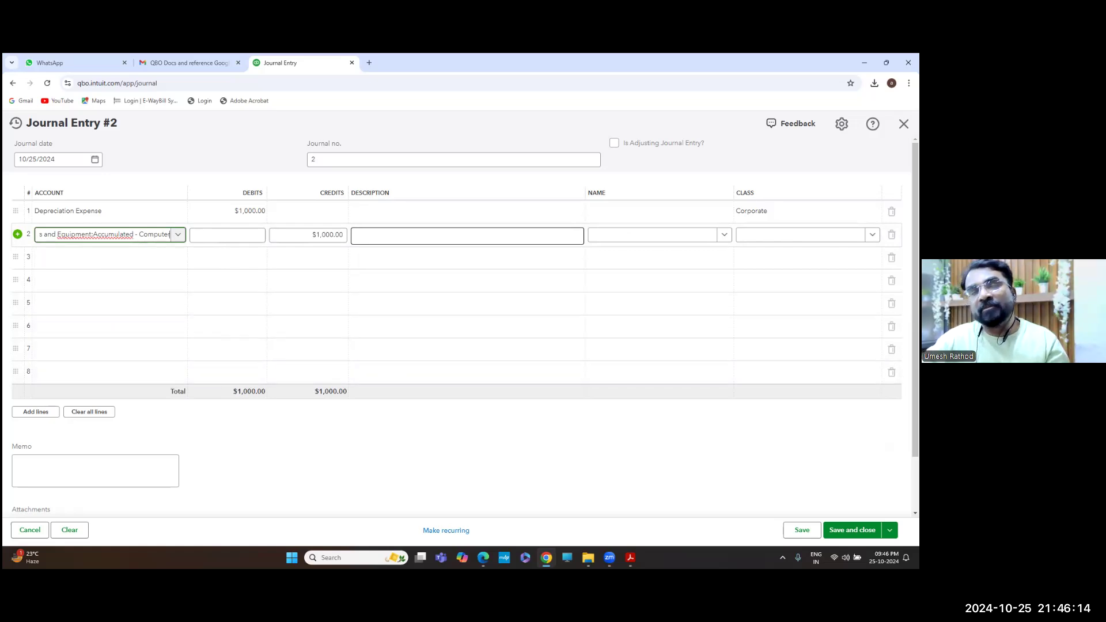
left_click(851, 530)
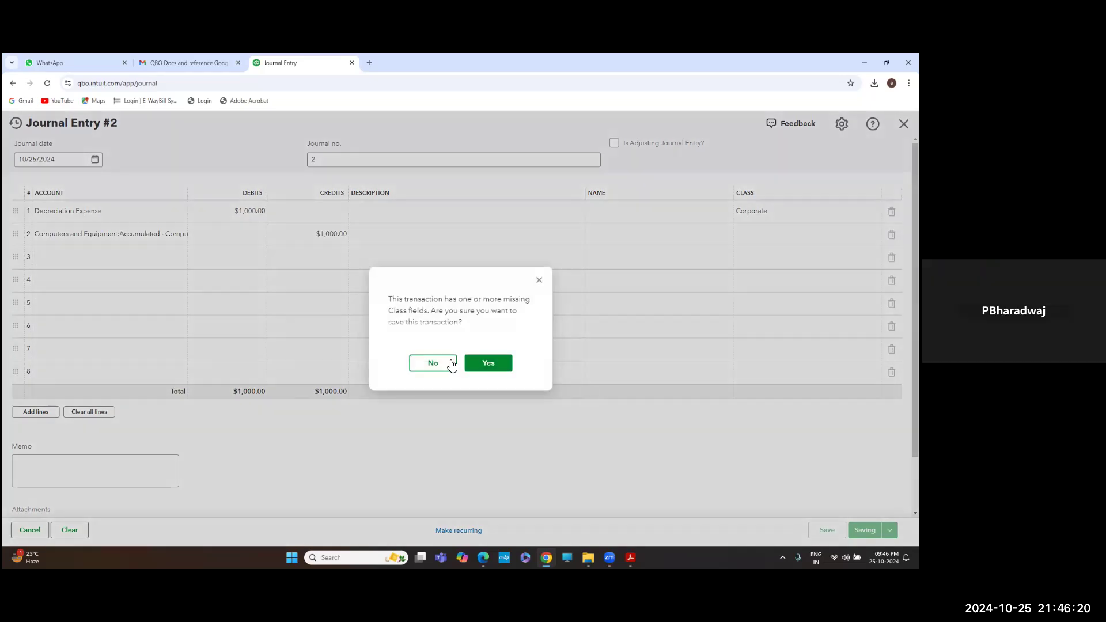
Decline the missing-class save, set line 2's class to Corporate, and save Journal Entry 2
left_click(433, 363)
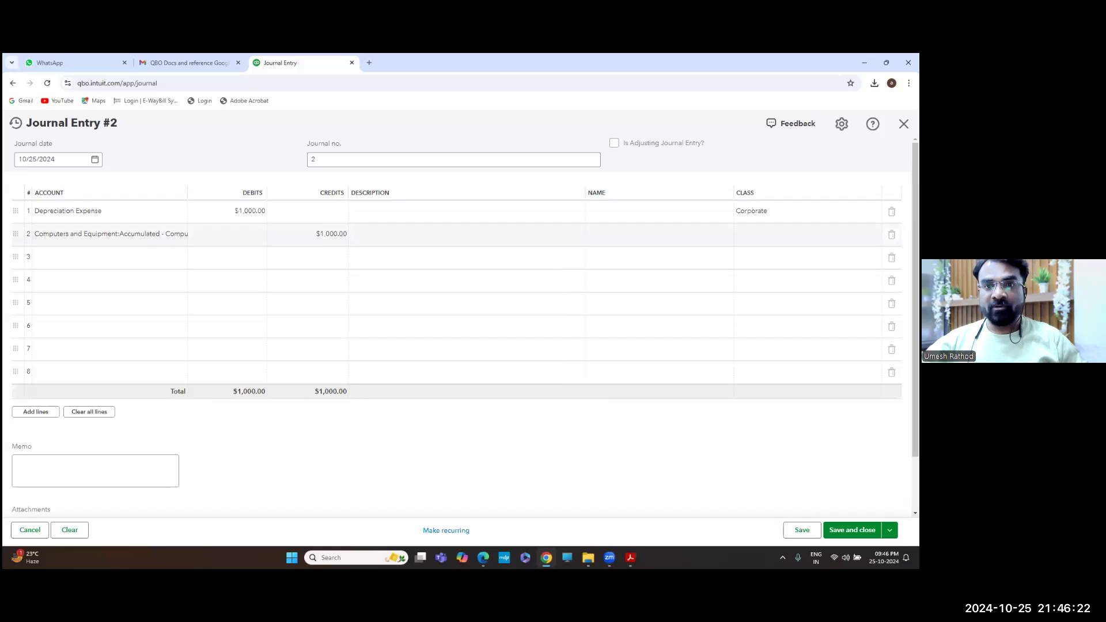
left_click(872, 234)
left_click(872, 235)
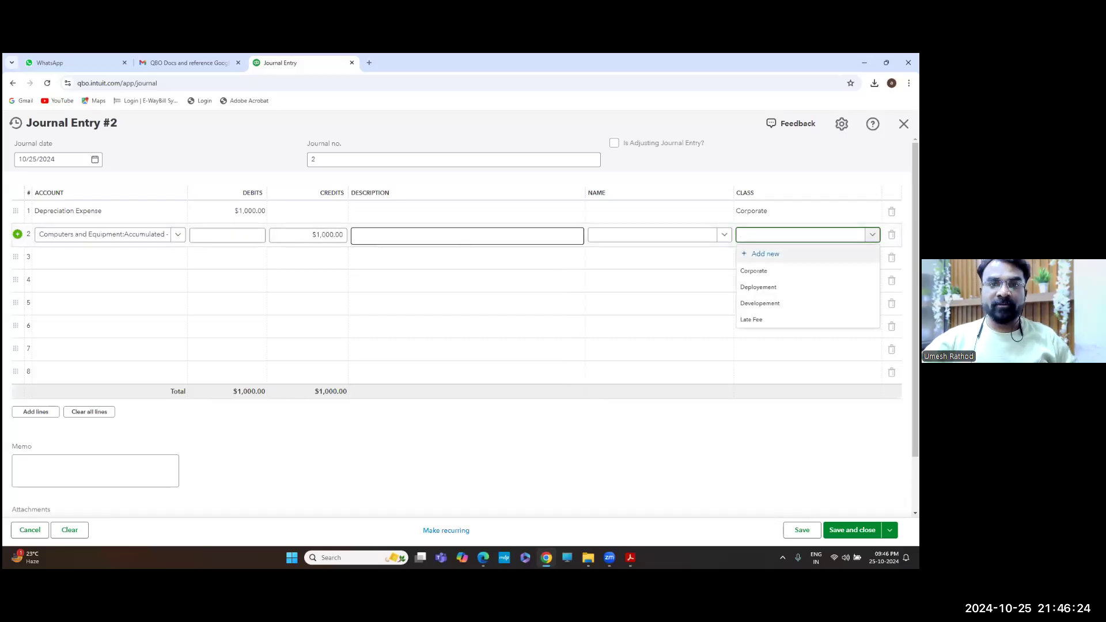
left_click(753, 270)
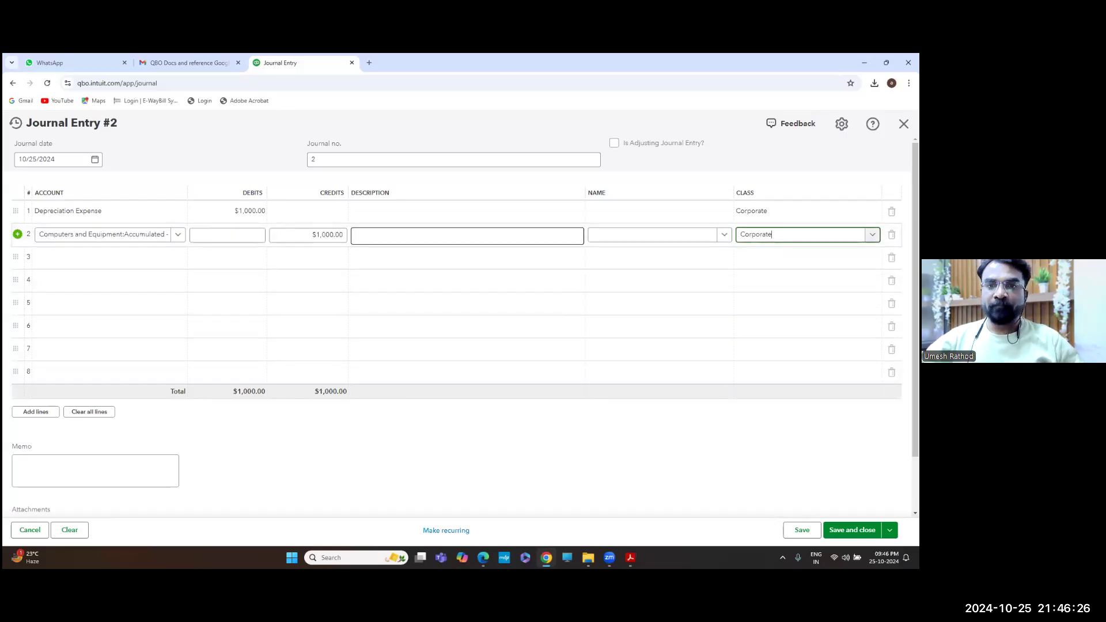
left_click(852, 530)
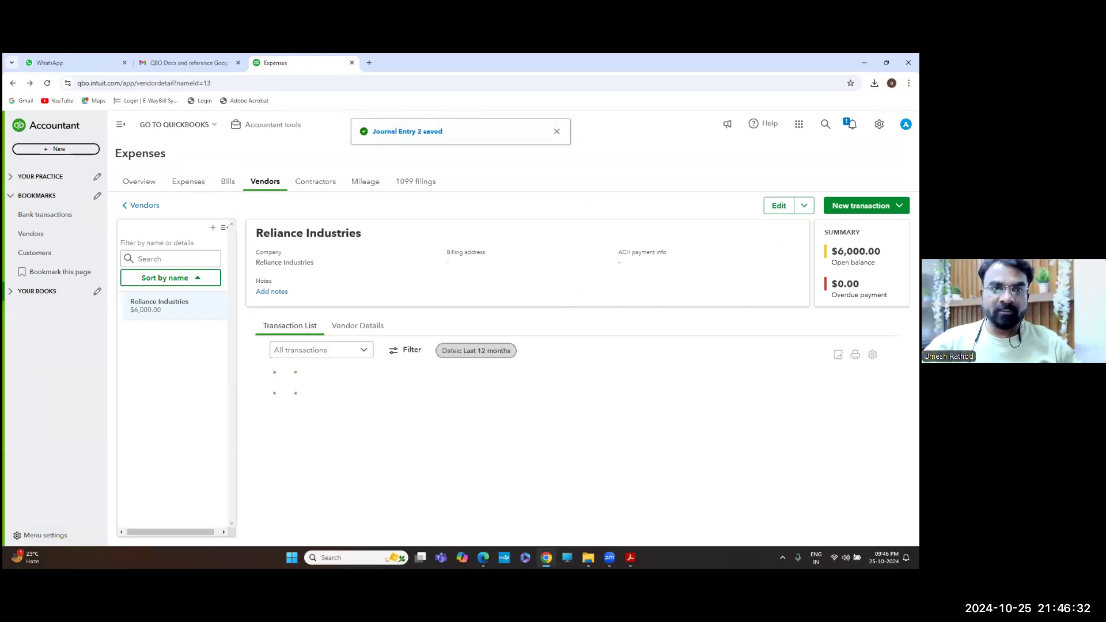
Find the Balance Sheet report by searching 'balance' in Reports and open it
left_click(12, 295)
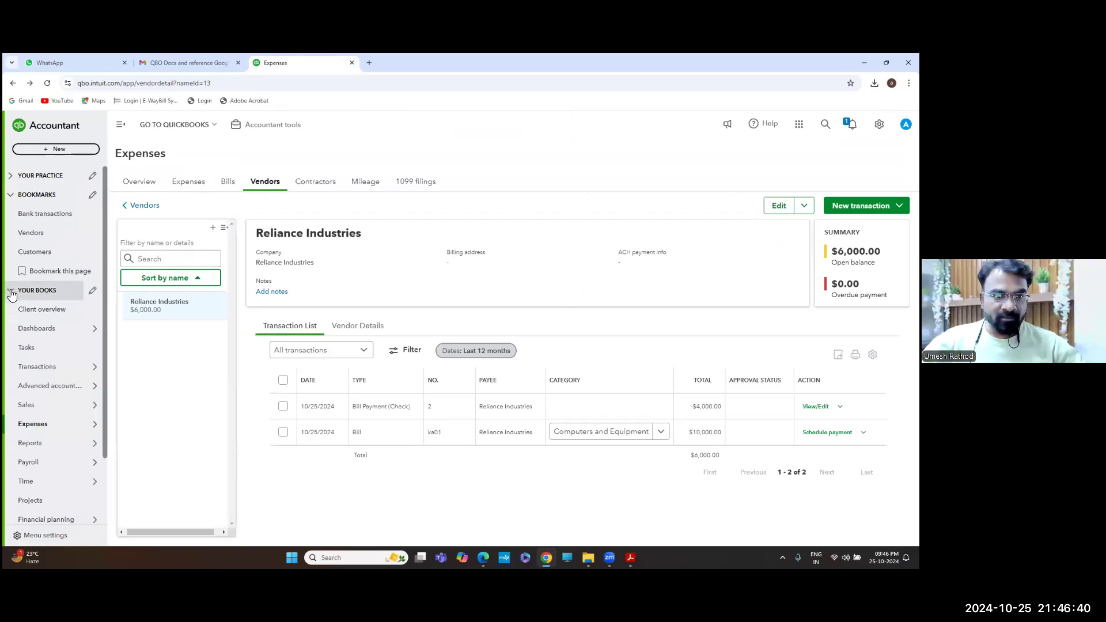
left_click(34, 444)
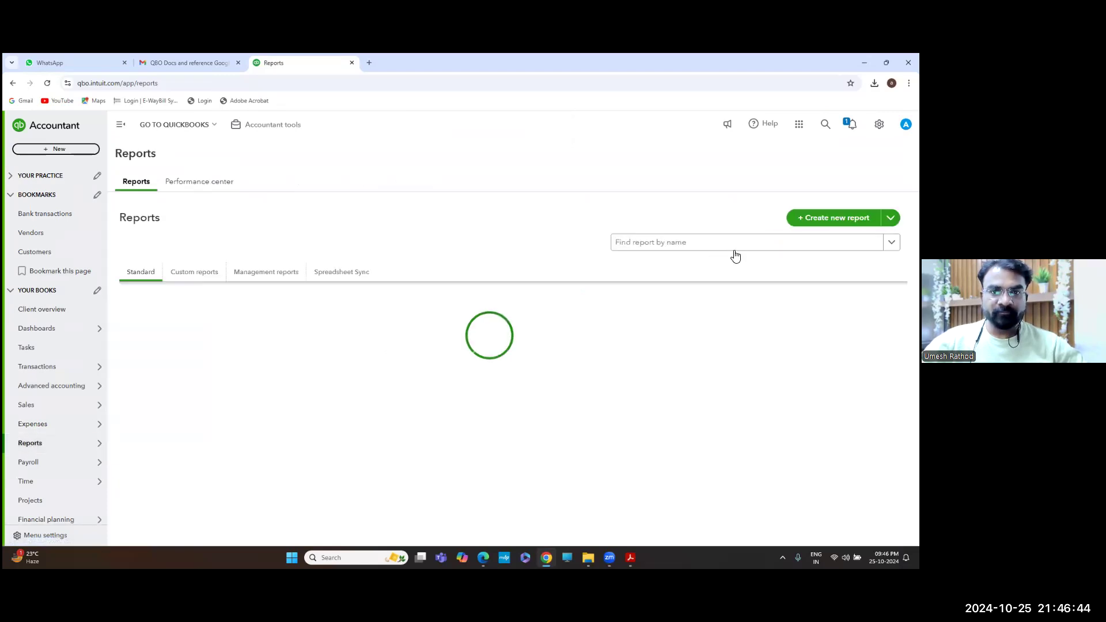
left_click(735, 250)
type("balance")
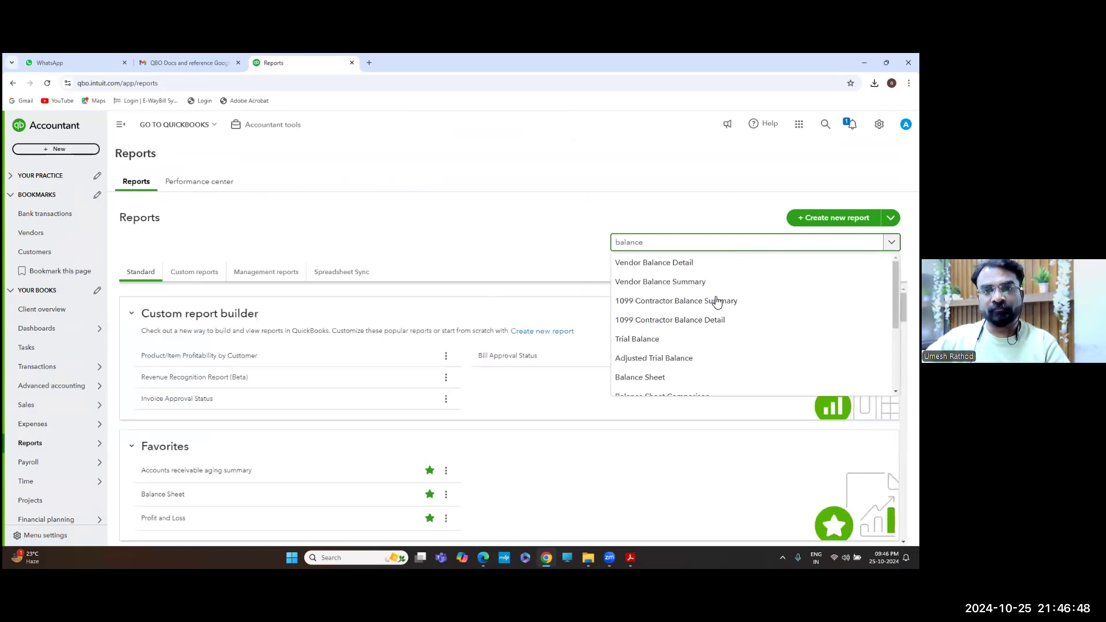
left_click(668, 378)
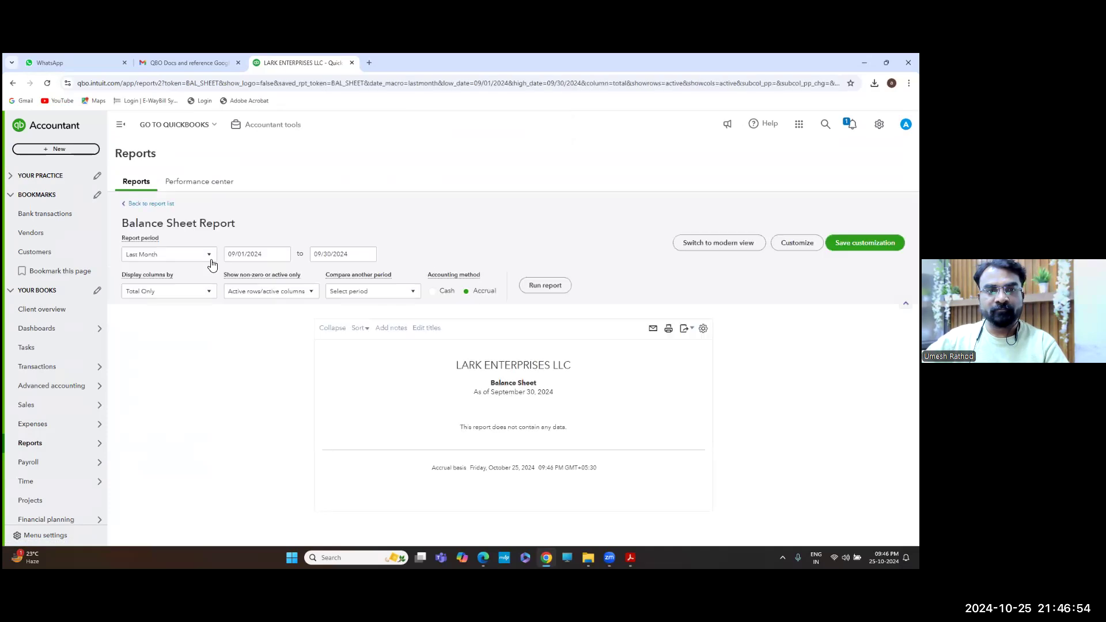
Set the report period to All Dates and run the Balance Sheet
left_click(194, 258)
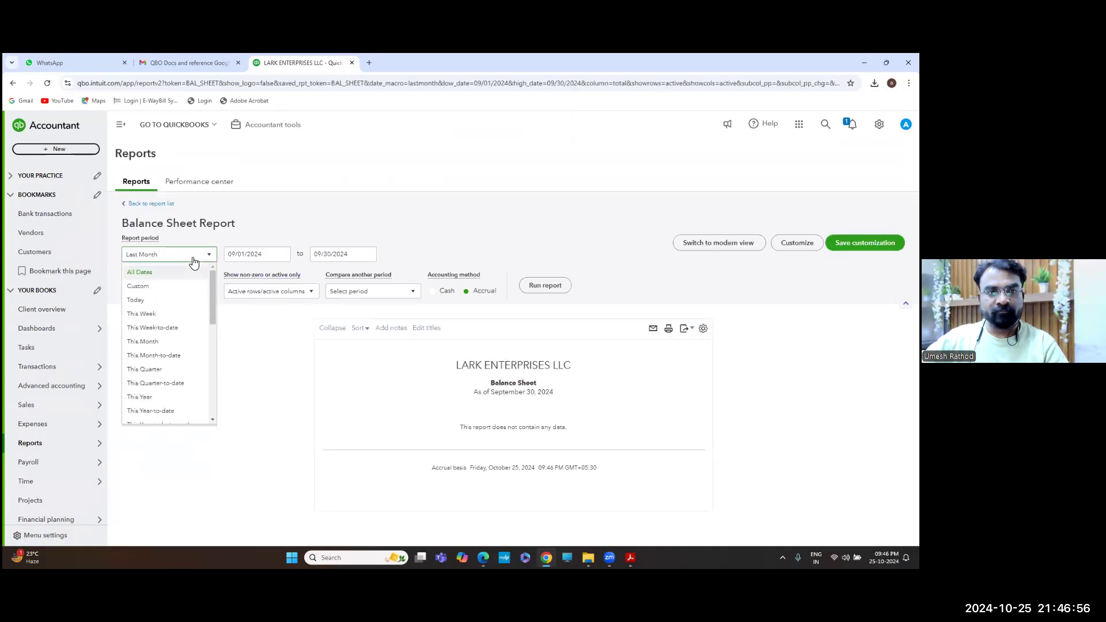
left_click(194, 260)
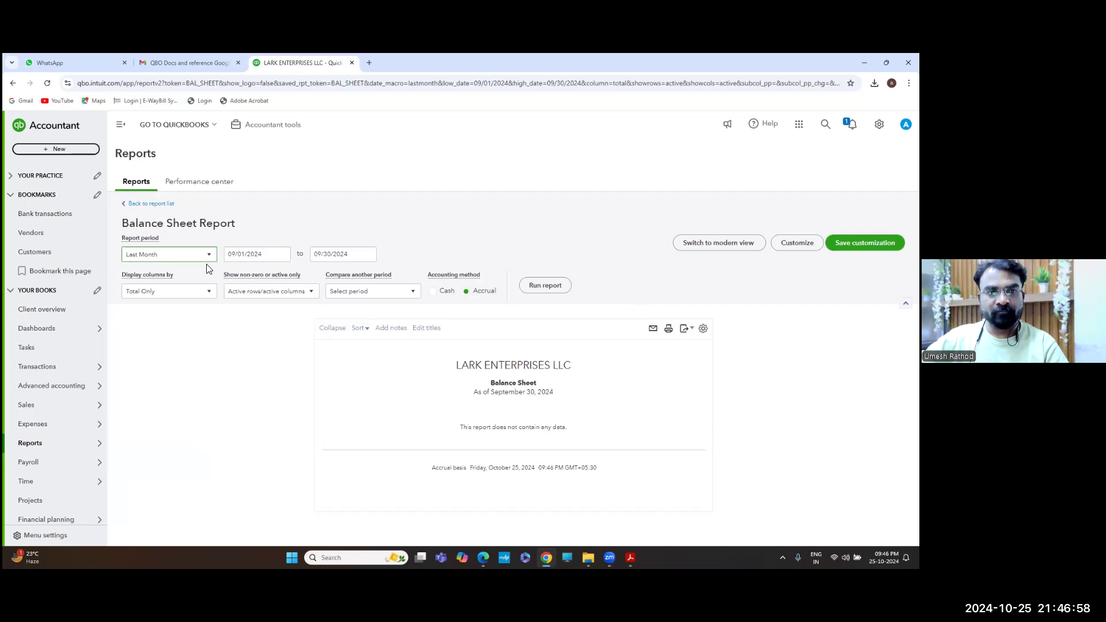
left_click(174, 259)
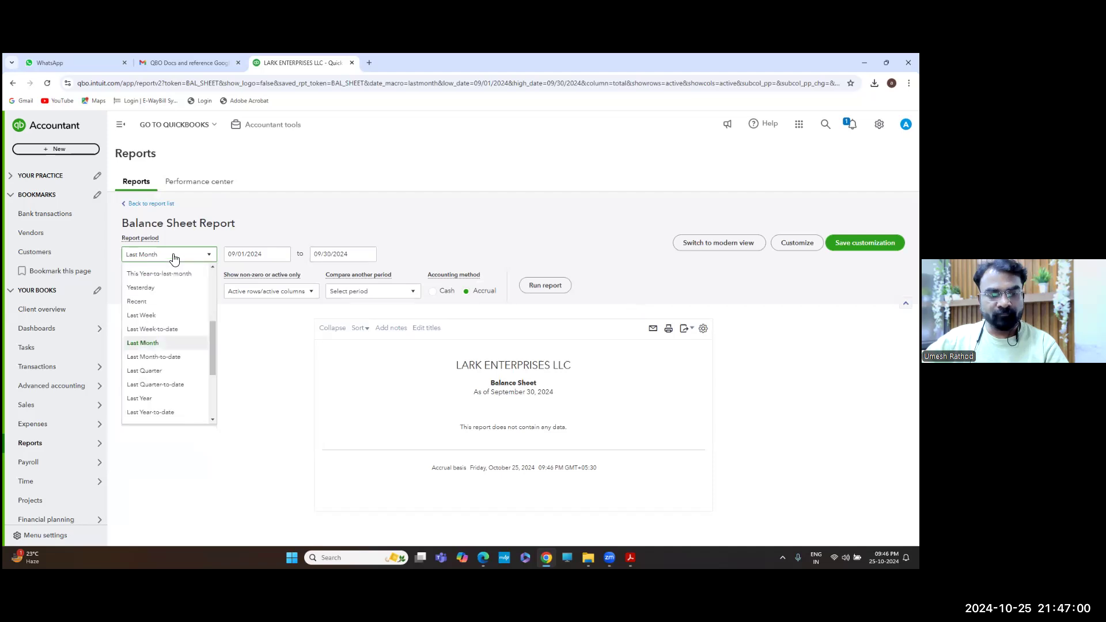
scroll(176, 271, "up", 3)
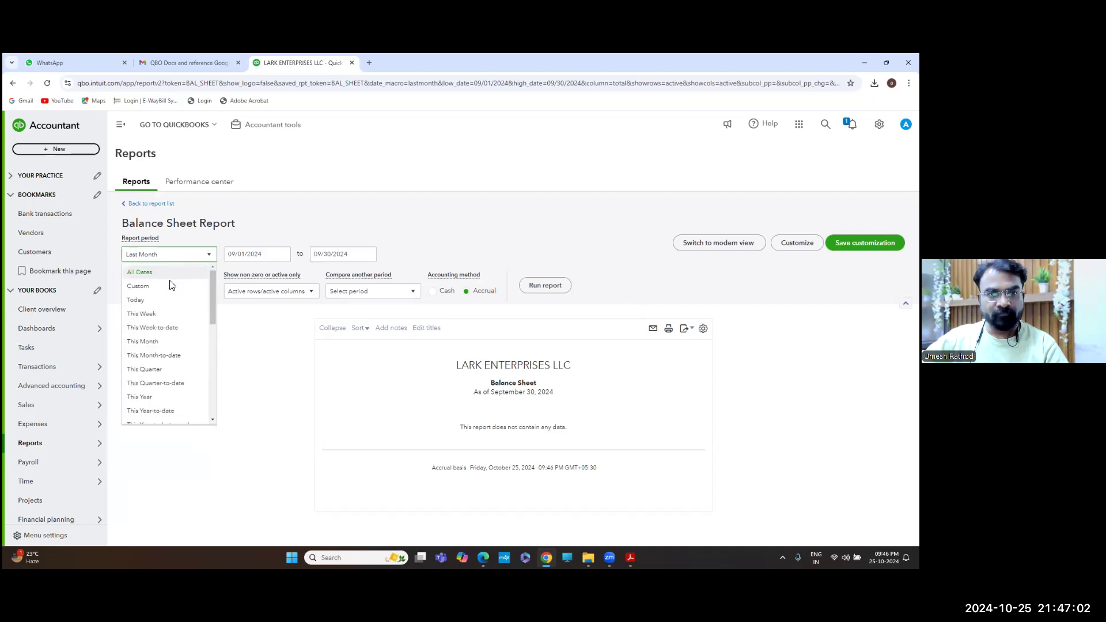
left_click(170, 285)
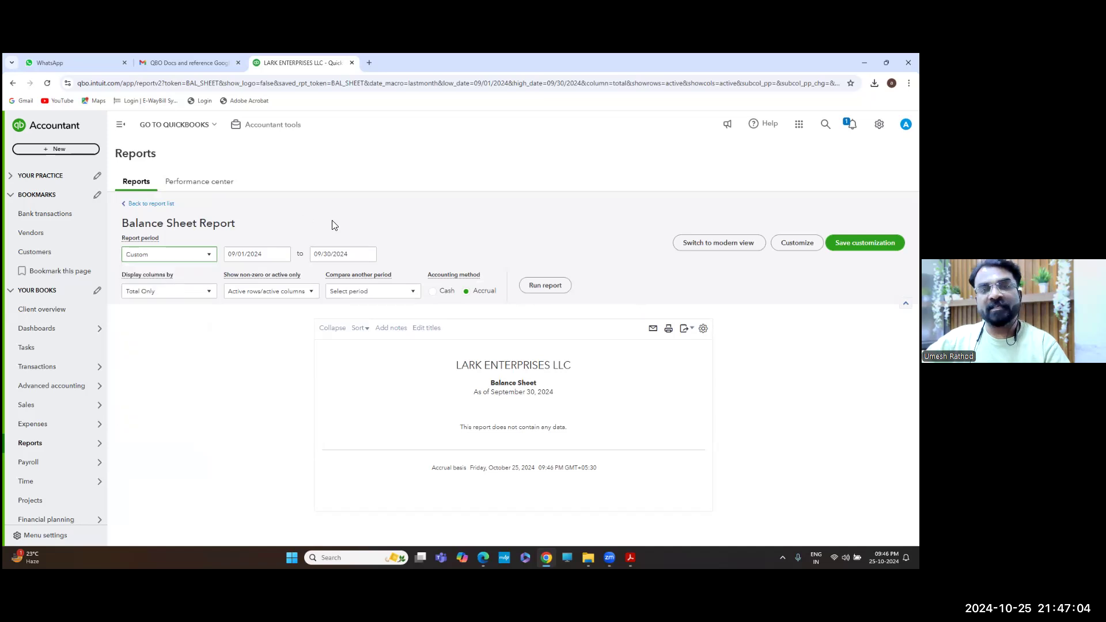
left_click(199, 261)
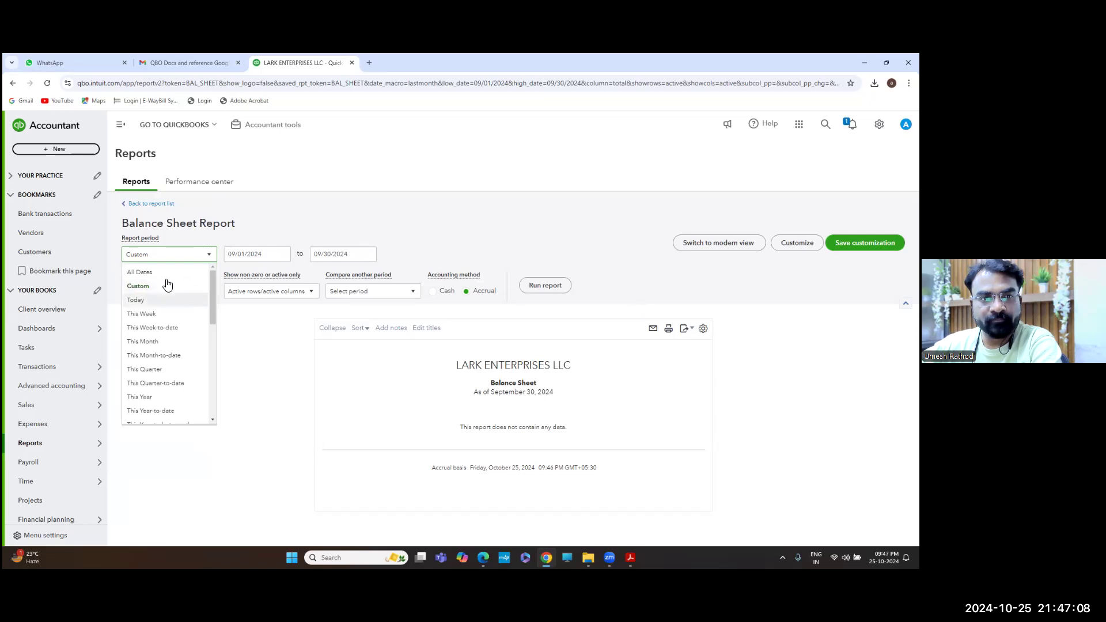
left_click(163, 273)
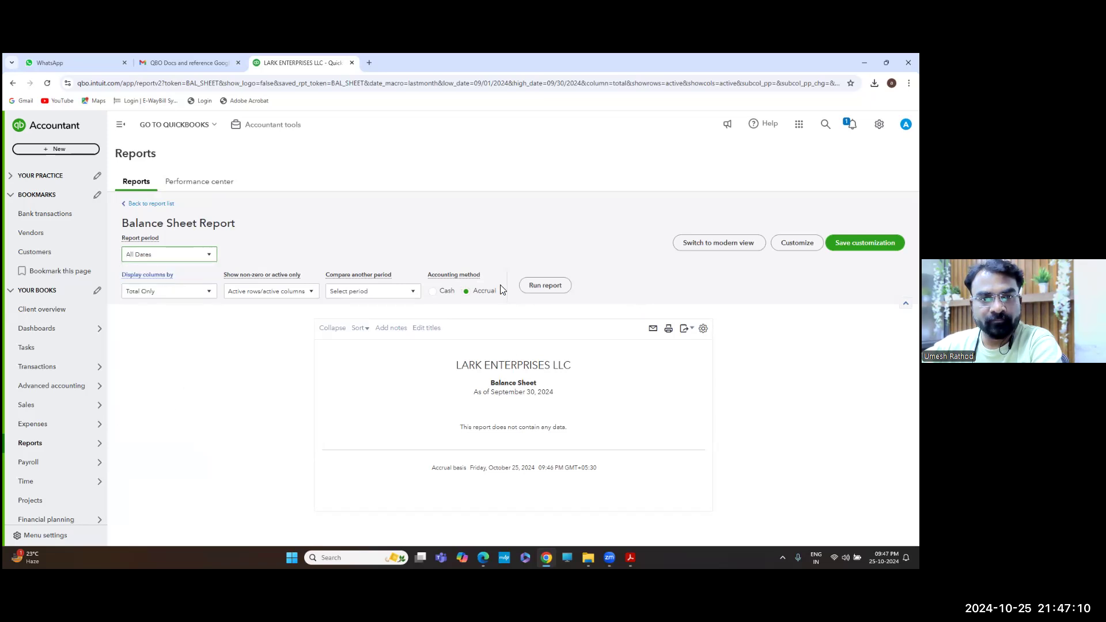
left_click(541, 288)
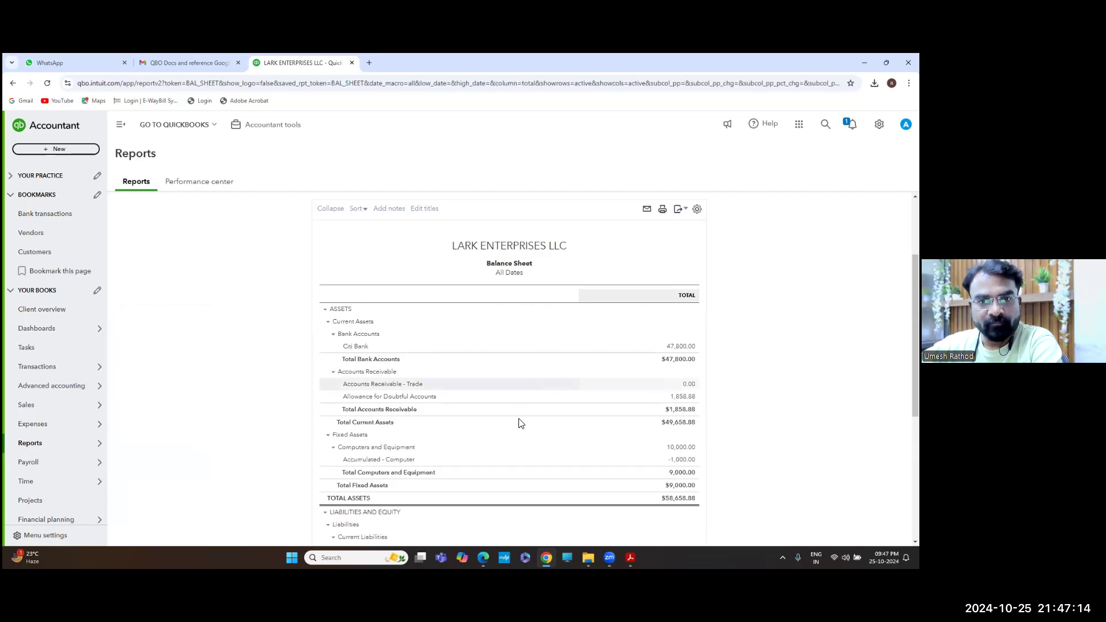
scroll(520, 423, "down", 1)
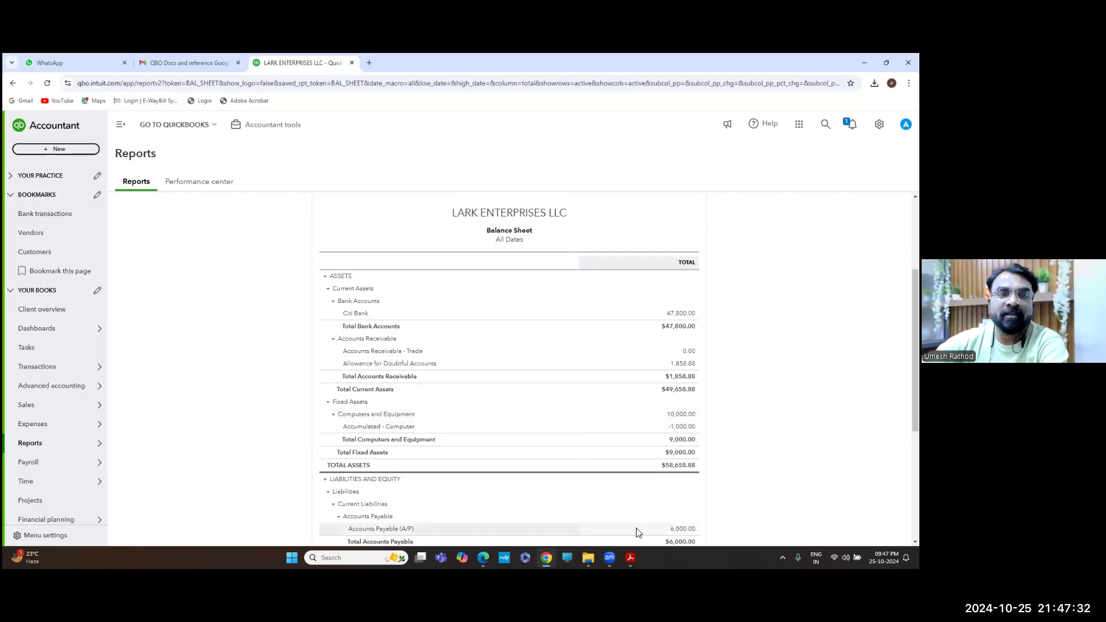
scroll(637, 532, "down", 1)
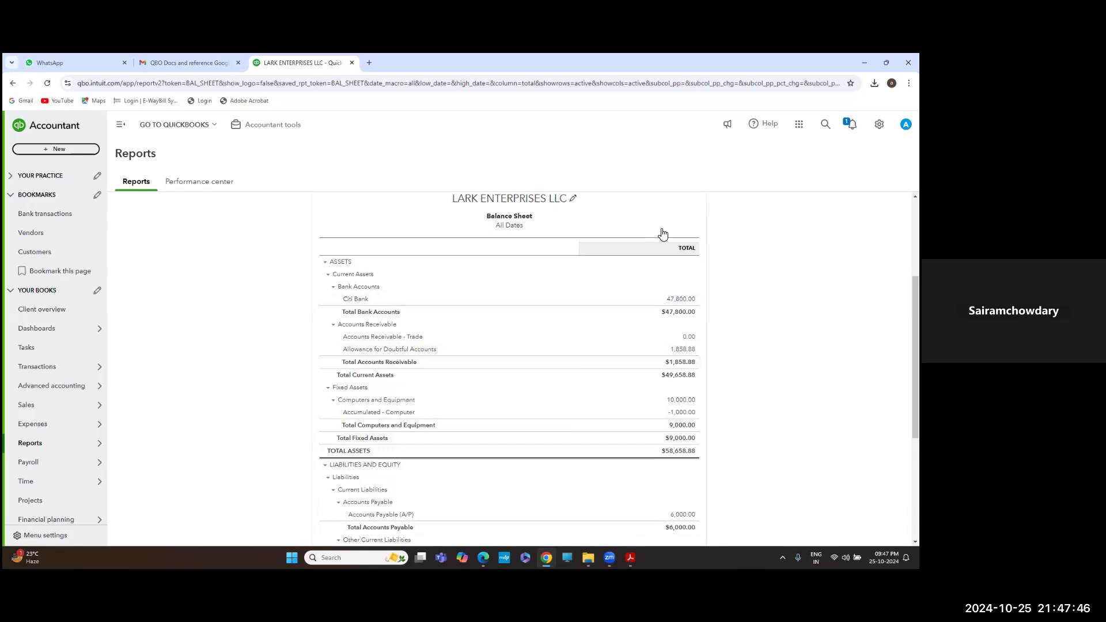
mouse_move(90, 408)
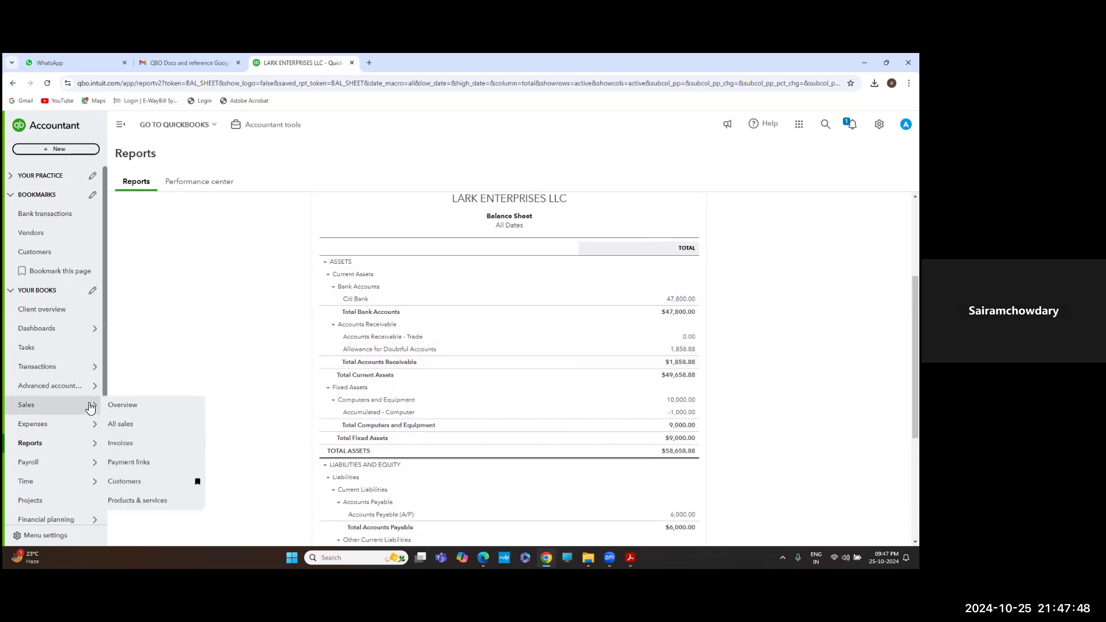
Pass through the Chart of accounts and return to the full Reports list
left_click(51, 372)
mouse_move(51, 443)
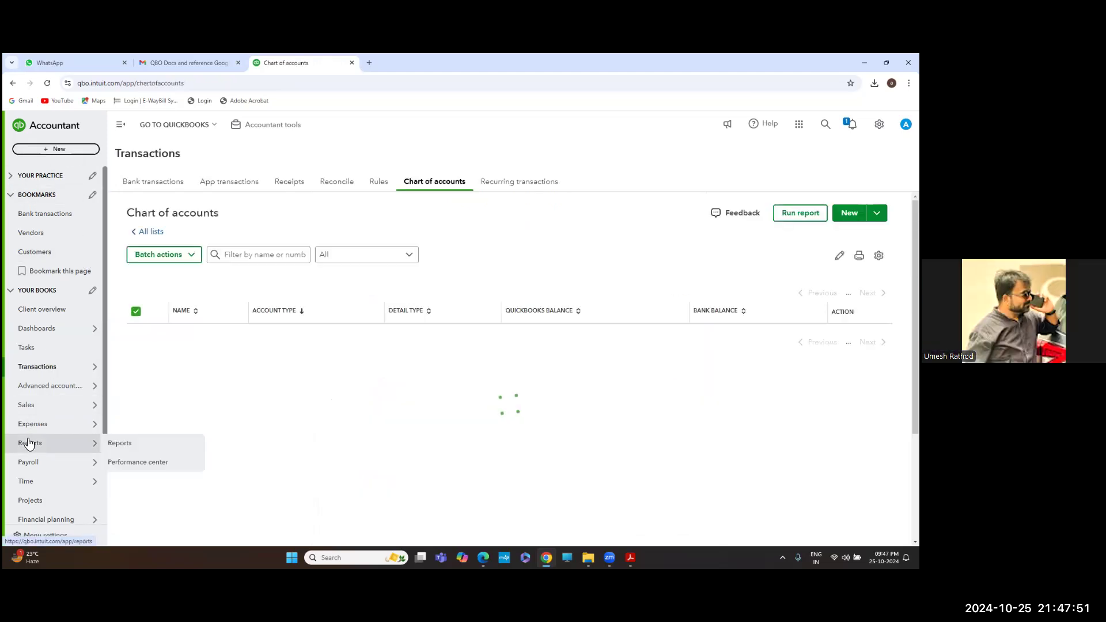
left_click(132, 442)
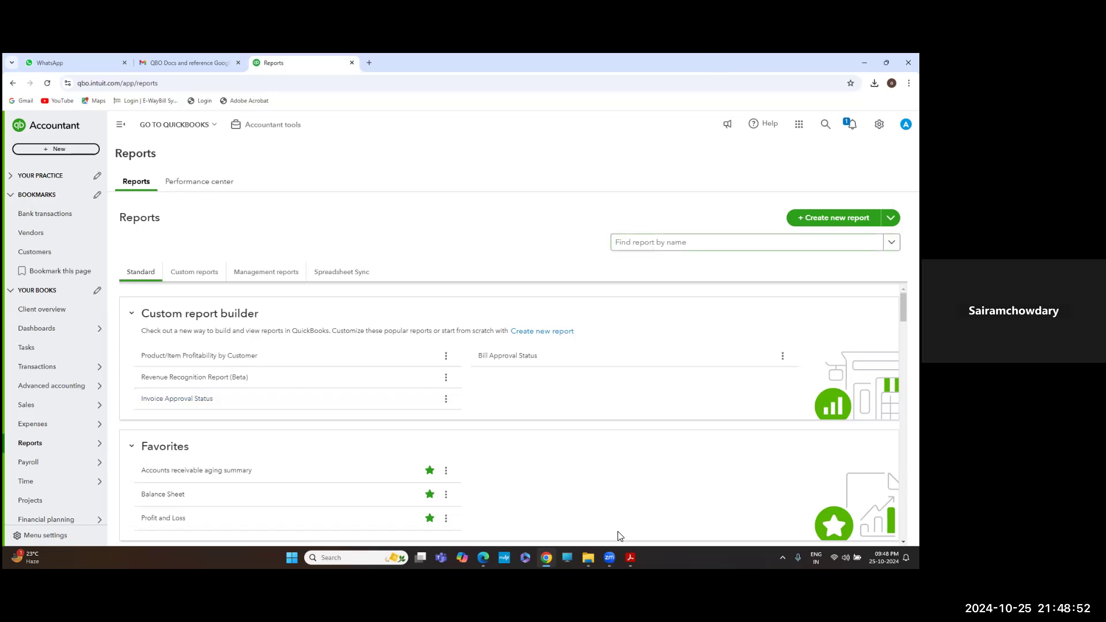
mouse_move(608, 557)
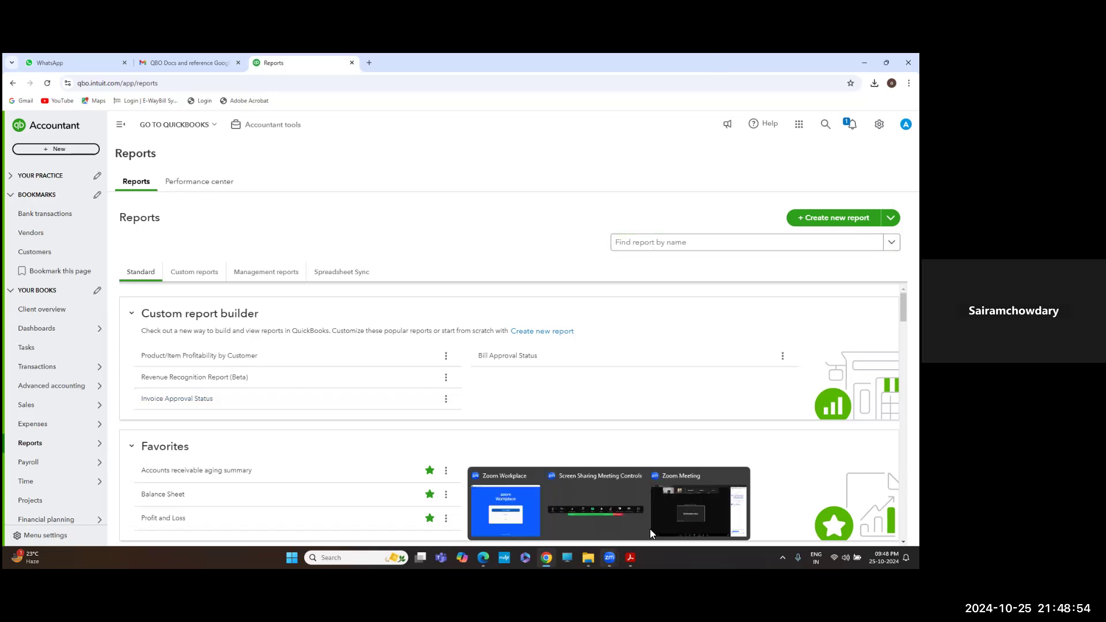
left_click(679, 514)
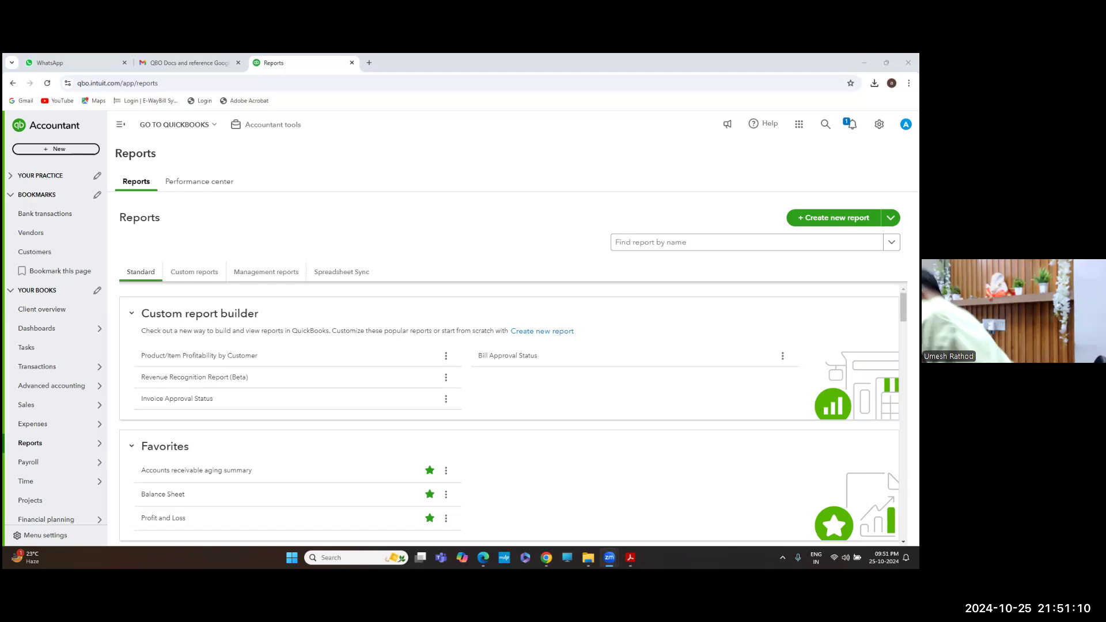
left_click(711, 246)
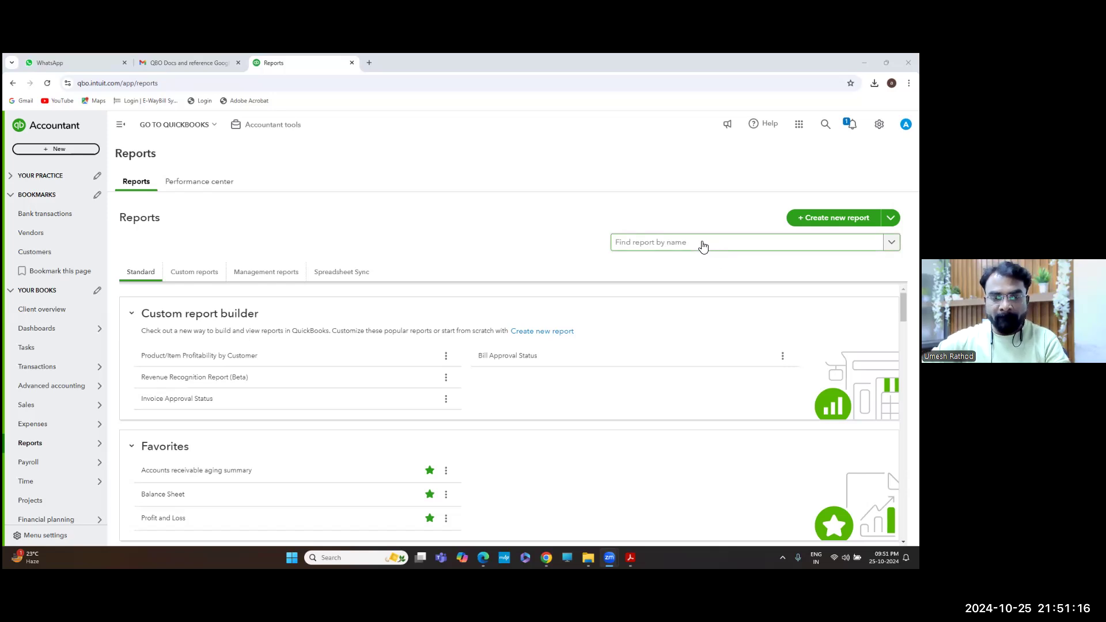
Search report names for 'pr' and open Profit and Loss
left_click(702, 245)
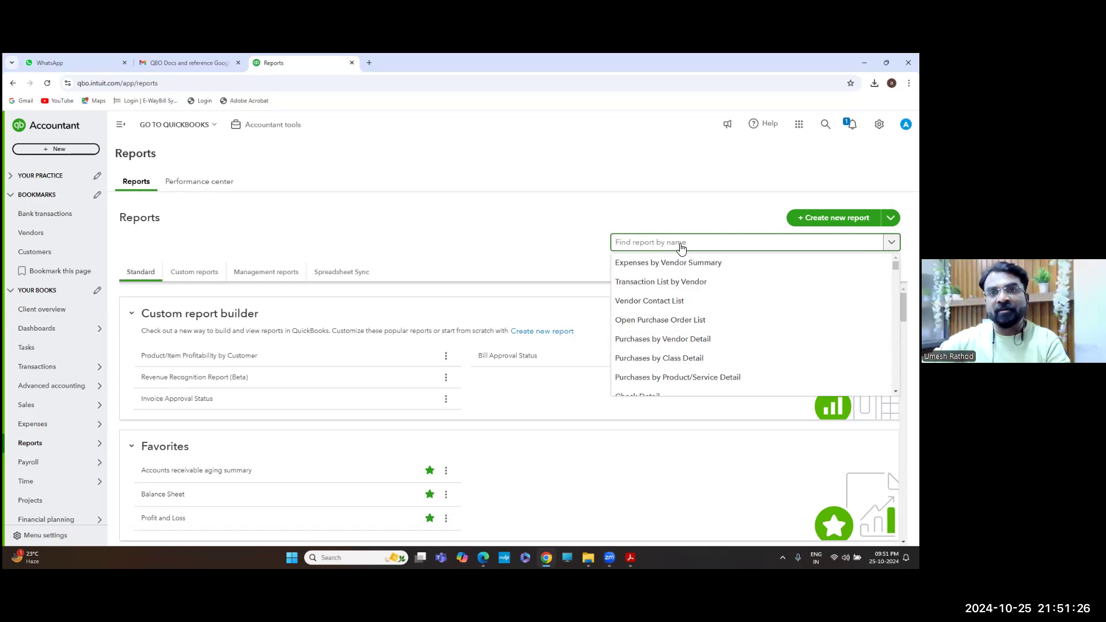
type("pr")
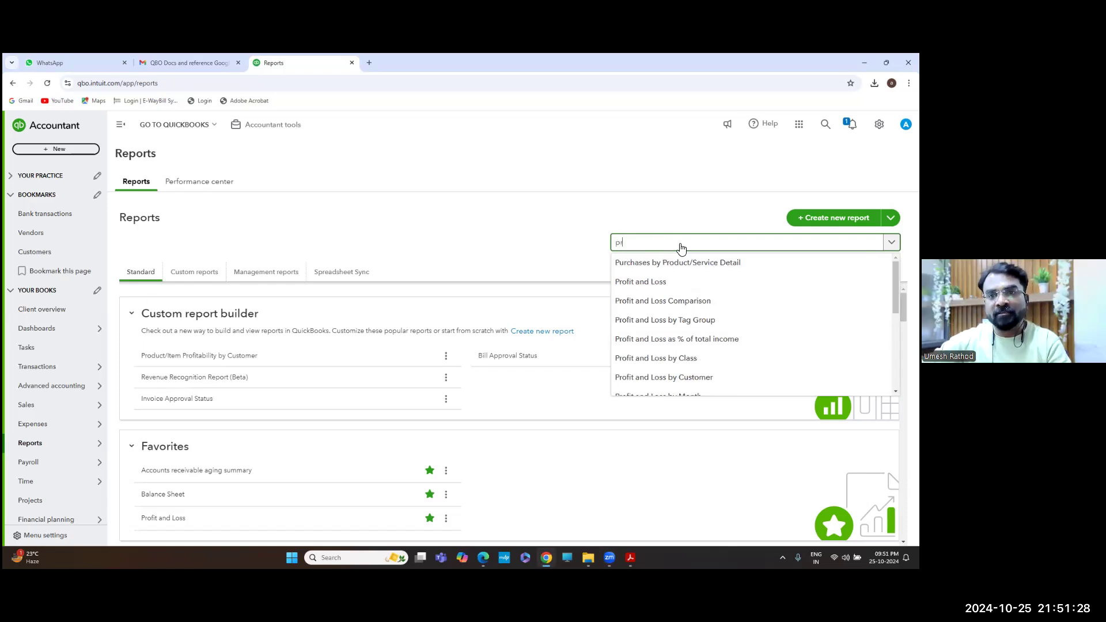
left_click(656, 281)
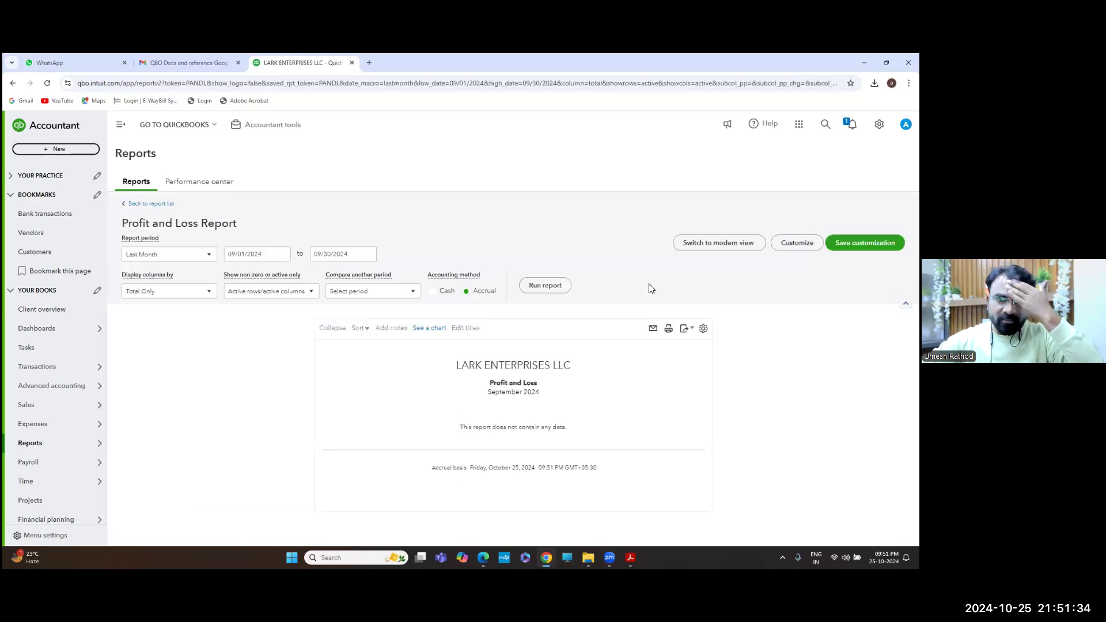
Rerun Profit and Loss for All Dates, check it against the questions PDF, and return
left_click(209, 255)
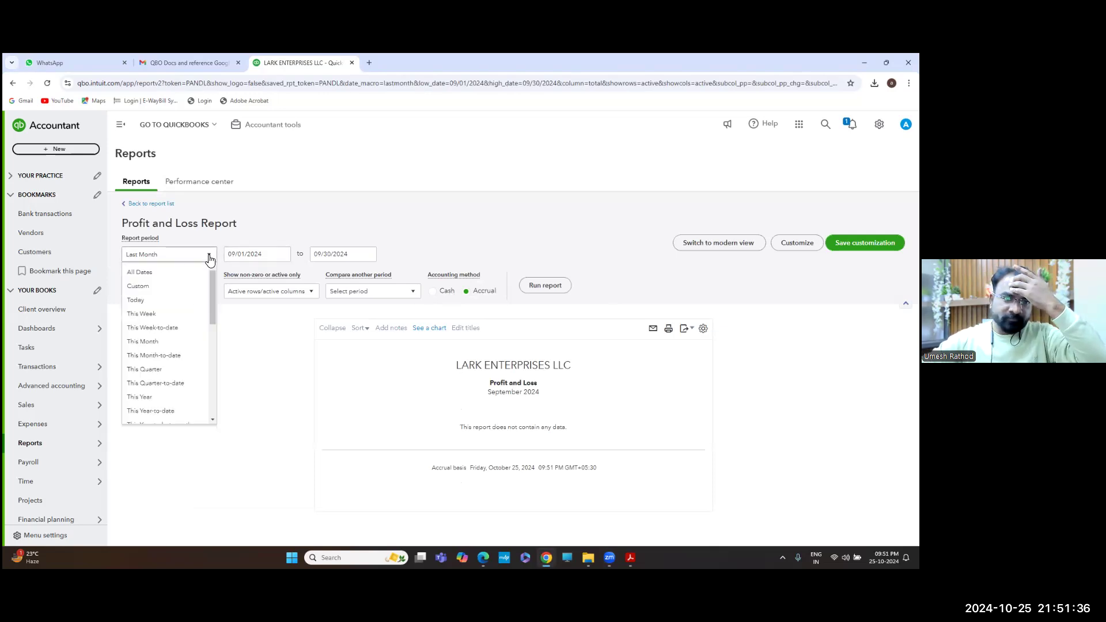
scroll(180, 311, "up", 3)
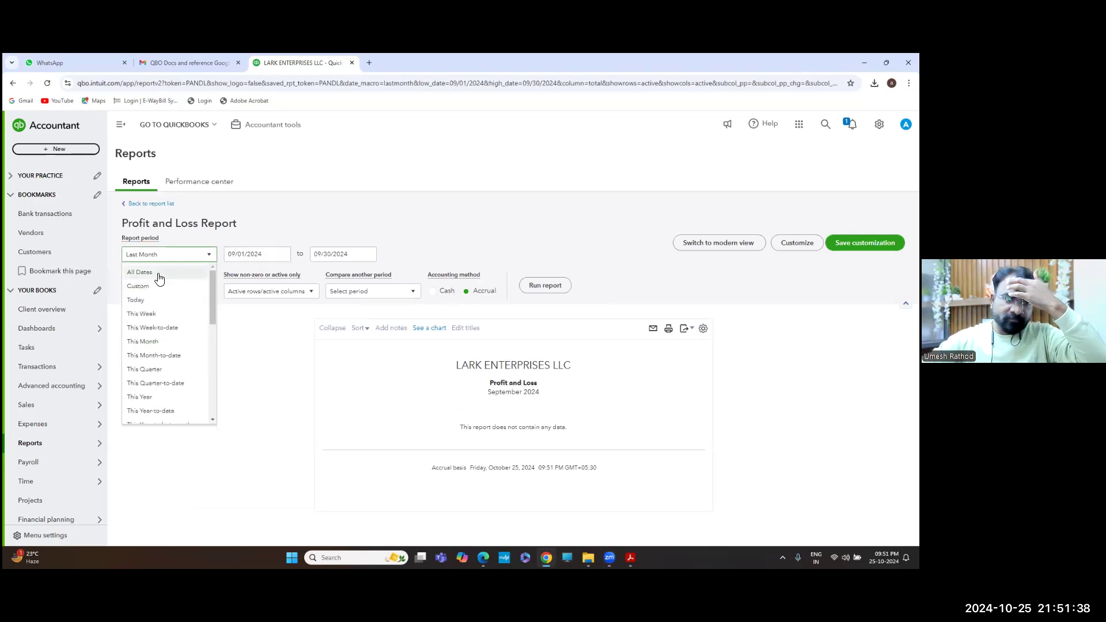
left_click(157, 274)
left_click(536, 285)
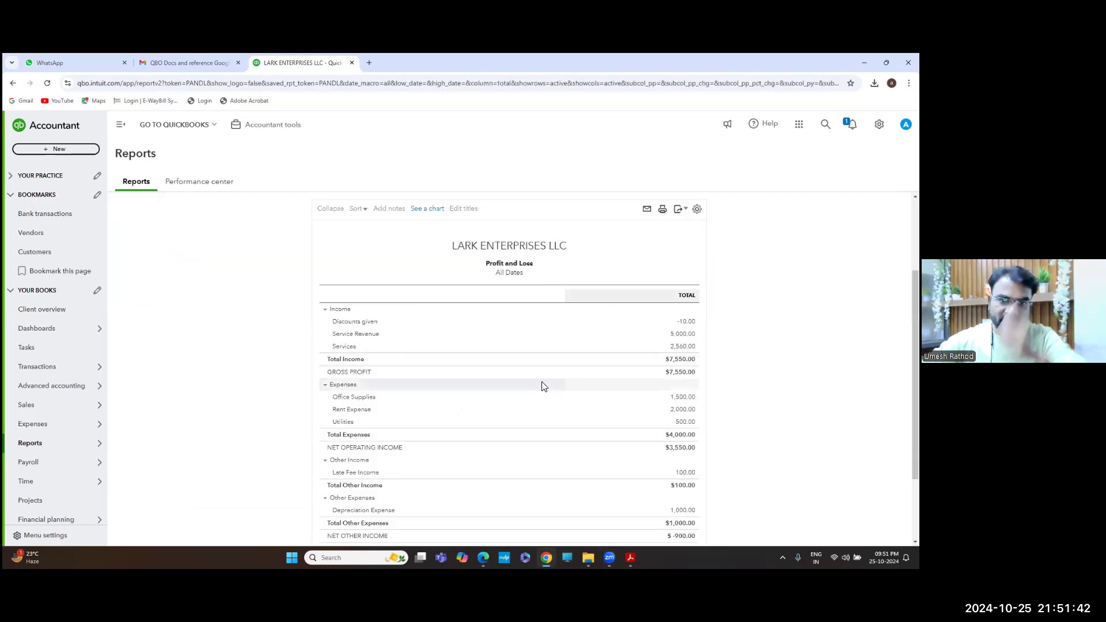
scroll(544, 386, "down", 1)
scroll(544, 386, "down", 1)
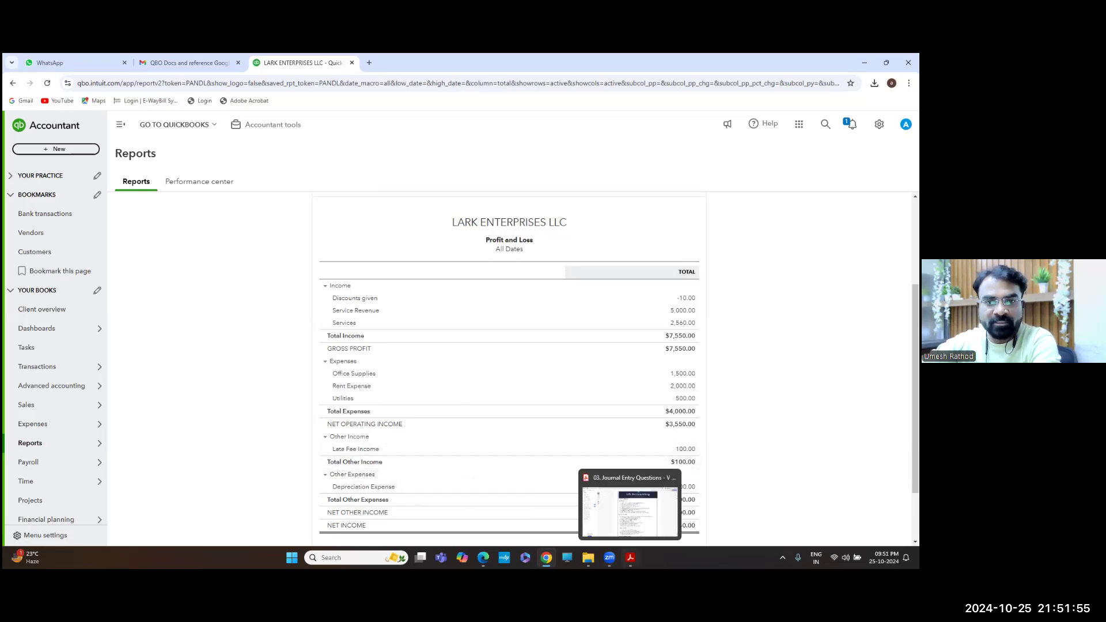
left_click(630, 557)
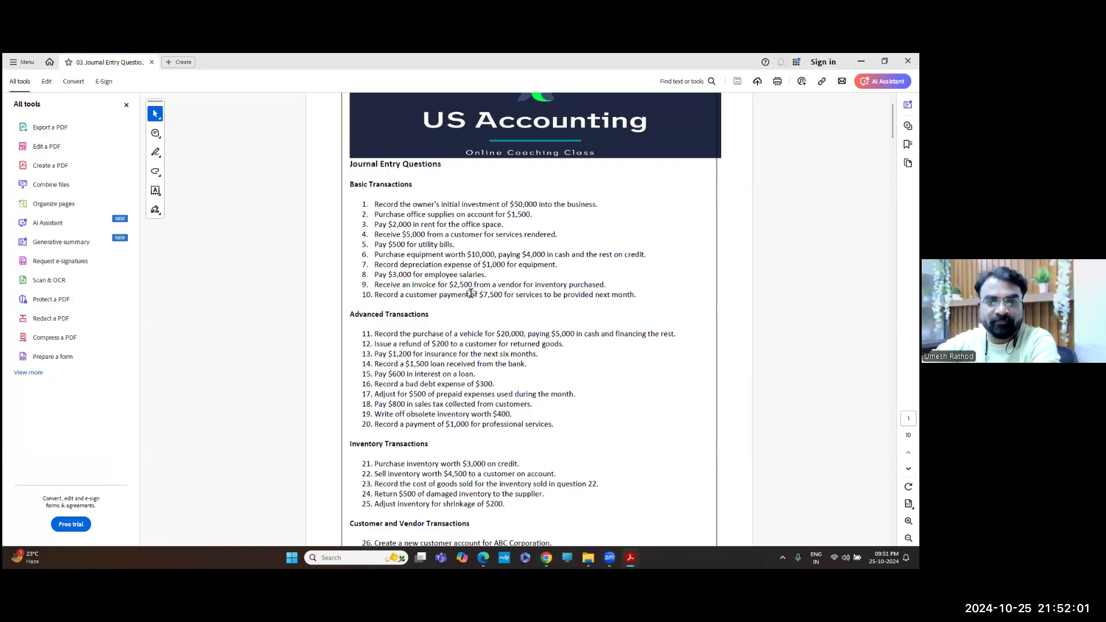
key("alt+Tab")
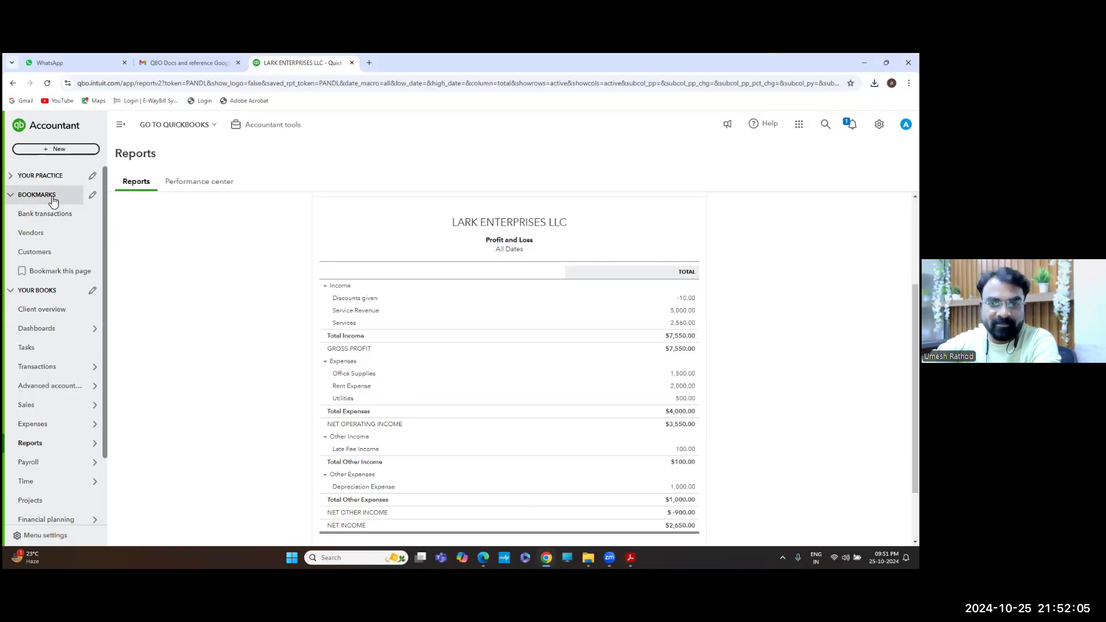
Create a new Expense from the + New menu under Vendors
left_click(70, 151)
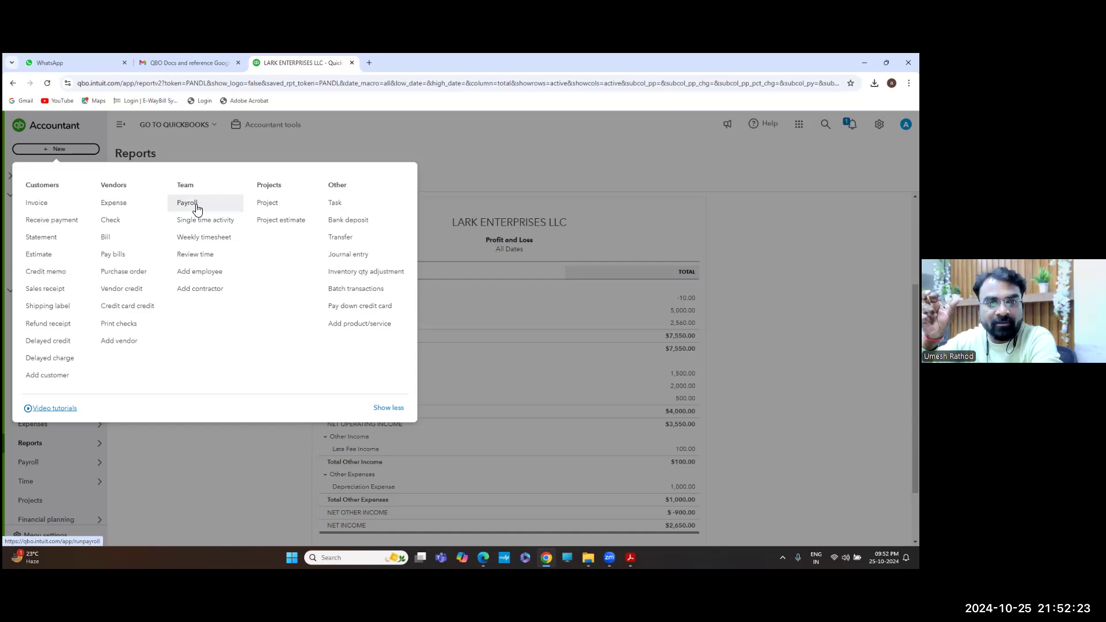
left_click(123, 206)
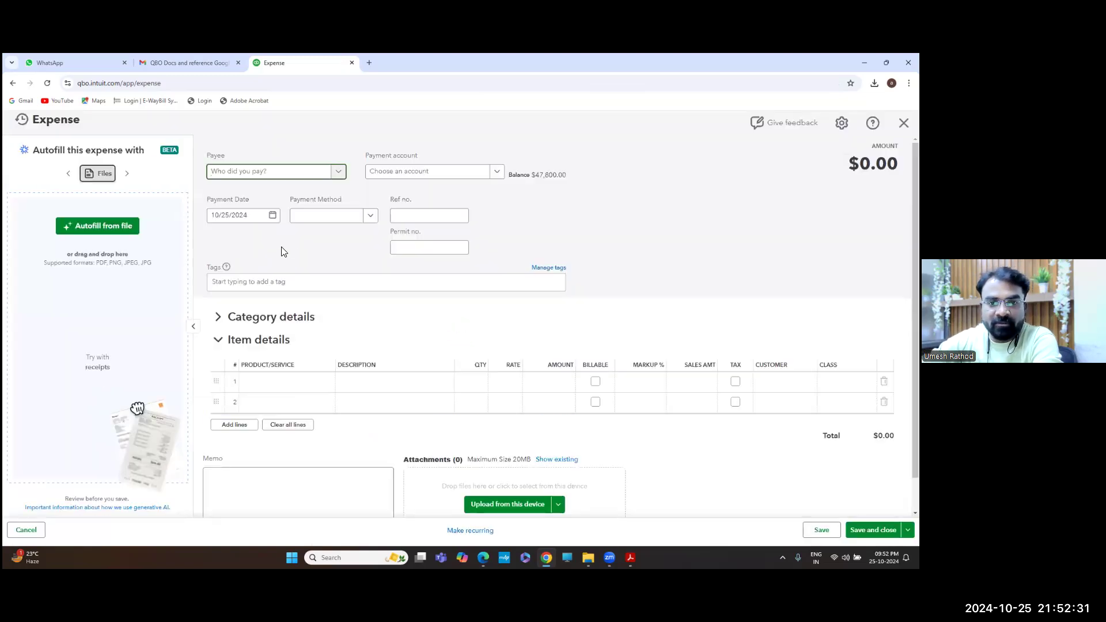
Set the expense's first category line to Salaries and Wages
left_click(309, 391)
left_click(327, 384)
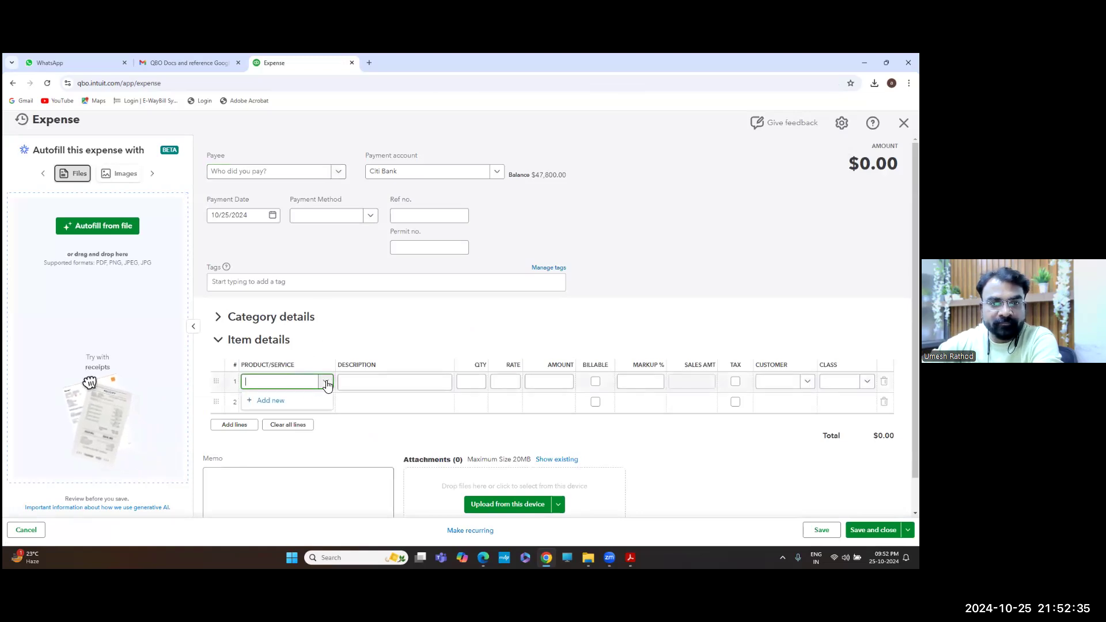
left_click(281, 386)
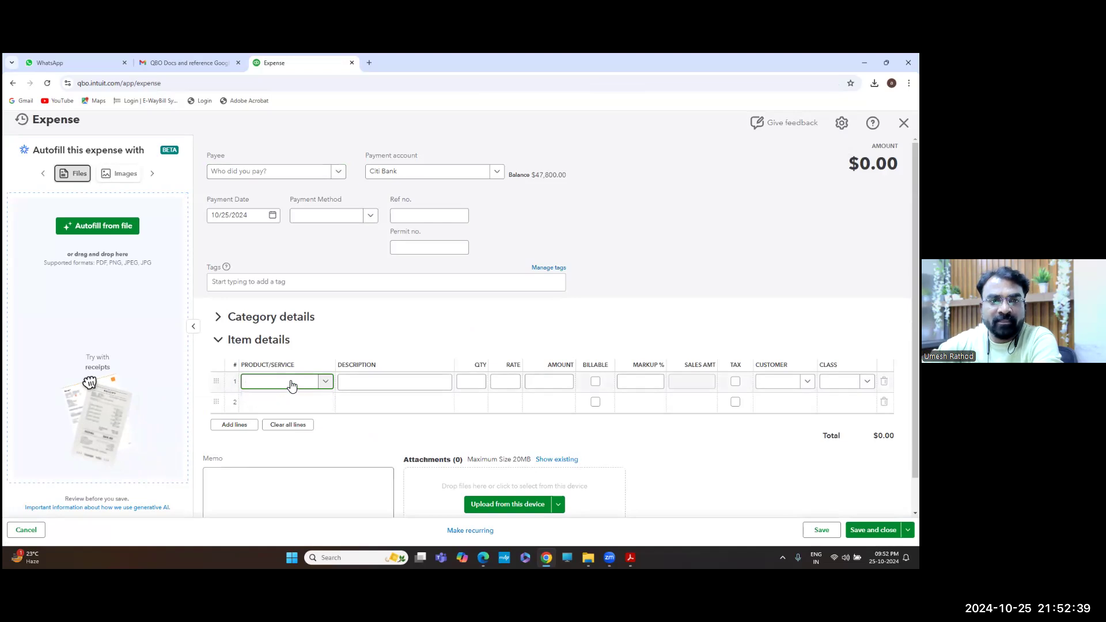
left_click(219, 346)
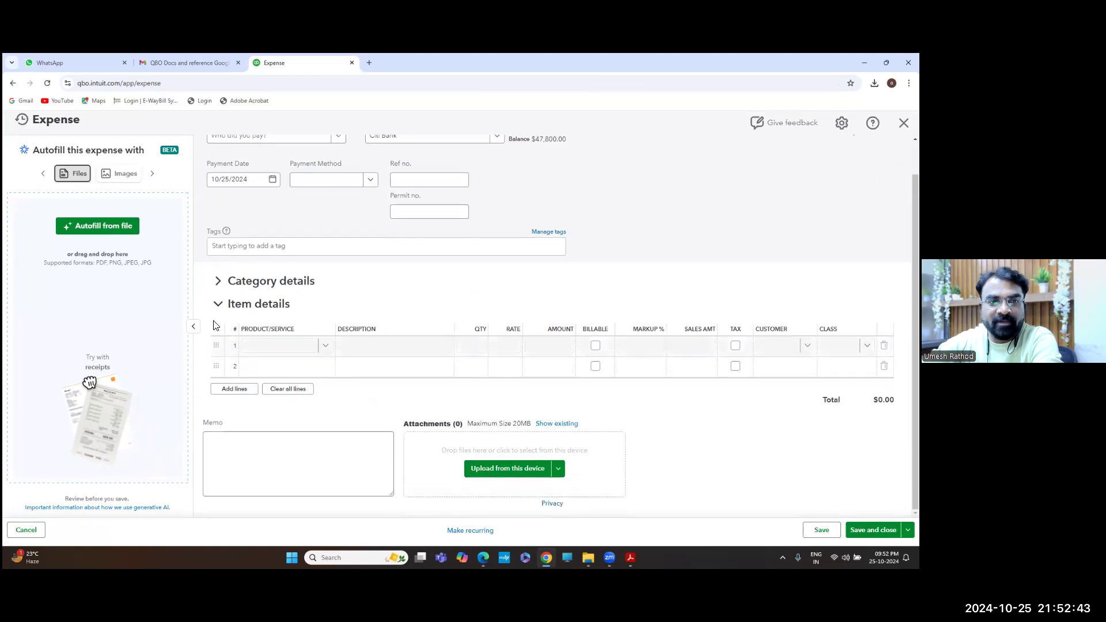
left_click(217, 318)
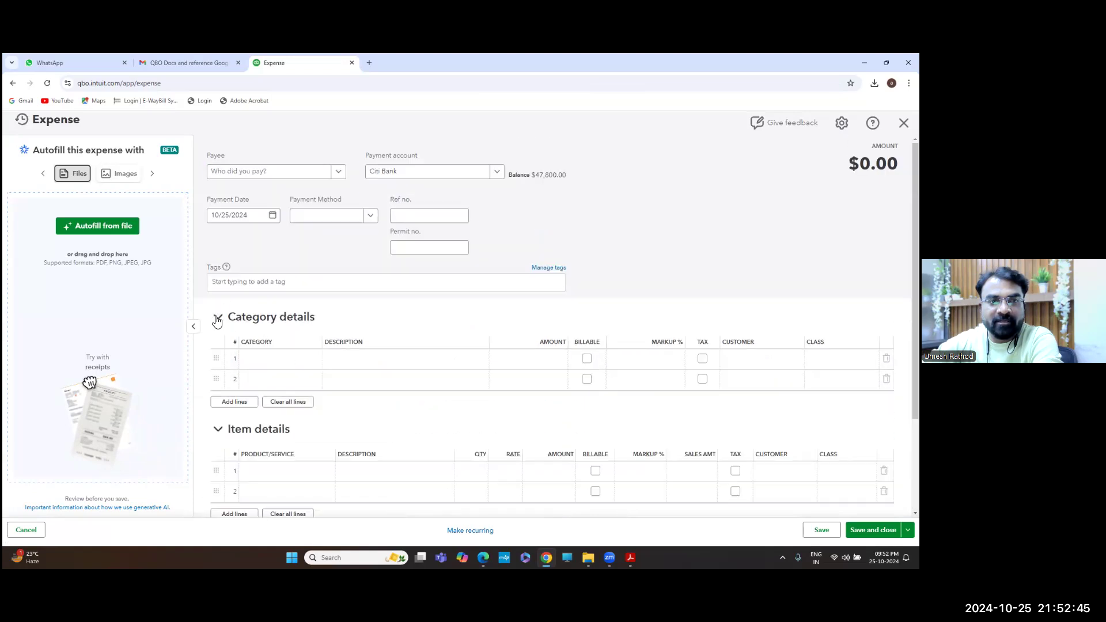
left_click(279, 363)
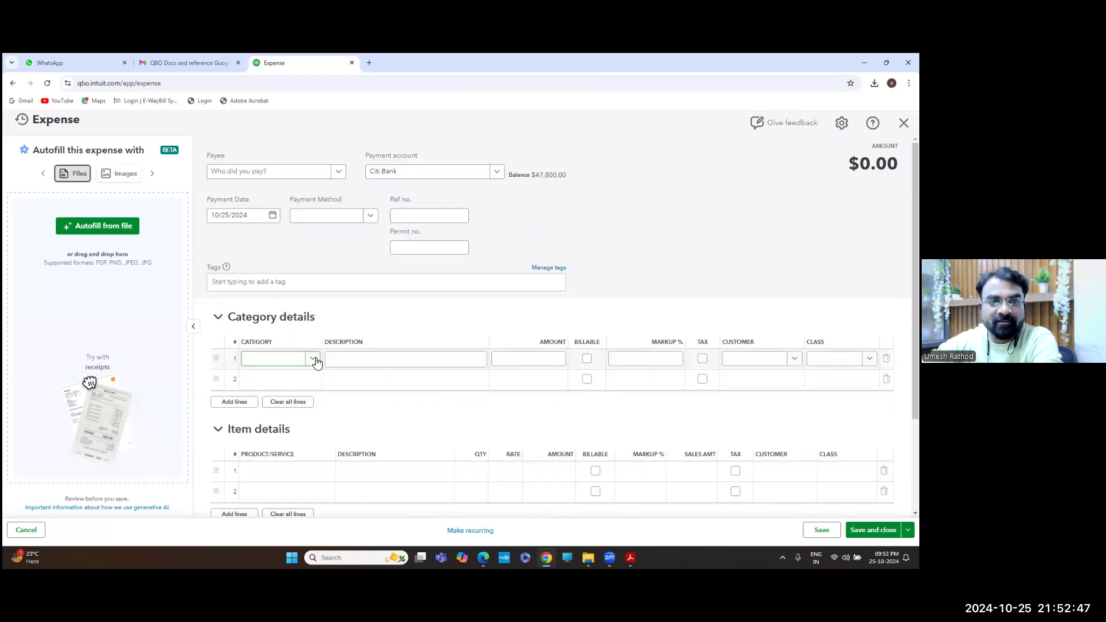
left_click(315, 360)
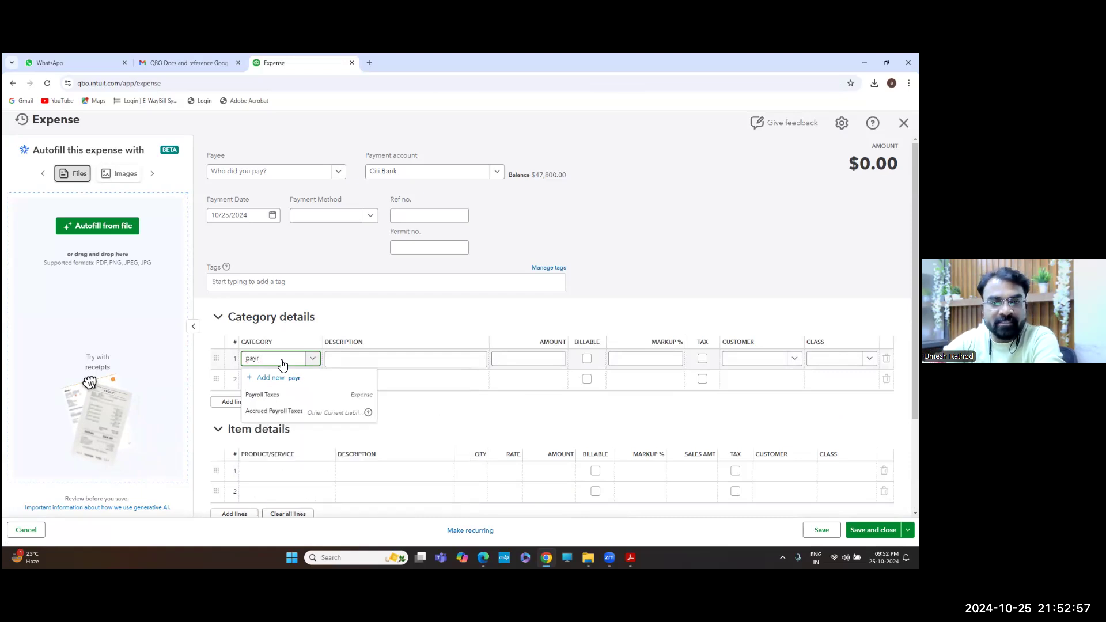
key("BackSpace")
key("BackSpace")
key("BackSpace")
type("sala")
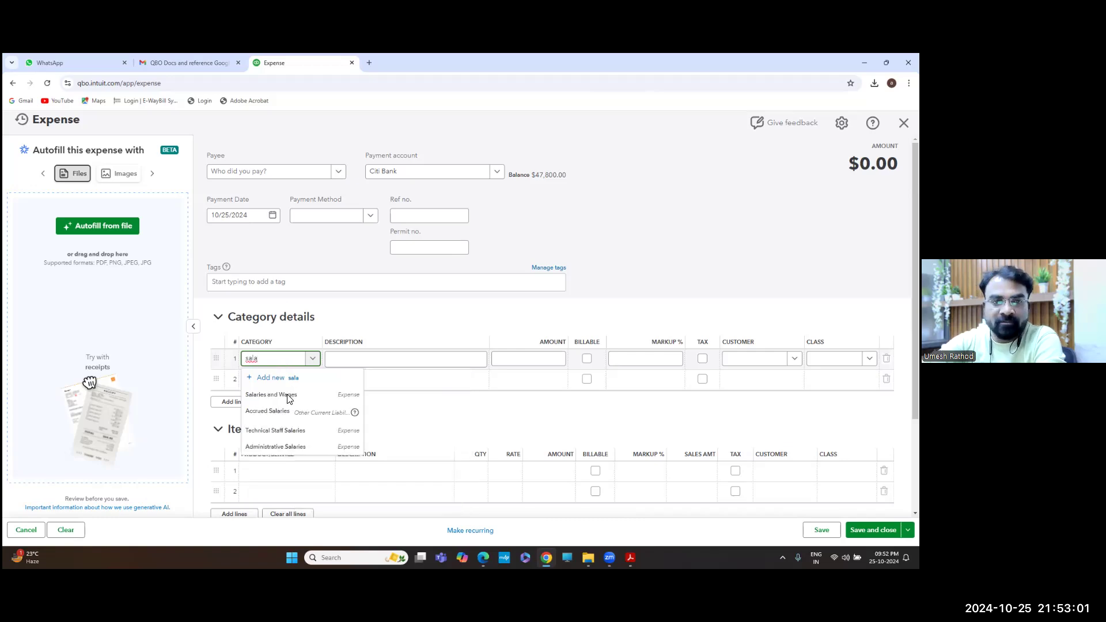
left_click(288, 398)
Enter $3,000.00 as line 1's amount after checking it in the questions PDF
left_click(539, 361)
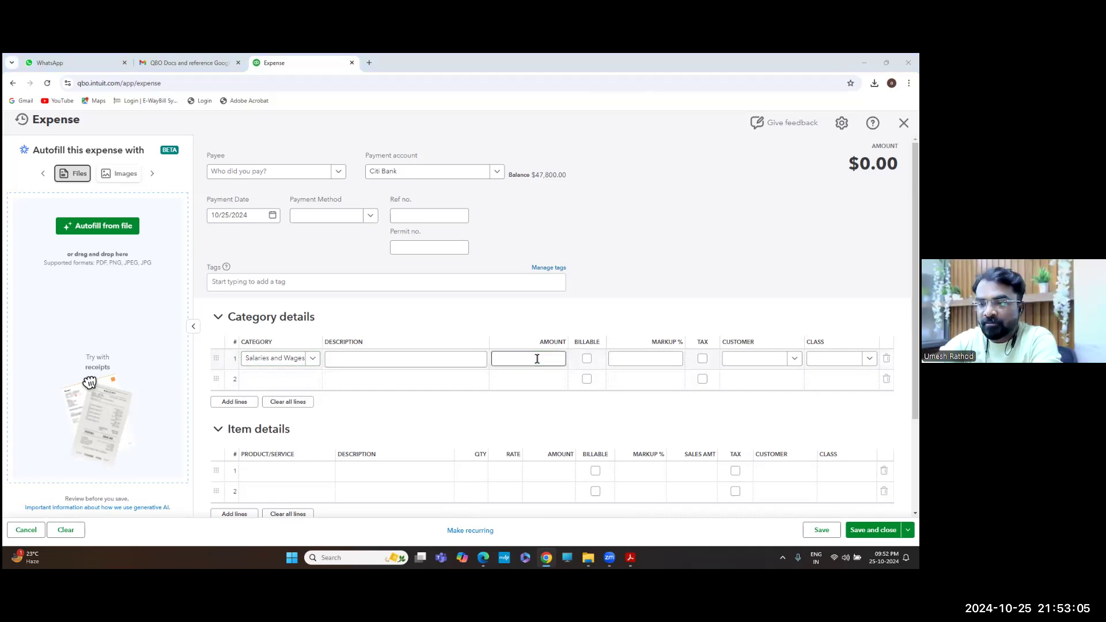
key("alt+Tab")
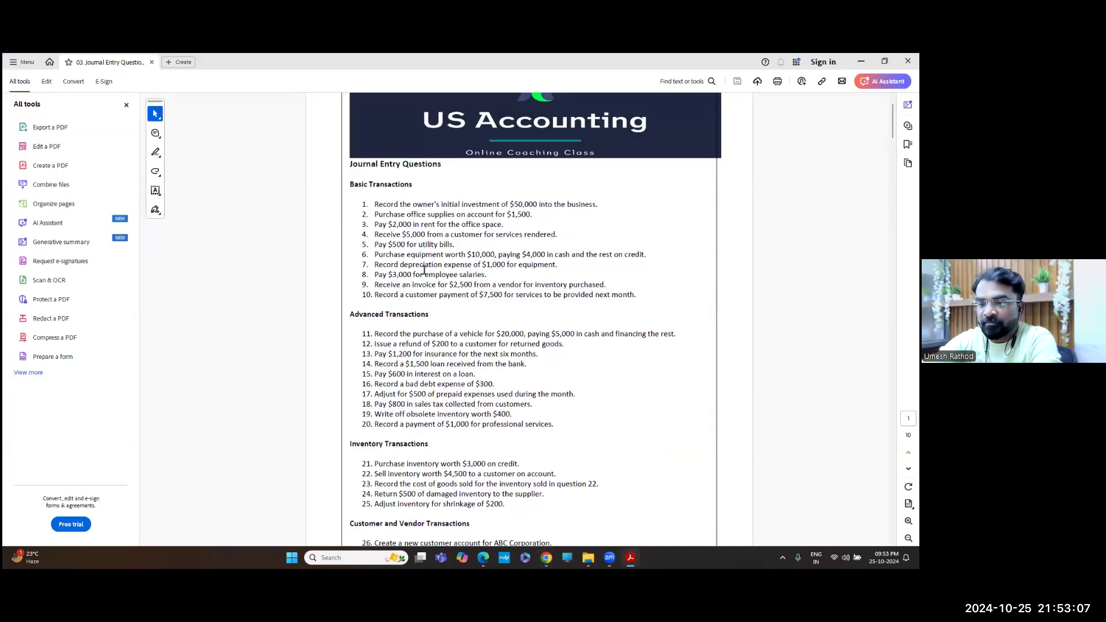
key("alt+Tab")
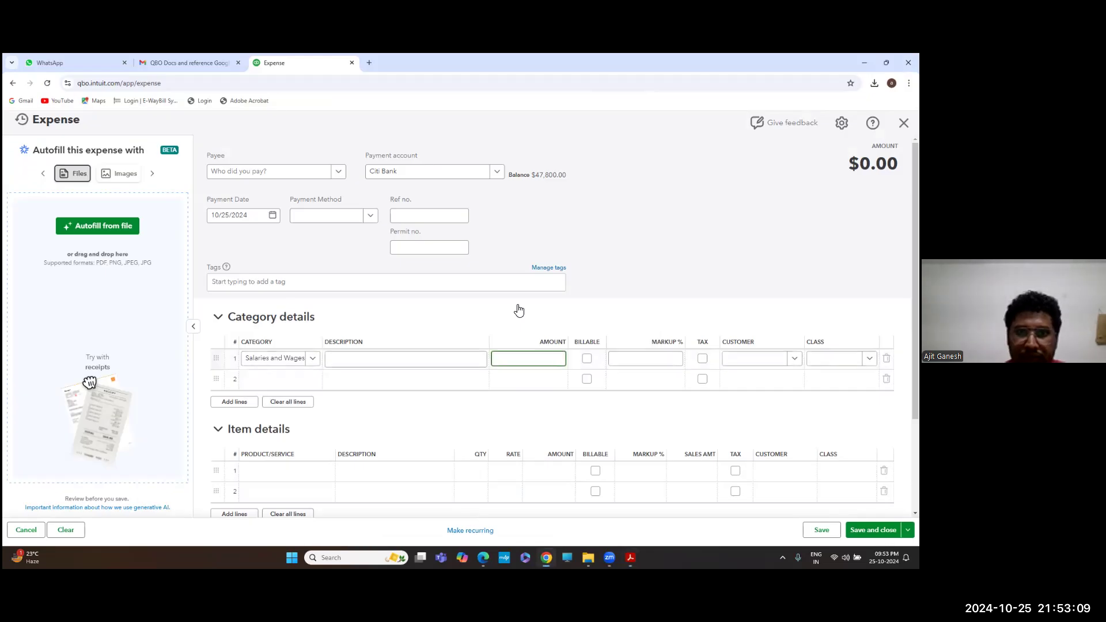
type("3000")
left_click(654, 360)
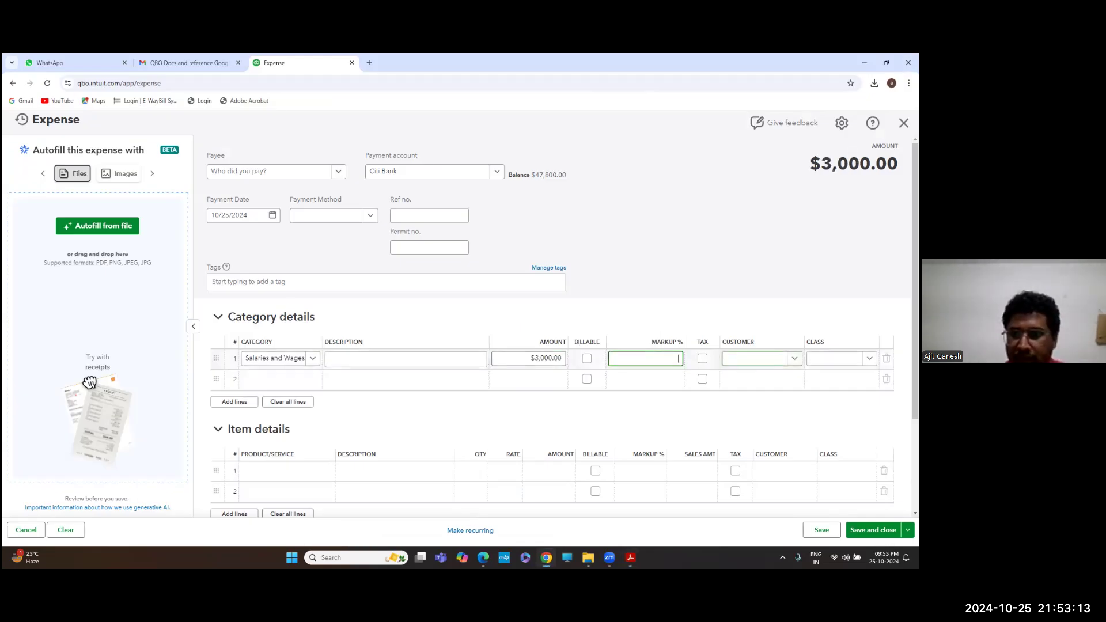
Assign class Corporate to the expense line and save the expense
left_click(755, 359)
left_click(794, 359)
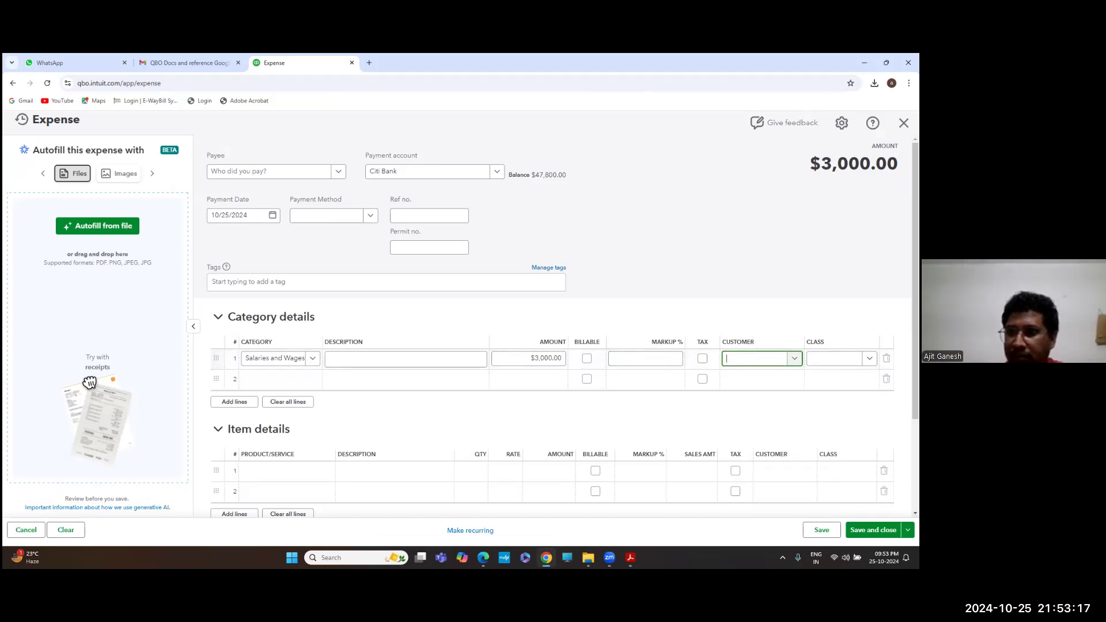
left_click(869, 359)
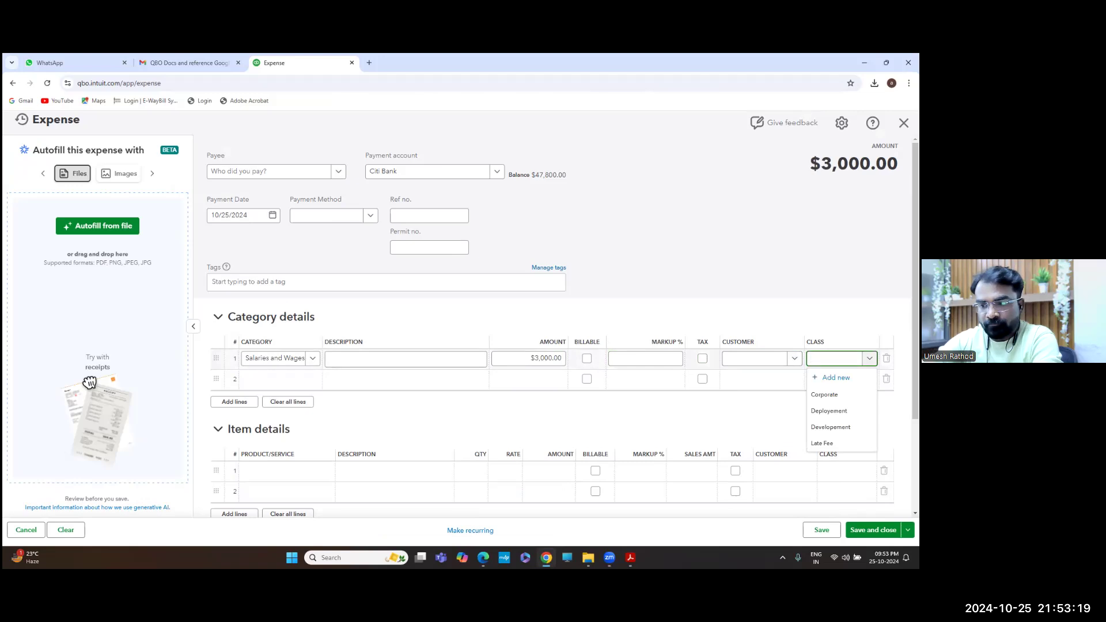
left_click(825, 395)
scroll(824, 394, "down", 3)
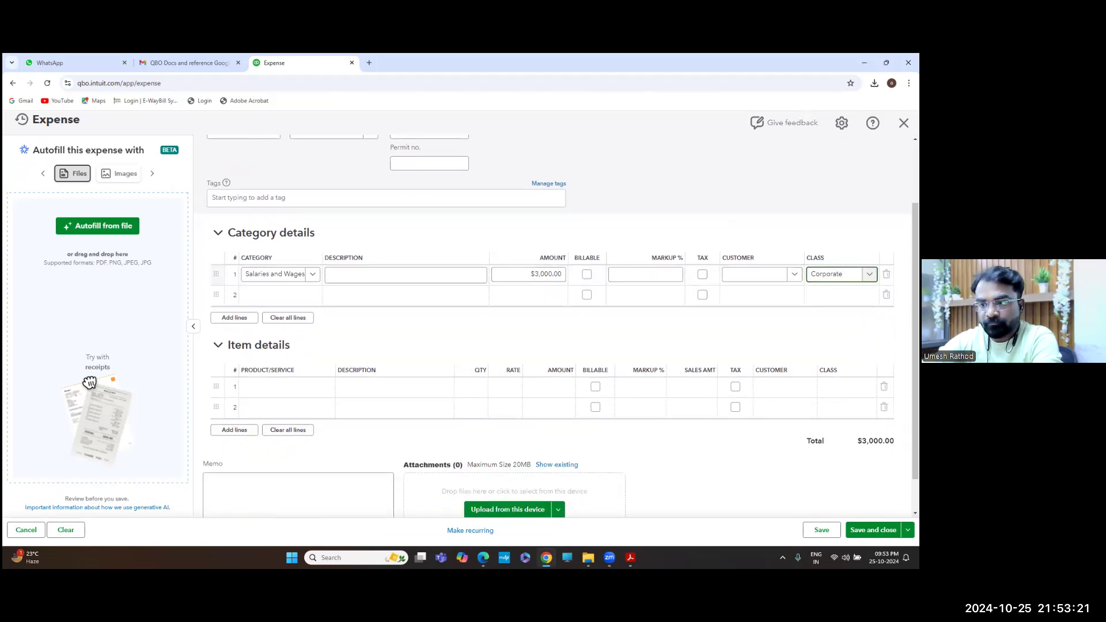
left_click(873, 530)
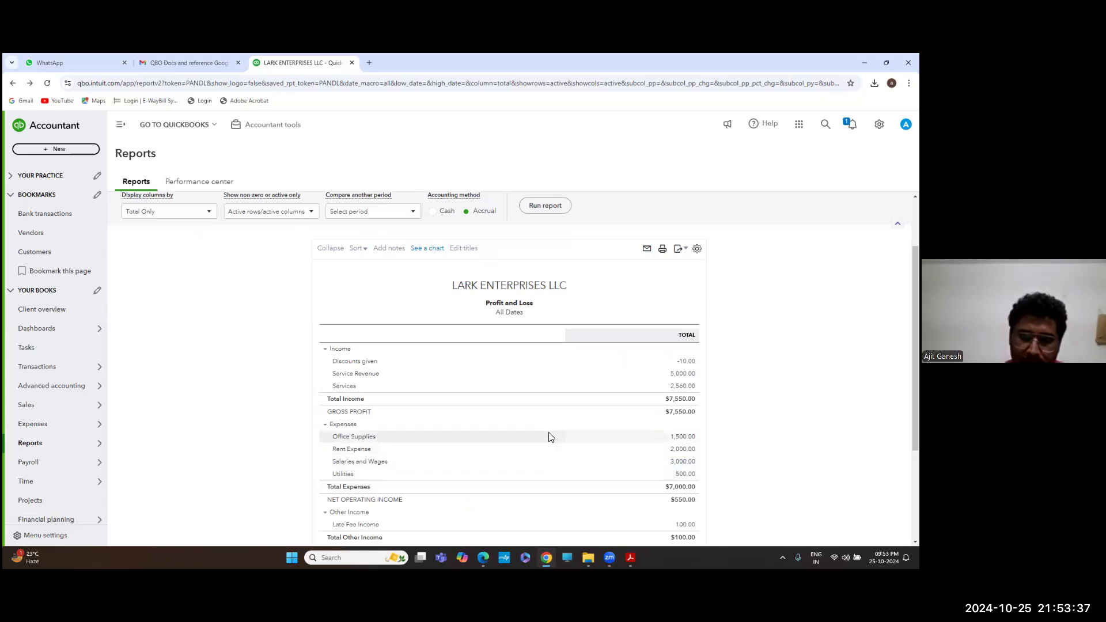
Review the questions PDF, then open the + New menu over the Profit and Loss report
key("alt+Tab")
scroll(514, 366, "down", 2)
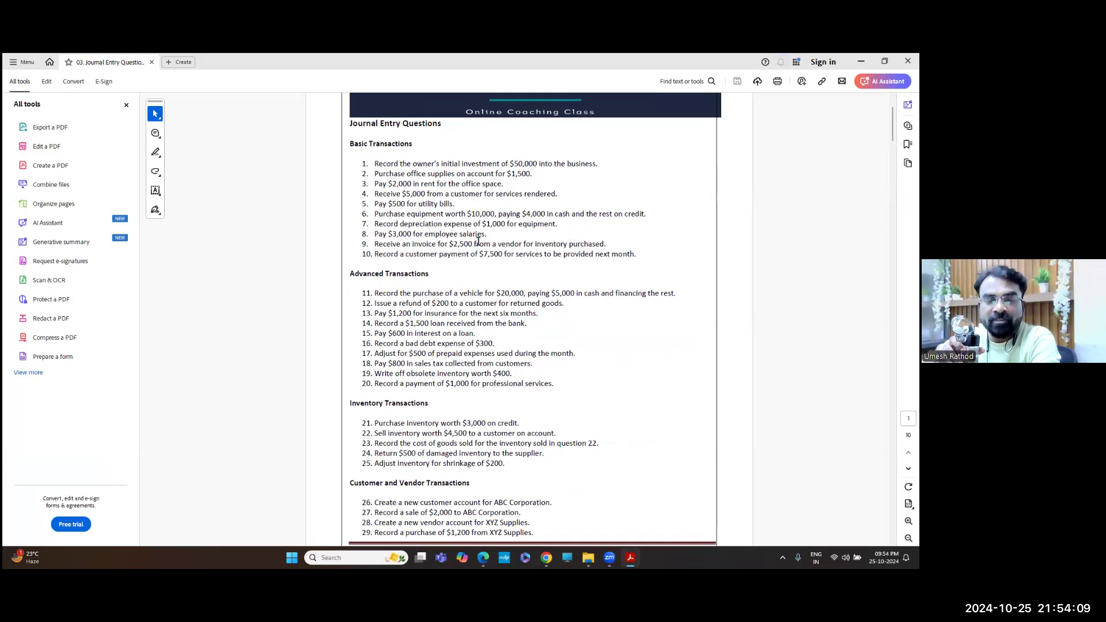
key("alt+Tab")
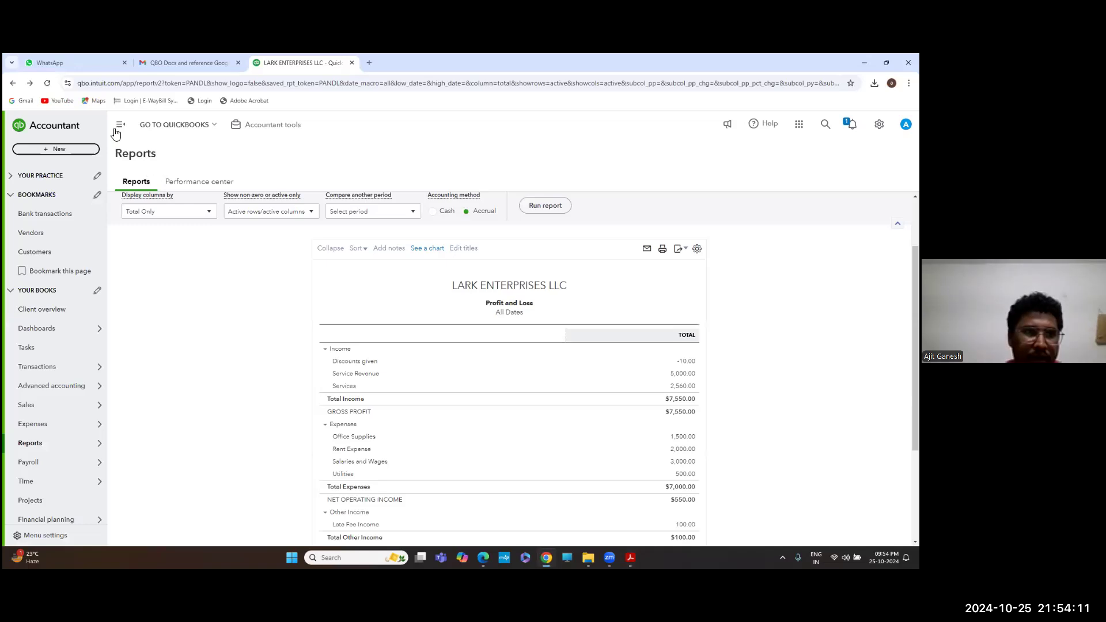
left_click(66, 149)
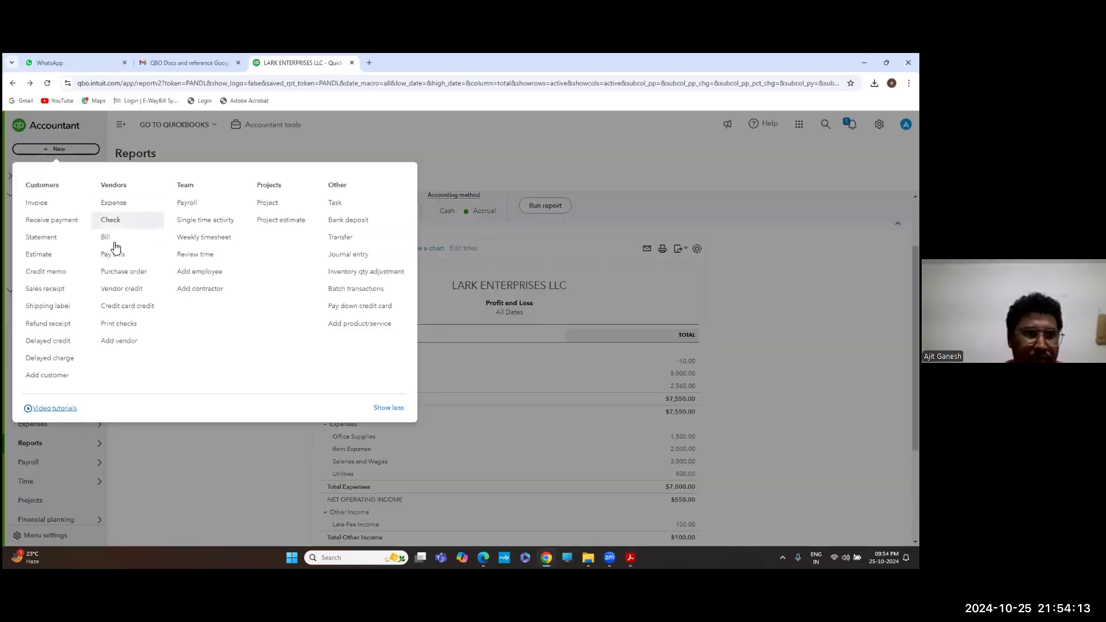
Start a new Bill and add new vendor 'Aditya Group' as its vendor
left_click(111, 242)
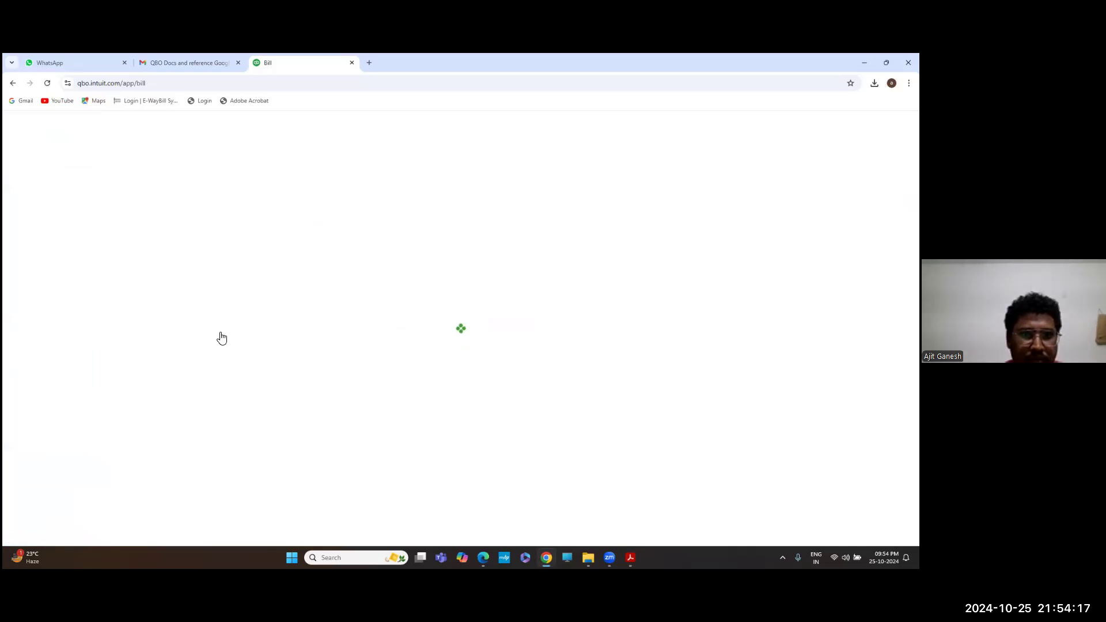
scroll(221, 337, "down", 1)
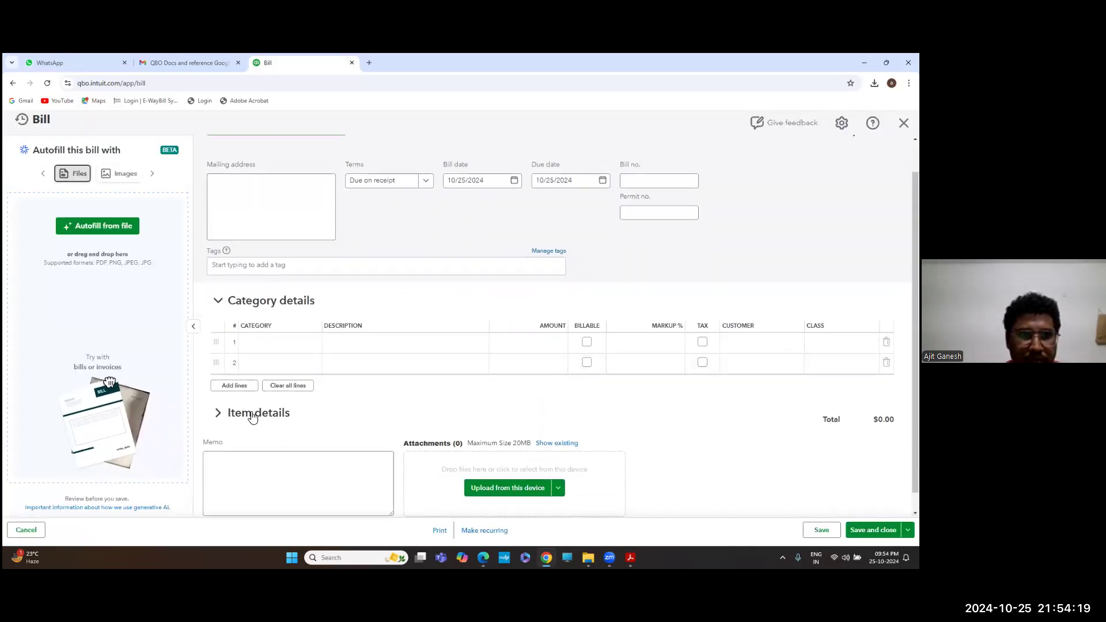
scroll(286, 279, "up", 1)
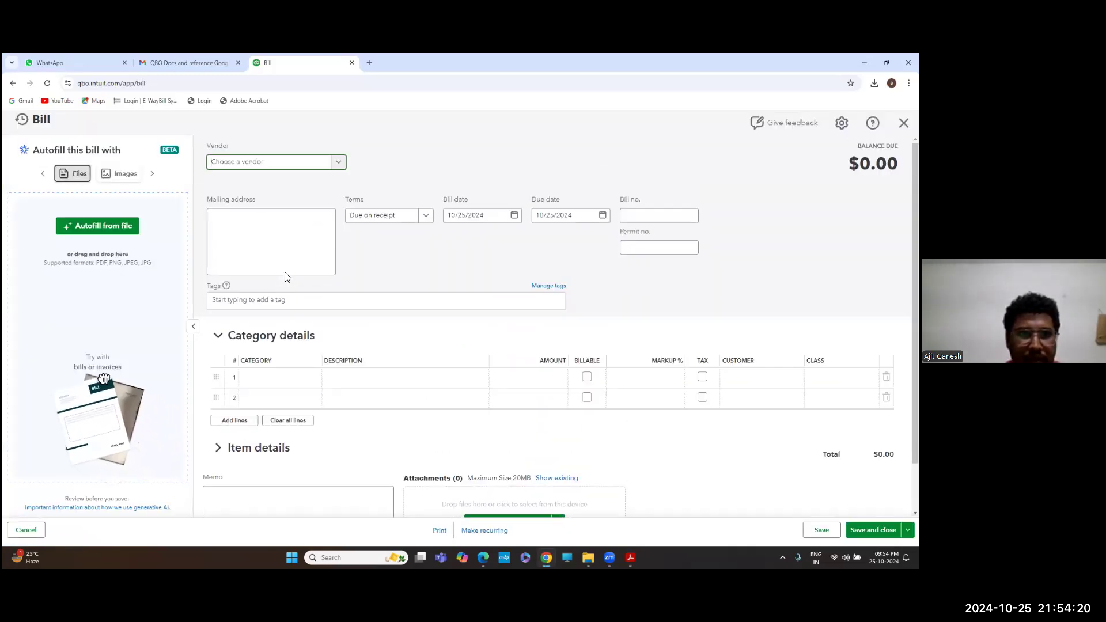
left_click(338, 162)
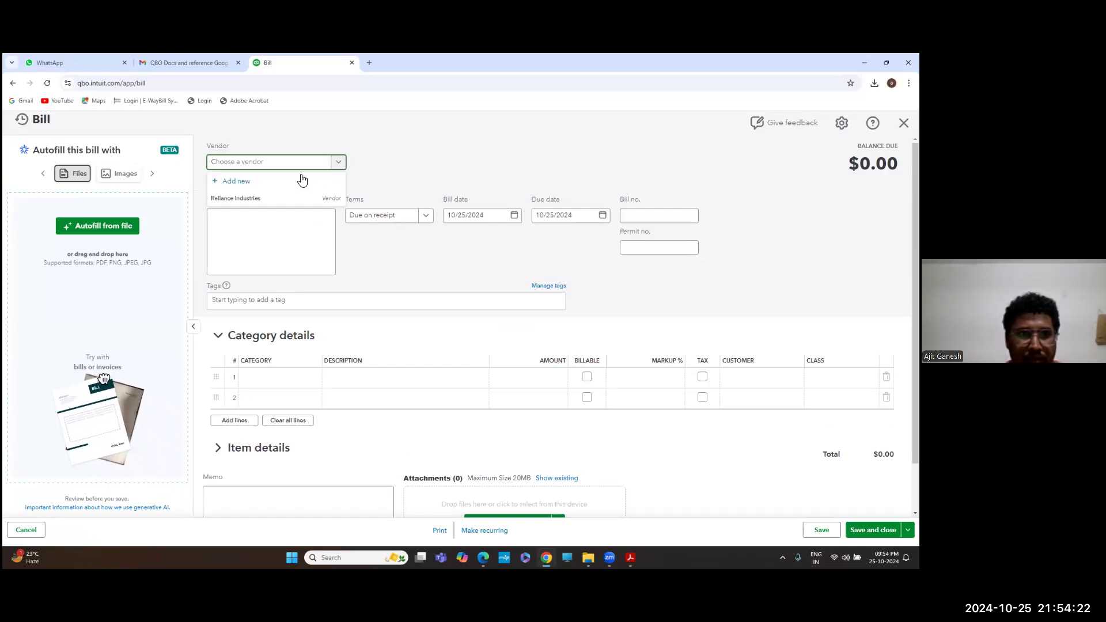
left_click(267, 182)
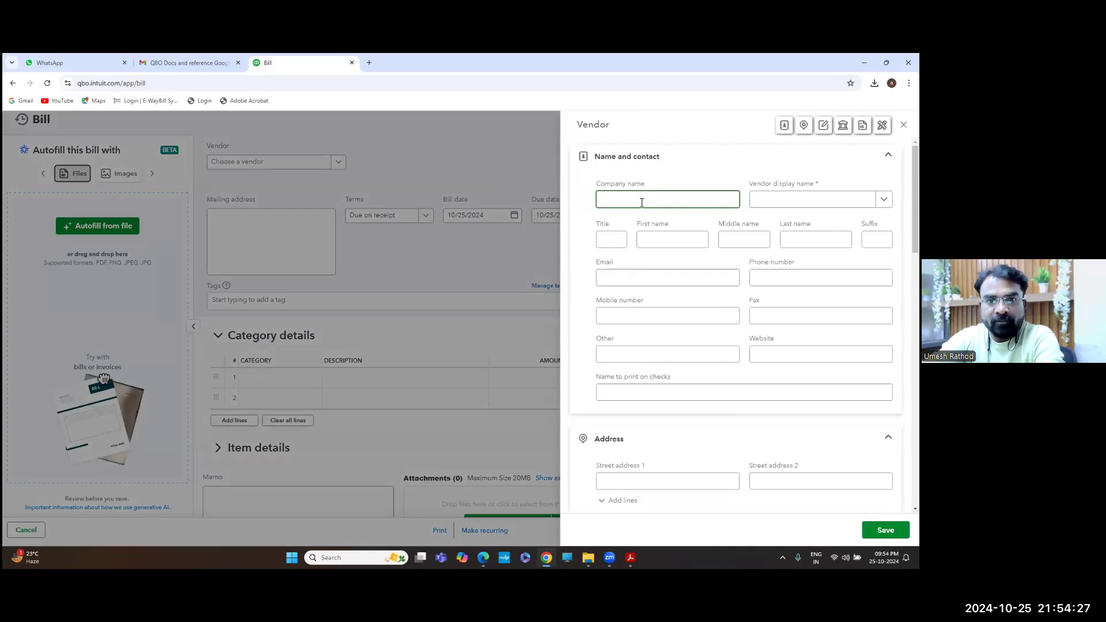
type("Aditya")
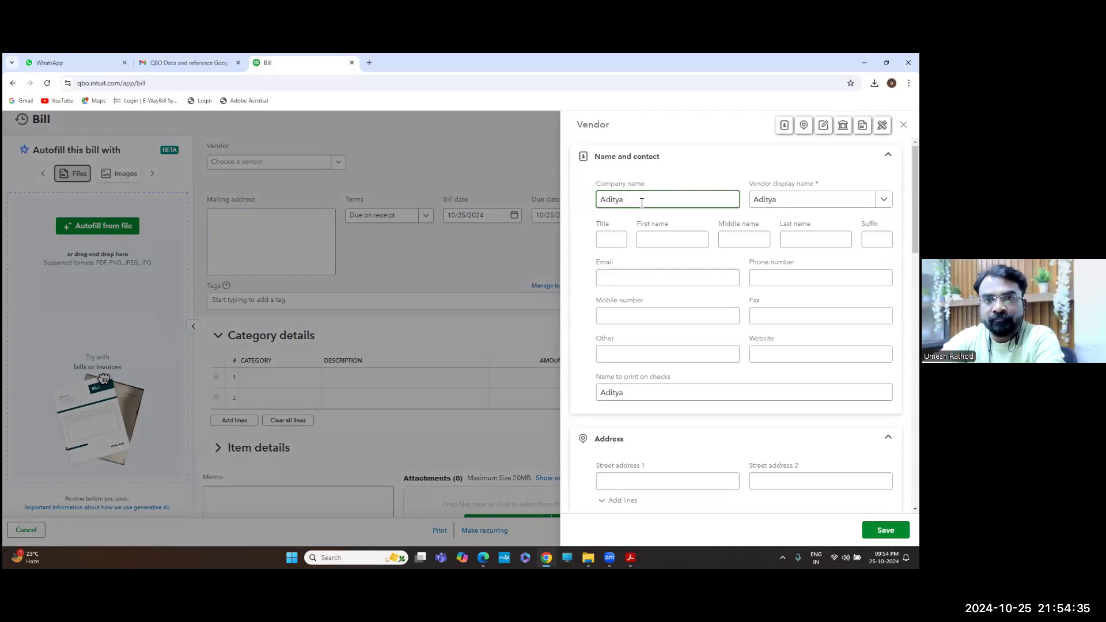
type(" G")
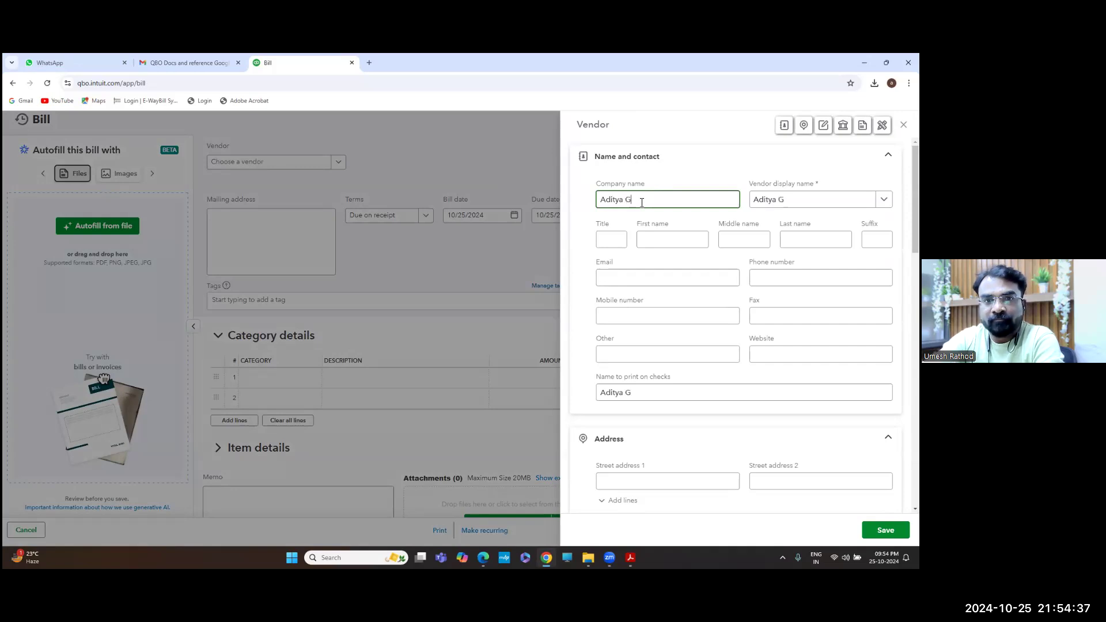
type("roup")
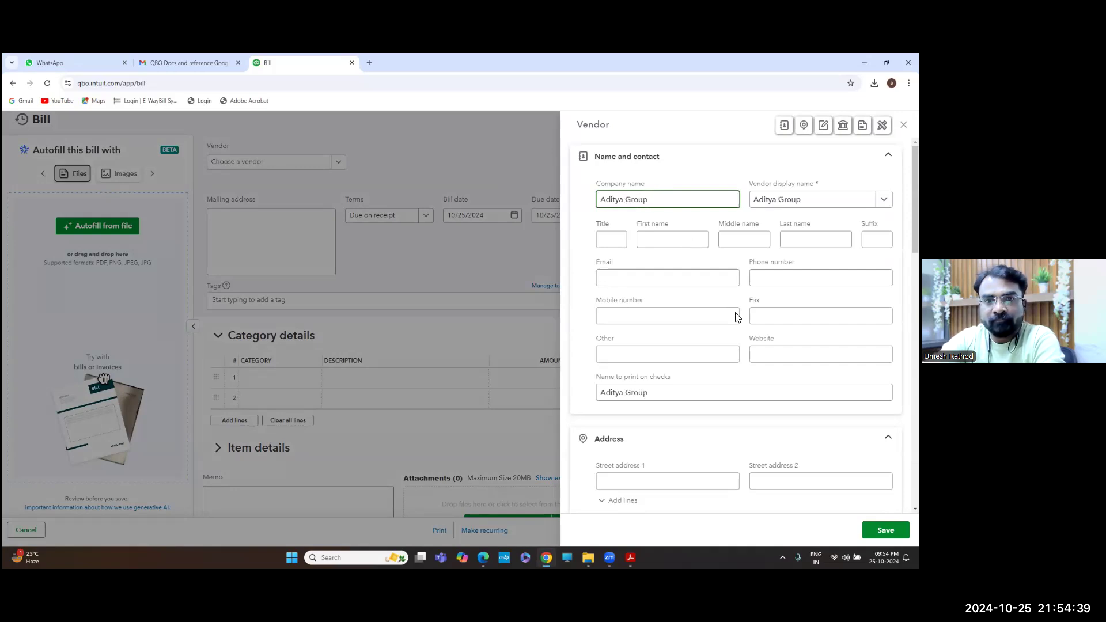
left_click(885, 530)
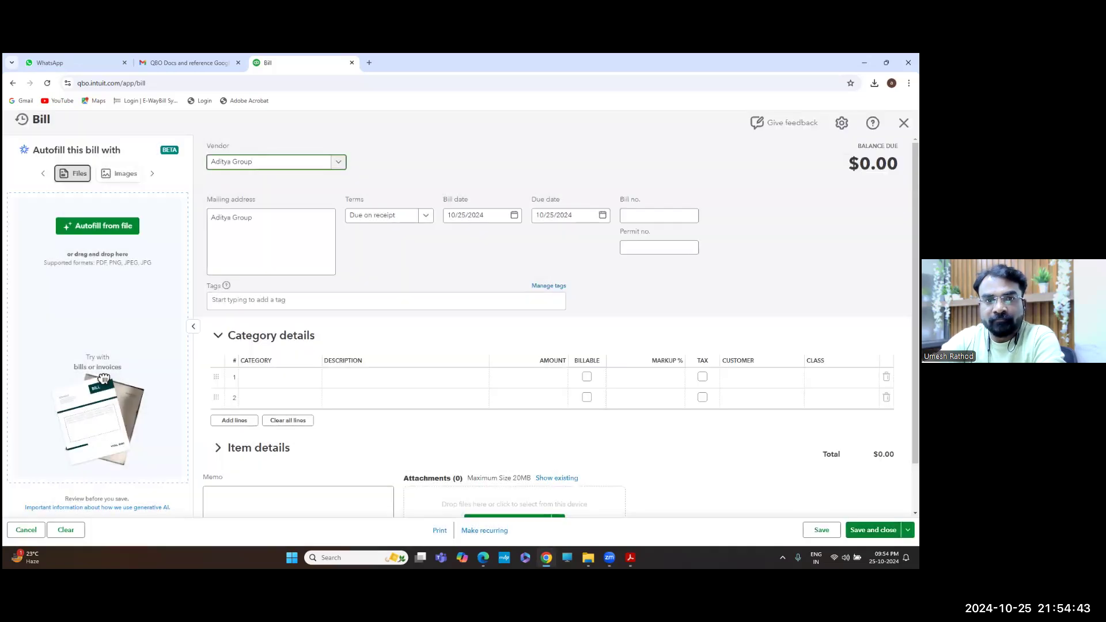
Enter bill number AS02 on the Aditya Group bill
scroll(602, 434, "down", 1)
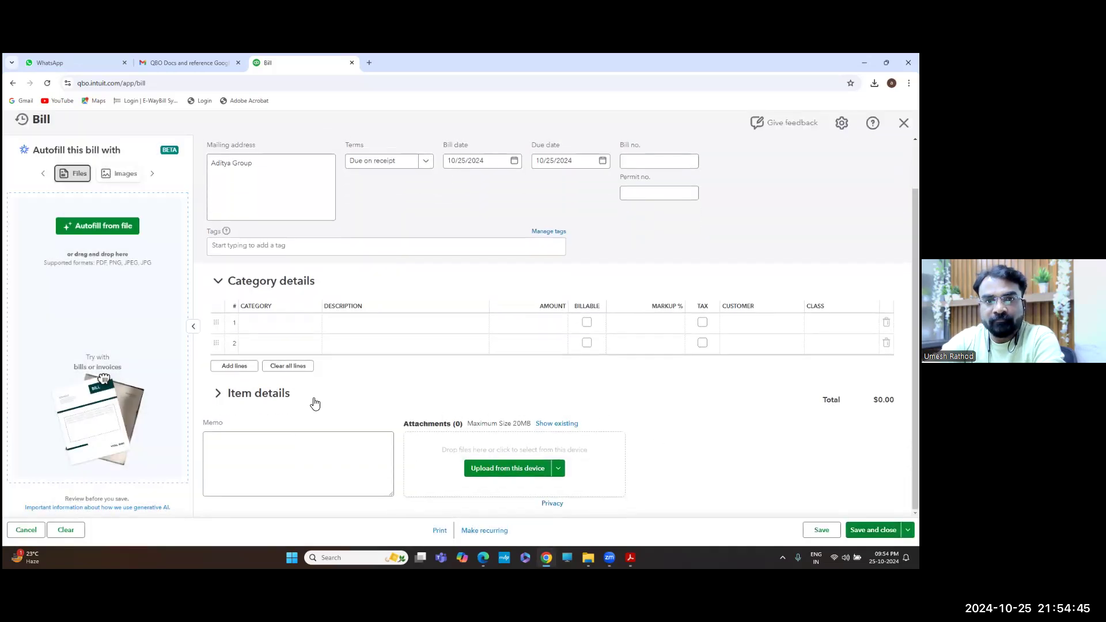
left_click(276, 396)
left_click(366, 343)
scroll(581, 270, "up", 1)
left_click(655, 218)
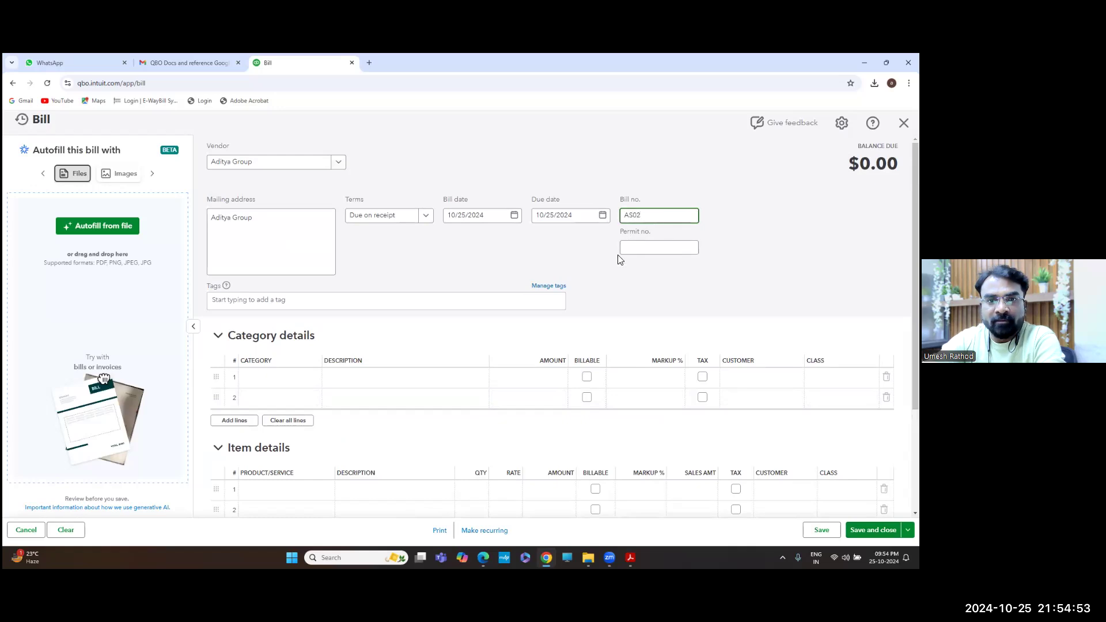
Set the bill's terms to Net 15, making it due 11/09/2024
scroll(610, 265, "down", 3)
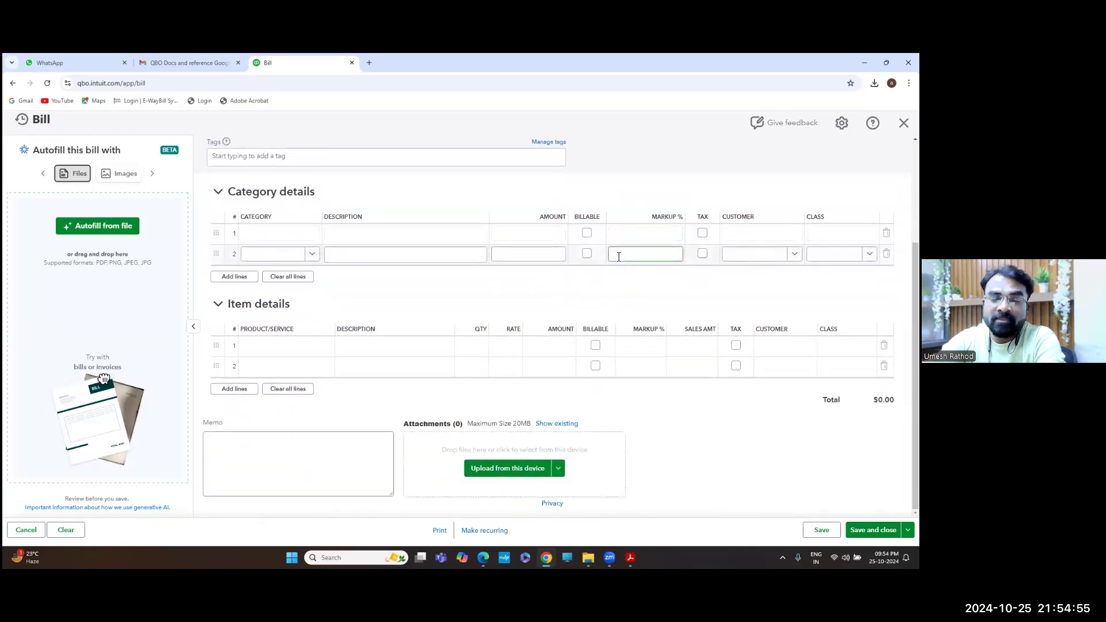
scroll(447, 290, "up", 3)
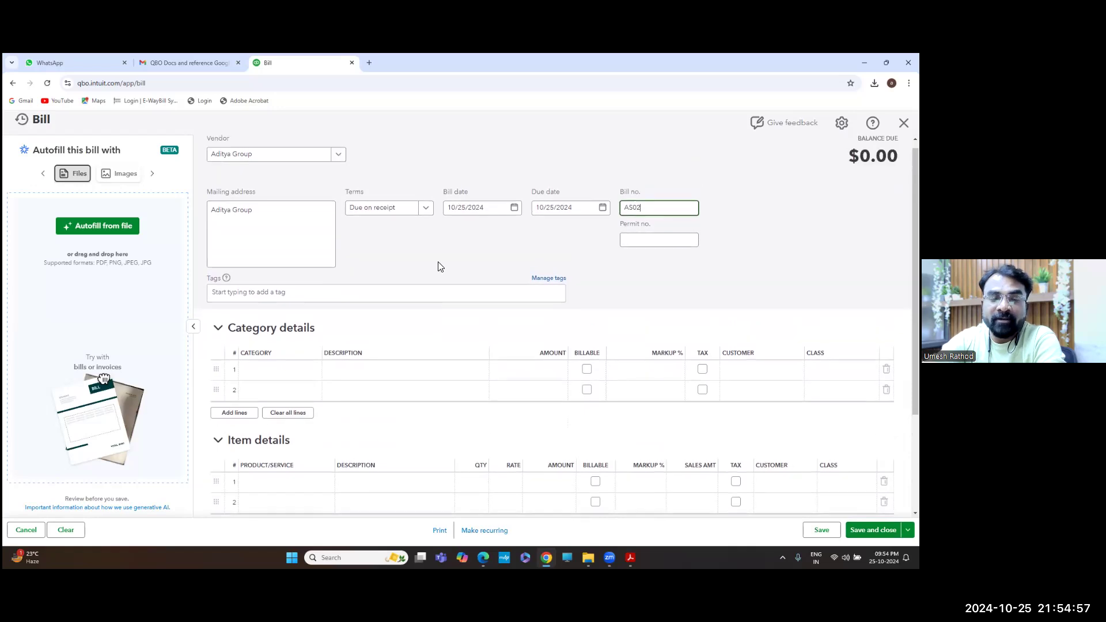
left_click(426, 210)
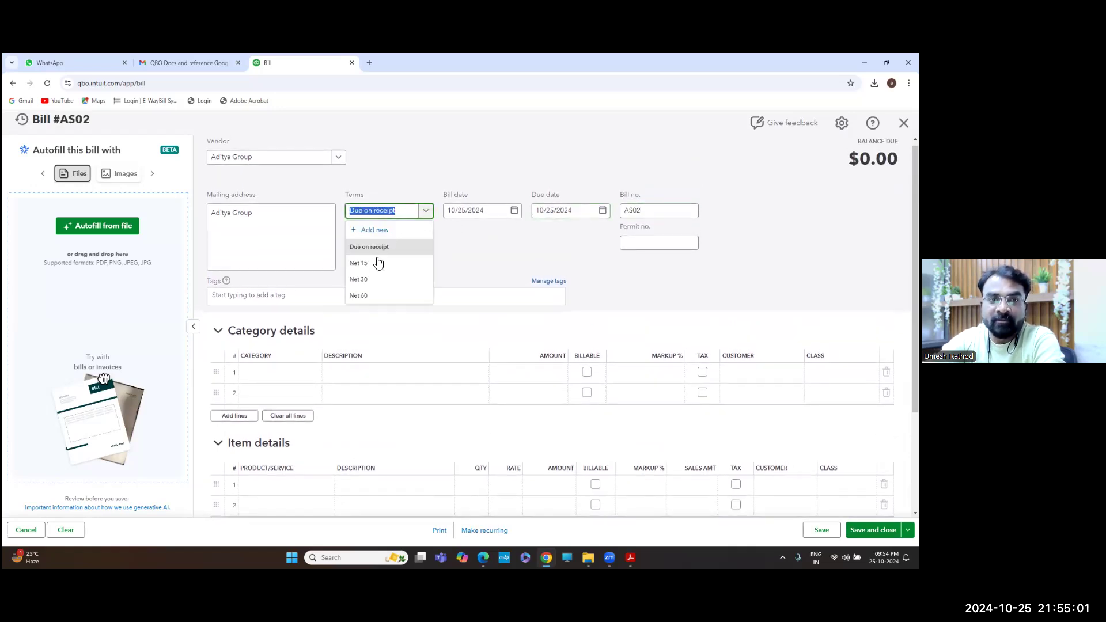
left_click(373, 263)
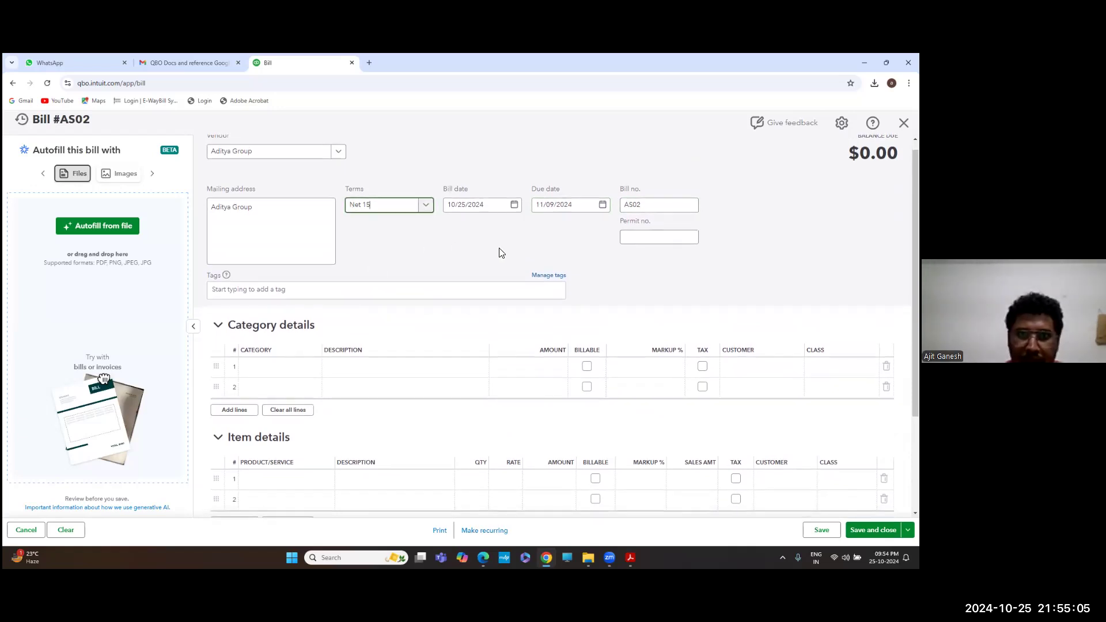
left_click(425, 211)
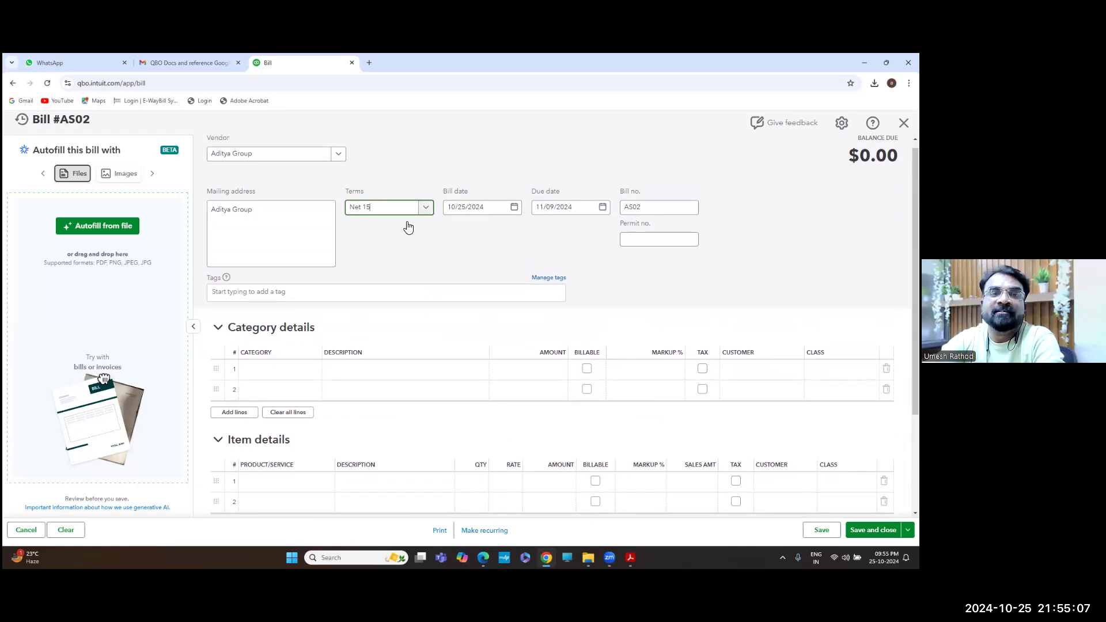
Start a new payment term and name it 'Due in 120 Days'
left_click(379, 227)
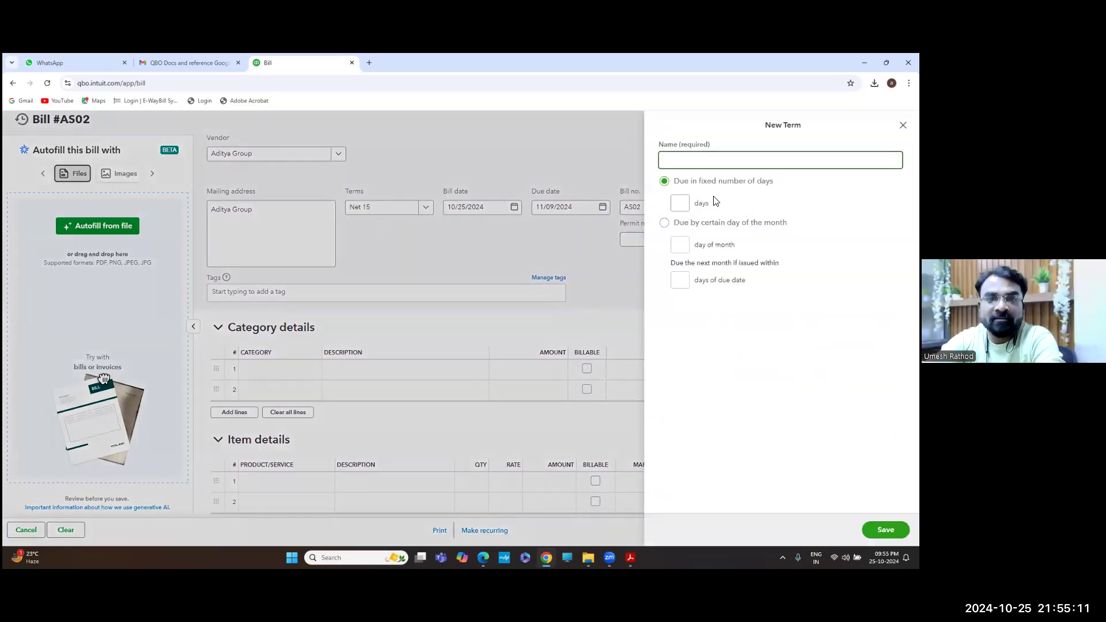
type("120")
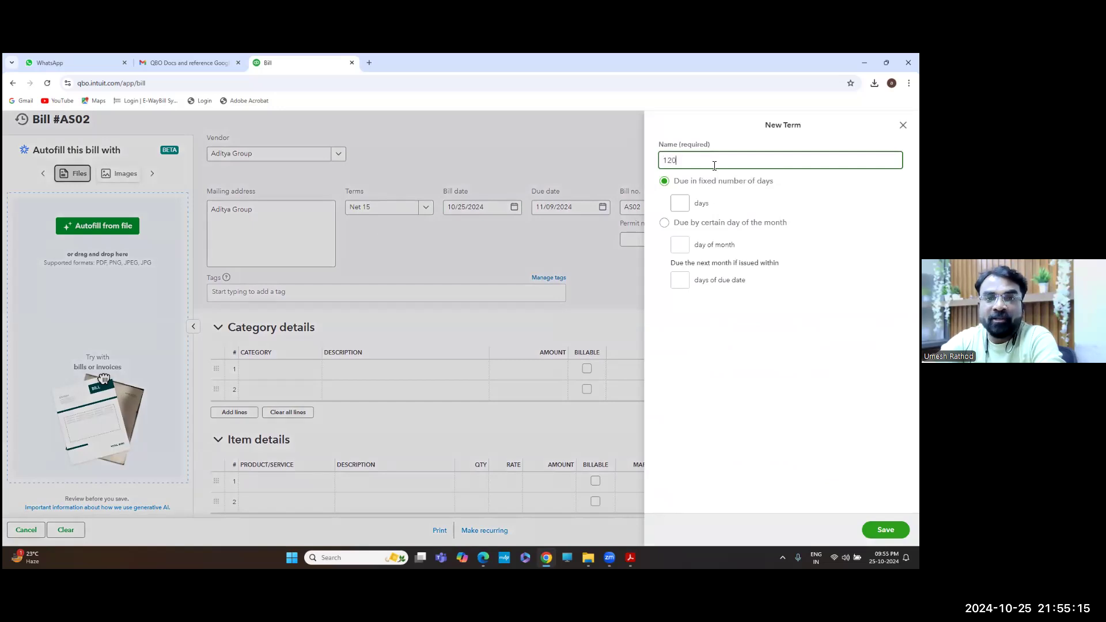
key("BackSpace")
key("BackSpace")
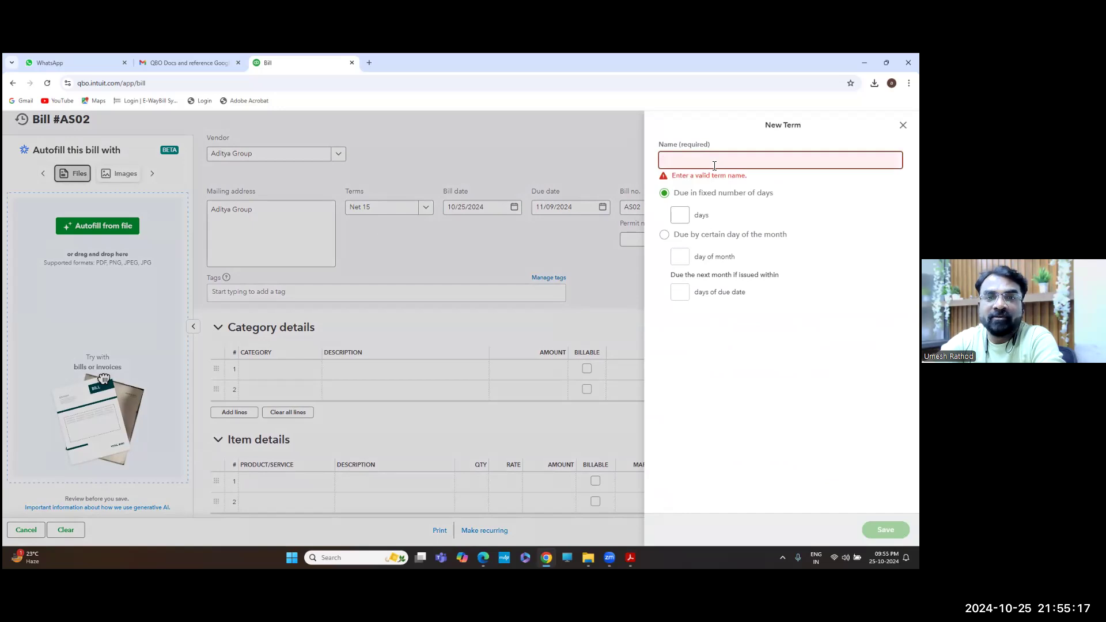
type("Net")
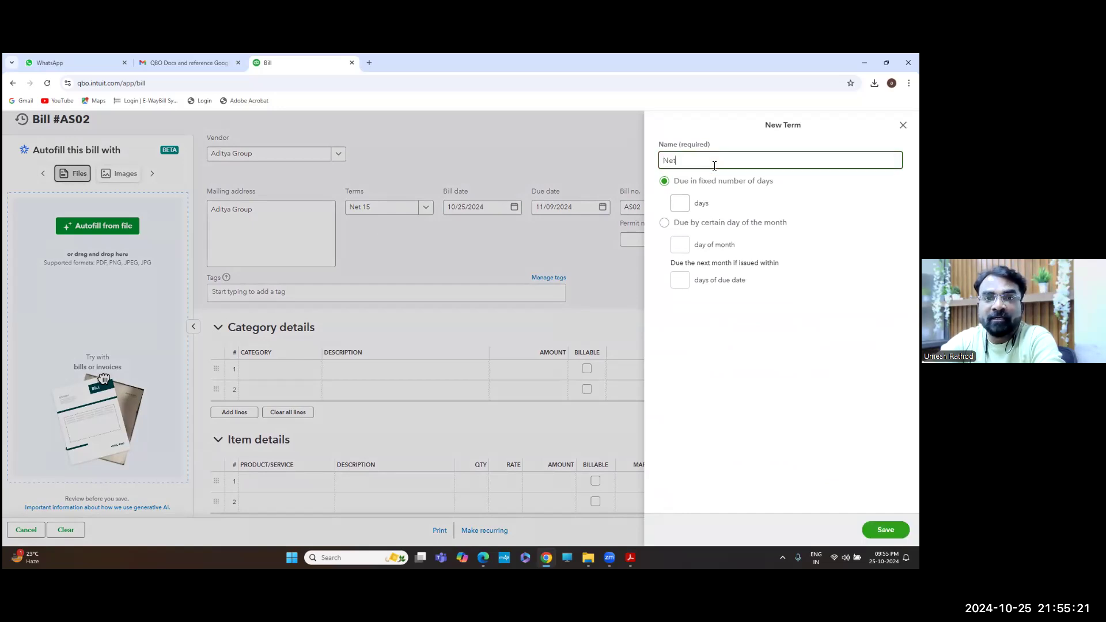
key("BackSpace")
type("w")
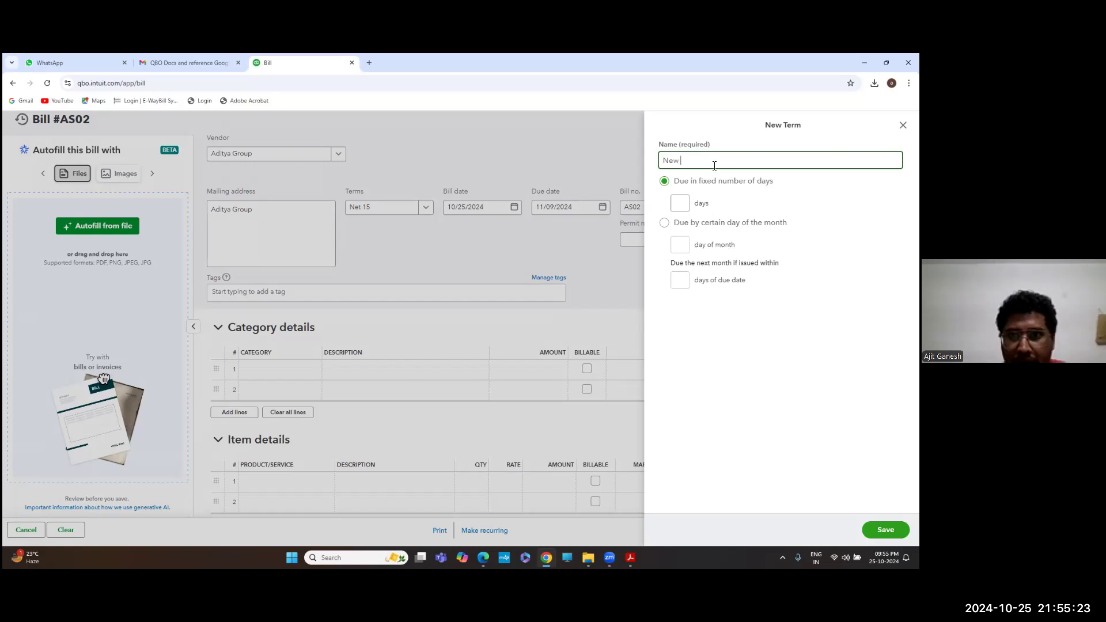
key("BackSpace")
key("BackSpace")
key("BackSpace")
key("BackSpace")
type("Due")
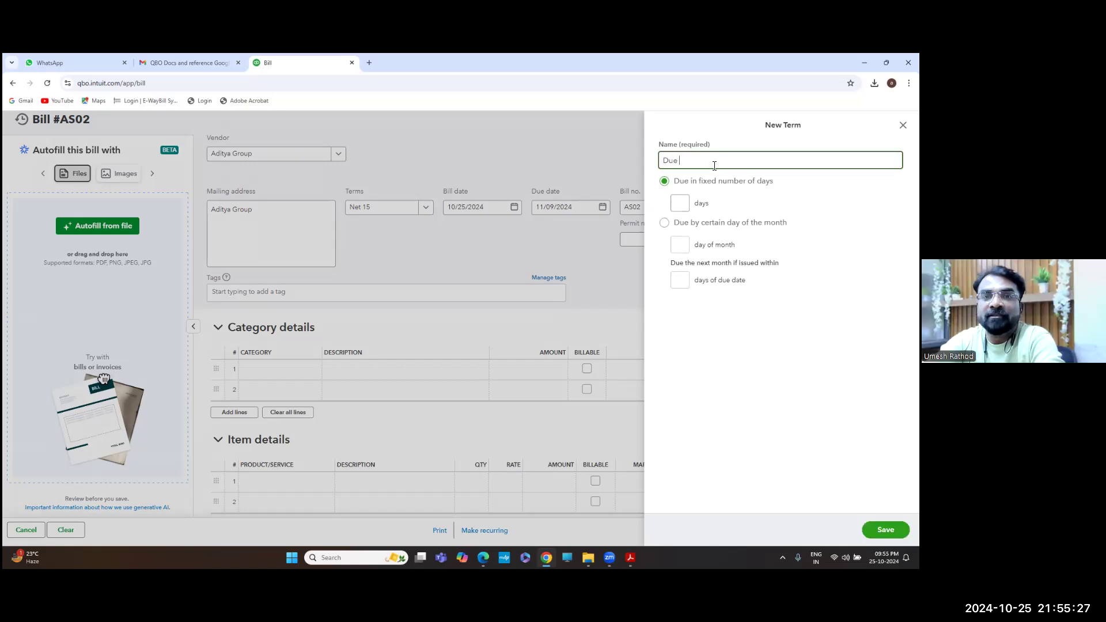
type(" in 120 Days")
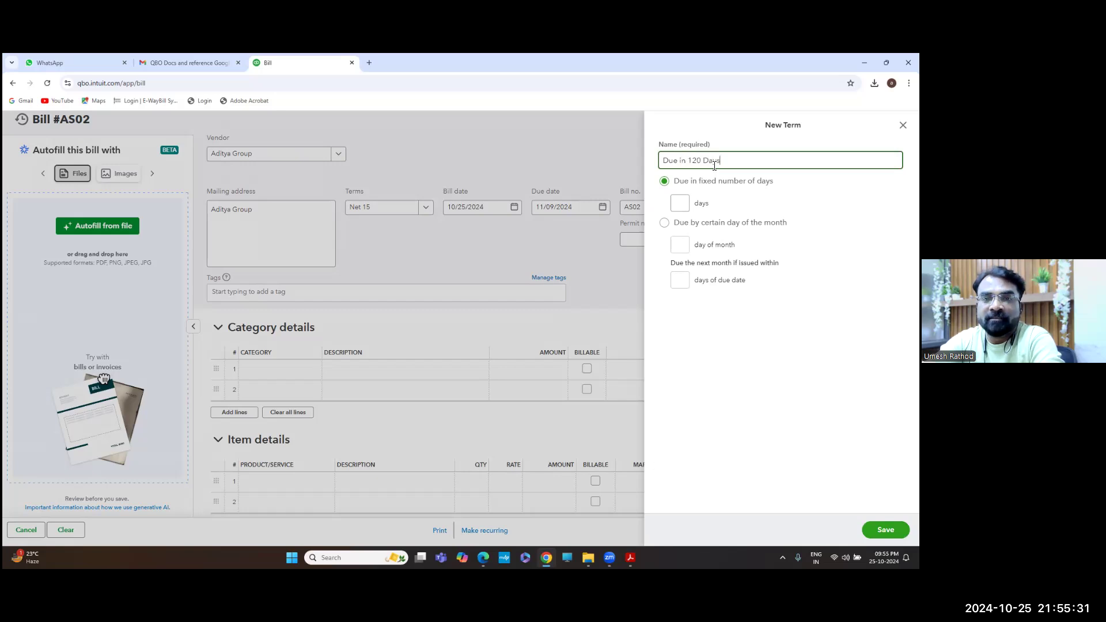
Make the new term due after a fixed 120 days and save it
left_click(681, 204)
type("1")
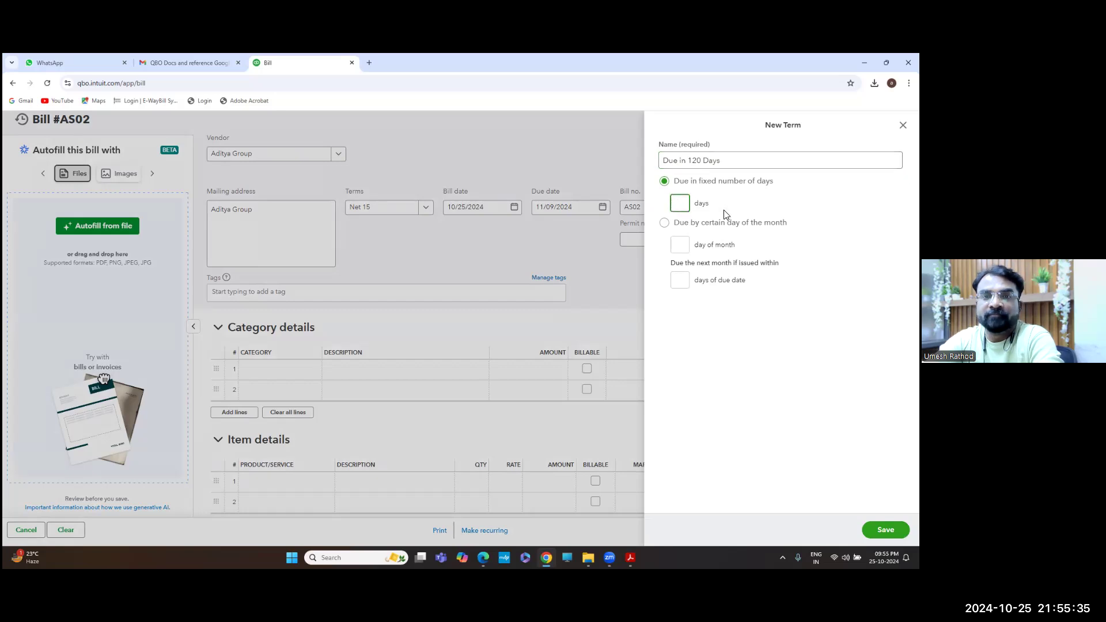
type("20")
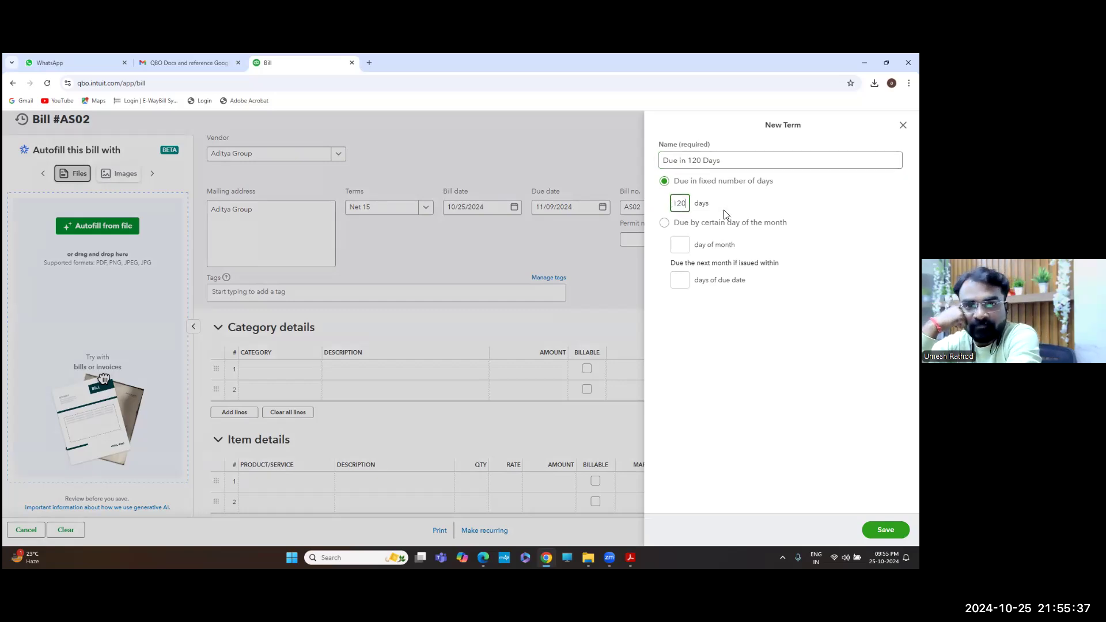
left_click(741, 334)
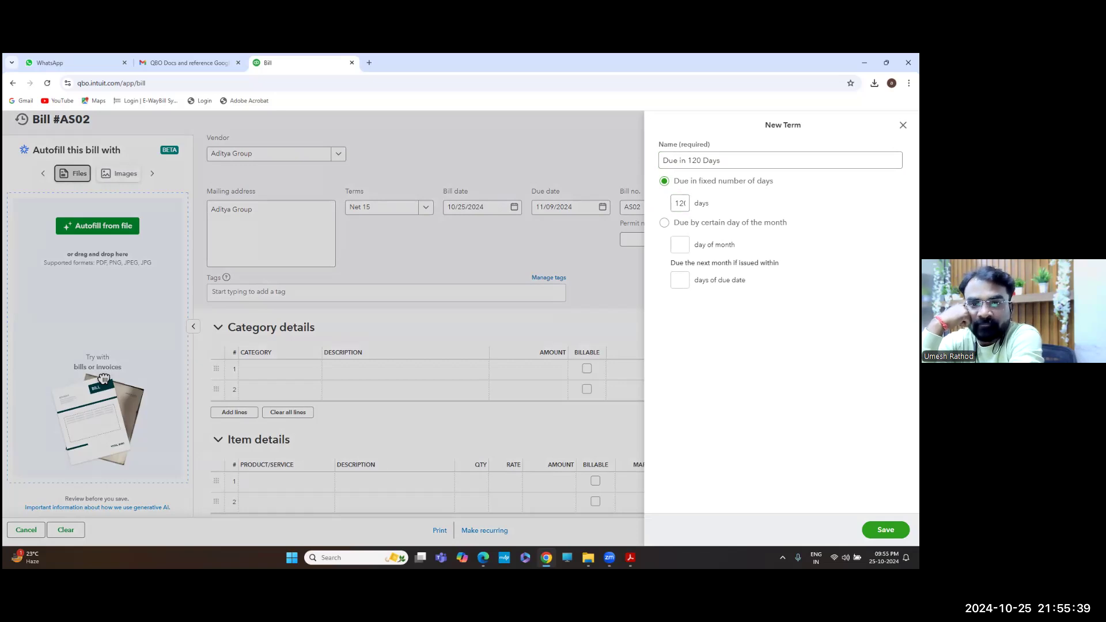
left_click(885, 530)
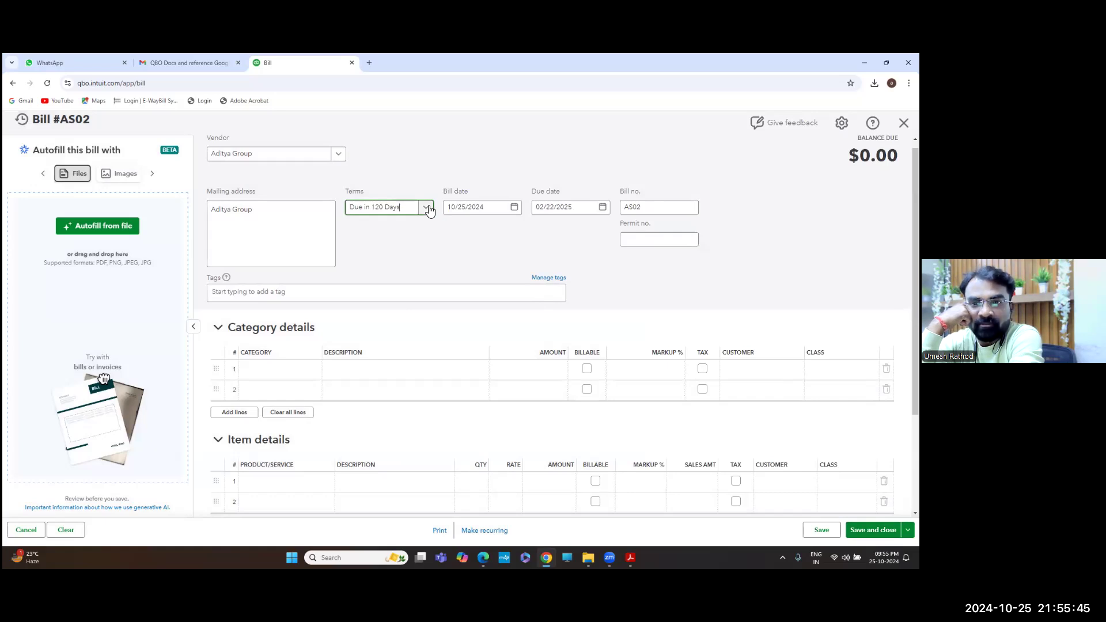
Check the item and category lines, then collapse the bill's Category details section
scroll(465, 308, "down", 1)
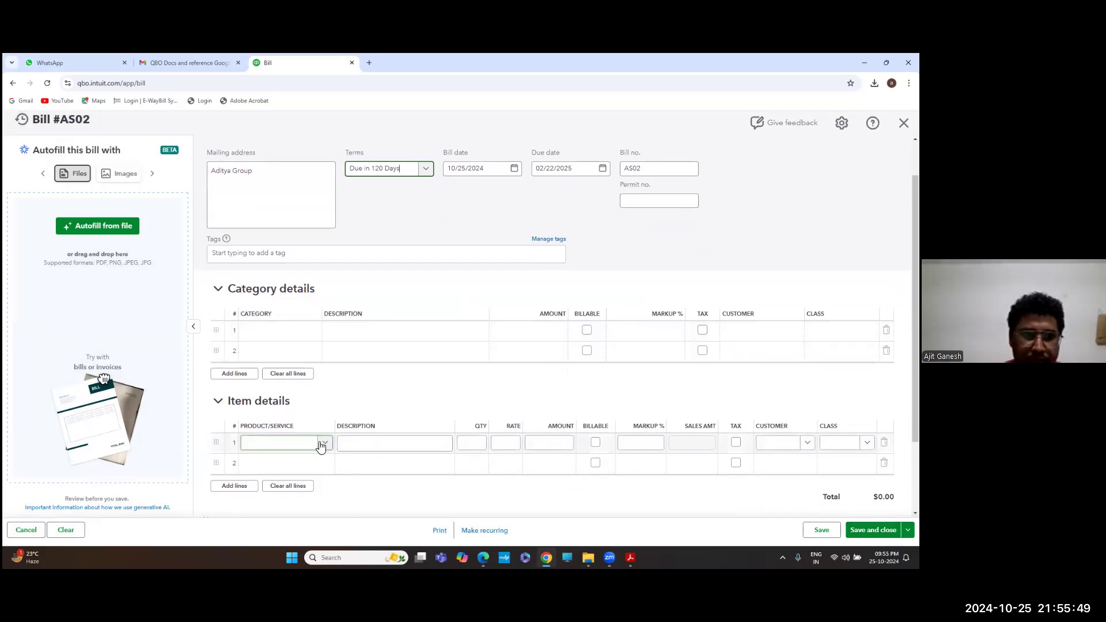
left_click(326, 444)
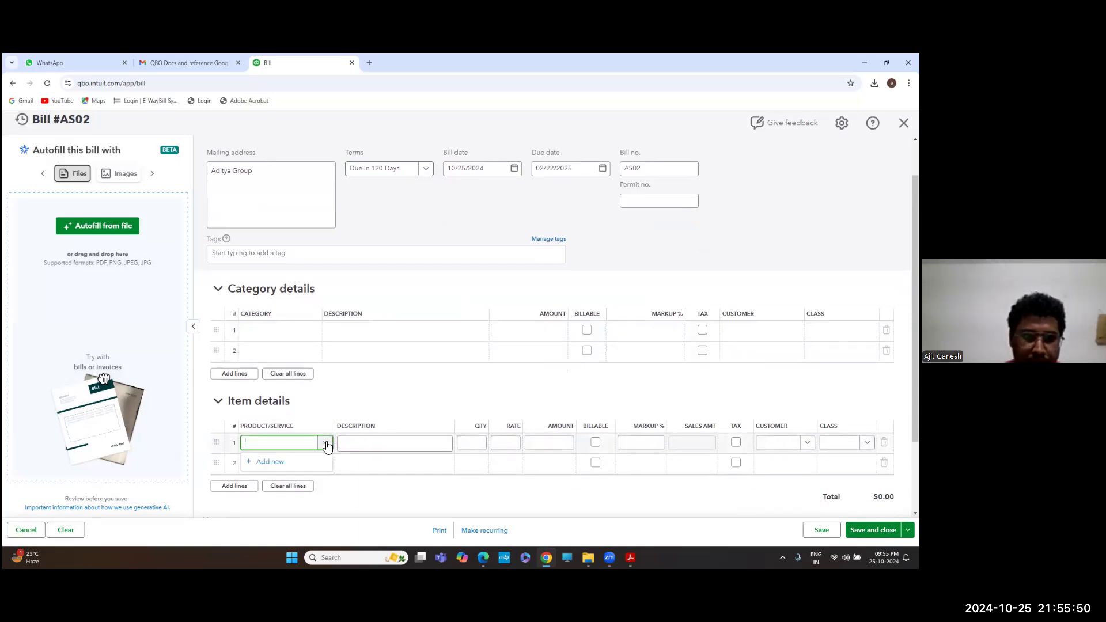
left_click(281, 464)
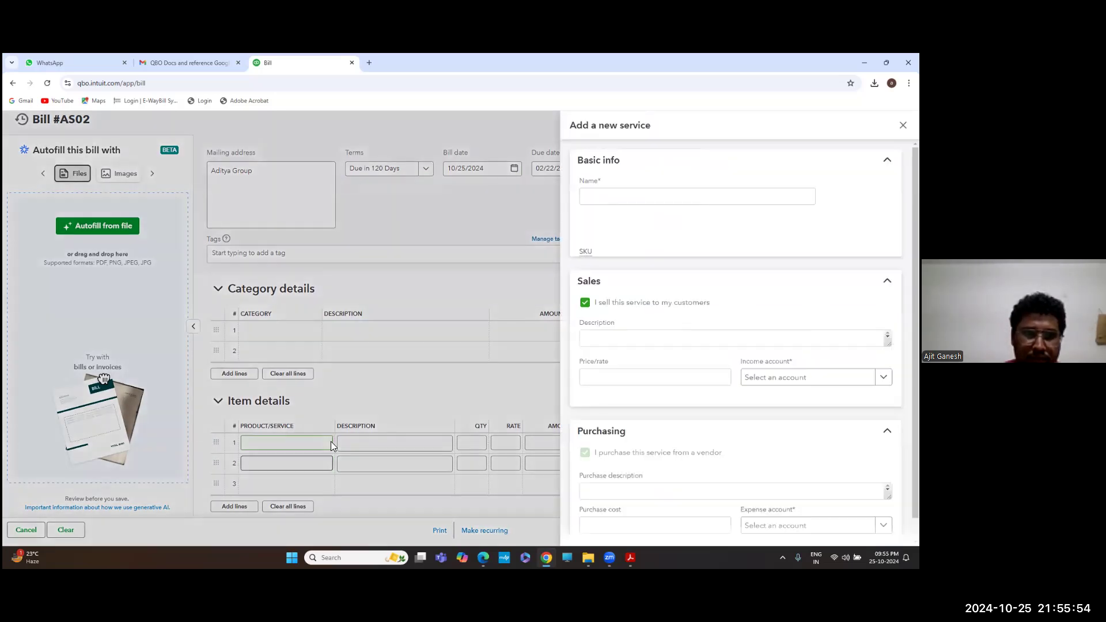
left_click(519, 284)
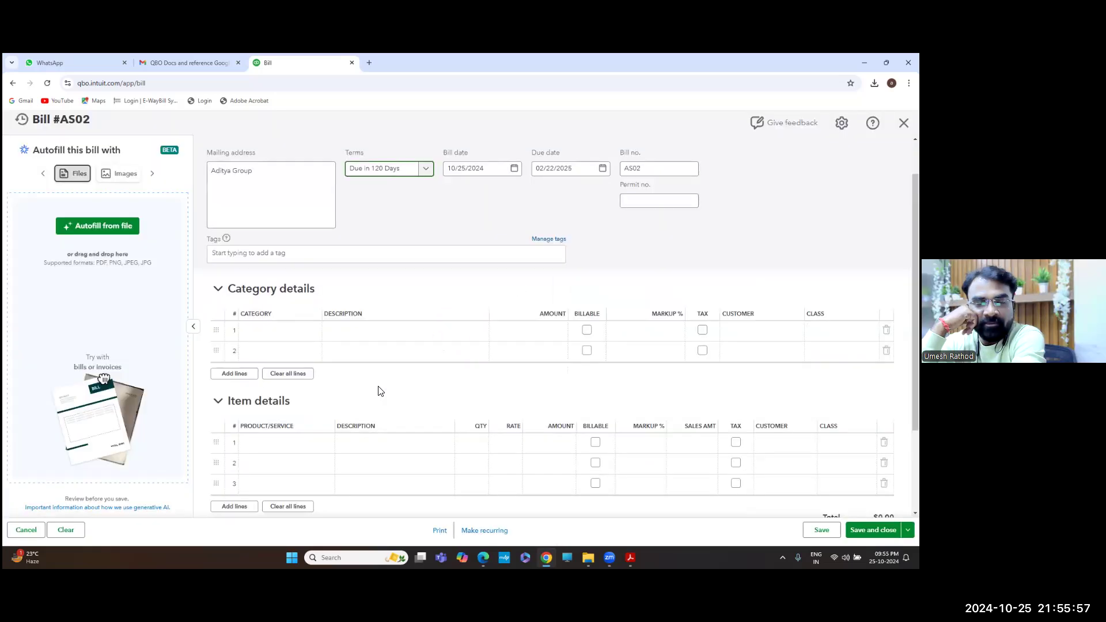
scroll(378, 391, "up", 1)
left_click(380, 385)
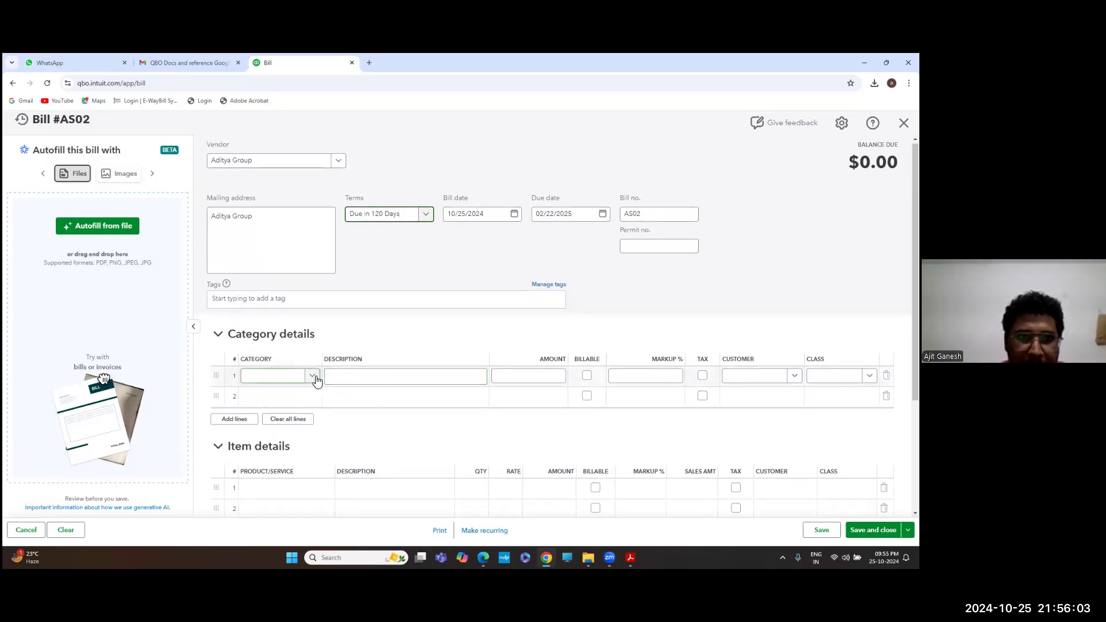
scroll(318, 381, "up", 1)
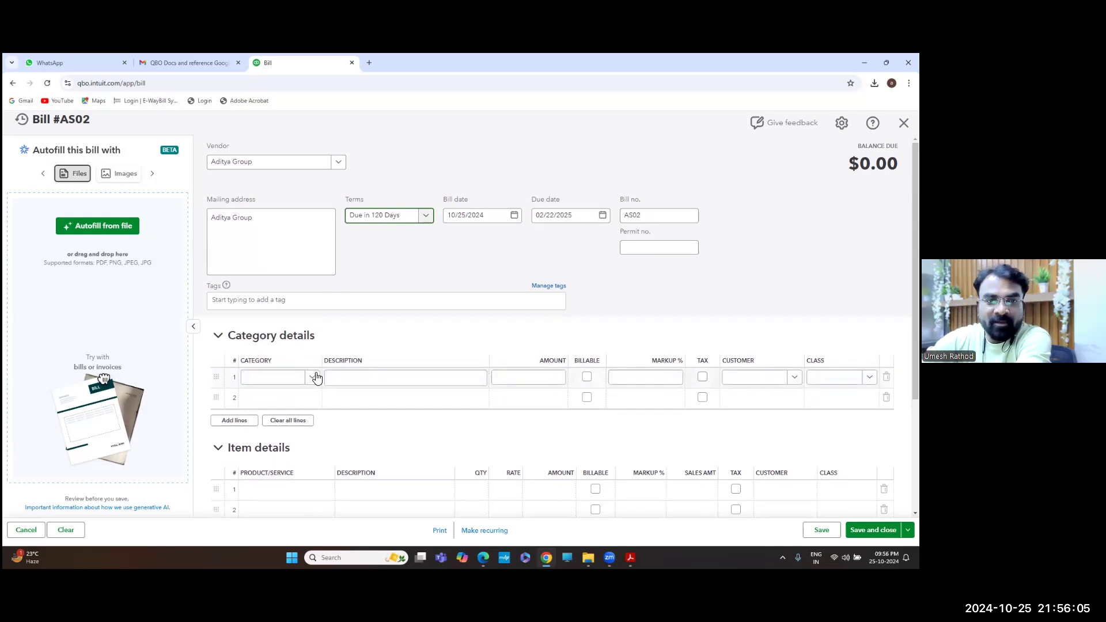
left_click(317, 379)
left_click(316, 379)
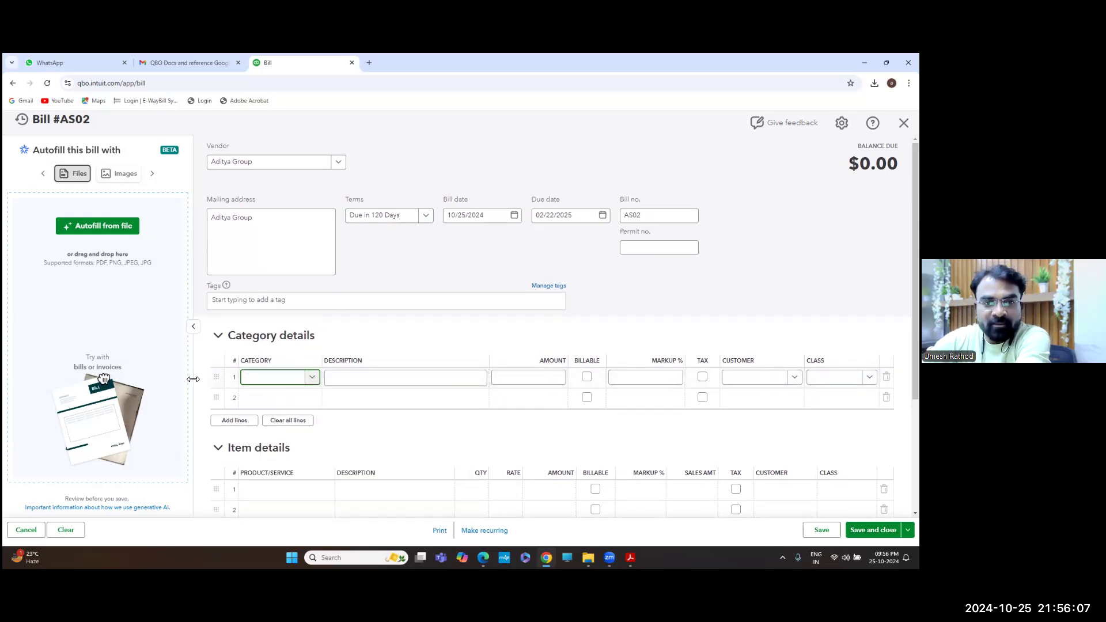
left_click(218, 336)
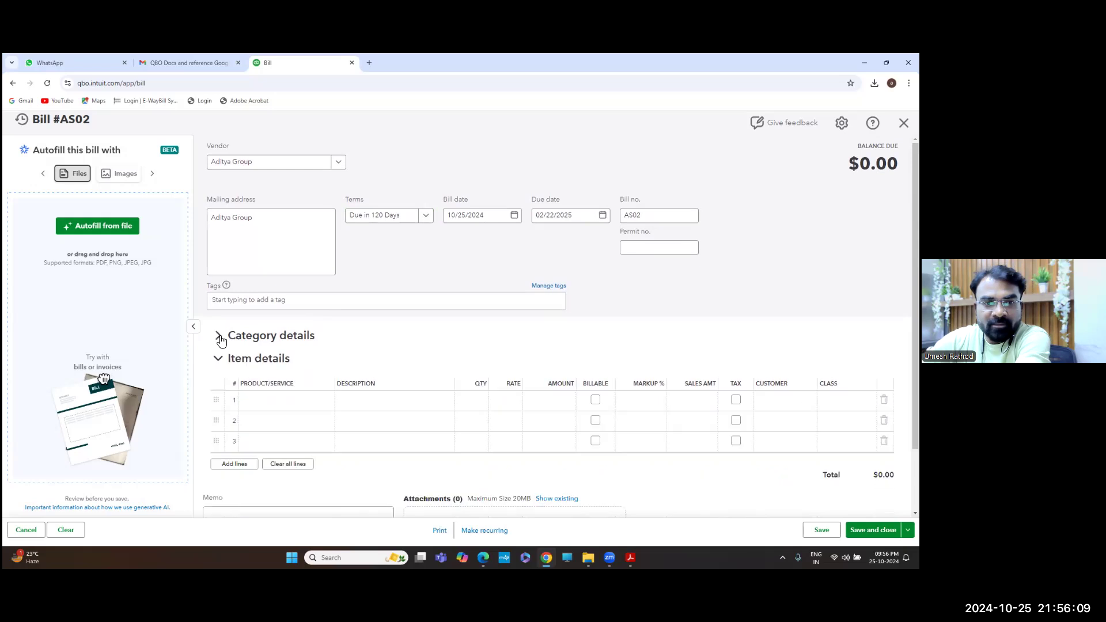
Choose + Add new in the item line's Product/Service field to start a new service
scroll(291, 343, "down", 1)
left_click(284, 324)
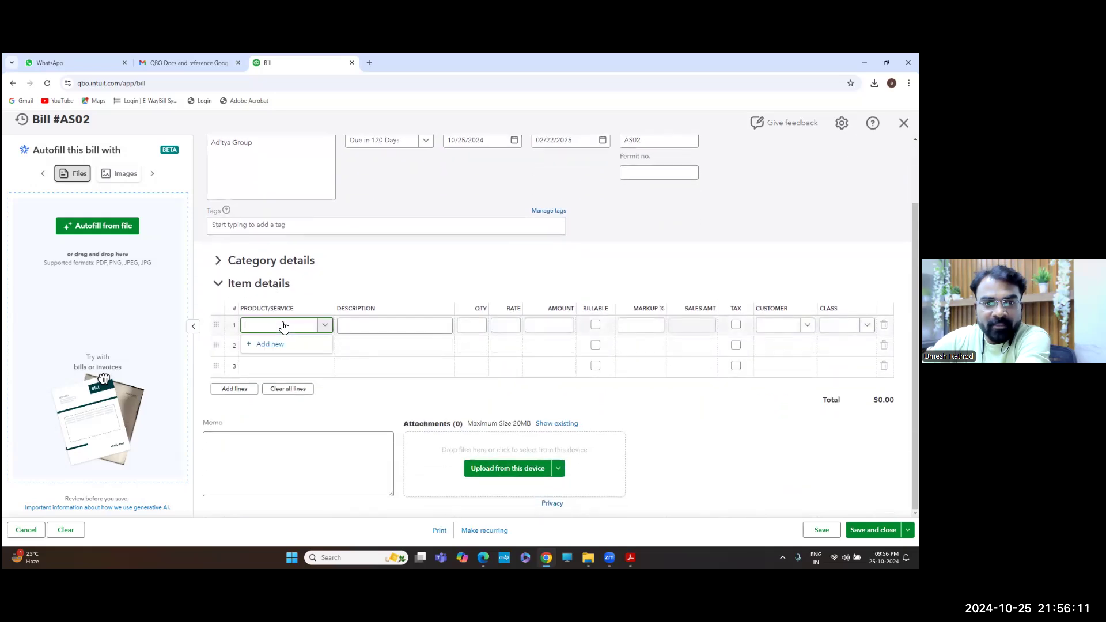
left_click(323, 326)
left_click(324, 327)
left_click(275, 347)
left_click(275, 346)
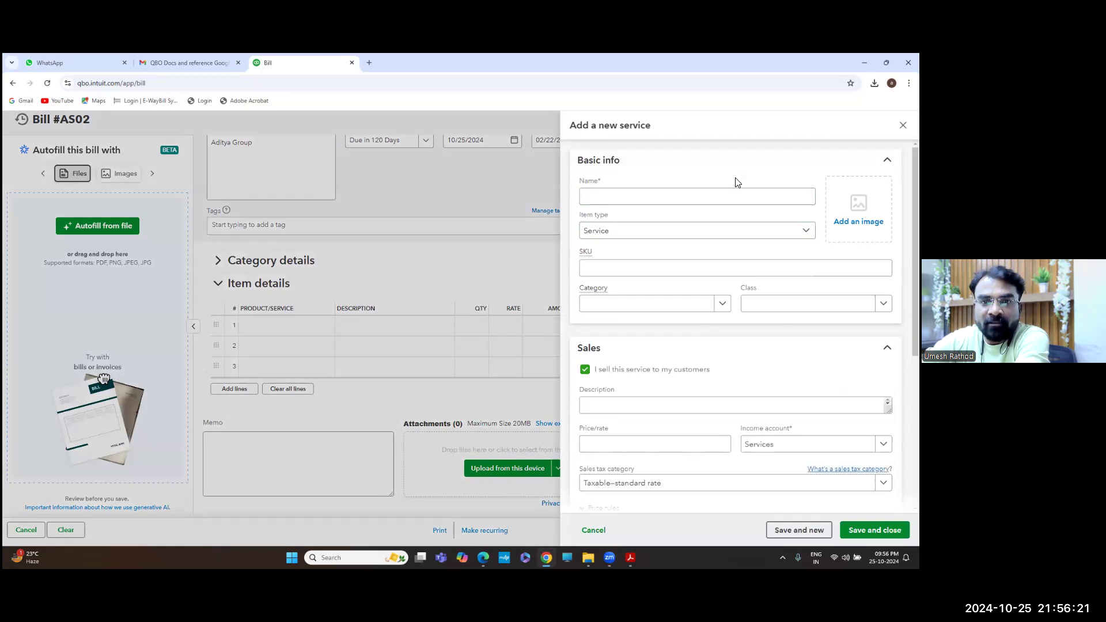
Collapse the new service's Basic info and Sales sections, leaving Purchasing (expense account Purchases) shown
left_click(704, 196)
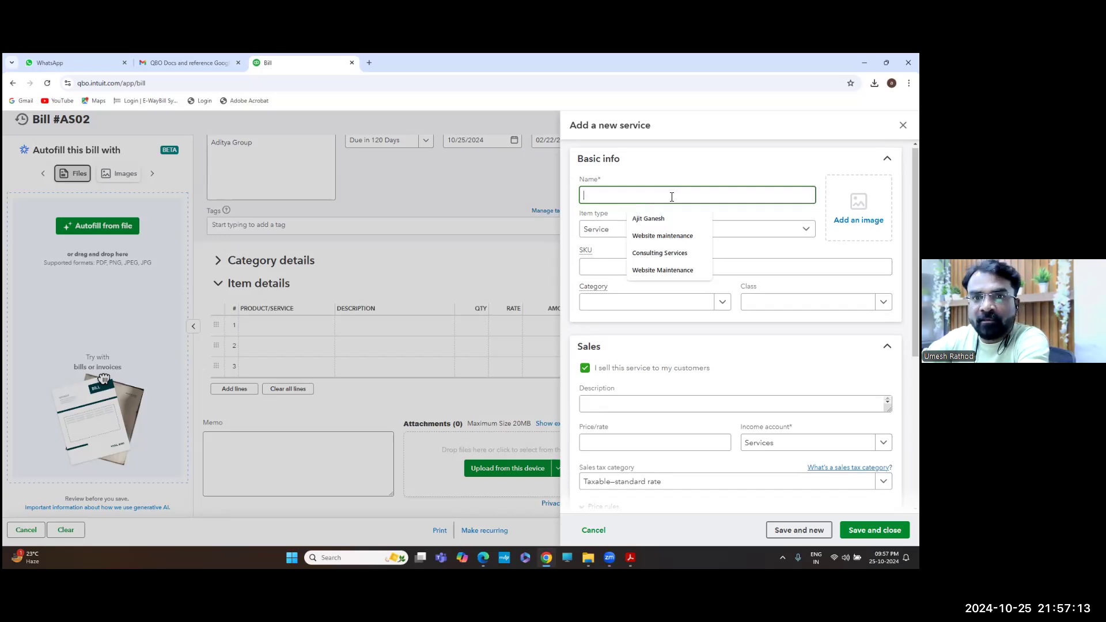
left_click(661, 162)
left_click(675, 204)
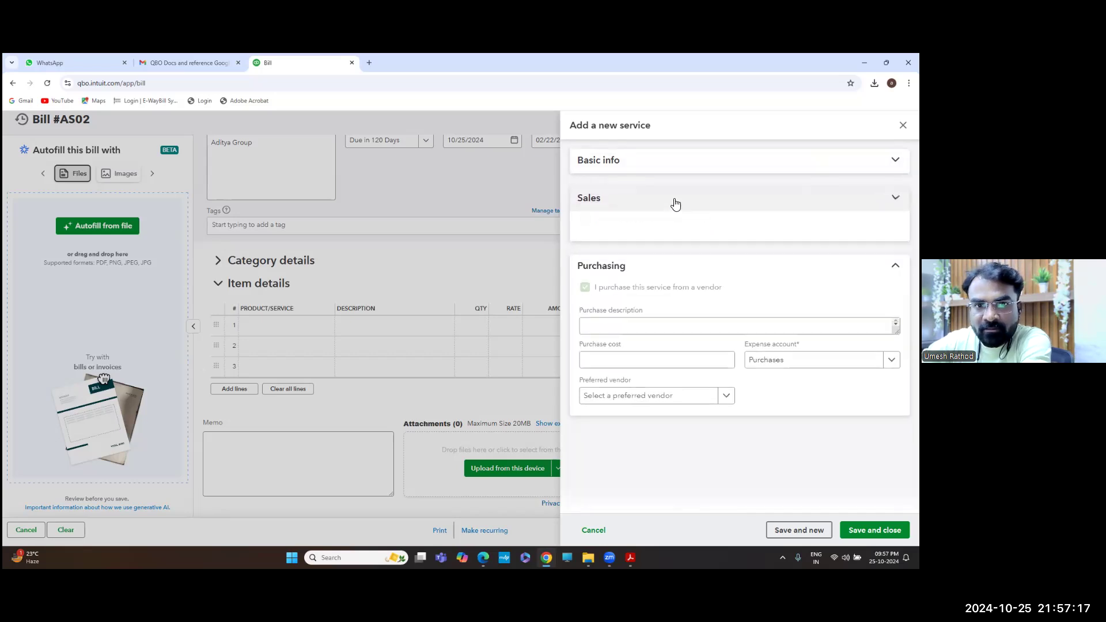
Collapse and re-expand Purchasing, then expand Basic info to show the blank Name field
left_click(671, 233)
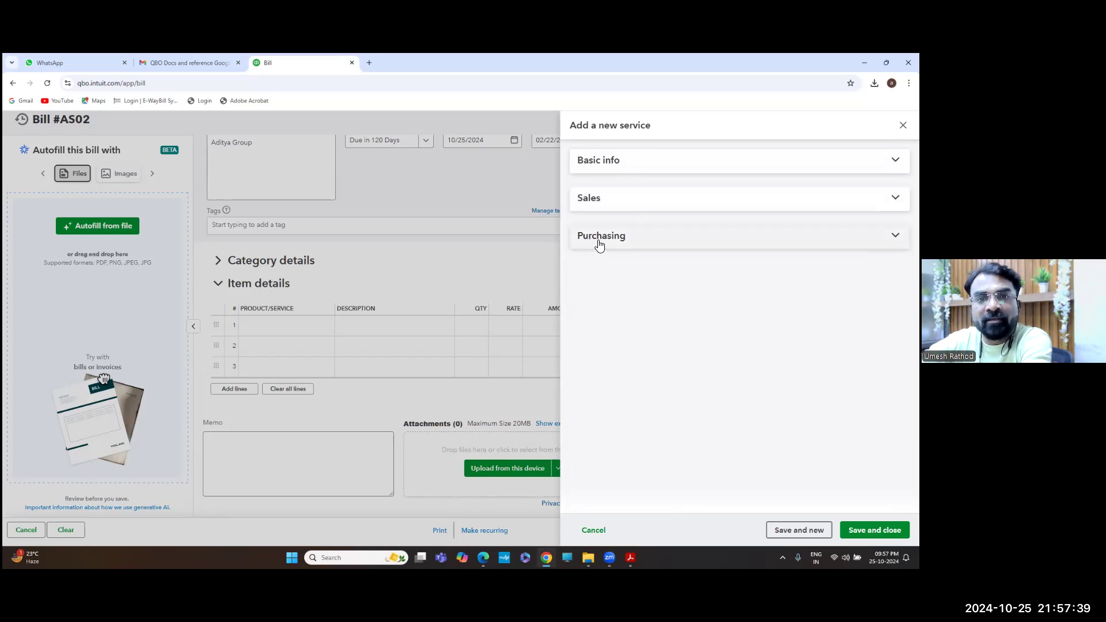
left_click(632, 239)
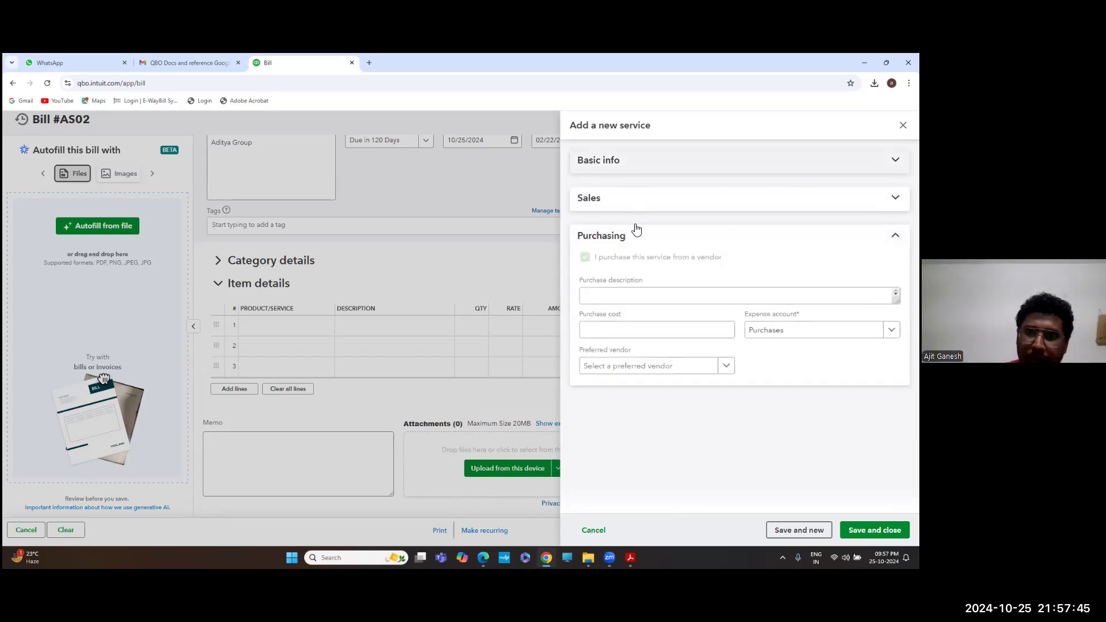
left_click(639, 163)
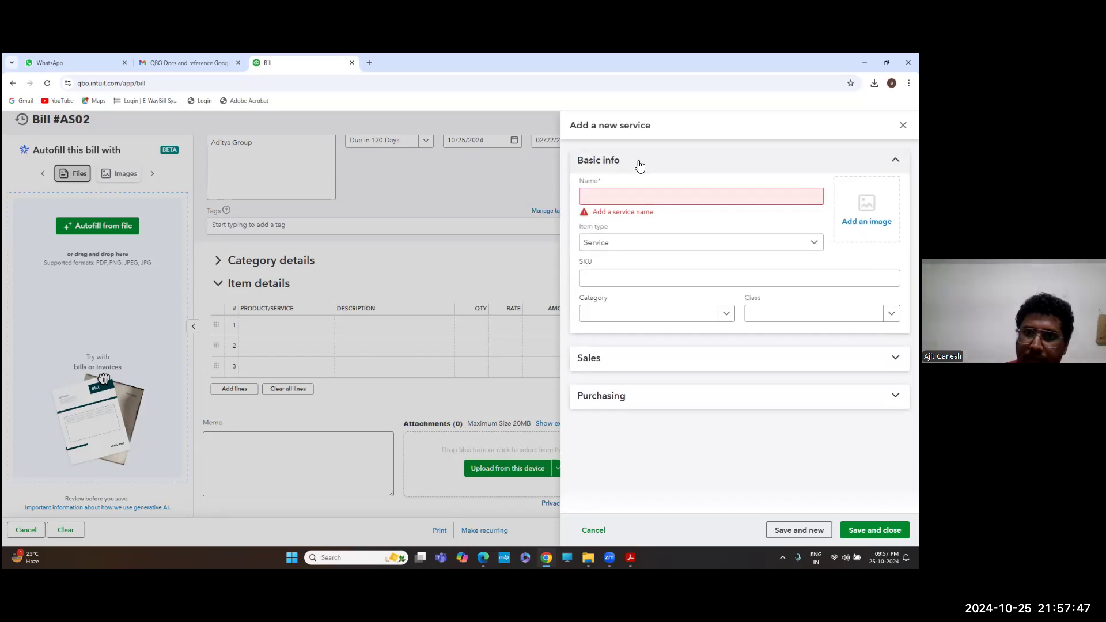
Enter 'Wooden Pallets' as the new item's name and open the Item type dropdown
left_click(611, 195)
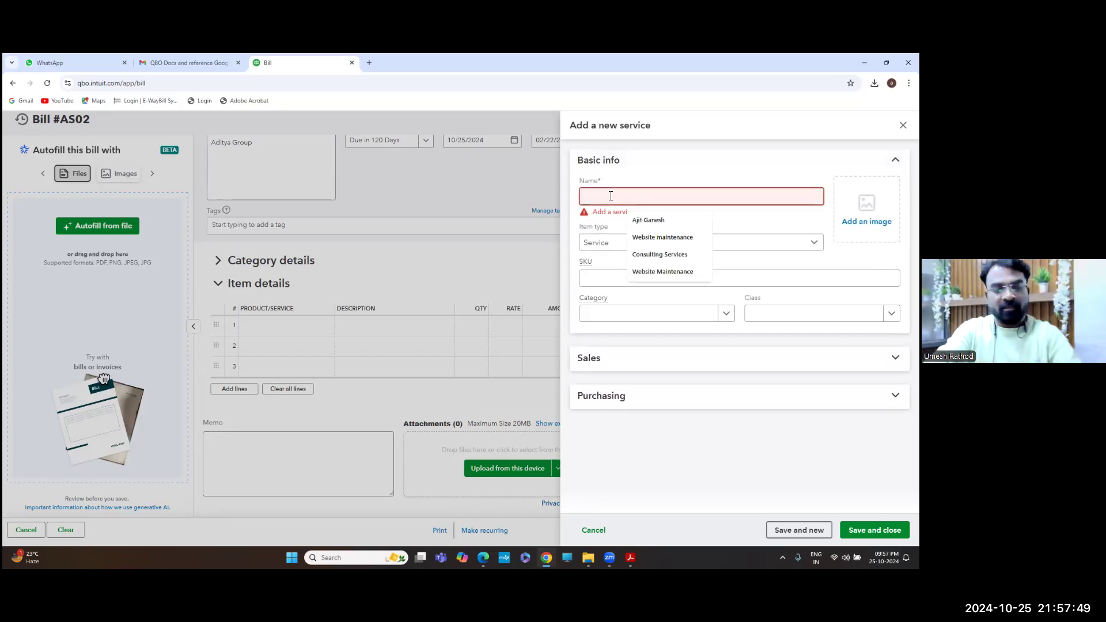
type("Ora")
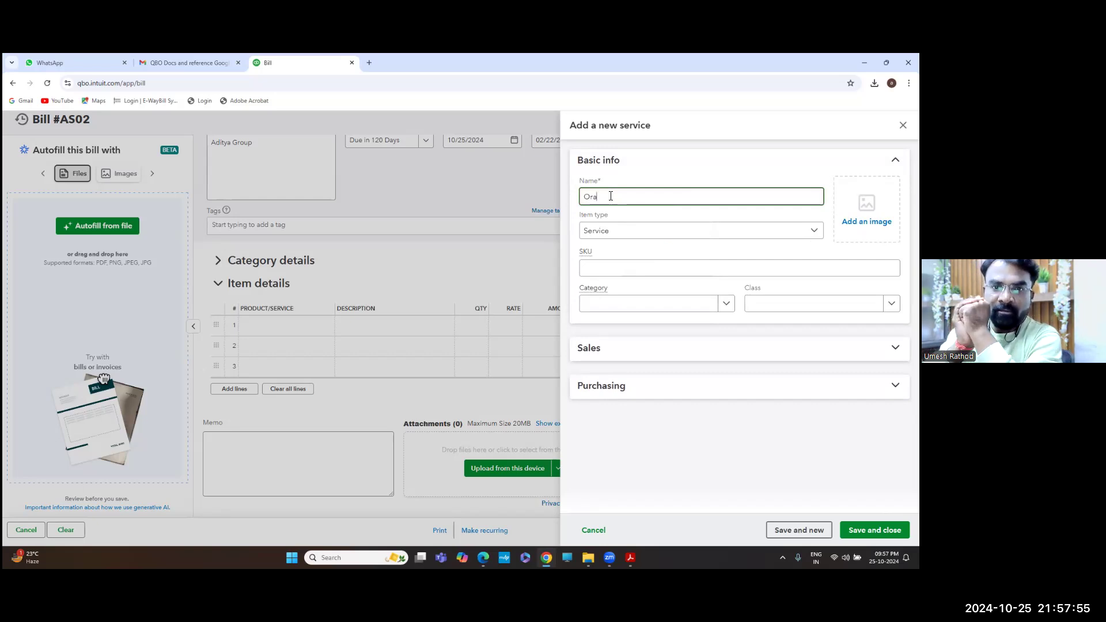
key("BackSpace")
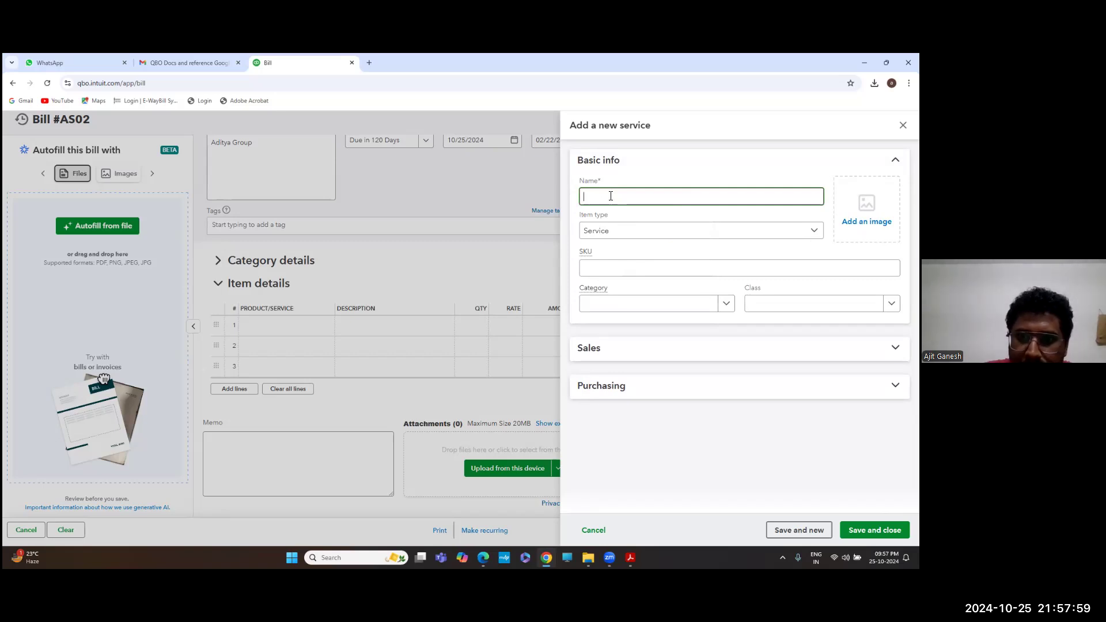
type("O")
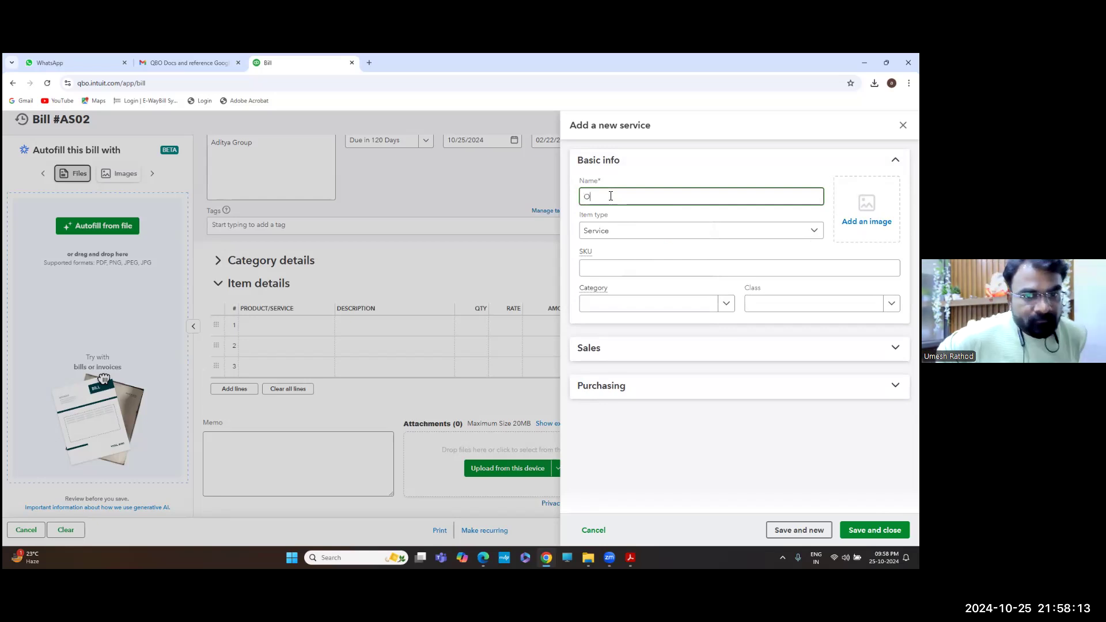
key("BackSpace")
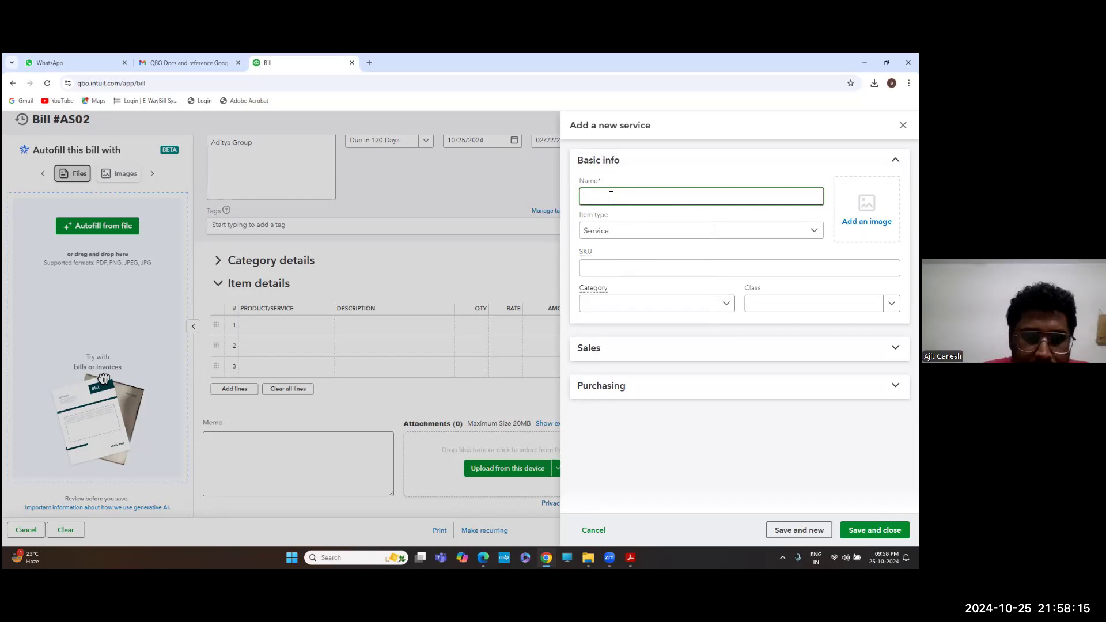
type("W")
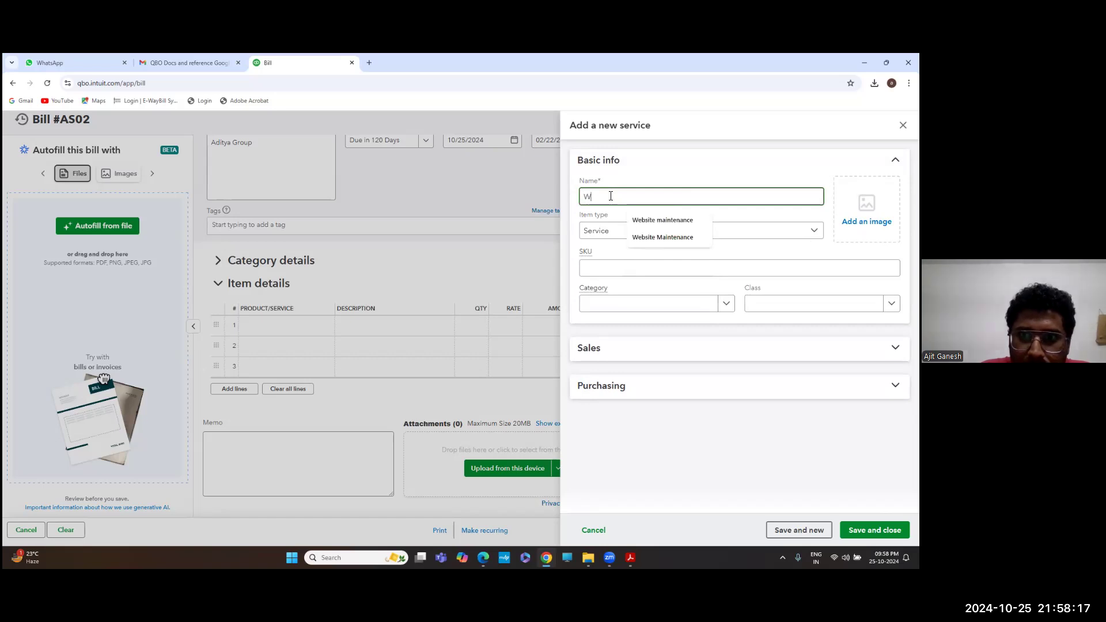
type("ooden Pallets")
key("Tab")
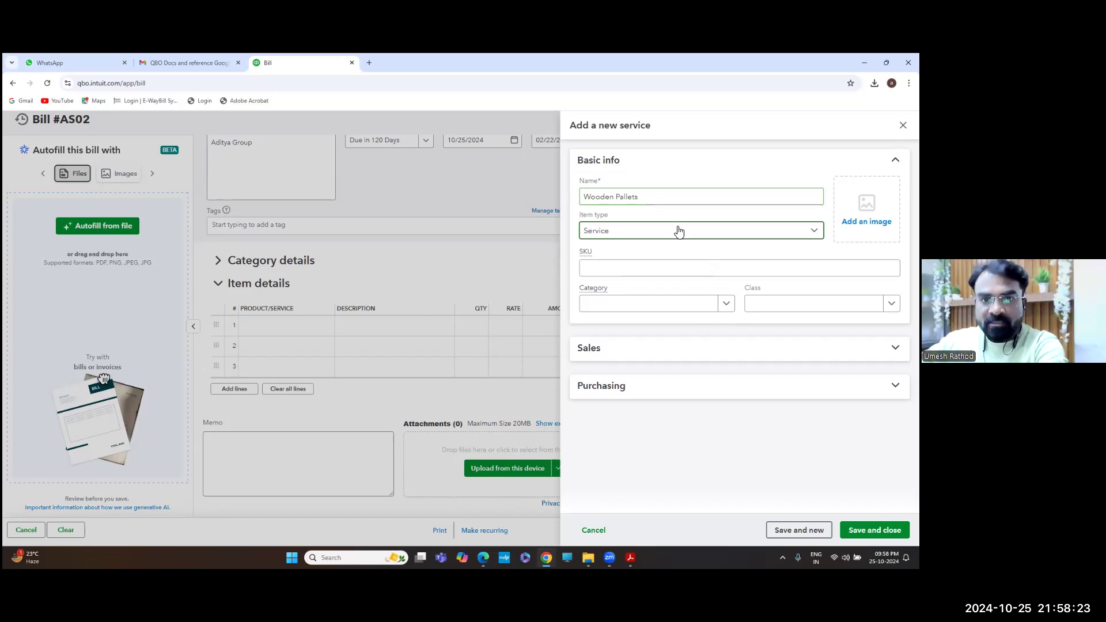
left_click(616, 231)
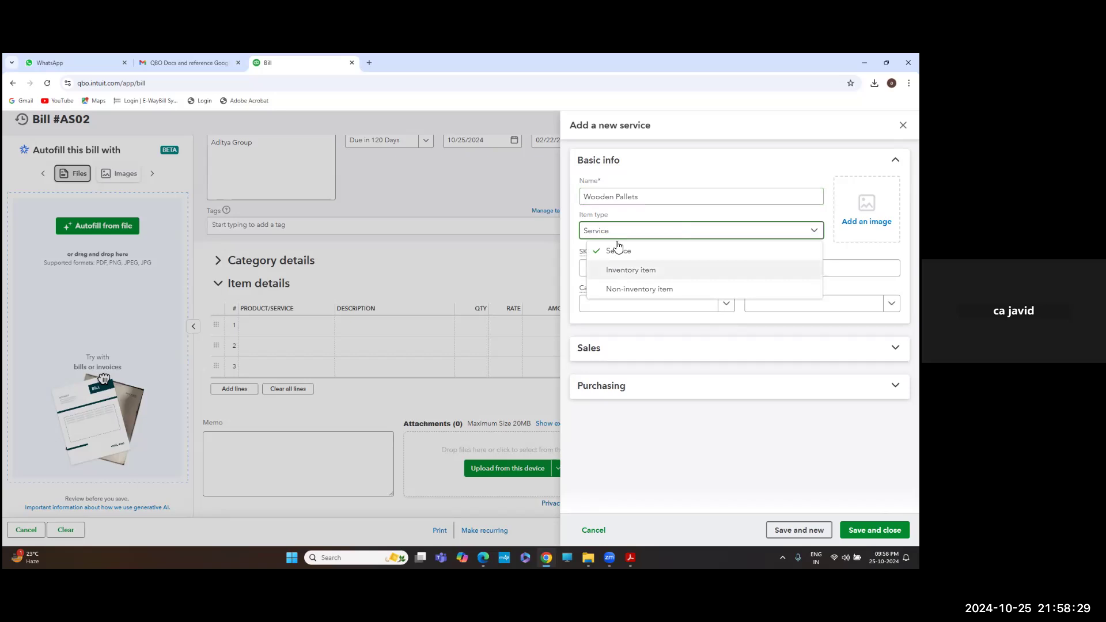
Make Wooden Pallets an Inventory item and move into the SKU field
left_click(645, 270)
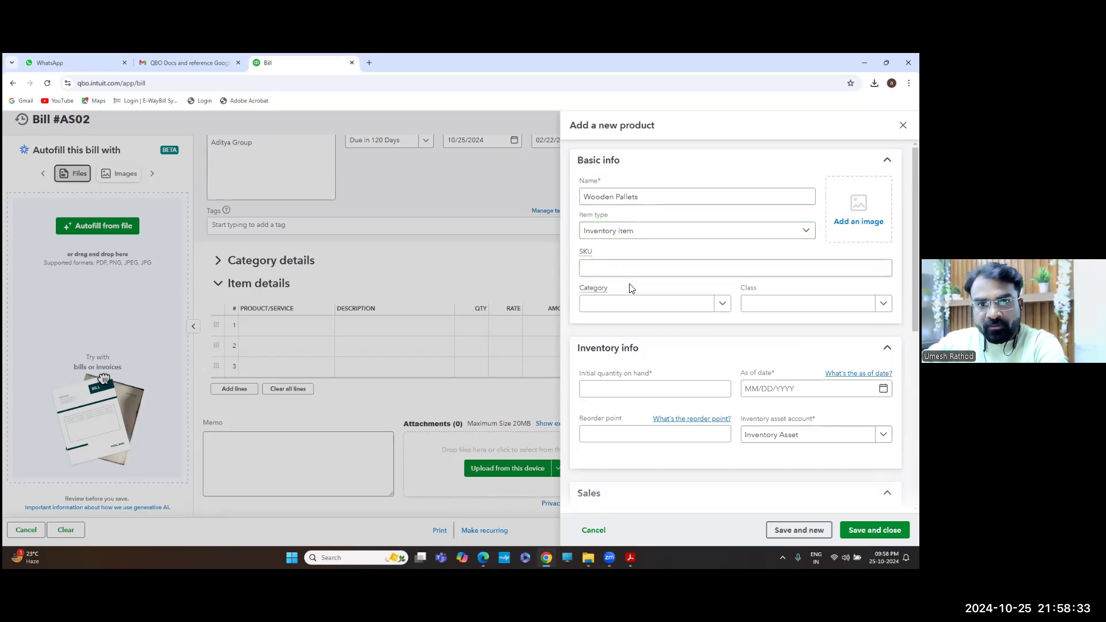
left_click(624, 269)
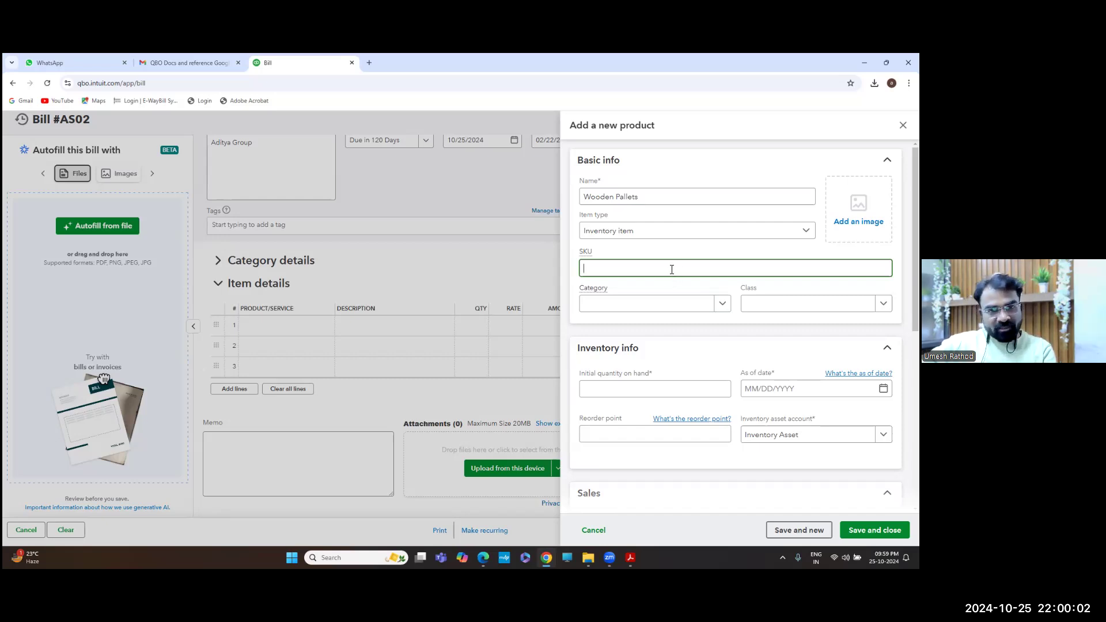
Add and save a new 'Packaging' category from the Category dropdown for Wooden Pallets
left_click(514, 288)
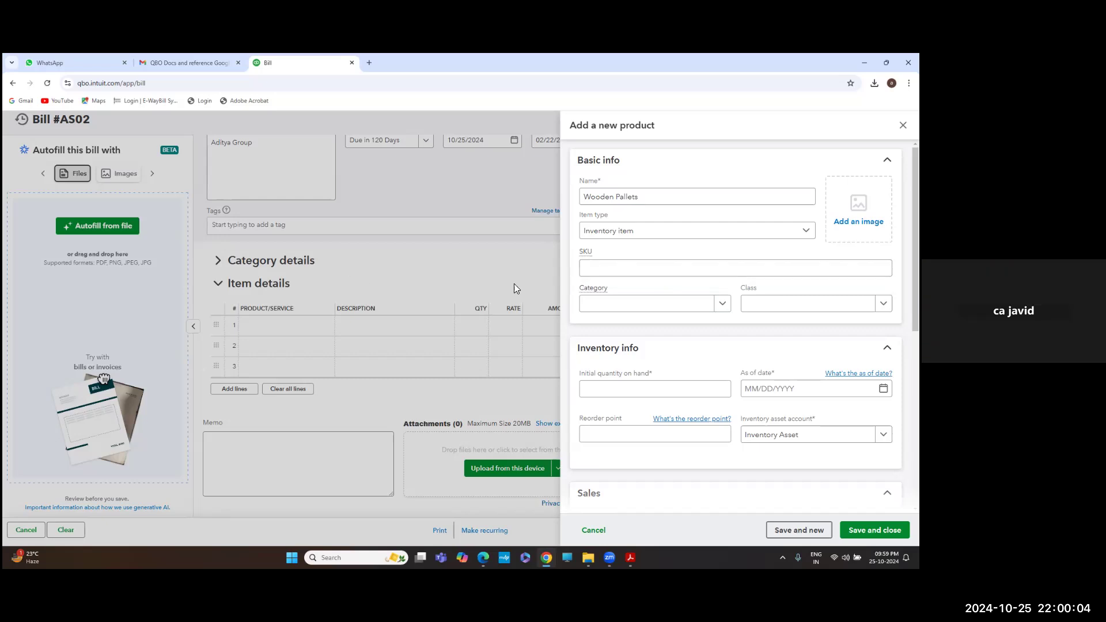
left_click(722, 306)
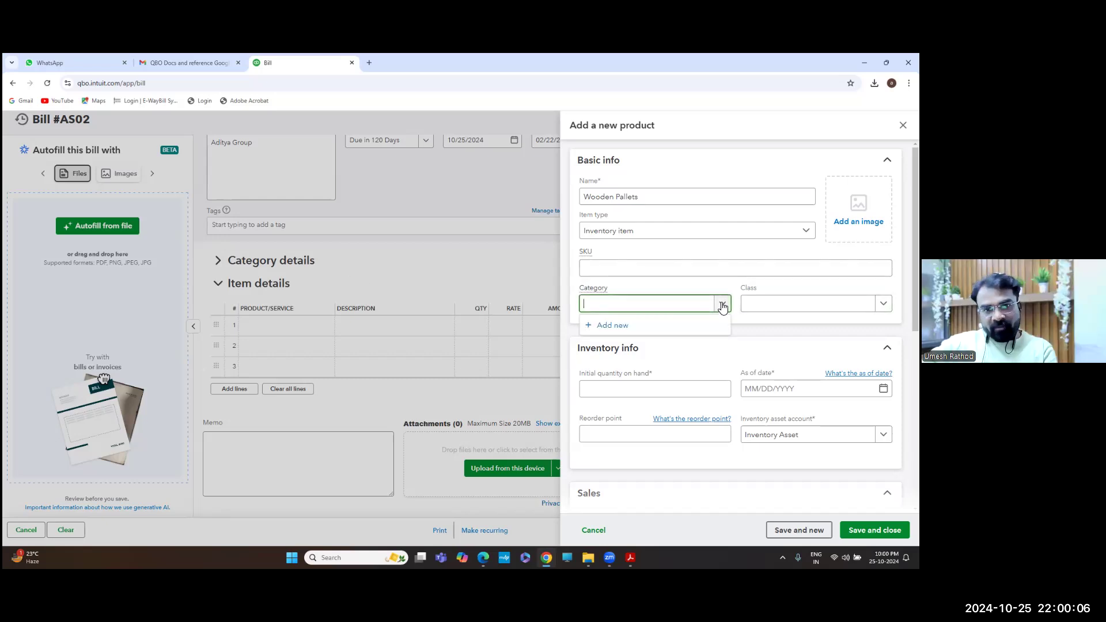
left_click(626, 326)
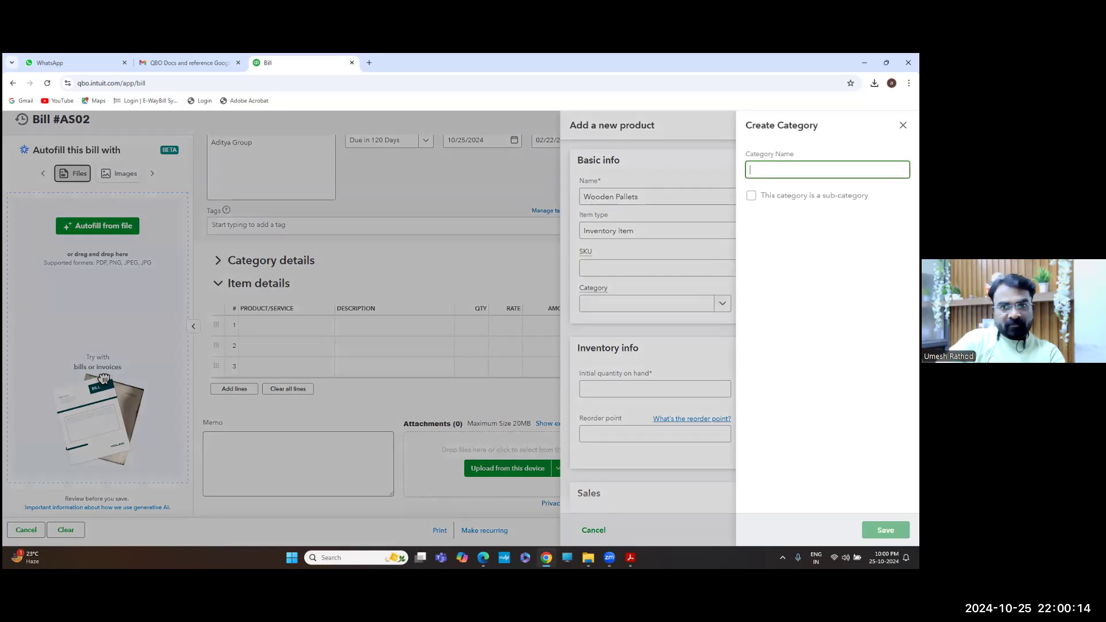
type("Packing")
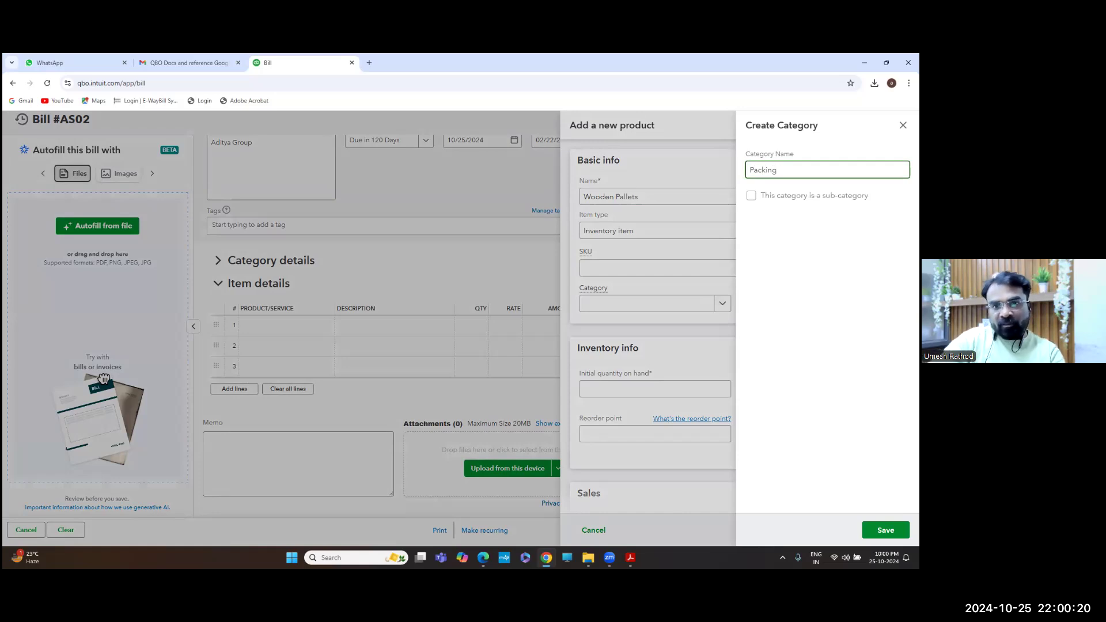
key("ctrl+a")
type("Packaging")
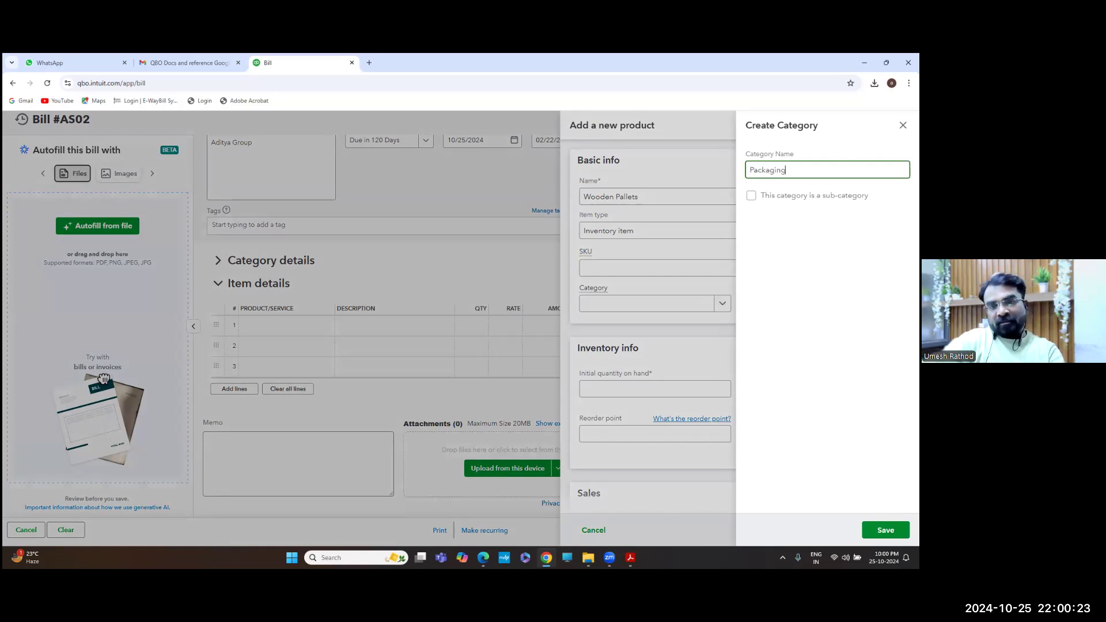
key("Tab")
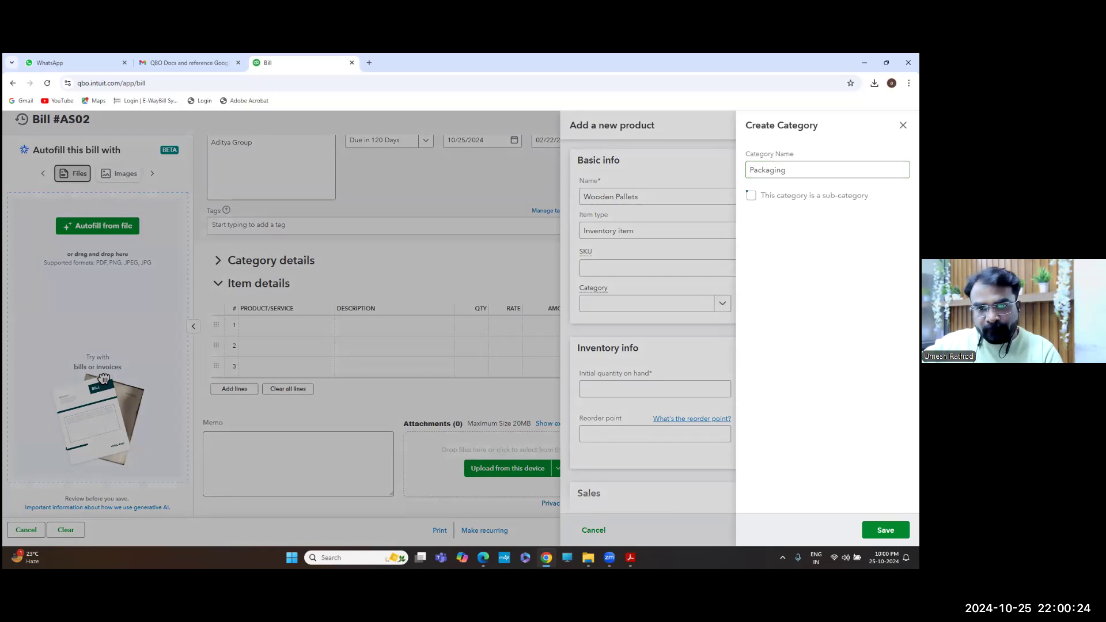
left_click(885, 530)
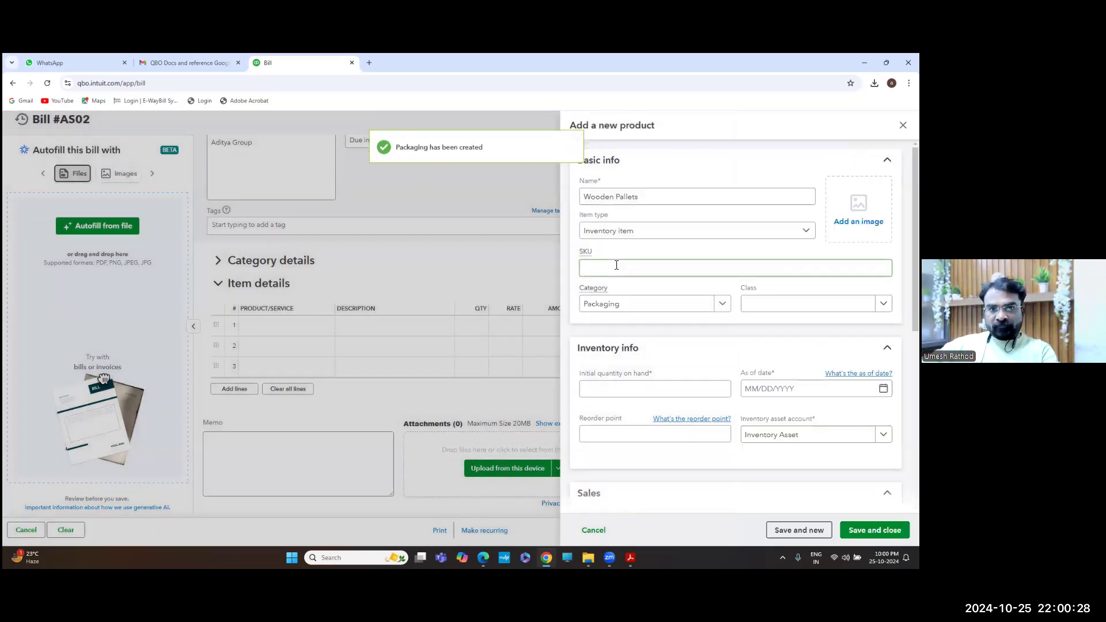
Create a new 'Production' class and assign it to Wooden Pallets
left_click(749, 303)
left_click(882, 304)
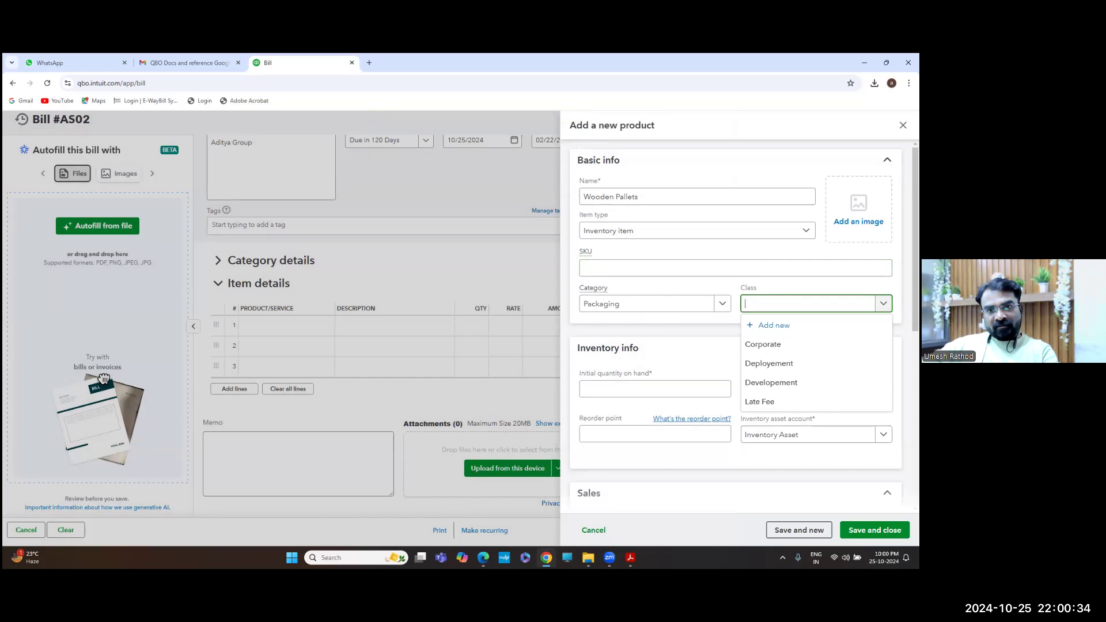
left_click(774, 324)
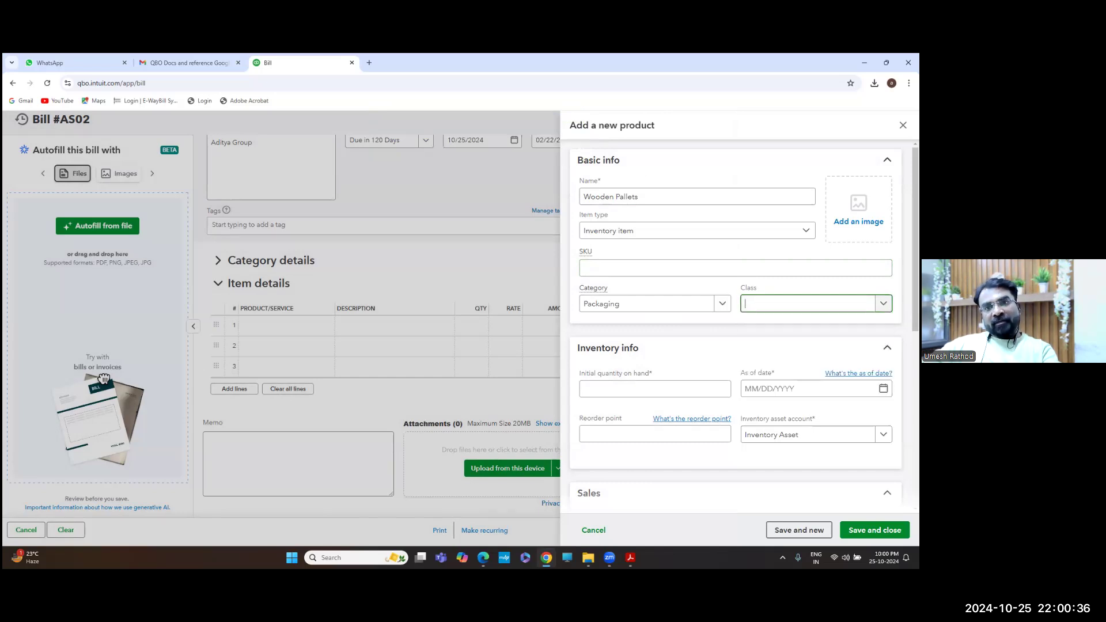
left_click(734, 167)
type("Pr")
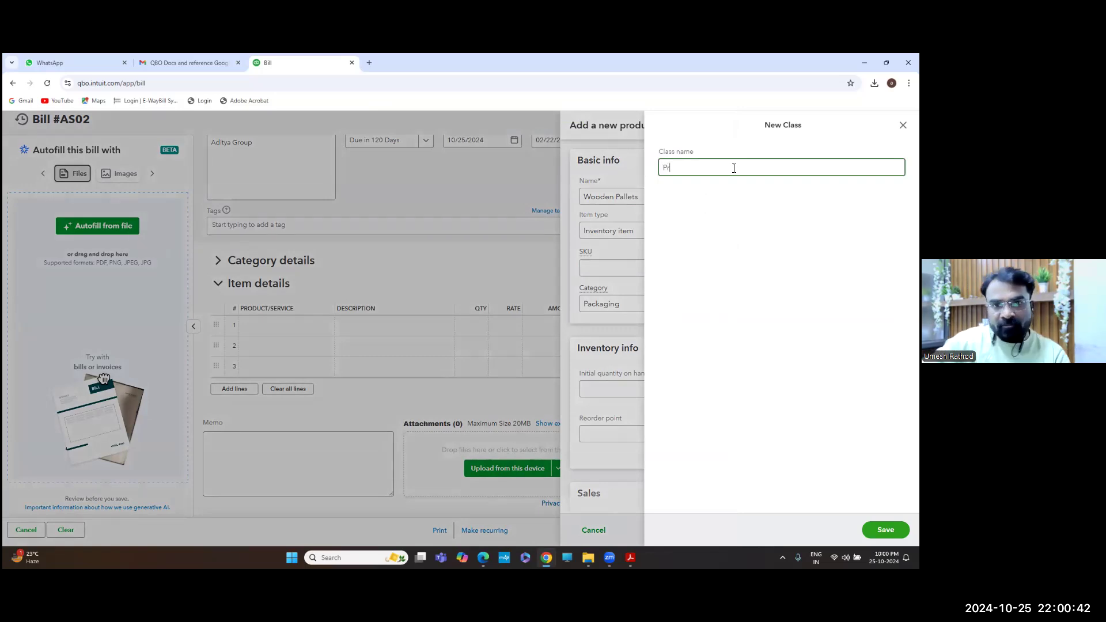
type("oduction")
key("Return")
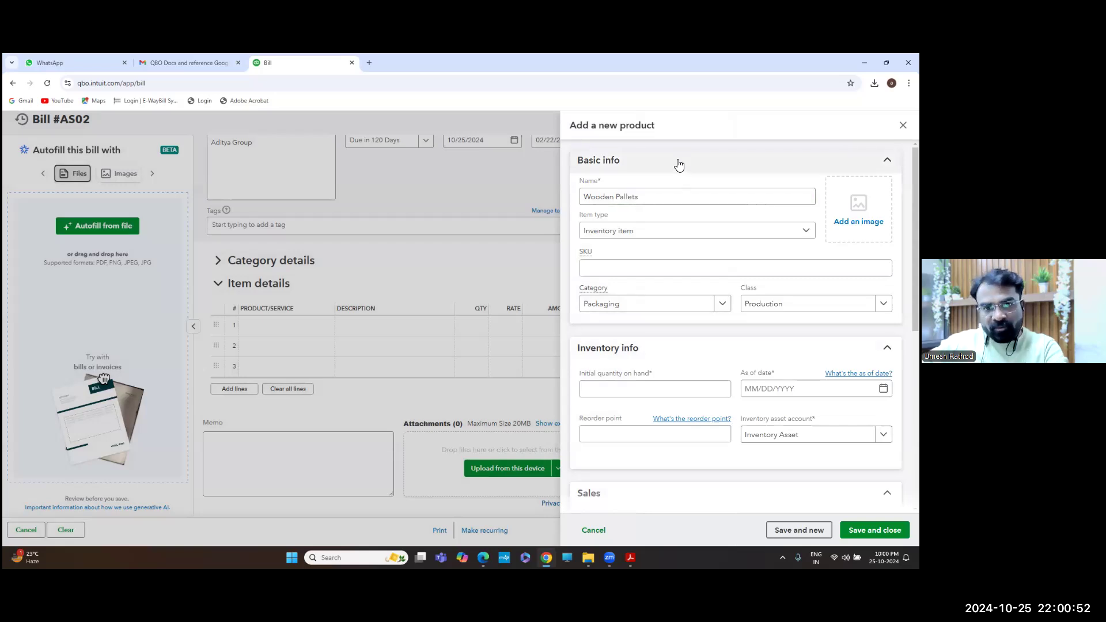
left_click(678, 167)
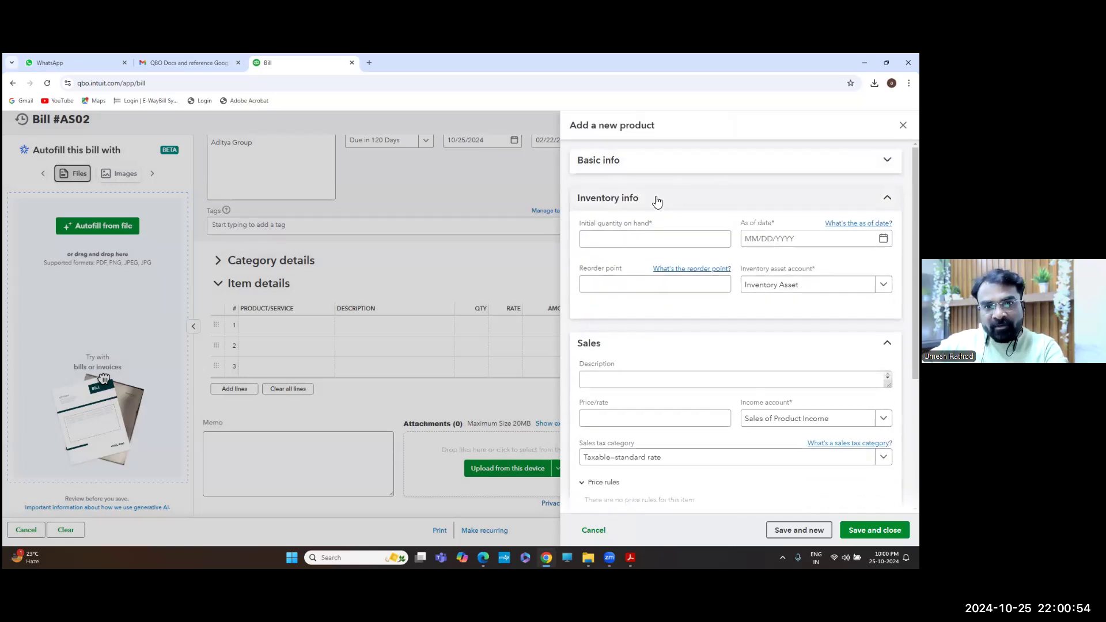
Enter initial quantity on hand 0 as of 25 October 2024
left_click(629, 241)
type("0")
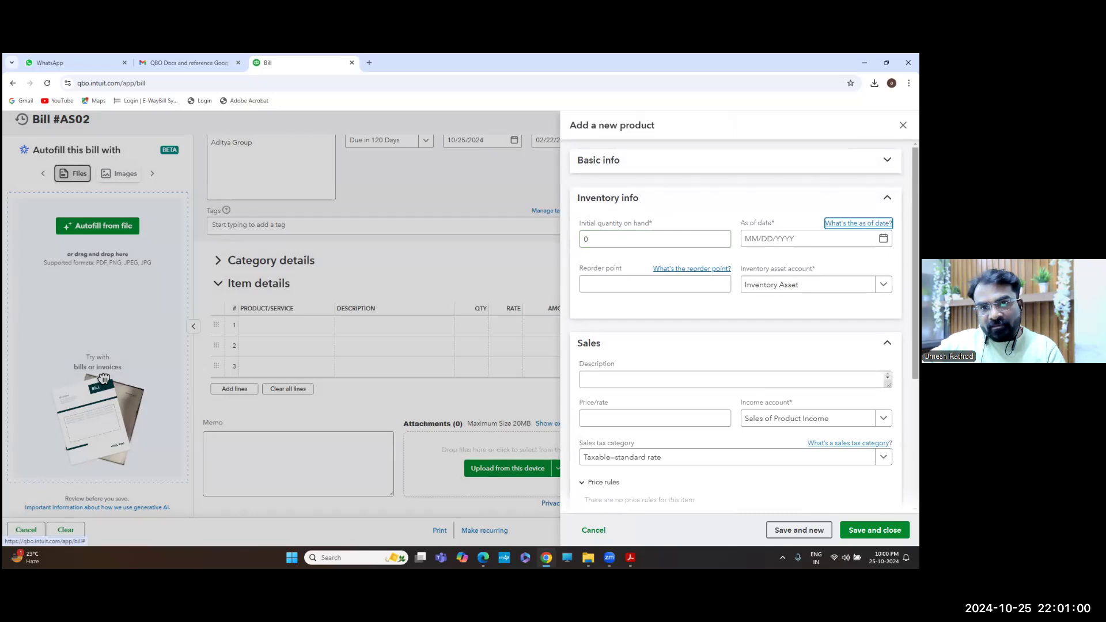
left_click(812, 238)
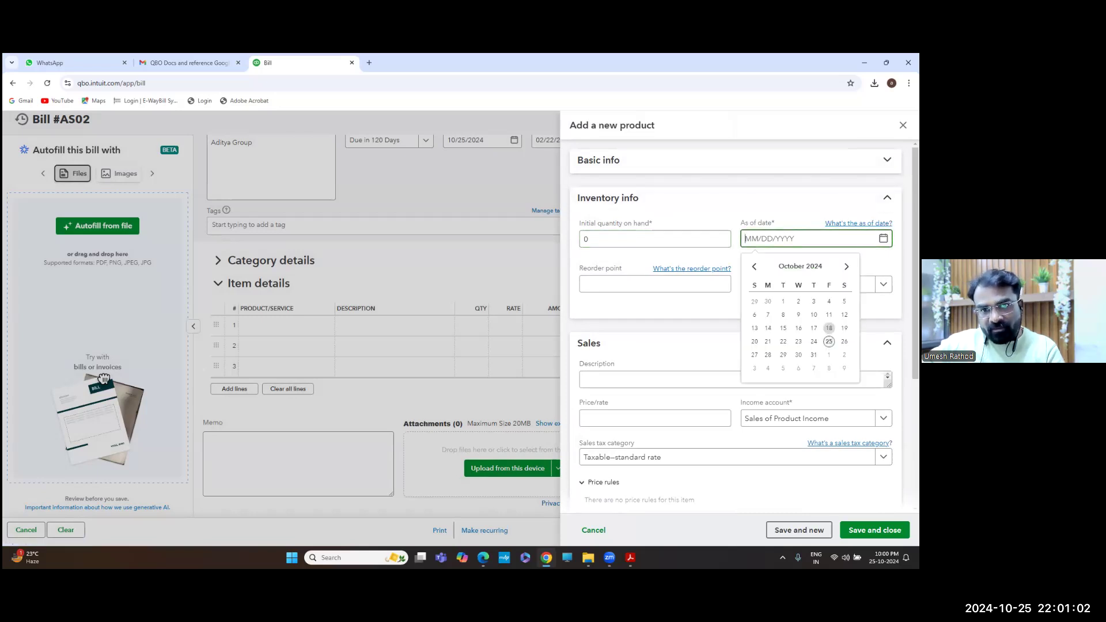
left_click(829, 342)
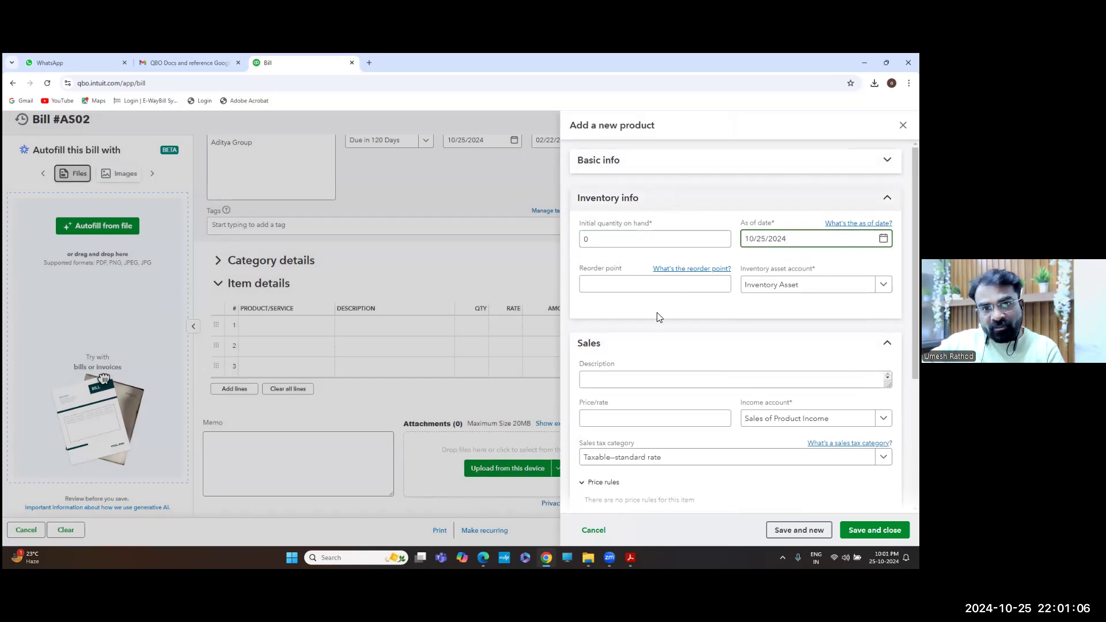
Collapse Inventory info, Sales and Purchasing, review Basic info, then reopen Inventory info
left_click(659, 203)
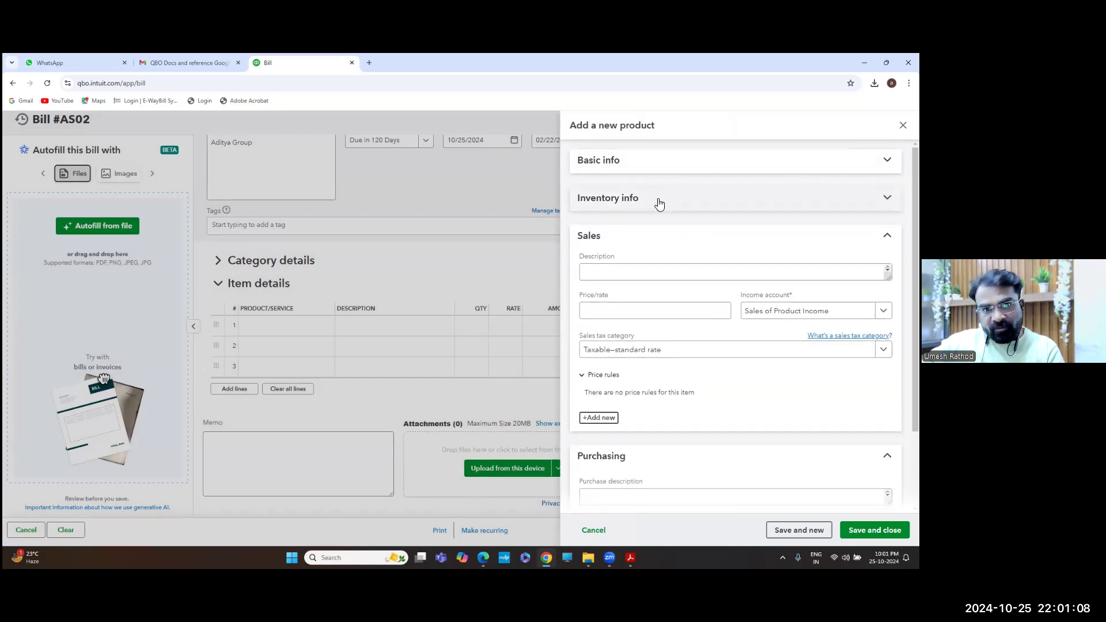
left_click(637, 239)
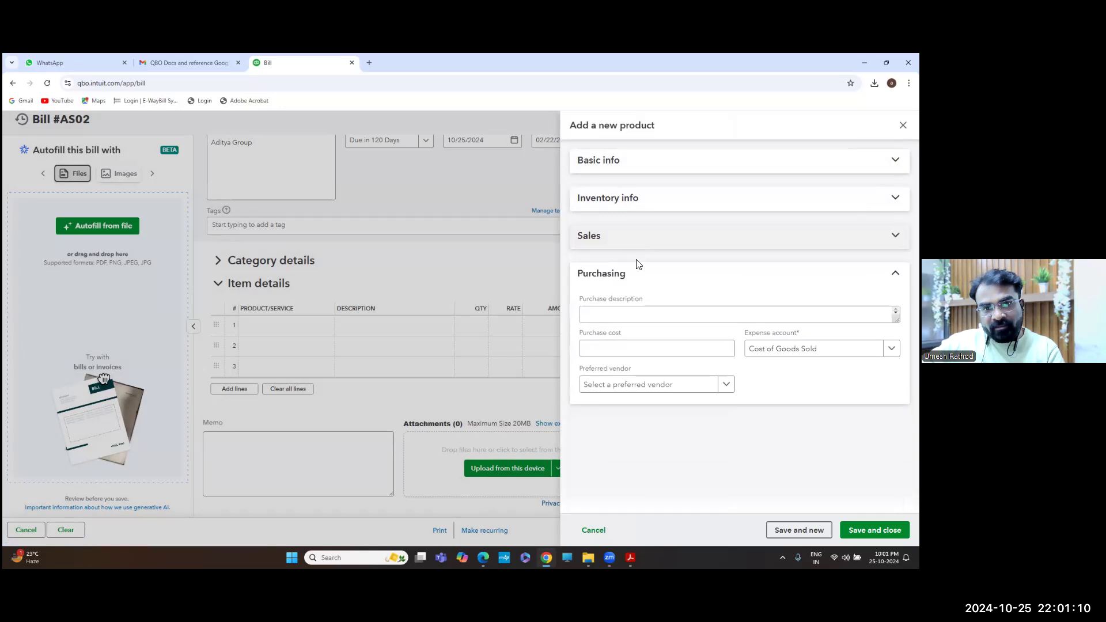
left_click(637, 274)
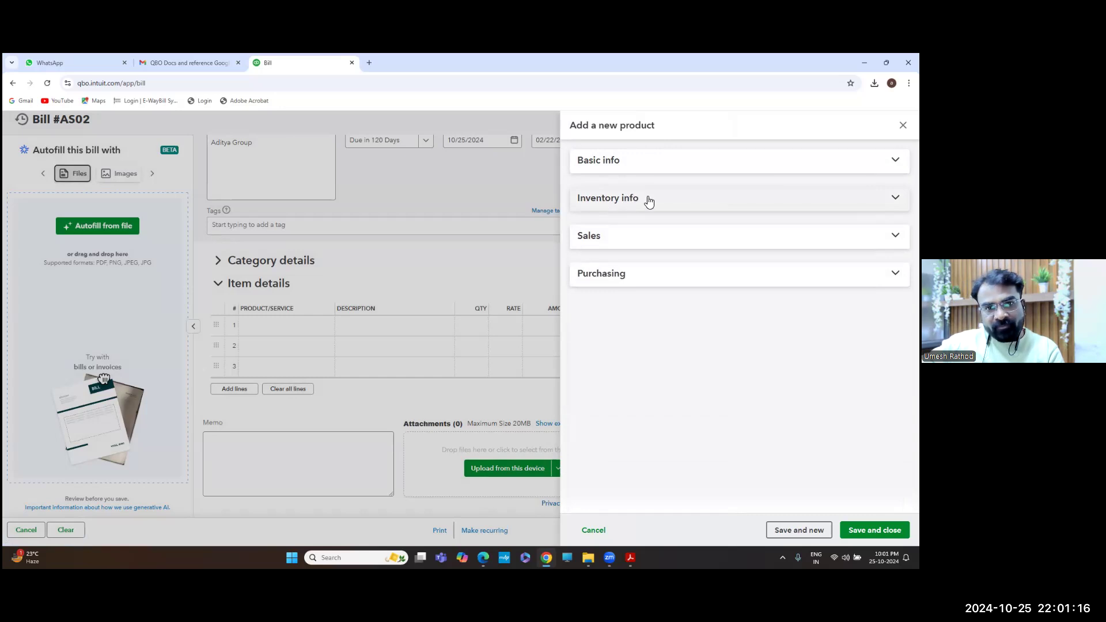
left_click(648, 161)
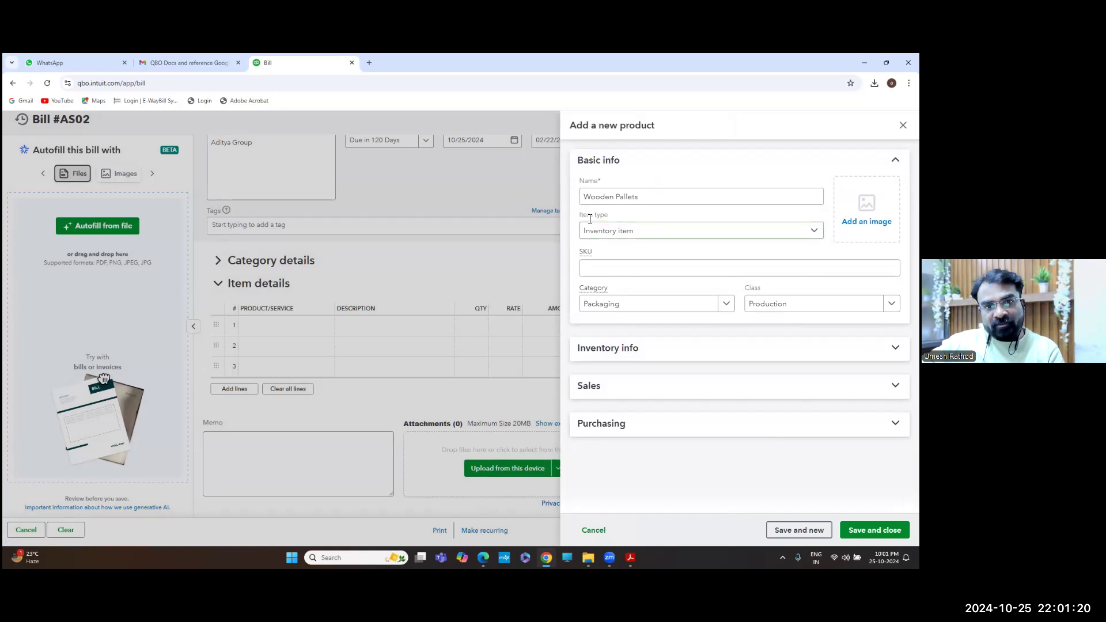
left_click(630, 167)
left_click(631, 199)
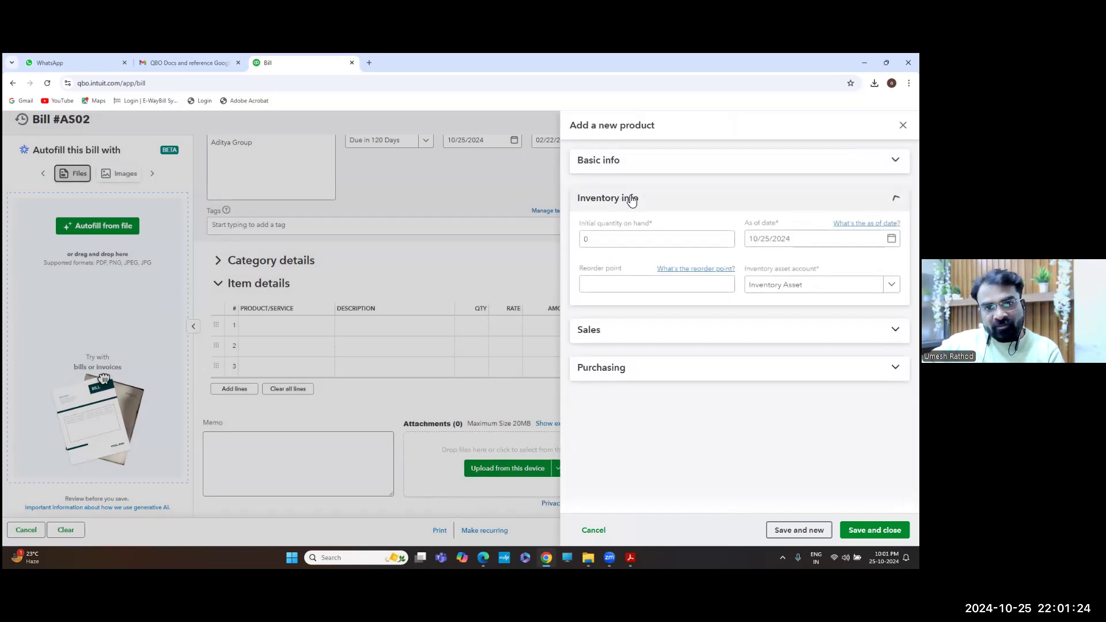
left_click(625, 285)
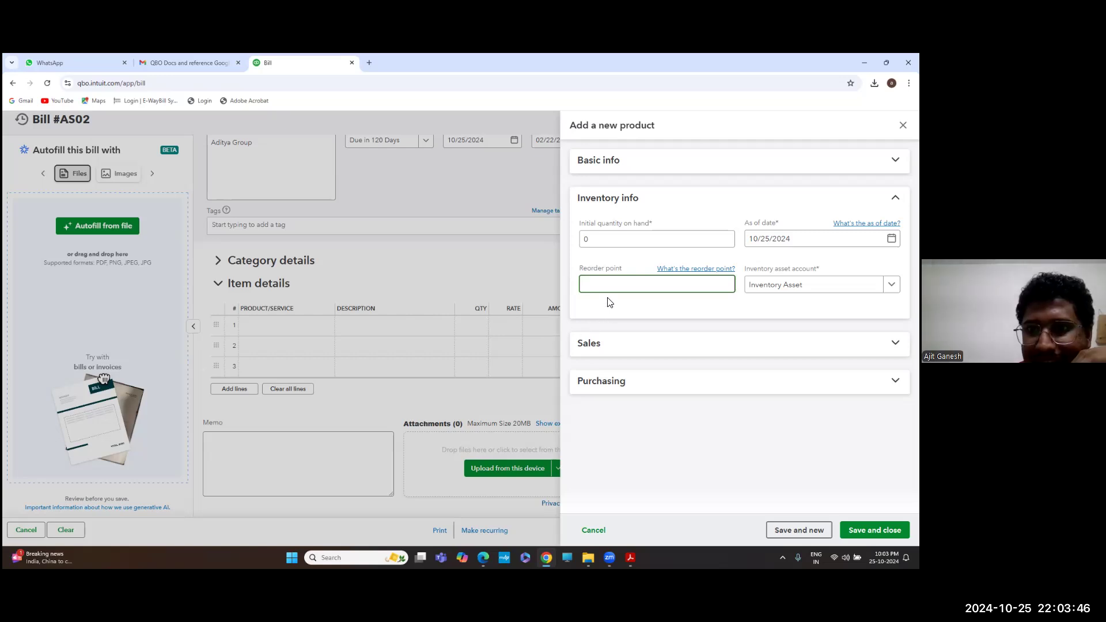
Enter 200 and keep Inventory Asset as the product's inventory asset account
type("200")
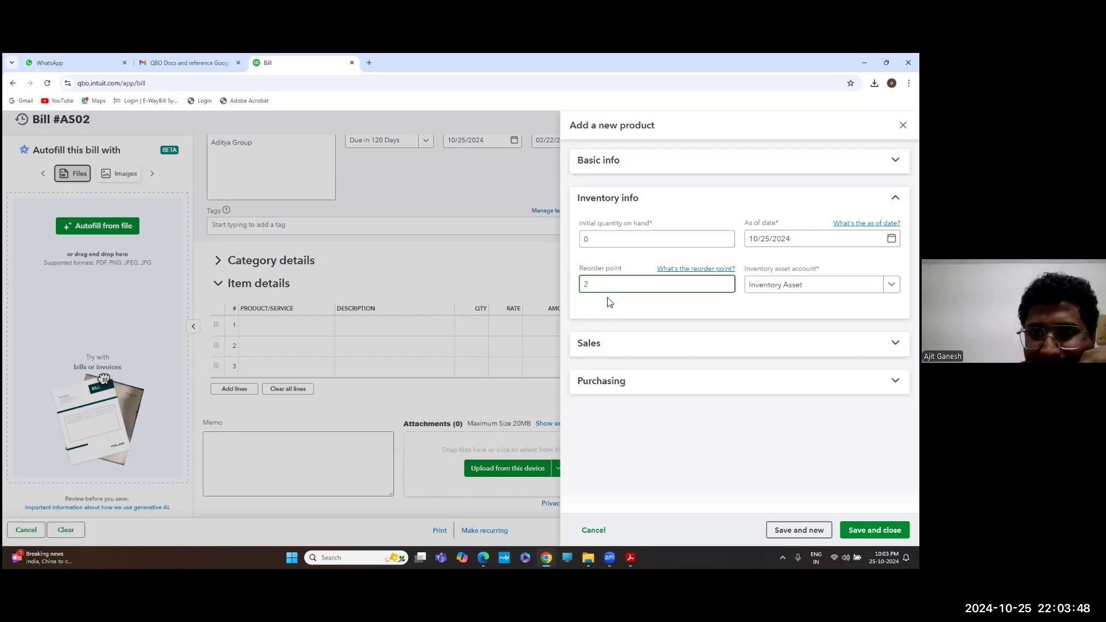
key("Tab")
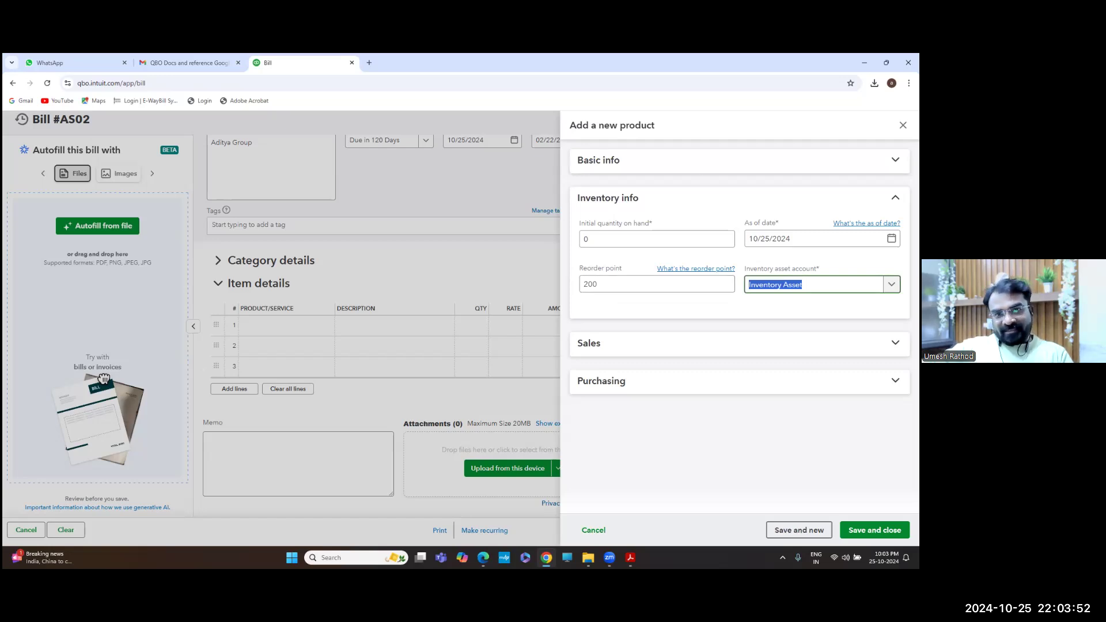
key("Down")
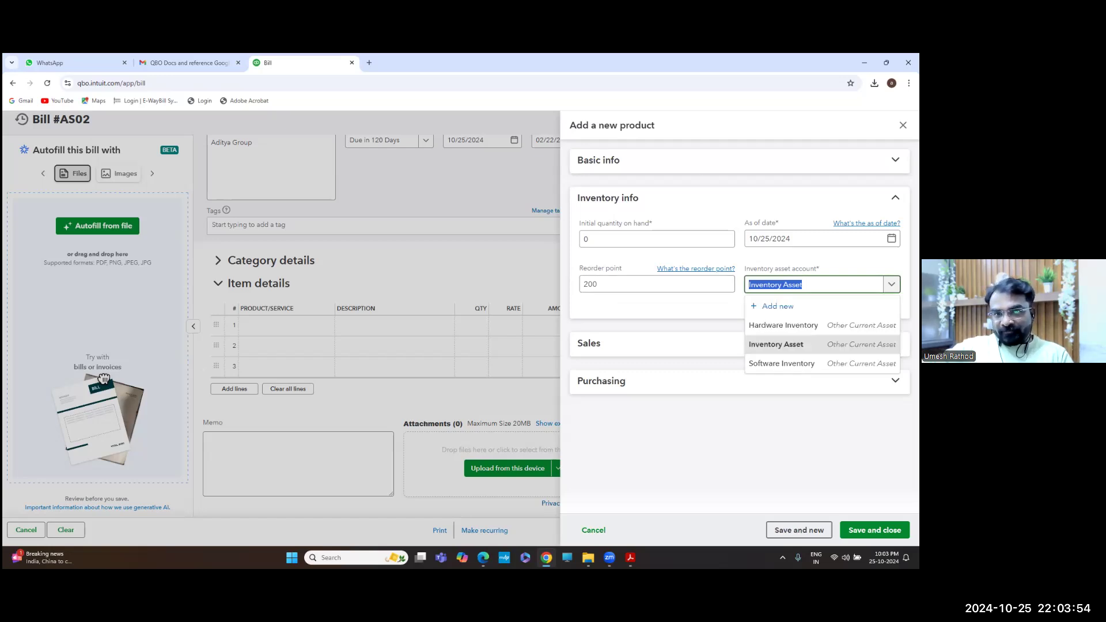
key("Return")
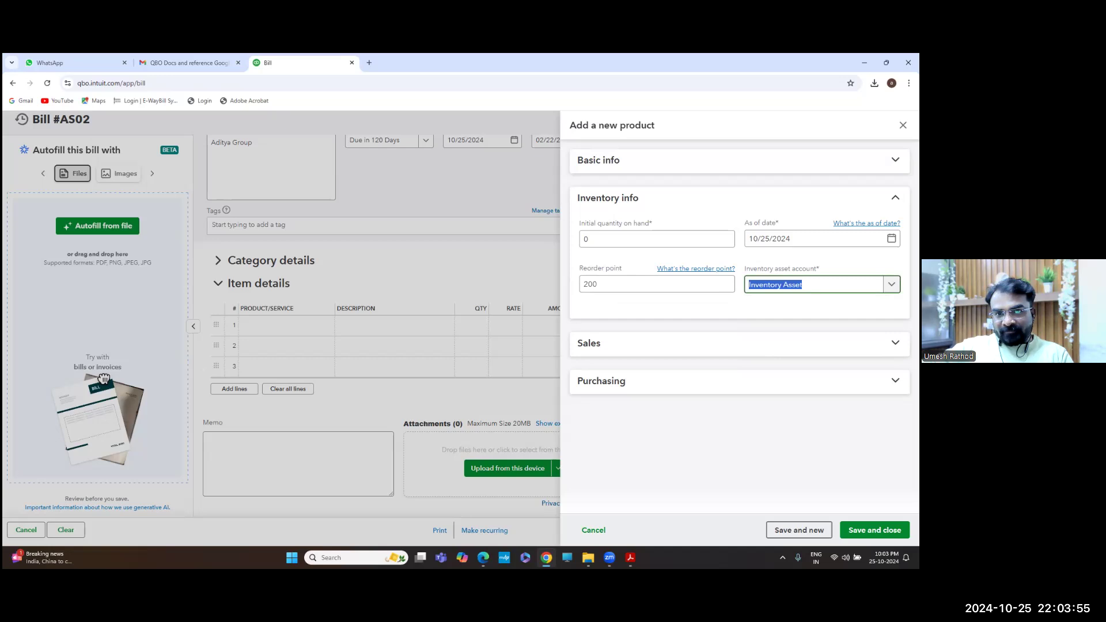
Set the sales description to 'Wooden Pallets 84' x 84'' and switch to the Journal Entry Questions PDF
left_click(649, 200)
left_click(657, 240)
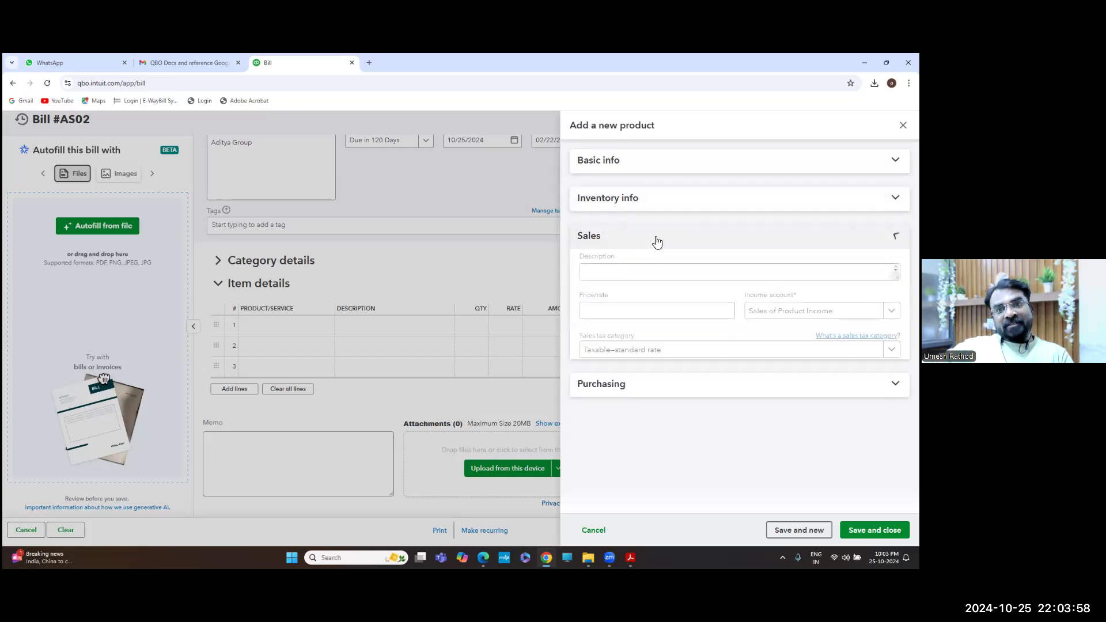
left_click(650, 275)
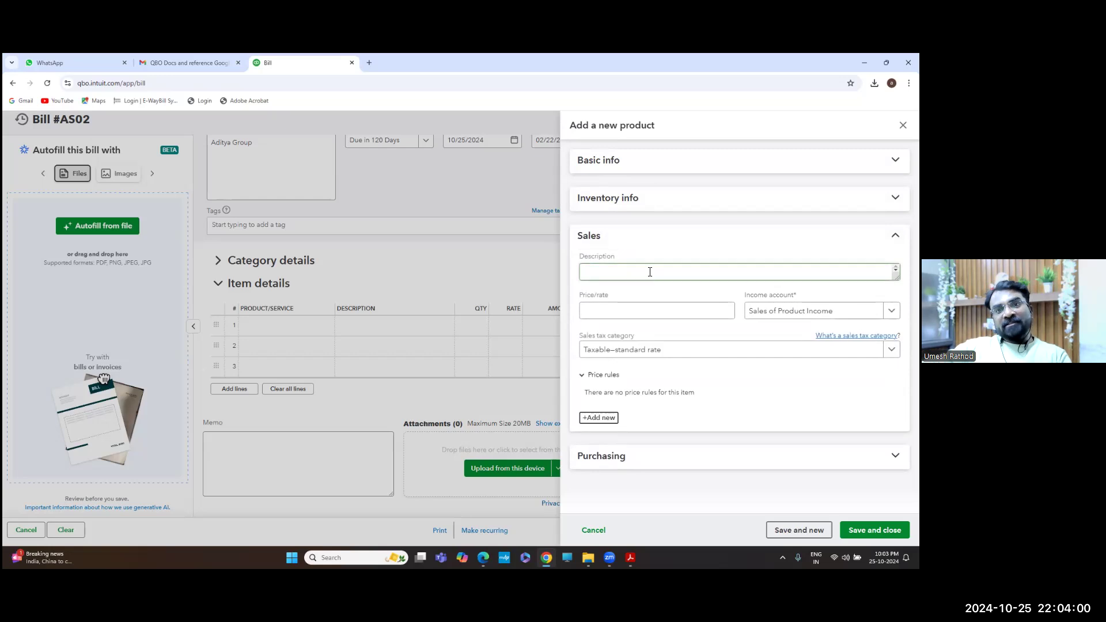
type("W")
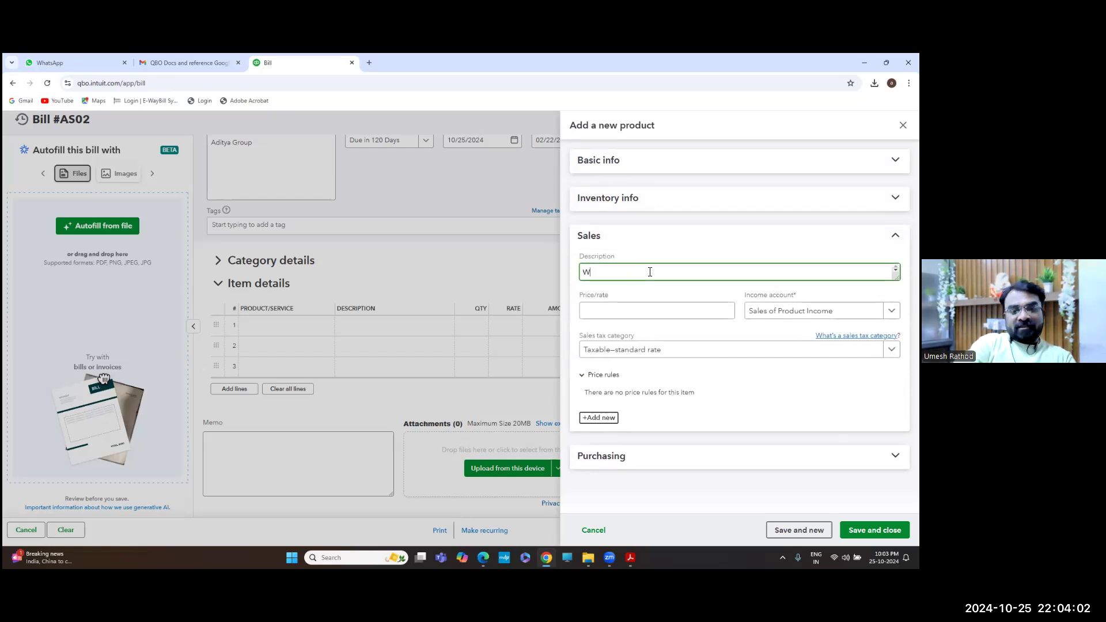
type("ooden Pallets")
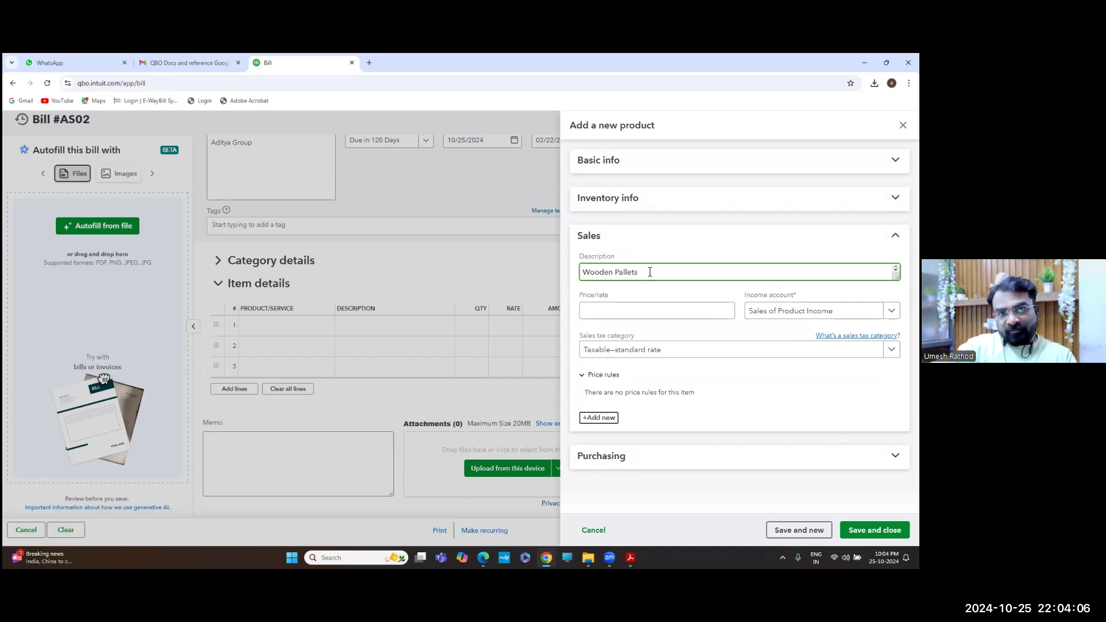
key("Tab")
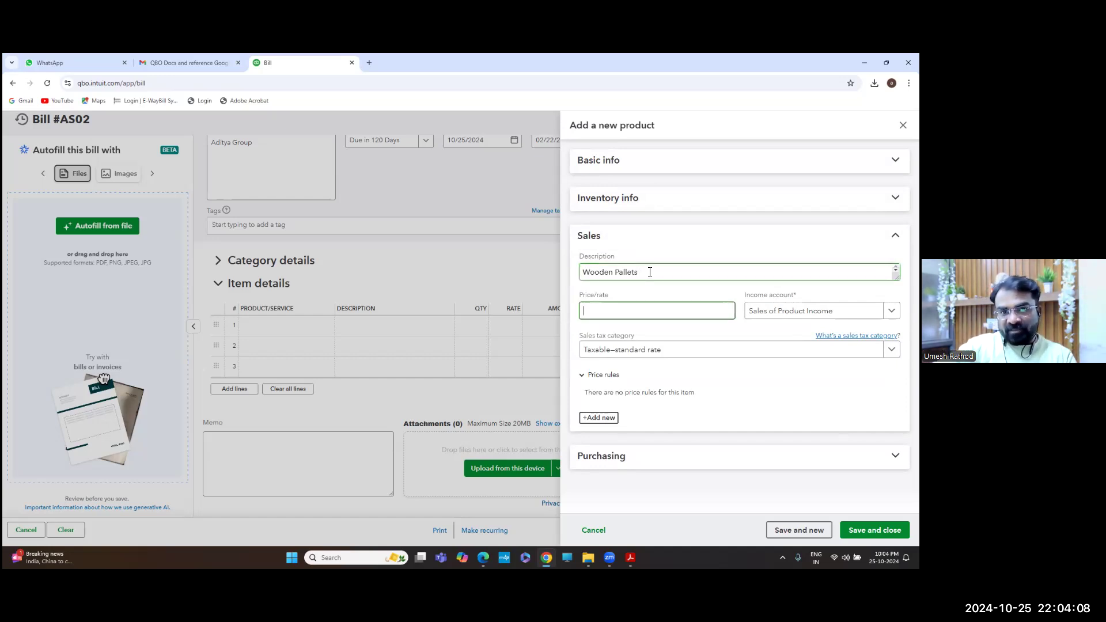
left_click(650, 272)
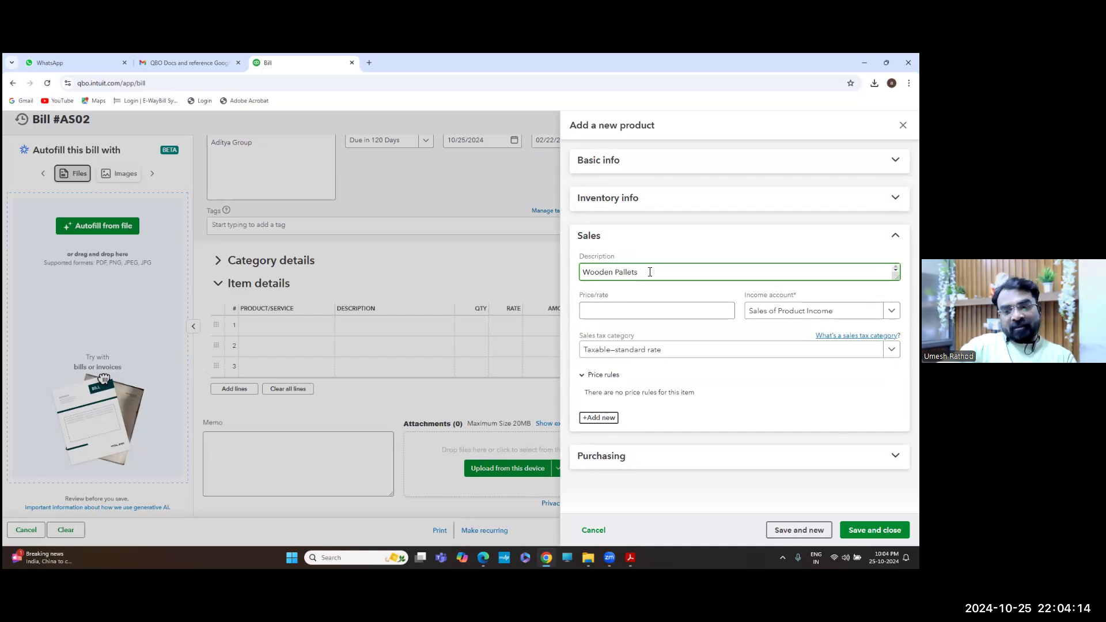
type("84 x")
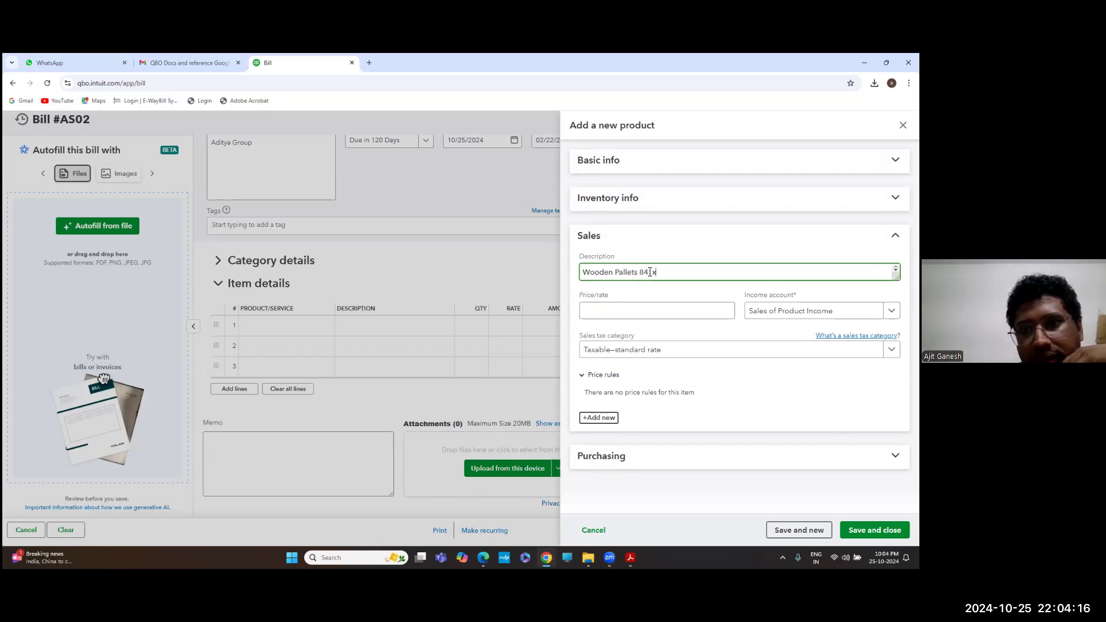
type(" 84x")
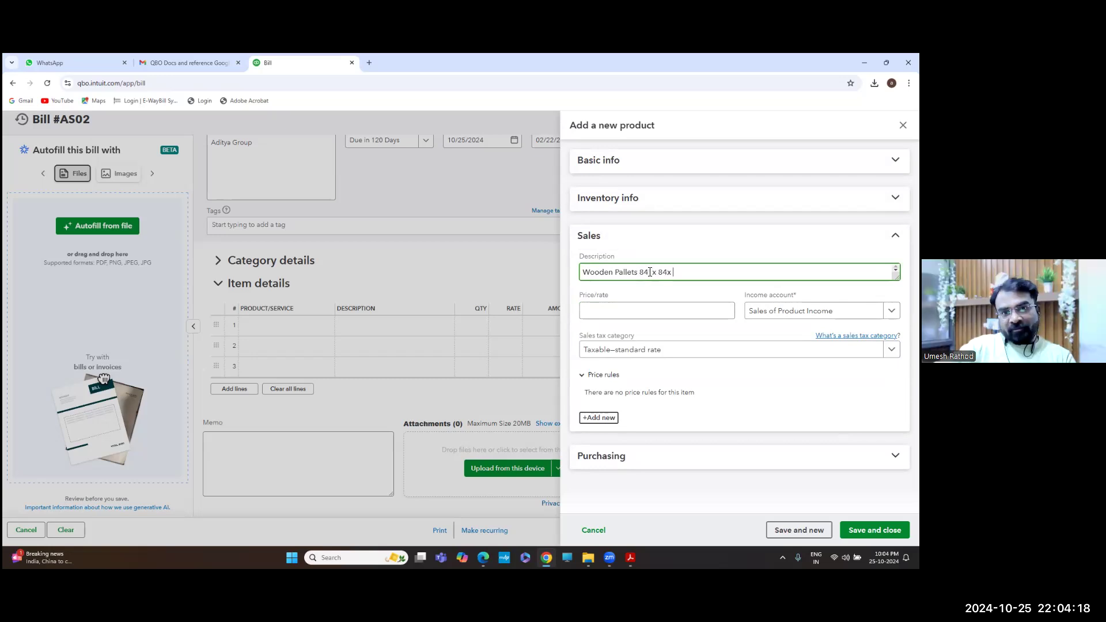
key("BackSpace")
type("'")
key("Tab")
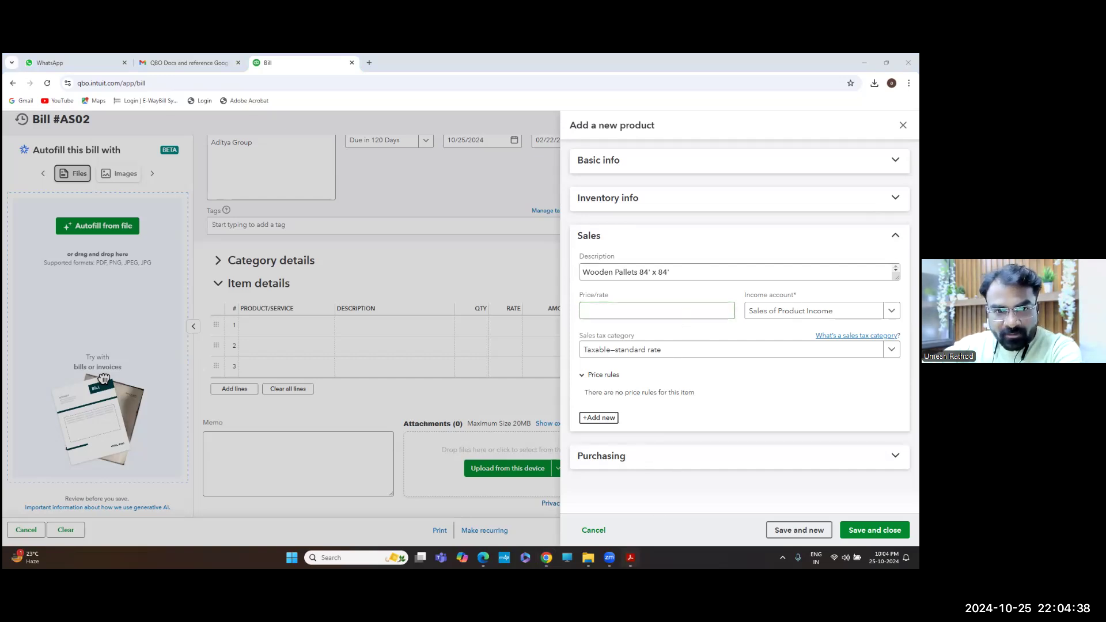
left_click(630, 557)
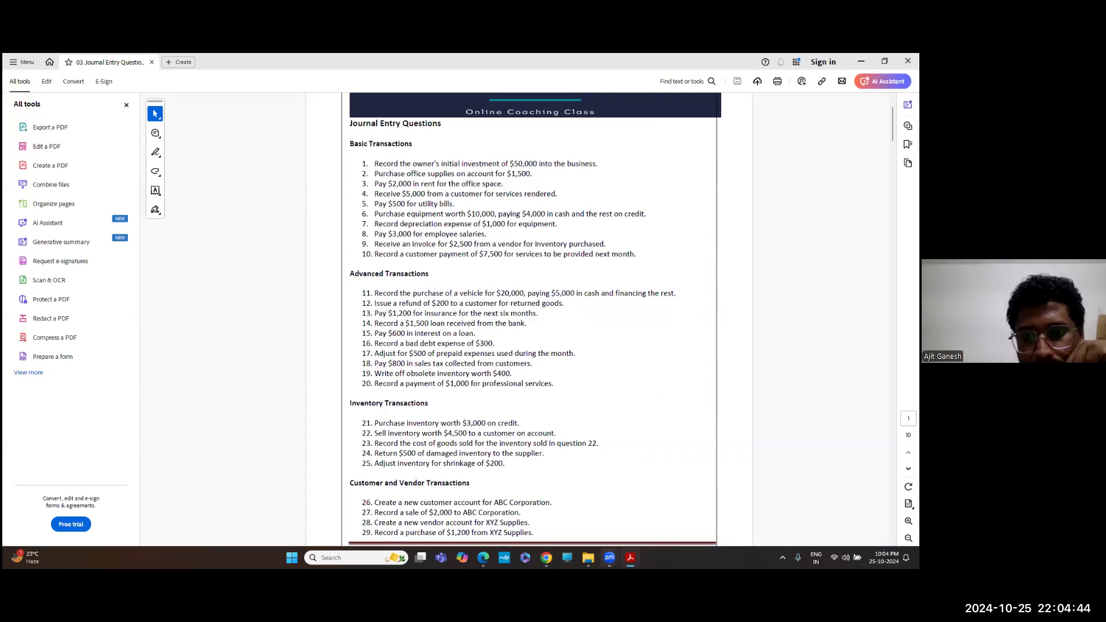
Switch from Acrobat back to the Wooden Pallets product form in Chrome
left_click(546, 556)
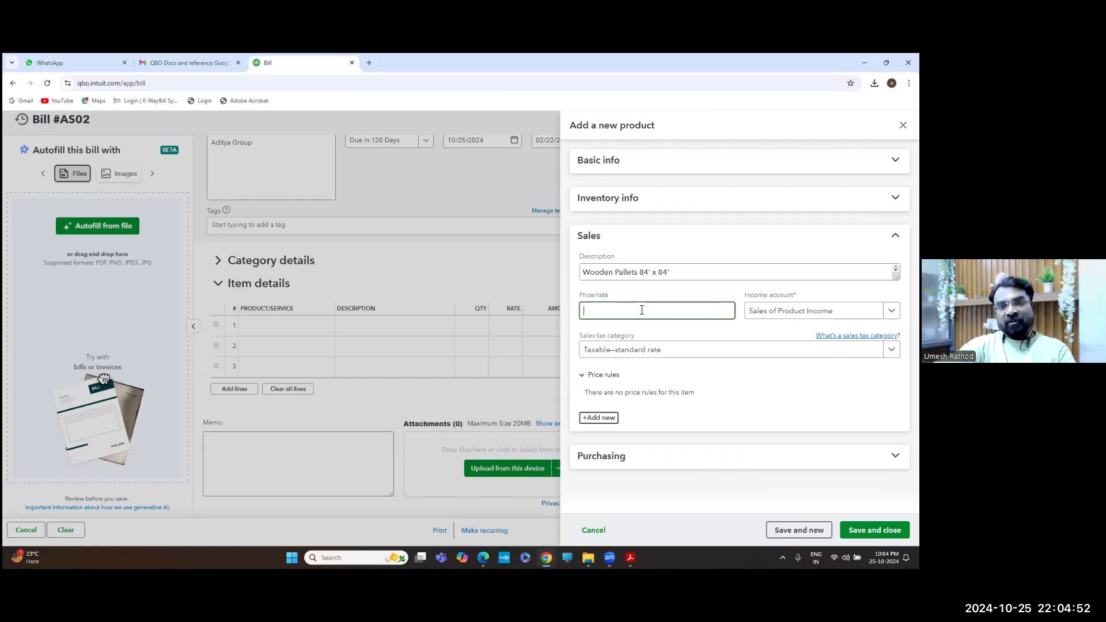
Set price/rate to 750 and create and assign a new Packaging Items income account
type("750")
key("Tab")
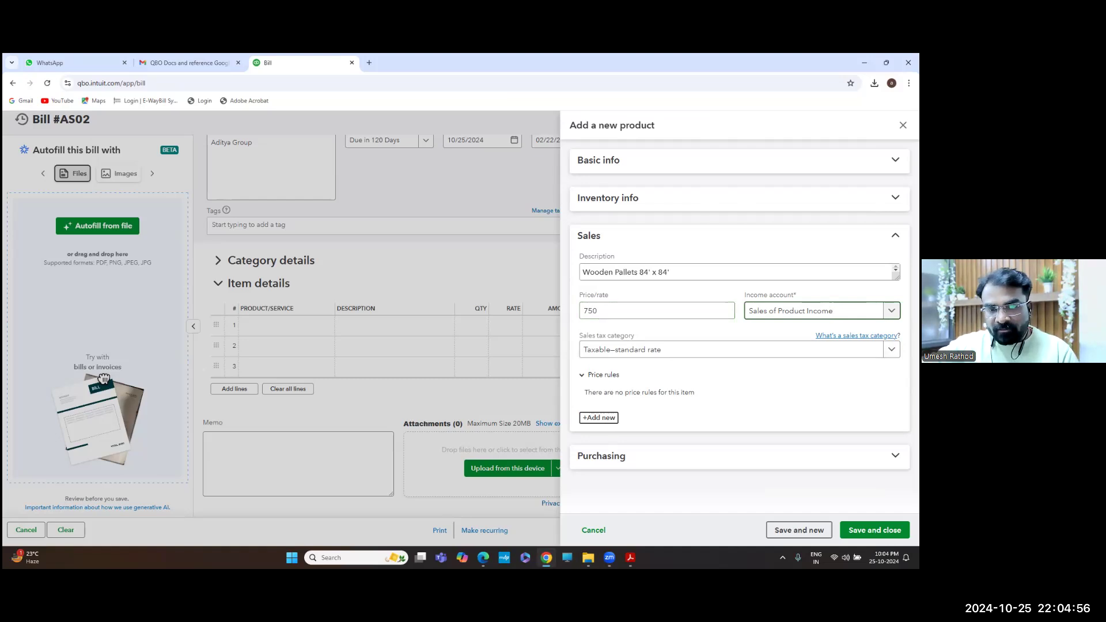
left_click(891, 311)
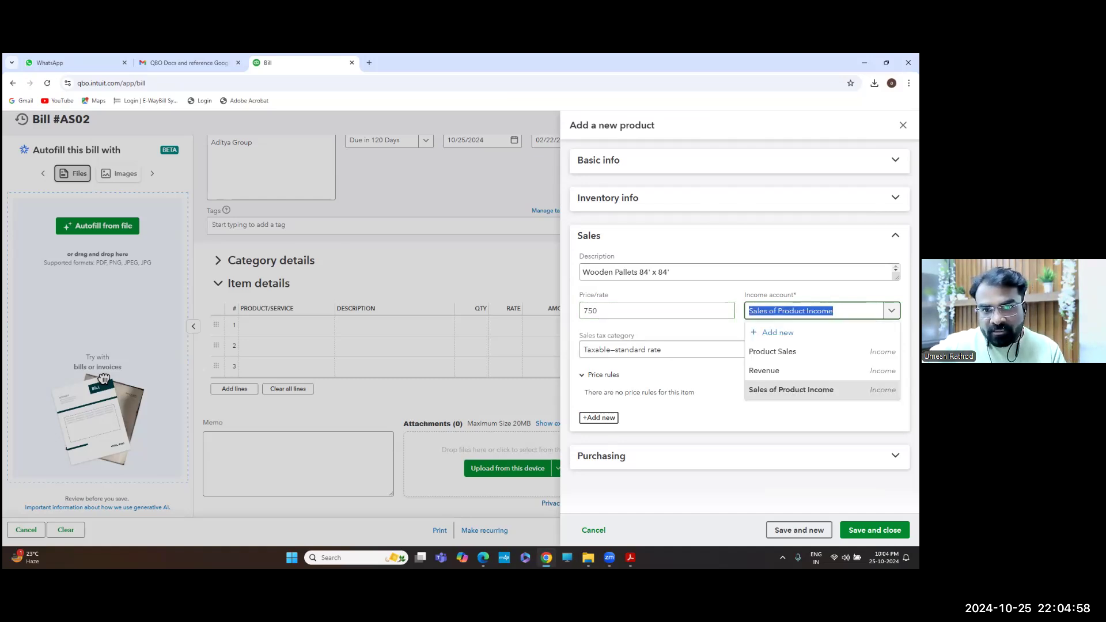
left_click(777, 333)
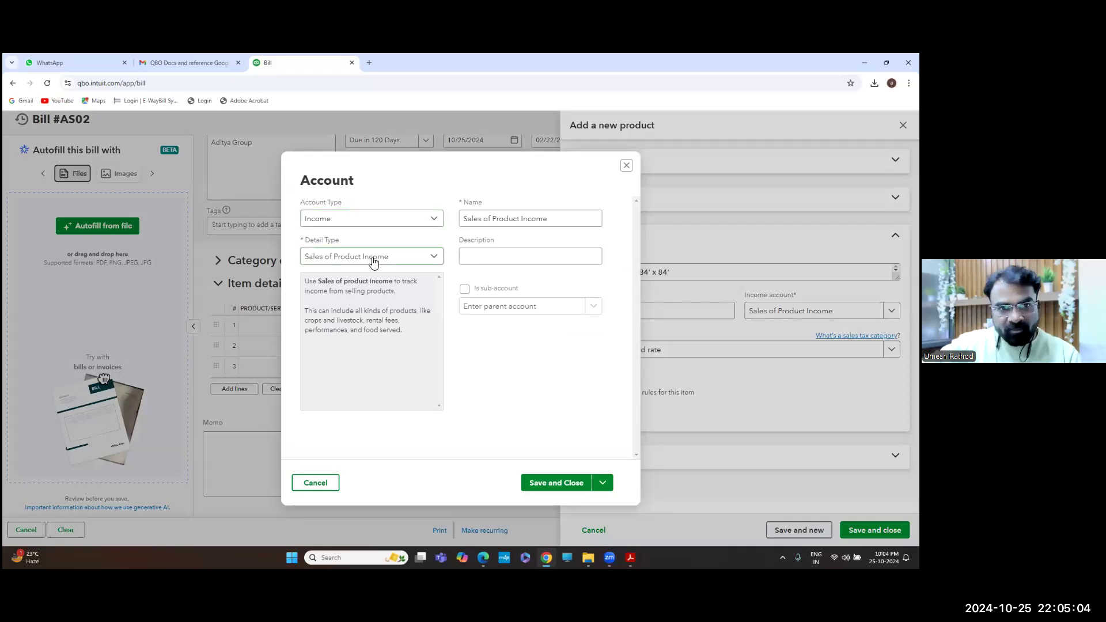
left_click(551, 218)
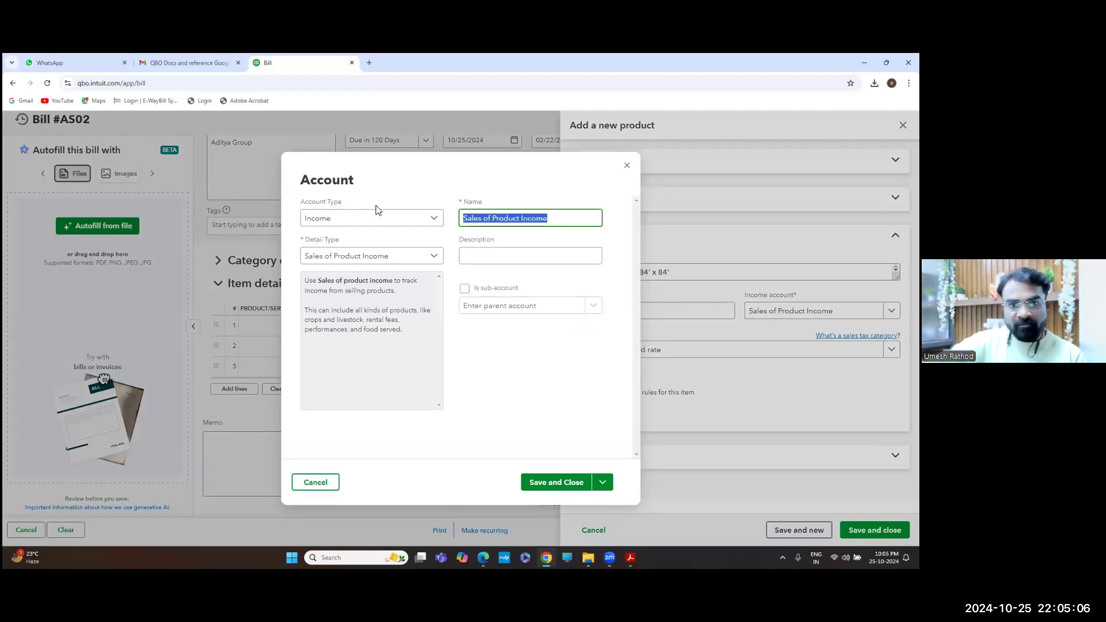
type("P")
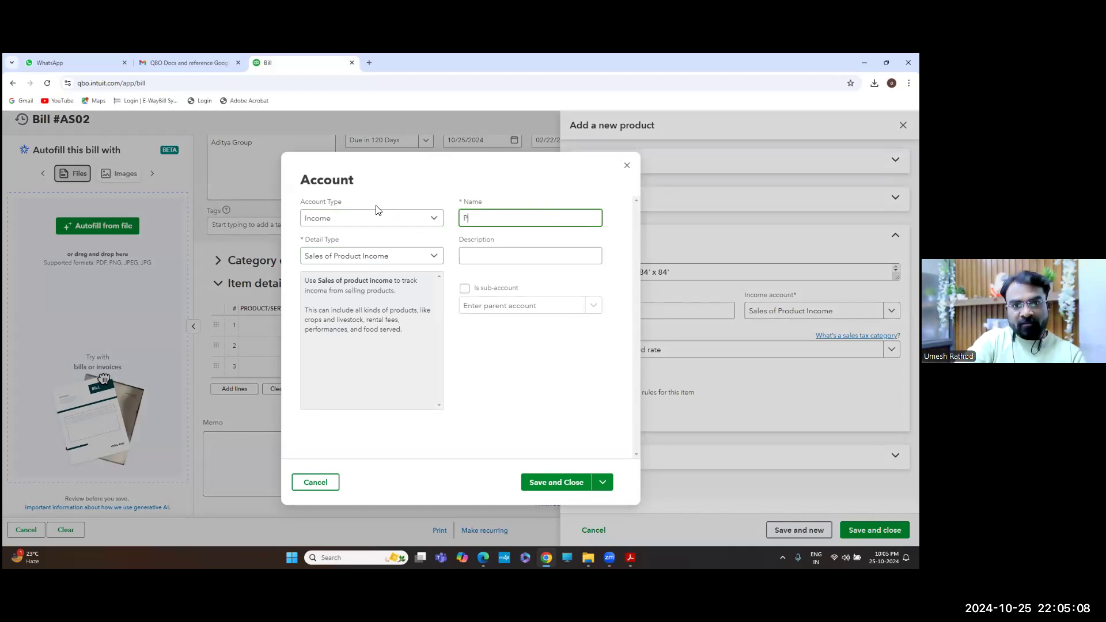
type("ackaging Items")
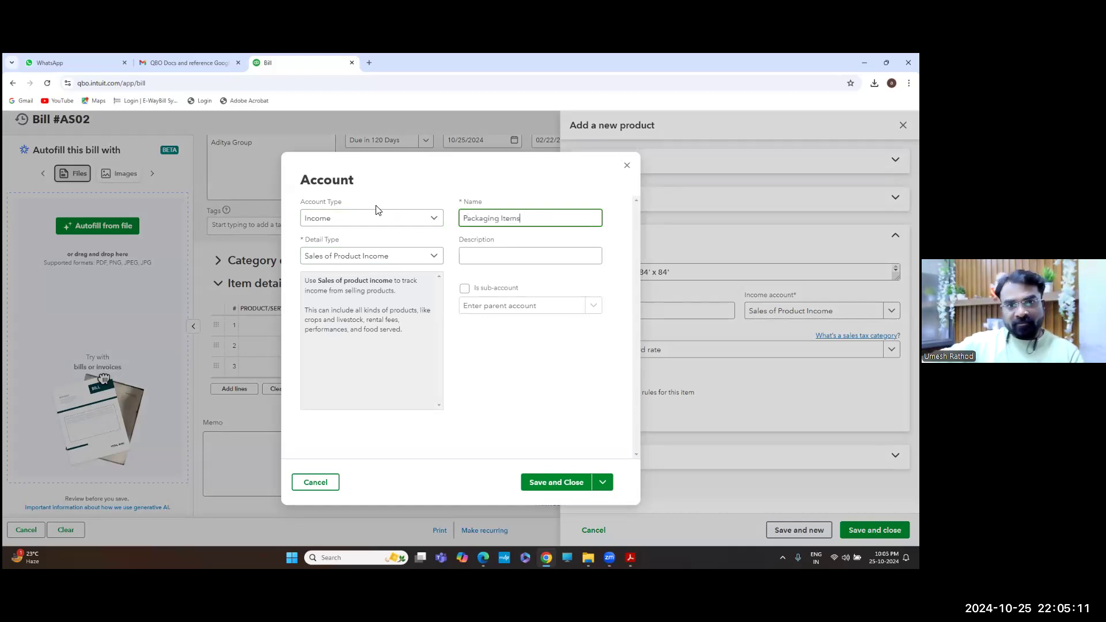
key("Tab")
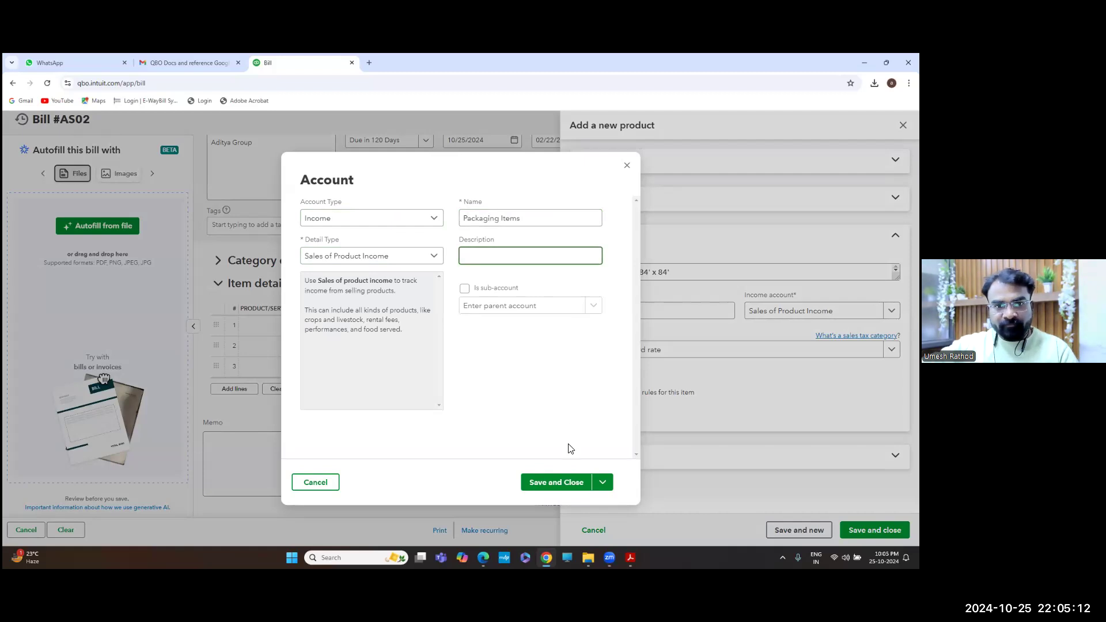
left_click(556, 486)
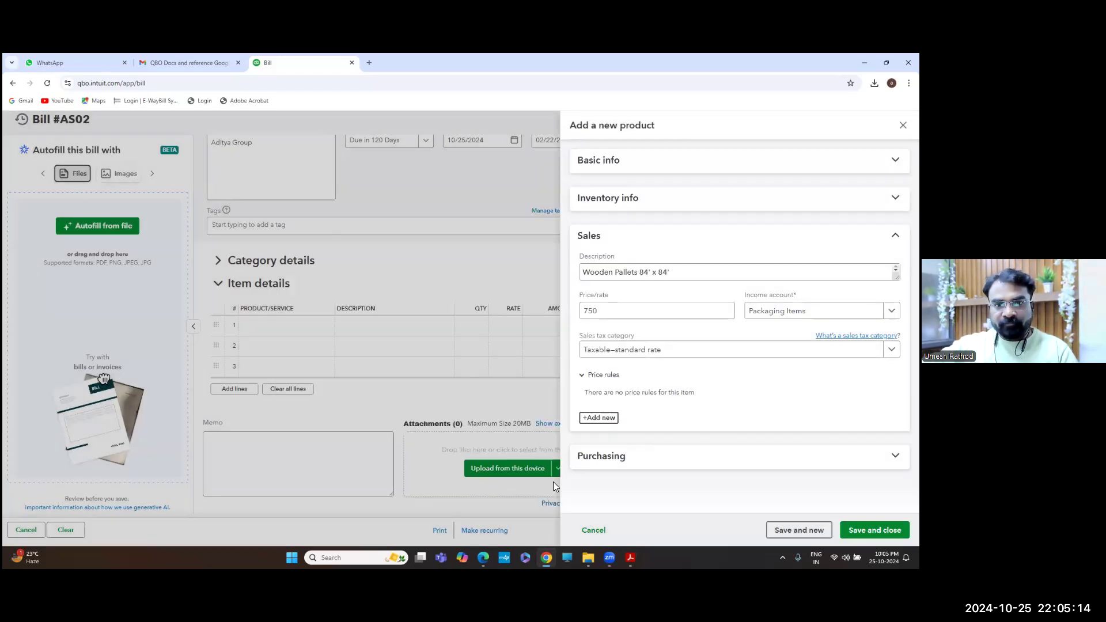
Set the sales tax category to Nontaxable, leaving Price rules without any rule
left_click(675, 353)
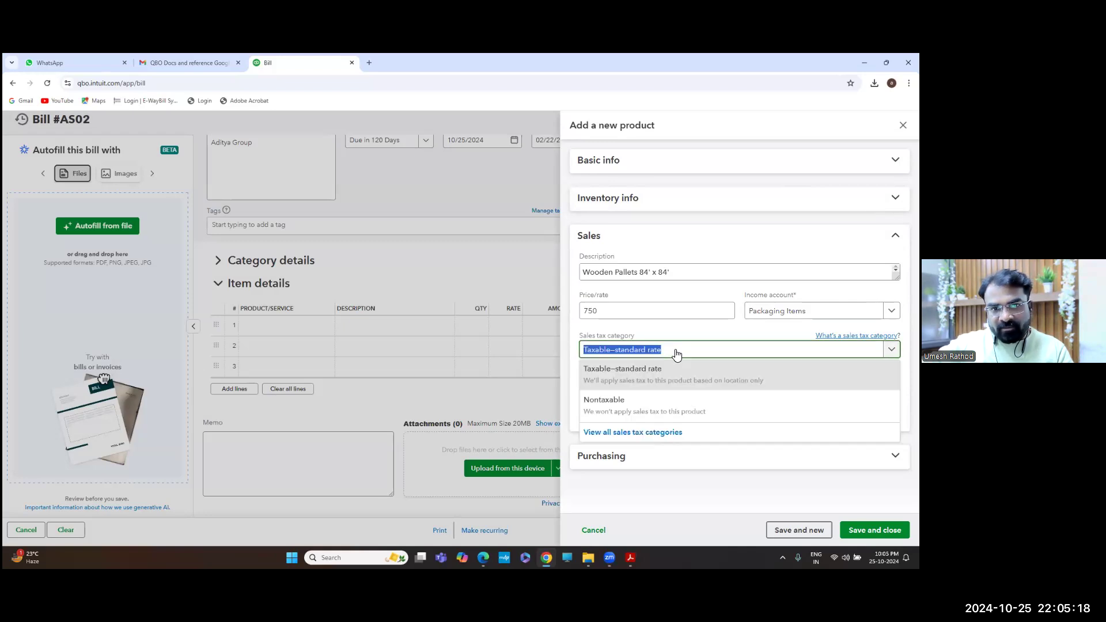
left_click(614, 405)
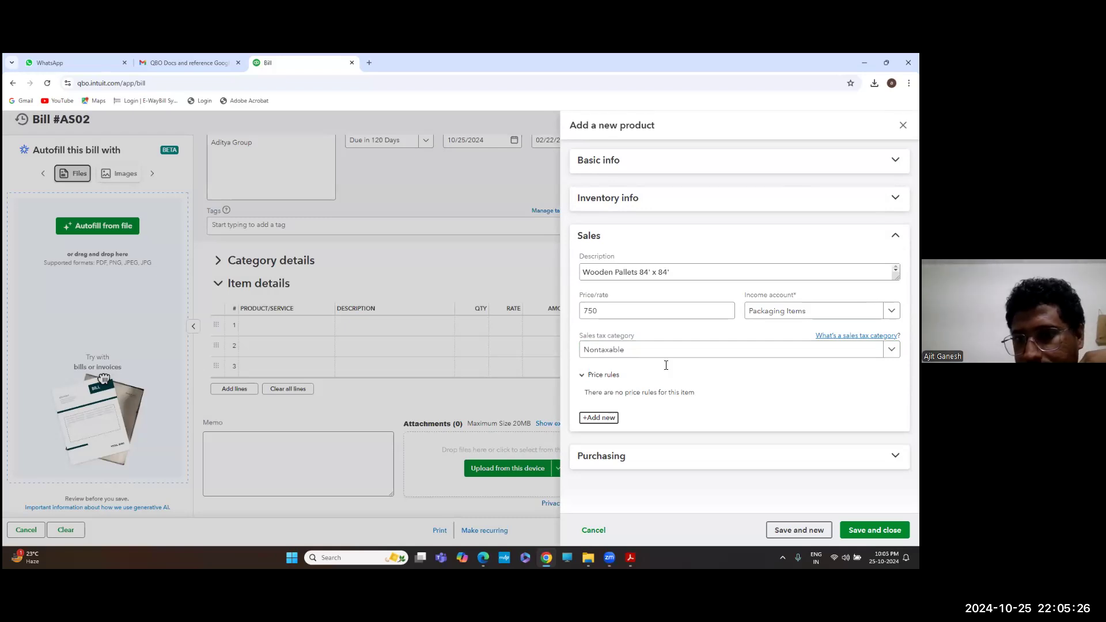
left_click(581, 376)
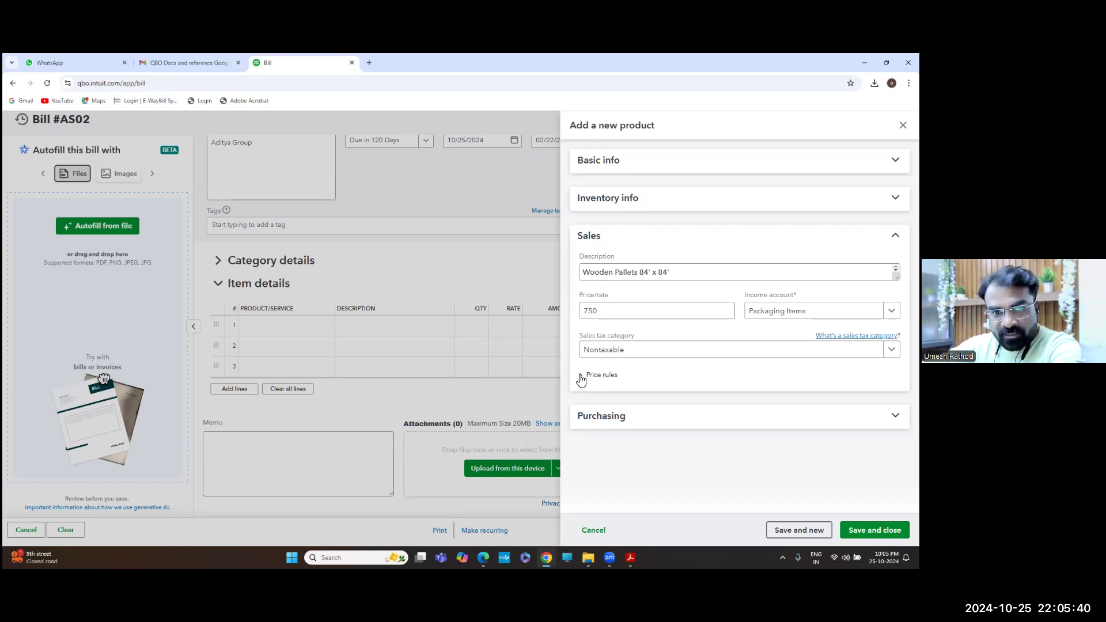
left_click(588, 377)
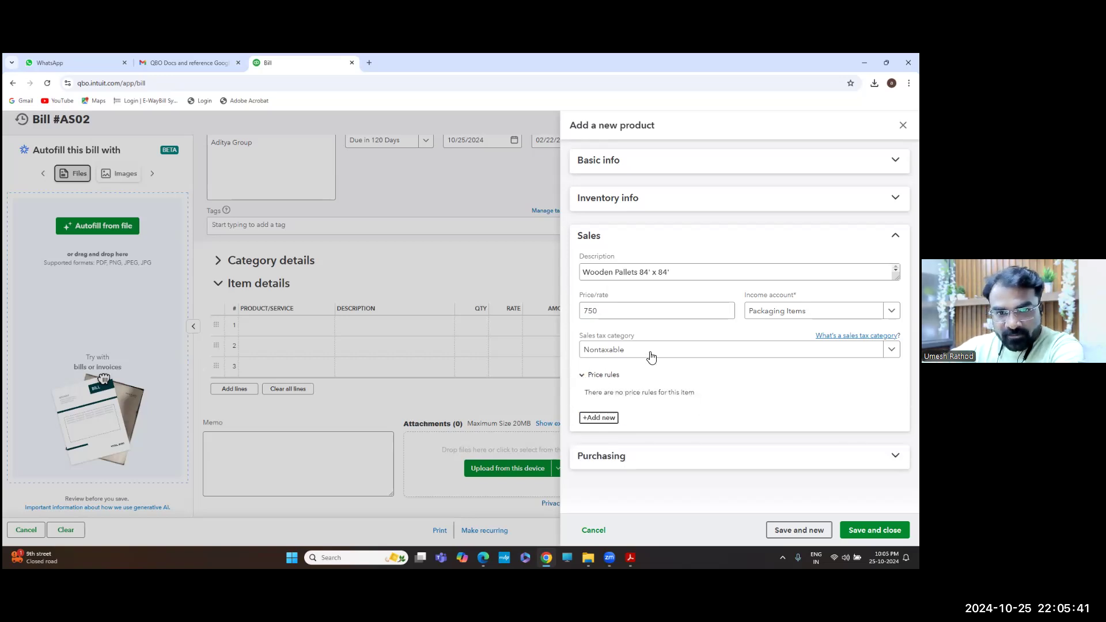
left_click(597, 419)
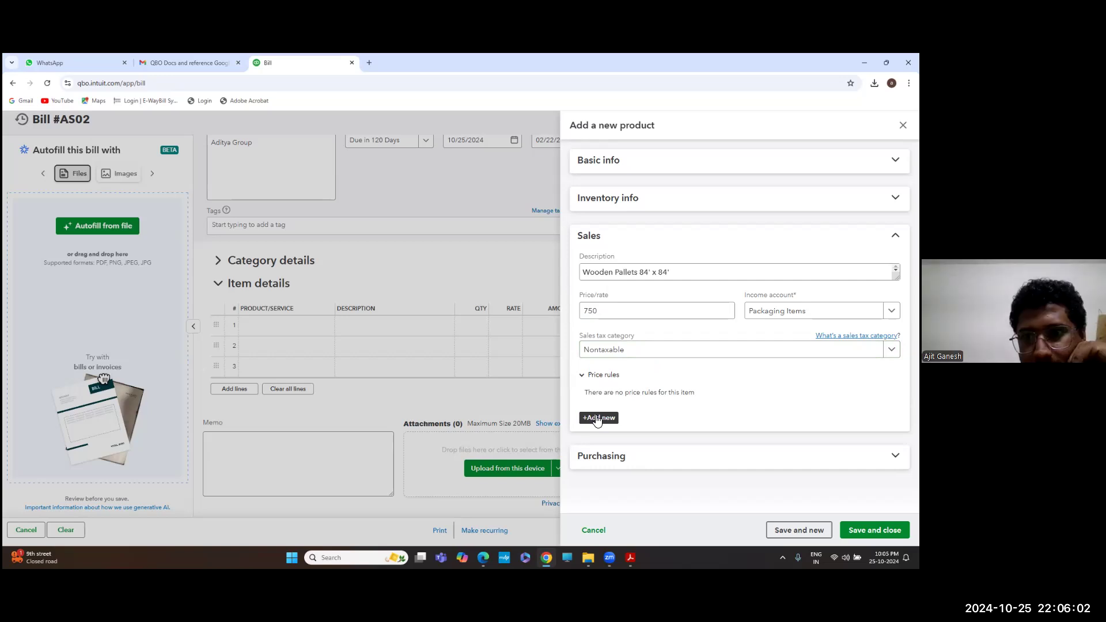
left_click(583, 375)
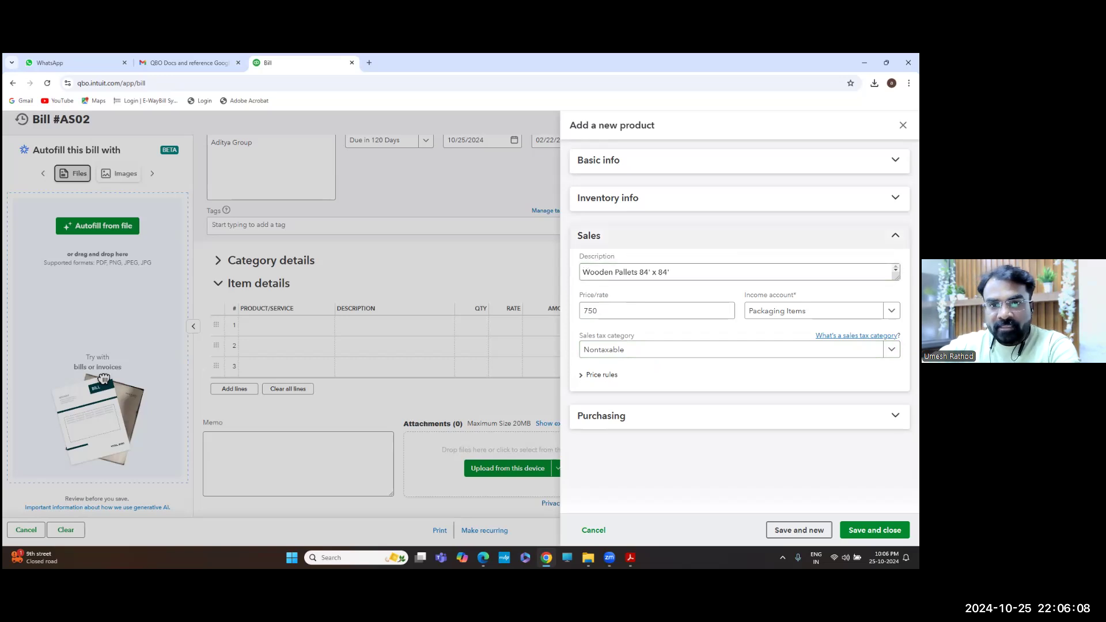
Enter purchase description Wooden Pallets and purchase cost 50, keeping Cost of Goods Sold
left_click(638, 232)
left_click(696, 275)
left_click(624, 314)
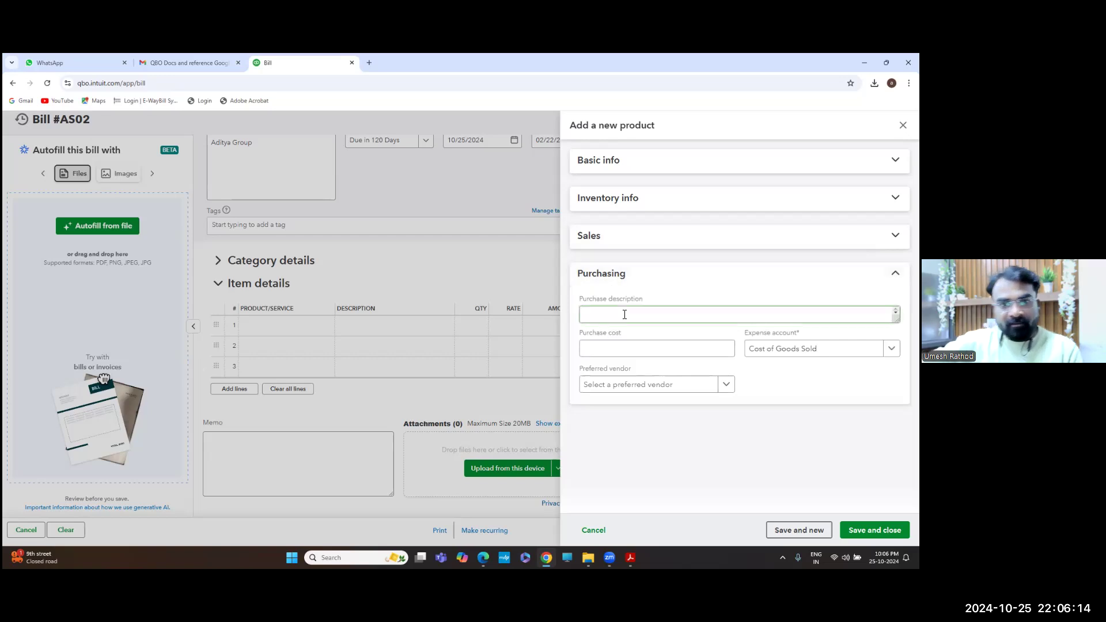
type("Wooden Pallets")
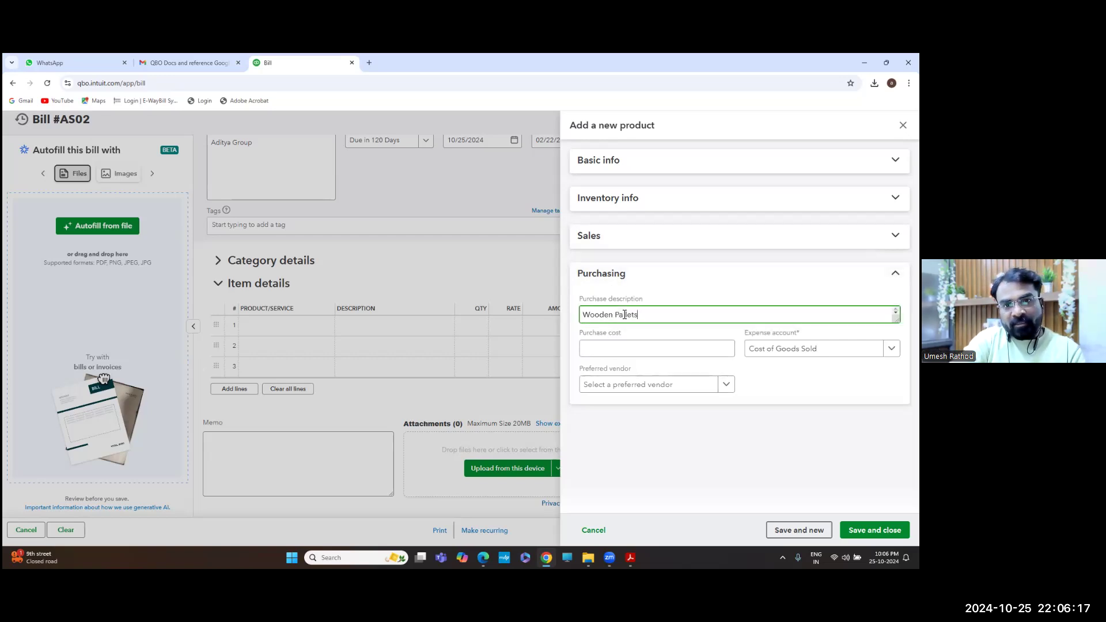
key("Tab")
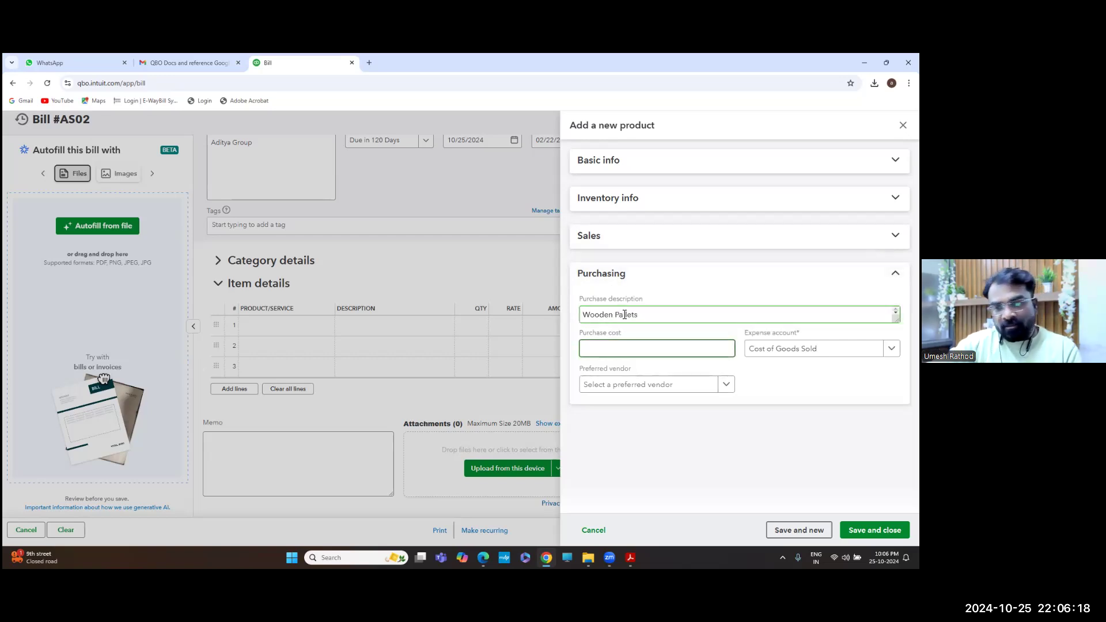
type("500")
key("Tab")
key("shift+Tab")
type("50")
key("Tab")
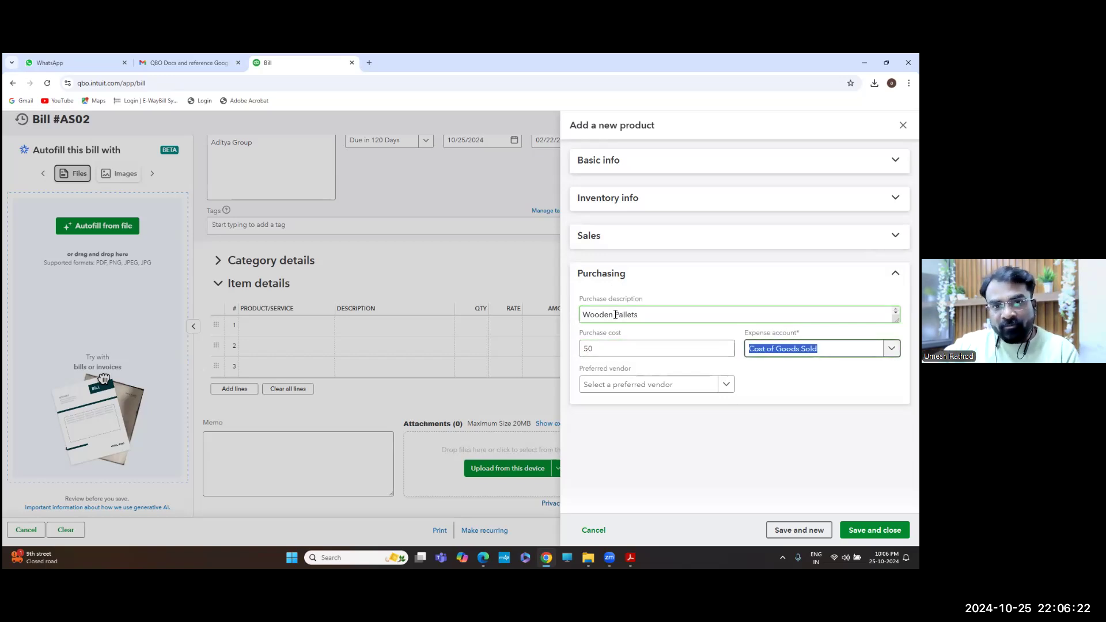
Correct the sales price/rate from 750 to 75
left_click(607, 243)
left_click_drag(602, 311, 560, 308)
type("75")
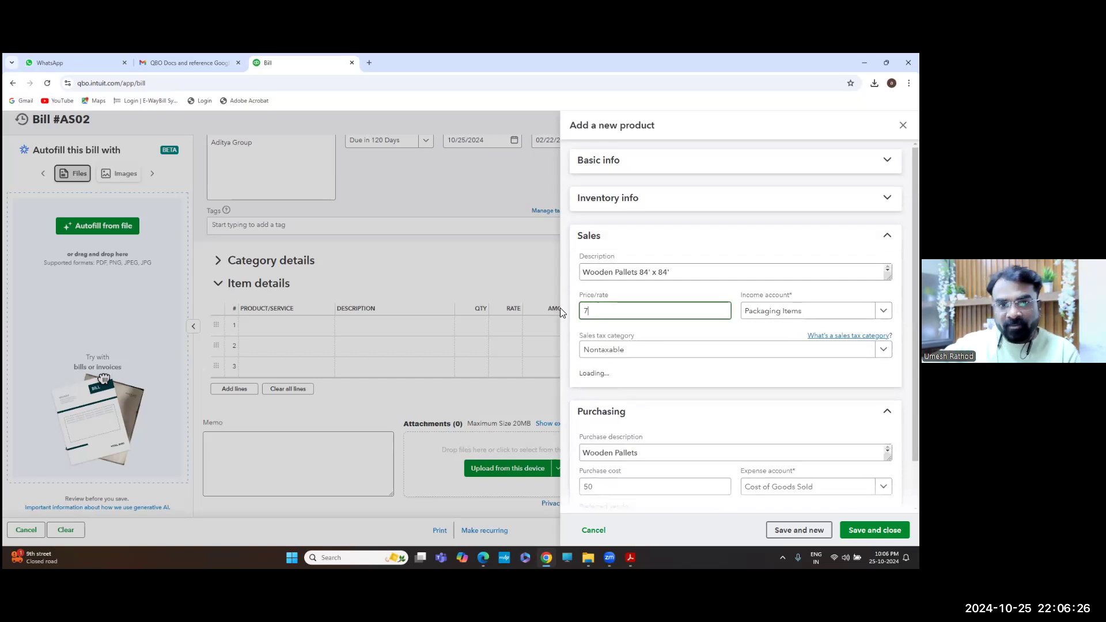
key("Tab")
left_click(658, 240)
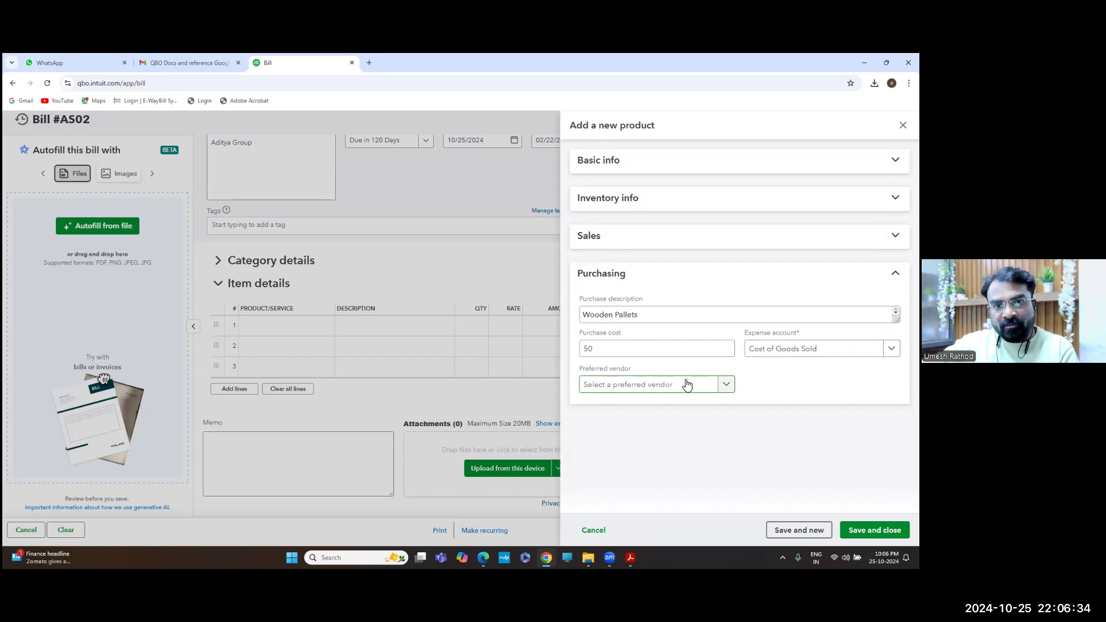
left_click(662, 277)
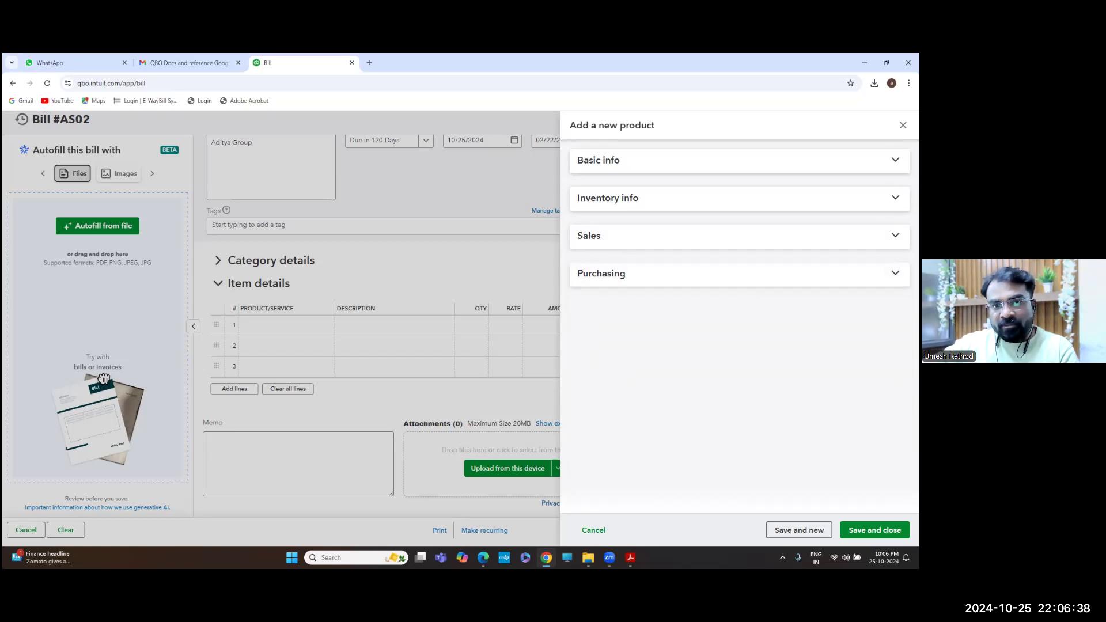
Save the Wooden Pallets product, set bill line 1 quantity to 50, and check the save options
left_click(875, 529)
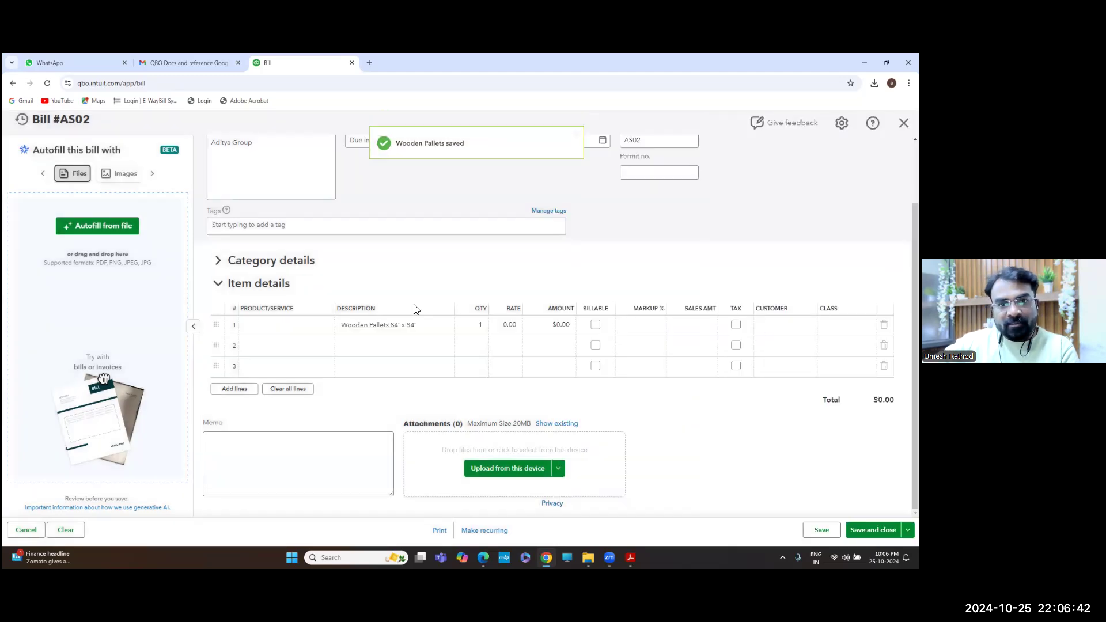
left_click(268, 335)
left_click(477, 326)
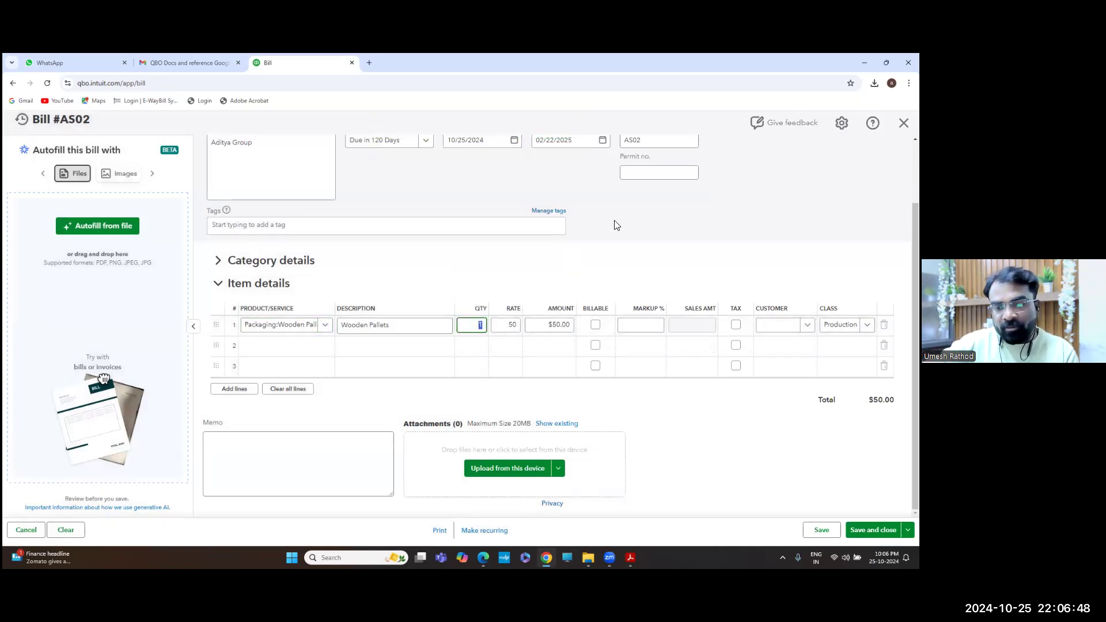
type("50")
key("Tab")
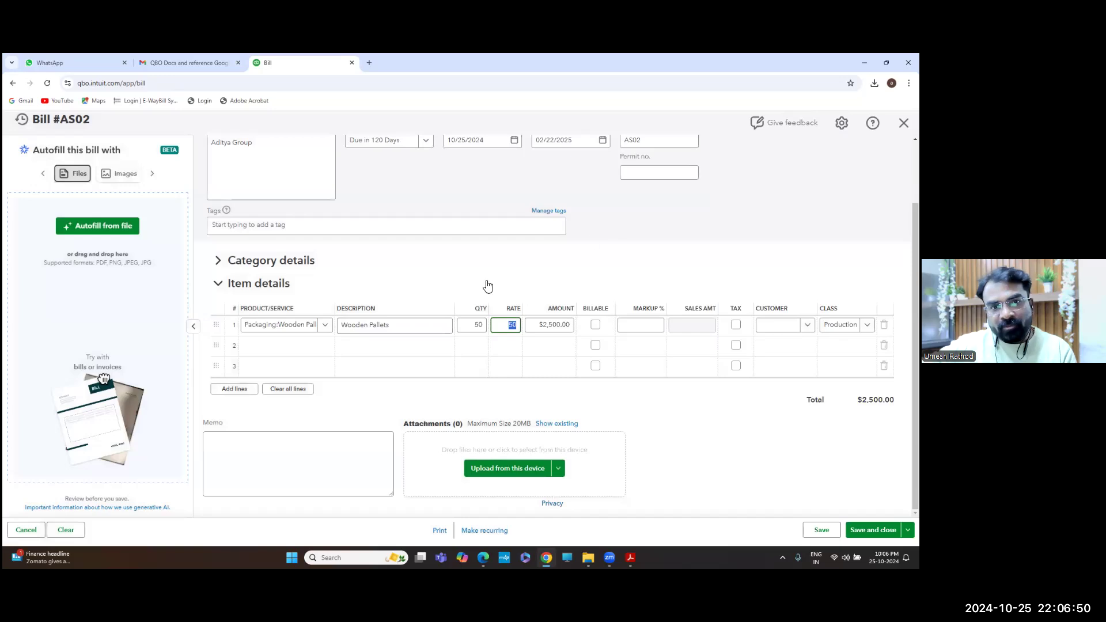
left_click(469, 324)
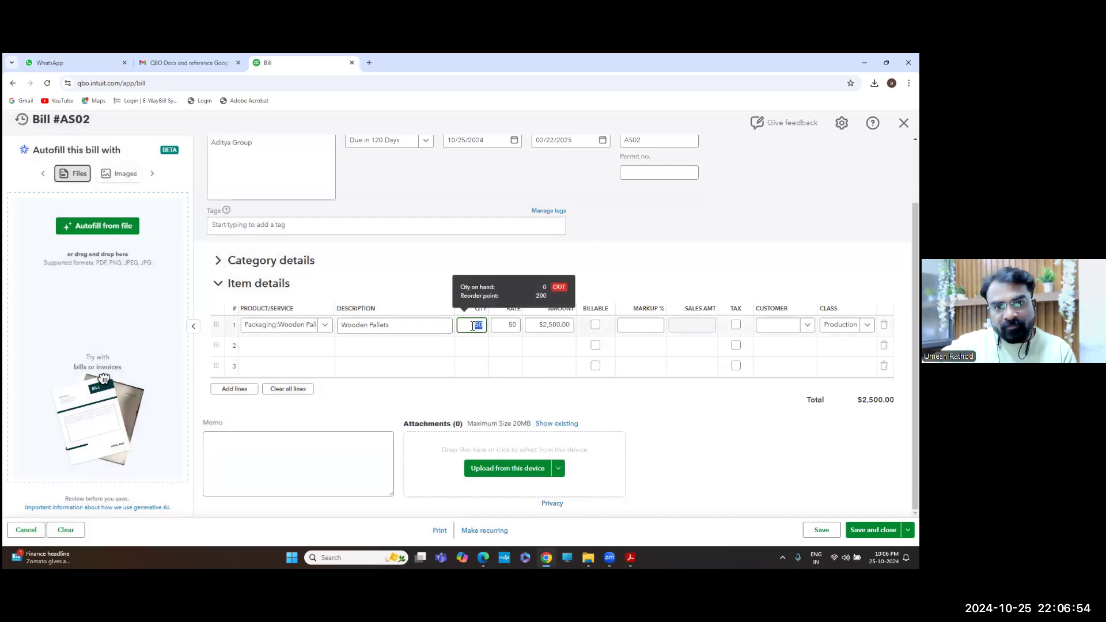
key("Tab")
key("Tab")
key("Tab")
key("Tab")
key("Tab")
key("Tab")
key("Tab")
key("Tab")
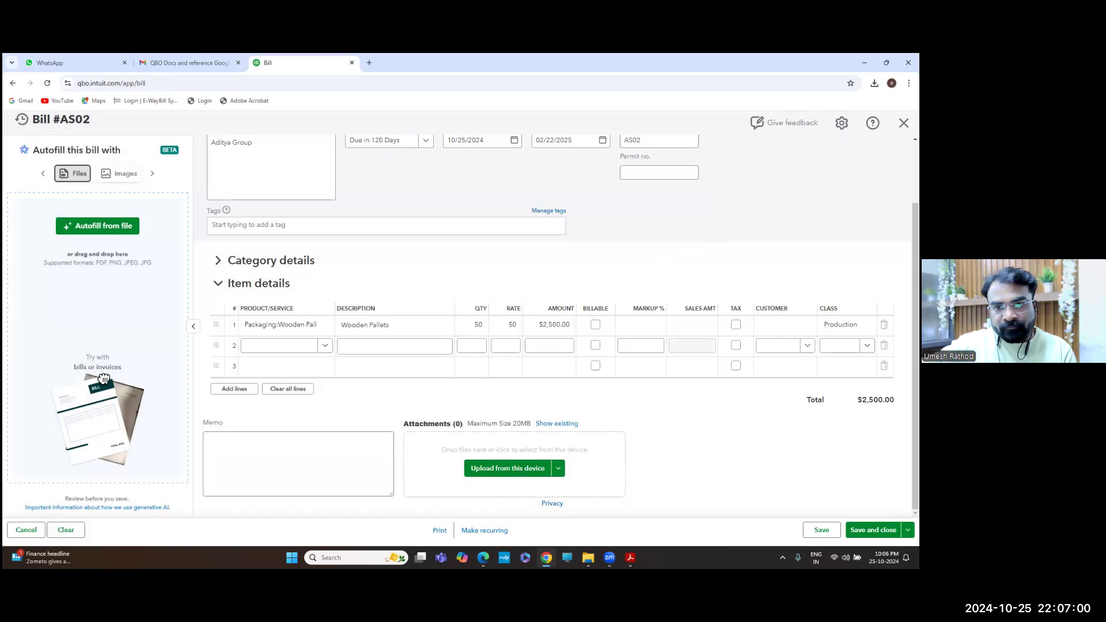
left_click(908, 530)
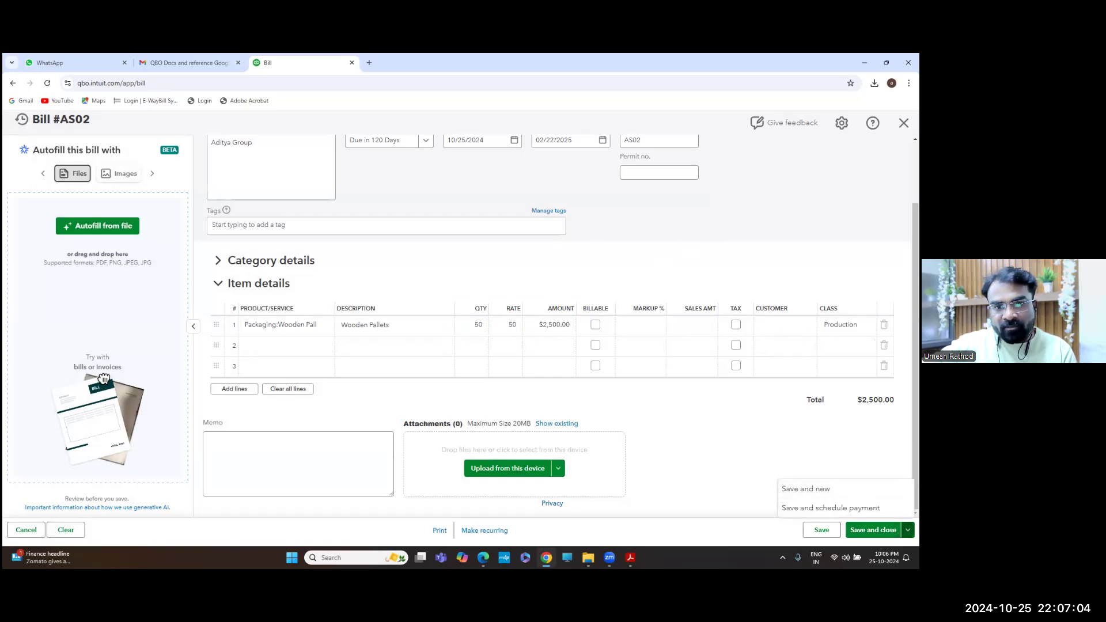
scroll(585, 333, "up", 2)
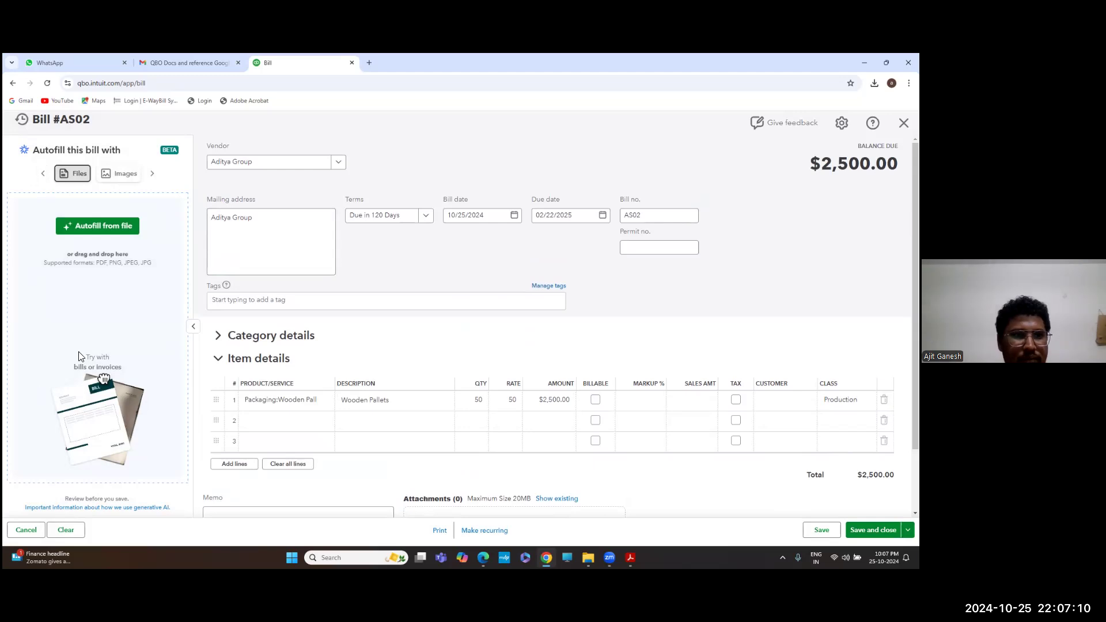
Cancel bill AS02 without saving and create a new blank bill from + New
left_click(26, 530)
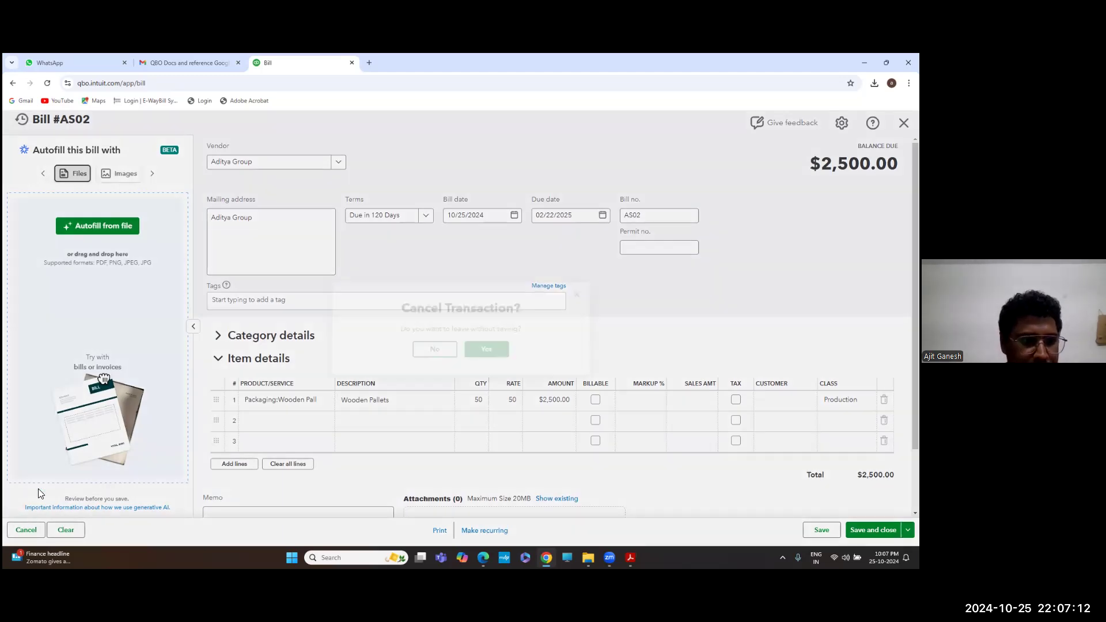
left_click(488, 356)
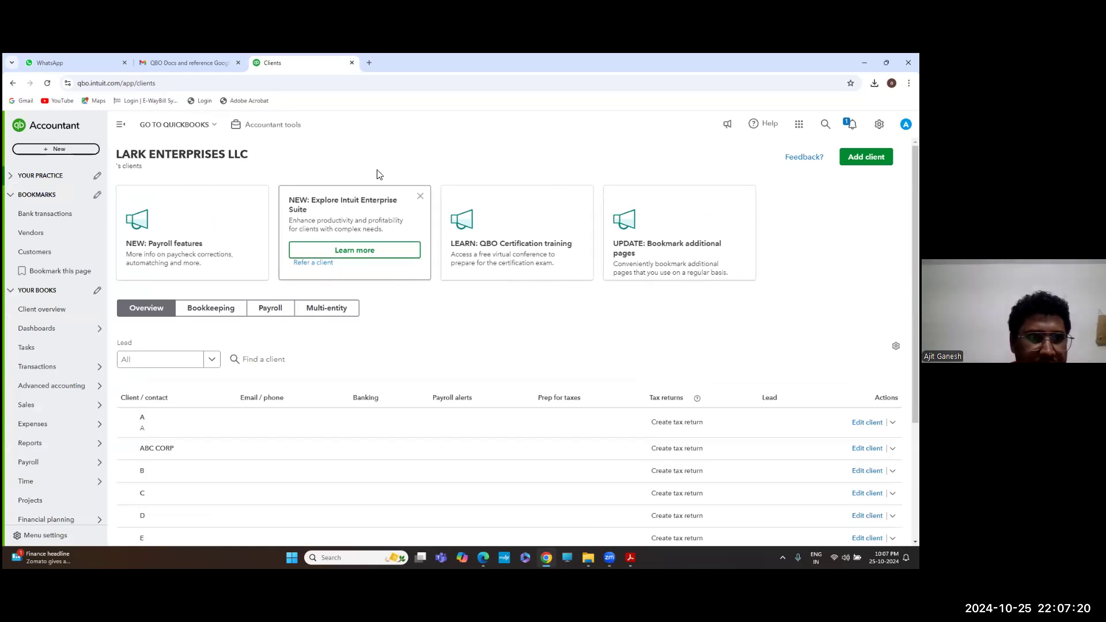
left_click(63, 150)
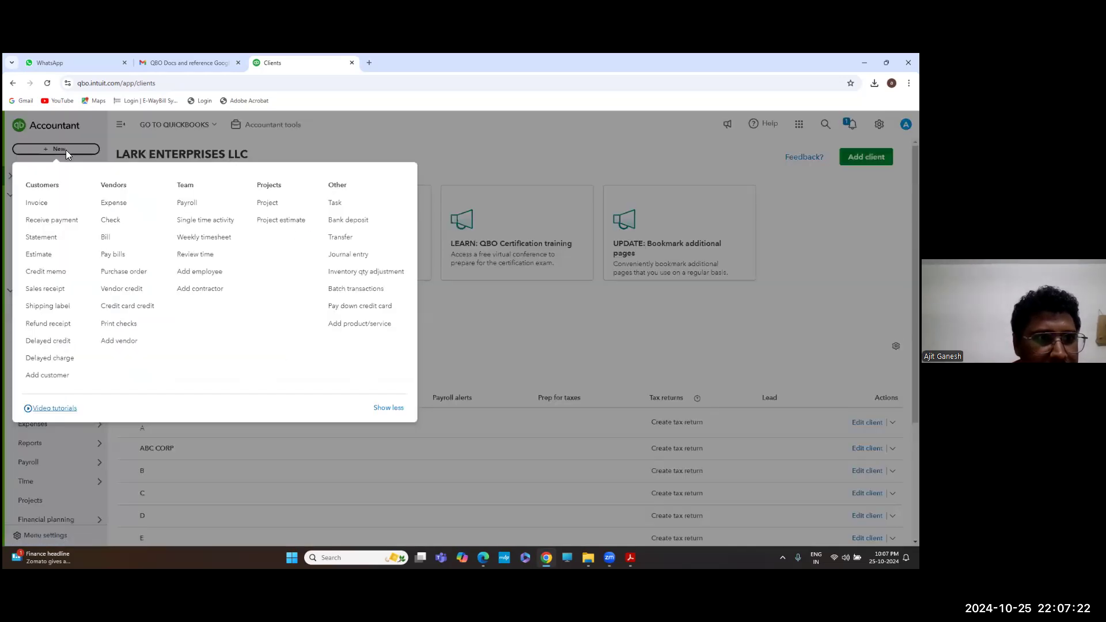
left_click(107, 237)
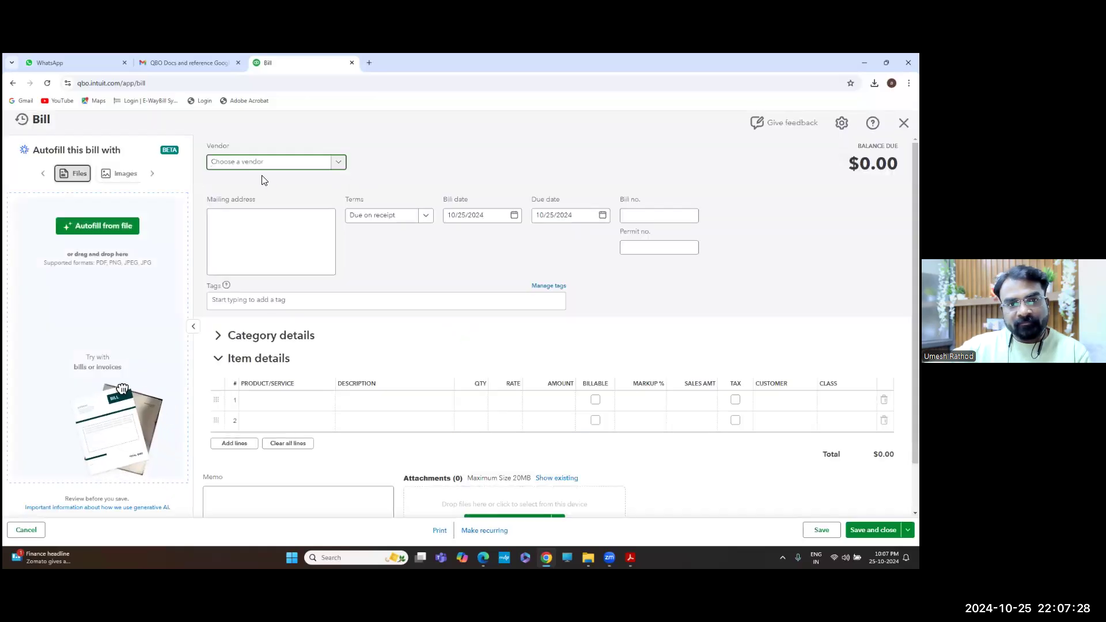
Choose vendor Aditya Group, terms Due in 120 Days, and bill no. 957584
type("adi")
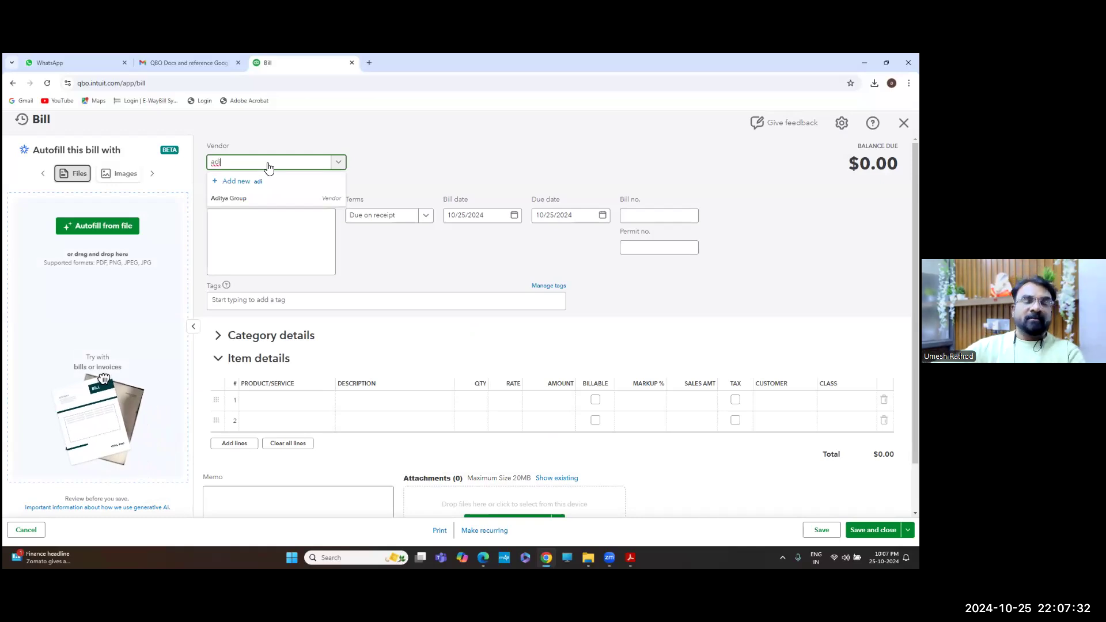
double_click(269, 168)
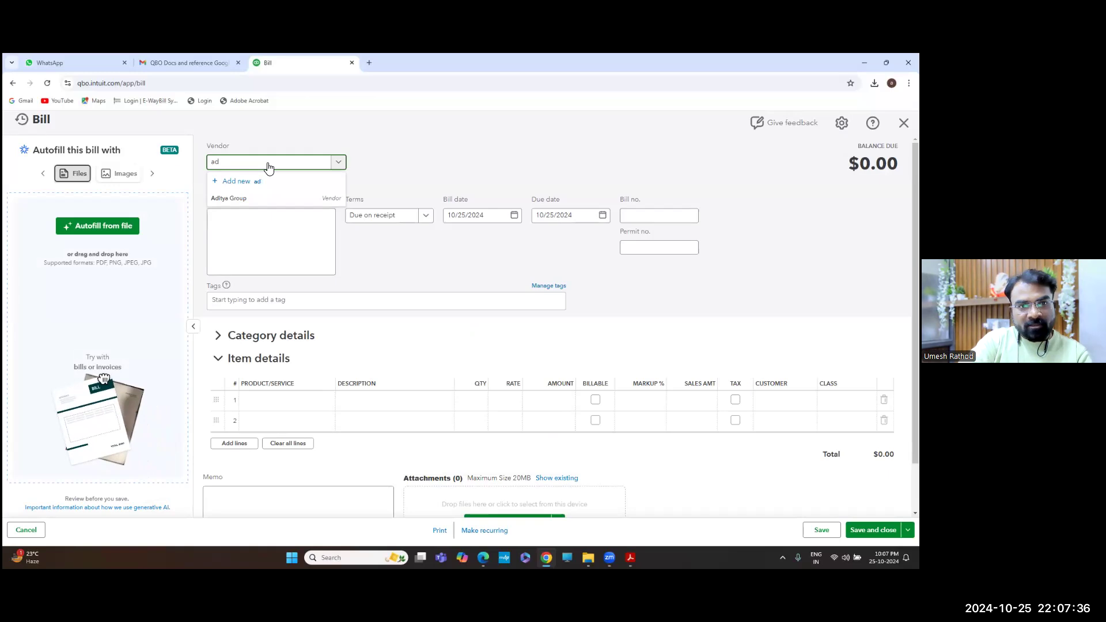
type("ty")
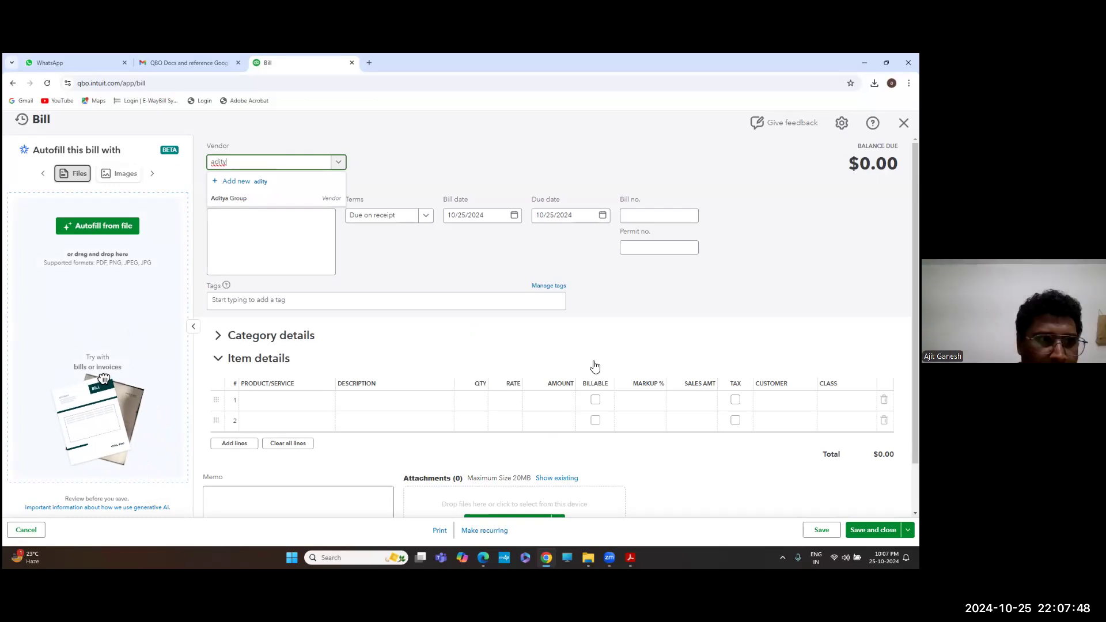
left_click(228, 202)
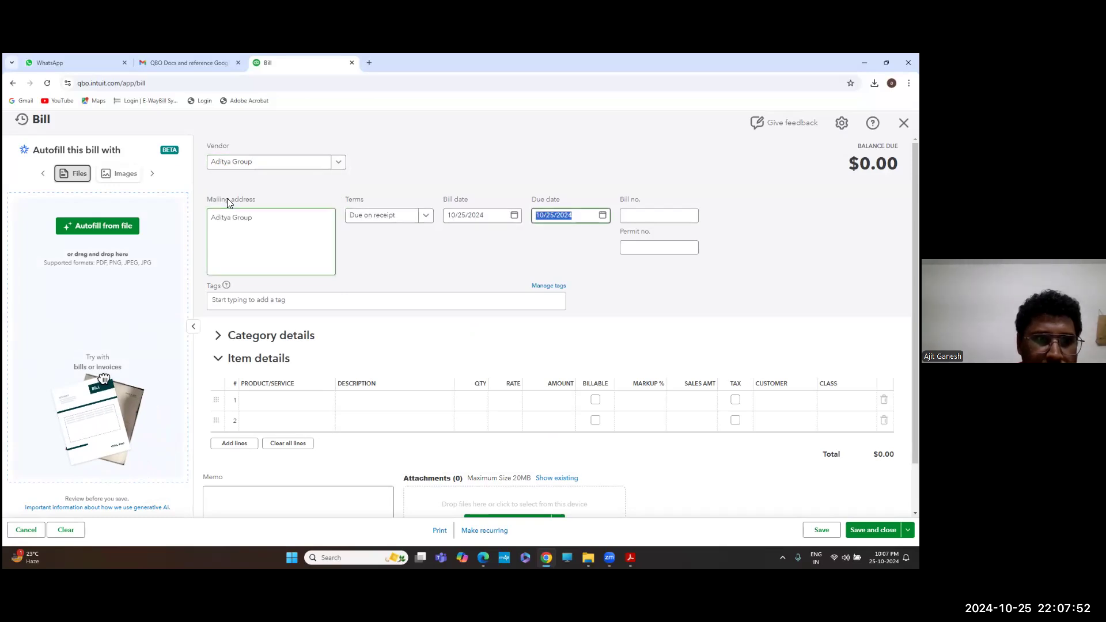
left_click(426, 216)
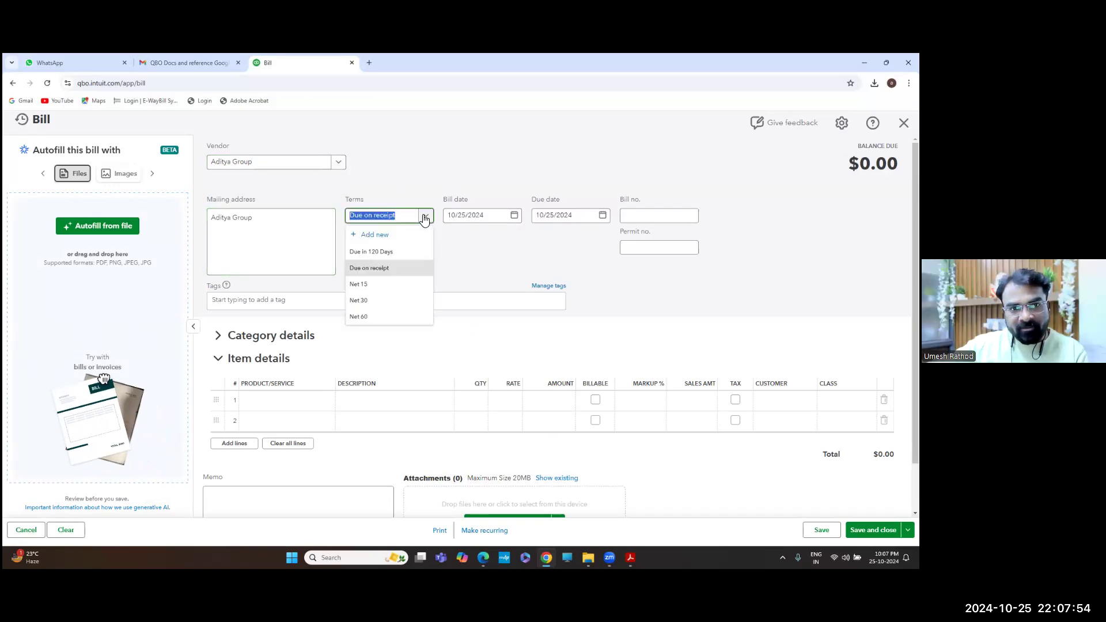
left_click(389, 254)
key("Tab")
key("Tab")
key("Tab")
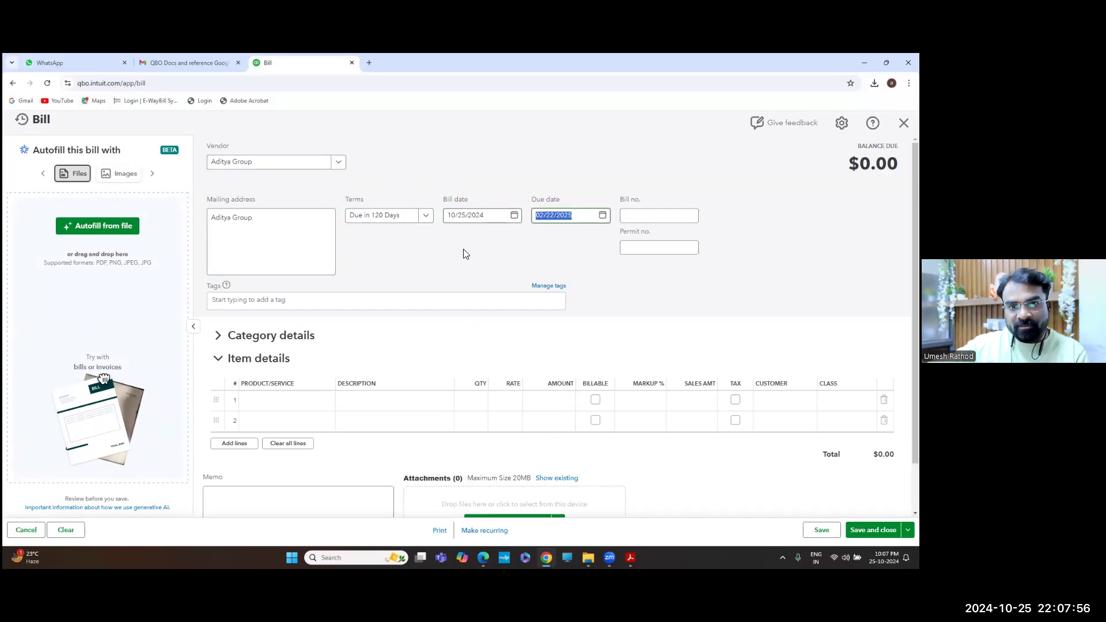
type("957584")
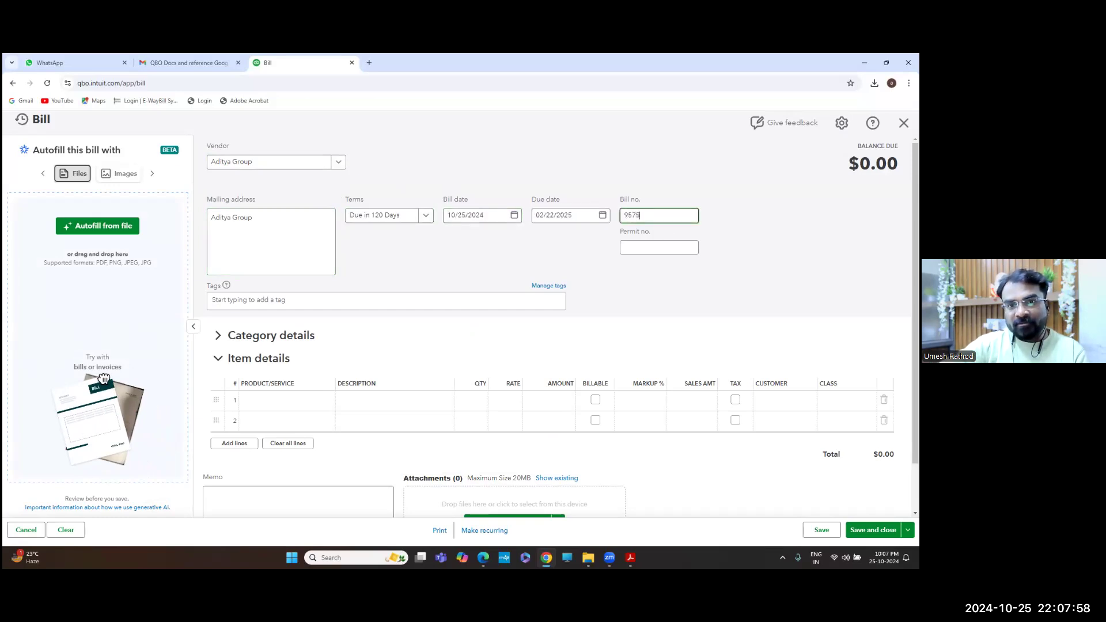
key("Tab")
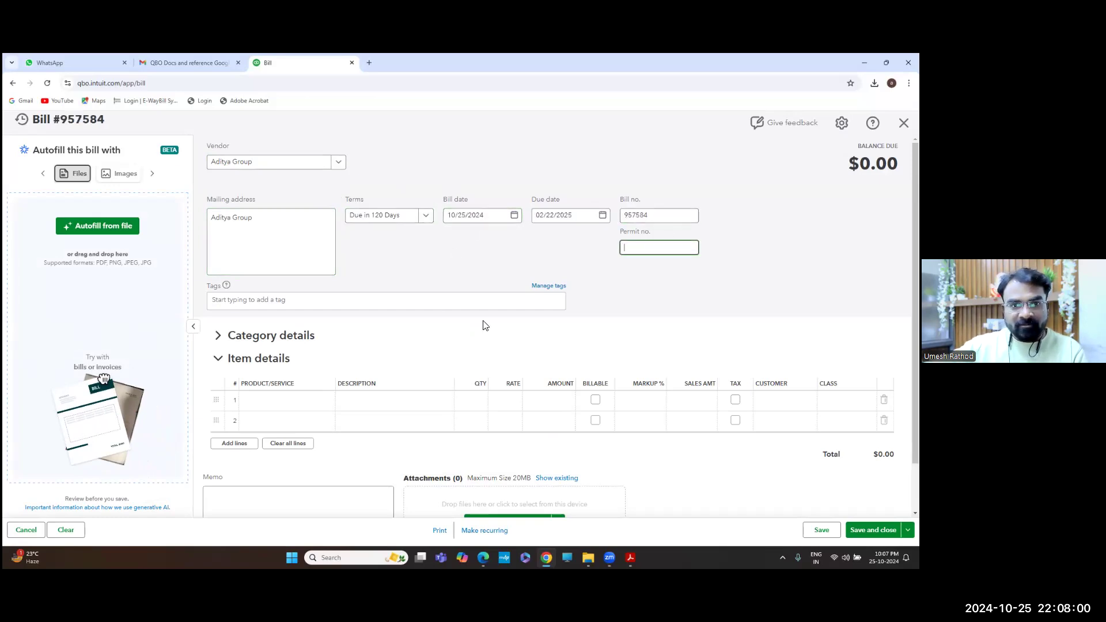
Add a Wooden Pallets line with quantity 50, then switch to the Journal Entry Questions PDF
scroll(482, 323, "down", 1)
left_click(287, 345)
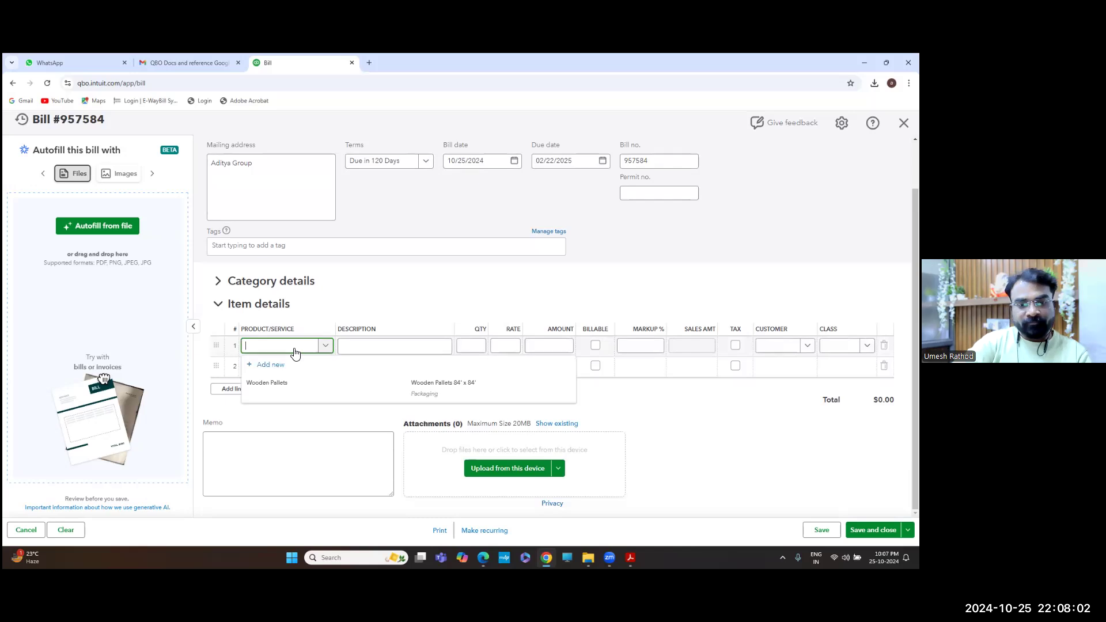
key("Down")
key("Tab")
key("Tab")
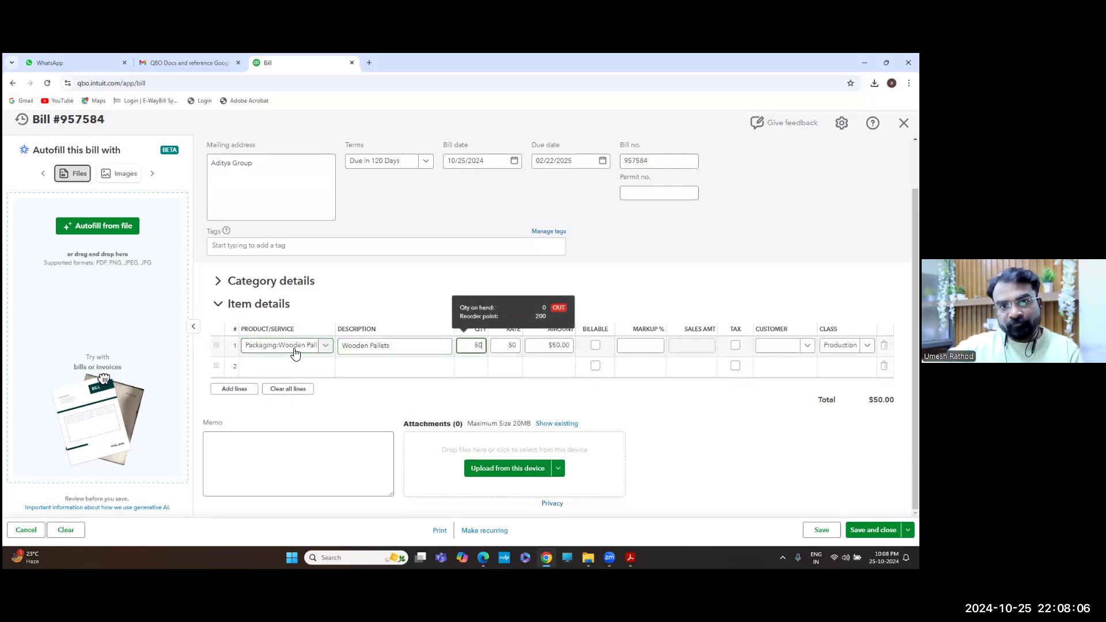
type("50")
key("Tab")
key("Tab")
key("Tab")
key("Tab")
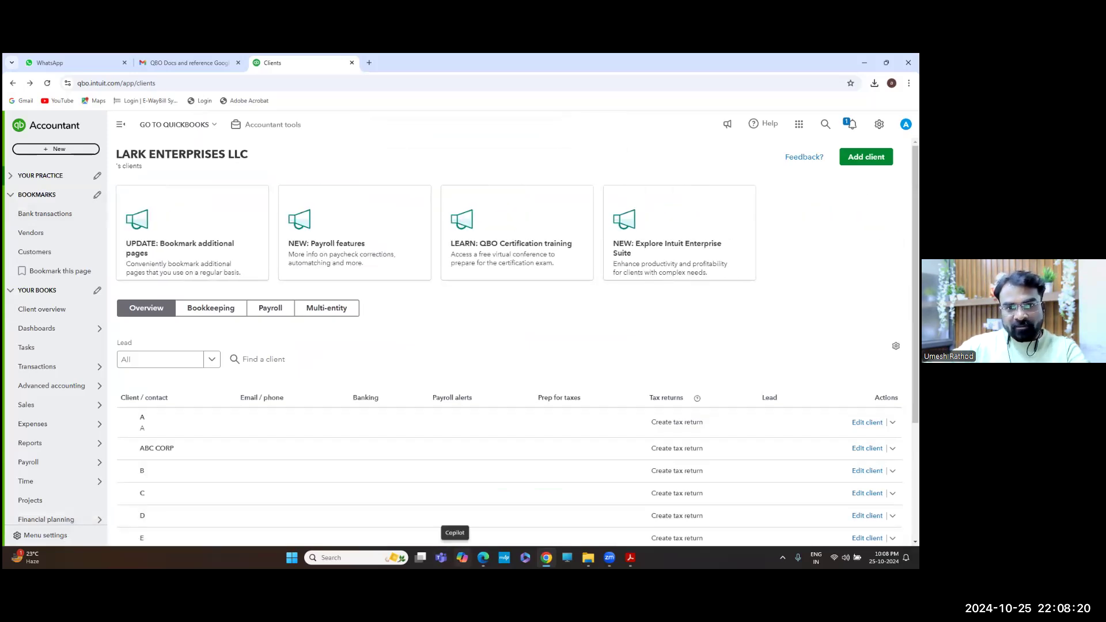
left_click(630, 558)
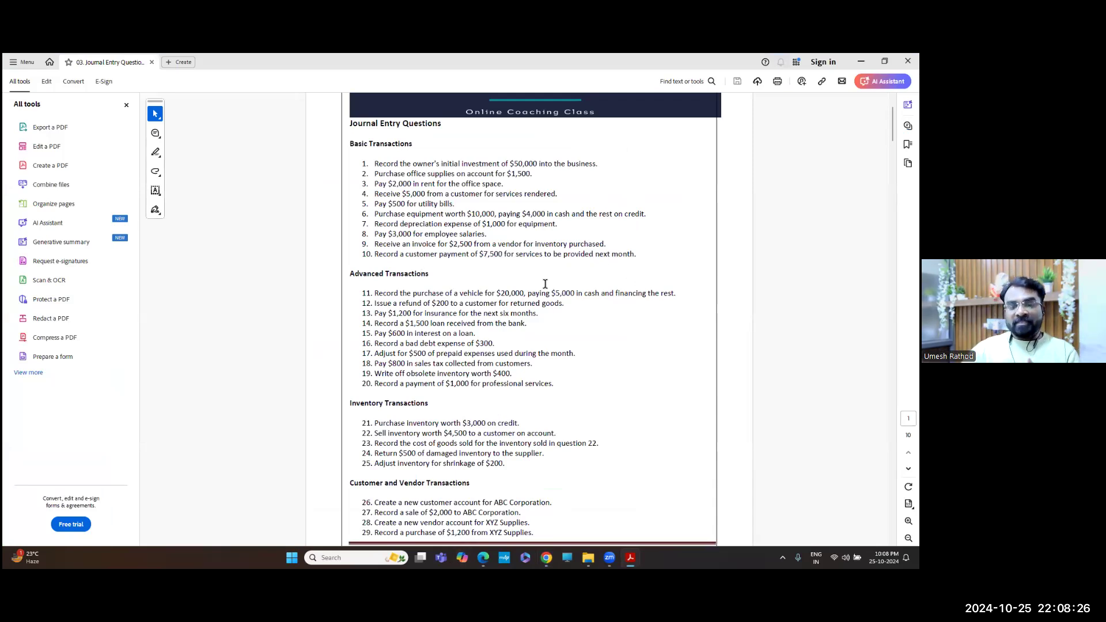
Read question 10 on the $7,500 customer payment in the PDF, then return to QuickBooks
key("alt+Tab")
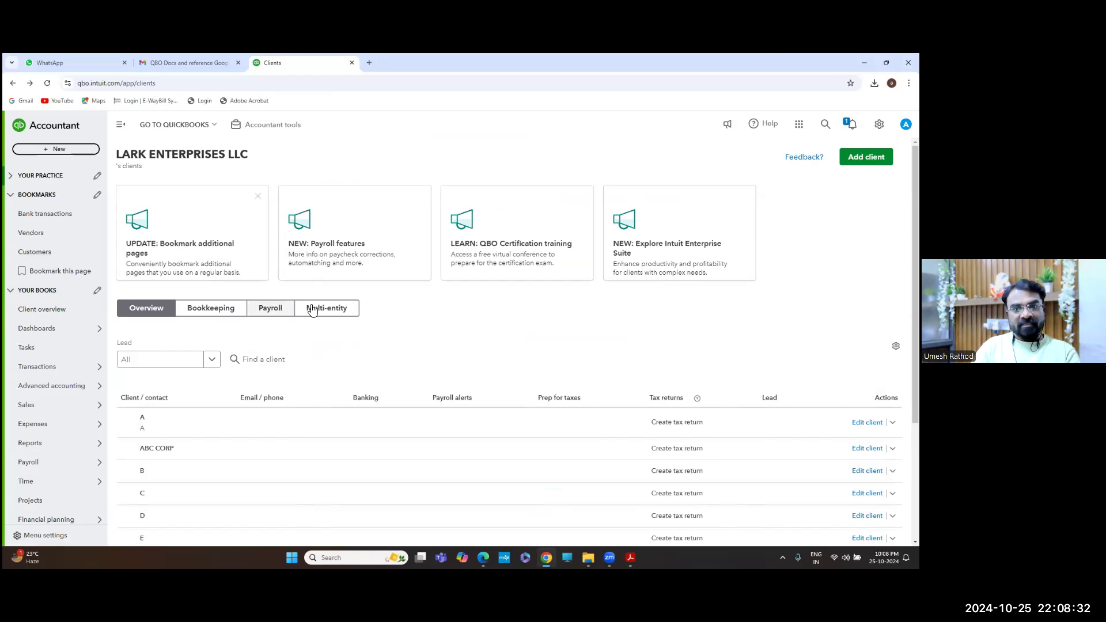
key("alt+Tab")
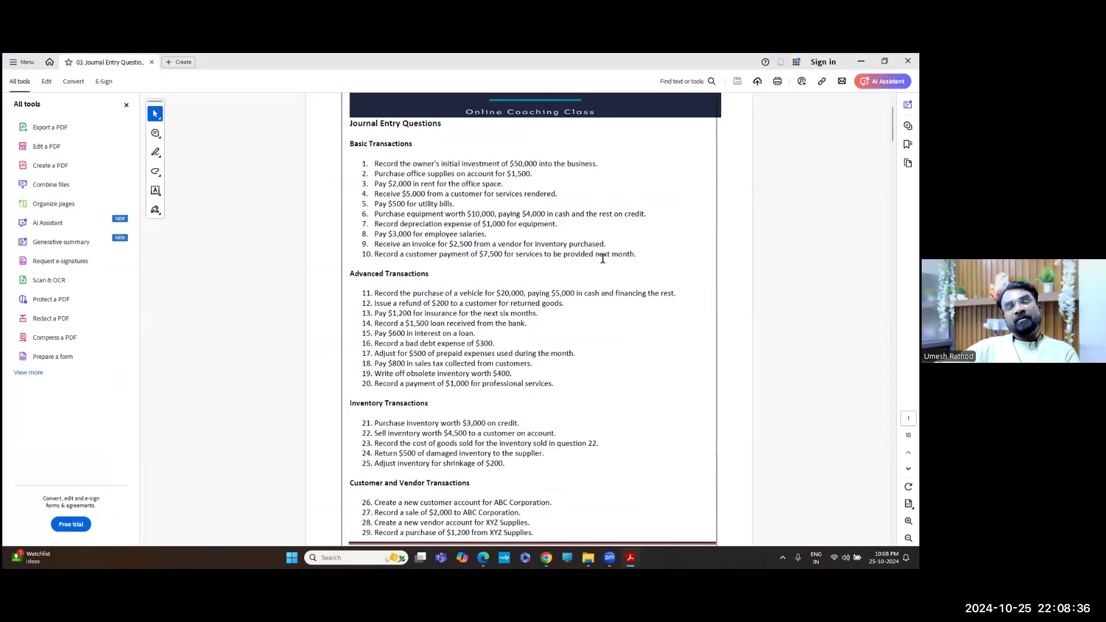
double_click(522, 256)
left_click(522, 255)
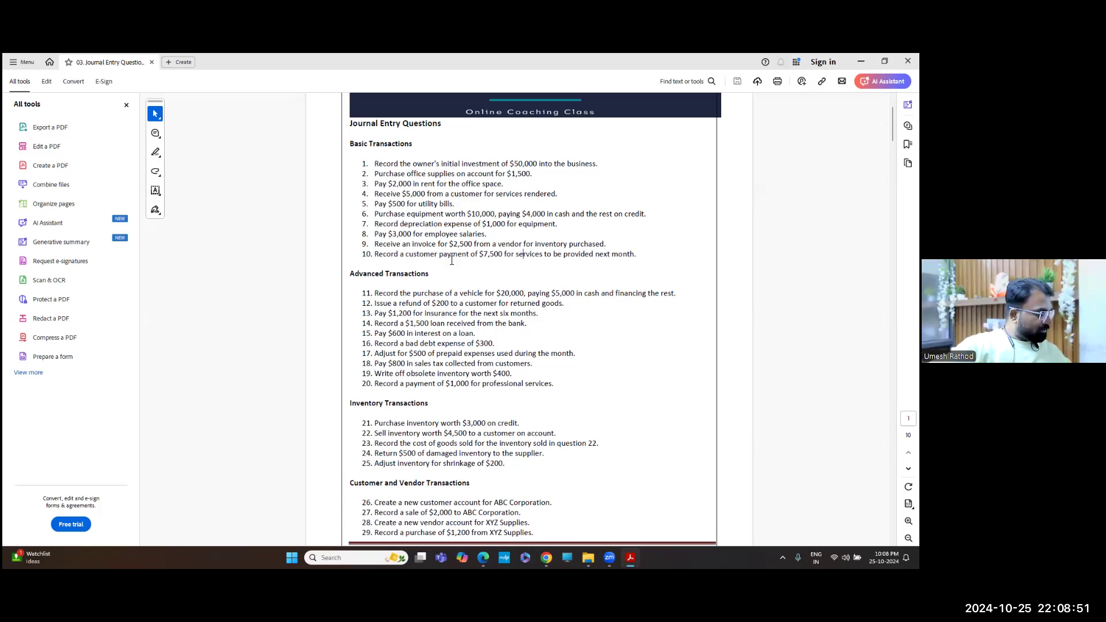
key("alt+Tab")
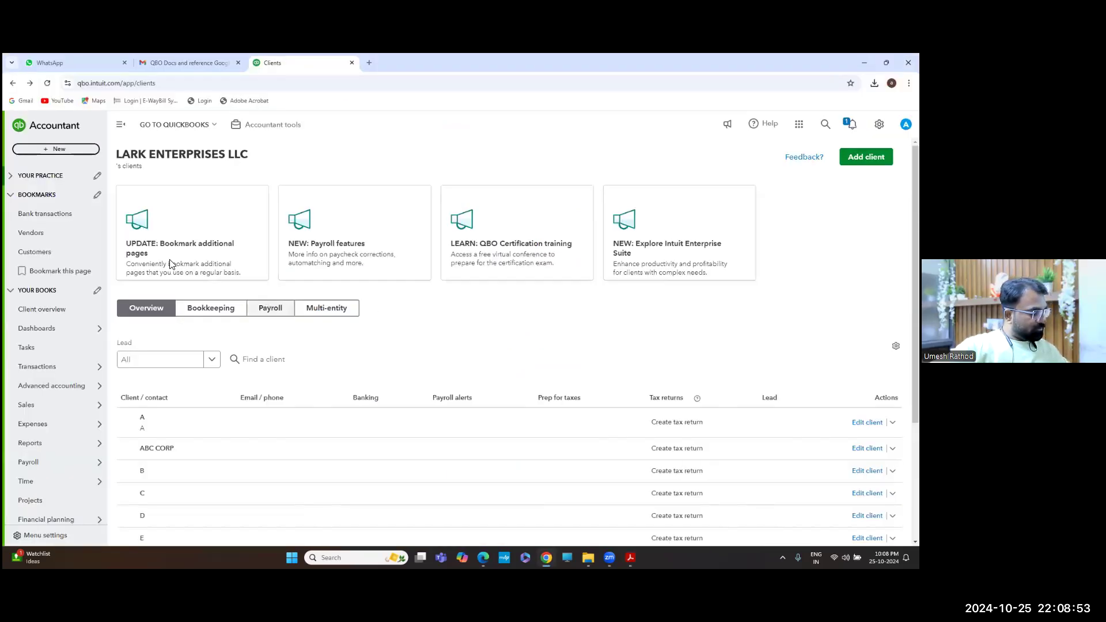
Start a Tata Group payment with method Check, then close it without saving
left_click(57, 150)
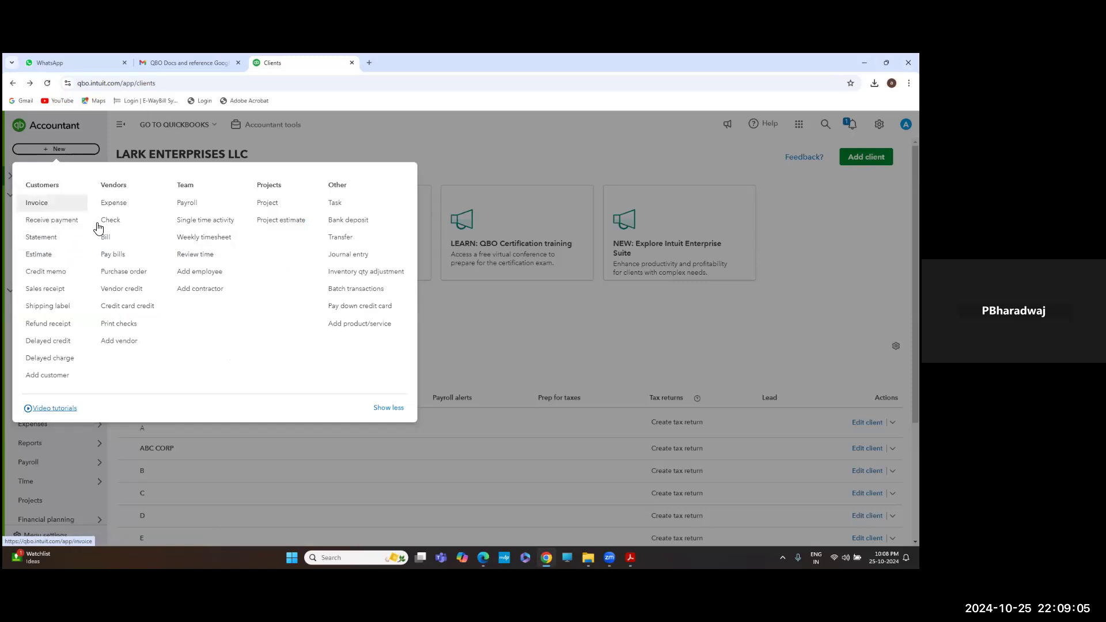
left_click(69, 226)
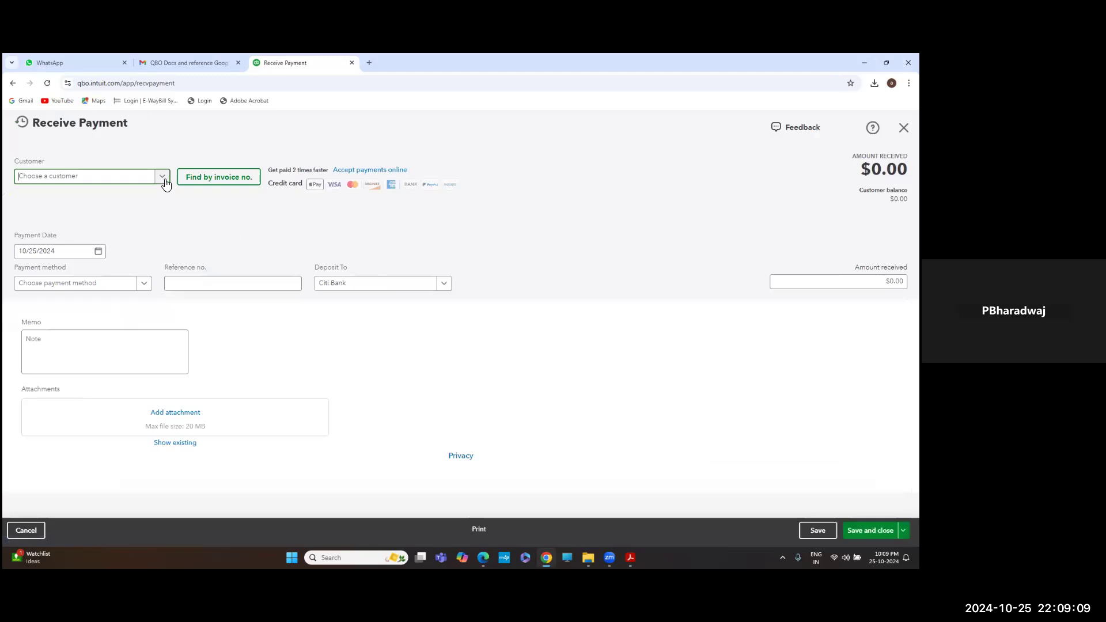
left_click(165, 183)
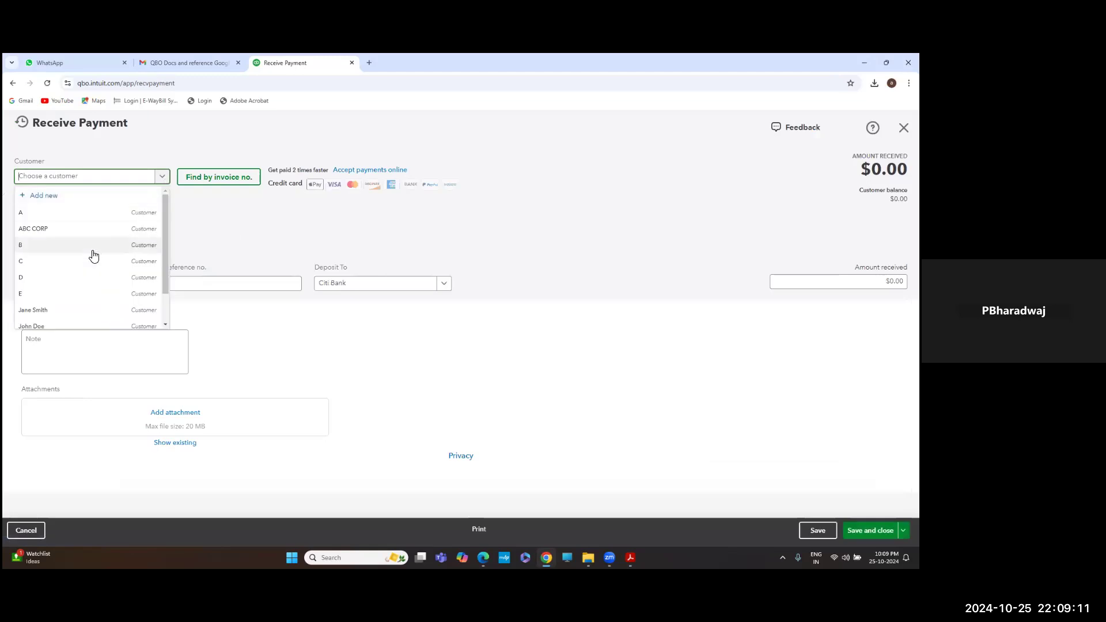
scroll(91, 257, "down", 2)
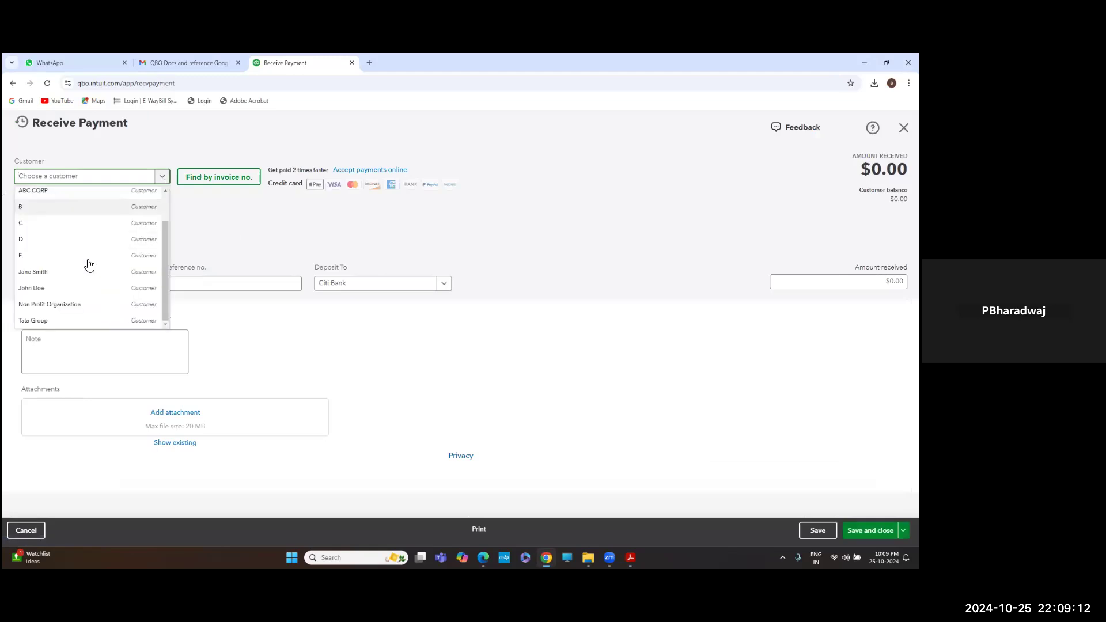
left_click(75, 321)
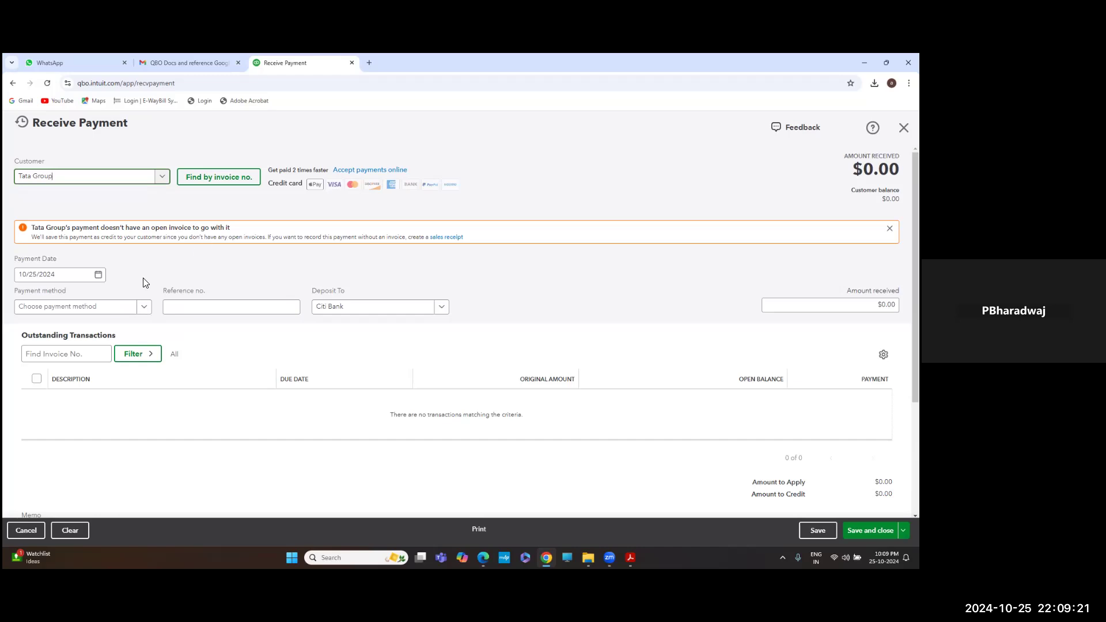
left_click(146, 308)
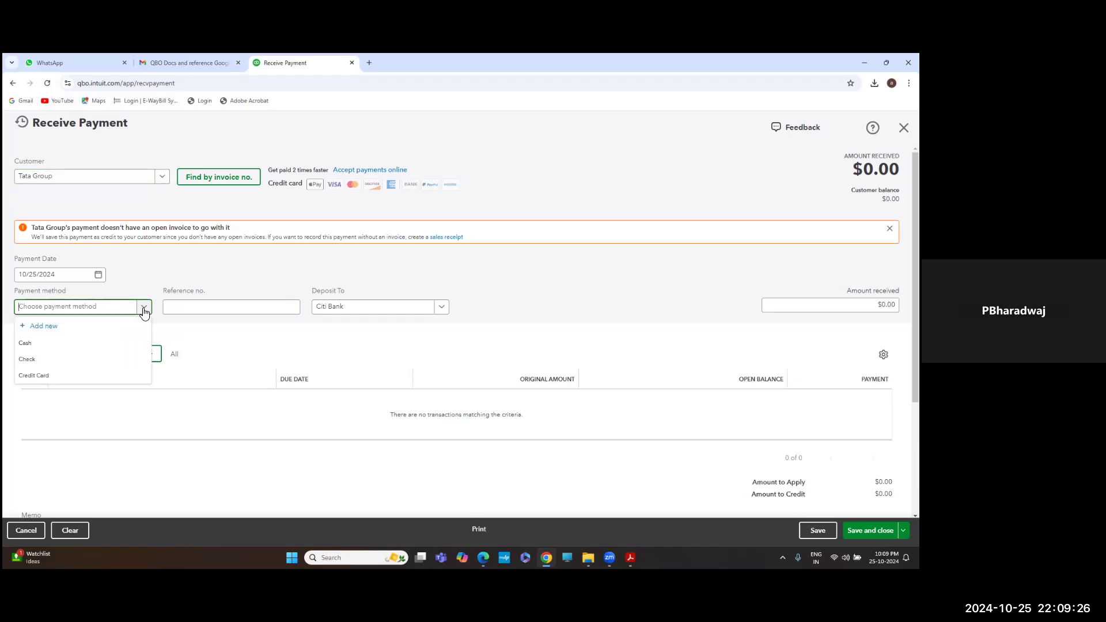
left_click(76, 358)
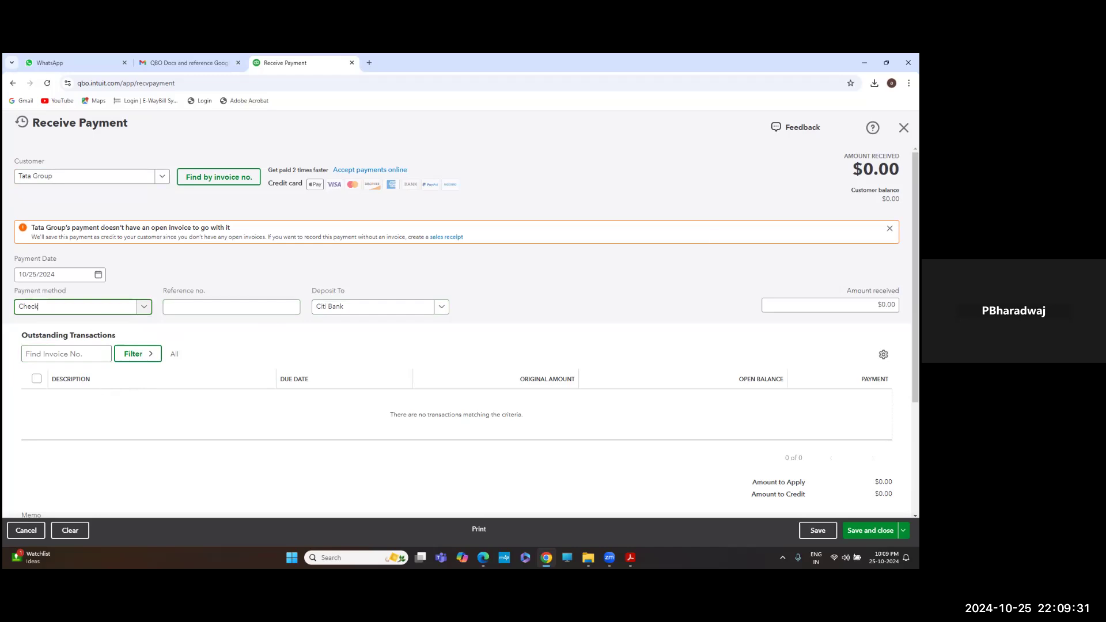
left_click(904, 128)
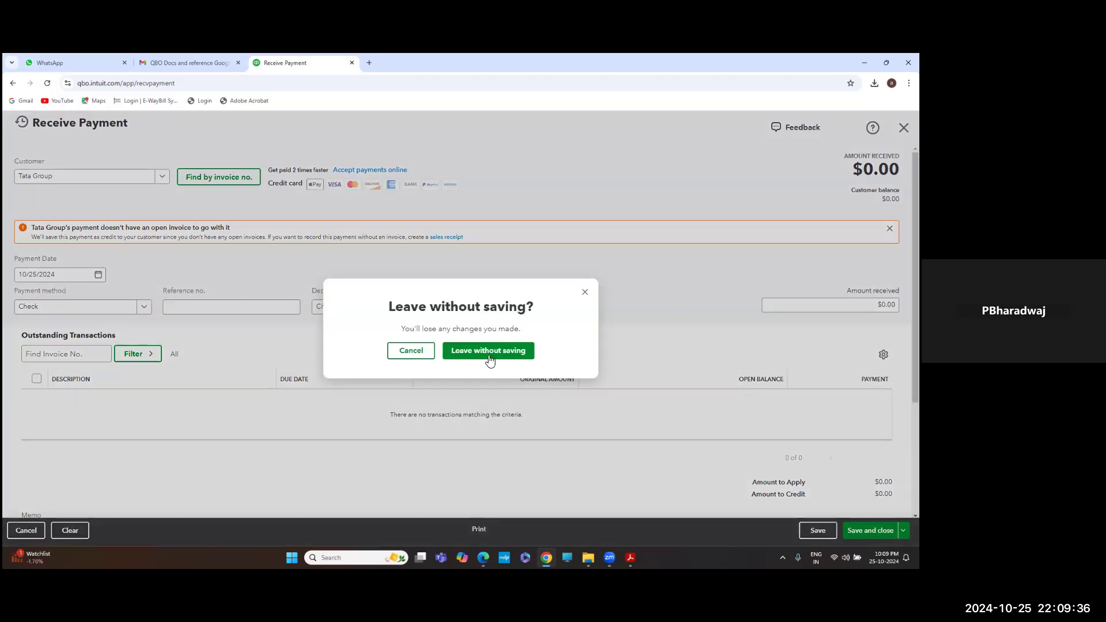
left_click(487, 353)
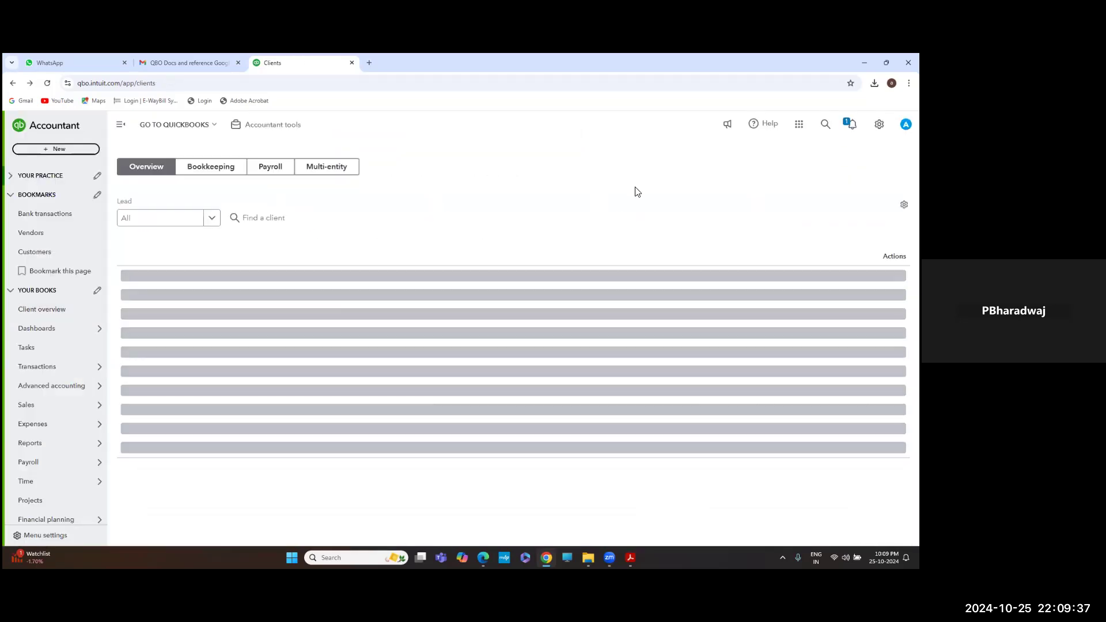
Start a new bank deposit with Tata Group as the payer on the first line
left_click(79, 149)
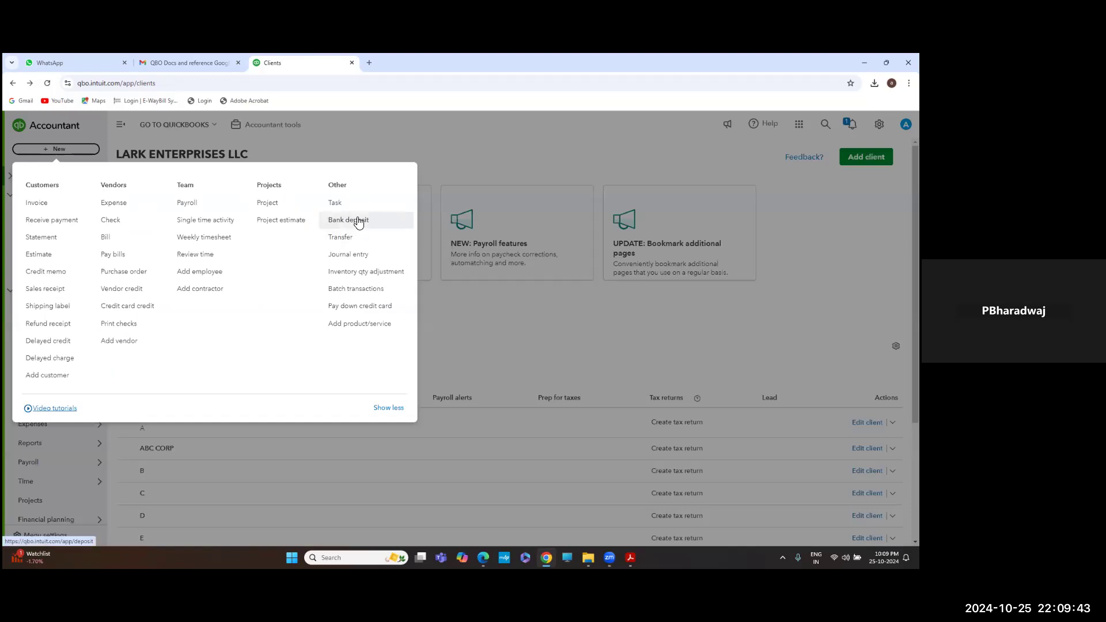
left_click(357, 219)
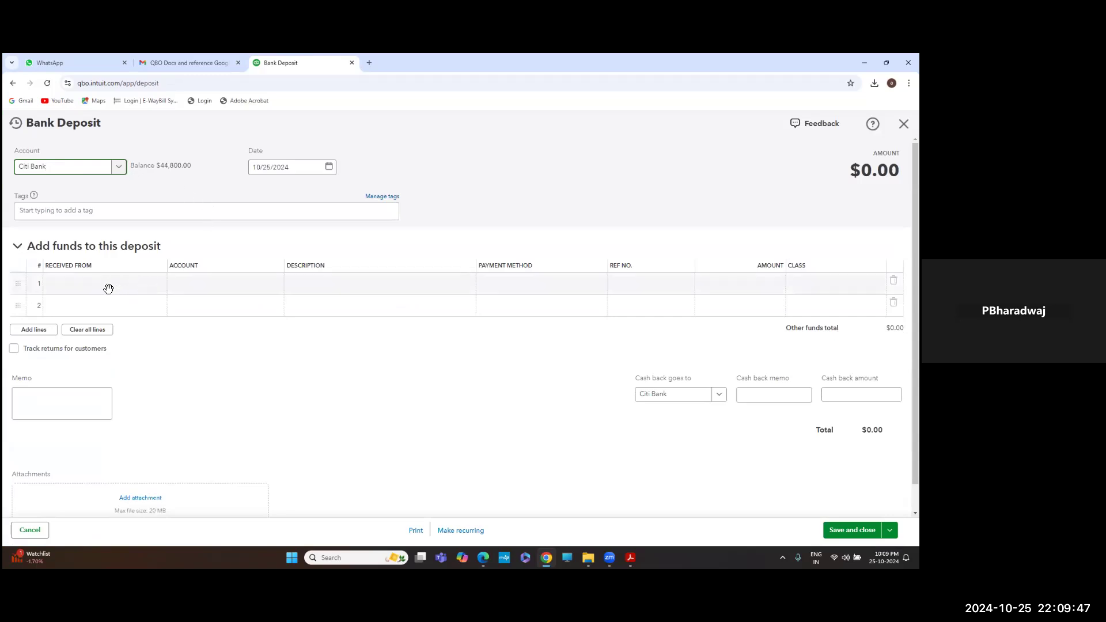
left_click(156, 286)
left_click(160, 288)
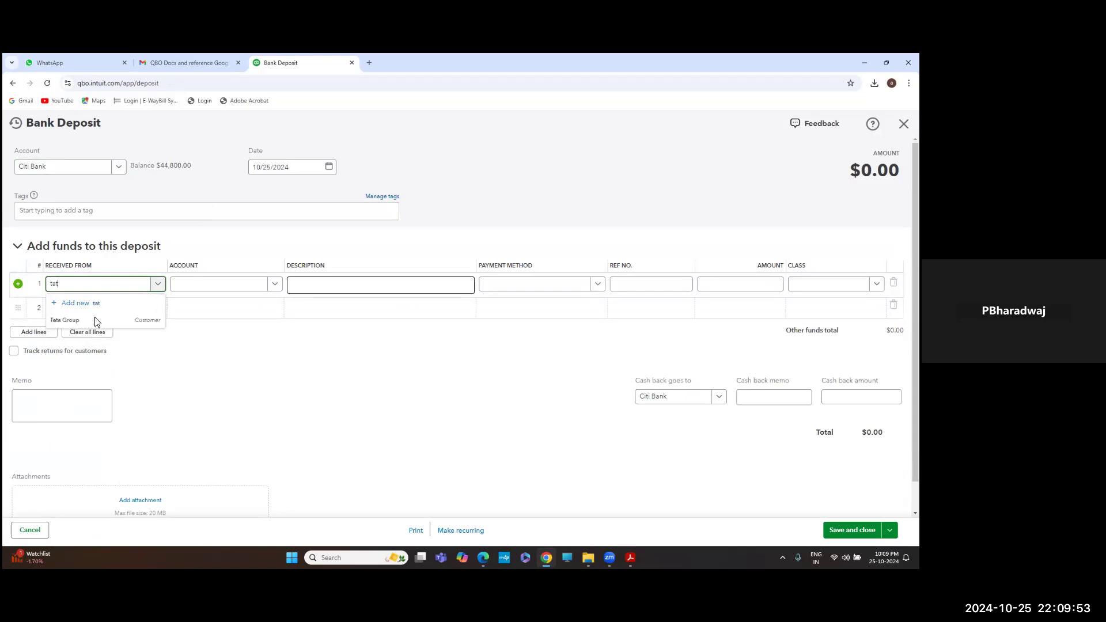
left_click(95, 320)
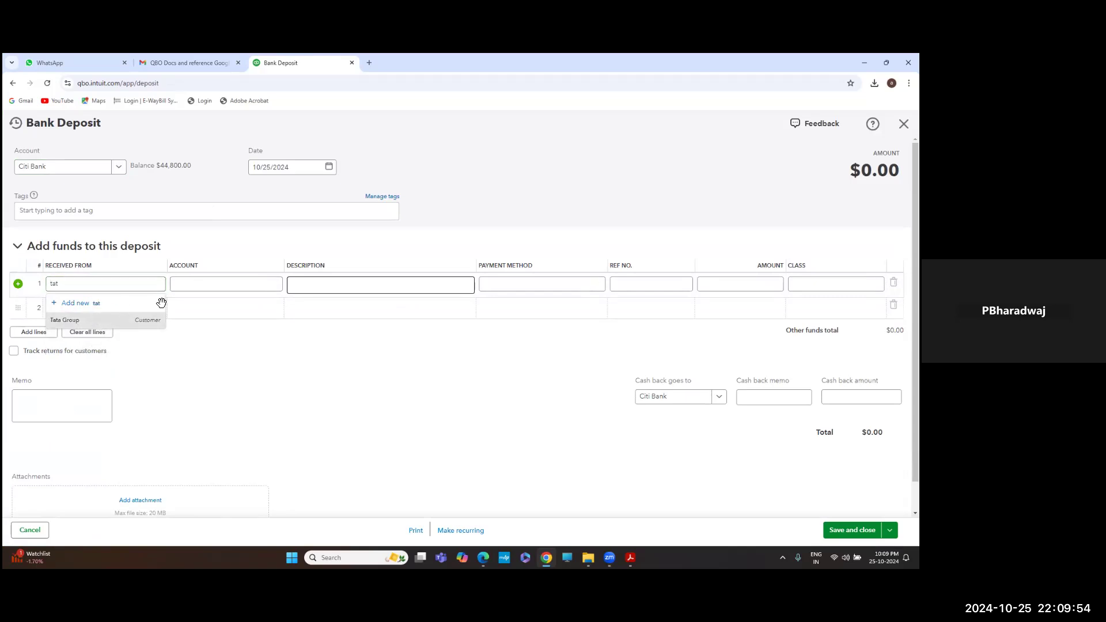
Code the deposit line to the Accounts Receivable - Trade account
left_click(275, 288)
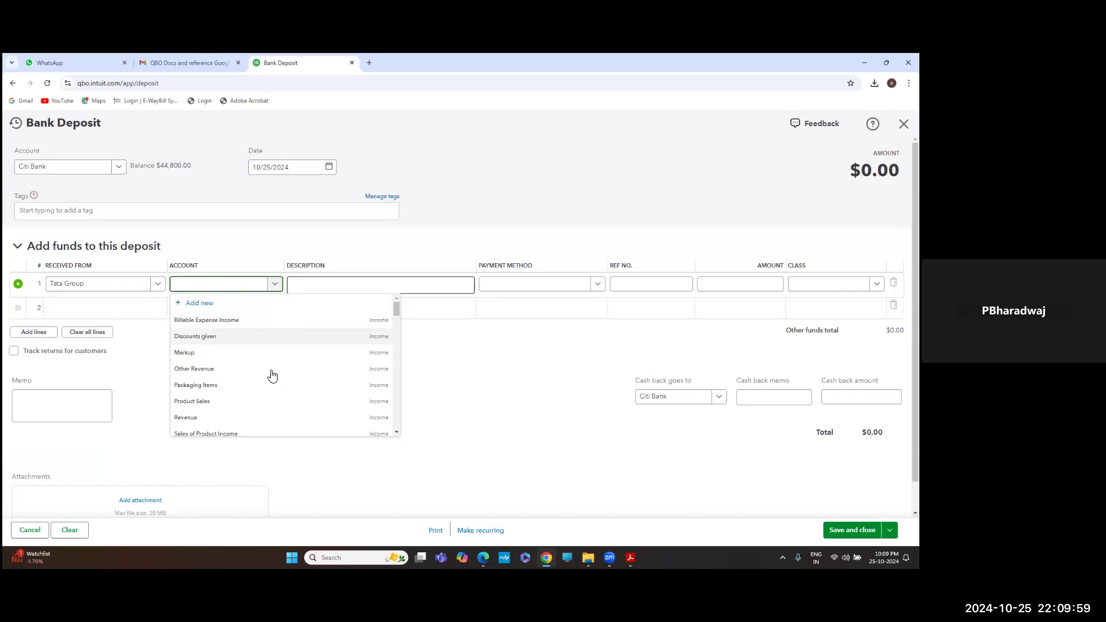
scroll(271, 374, "down", 1)
type("a")
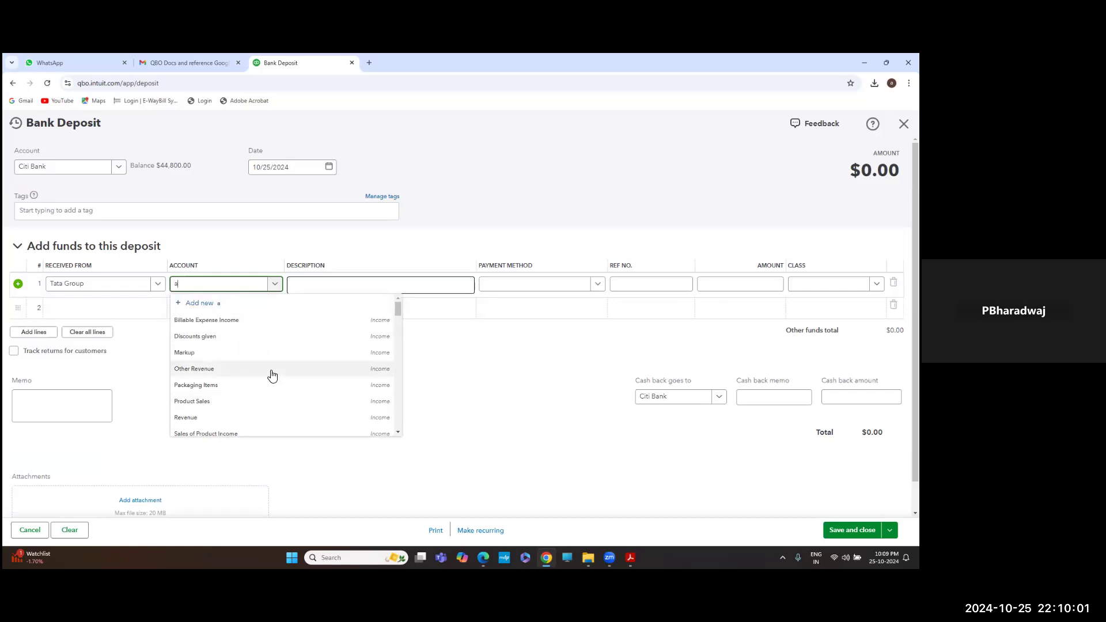
type("dva")
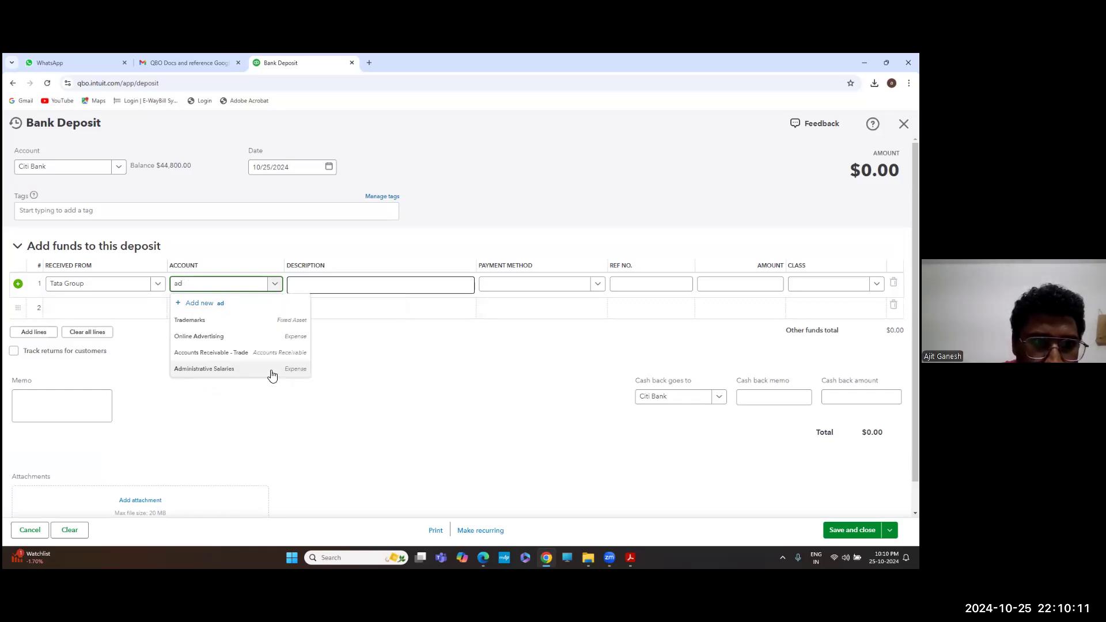
key("BackSpace")
key("BackSpace")
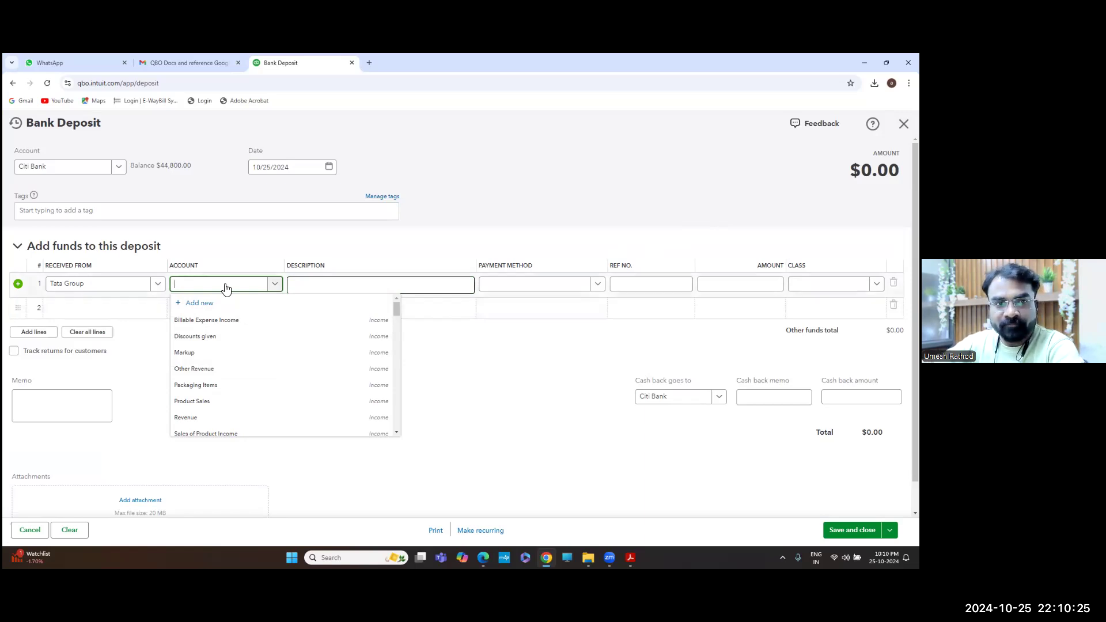
type("acc")
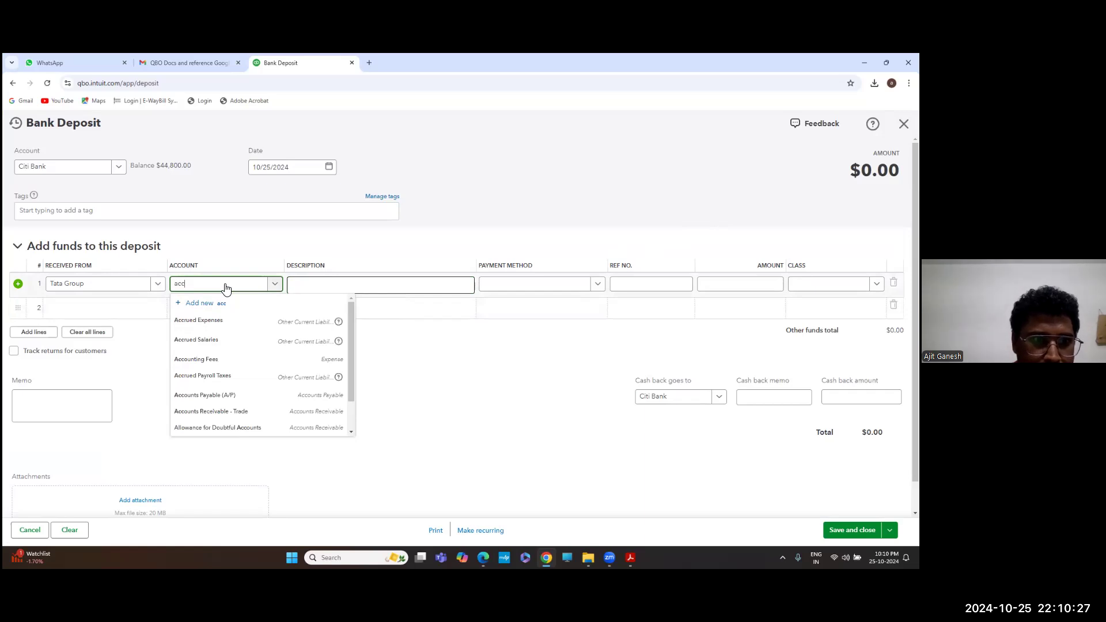
left_click(217, 409)
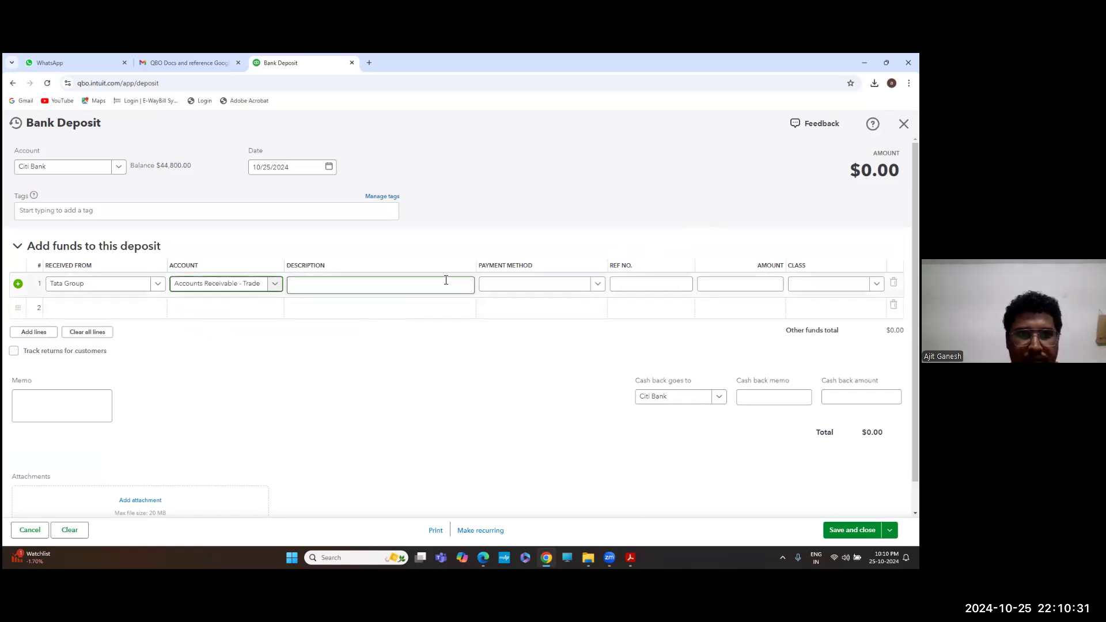
Set the line's payment method to Check, amount to $7,500, and class to Developement
left_click(596, 284)
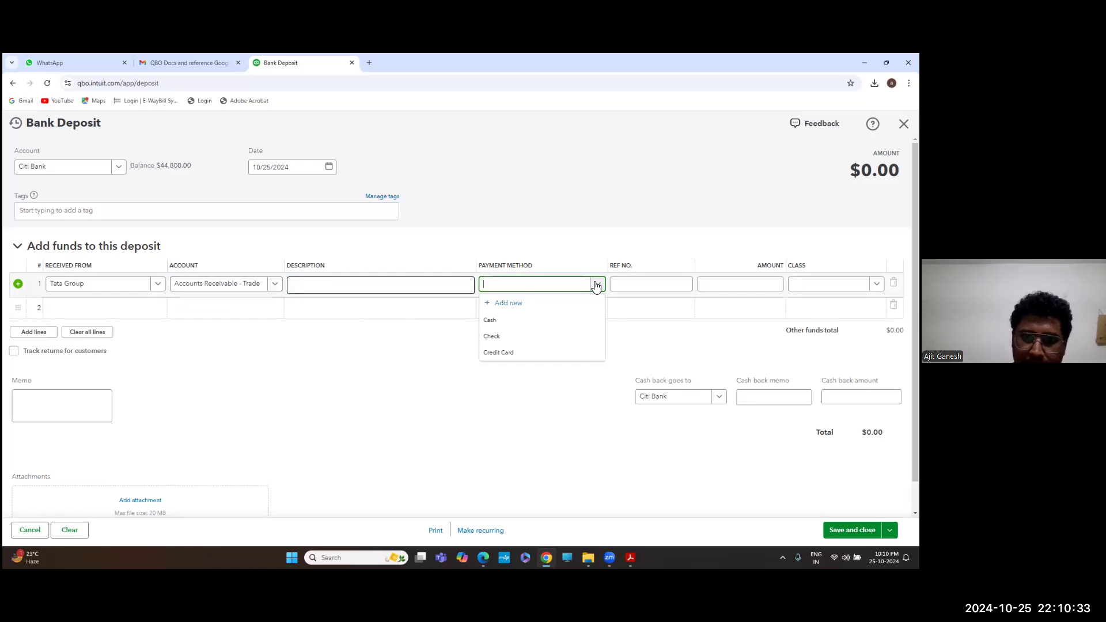
left_click(507, 337)
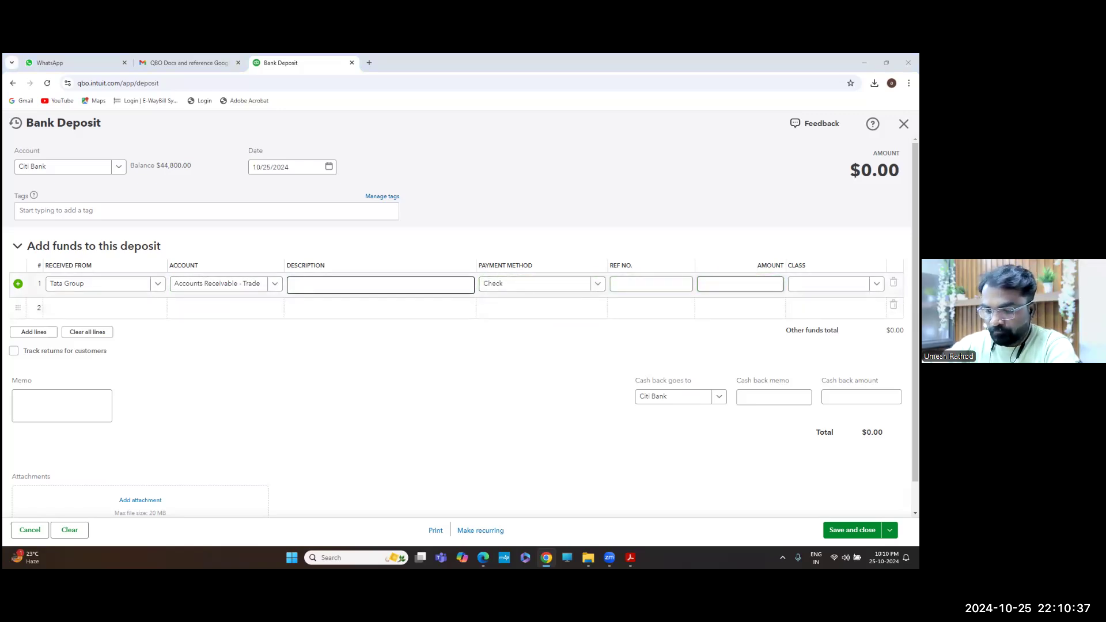
key("alt+Tab")
key("alt+Tab")
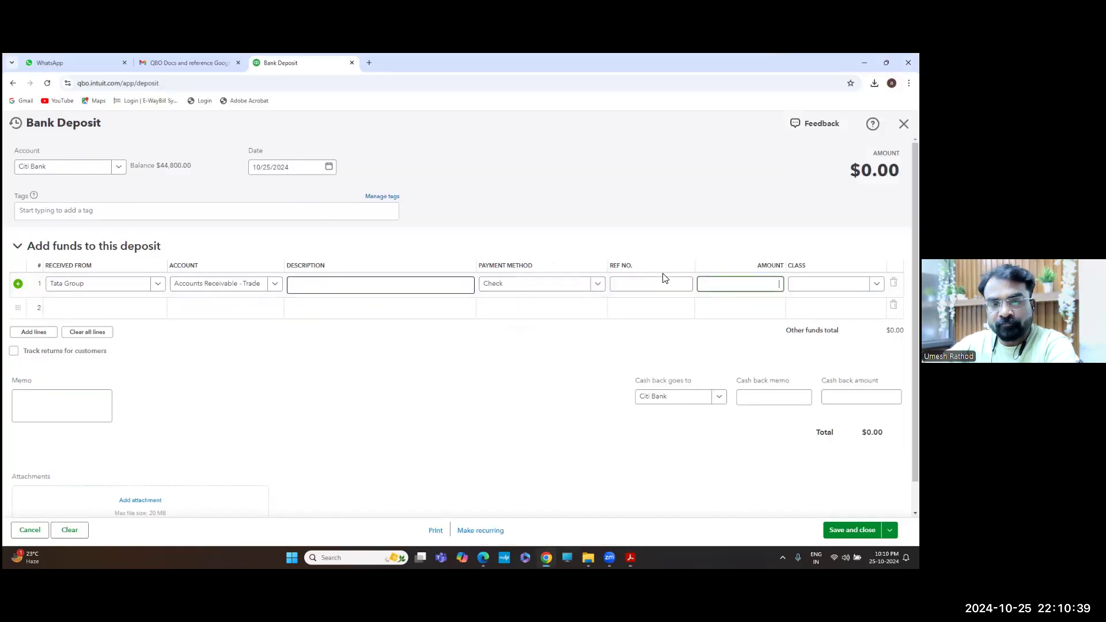
type("7500")
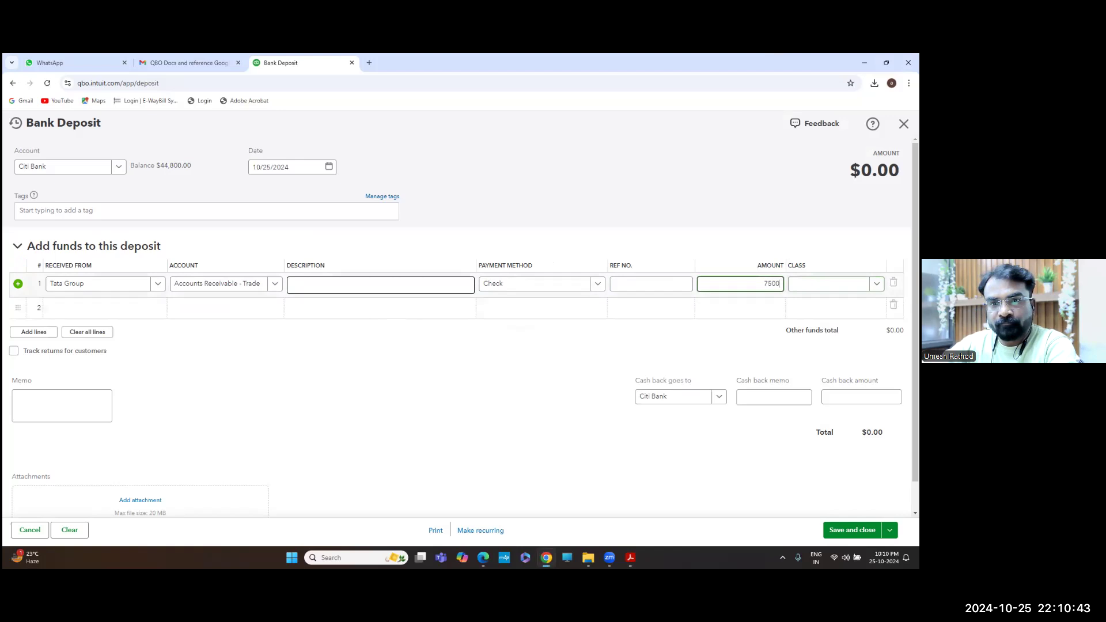
key("Tab")
key("Down")
key("Down")
key("Down")
key("Down")
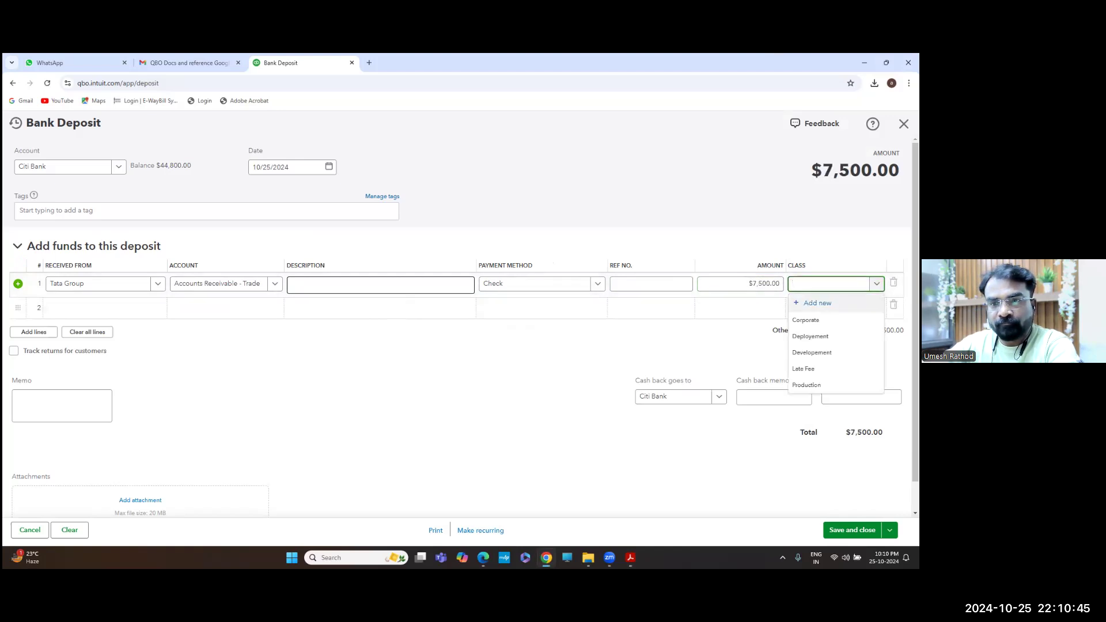
key("Return")
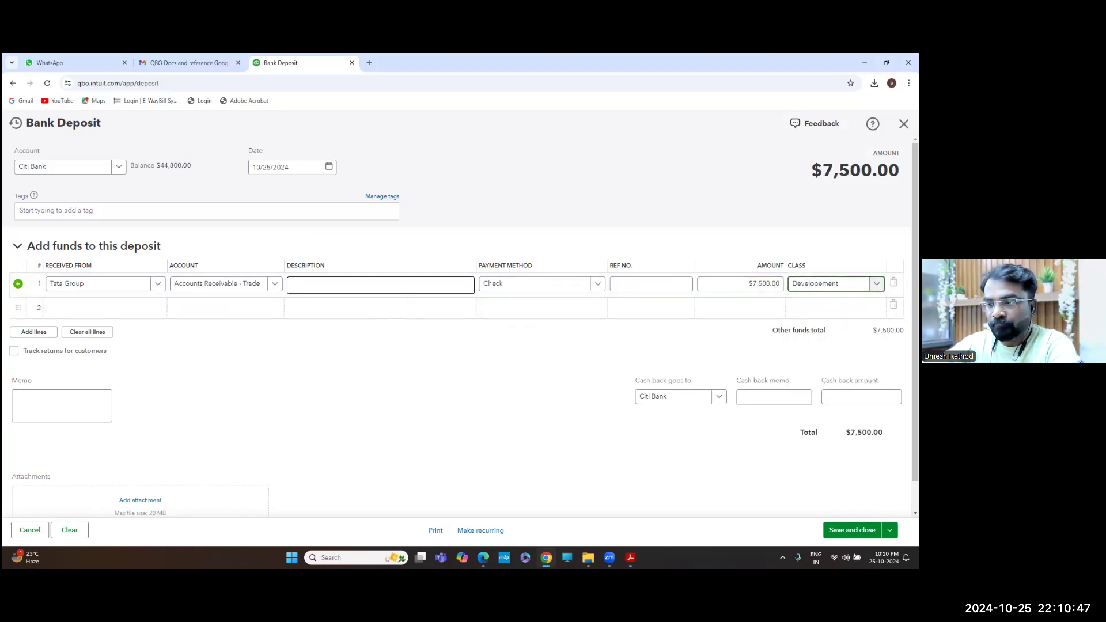
scroll(380, 285, "down", 1)
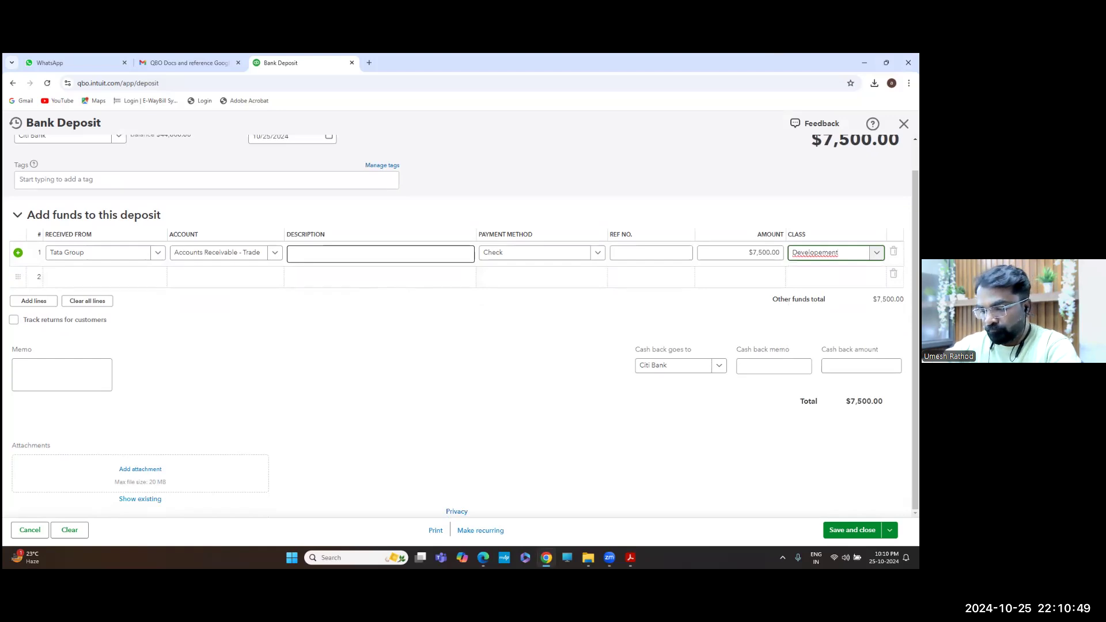
Save the $7,500 deposit, then find and open Tata Group's customer record
left_click(852, 530)
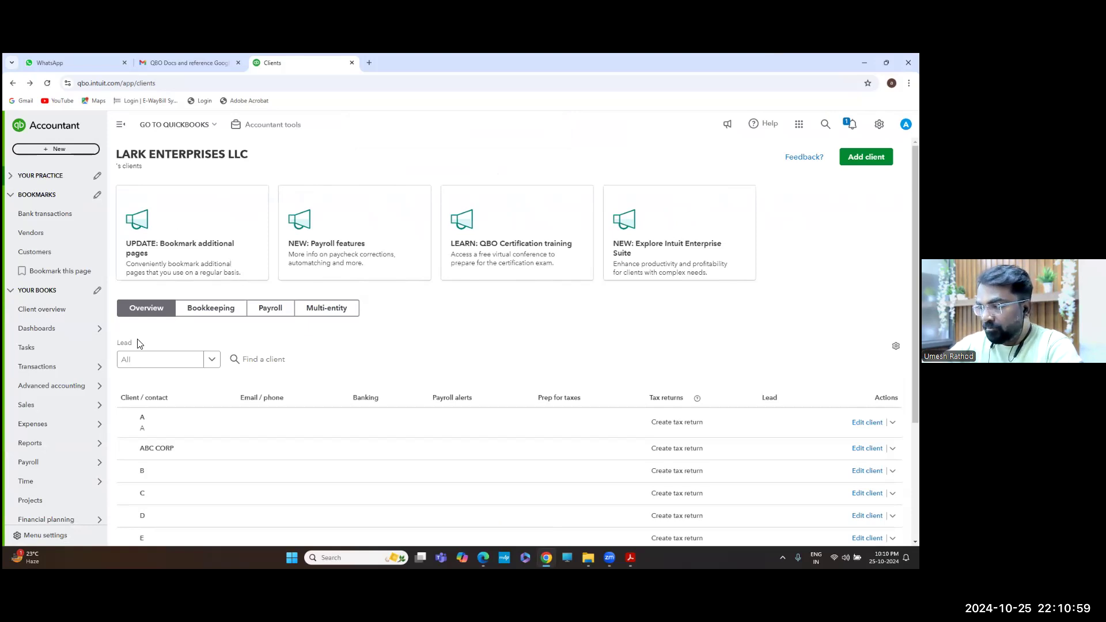
left_click(53, 251)
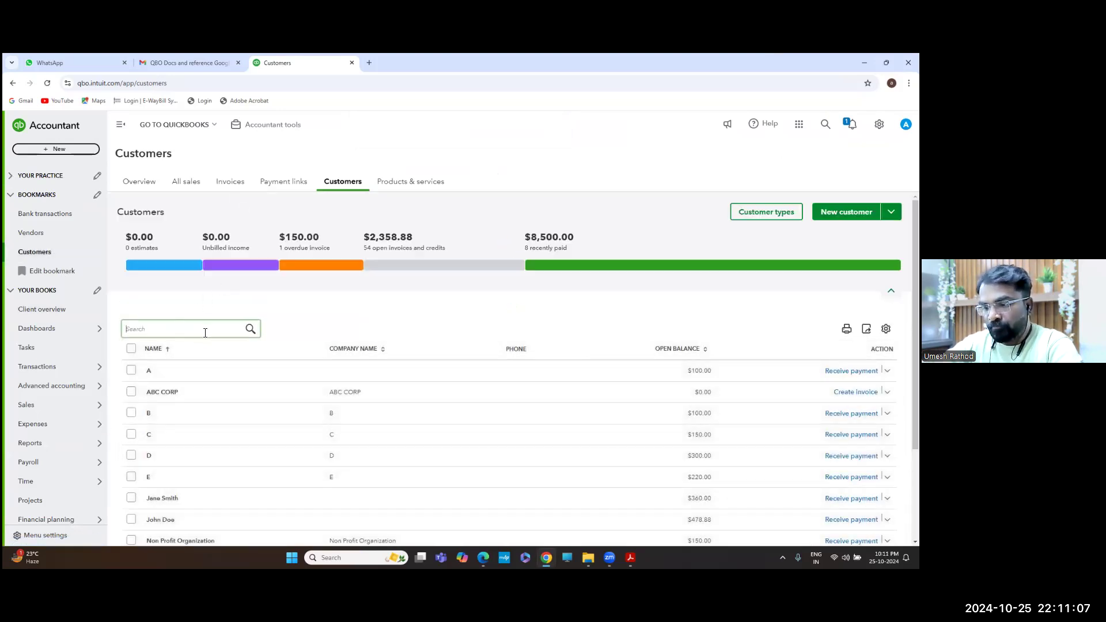
type("tata")
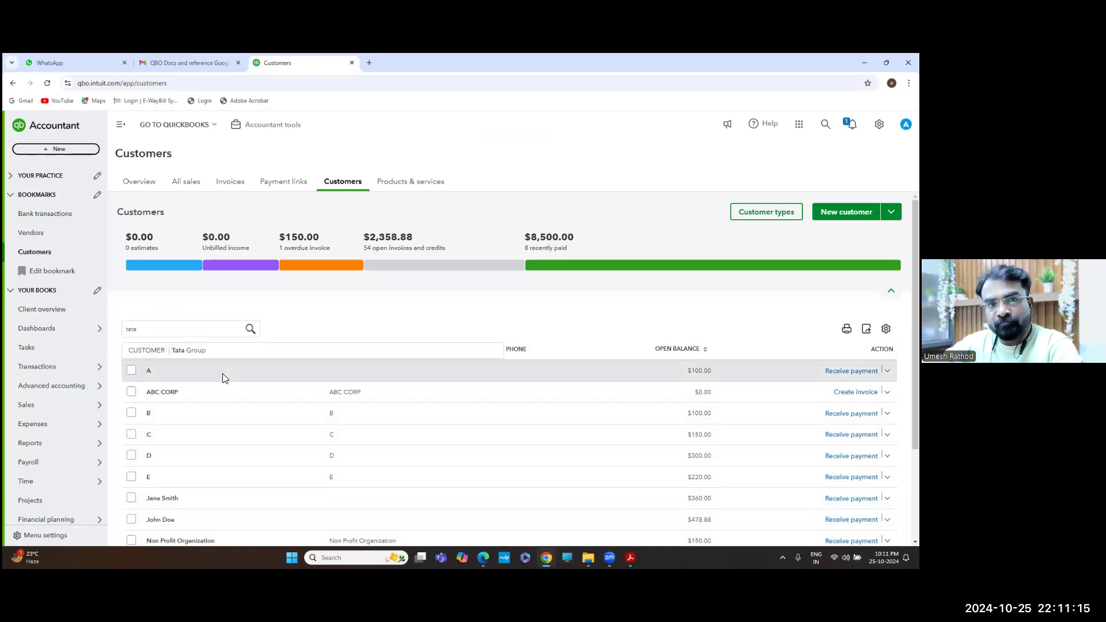
left_click(236, 349)
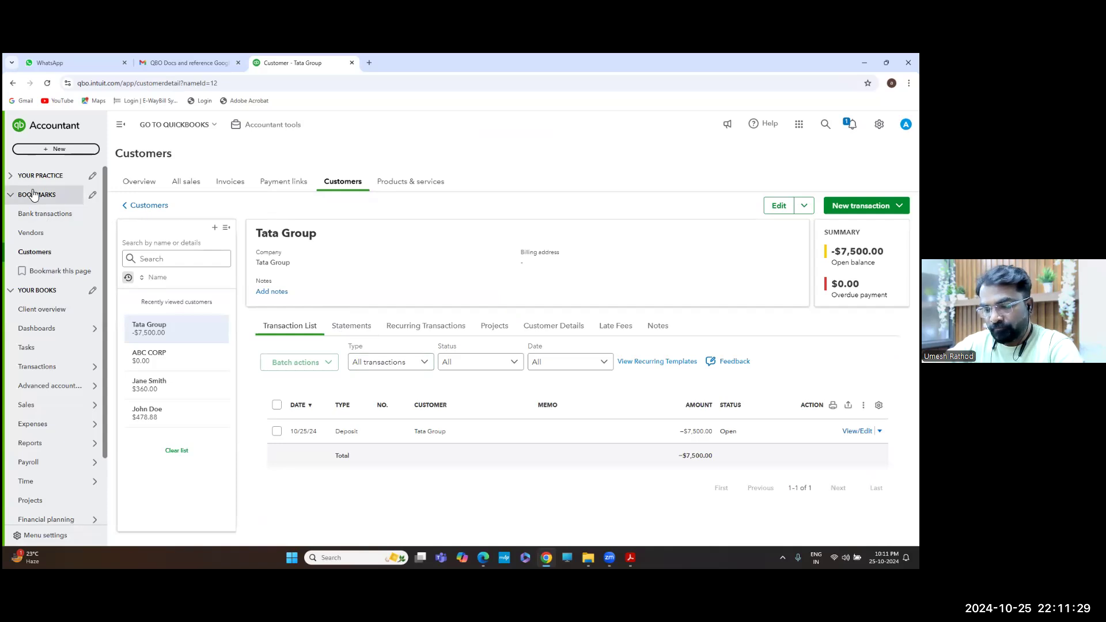
Return to the Journal Entry Questions PDF and scroll to the Advanced Transactions questions
key("alt+Tab")
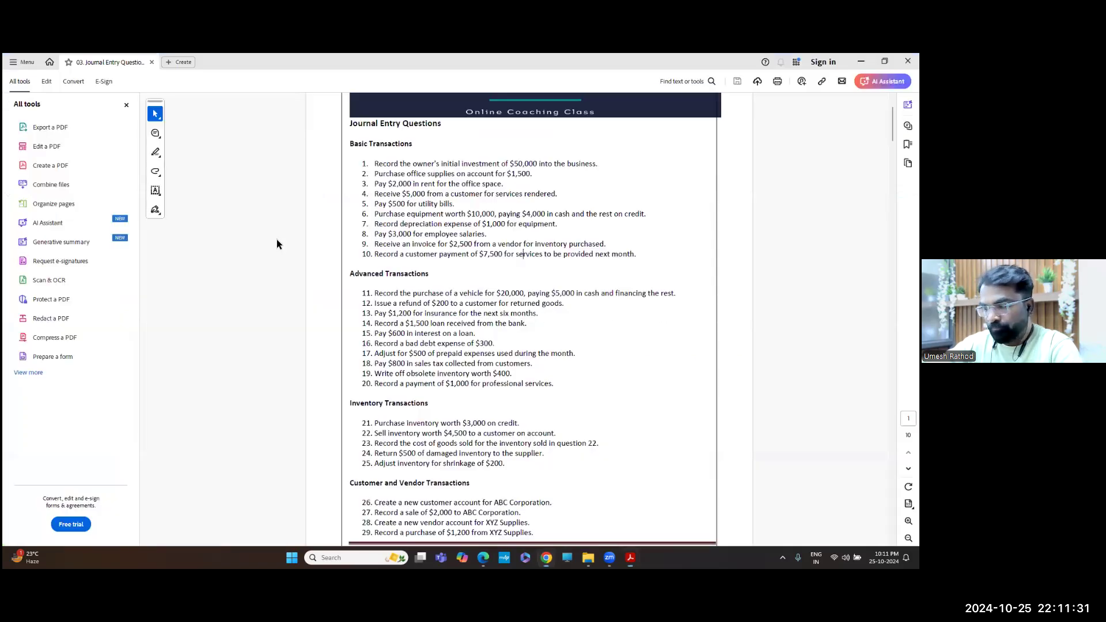
scroll(408, 265, "down", 3)
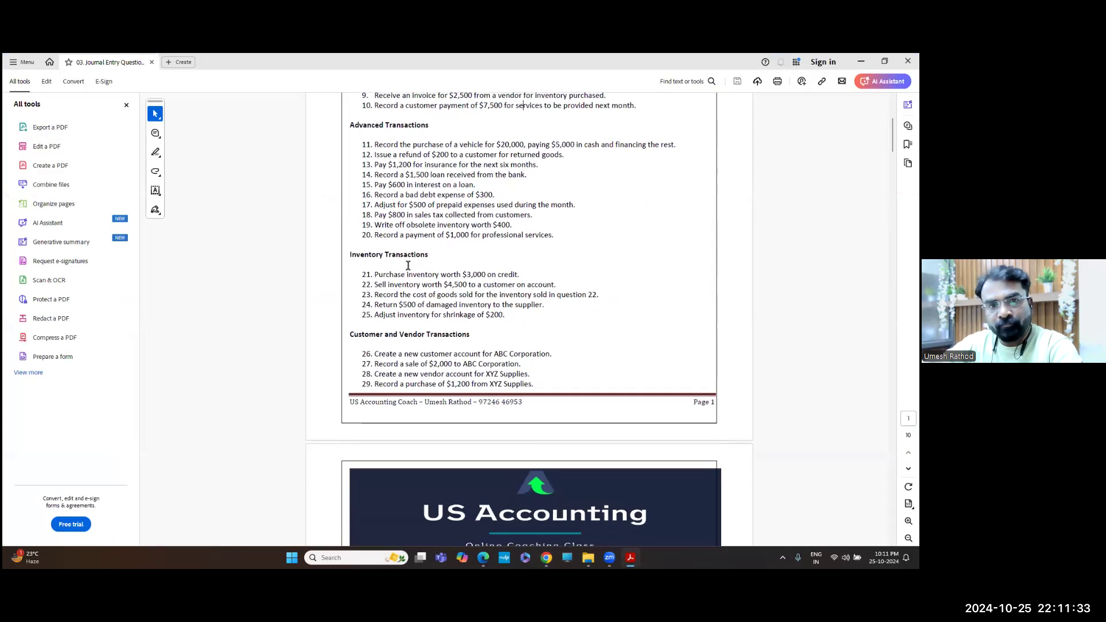
scroll(406, 225, "up", 1)
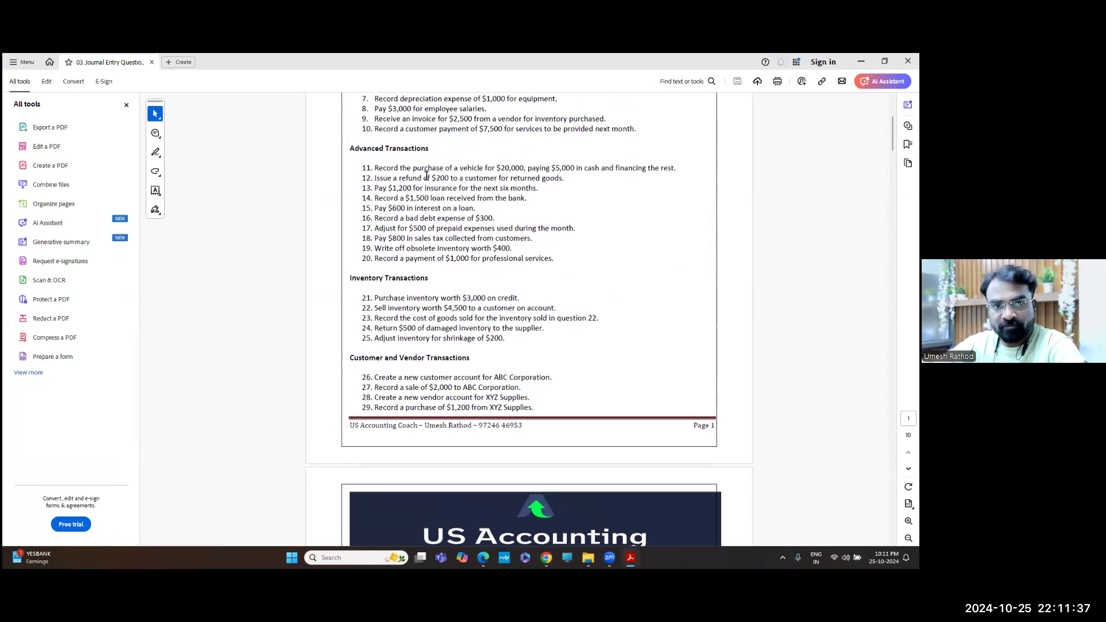
scroll(426, 174, "down", 2)
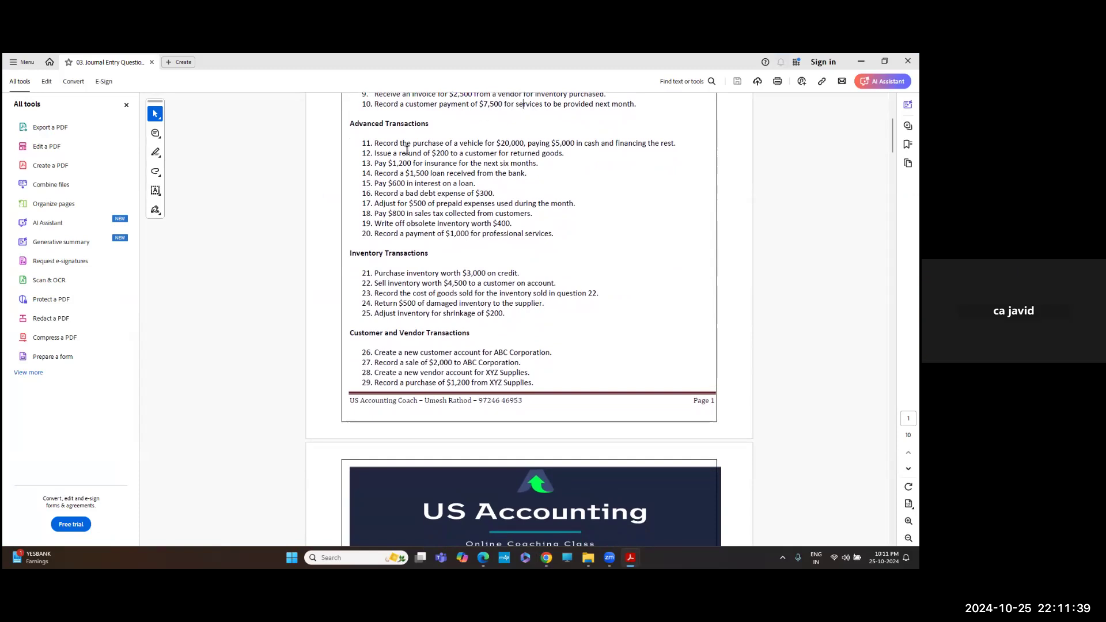
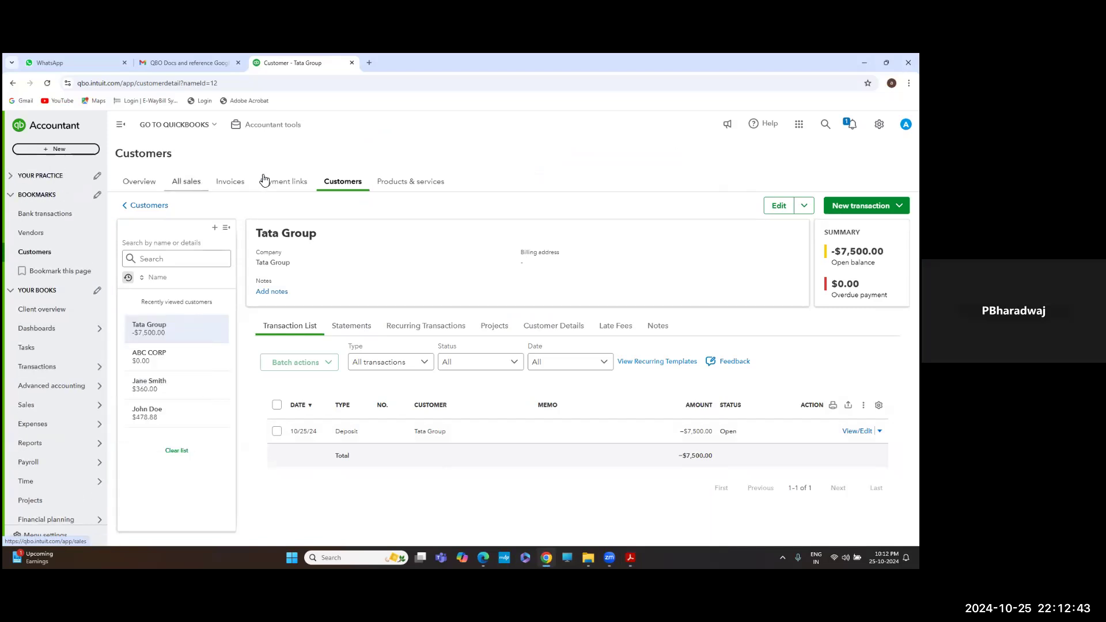
Start a new bill and create SRMT Transport as its new vendor
left_click(61, 150)
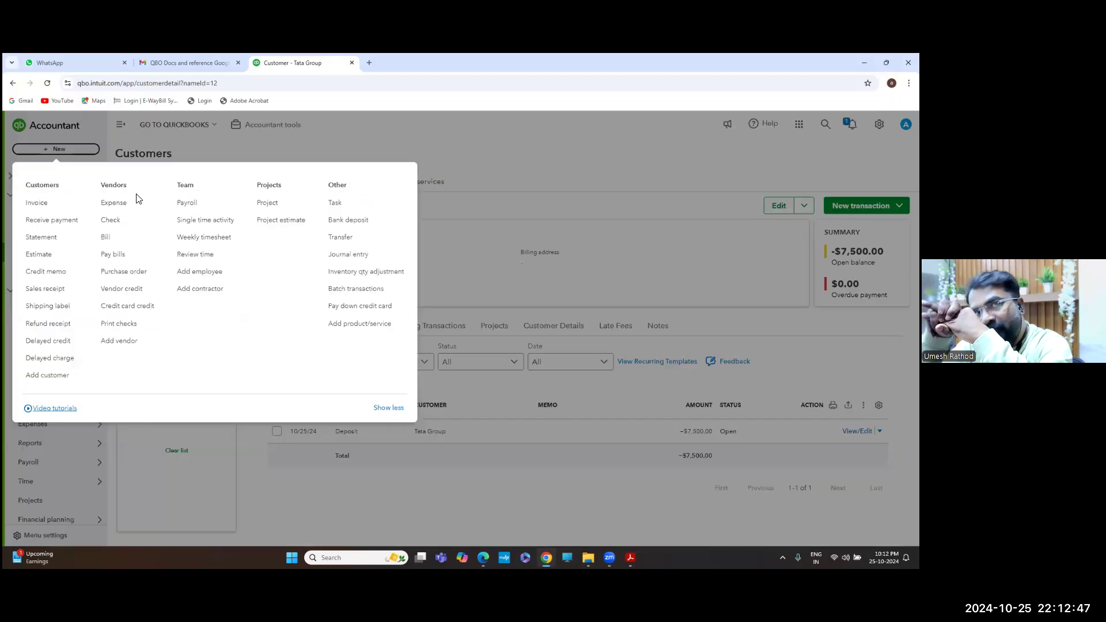
left_click(106, 240)
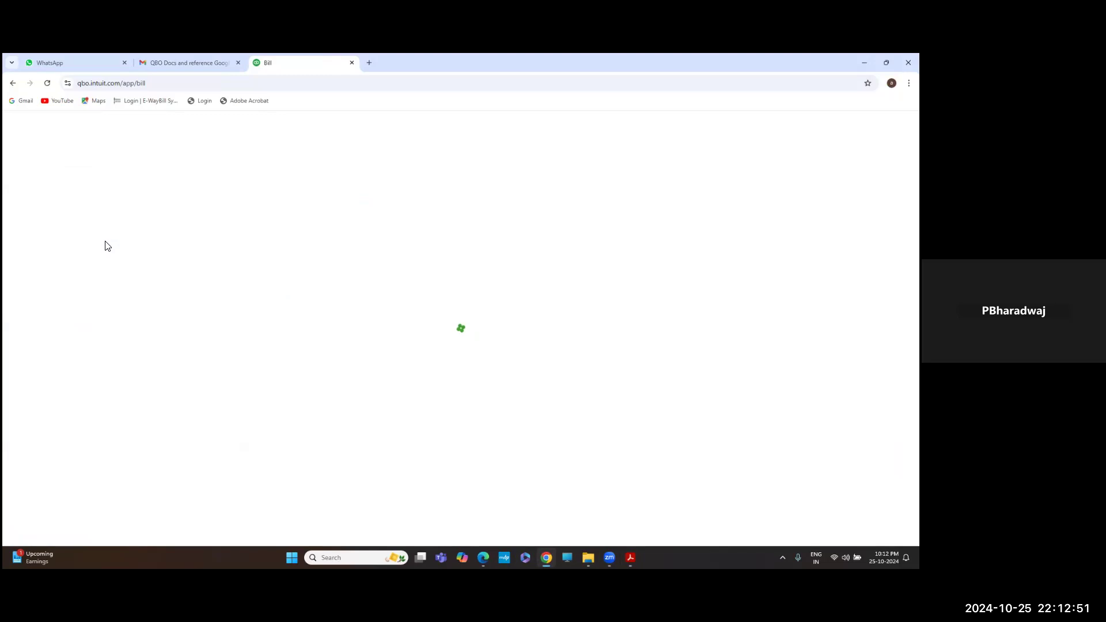
left_click(285, 163)
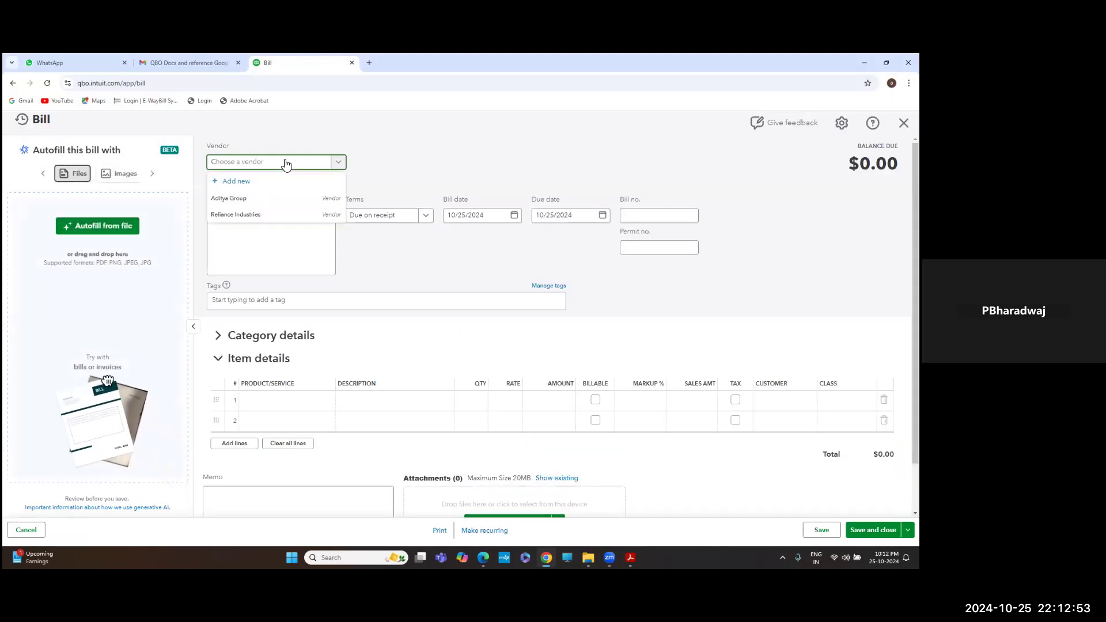
left_click(238, 182)
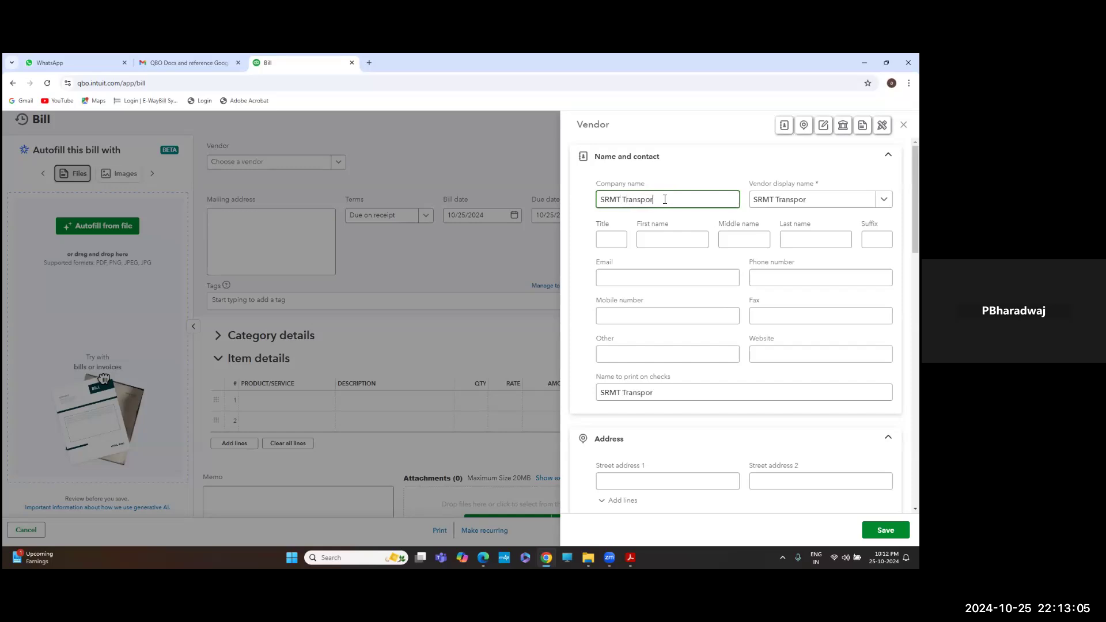
scroll(696, 262, "down", 2)
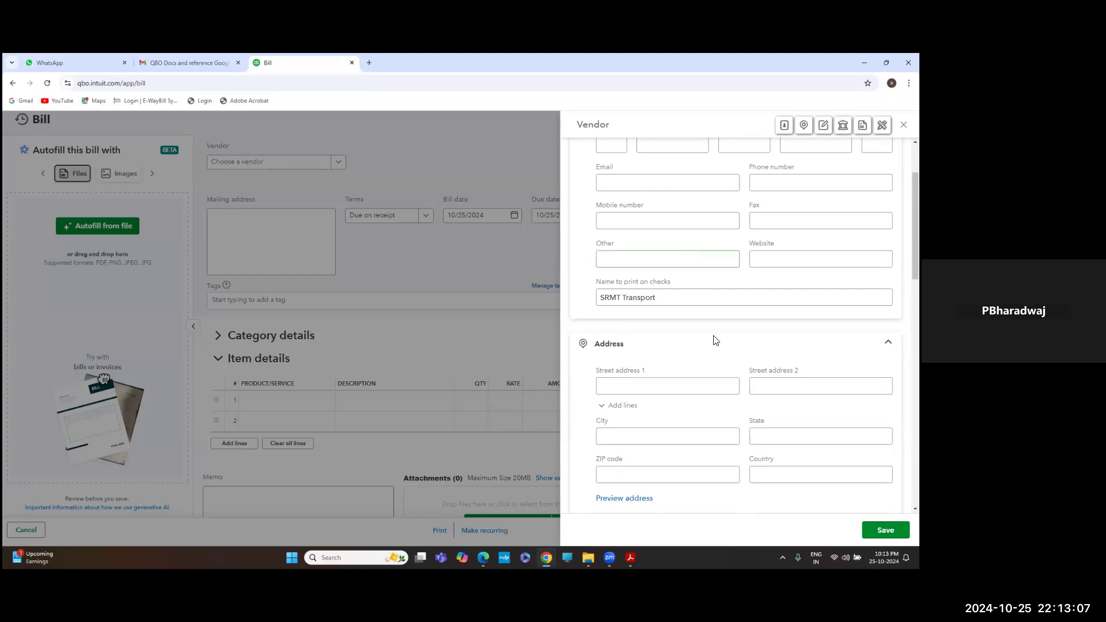
left_click(885, 530)
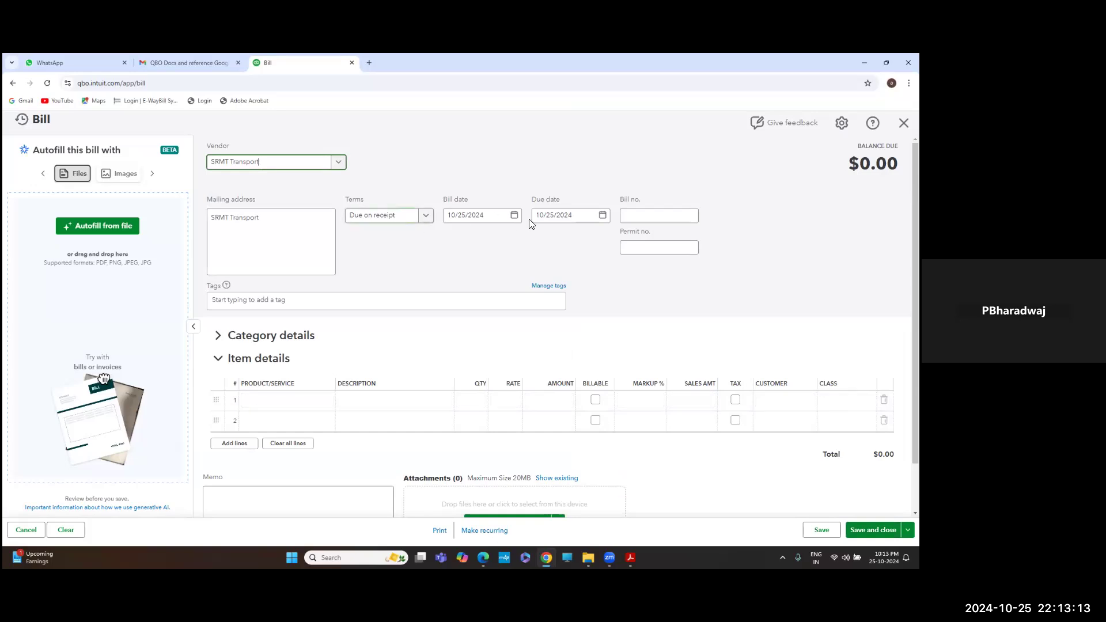
Enter bill number veh123 and look through the Item details product list
left_click(643, 218)
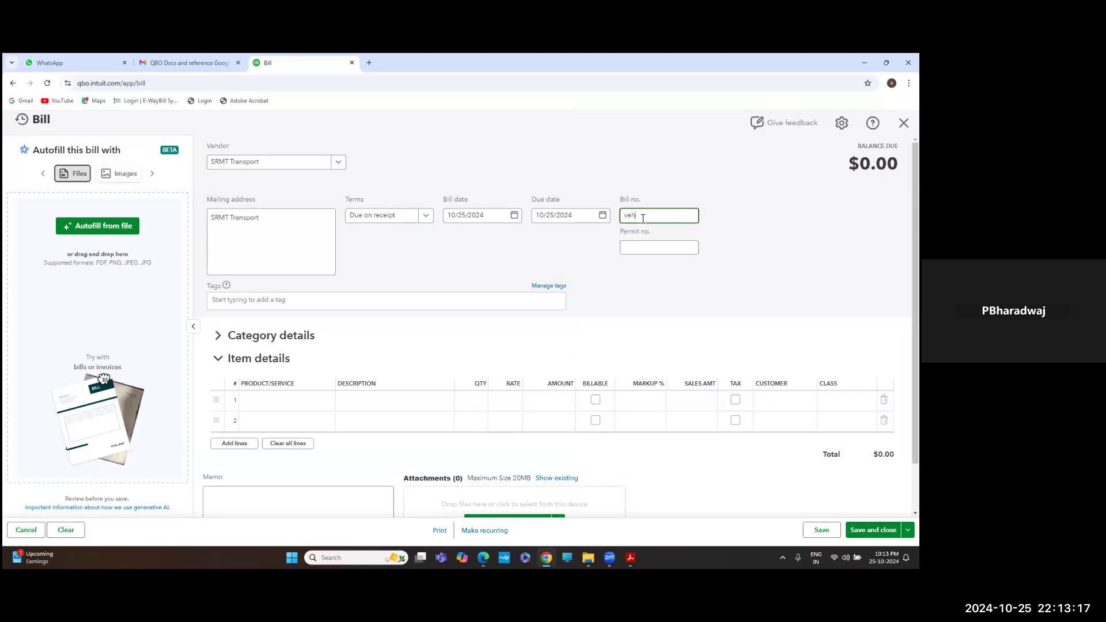
scroll(616, 258, "down", 1)
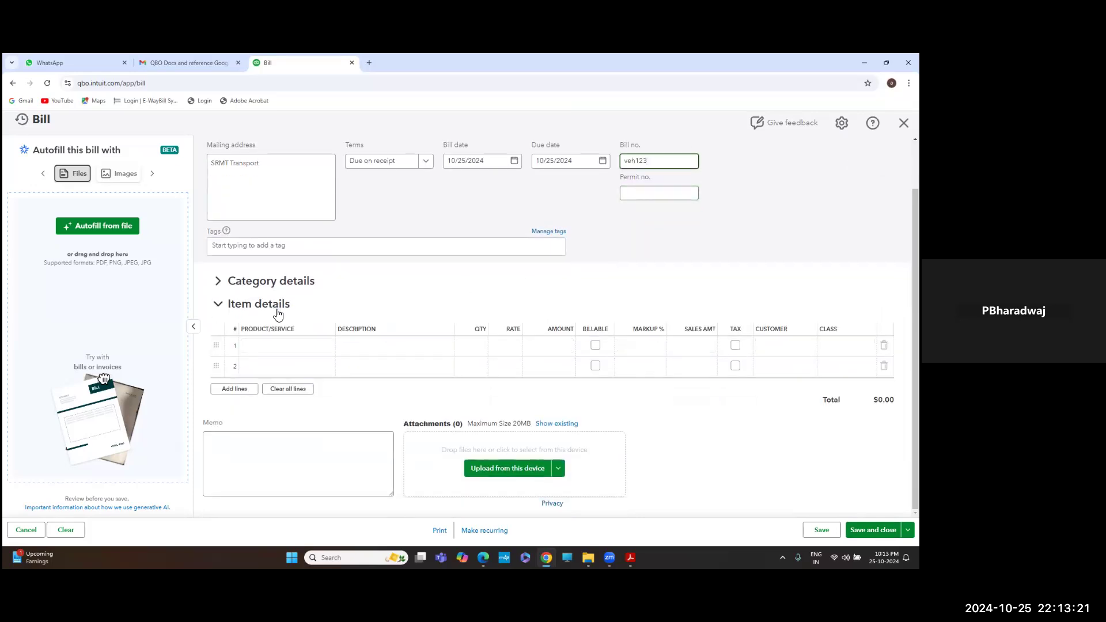
left_click(284, 345)
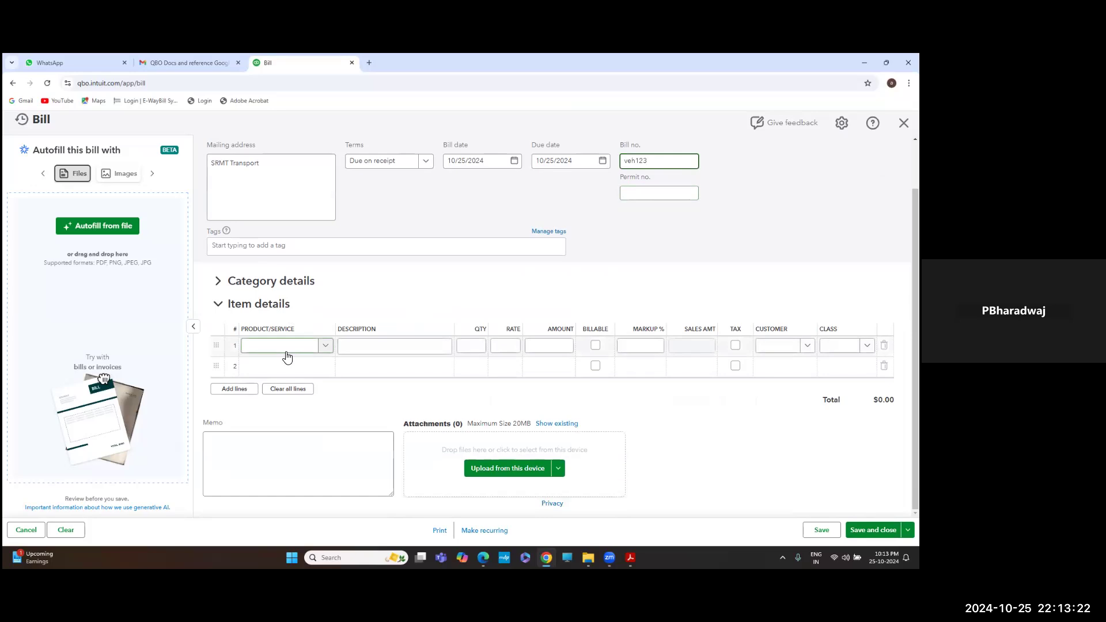
left_click(327, 346)
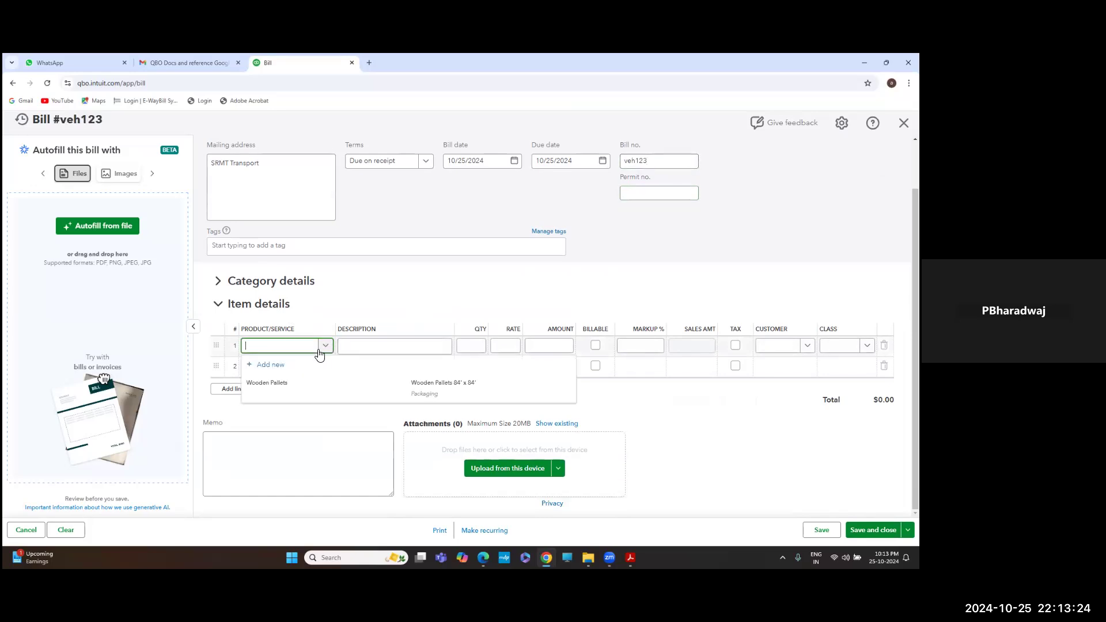
left_click(278, 349)
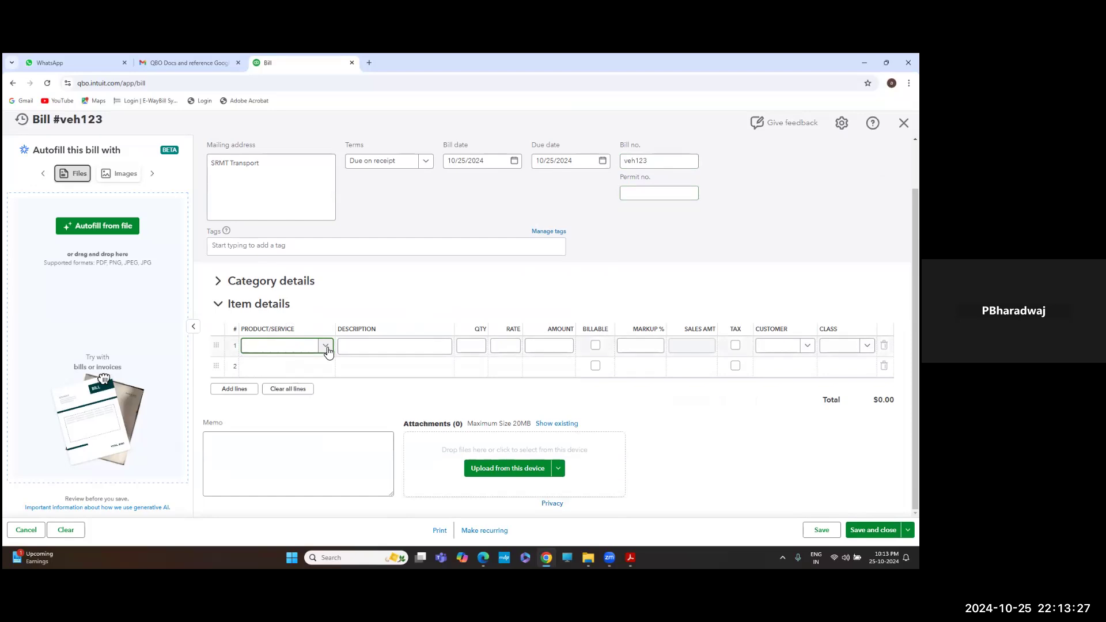
left_click(327, 346)
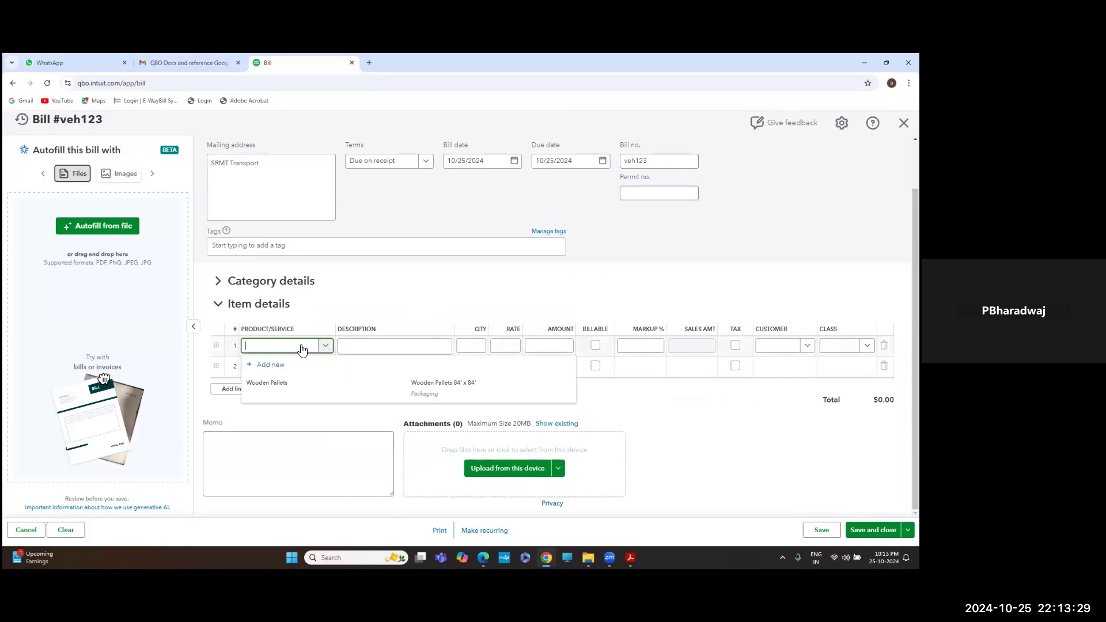
left_click(294, 283)
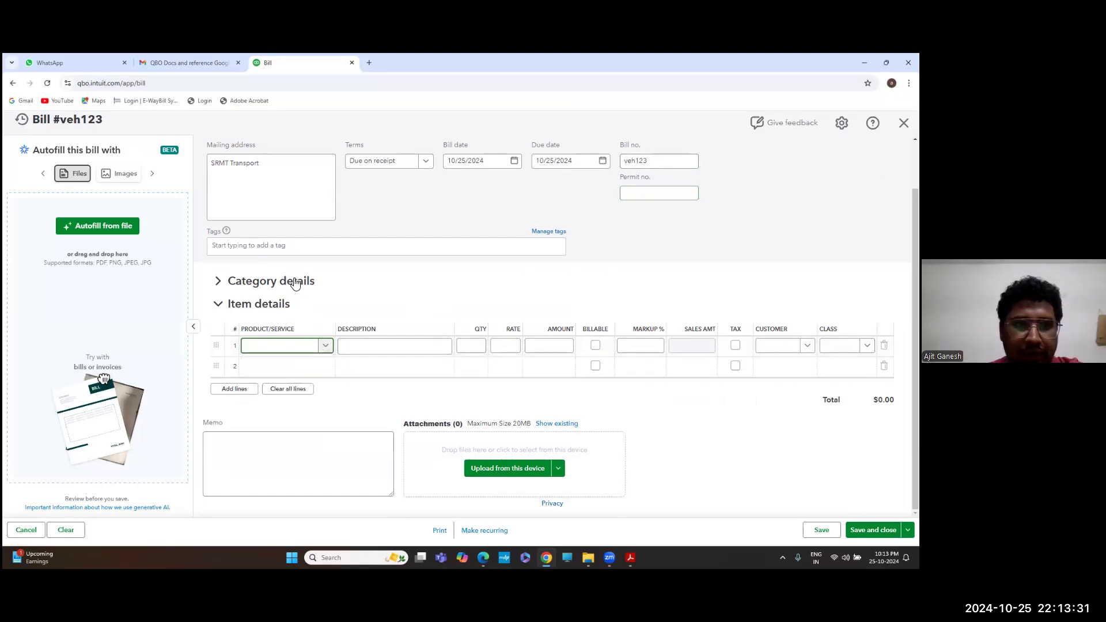
key("alt+Tab")
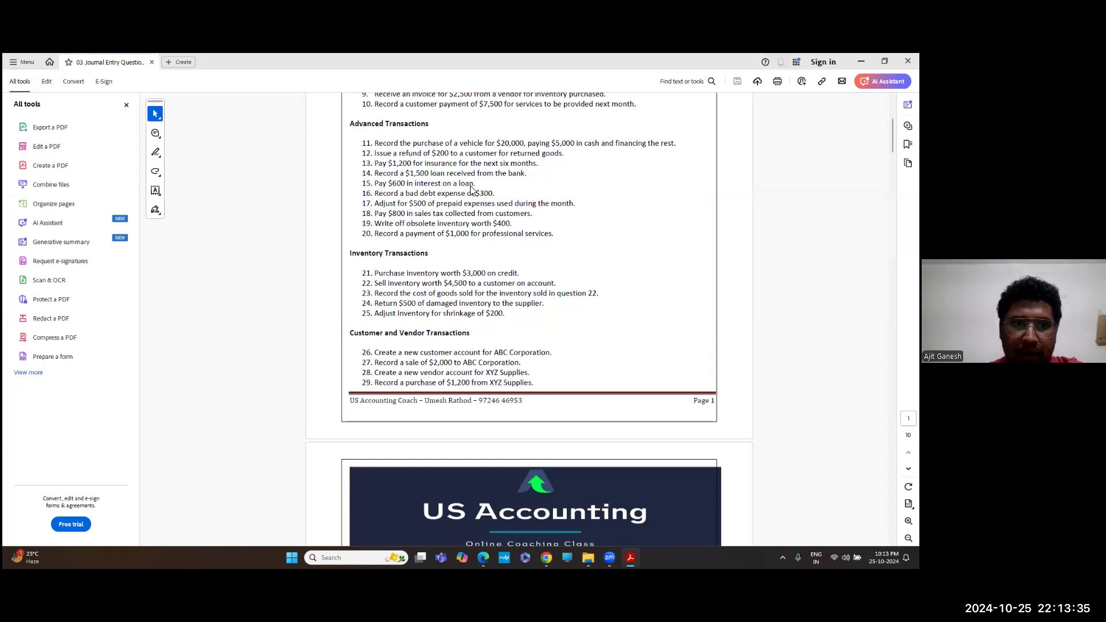
key("alt+Tab")
Expand Category details and search line 1's category for 'fixe'
left_click(287, 282)
left_click(286, 326)
left_click(311, 326)
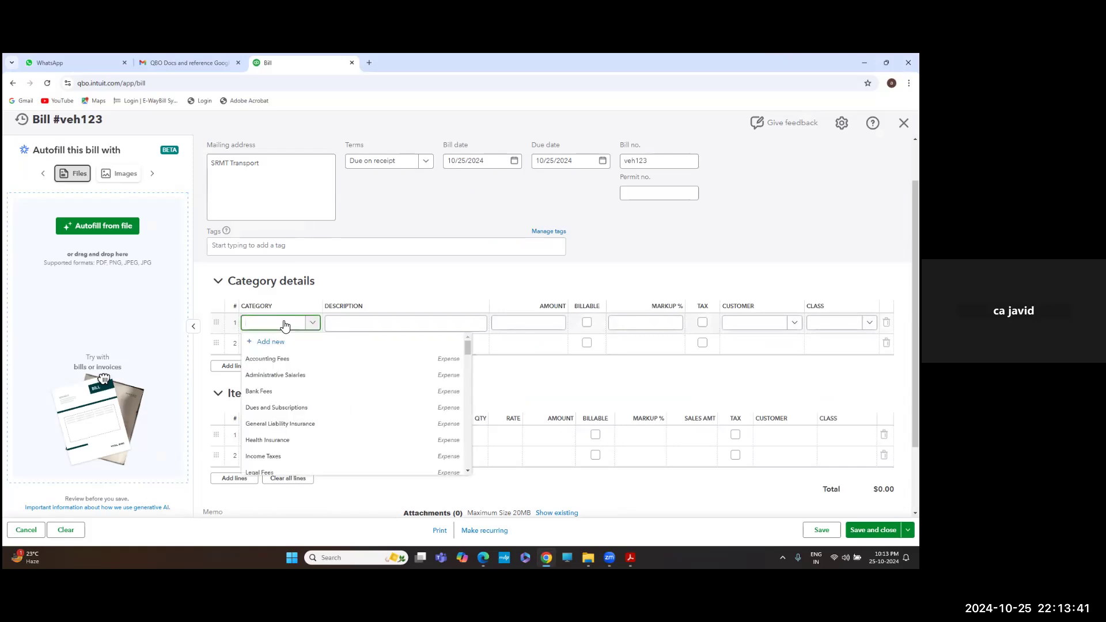
type("fixe")
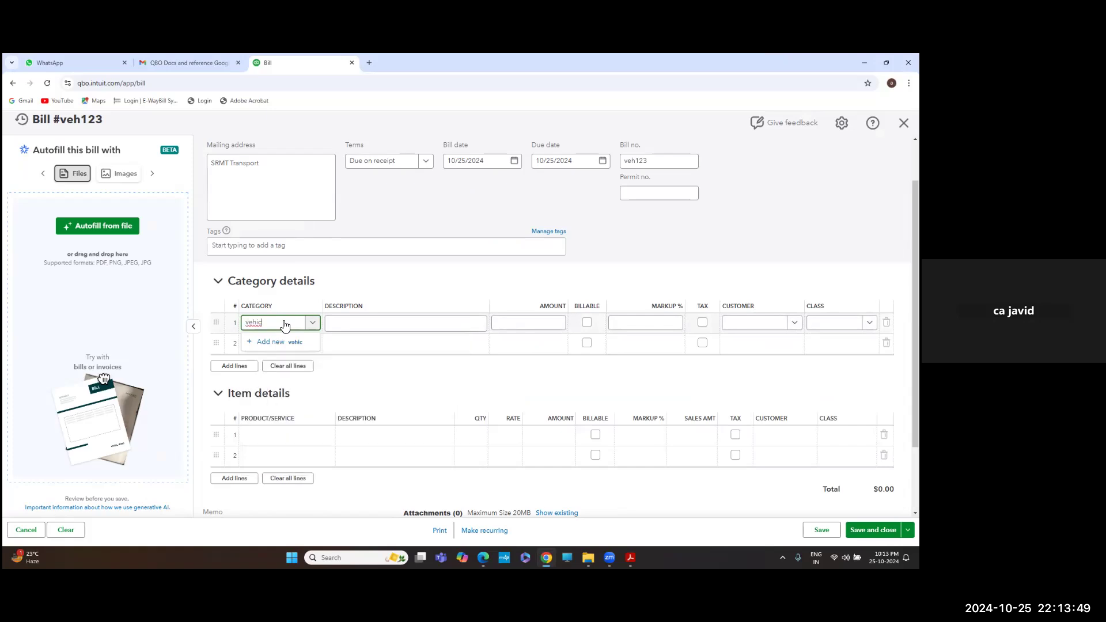
key("BackSpace")
key("BackSpace")
key("BackSpace")
key("BackSpace")
key("BackSpace")
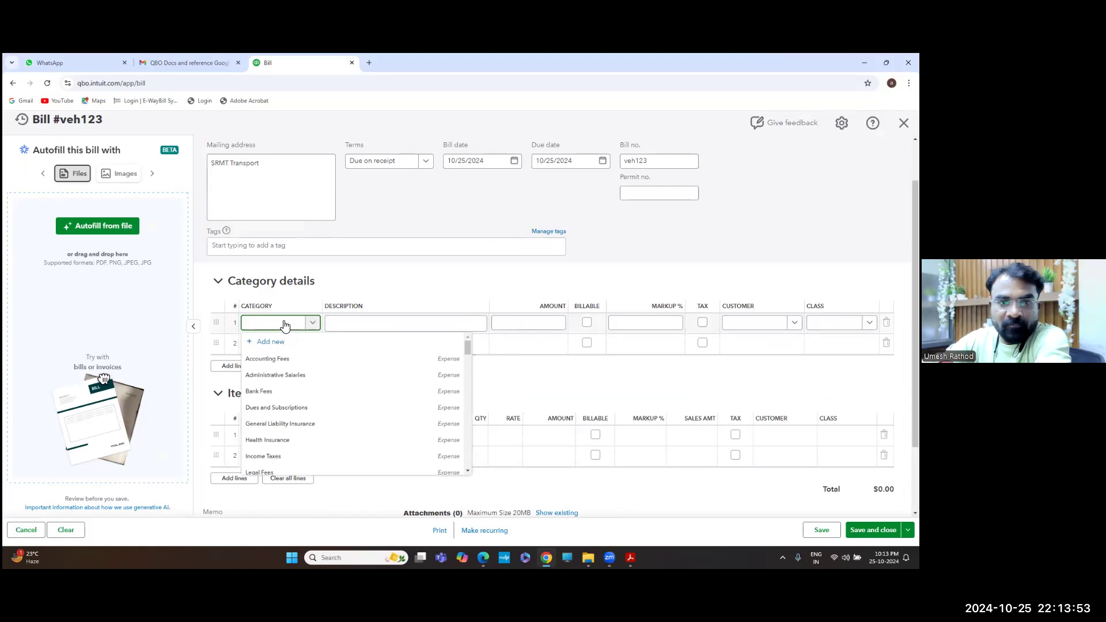
Add a new category account with account type Fixed Assets and clear its default name
left_click(274, 341)
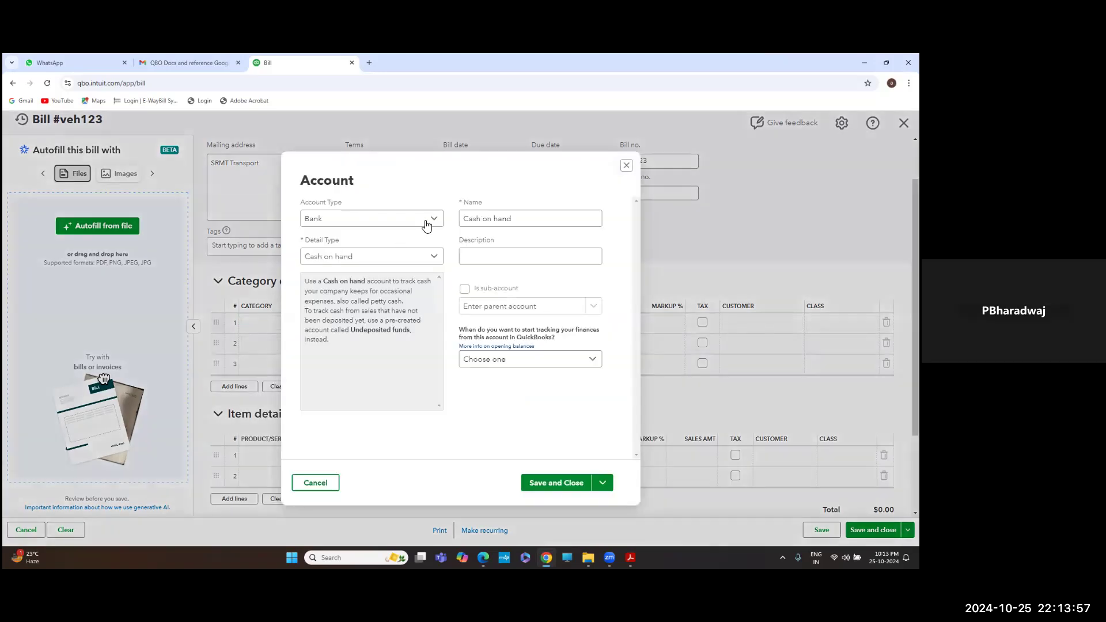
left_click(434, 223)
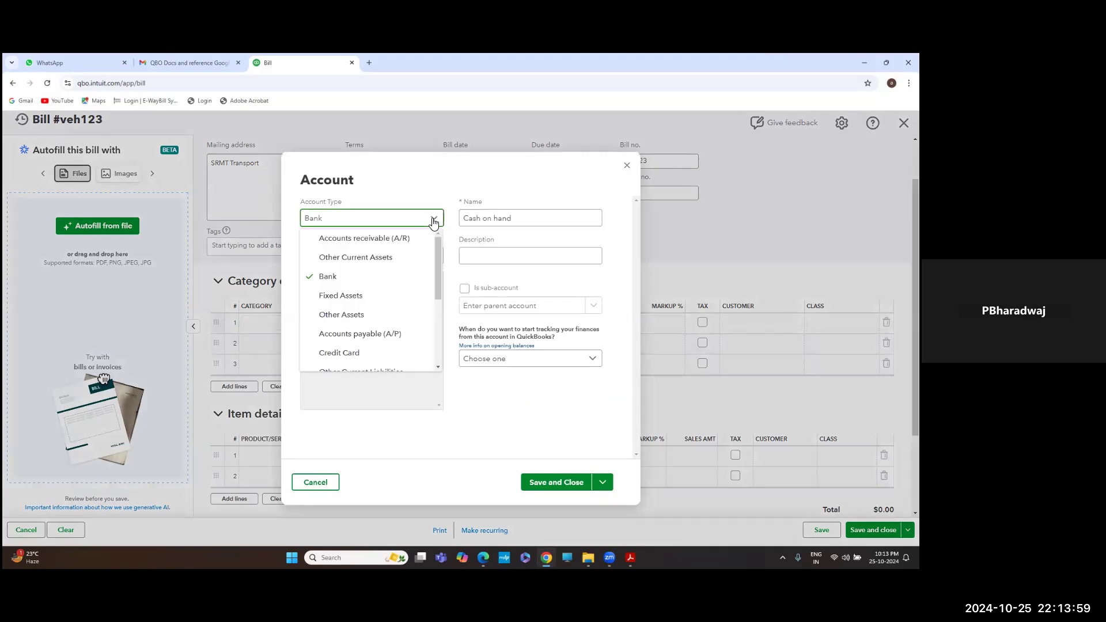
left_click(362, 296)
left_click(516, 215)
key("BackSpace")
key("BackSpace")
key("BackSpace")
key("BackSpace")
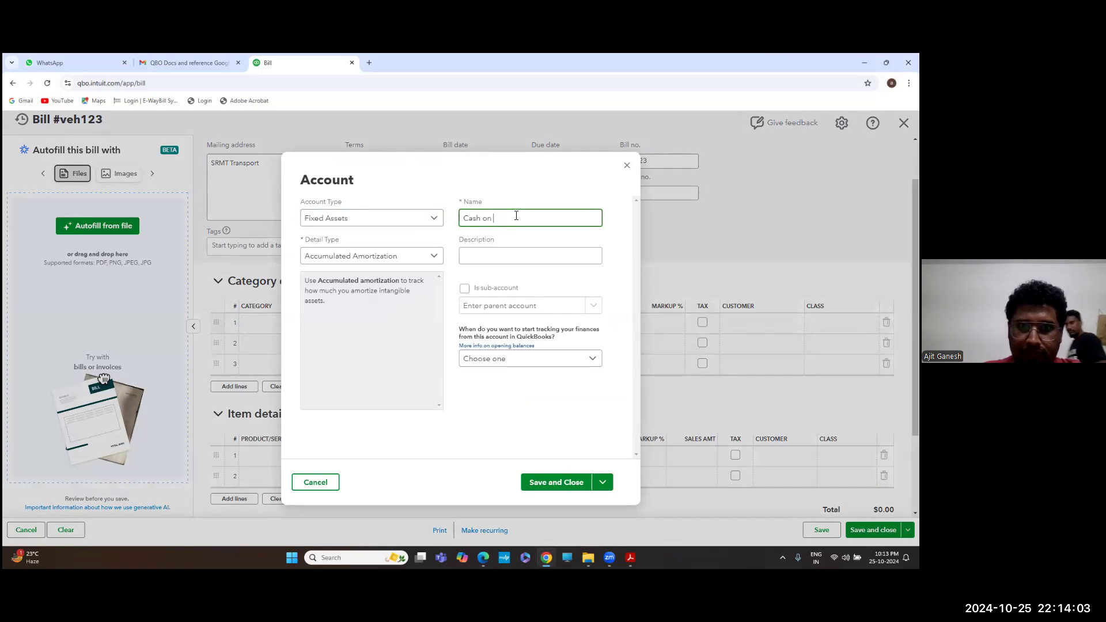
key("BackSpace")
key("BackSpace")
key("BackSpace")
key("BackSpace")
key("BackSpace")
key("BackSpace")
key("BackSpace")
key("BackSpace")
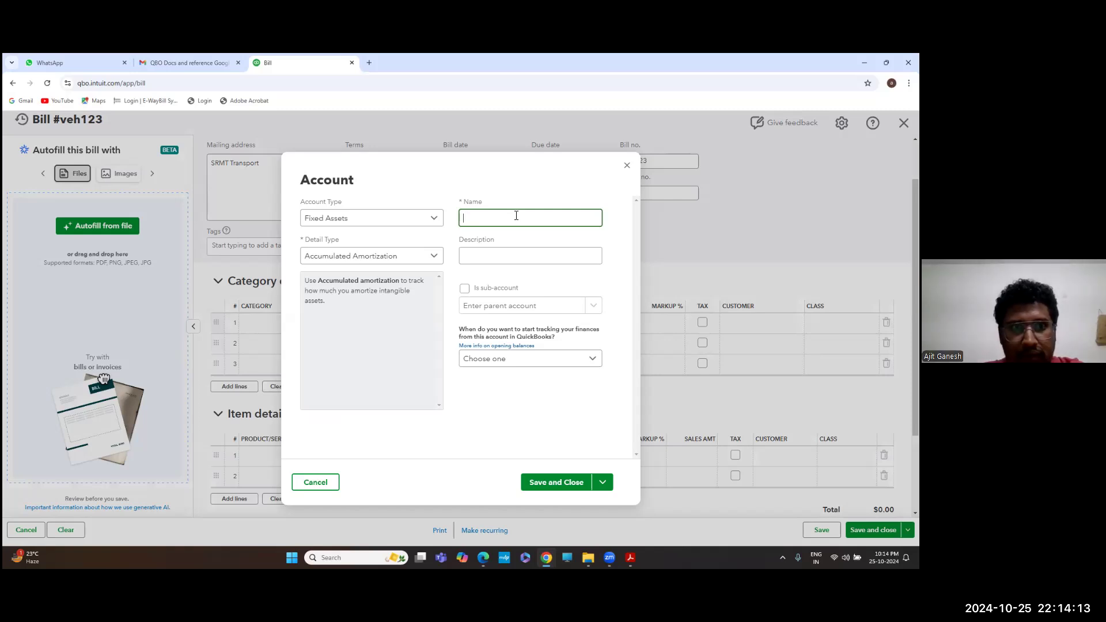
Set detail type to Vehicles, name the account Motor Car, and save it
left_click(434, 256)
scroll(362, 357, "down", 2)
scroll(362, 357, "down", 3)
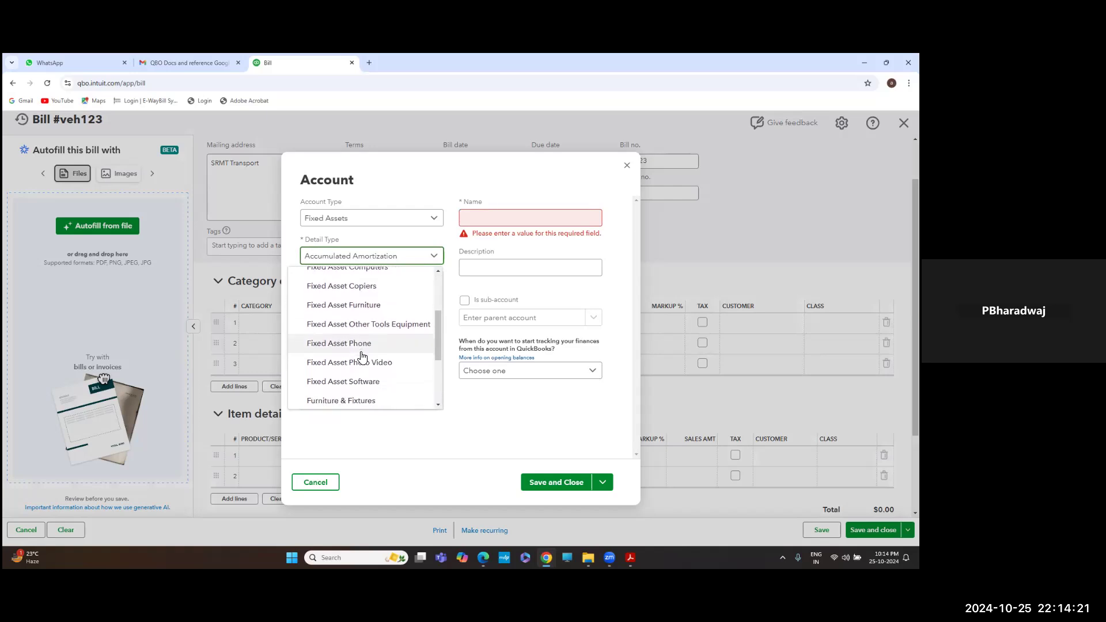
scroll(362, 356, "down", 4)
scroll(362, 357, "down", 2)
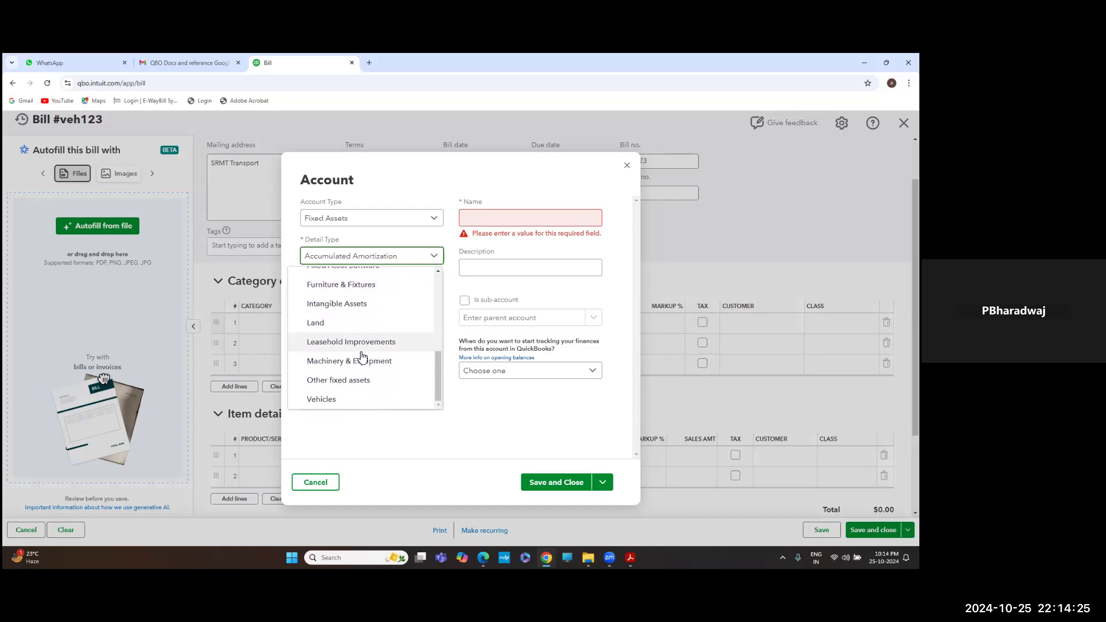
left_click(338, 395)
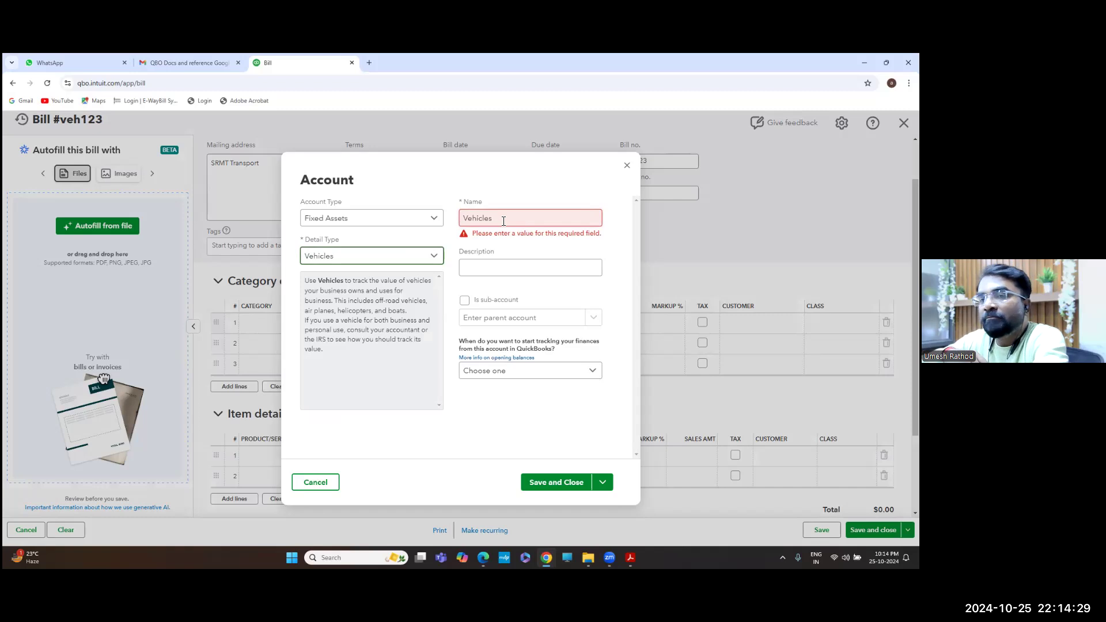
left_click(537, 219)
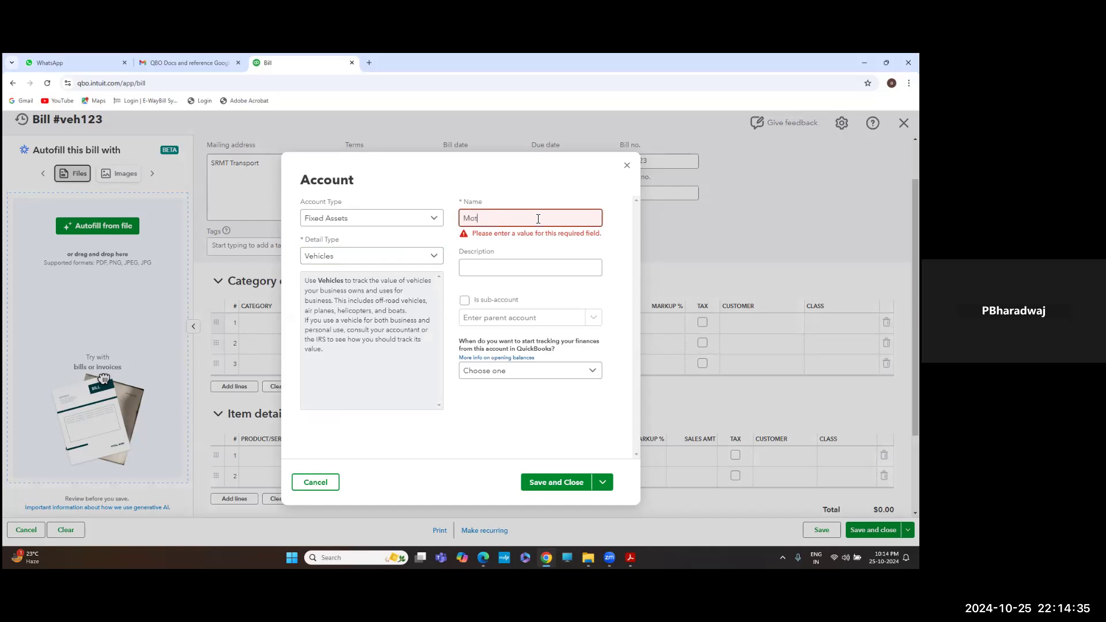
left_click(526, 269)
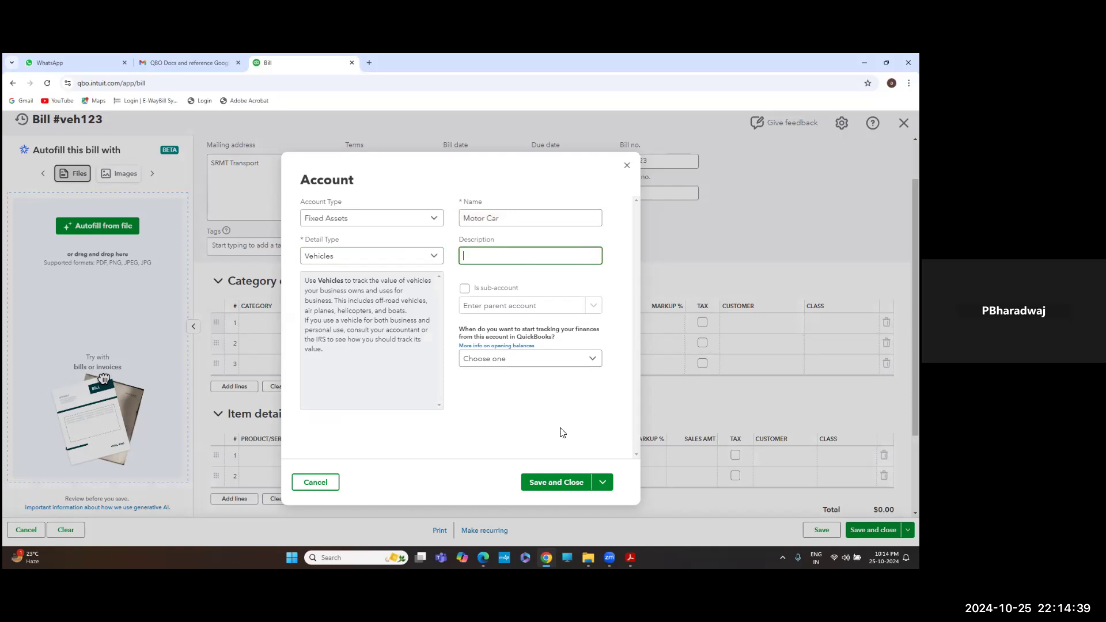
left_click(579, 485)
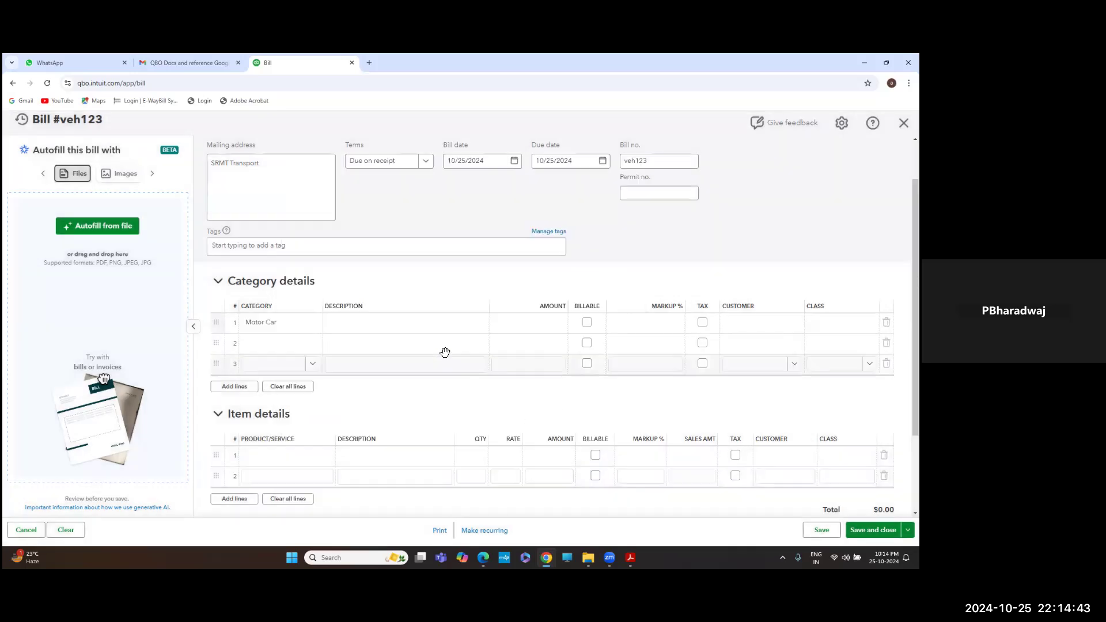
Copy the vehicle purchase wording from item 11 into line 1's description
left_click(342, 326)
left_click(395, 329)
left_click(521, 323)
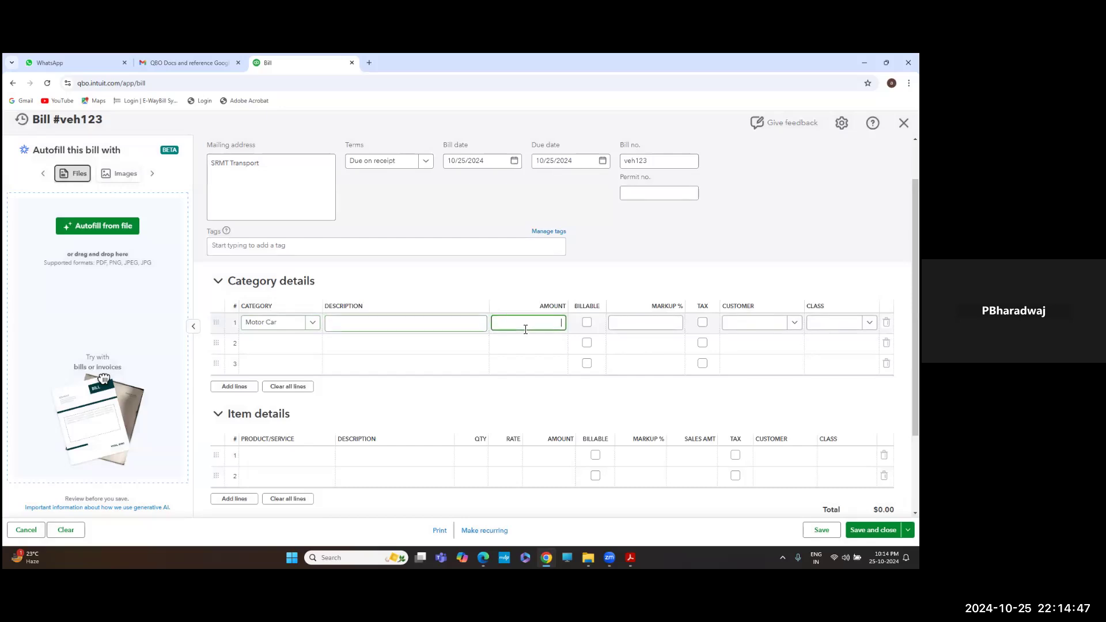
key("alt+Tab")
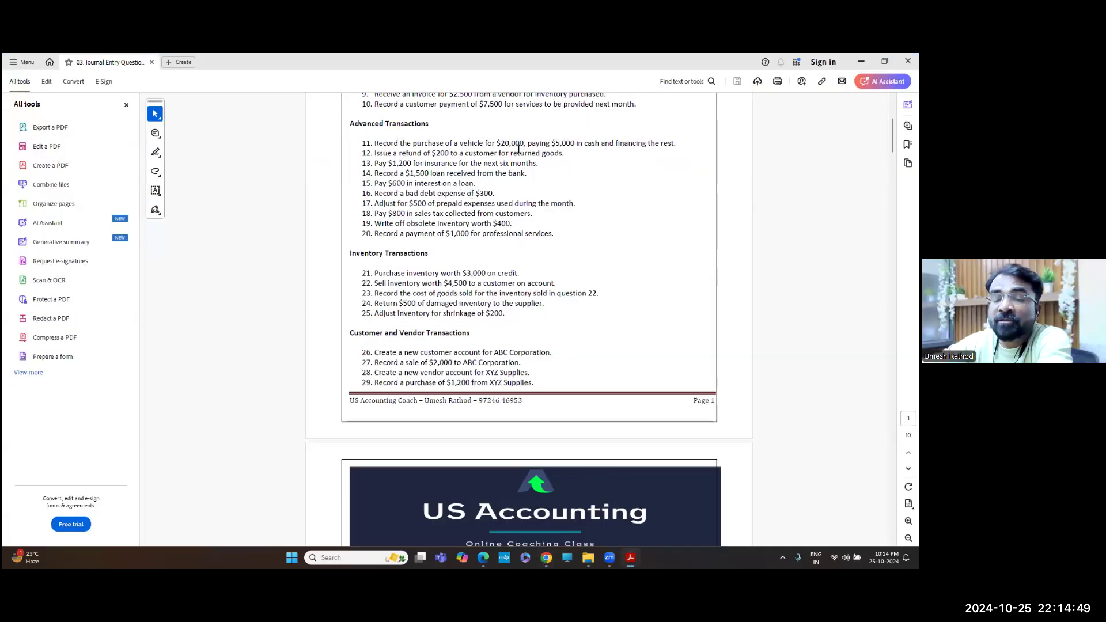
key("alt+Tab")
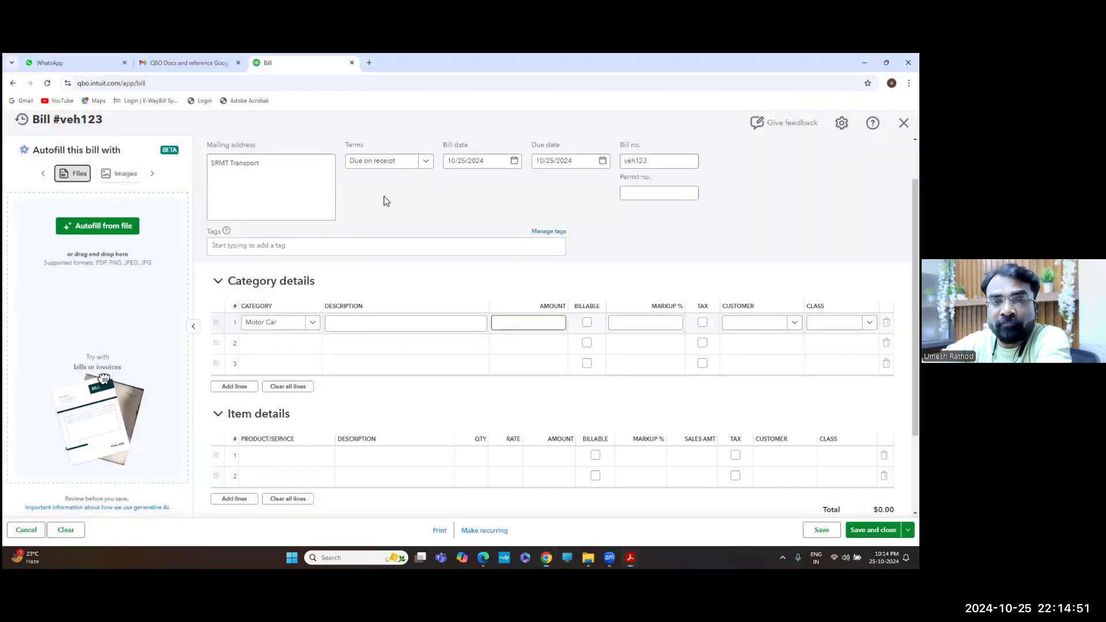
left_click(368, 320)
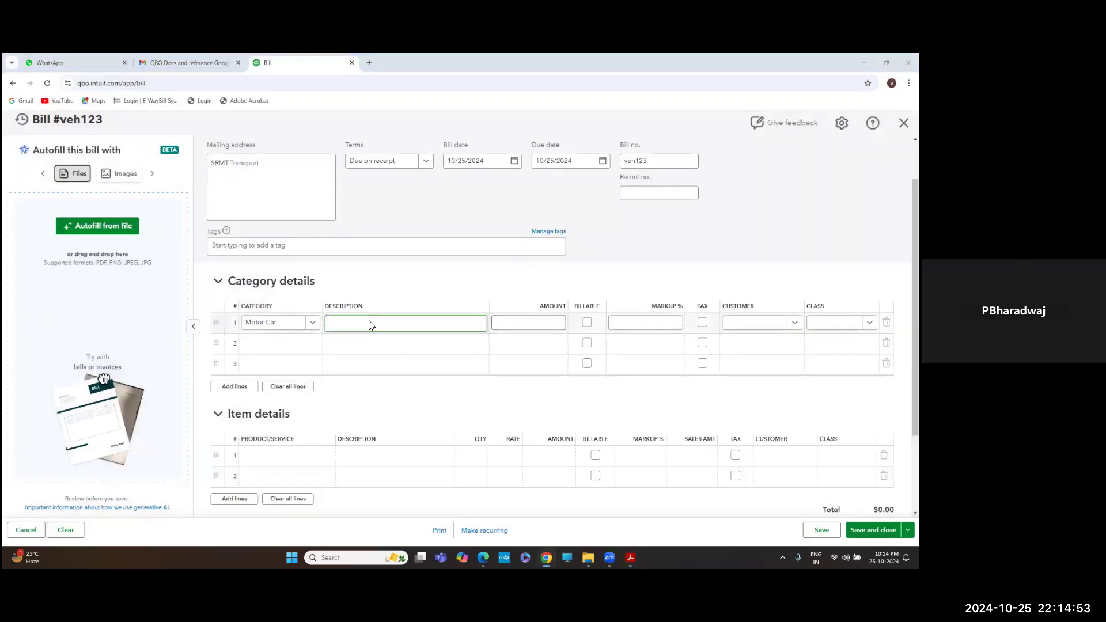
key("alt+Tab")
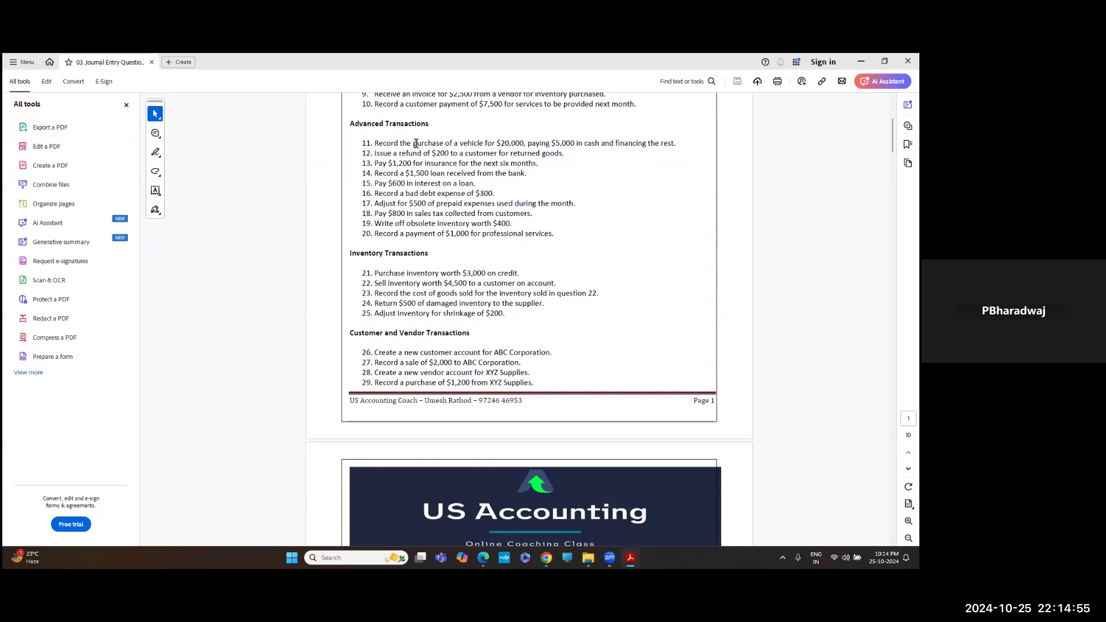
left_click_drag(413, 143, 679, 150)
key("ctrl+c")
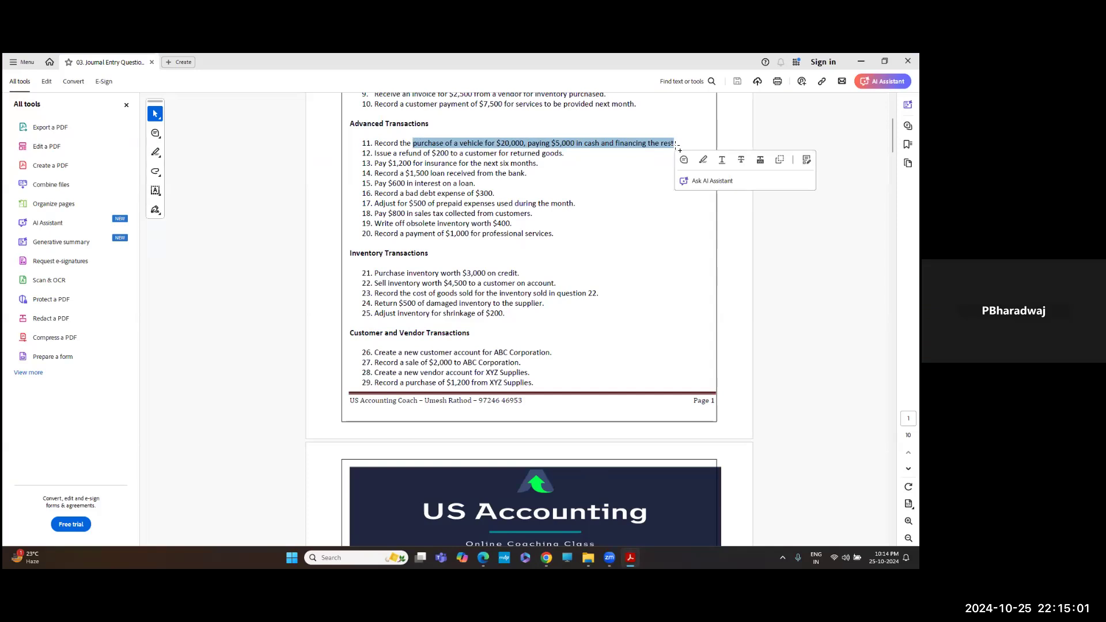
key("alt+Tab")
key("ctrl+v")
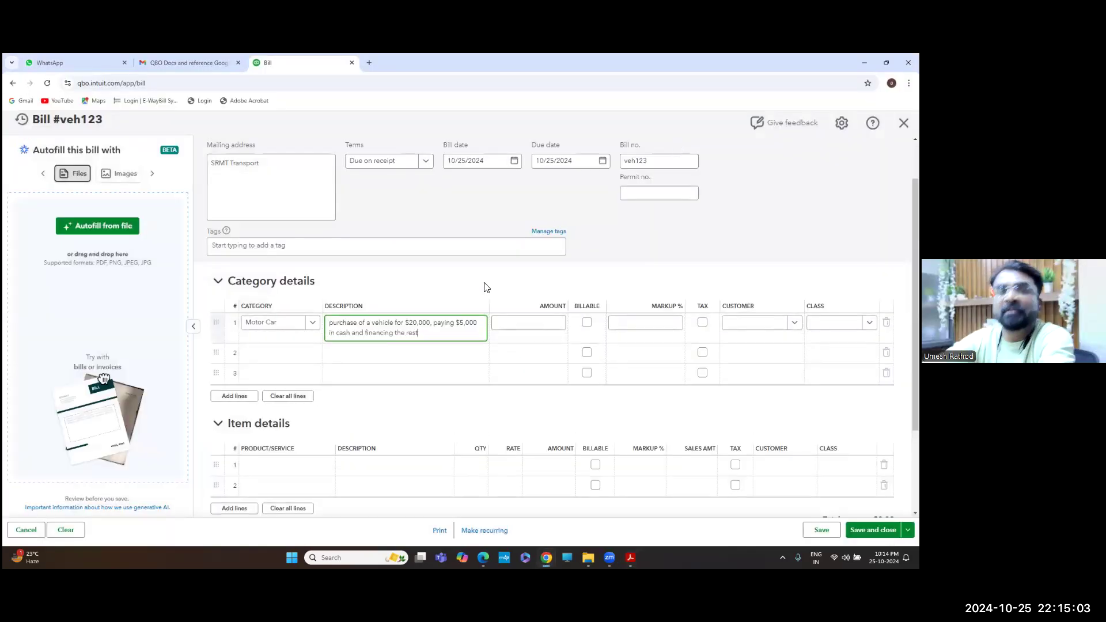
Give line 1 an amount of $20,000 and class Corporate, then save and close the bill
left_click(524, 323)
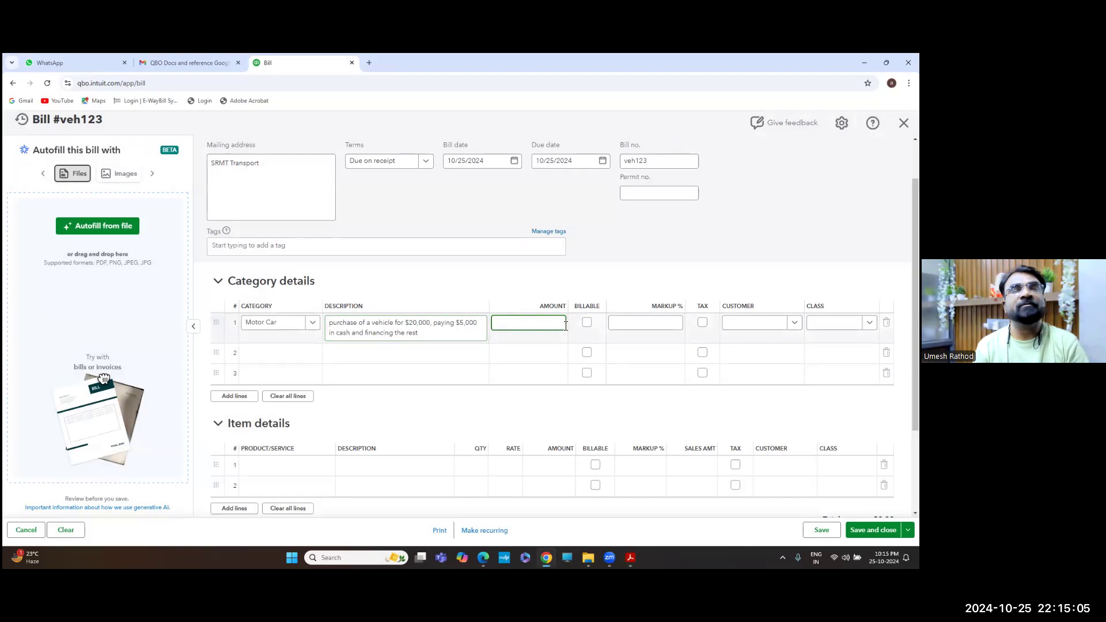
key("alt+Tab")
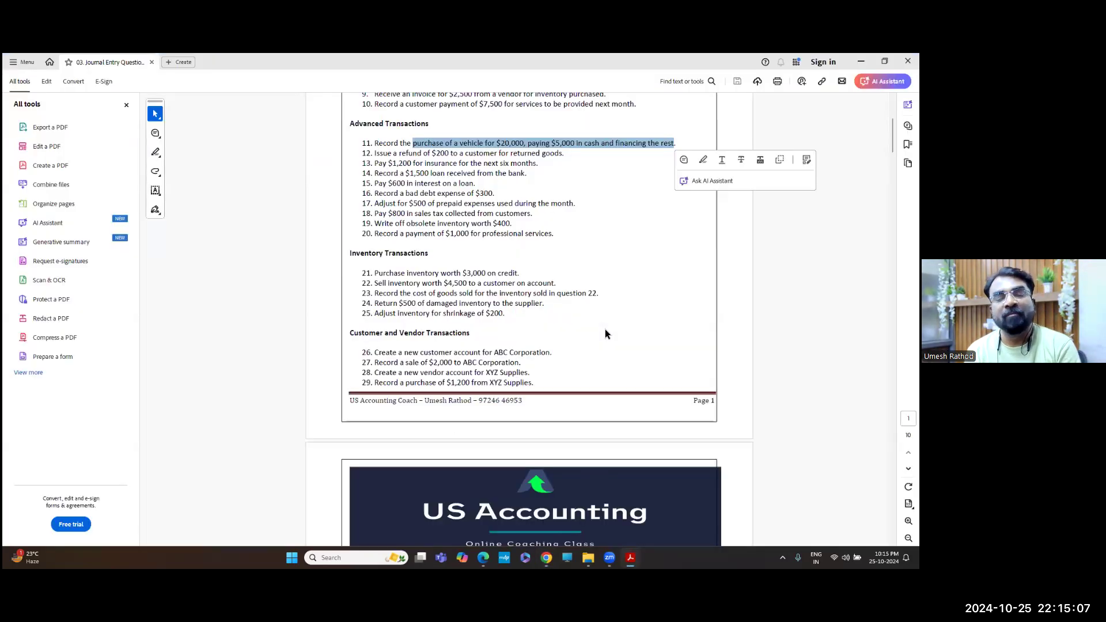
key("alt+Tab")
type("2")
key("Tab")
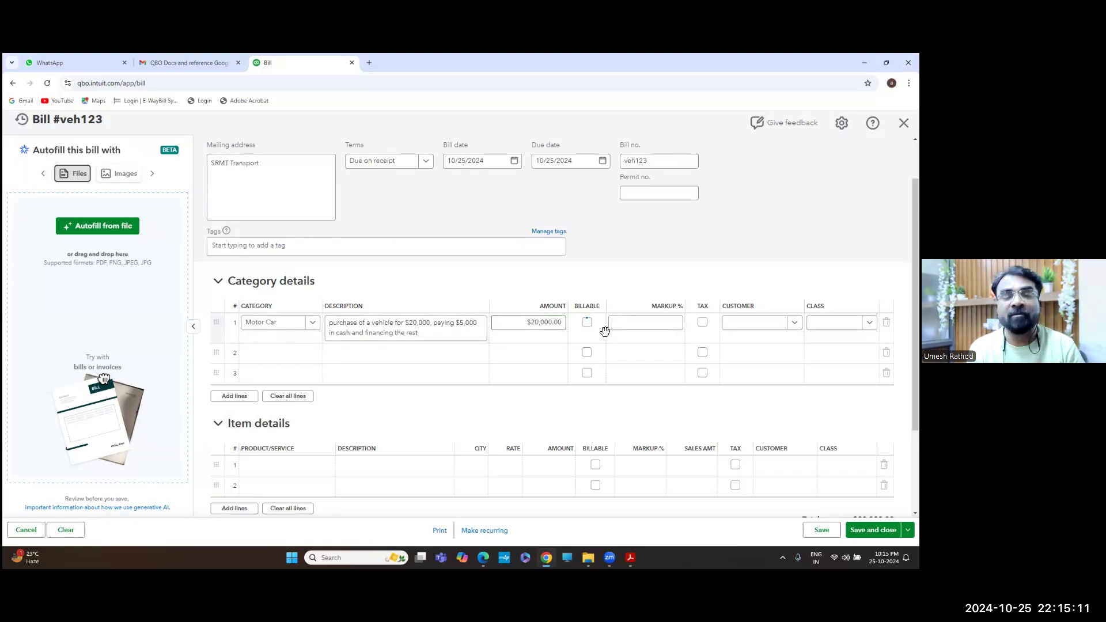
key("Tab")
key("Tab")
key("Tab")
key("Tab")
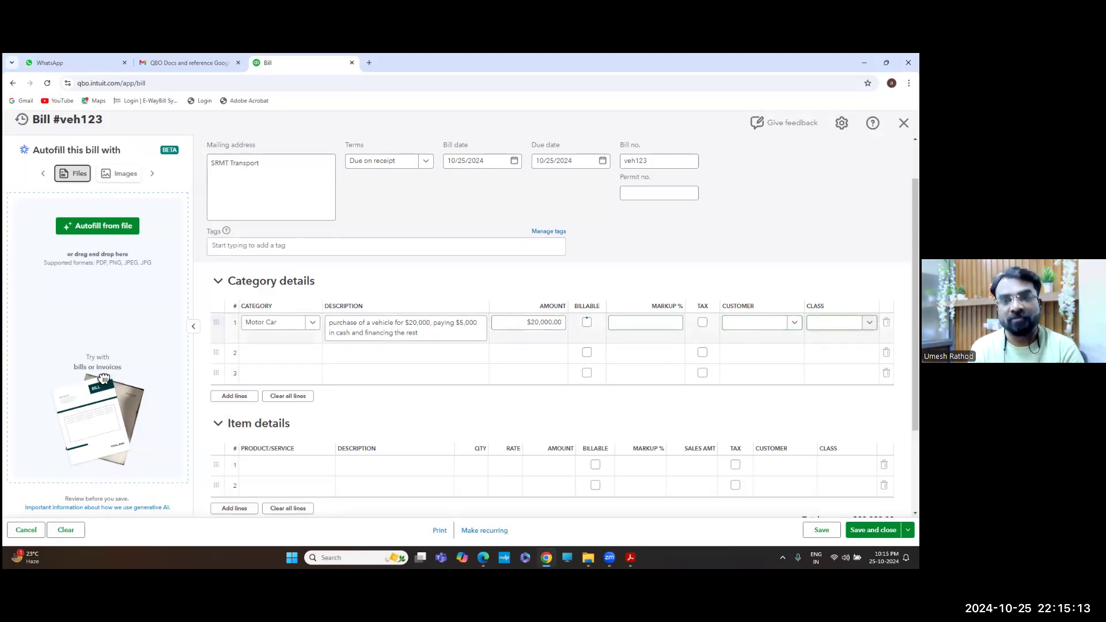
key("Down")
key("Down")
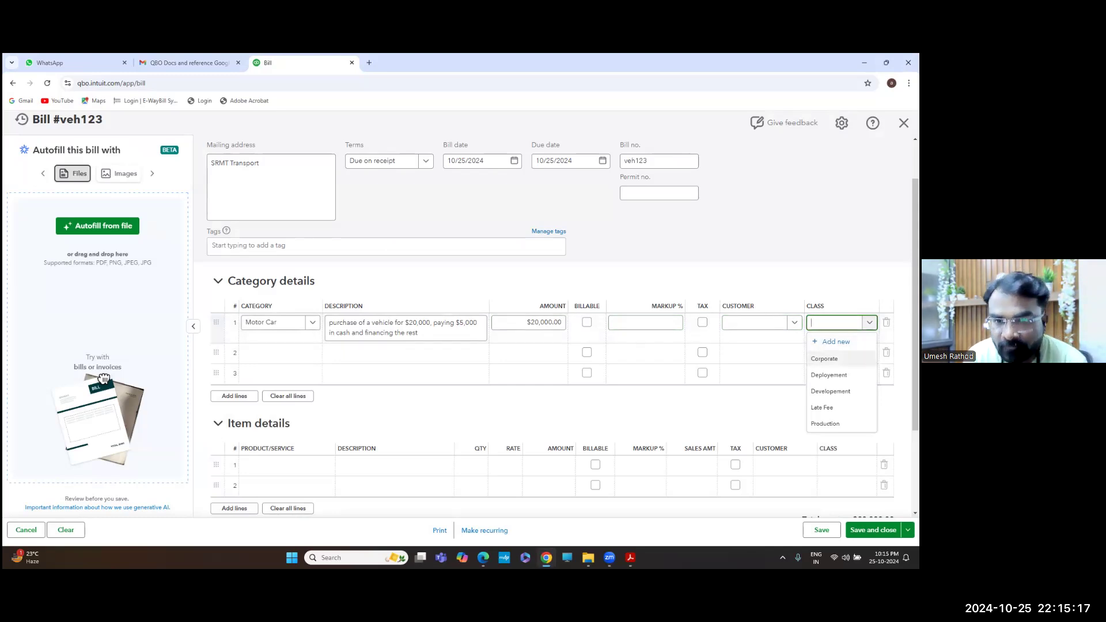
key("Return")
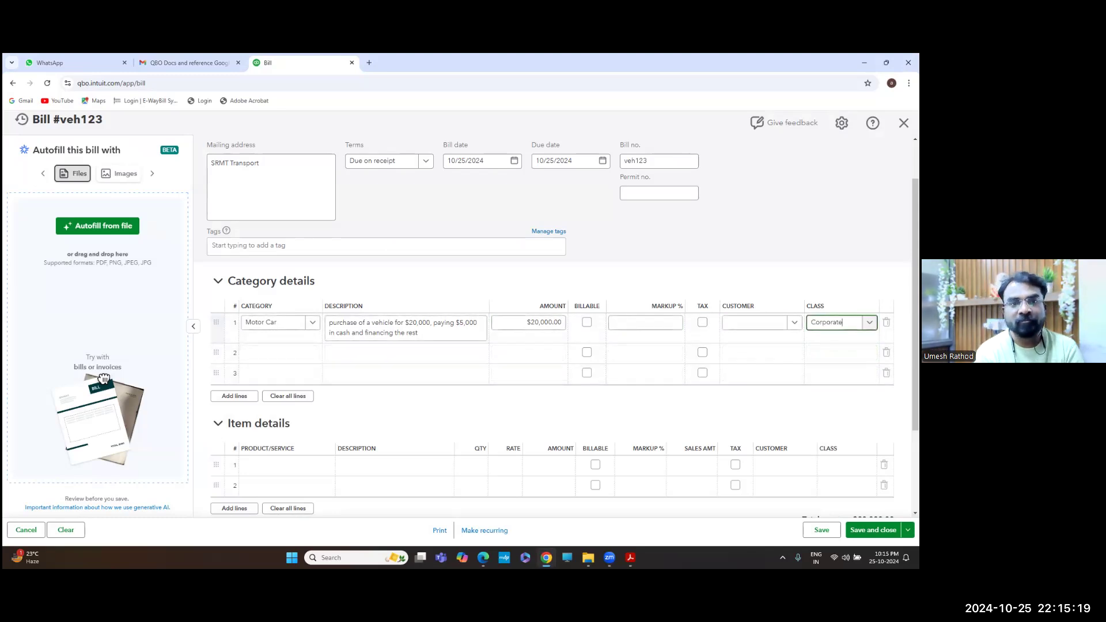
key("ctrl+alt+d")
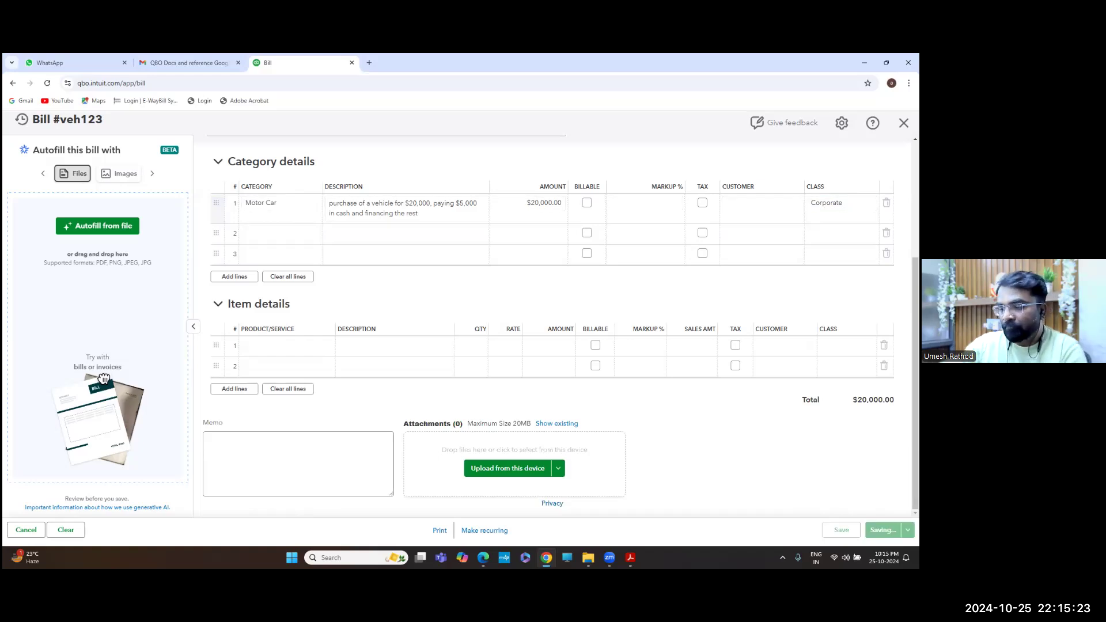
Go to Vendors, start another bill, then discard it without picking a vendor
left_click(497, 210)
scroll(497, 210, "up", 2)
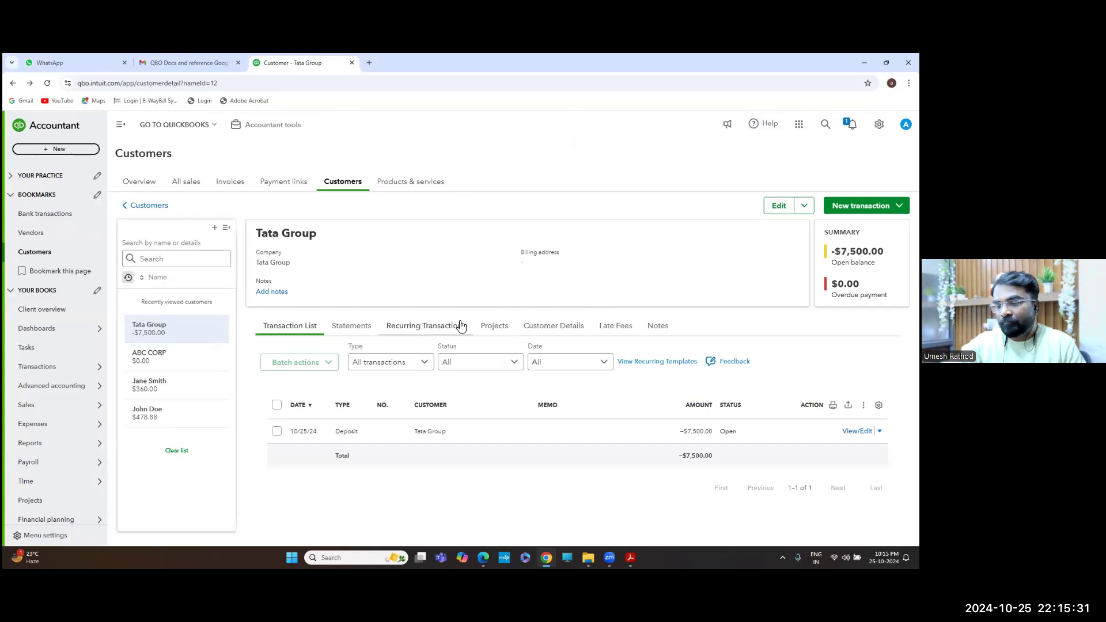
left_click(41, 233)
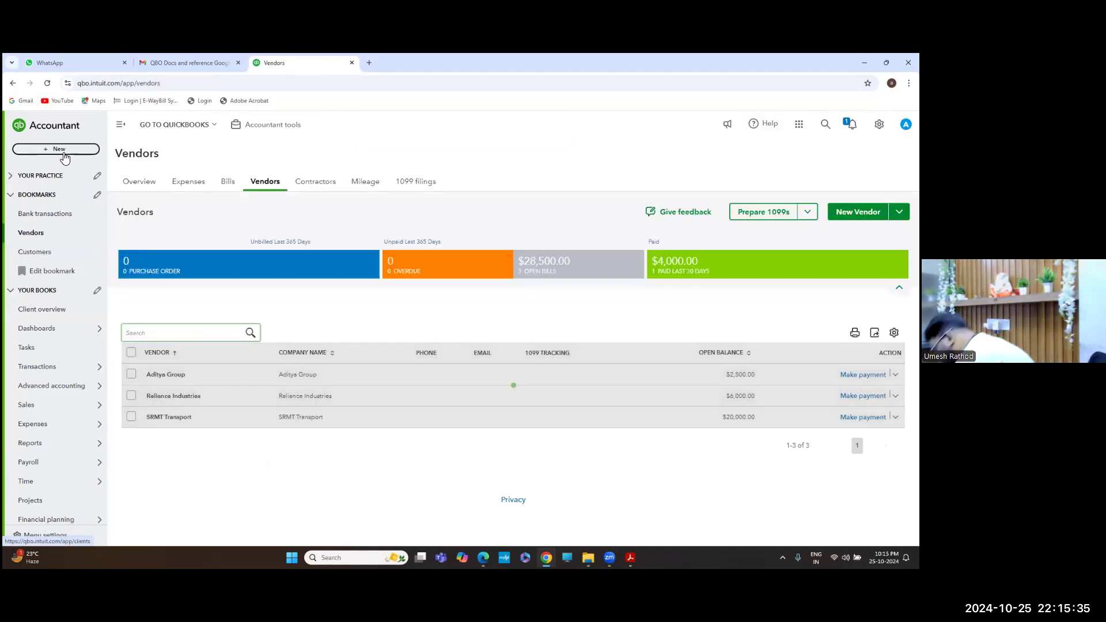
left_click(63, 151)
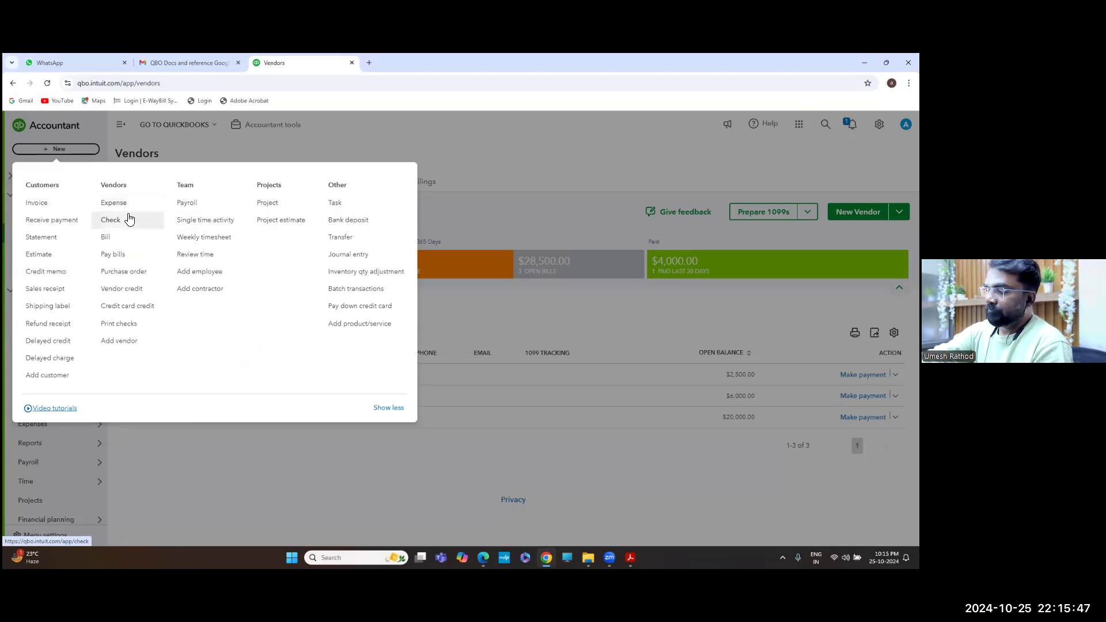
left_click(126, 240)
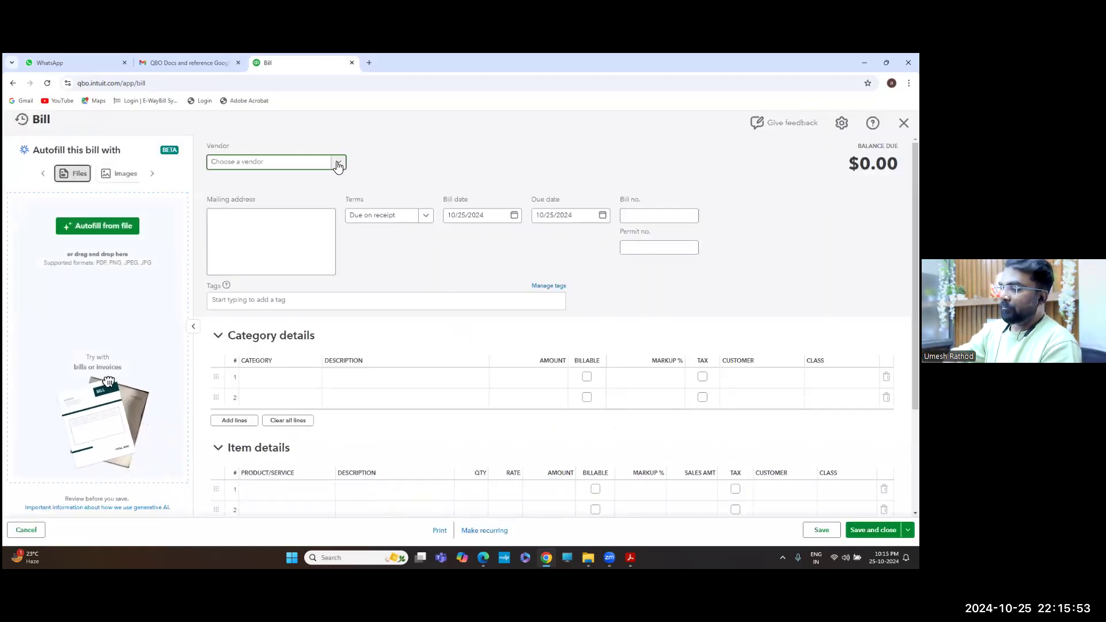
left_click(338, 164)
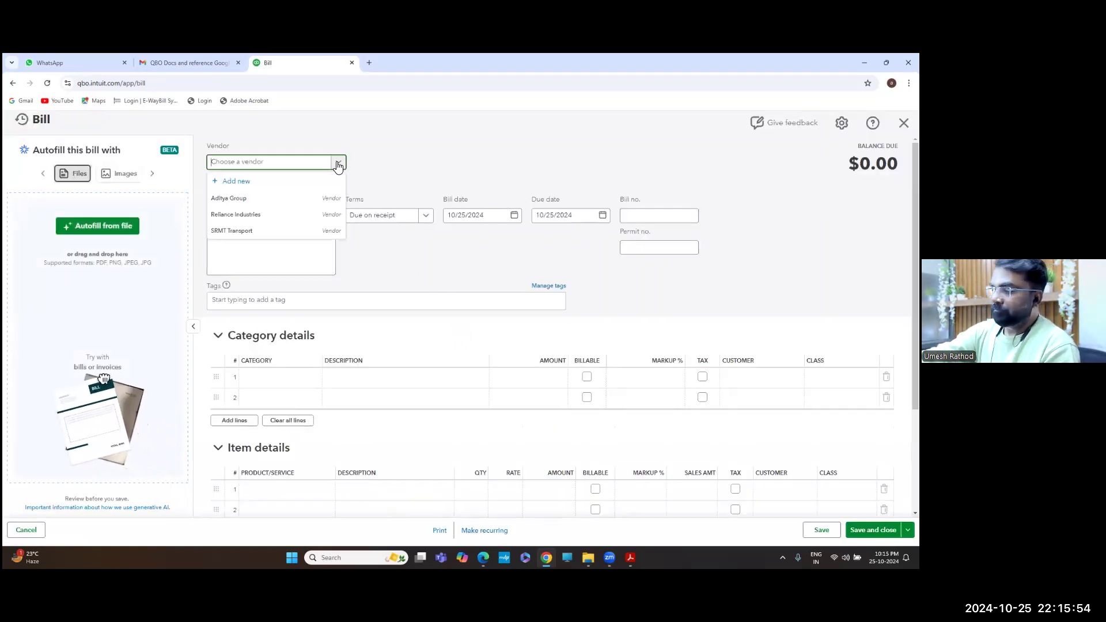
left_click(291, 164)
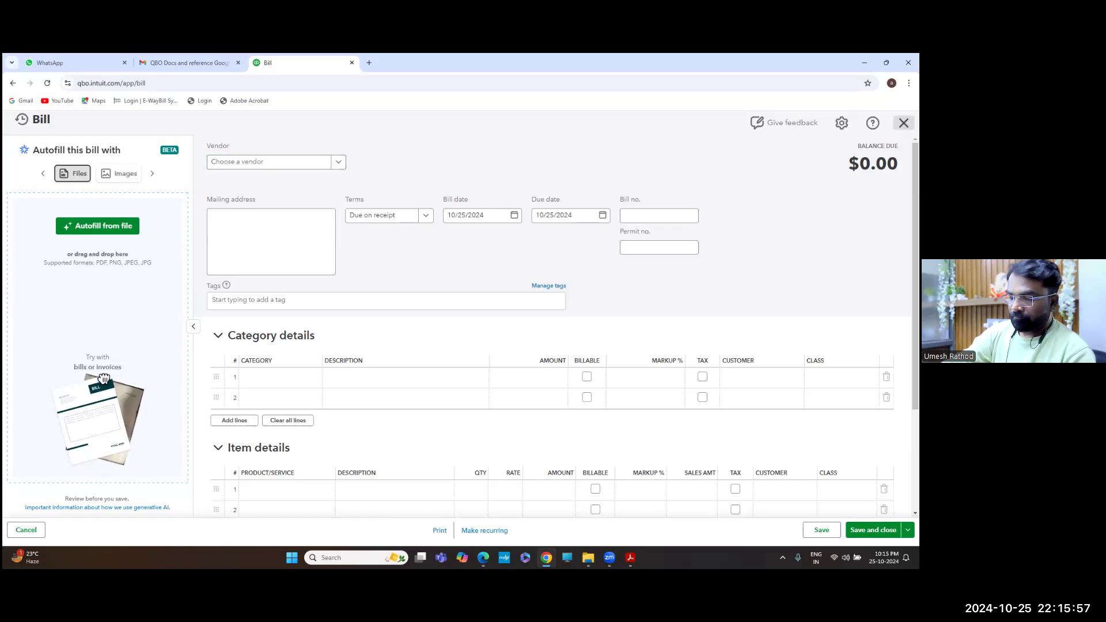
left_click(903, 123)
key("alt+Tab")
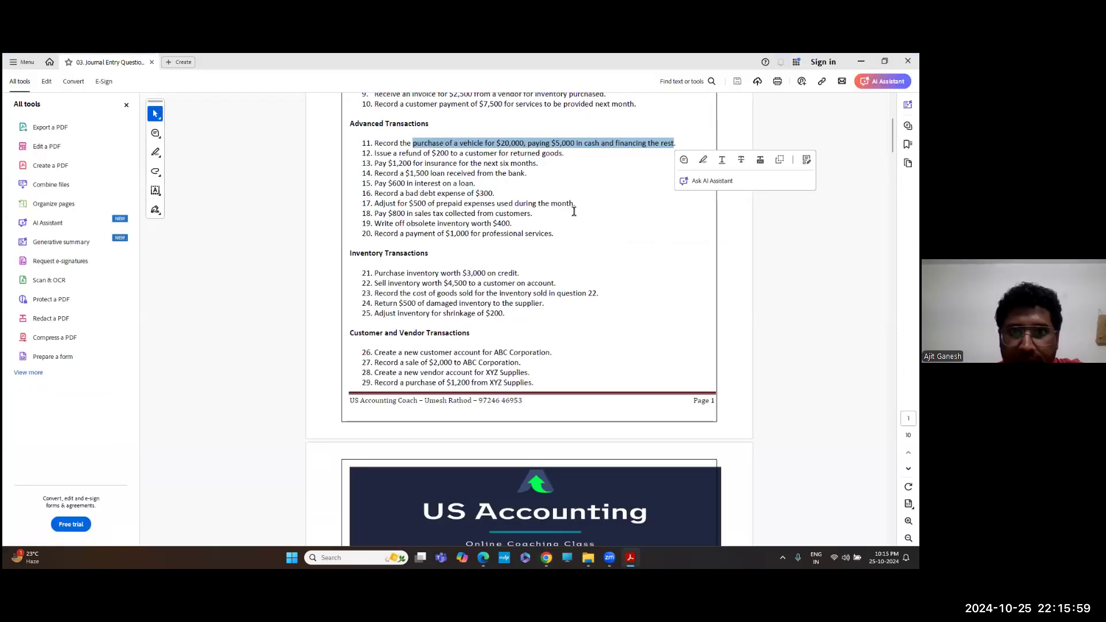
left_click(618, 144)
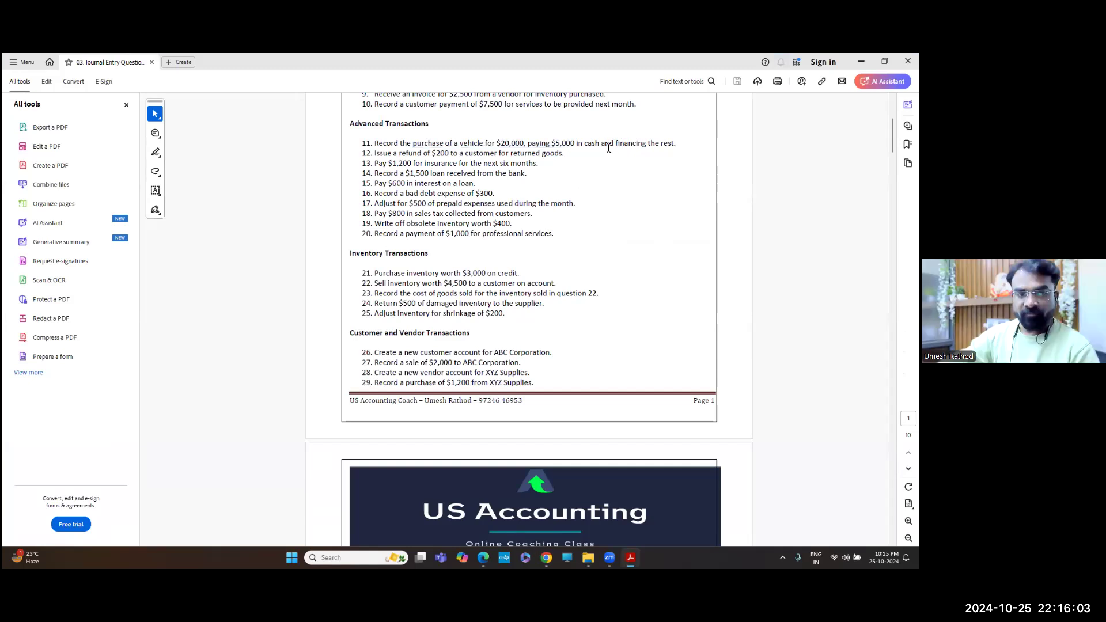
key("alt+Tab")
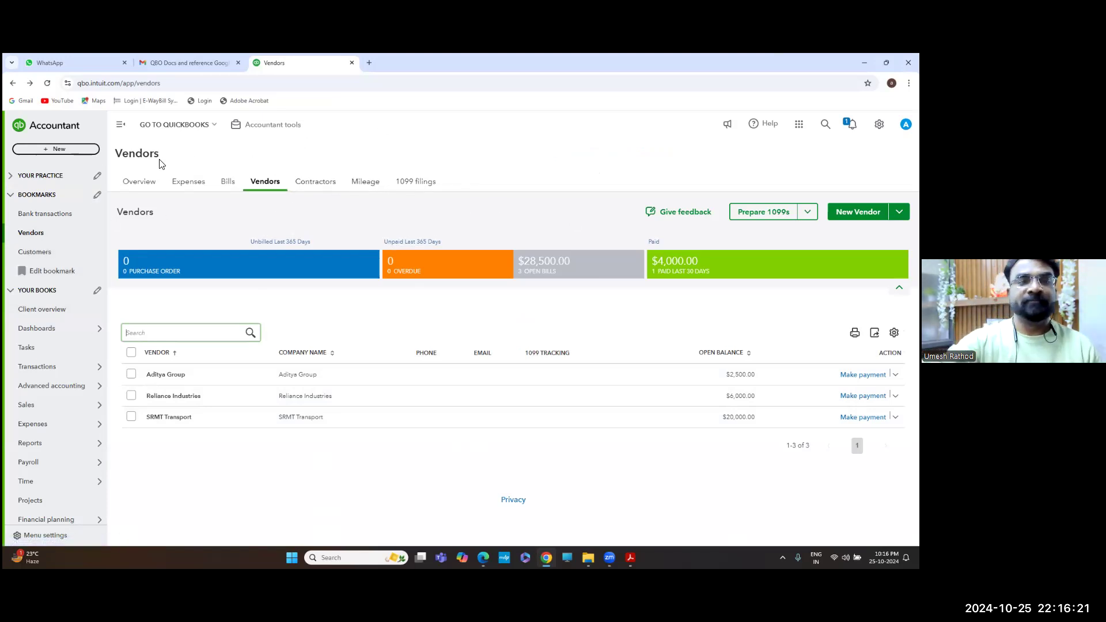
Start a new funds transfer, then abandon it and return to Vendors
left_click(83, 152)
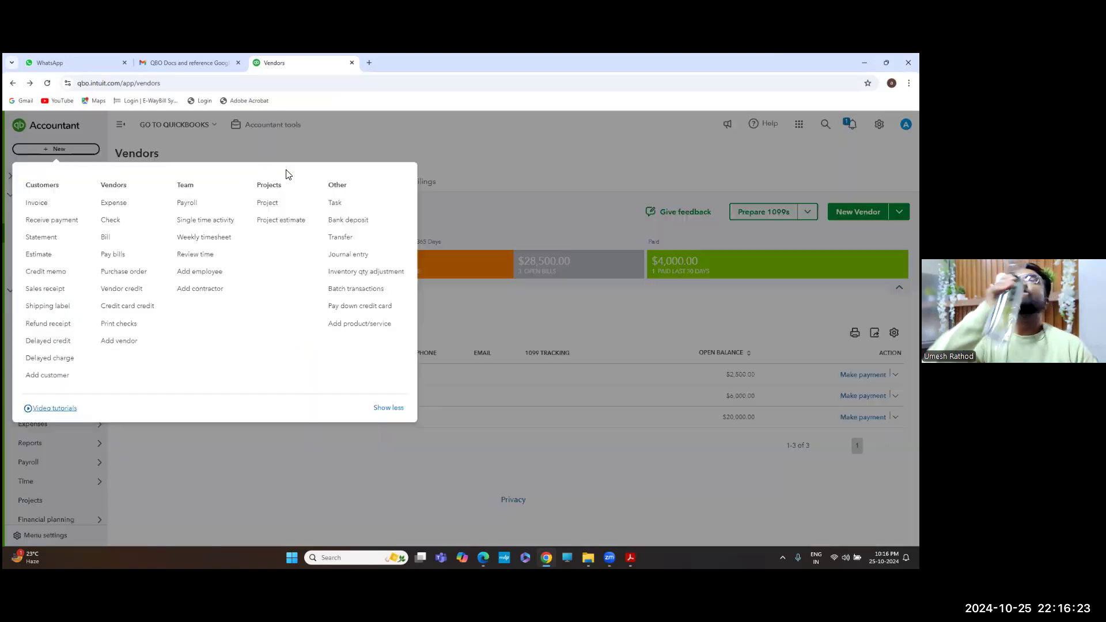
left_click(345, 240)
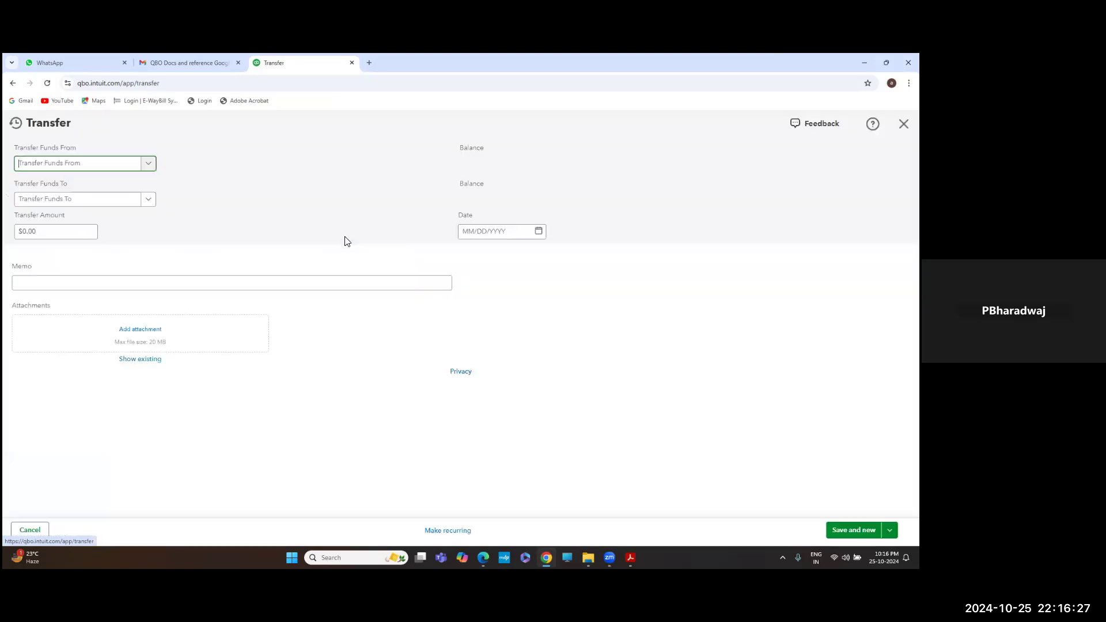
left_click(154, 164)
left_click(257, 126)
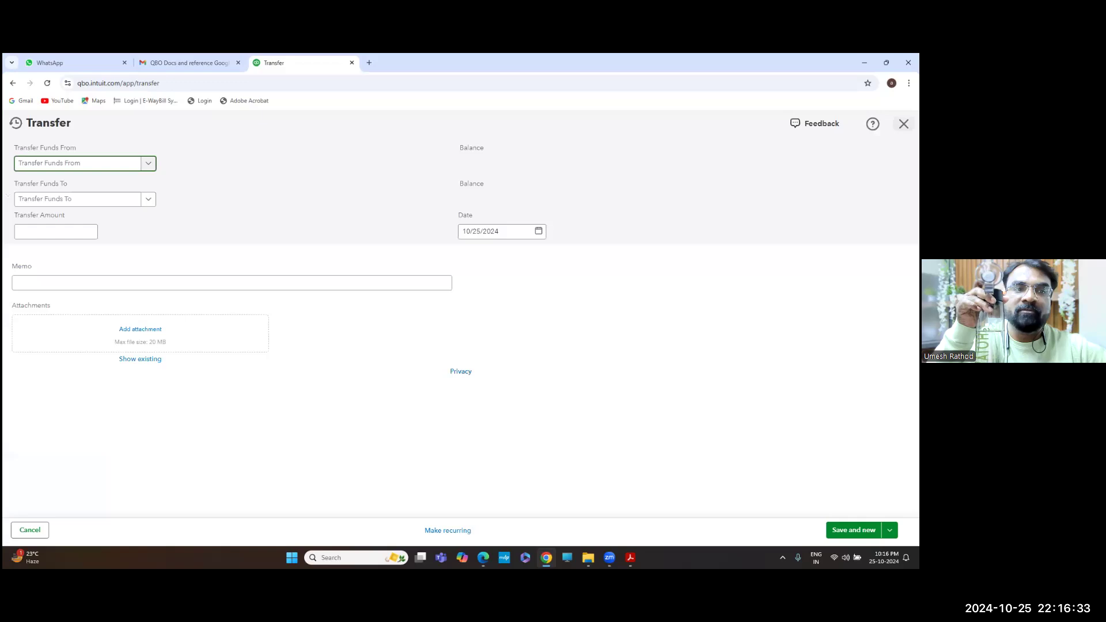
left_click(904, 123)
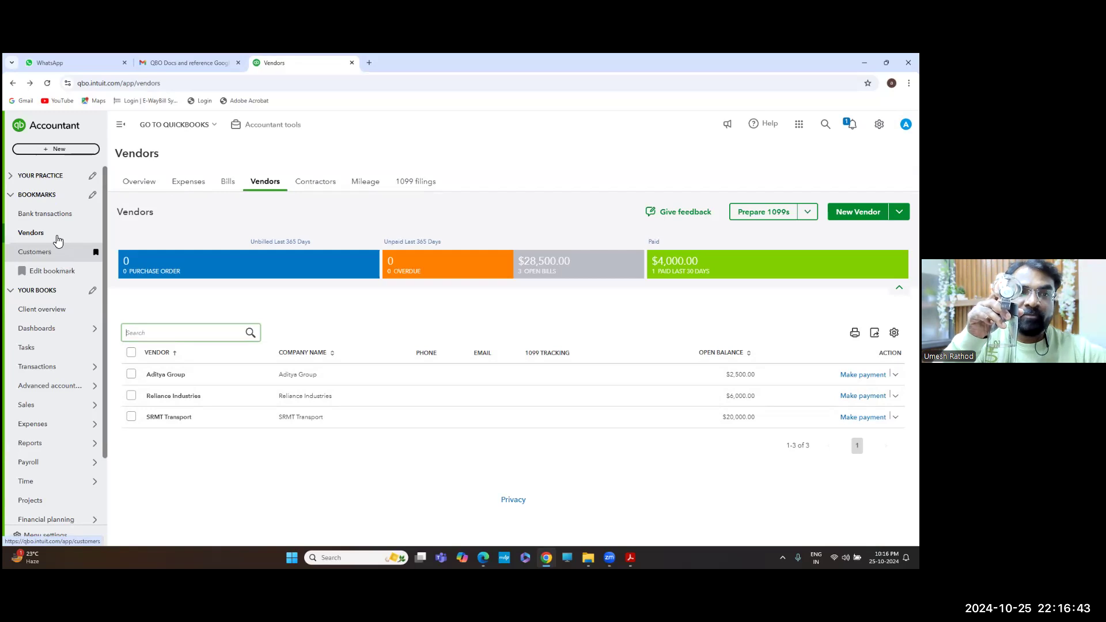
Select SRMT Transport in the Vendors list and start paying its open bill
left_click(64, 151)
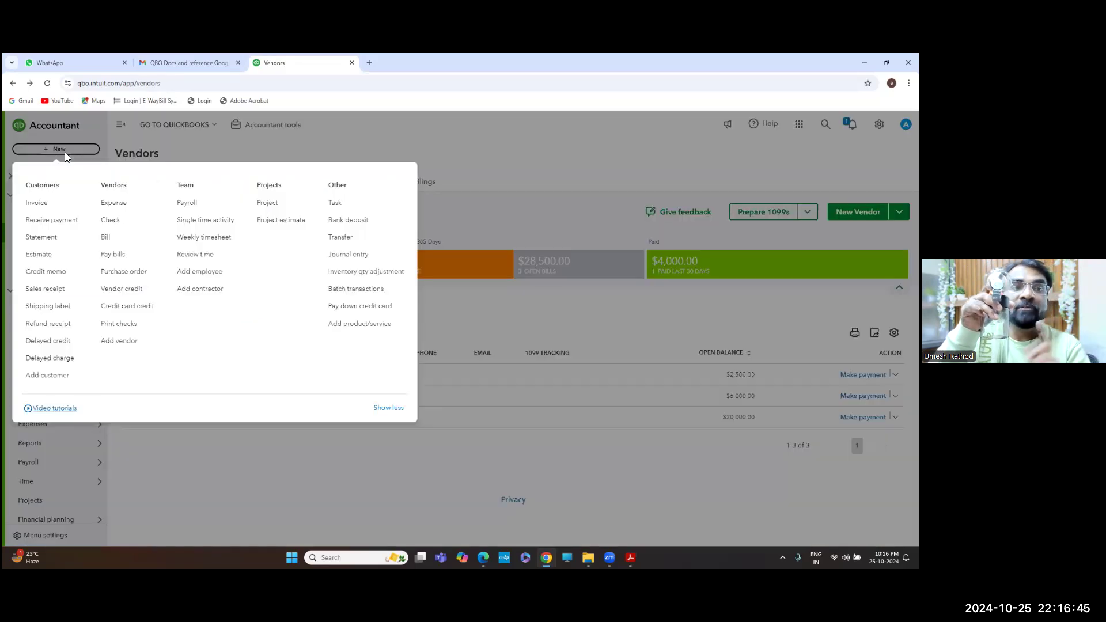
left_click(229, 223)
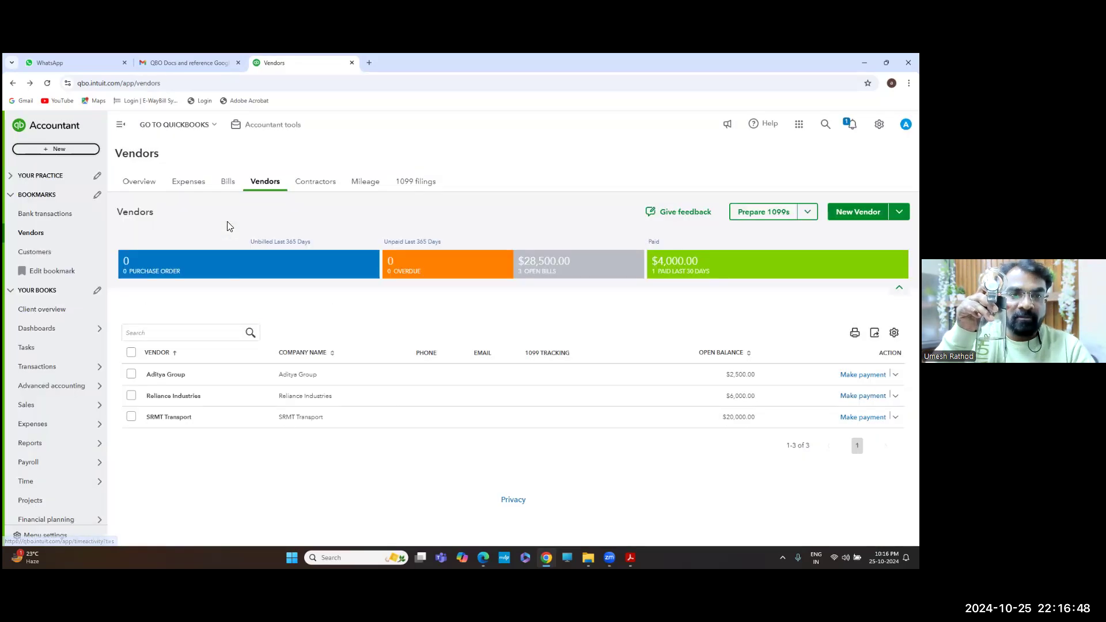
left_click(132, 416)
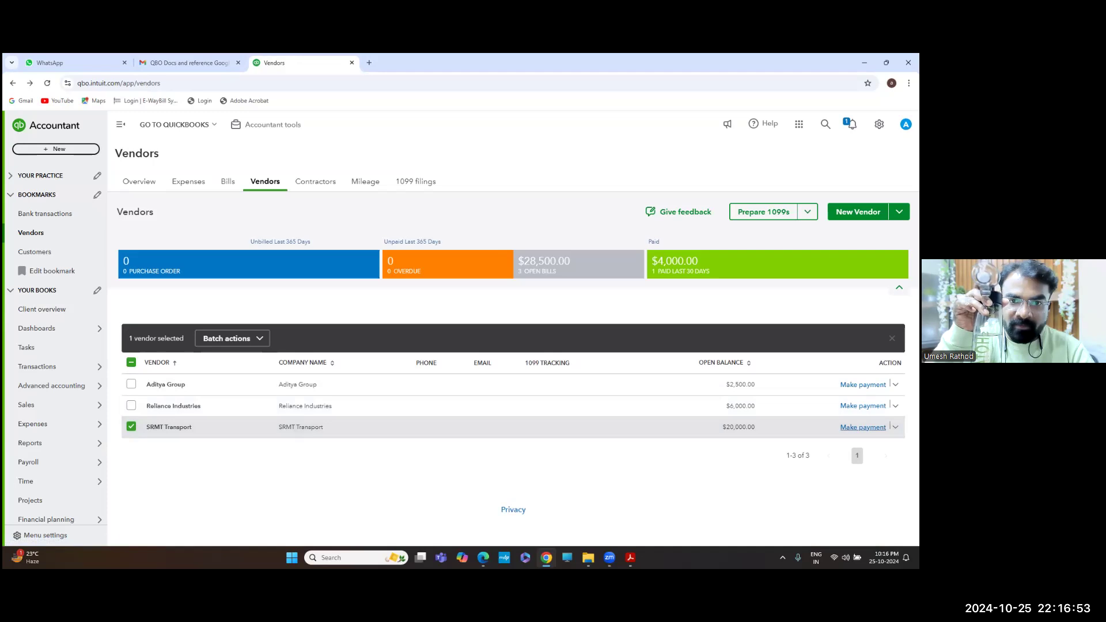
left_click(862, 427)
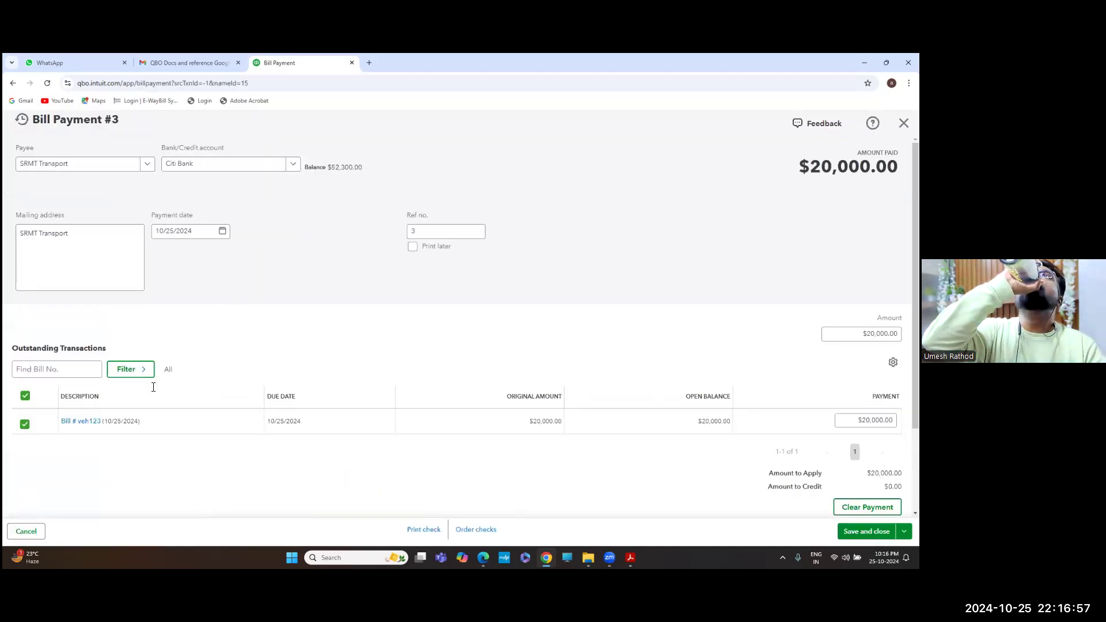
Apply a $5,000 payment to bill veh123 and save the bill payment
left_click(25, 396)
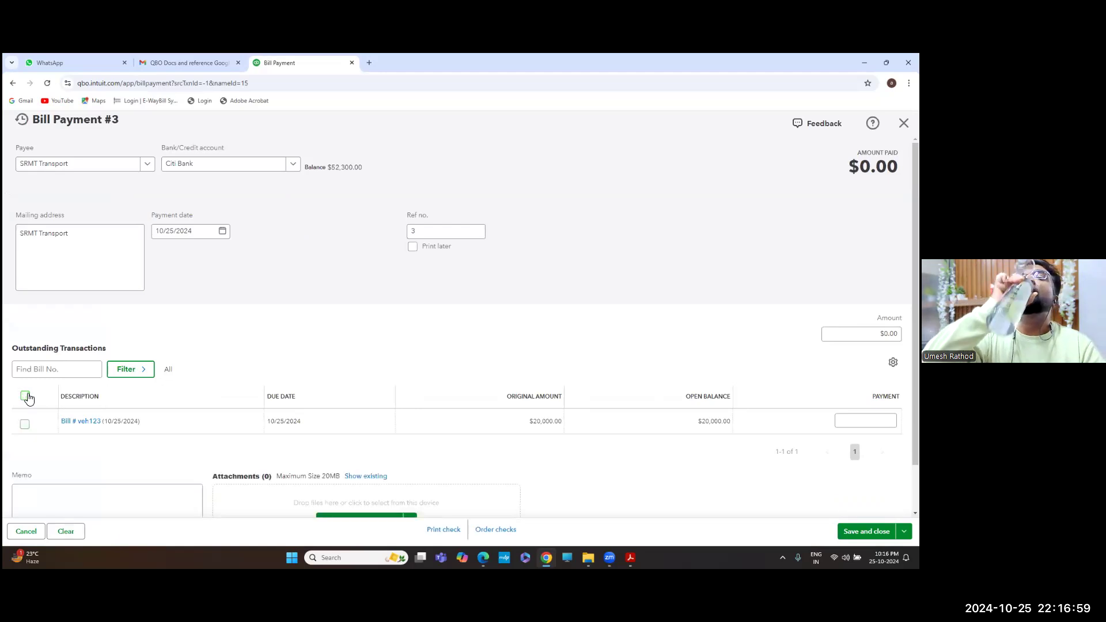
left_click(887, 420)
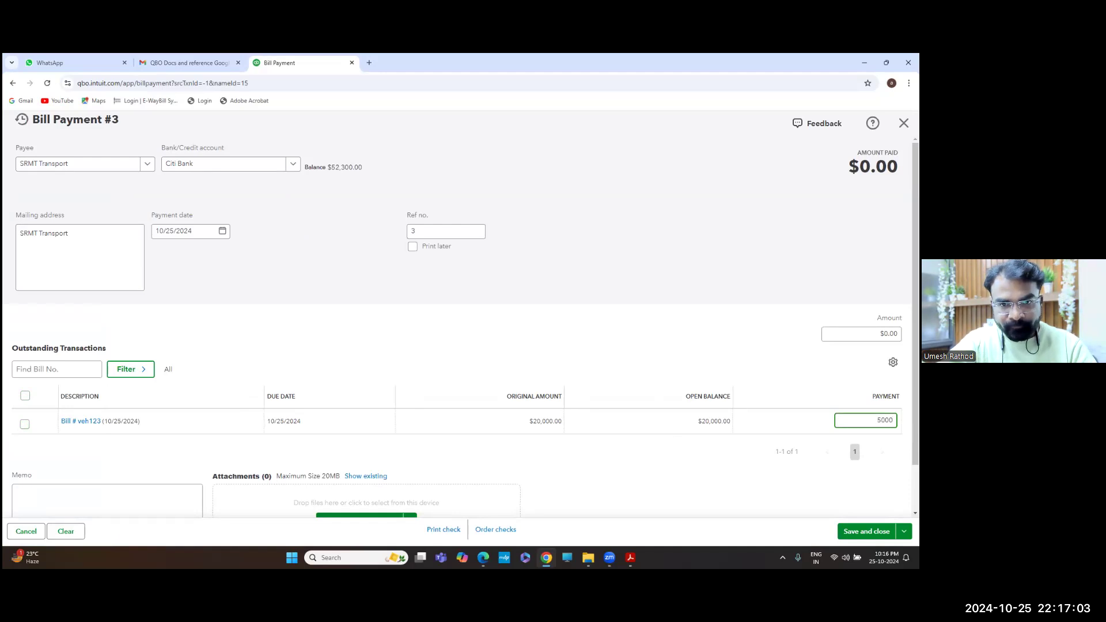
key("Tab")
scroll(461, 326, "down", 2)
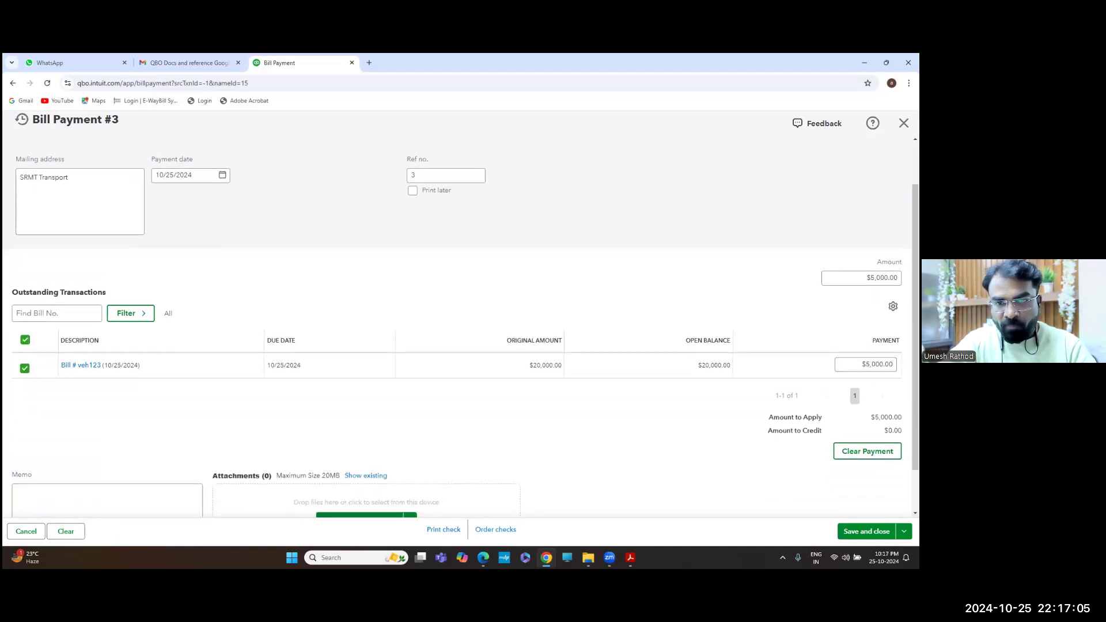
scroll(460, 325, "up", 2)
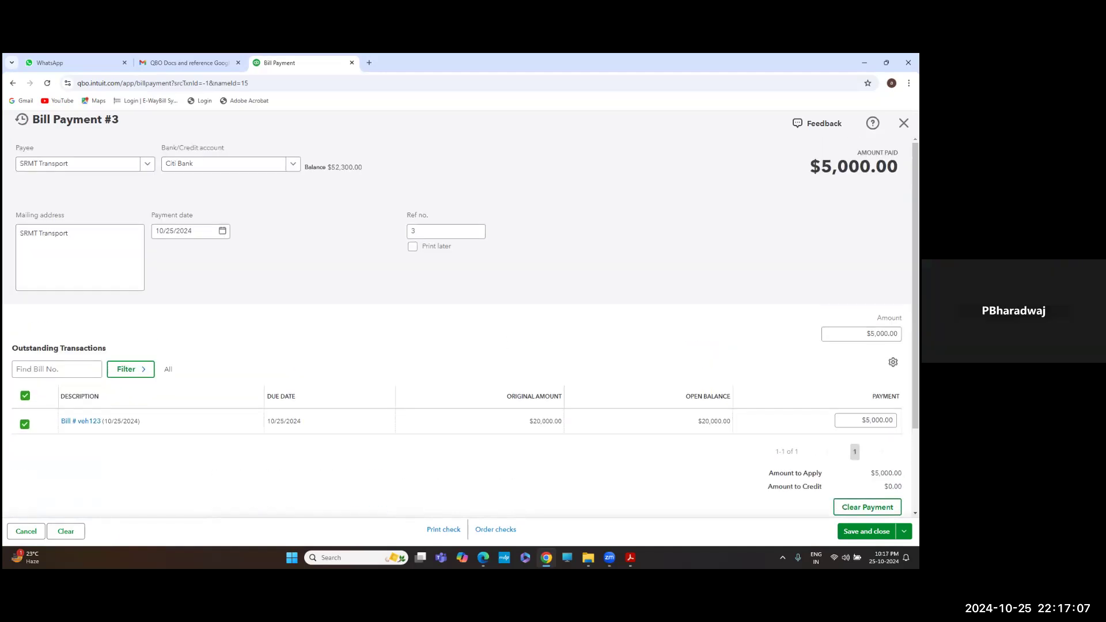
scroll(460, 326, "down", 2)
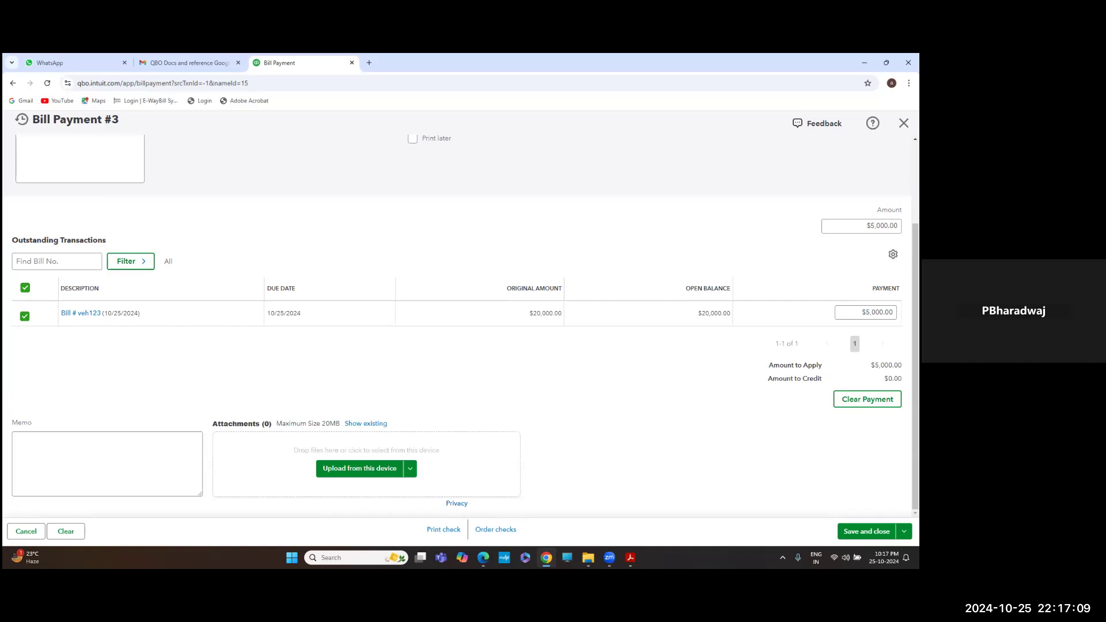
left_click(866, 531)
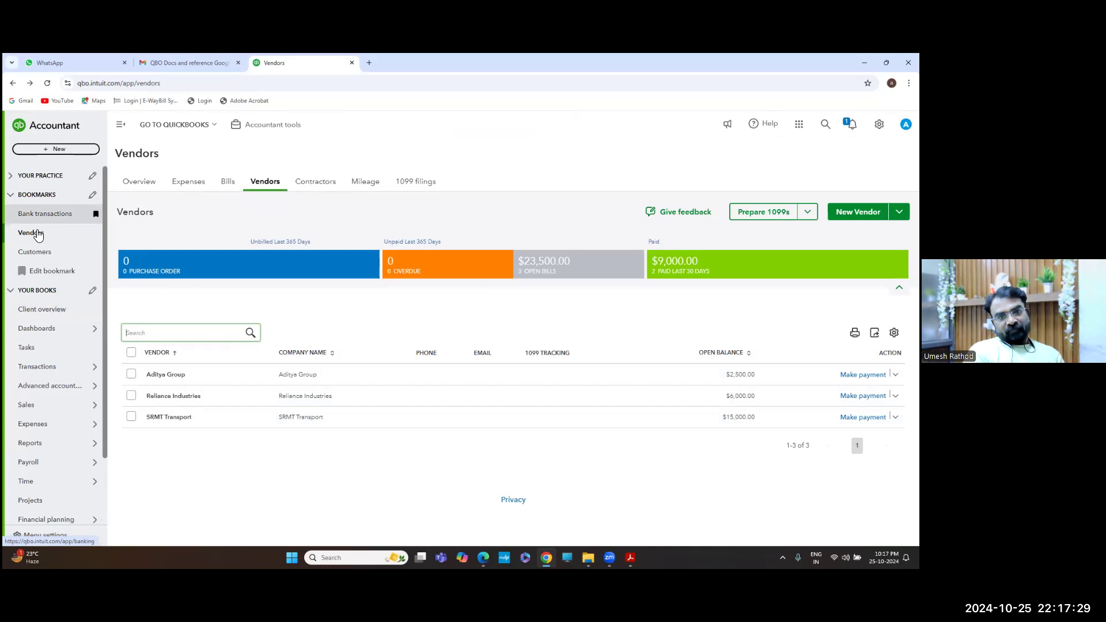
Start a Citi Bank deposit and add a new payer on line 1
left_click(71, 150)
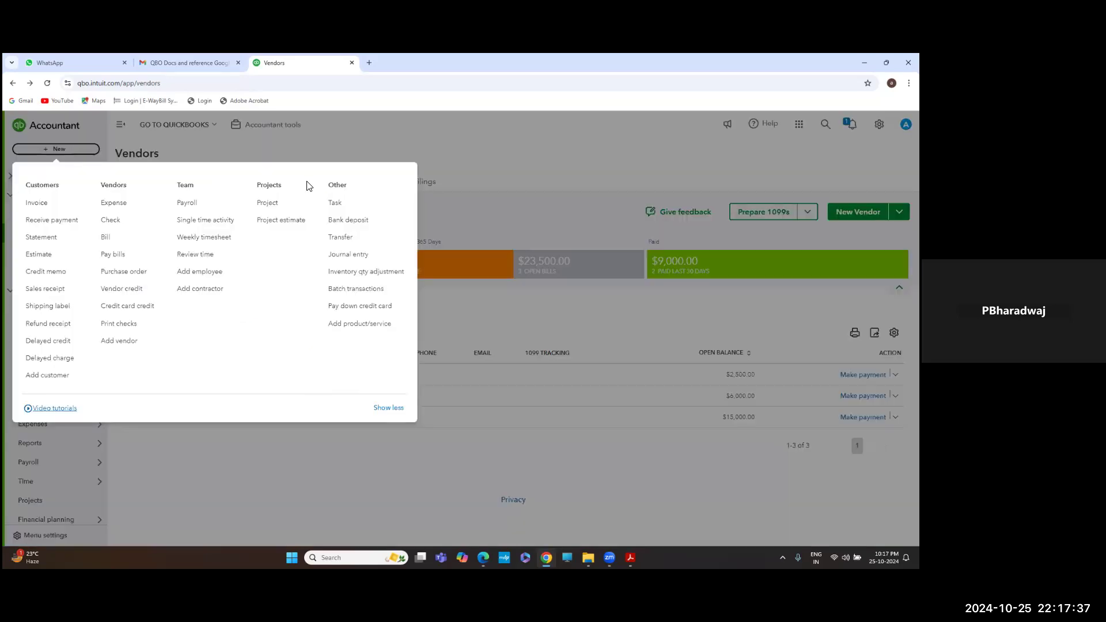
left_click(349, 221)
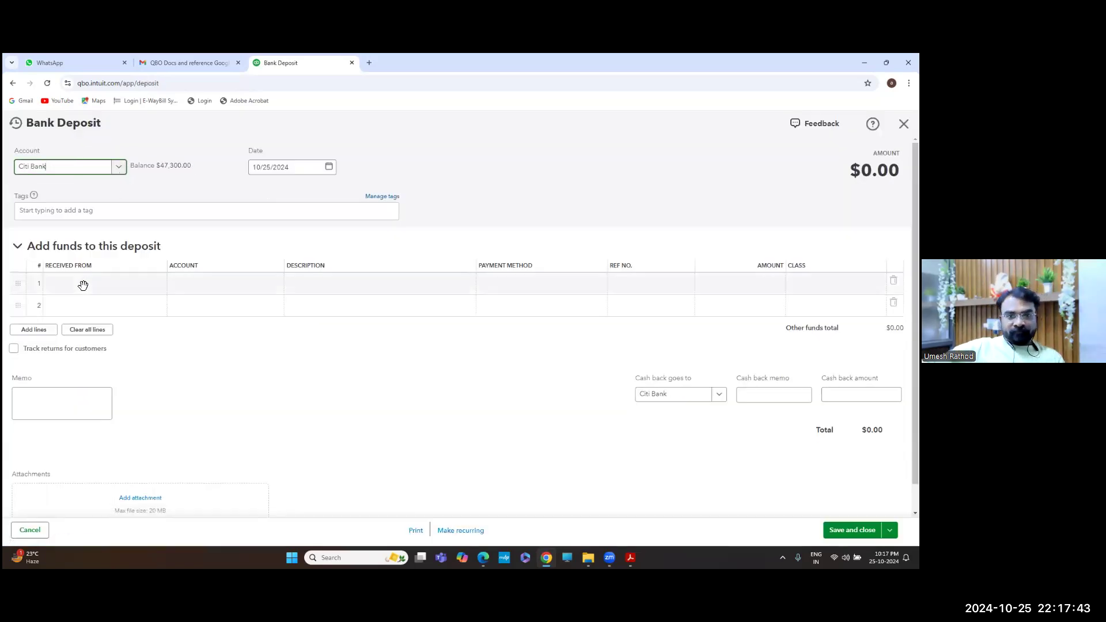
left_click(162, 288)
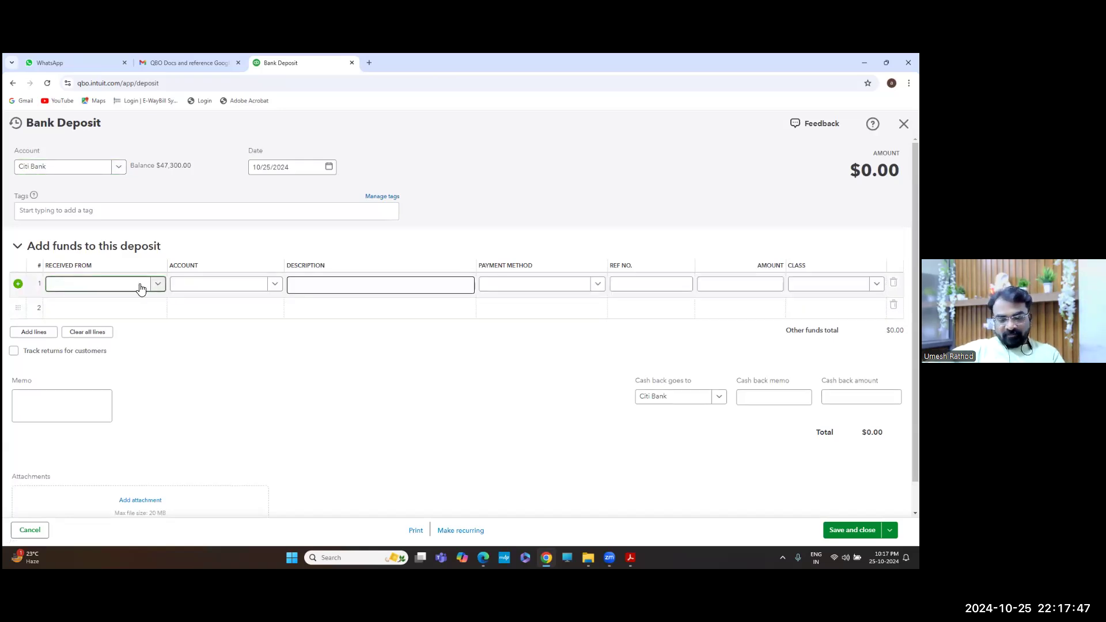
left_click(131, 284)
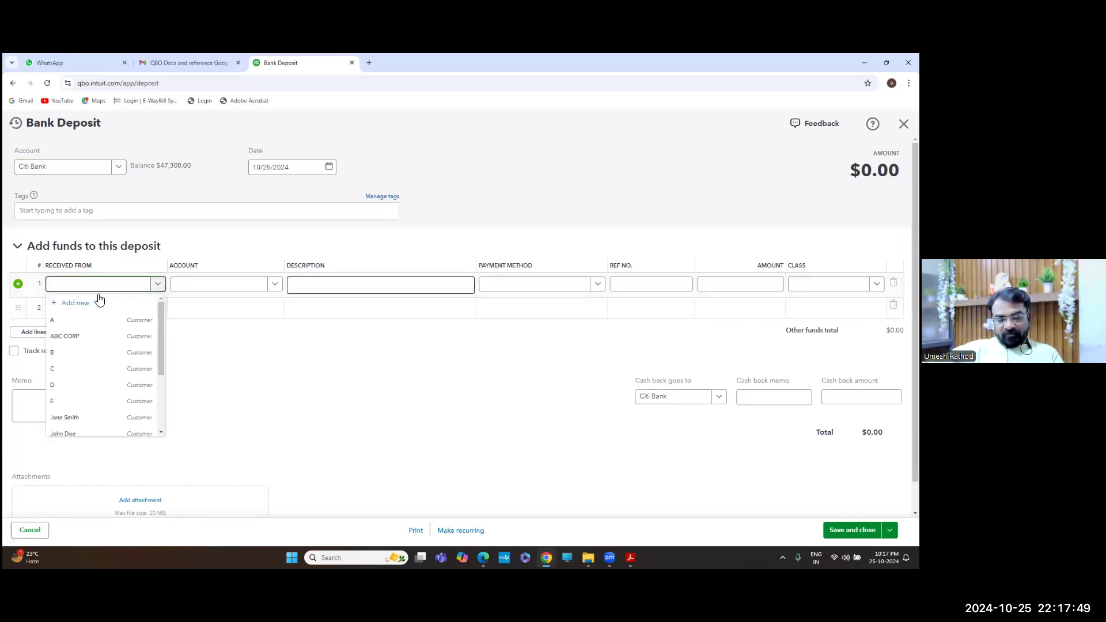
scroll(94, 348, "down", 3)
scroll(96, 333, "up", 3)
left_click(105, 298)
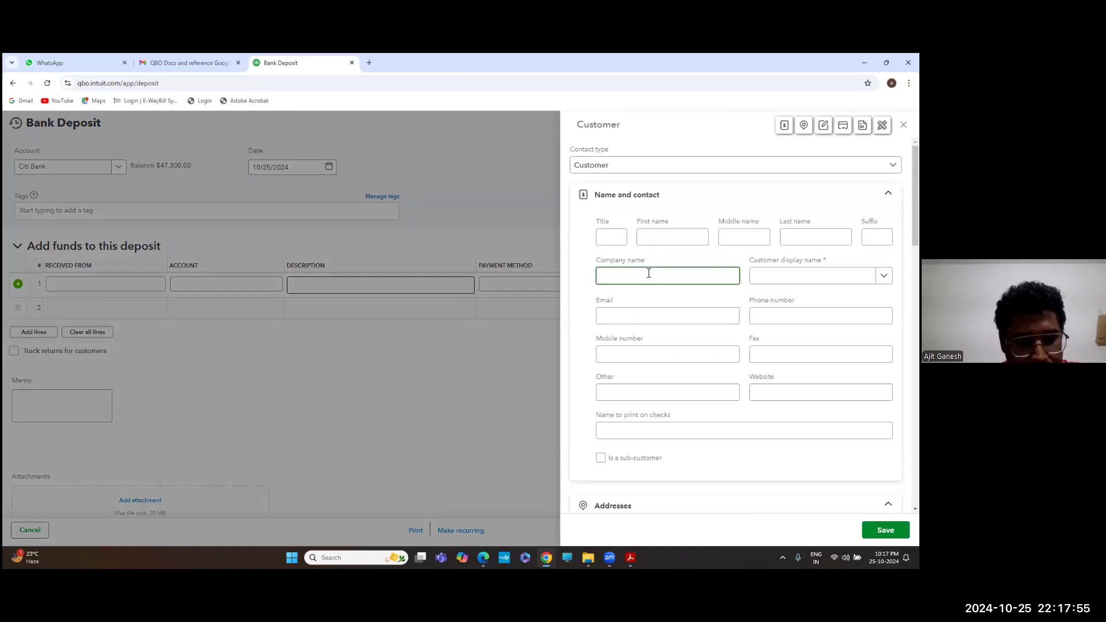
Clear the new contact's company name, dismiss the leave prompt, and view contact types
type("S")
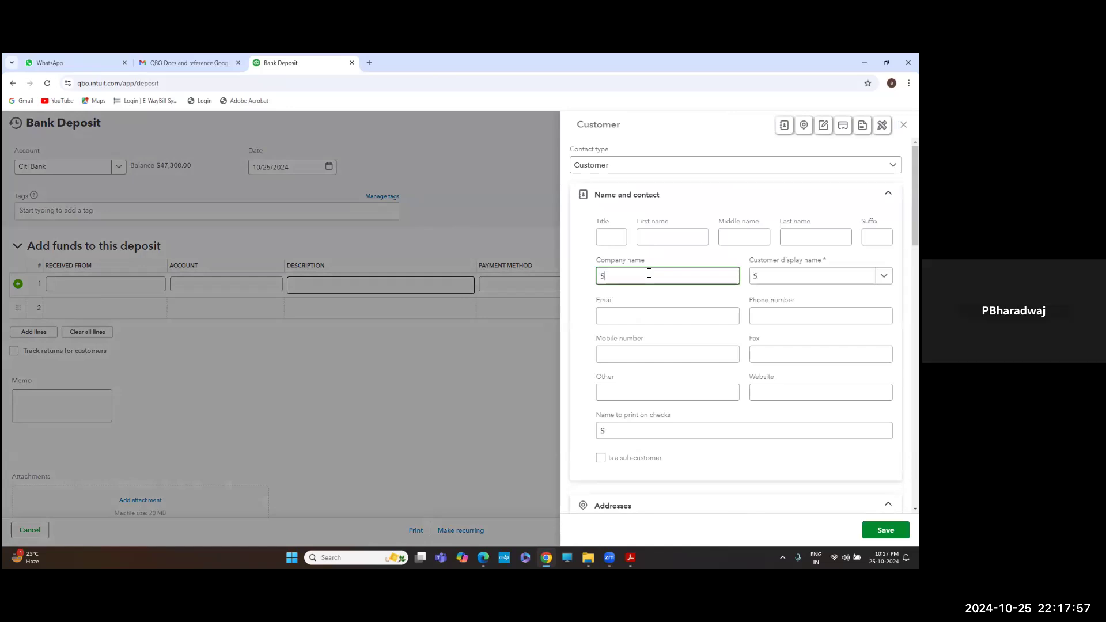
key("BackSpace")
key("Escape")
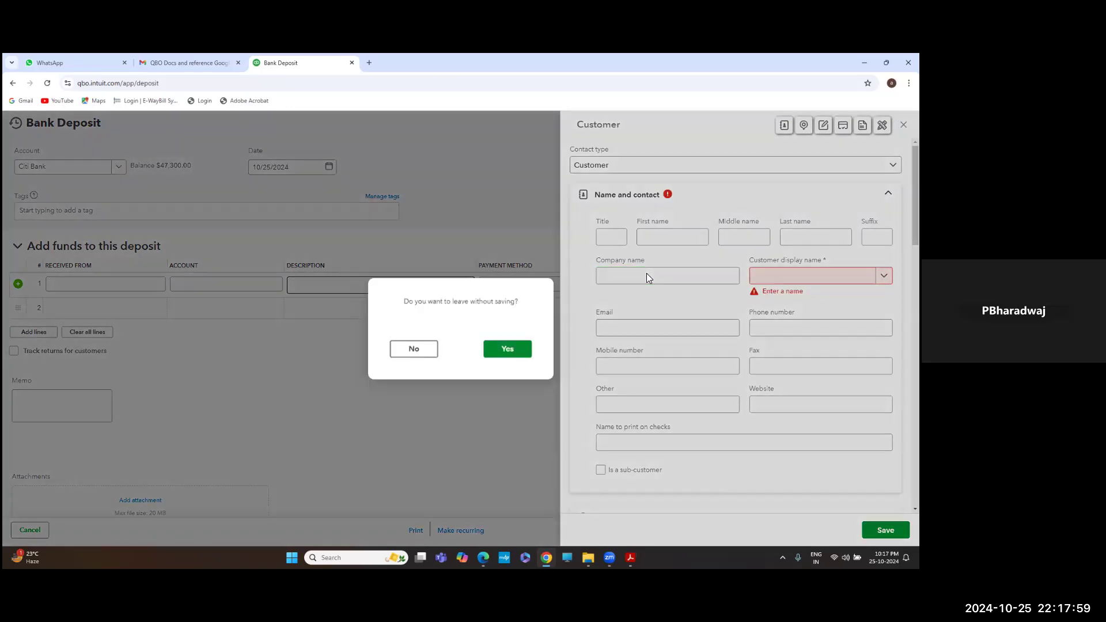
left_click(426, 350)
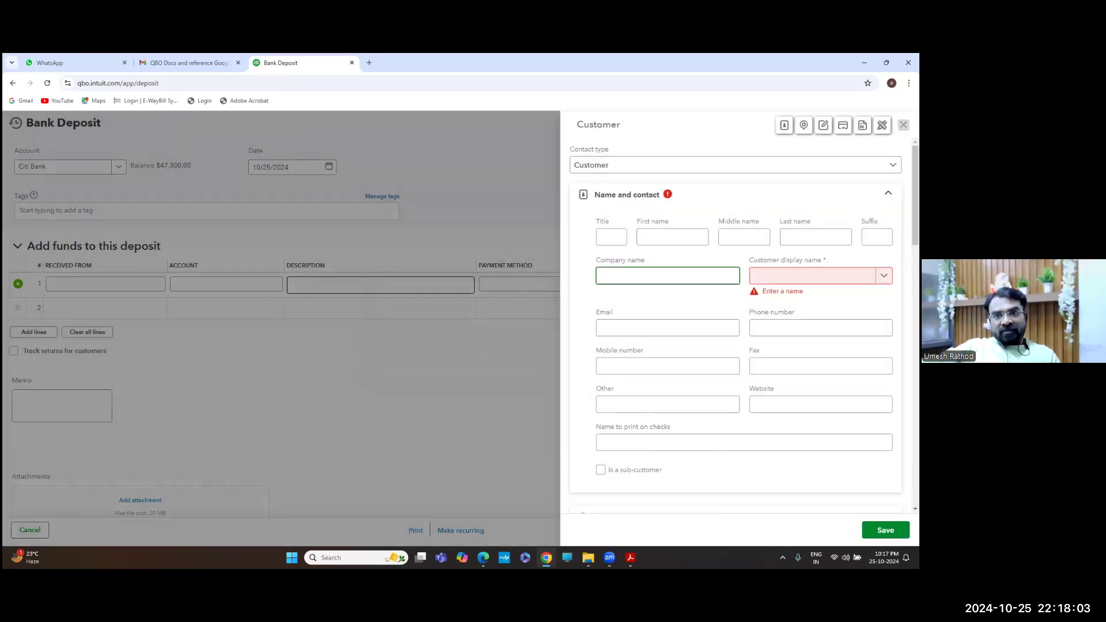
key("Escape")
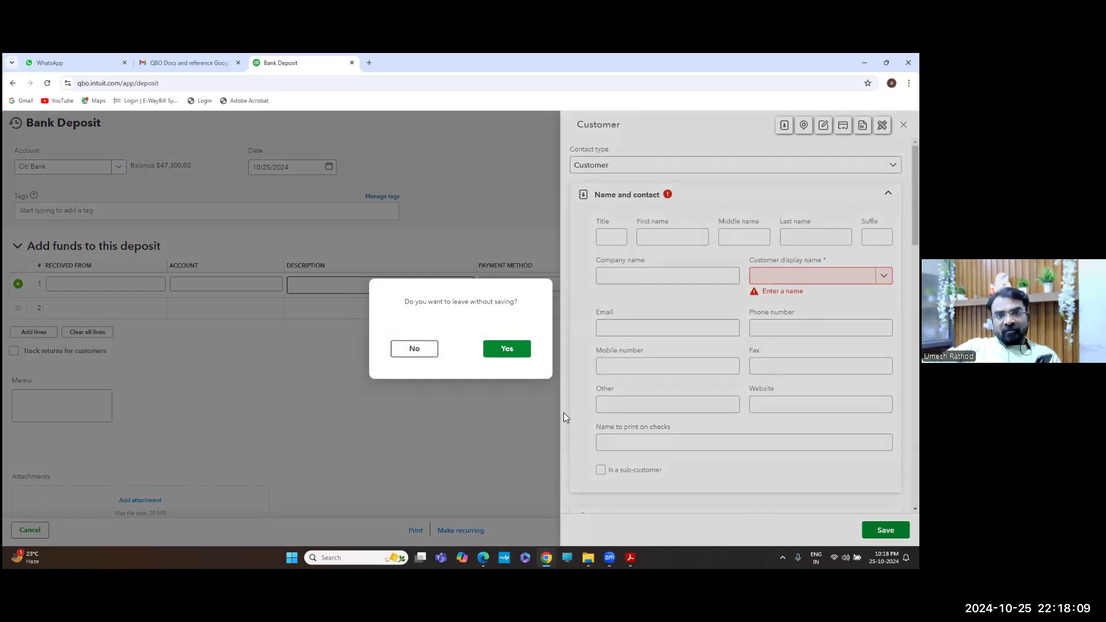
left_click(427, 356)
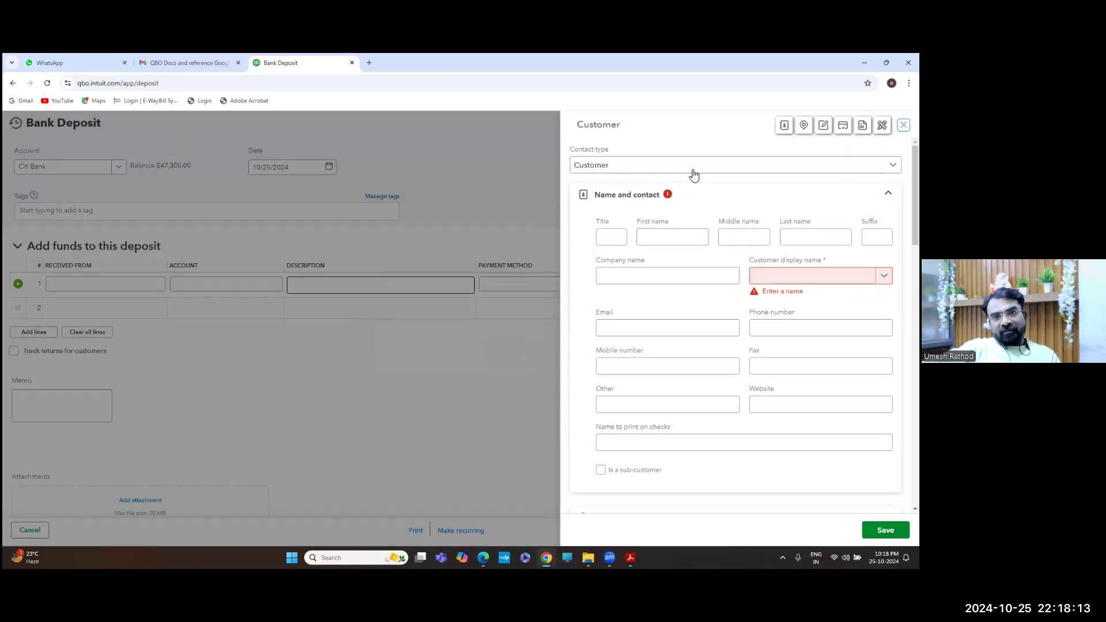
left_click(655, 171)
Make the new contact a Vendor with company name Bajaj Finance
left_click(615, 204)
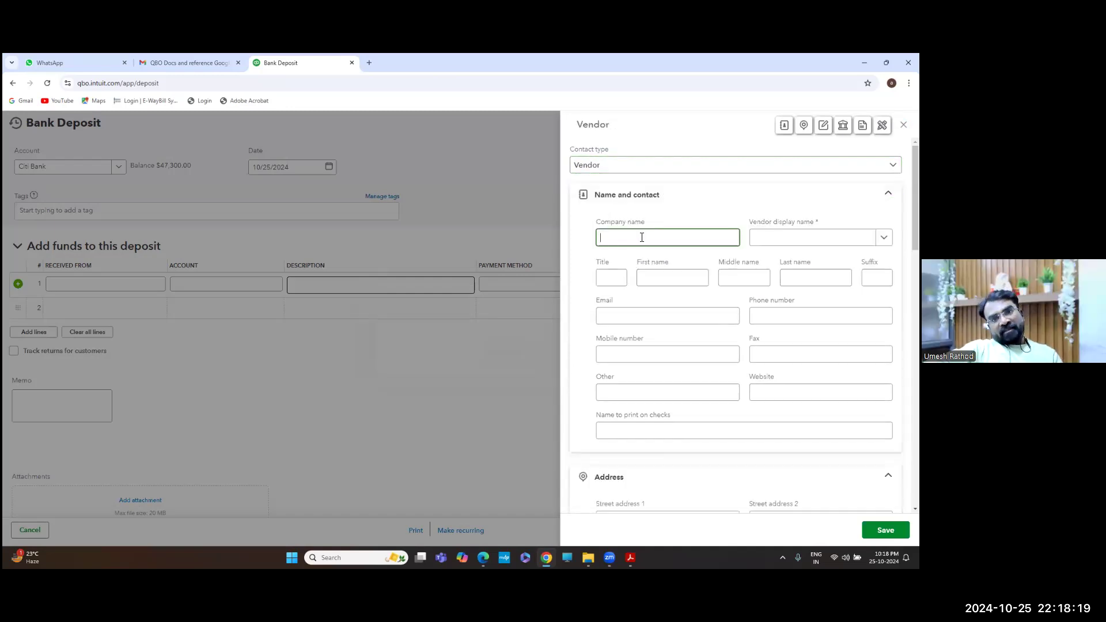
key("BackSpace")
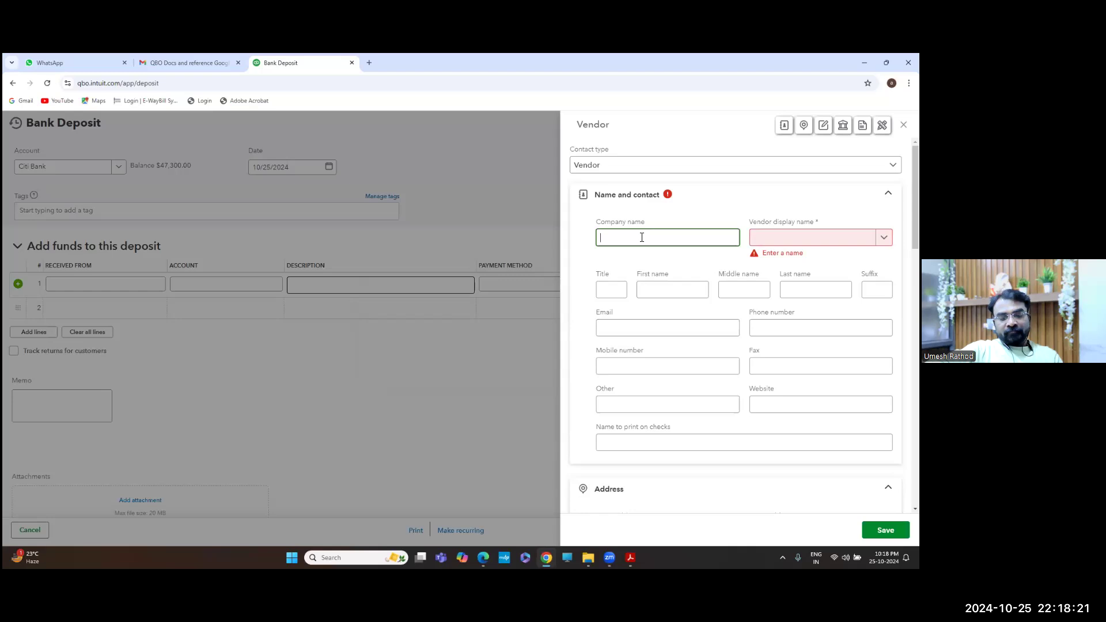
type("bajaj")
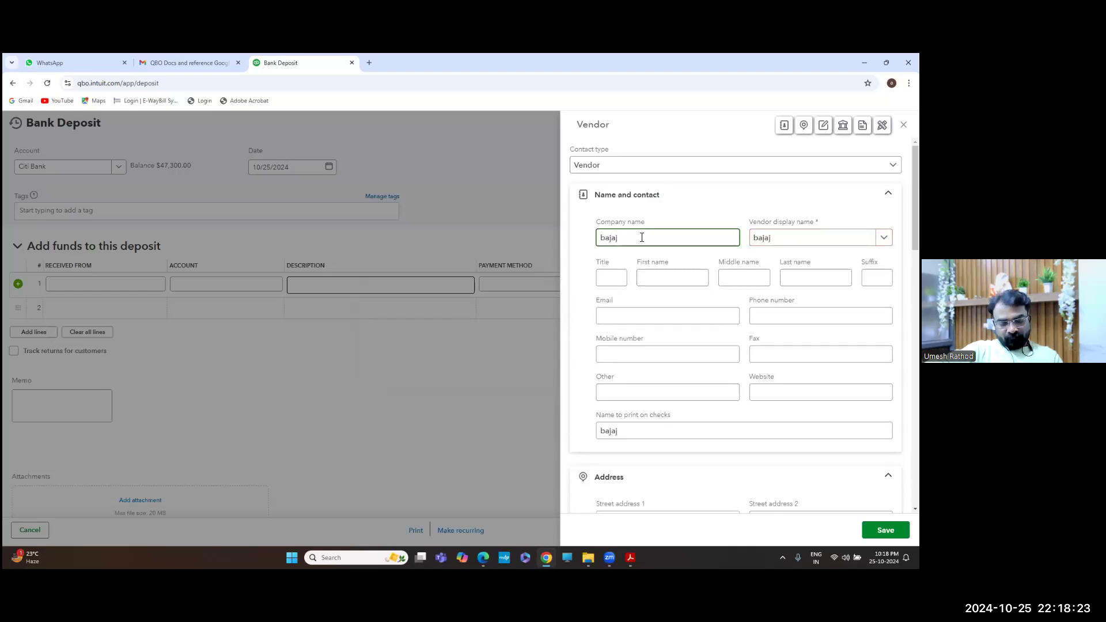
key("BackSpace")
key("BackSpace")
key("BackSpace")
key("BackSpace")
key("BackSpace")
type("B")
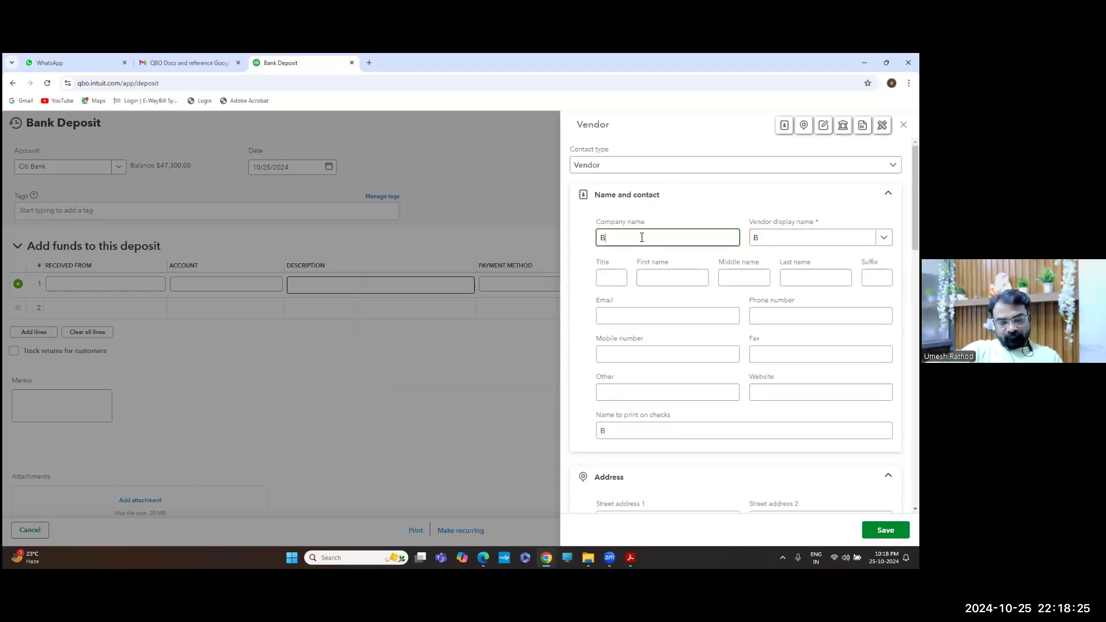
type("ajaj F")
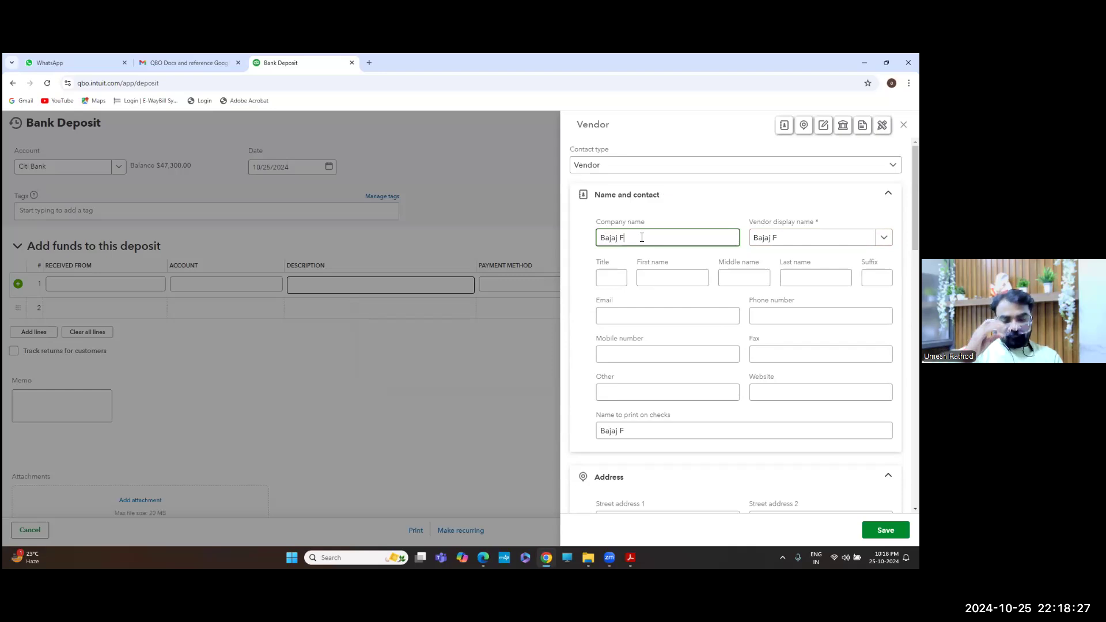
type("inance")
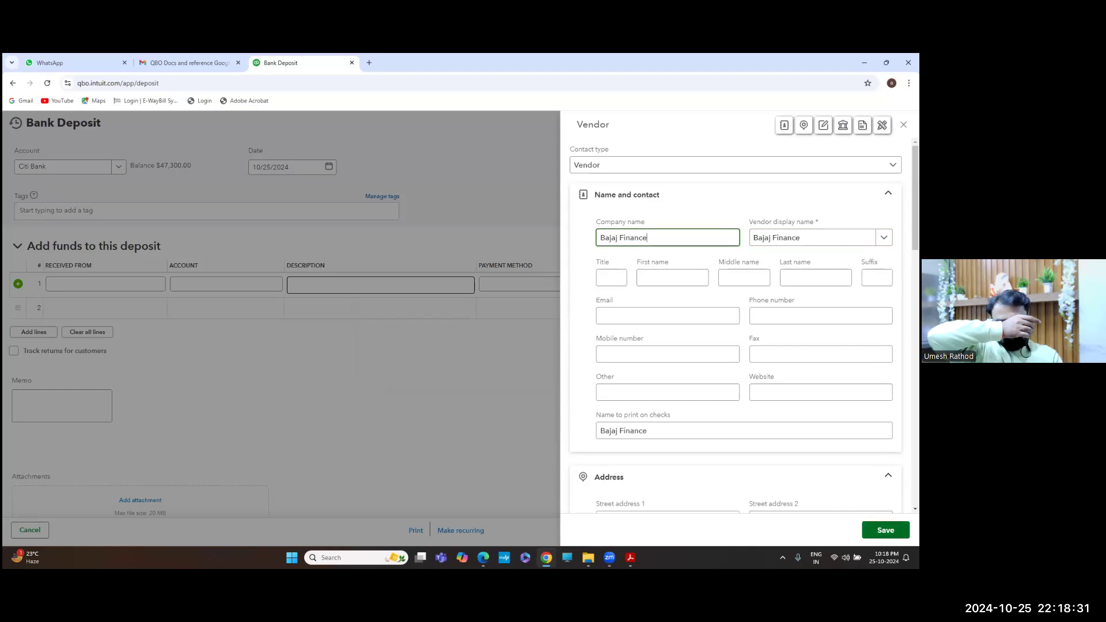
scroll(736, 328, "down", 3)
scroll(735, 329, "down", 7)
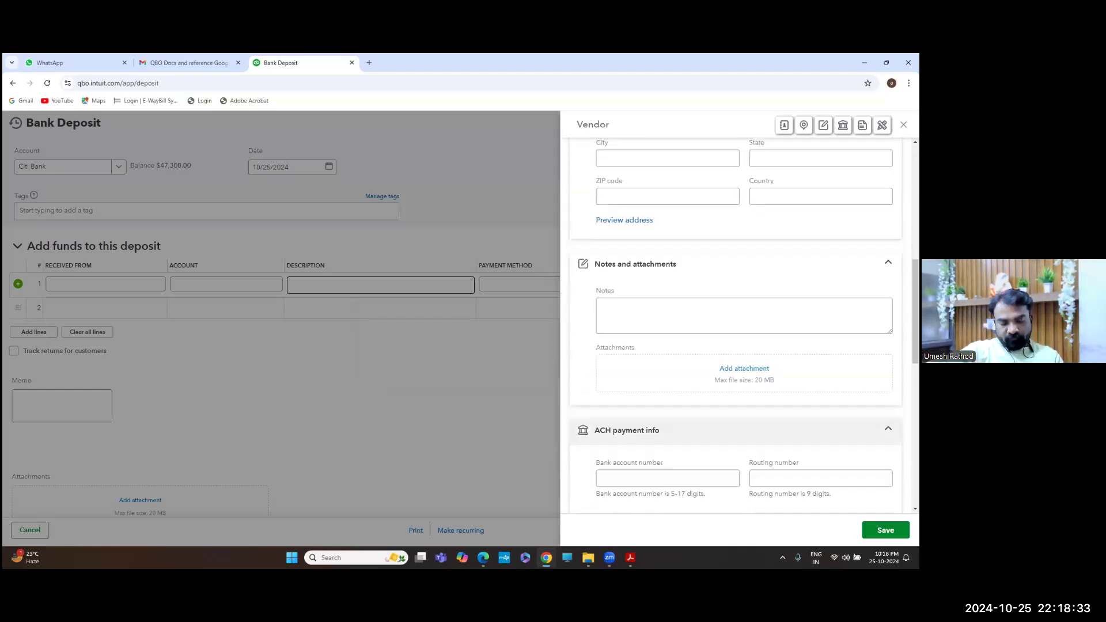
key("Tab")
key("Tab")
key("Tab")
key("Tab")
key("Tab")
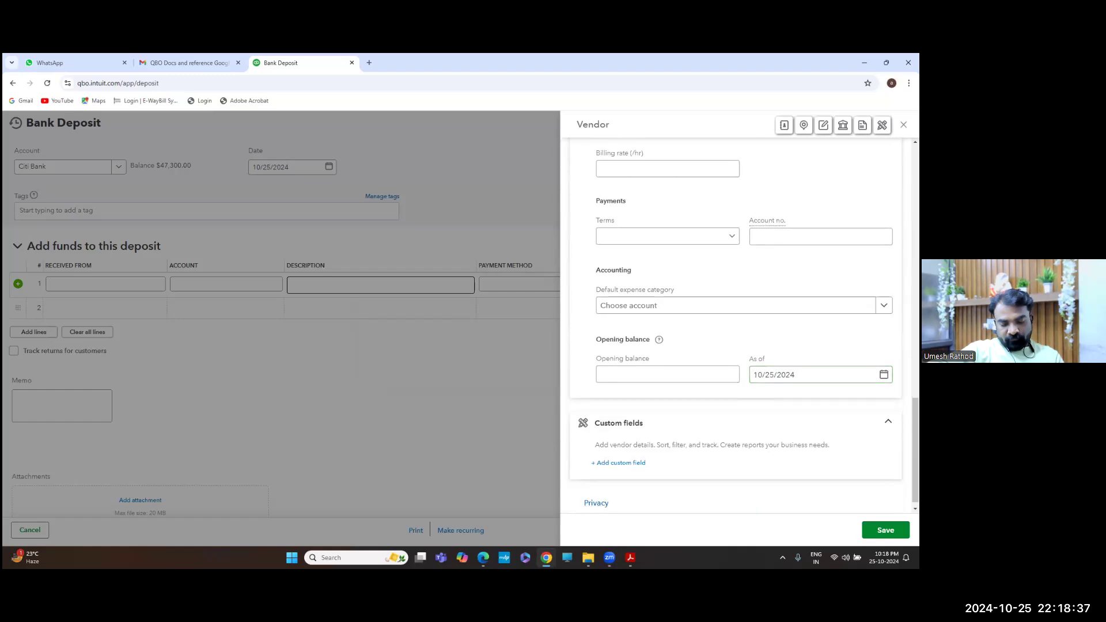
Search the vendor's default expense accounts for 'loa' and 'fund', then close the list
left_click(883, 306)
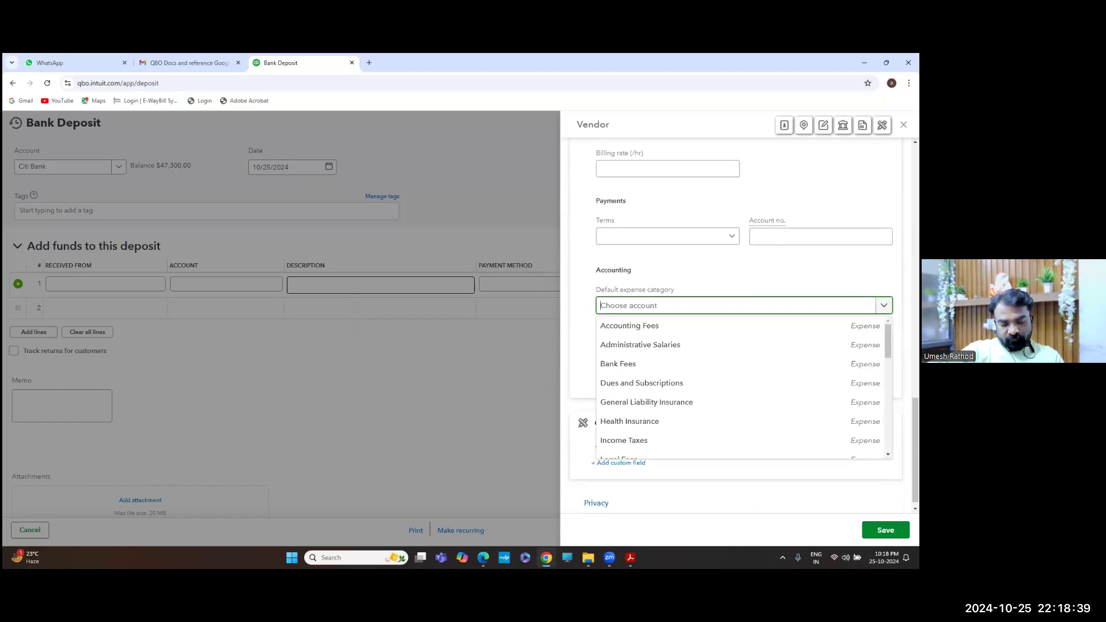
scroll(691, 372, "down", 3)
scroll(743, 387, "down", 5)
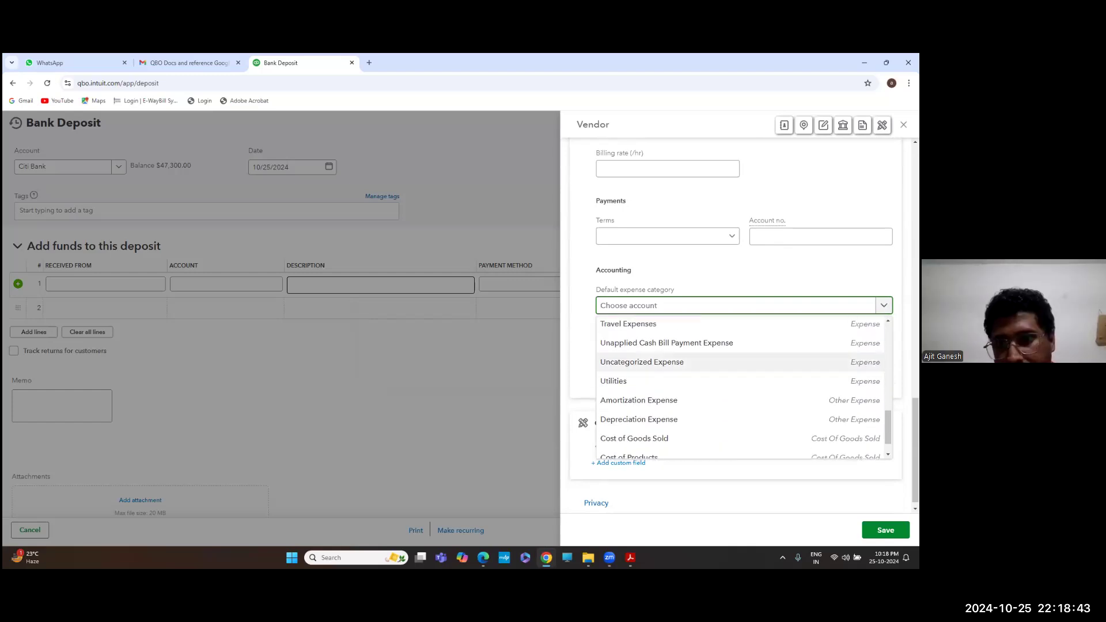
scroll(743, 380, "down", 2)
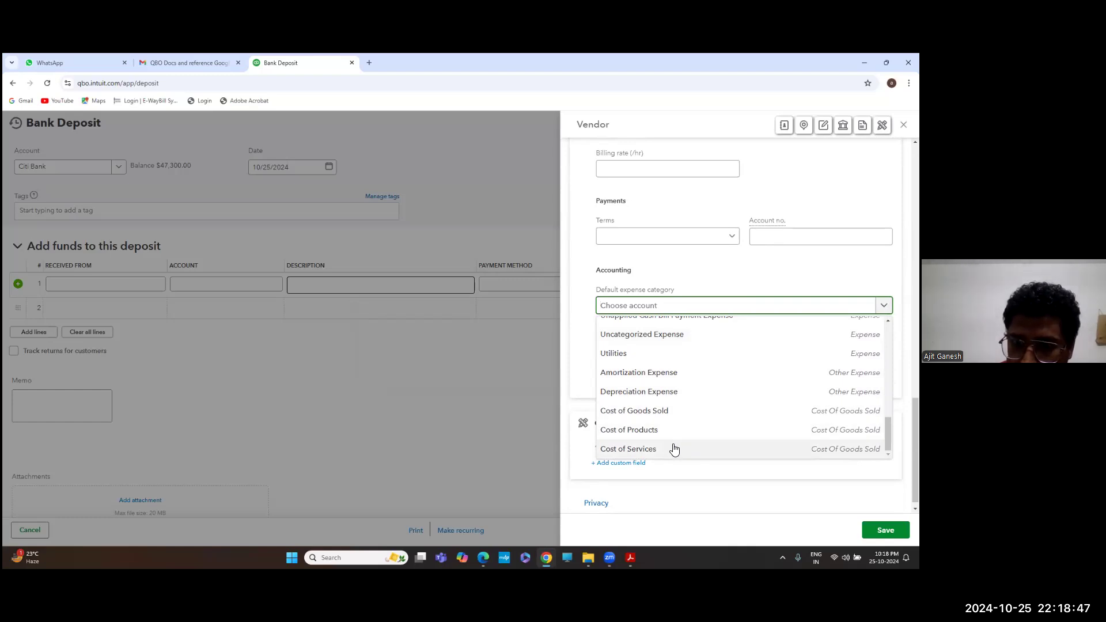
scroll(674, 449, "up", 3)
scroll(674, 426, "up", 8)
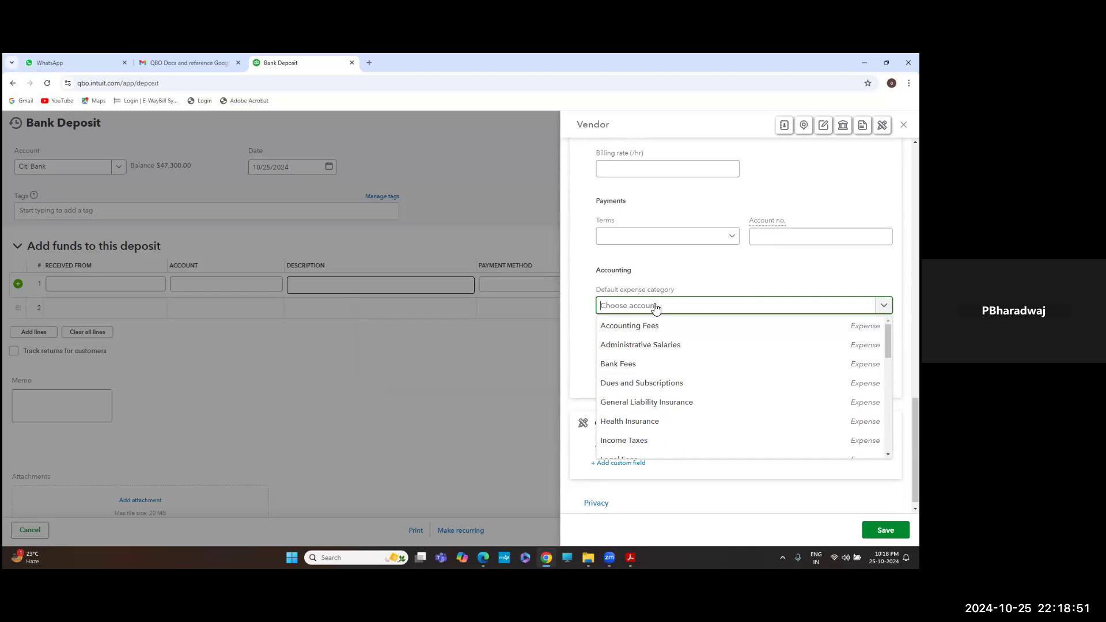
type("loan")
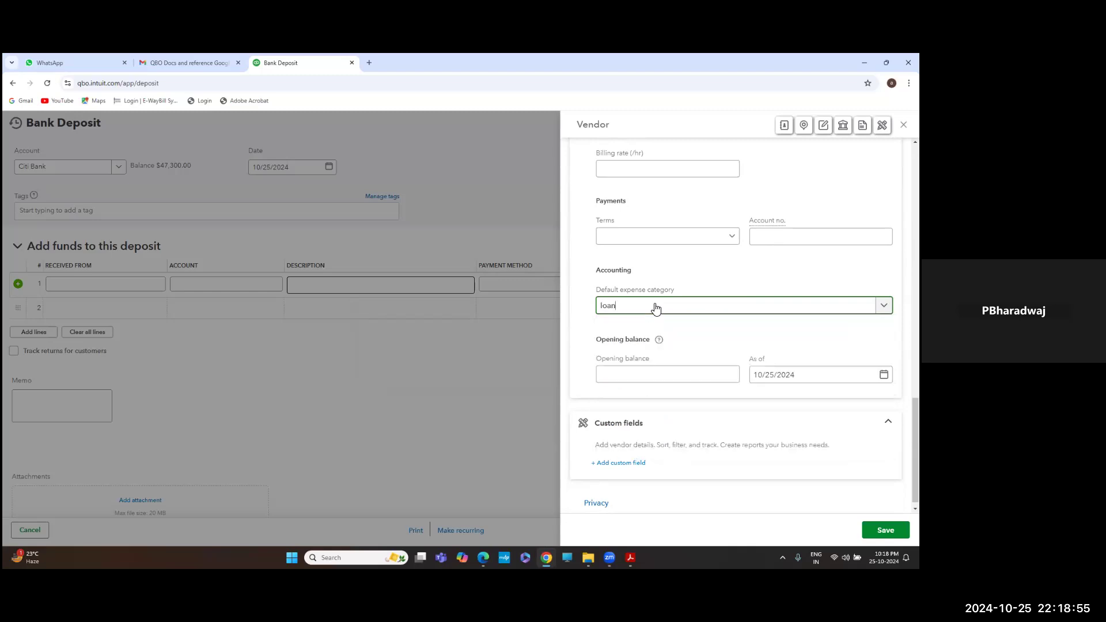
key("BackSpace")
key("BackSpace")
key("BackSpace")
key("BackSpace")
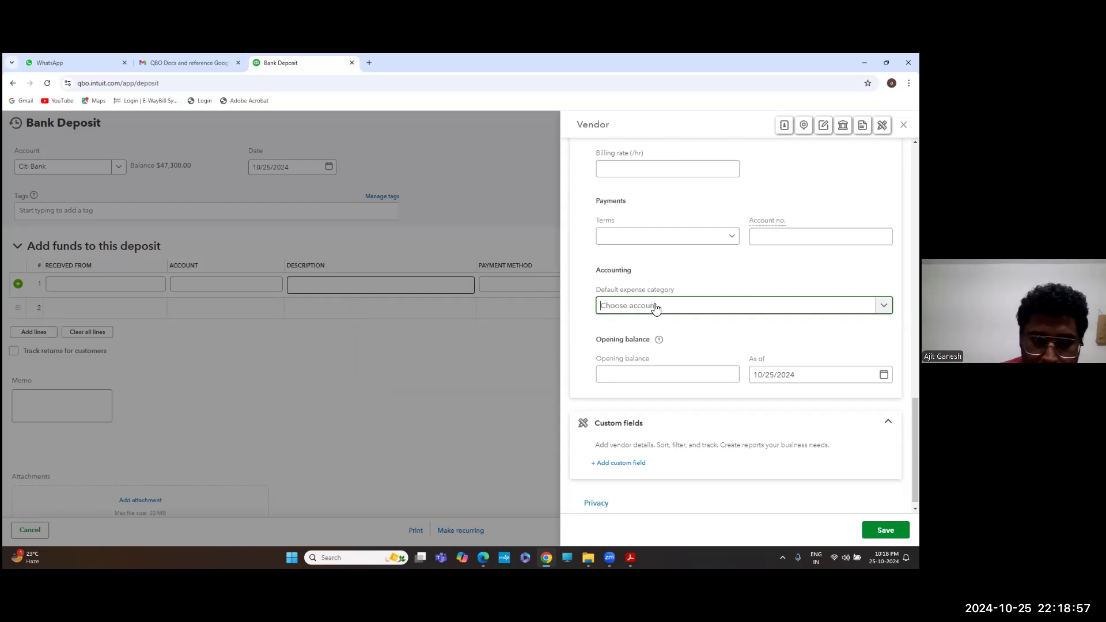
type("fund")
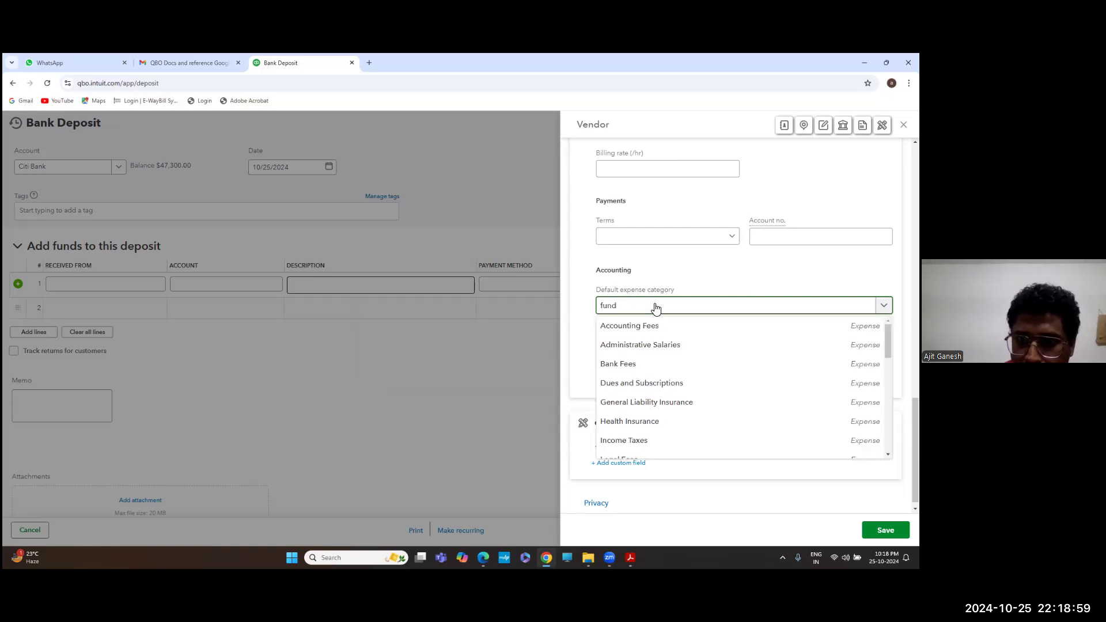
key("BackSpace")
key("BackSpace")
key("BackSpace")
key("BackSpace")
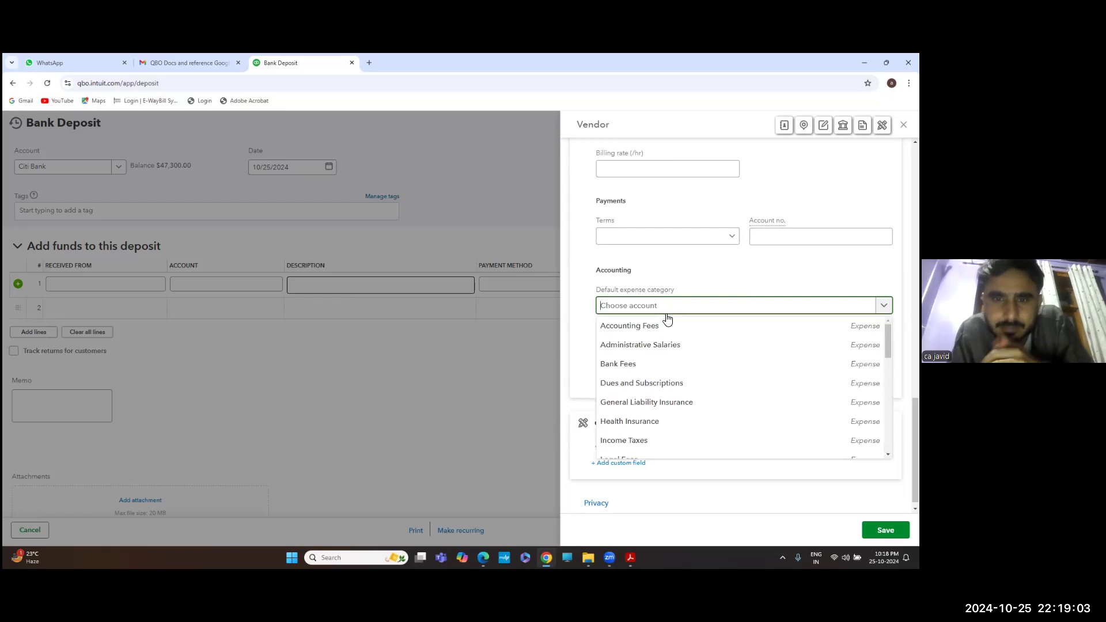
scroll(668, 377, "down", 2)
scroll(672, 379, "down", 3)
scroll(671, 378, "down", 6)
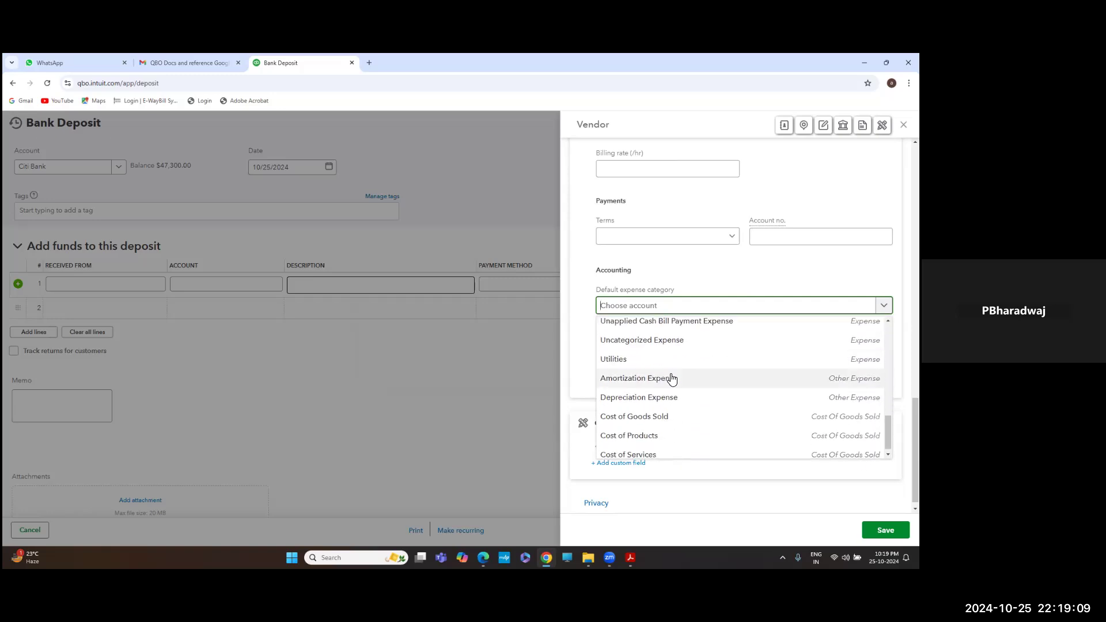
left_click(525, 357)
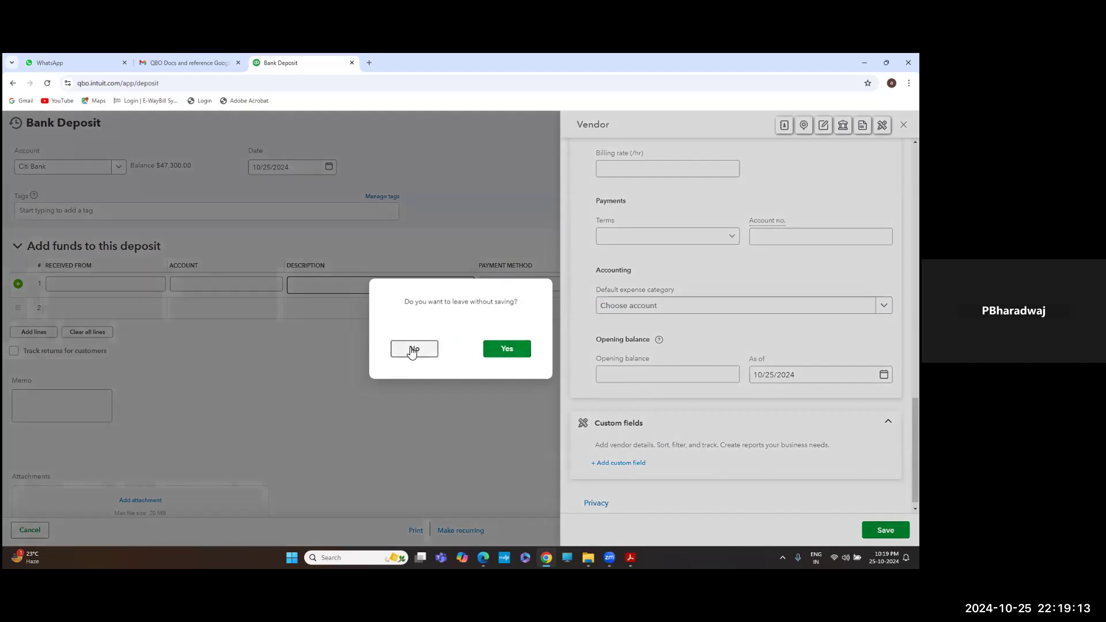
left_click(412, 349)
Collapse the vendor form's name, address, notes, ACH and additional info sections
scroll(634, 369, "down", 1)
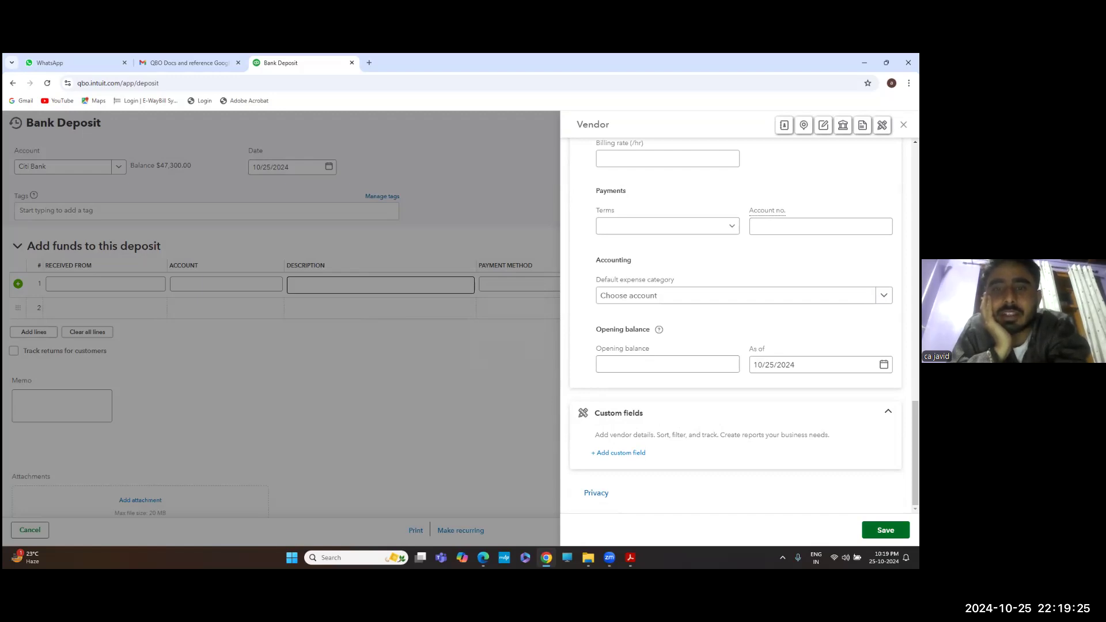
scroll(736, 322, "up", 10)
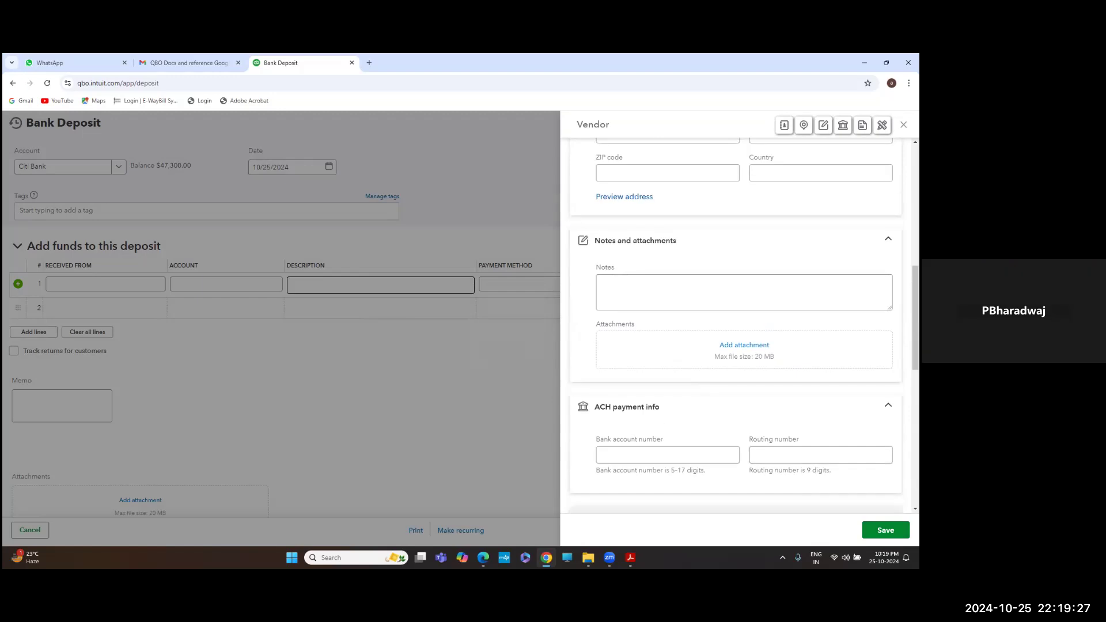
scroll(702, 316, "down", 12)
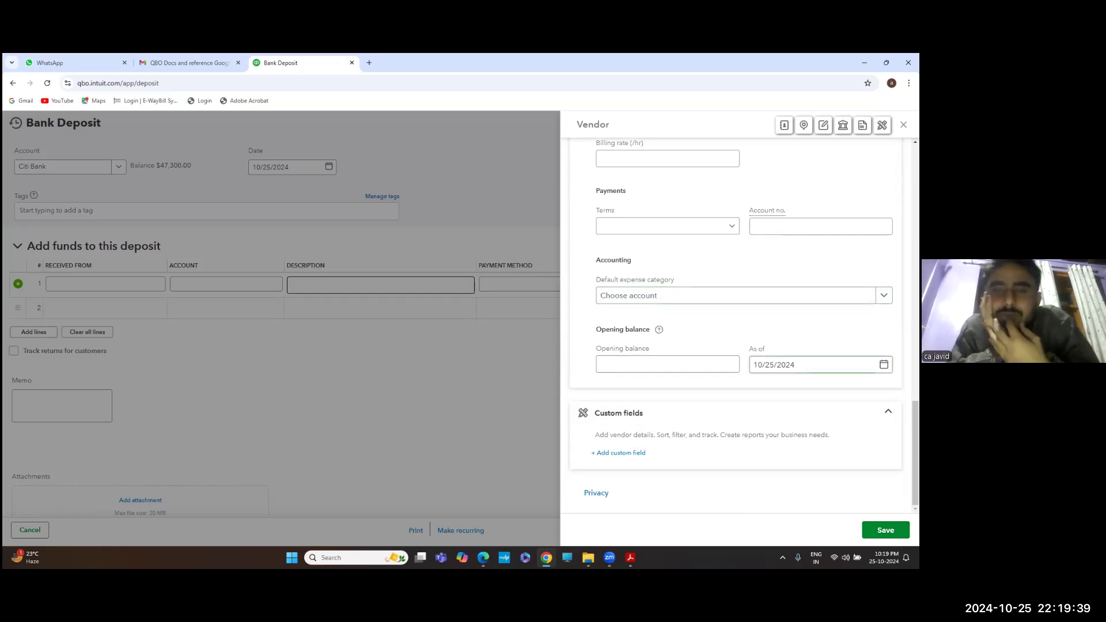
scroll(741, 340, "up", 6)
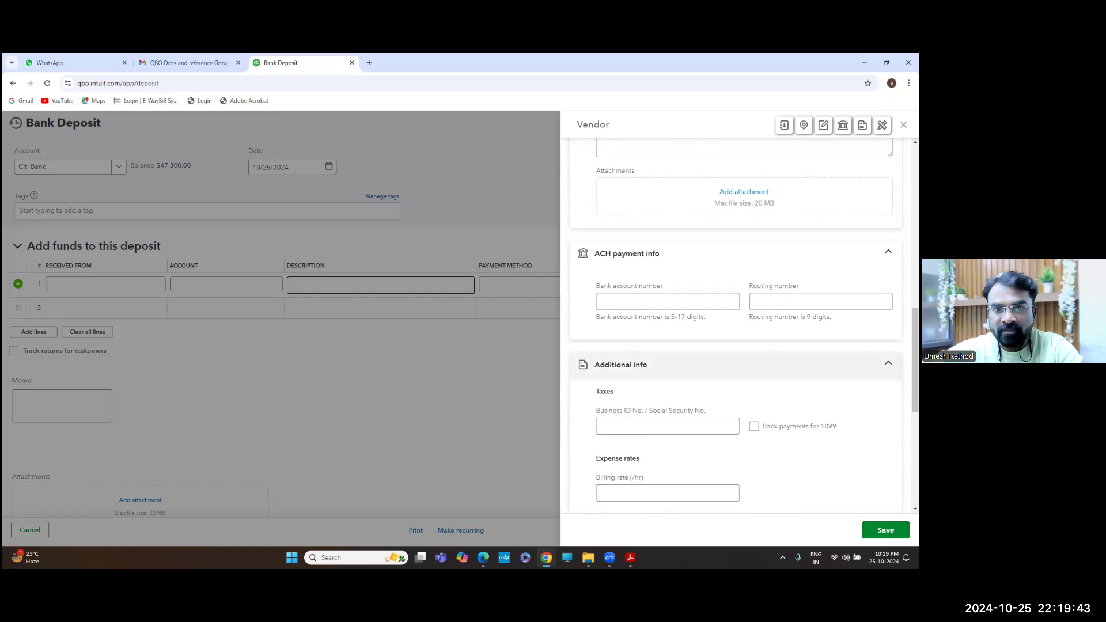
scroll(741, 341, "up", 10)
left_click(673, 194)
left_click(672, 235)
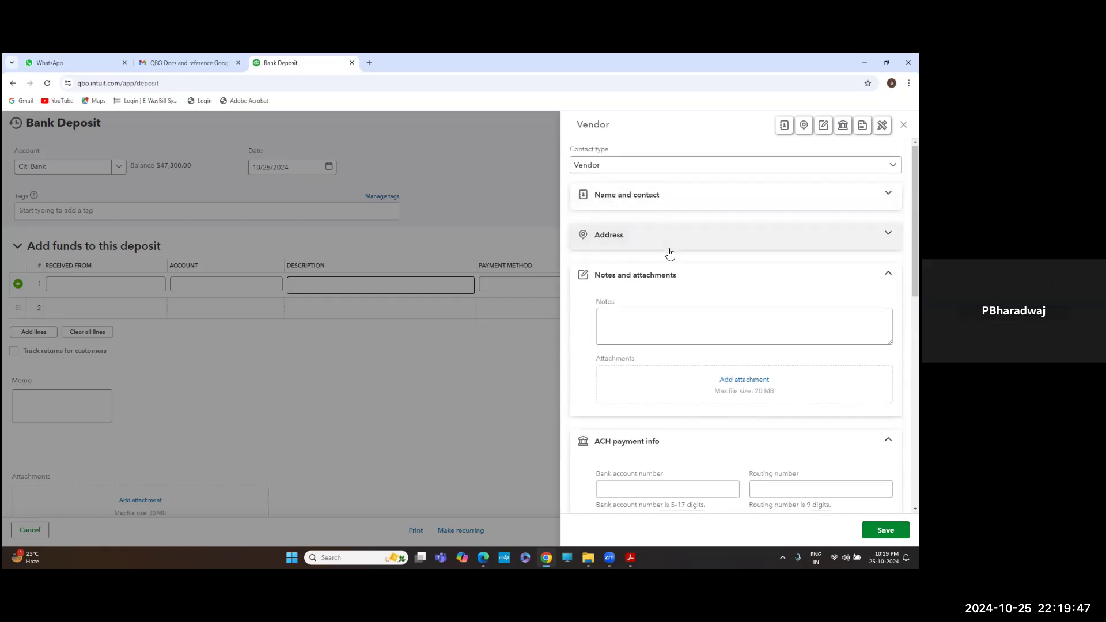
left_click(667, 272)
left_click(661, 318)
left_click(667, 354)
scroll(700, 306, "down", 2)
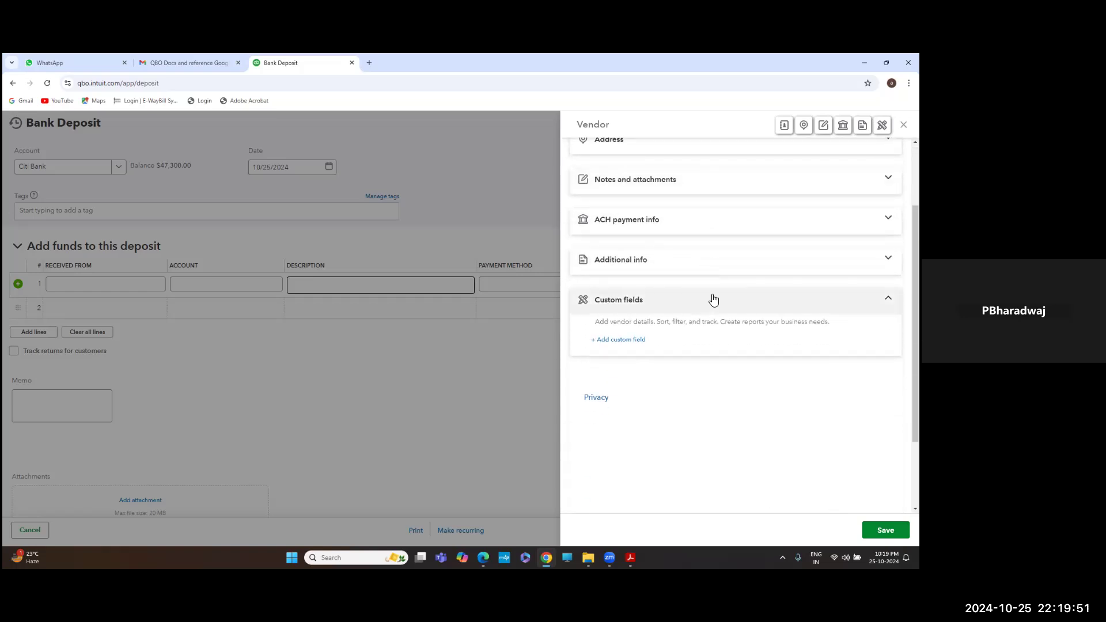
scroll(710, 298, "up", 1)
scroll(718, 215, "up", 1)
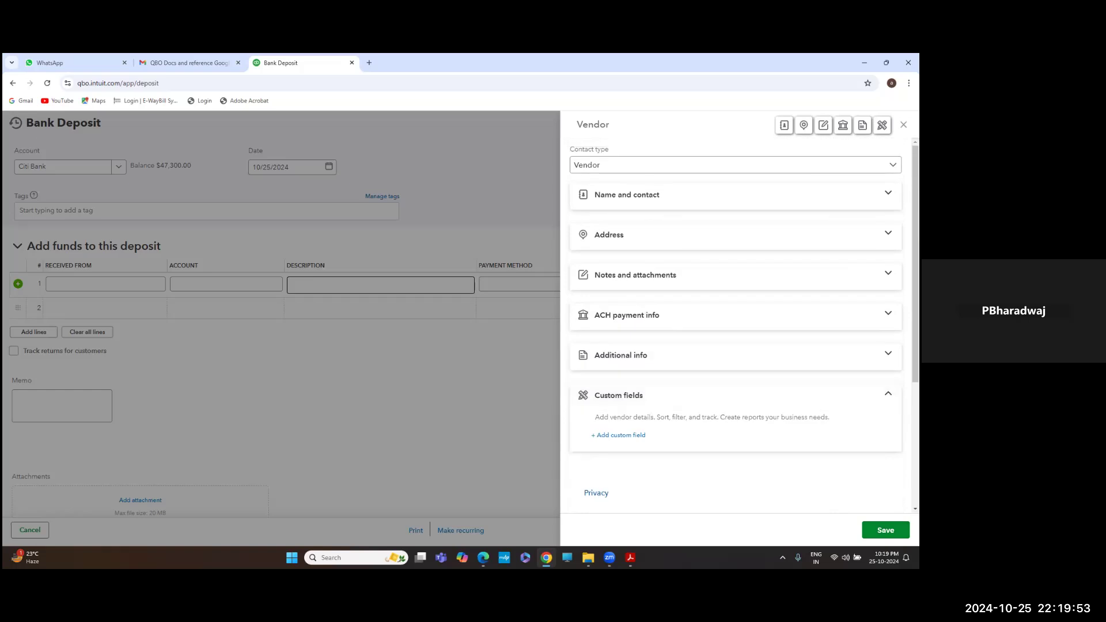
left_click(702, 198)
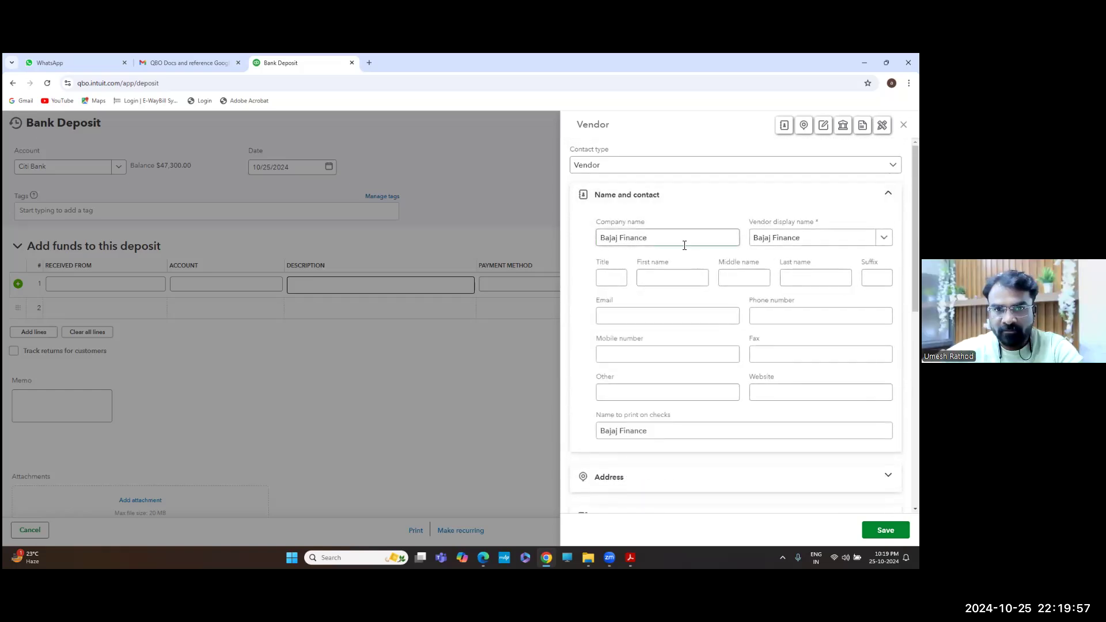
left_click(724, 197)
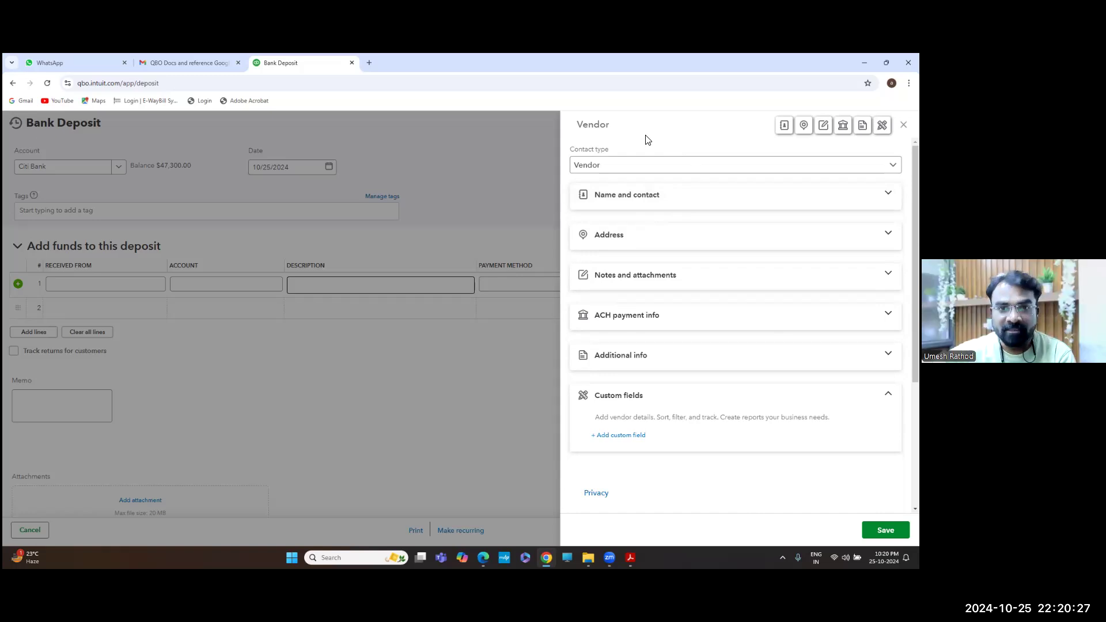
Keep the contact type as Vendor, then close the form without saving
left_click(621, 171)
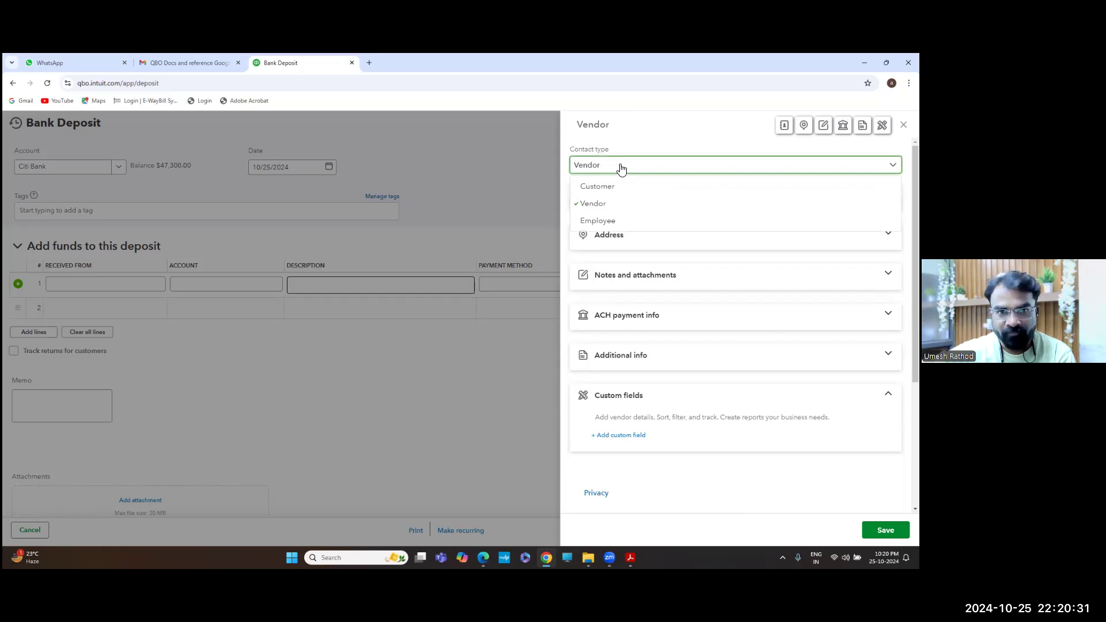
left_click(621, 168)
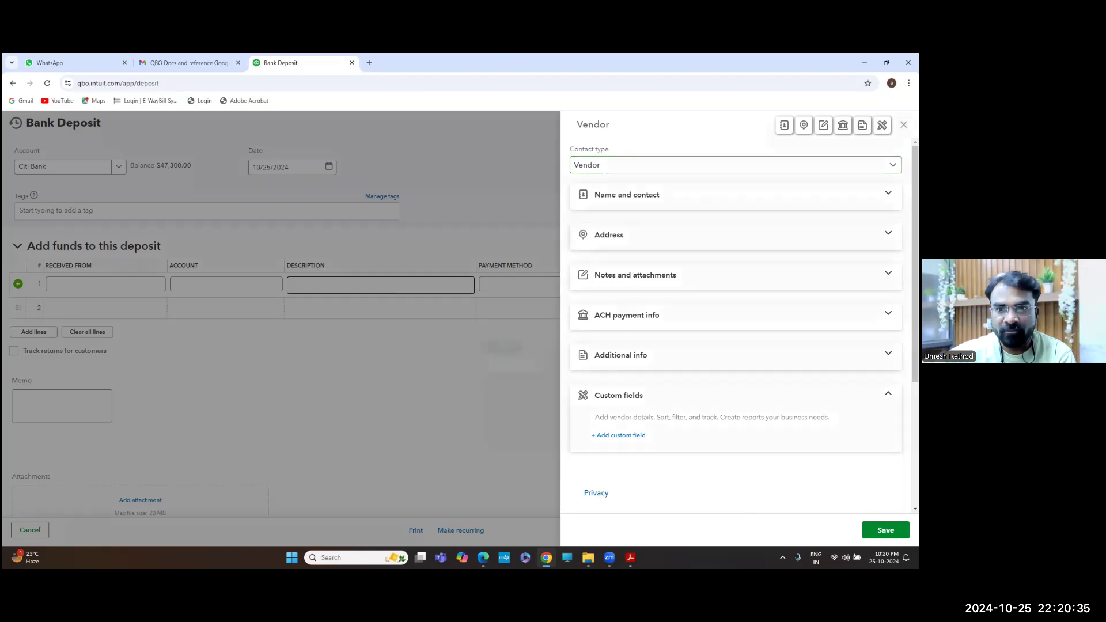
key("Escape")
left_click(499, 350)
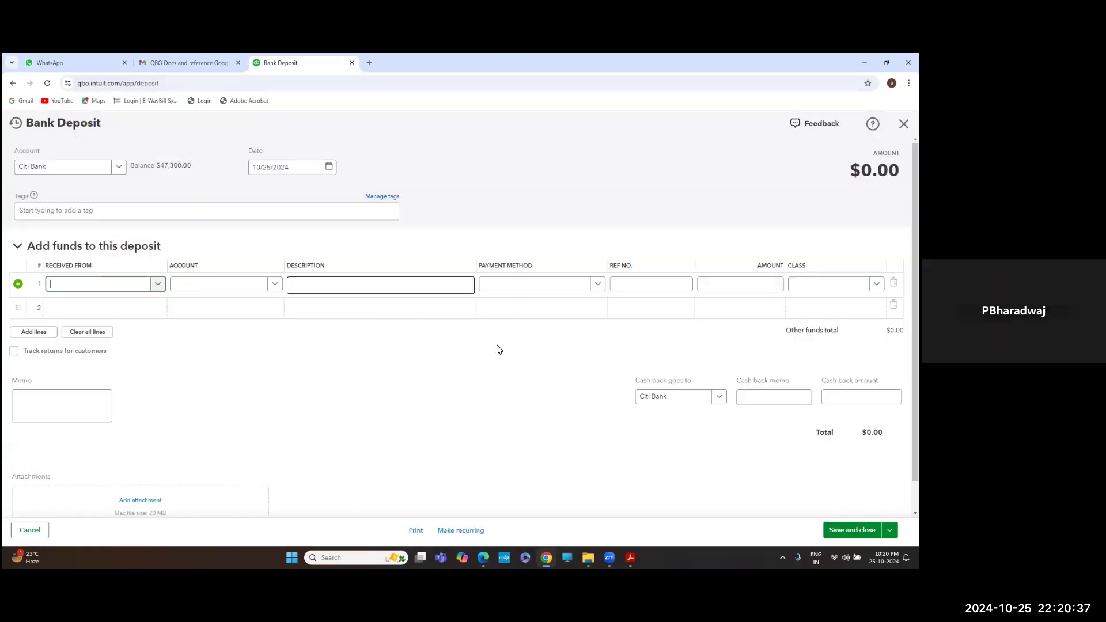
From line 1's Received From, add and save a new customer with company name Bajaj Finance
left_click(213, 284)
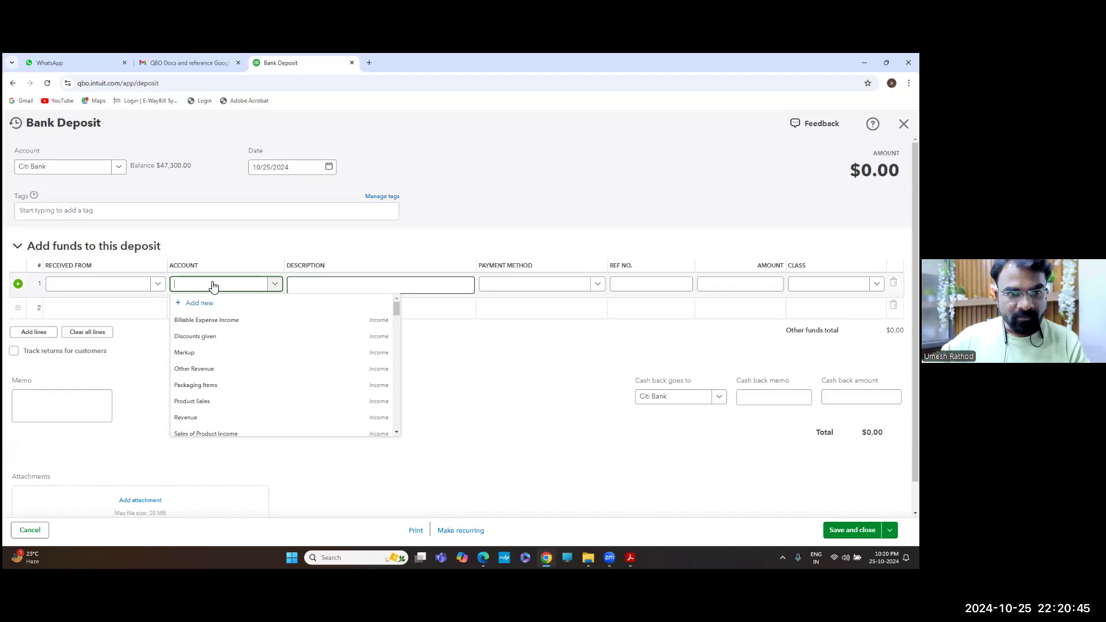
left_click(81, 284)
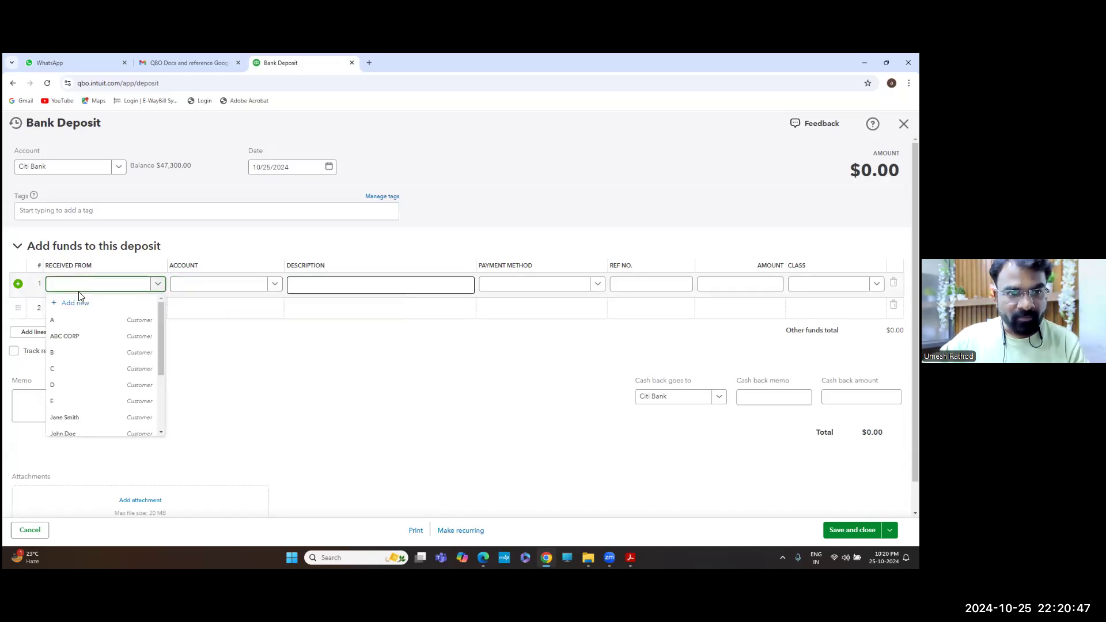
left_click(74, 302)
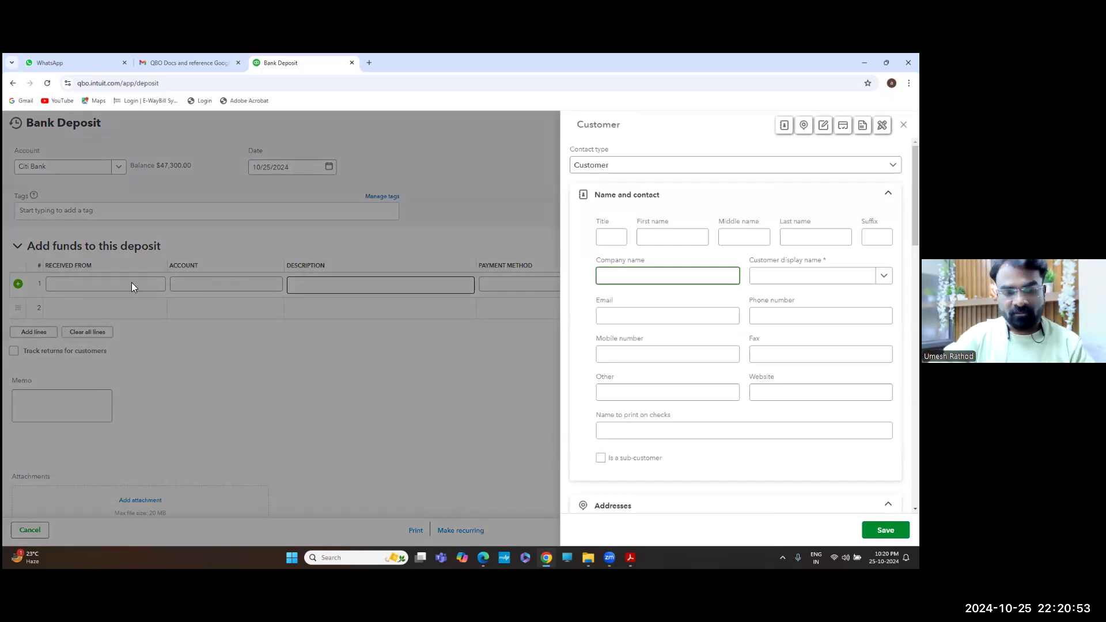
type("Bajaja A")
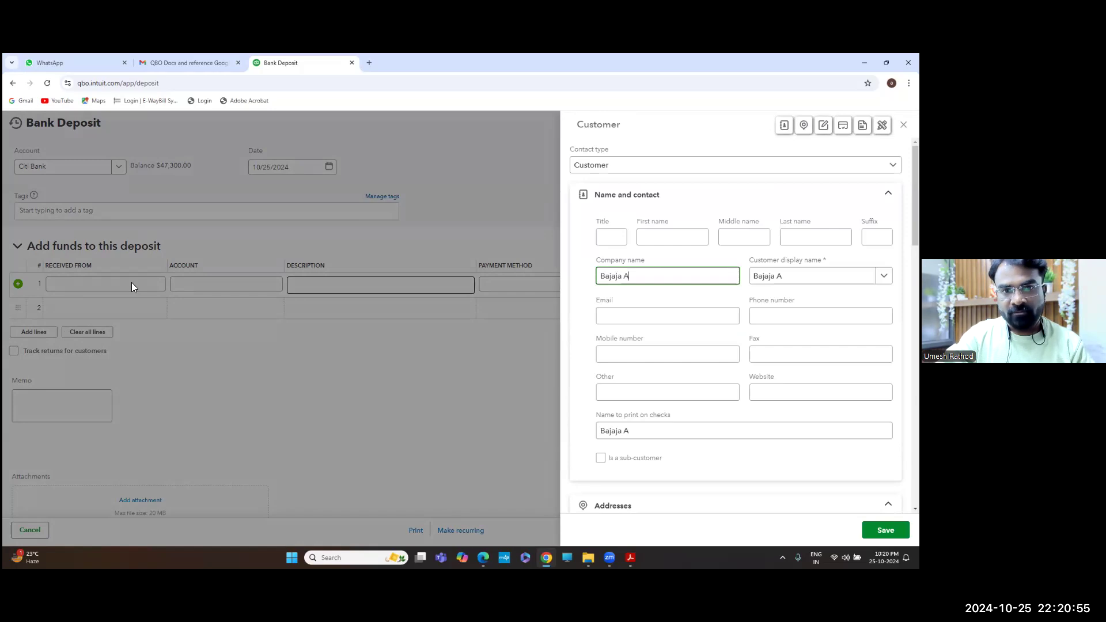
key("BackSpace")
type("Fina")
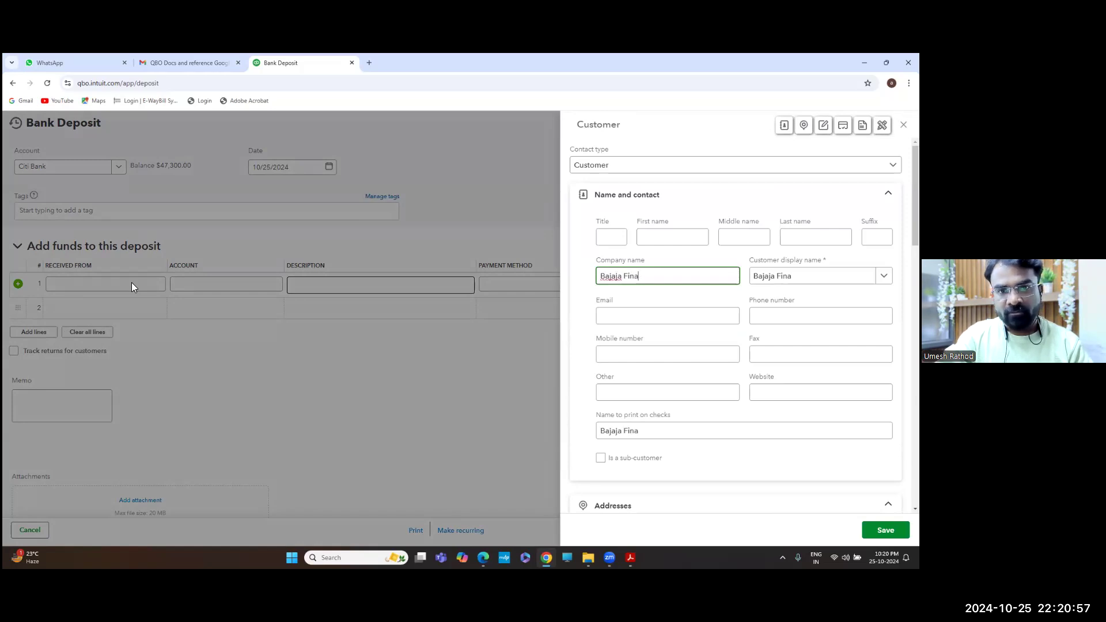
type("nce")
key("Tab")
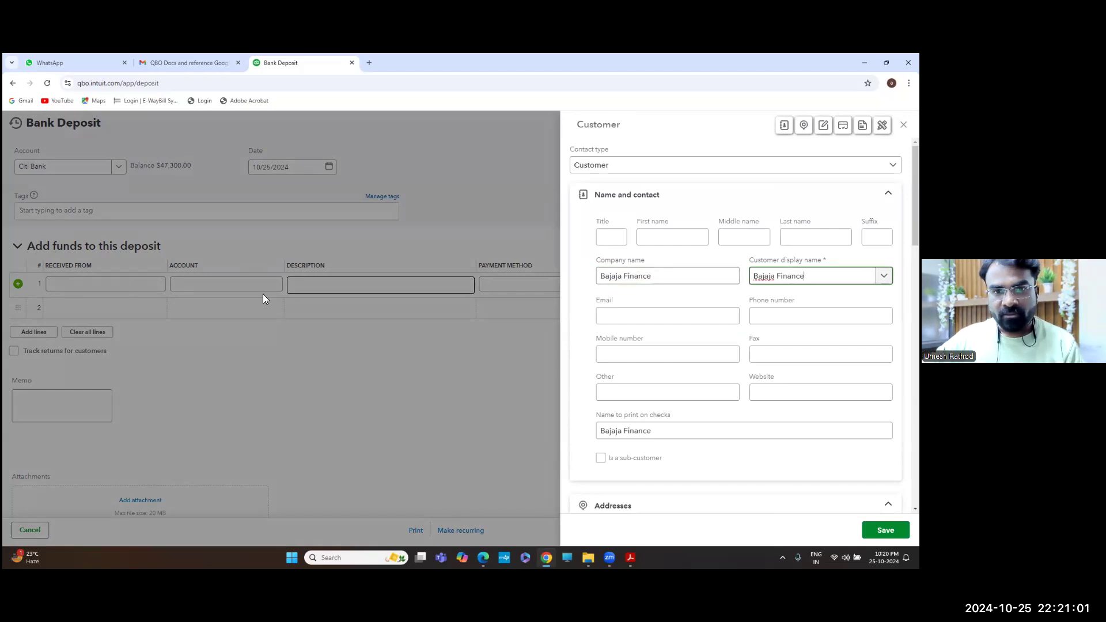
left_click(622, 276)
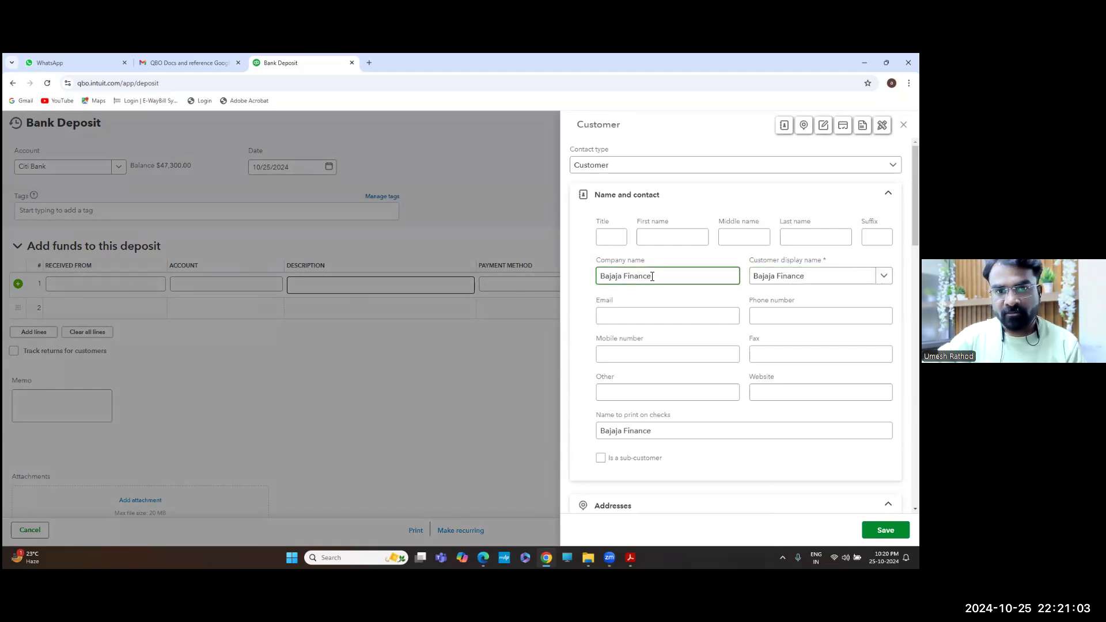
key("BackSpace")
triple_click(651, 276)
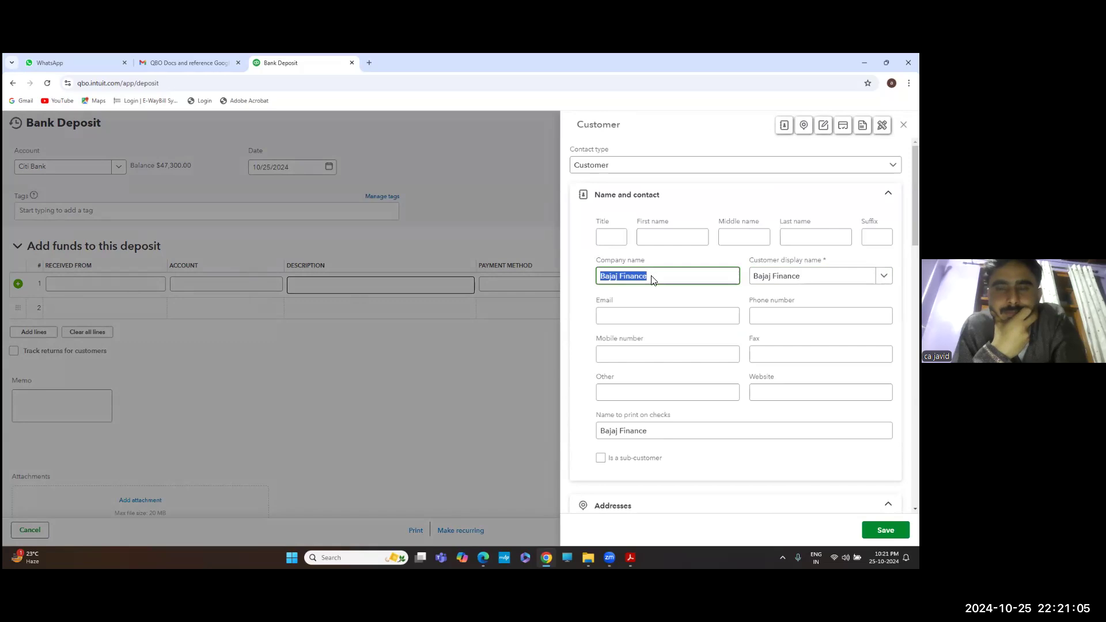
left_click(886, 530)
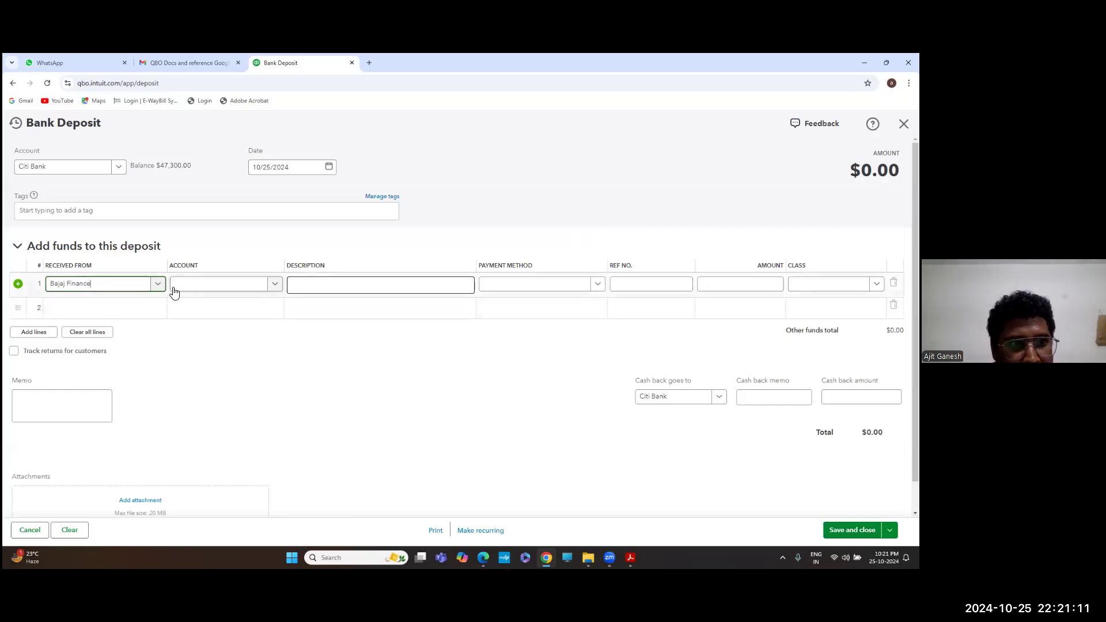
Cancel an unfinished new account and clear Bajaj Finance from line 1's Received From
left_click(228, 284)
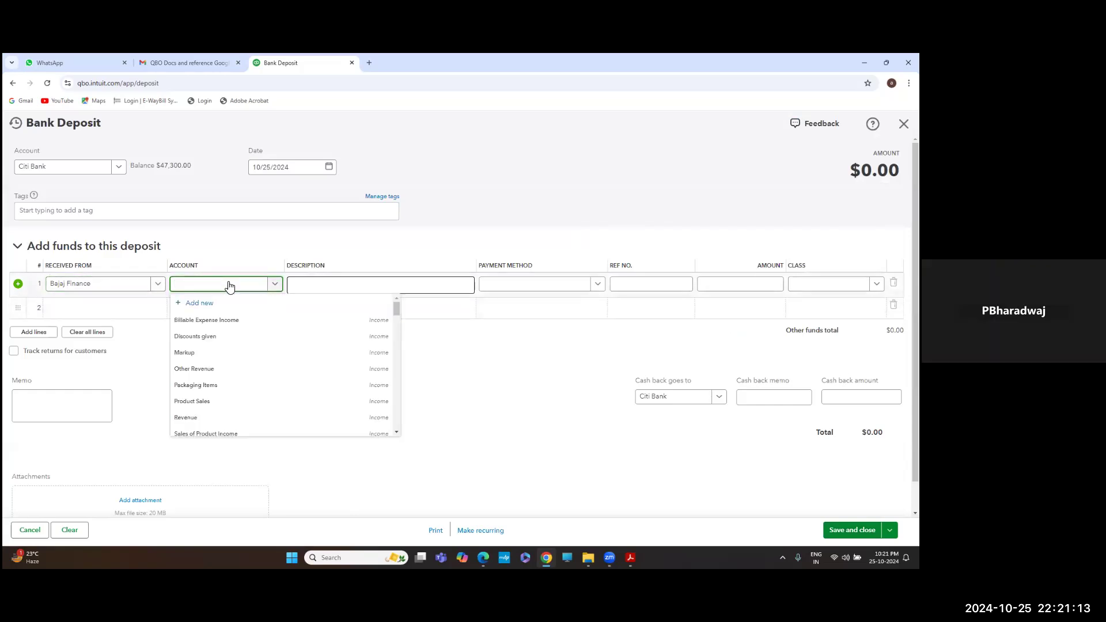
left_click(201, 302)
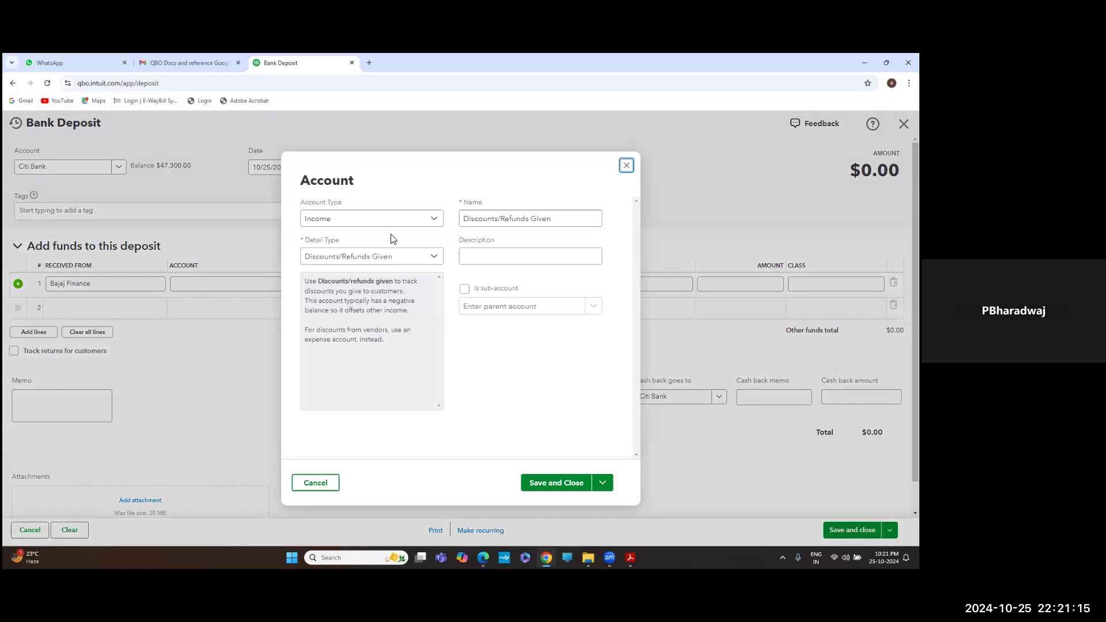
left_click(373, 219)
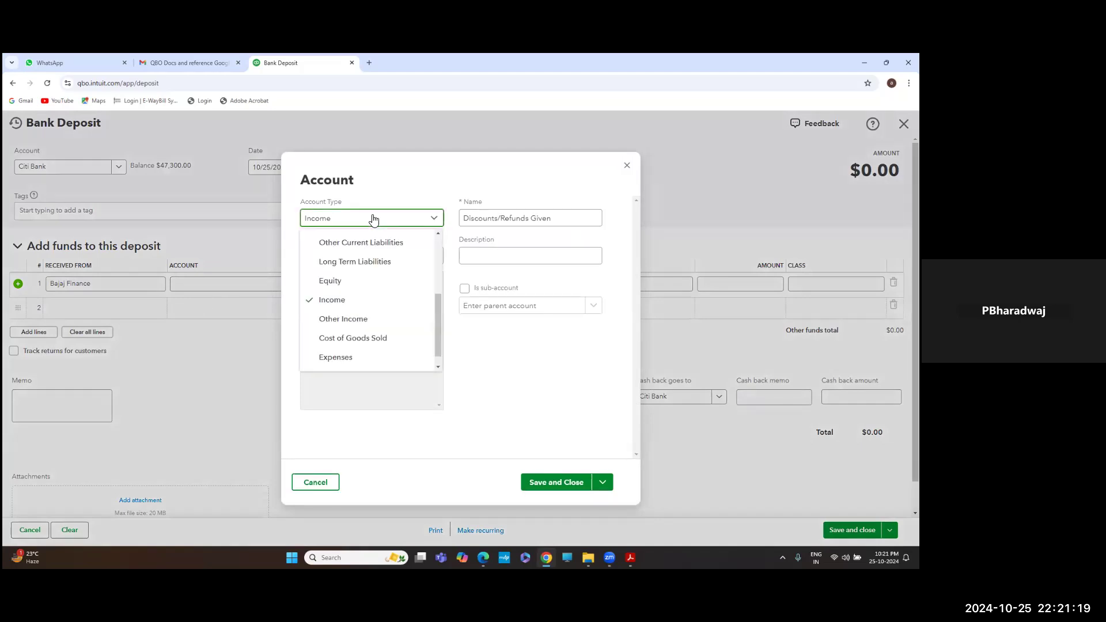
left_click(627, 166)
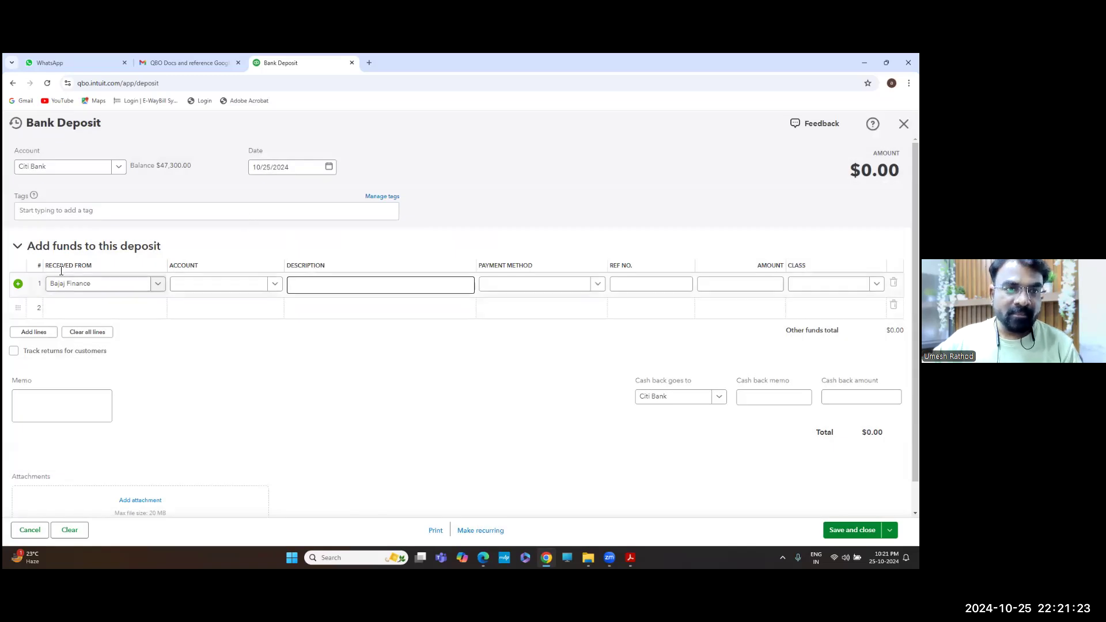
left_click(108, 286)
key("BackSpace")
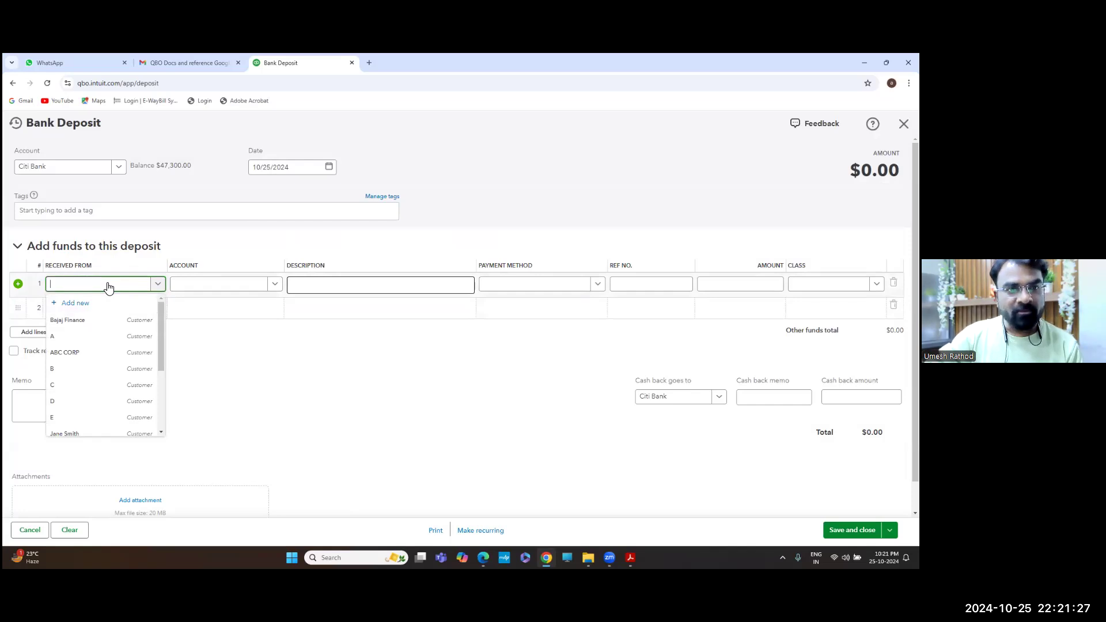
key("Tab")
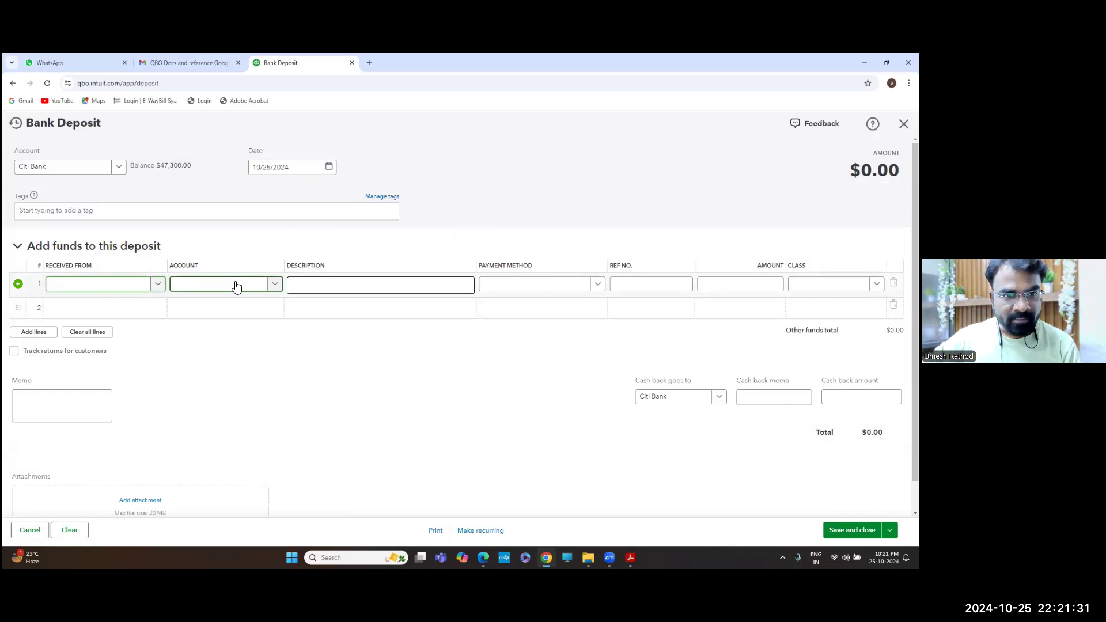
Create an Other Current Liabilities account, detail type Loan Payable, named Bajaj Finance, for line 1
left_click(274, 284)
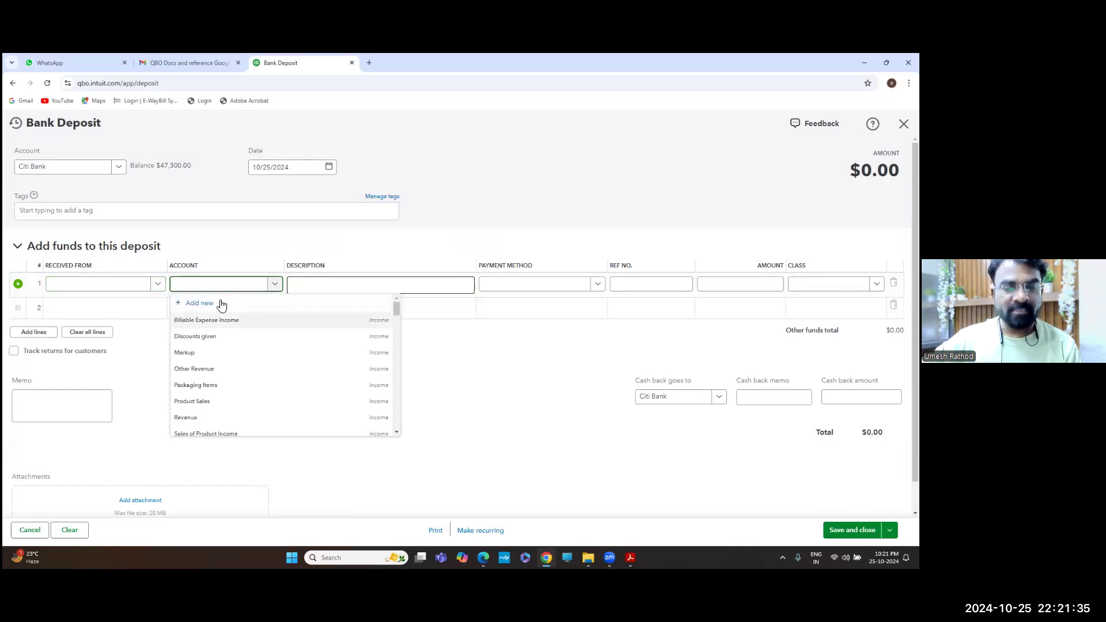
left_click(221, 303)
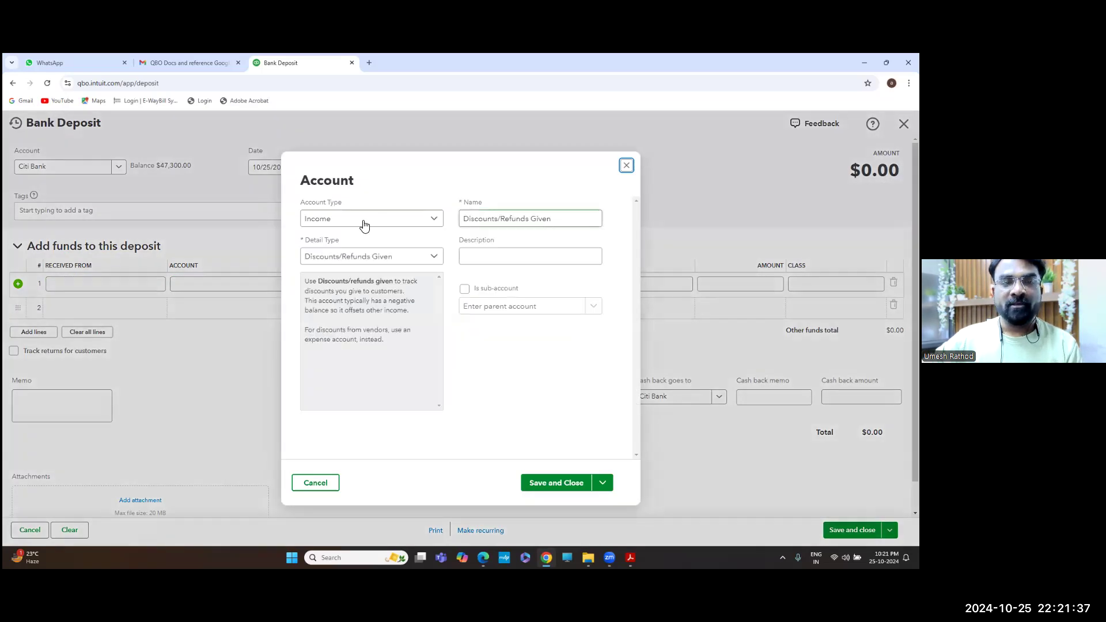
left_click(348, 222)
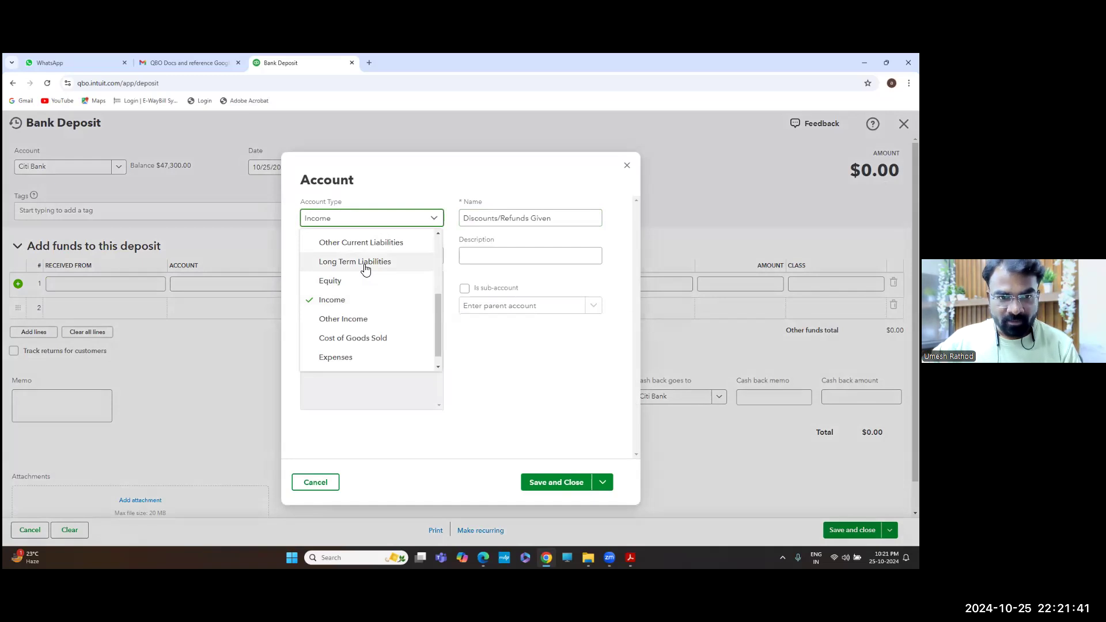
scroll(385, 302, "down", 1)
scroll(384, 276, "up", 3)
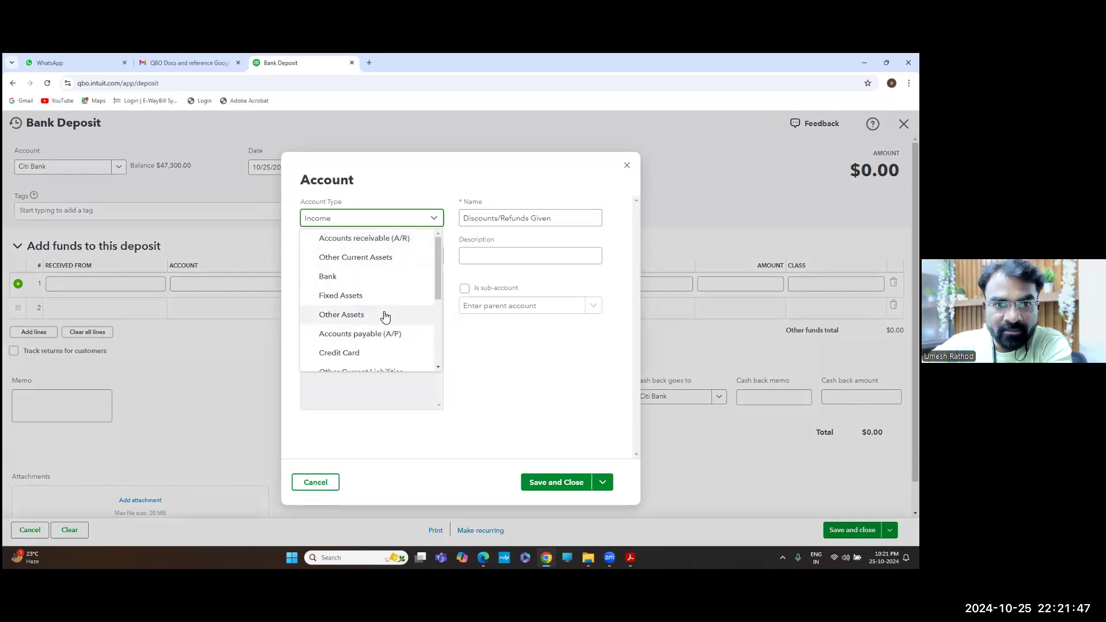
scroll(385, 311, "down", 2)
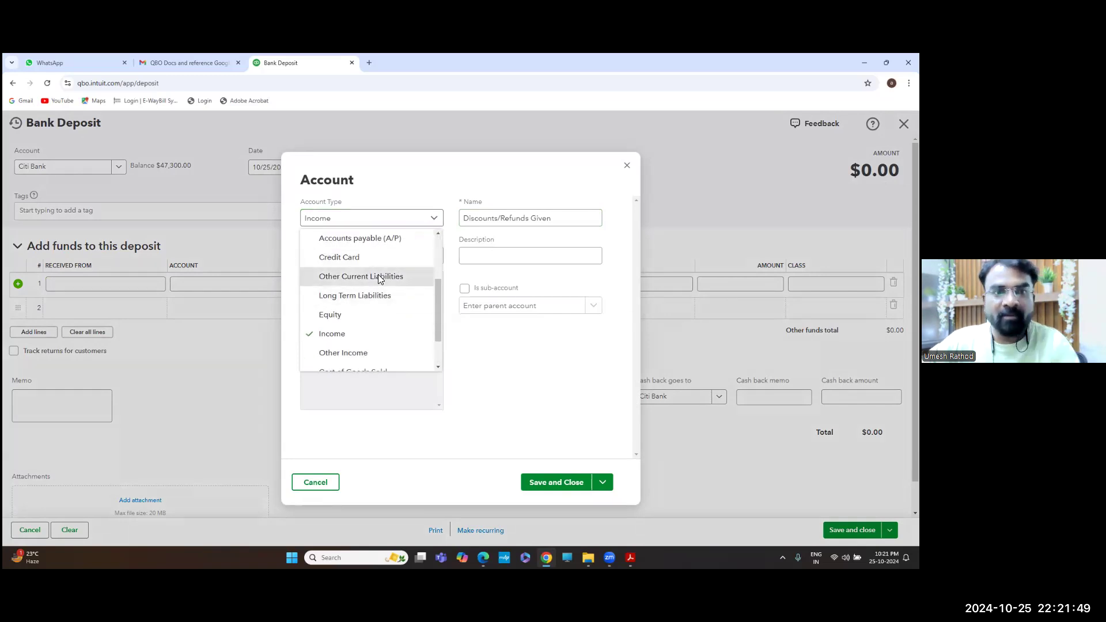
left_click(378, 277)
left_click(373, 262)
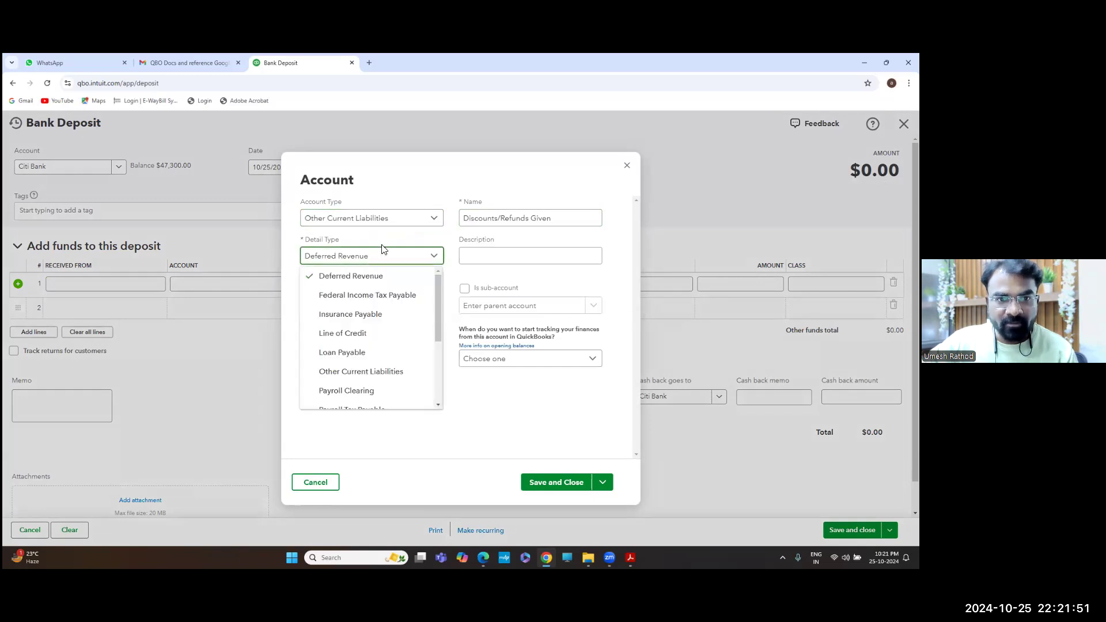
left_click(358, 353)
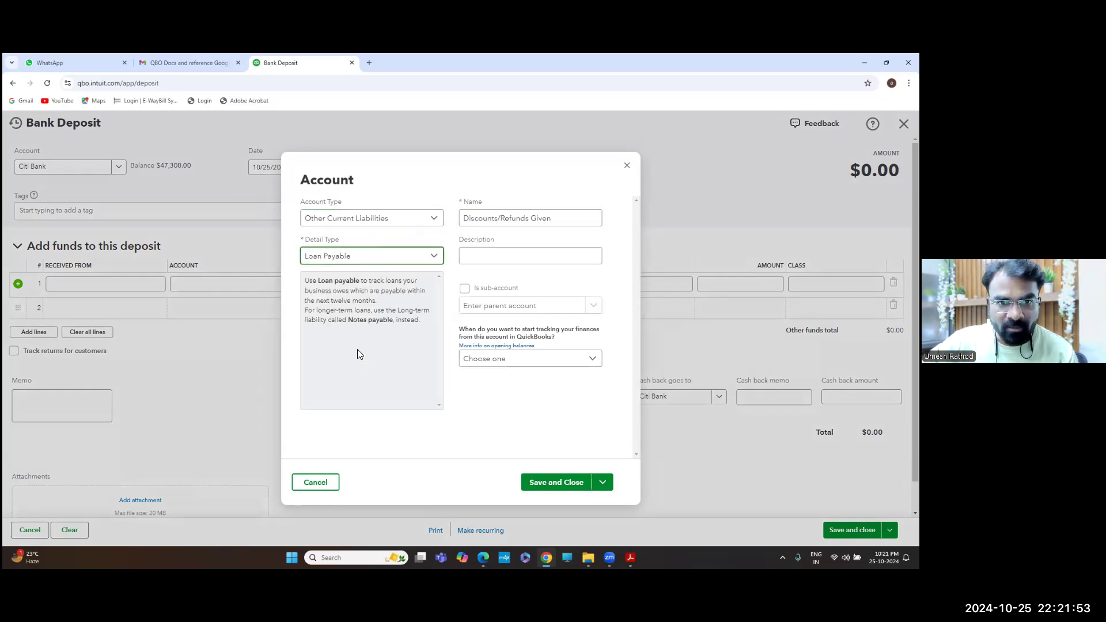
left_click_drag(558, 215, 444, 217)
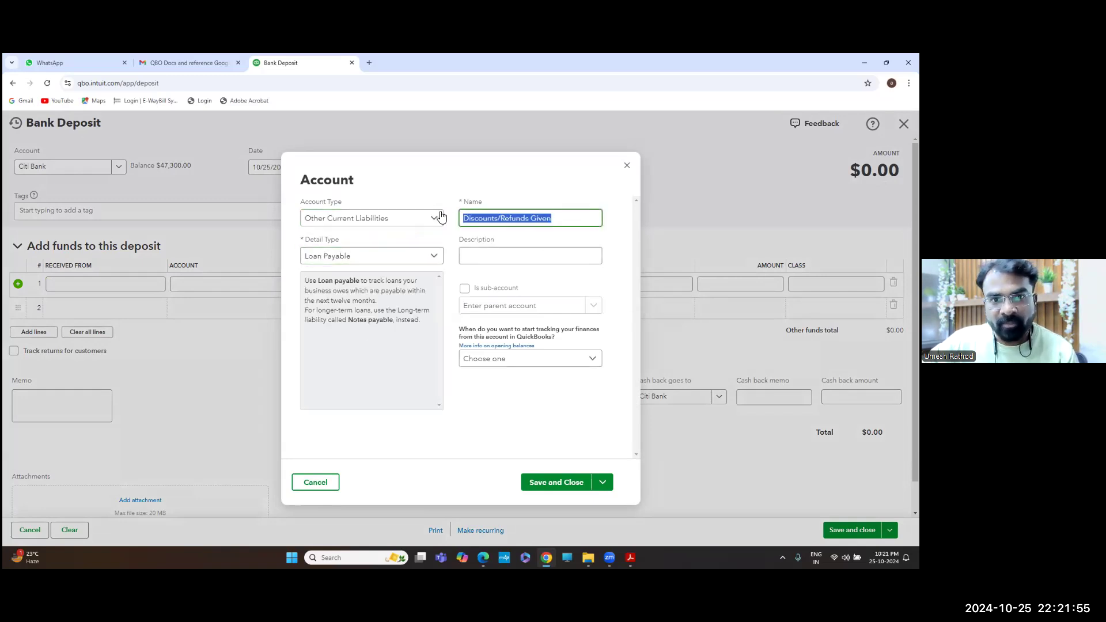
type("Bajaj Finance - 2")
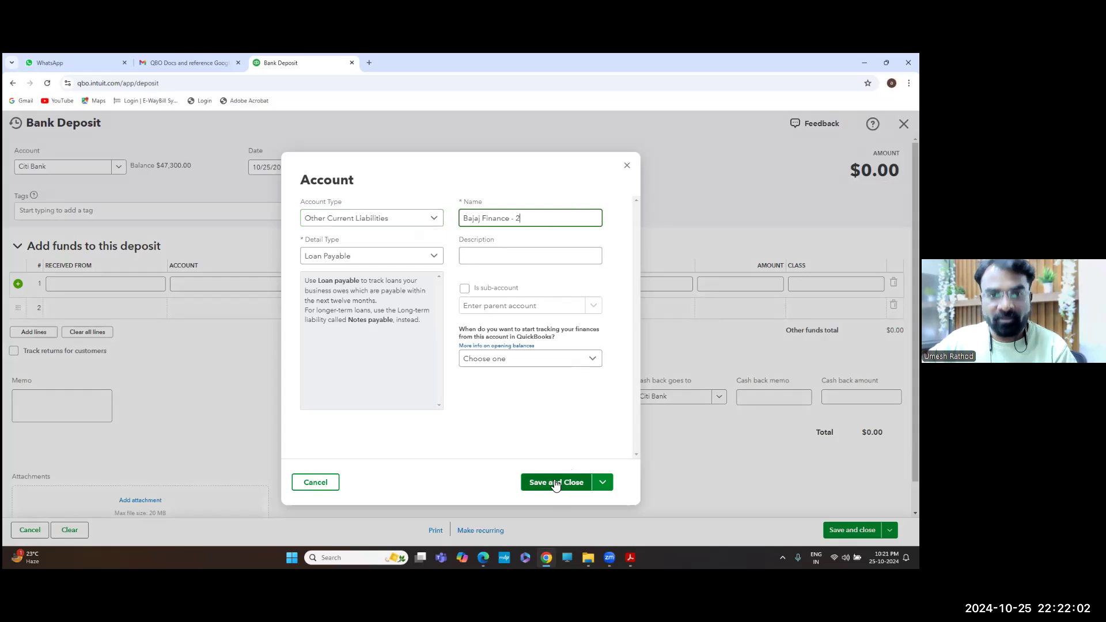
left_click(555, 484)
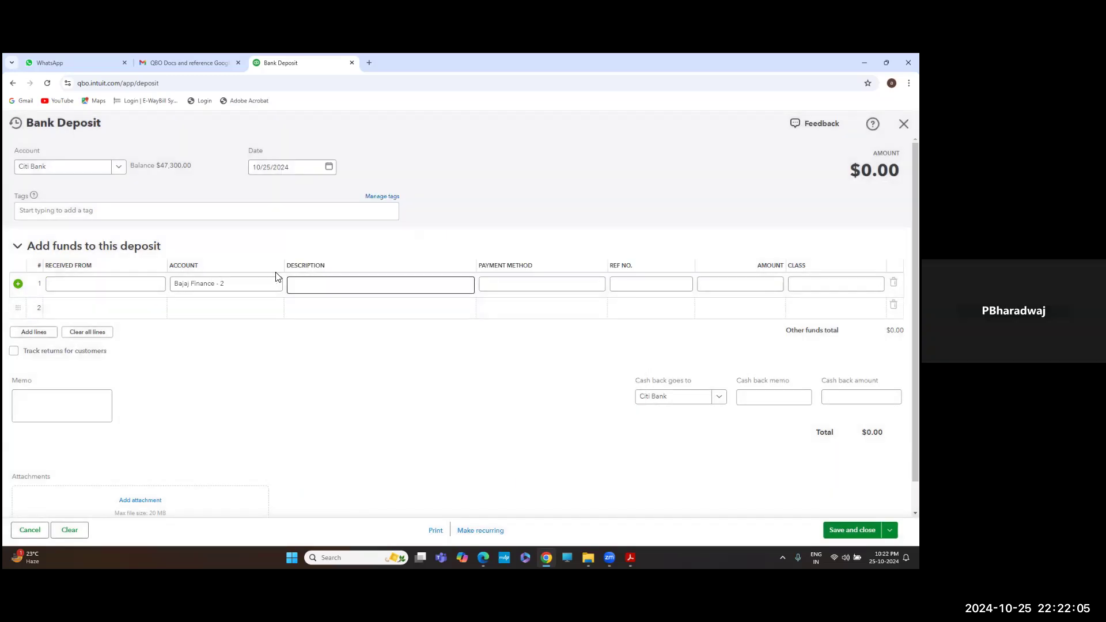
Set line 1's Received From to Bajaj Finance and its amount to 15,000
left_click(127, 288)
type("bajaj")
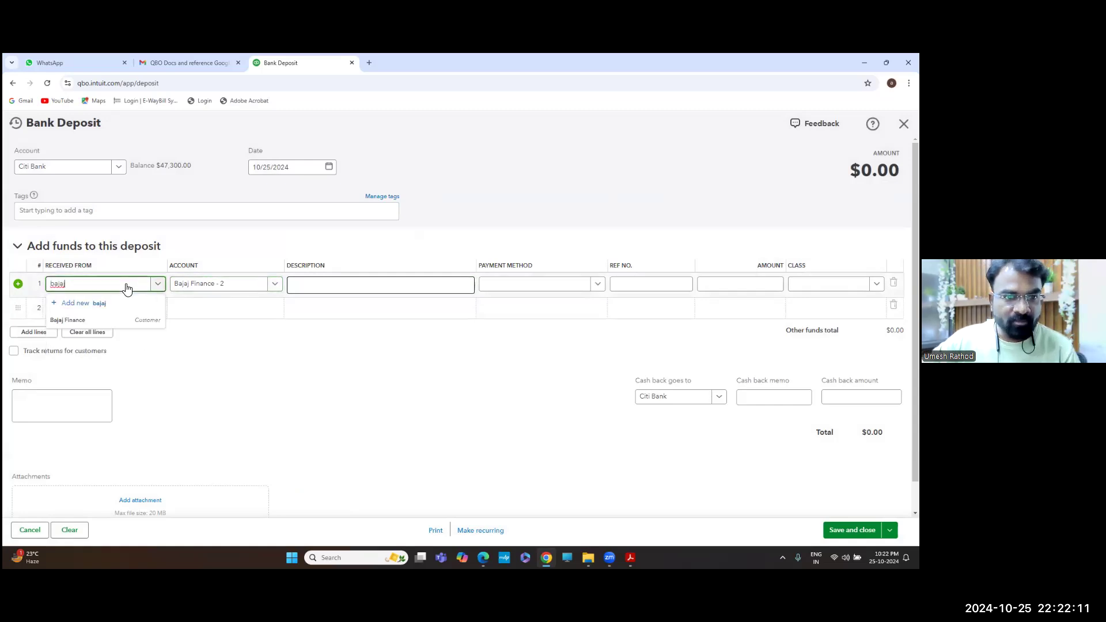
left_click(87, 320)
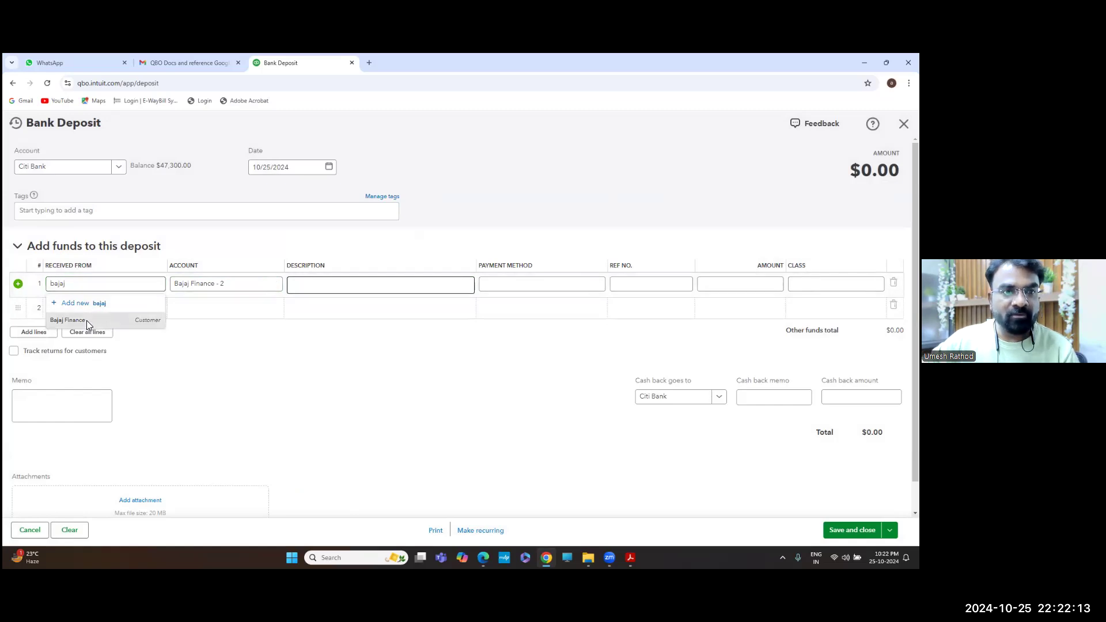
key("Tab")
key("Tab")
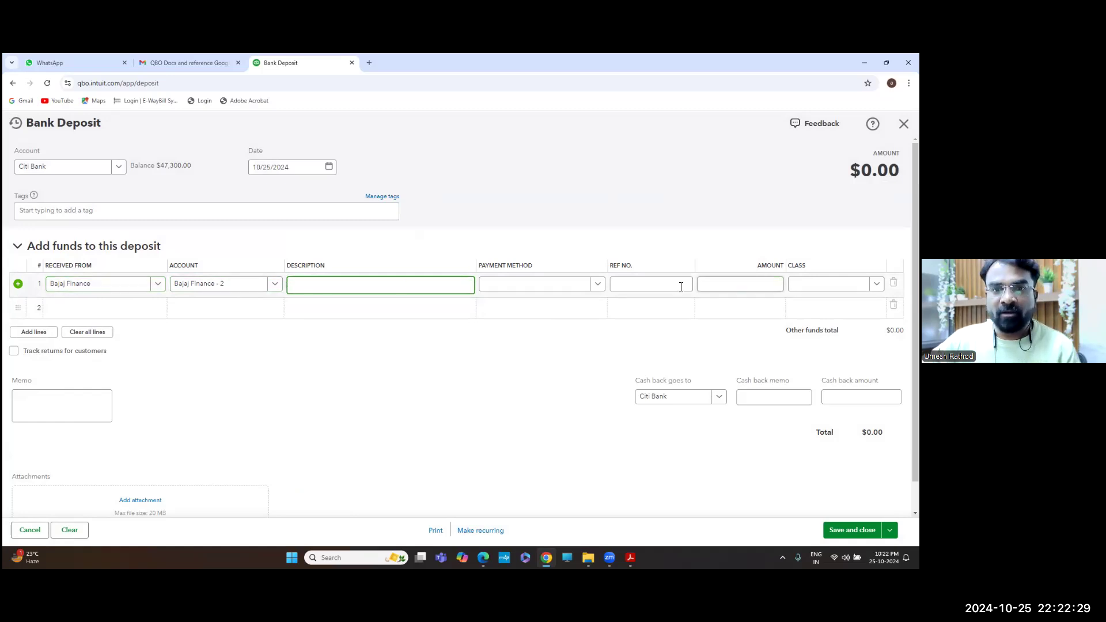
left_click(743, 286)
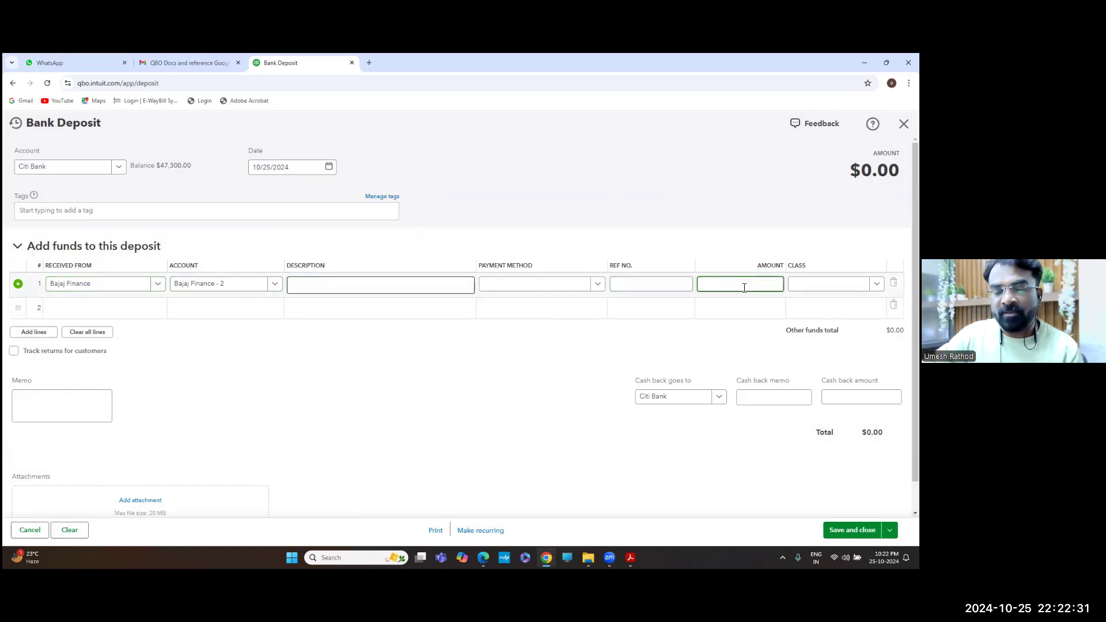
type("15")
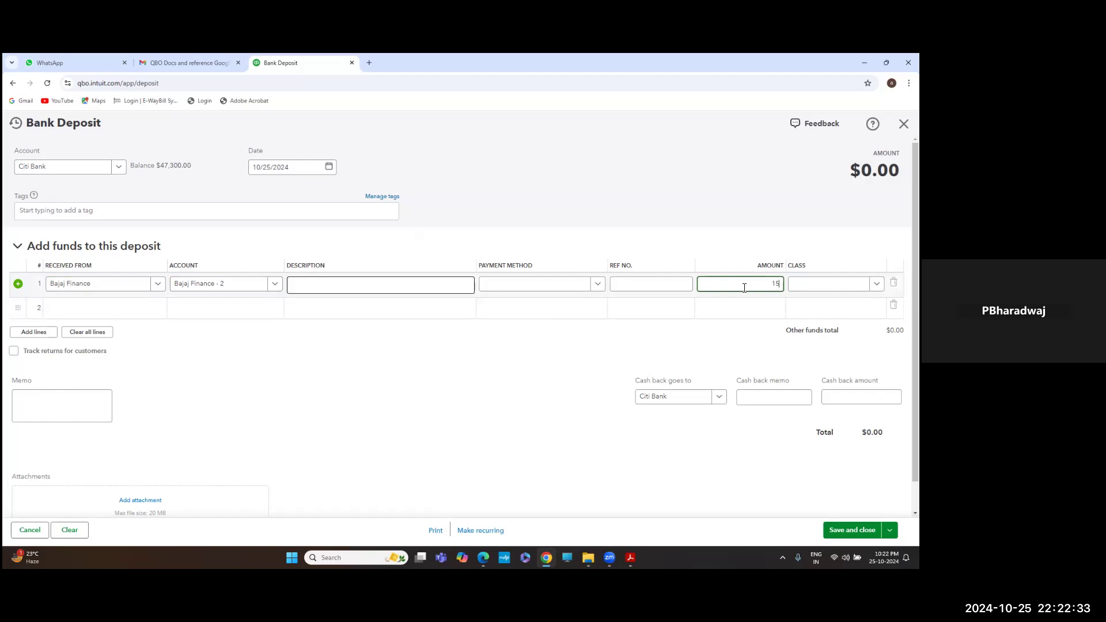
type(",000")
key("Tab")
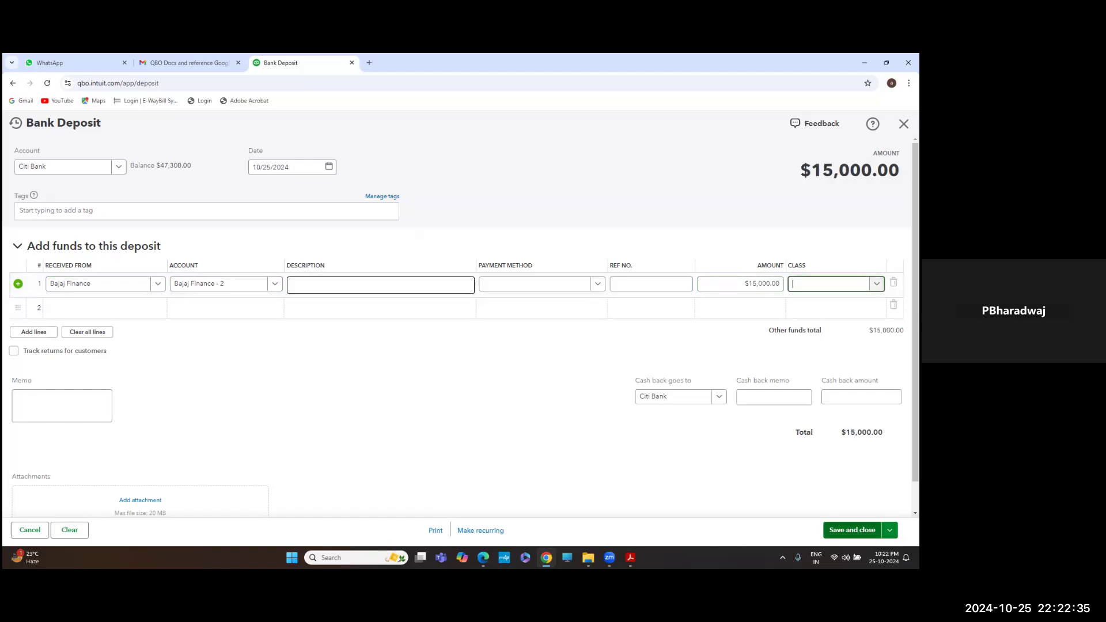
Give the deposit line class Corporate and save the $15,000.00 deposit
left_click(851, 530)
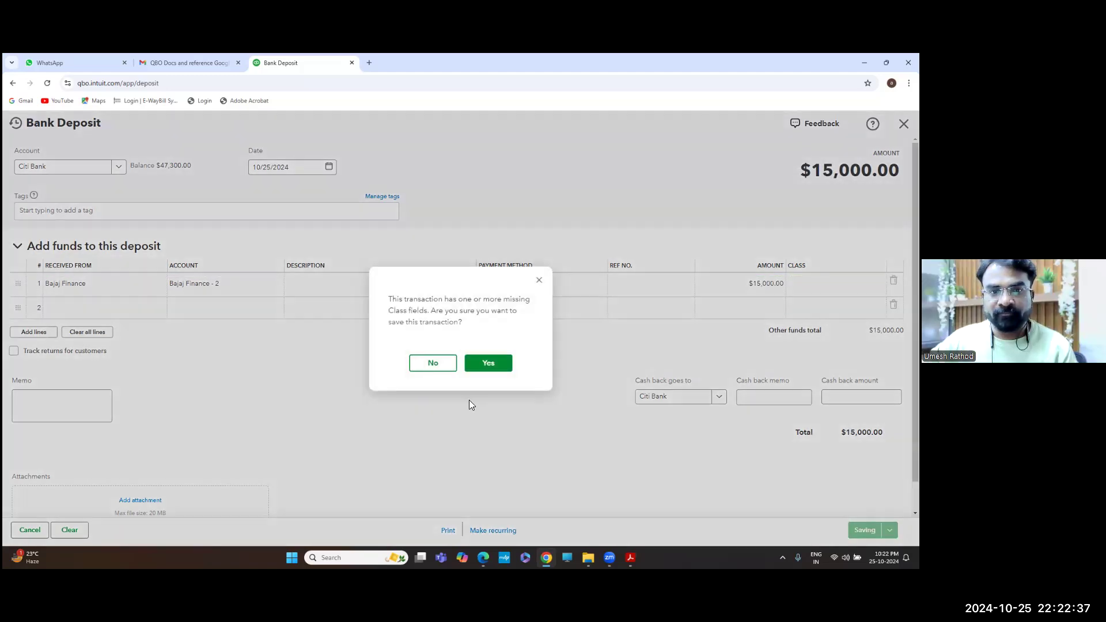
left_click(488, 363)
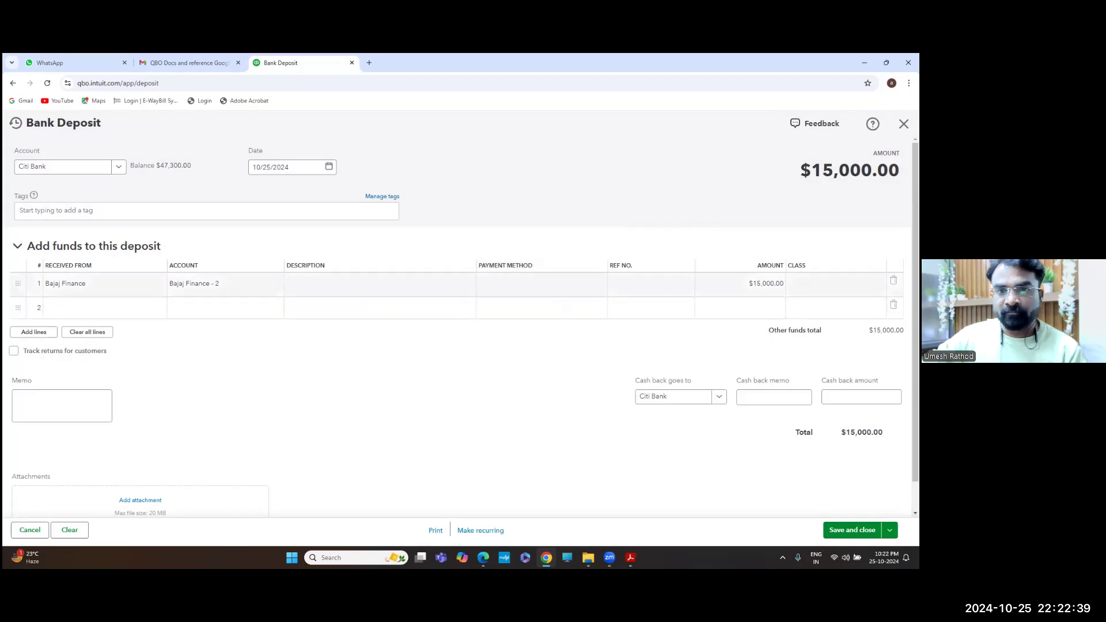
type("r")
left_click(805, 320)
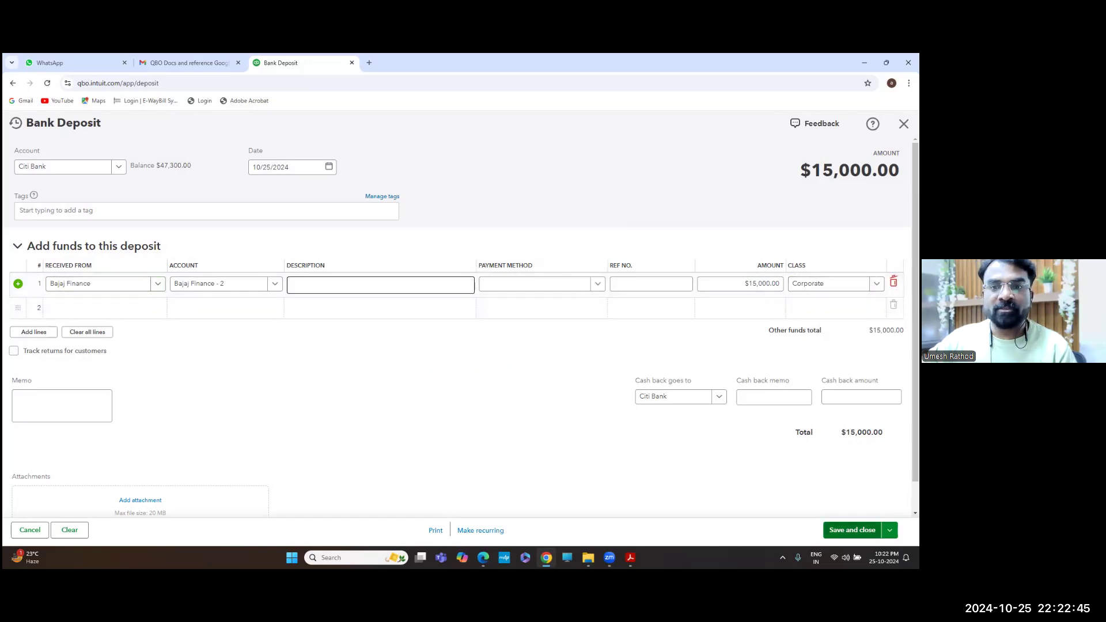
left_click(851, 530)
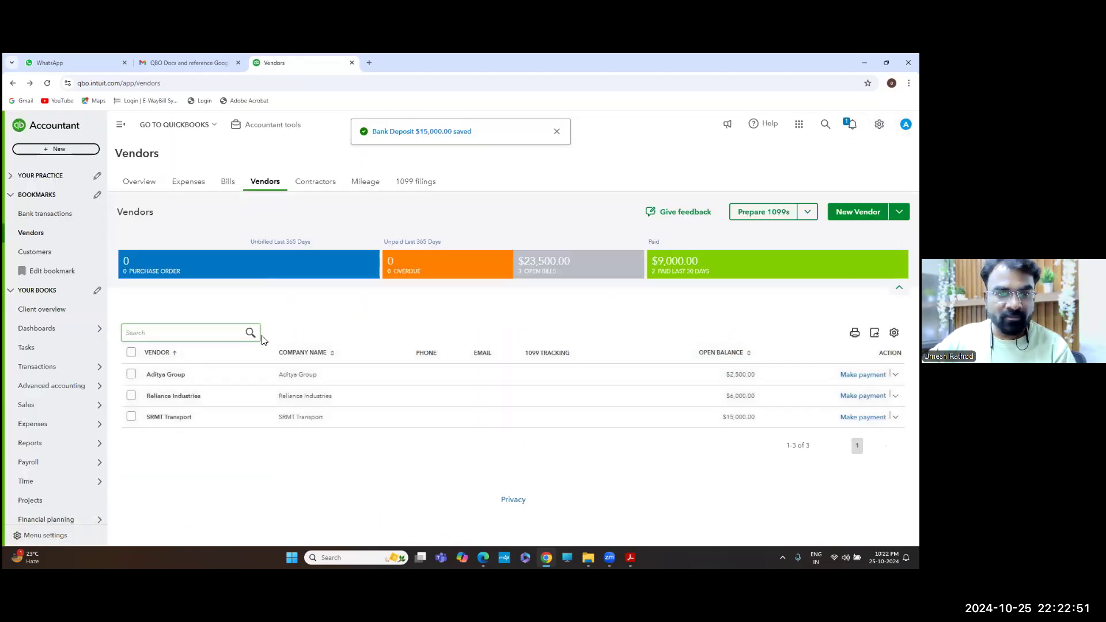
Find the Balance Sheet report by searching 'balance' and run it for All Dates
left_click(28, 443)
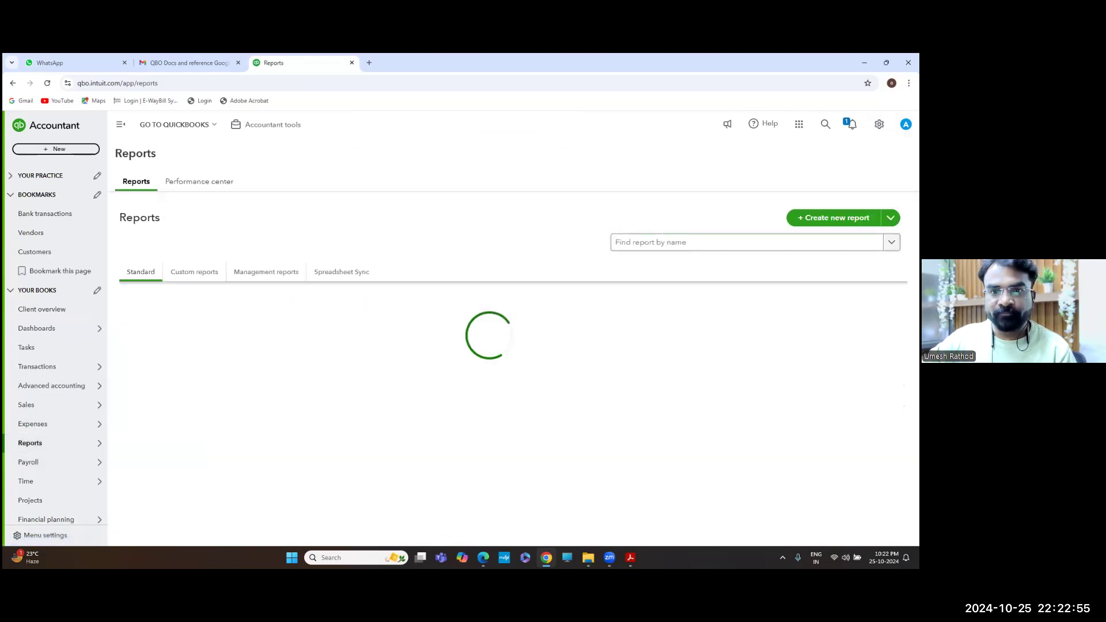
left_click(746, 242)
type("balance")
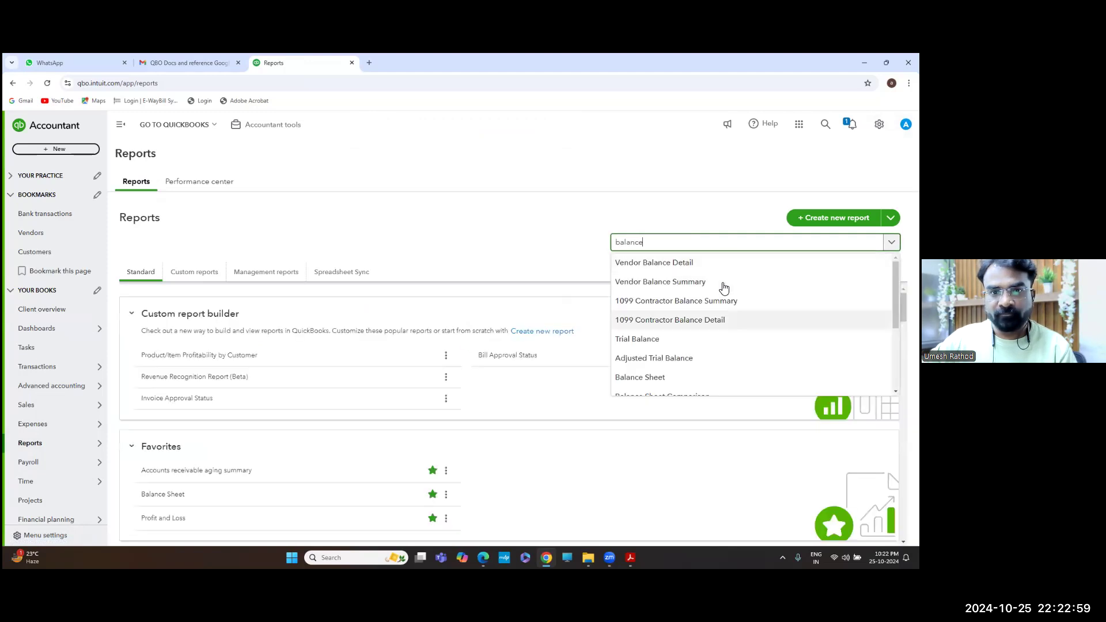
left_click(640, 377)
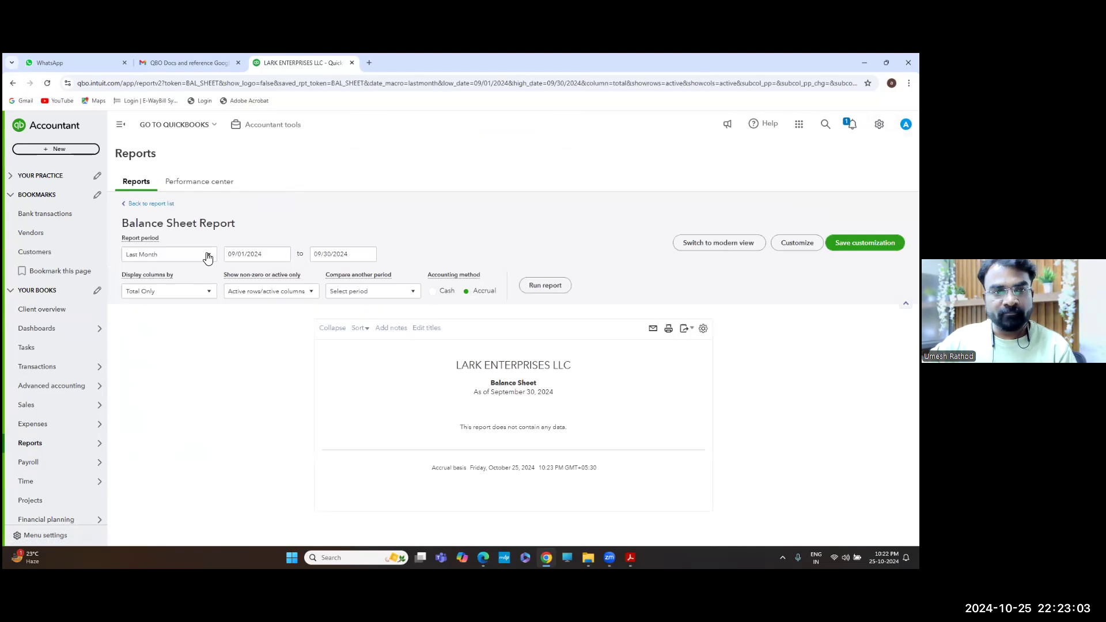
left_click(161, 261)
left_click(547, 285)
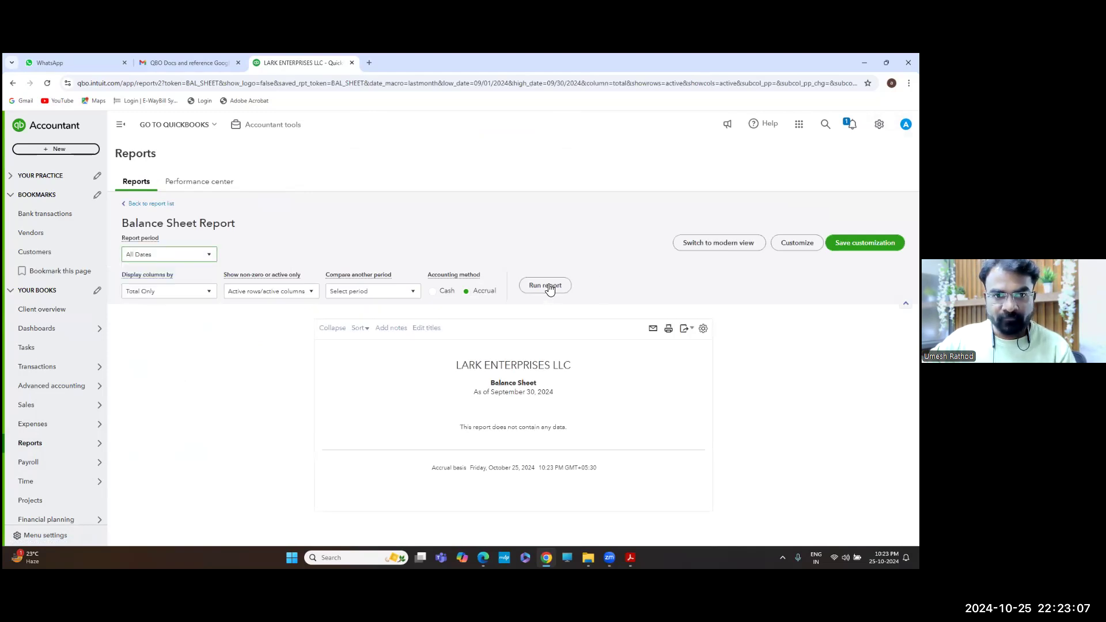
Review the liabilities, highlighting the Bajaj Finance - 2 and Owner's Contribution lines
scroll(640, 334, "down", 3)
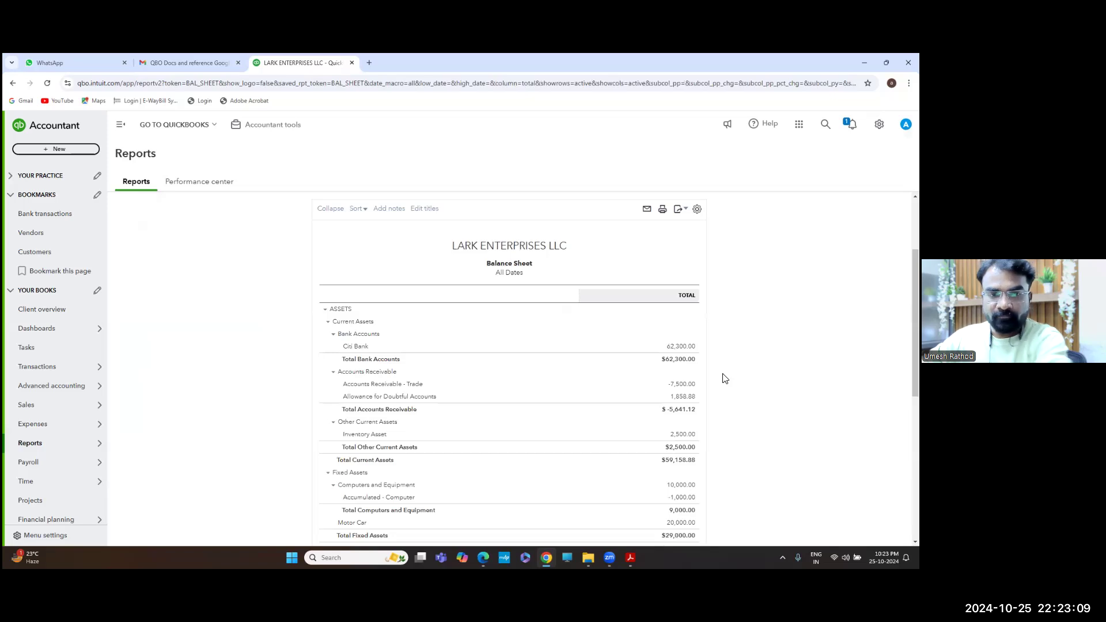
scroll(561, 357, "down", 3)
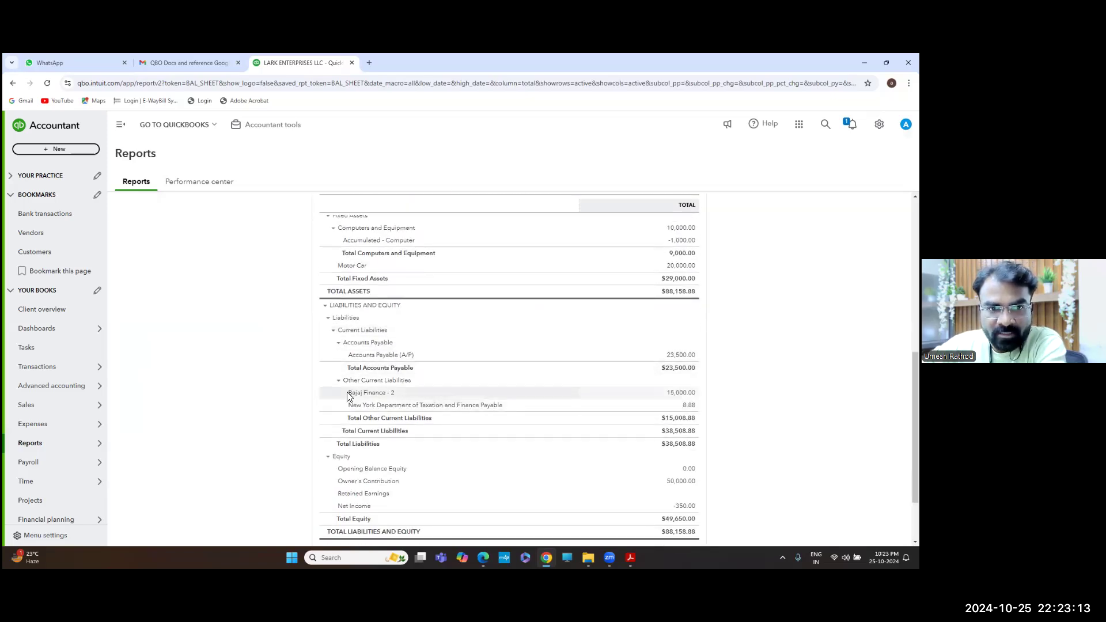
triple_click(399, 398)
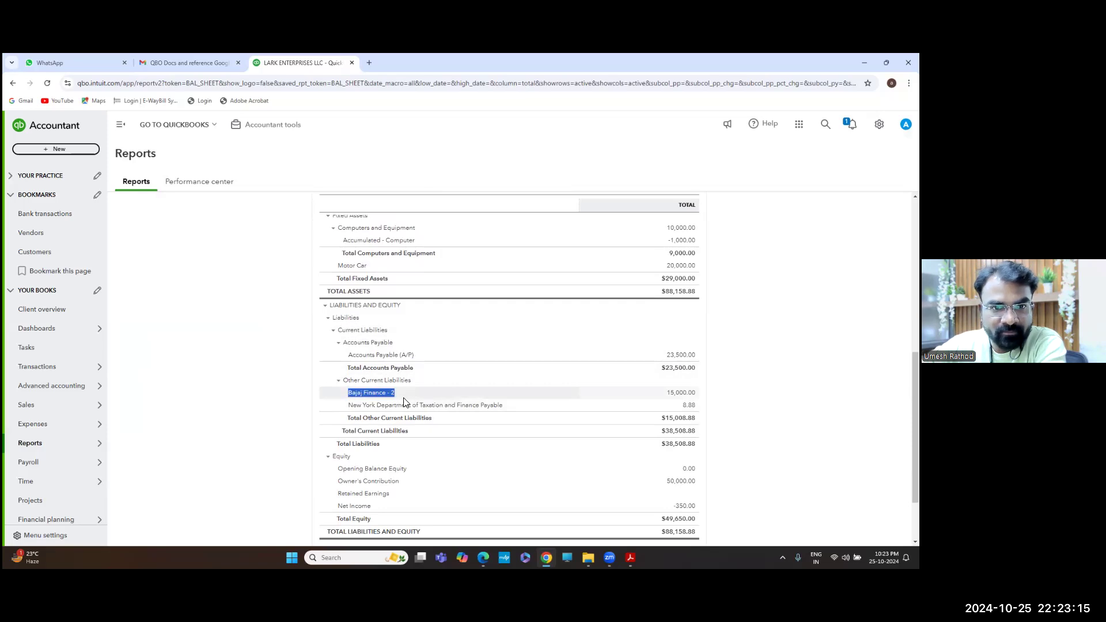
left_click(682, 397)
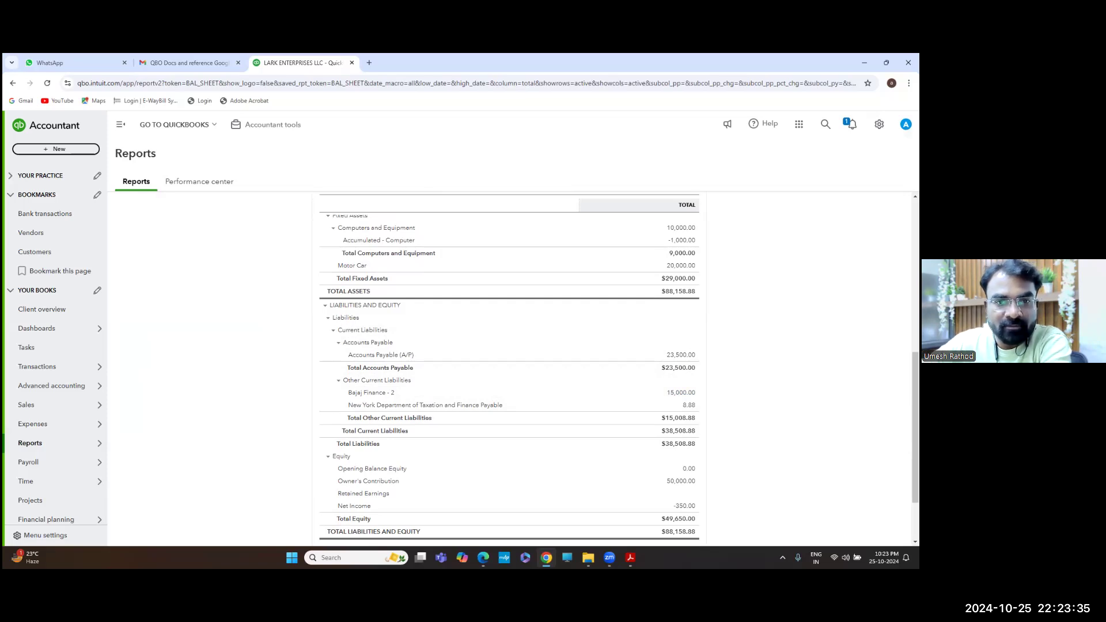
scroll(509, 369, "down", 1)
scroll(309, 423, "down", 1)
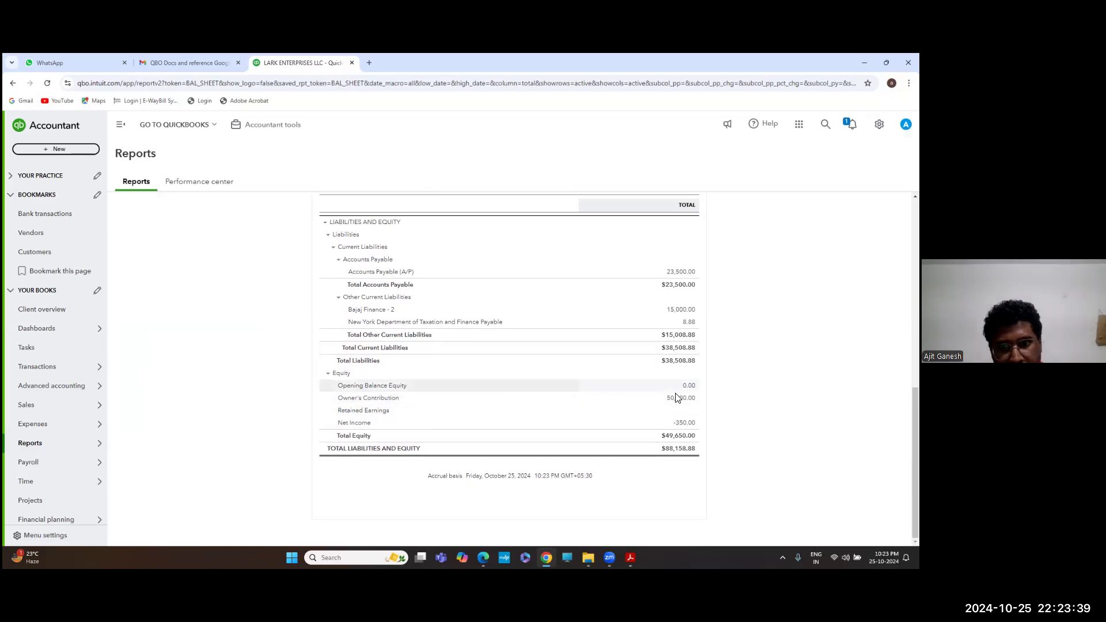
left_click_drag(337, 398, 406, 397)
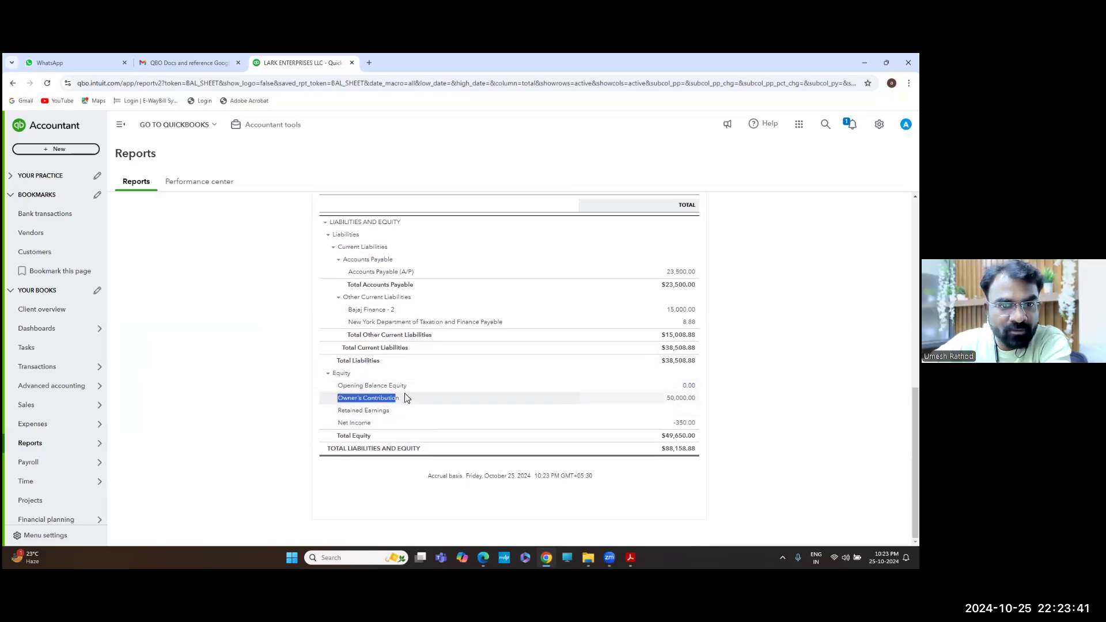
Drill into Owner's Contribution, then return to the Balance Sheet summary and its header
left_click(685, 398)
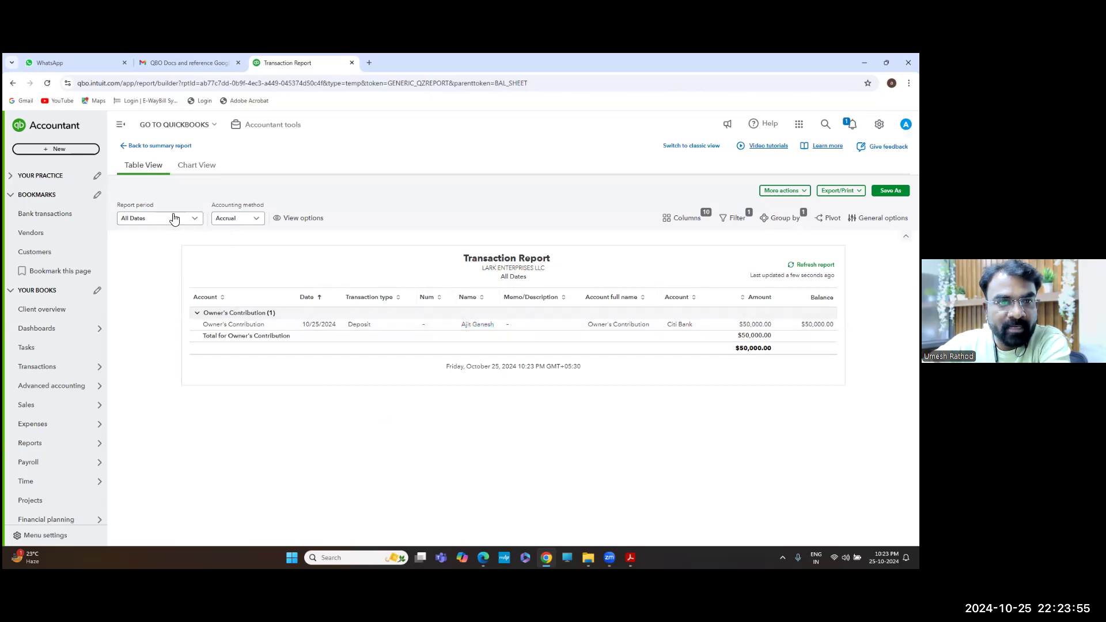
left_click(144, 146)
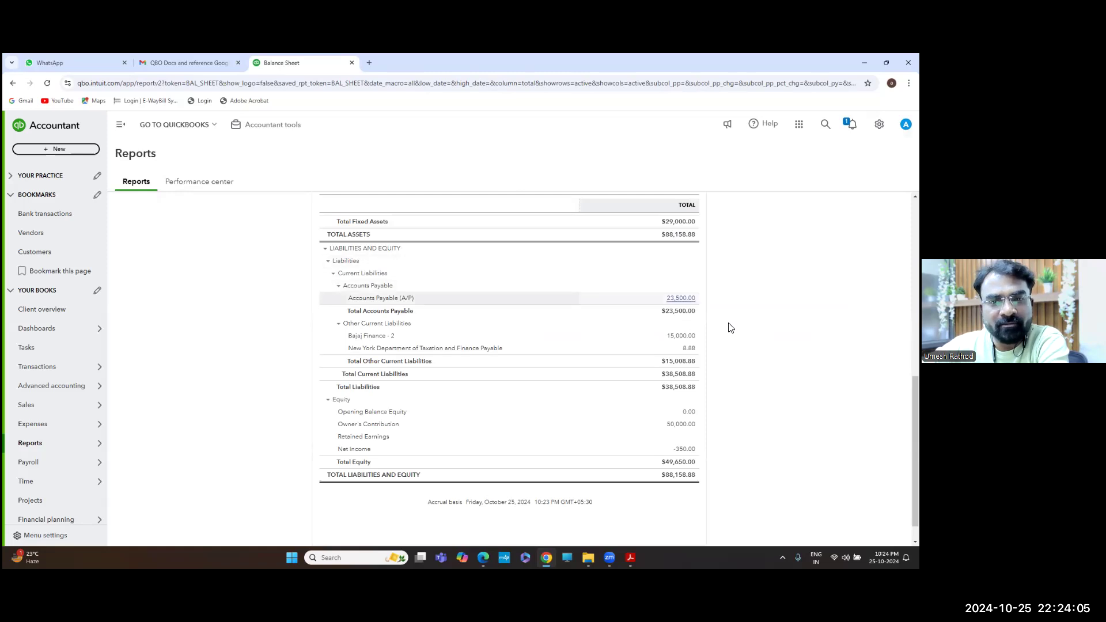
scroll(556, 301, "up", 8)
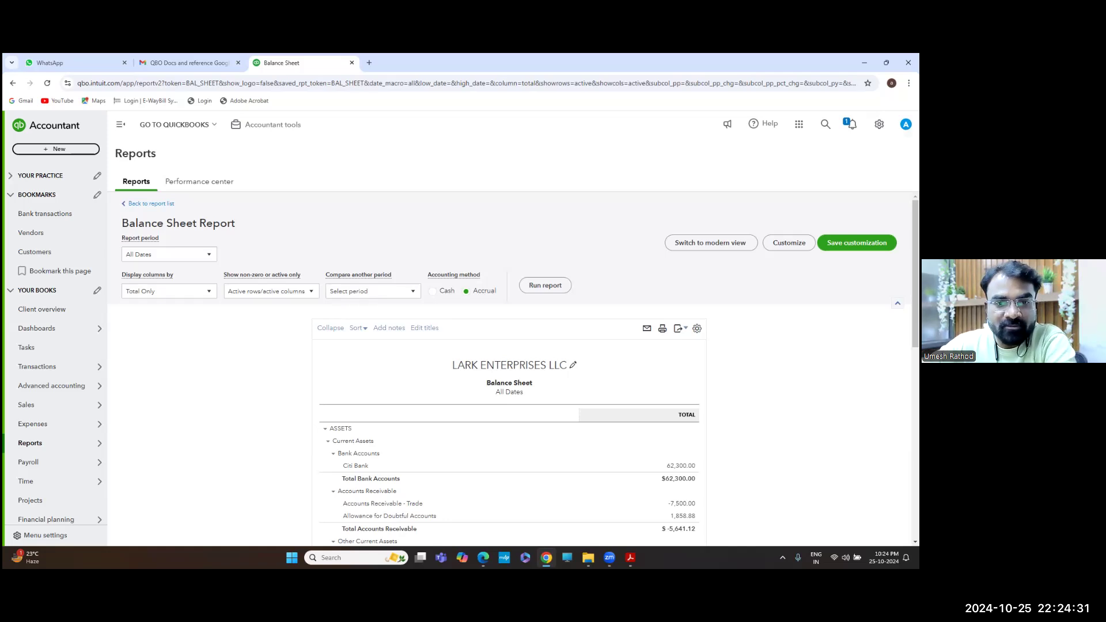
mouse_move(483, 557)
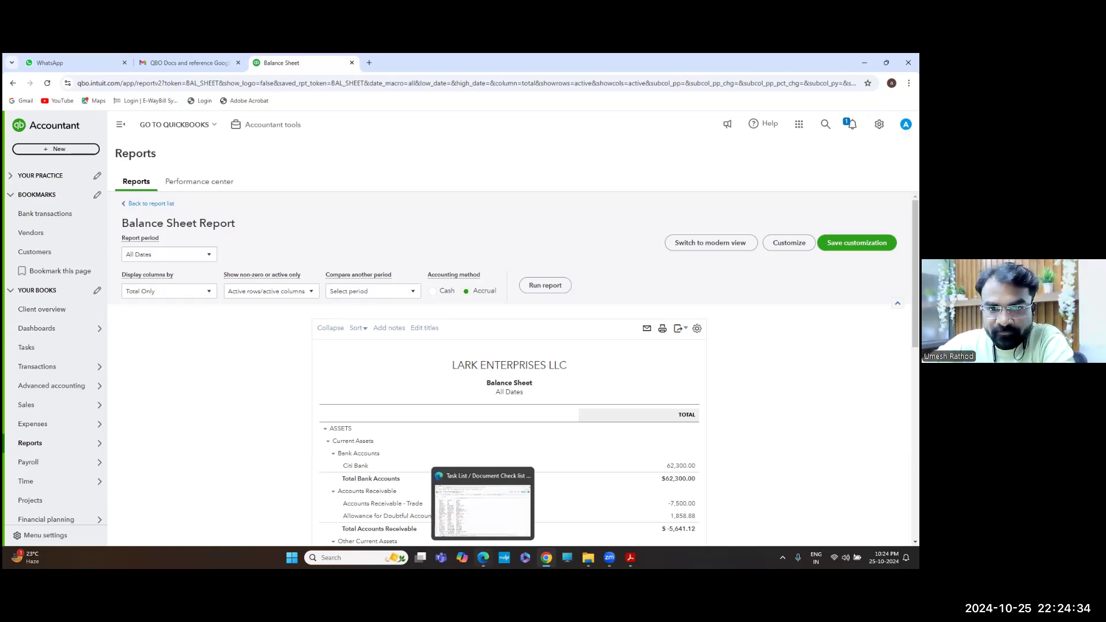
left_click(630, 557)
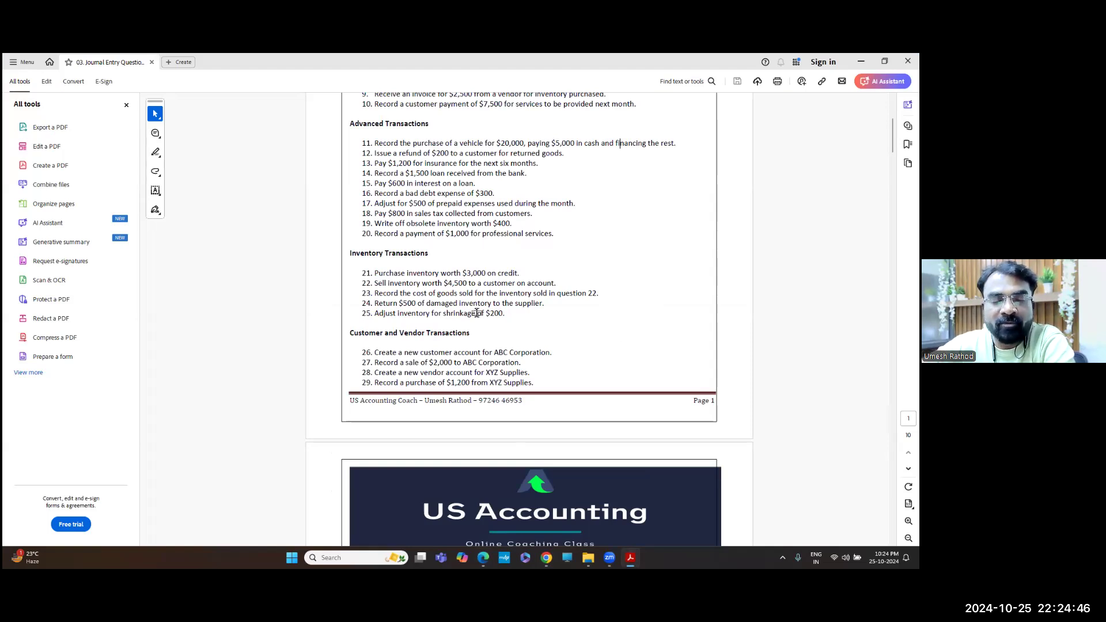
key("alt+Tab")
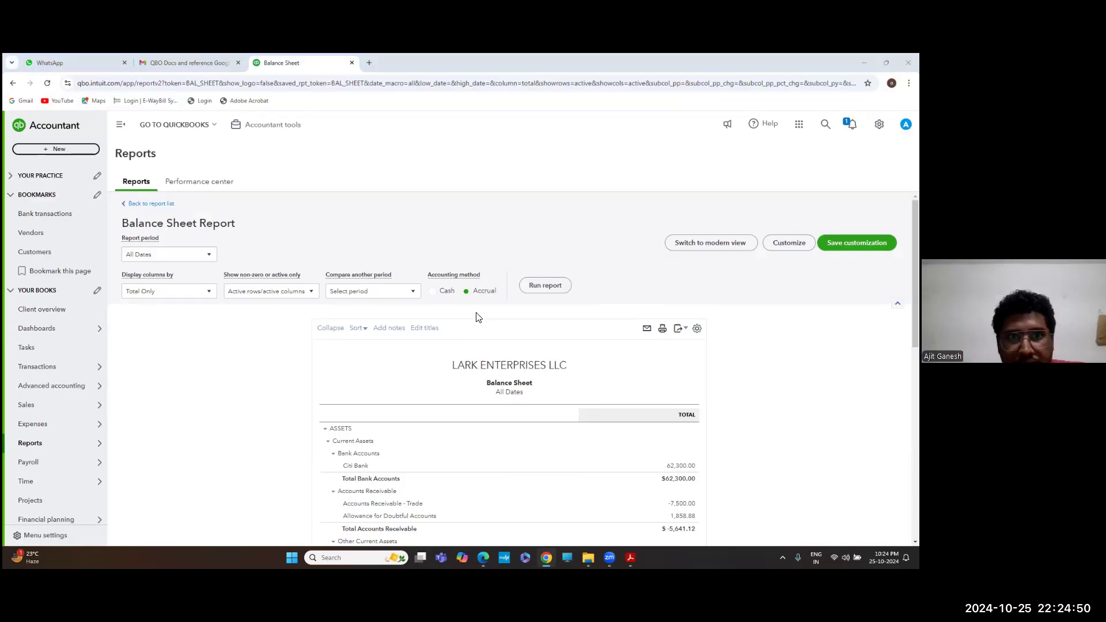
key("alt+Tab")
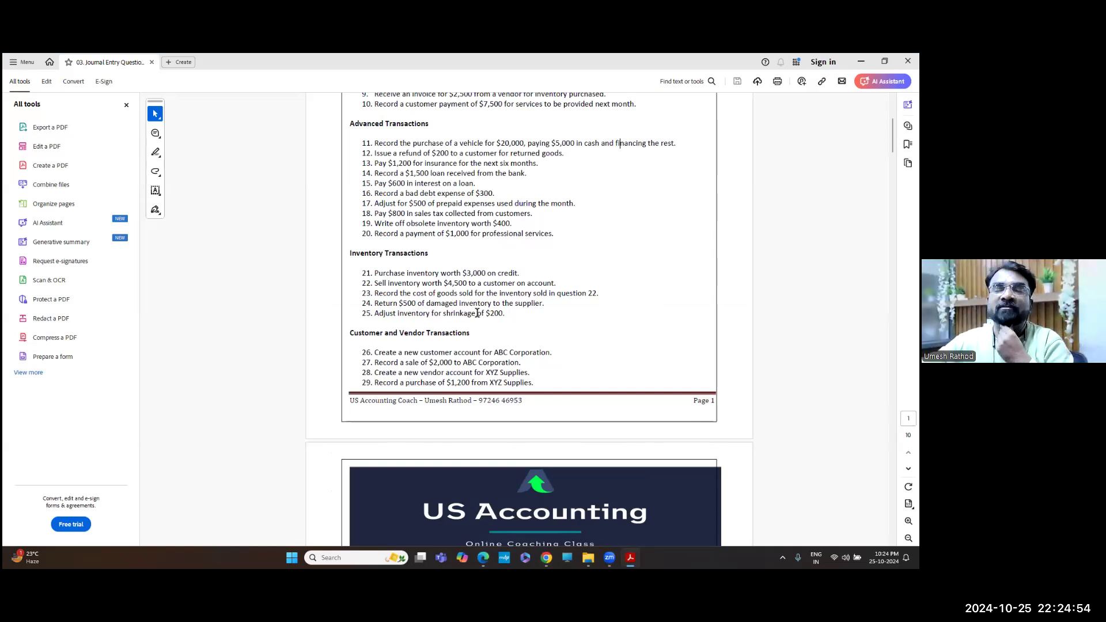
key("alt+Tab")
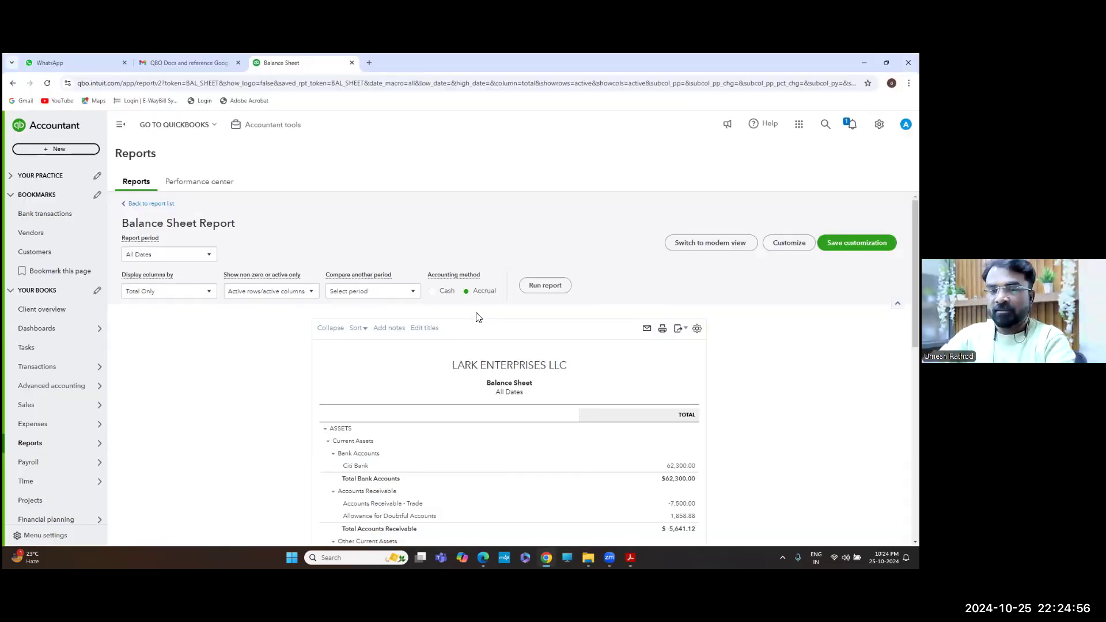
scroll(476, 317, "down", 6)
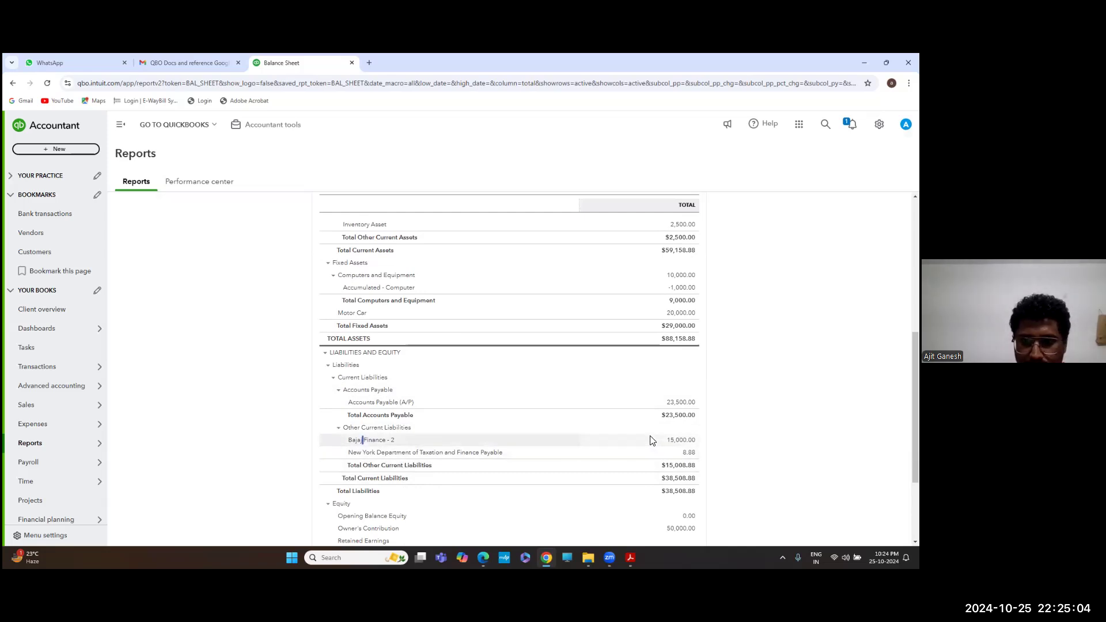
Drill into Bajaj Finance - 2's 15,000.00 amount and inspect the deposit transaction
left_click(681, 442)
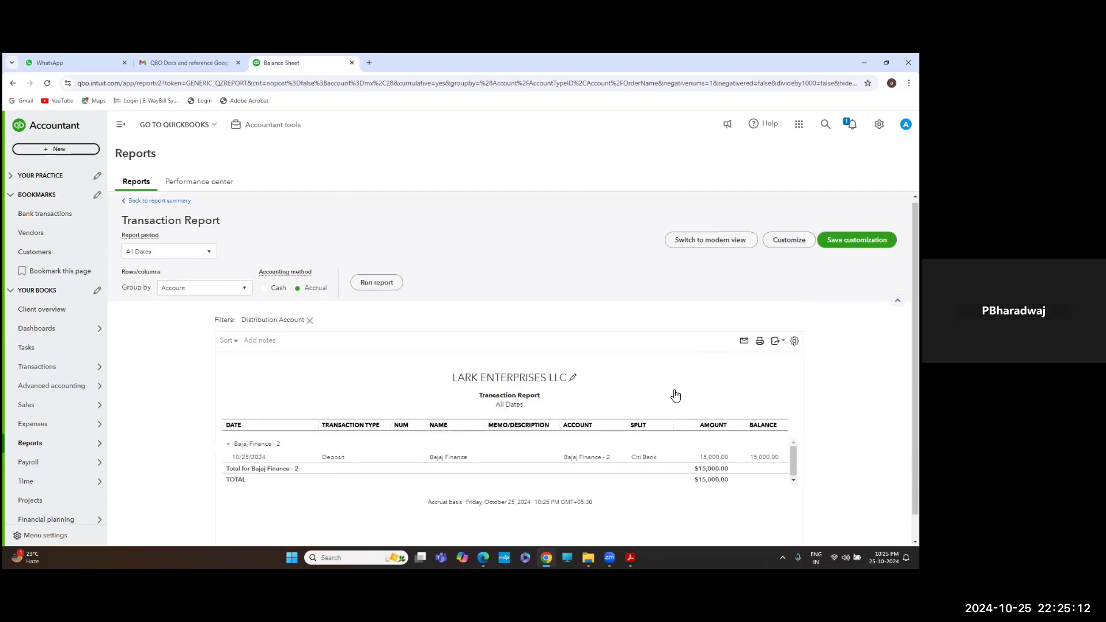
scroll(677, 394, "down", 1)
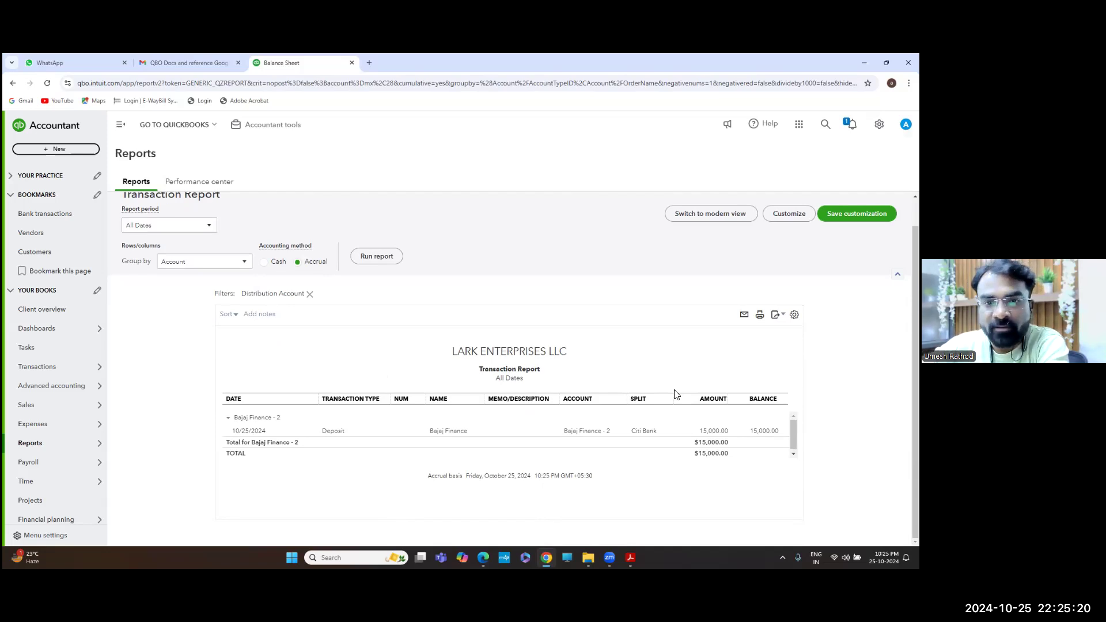
left_click(706, 429)
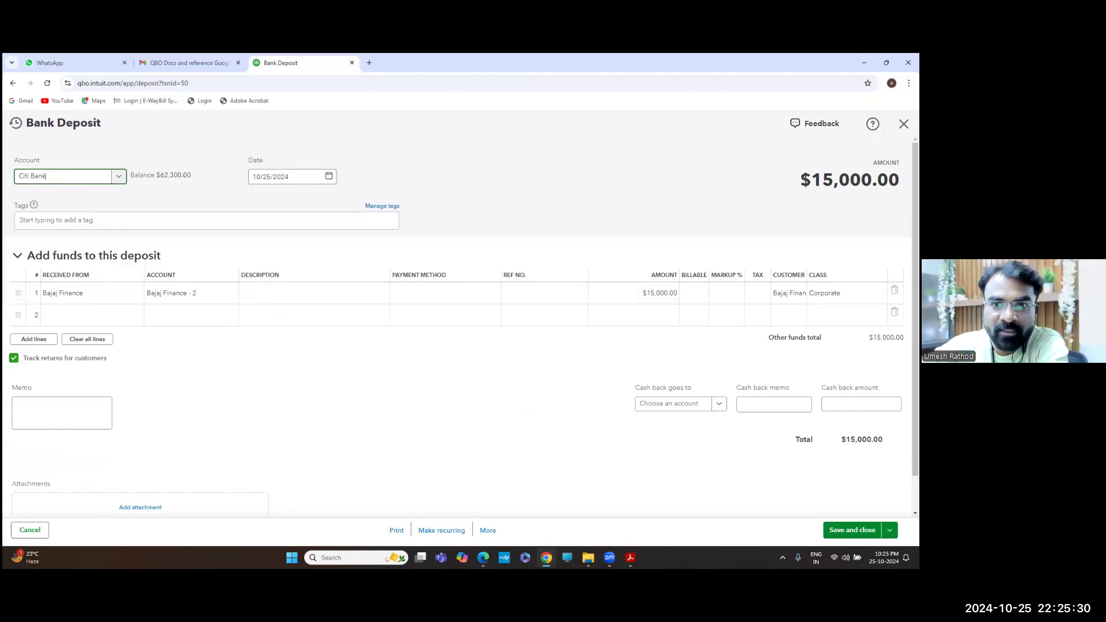
left_click(903, 124)
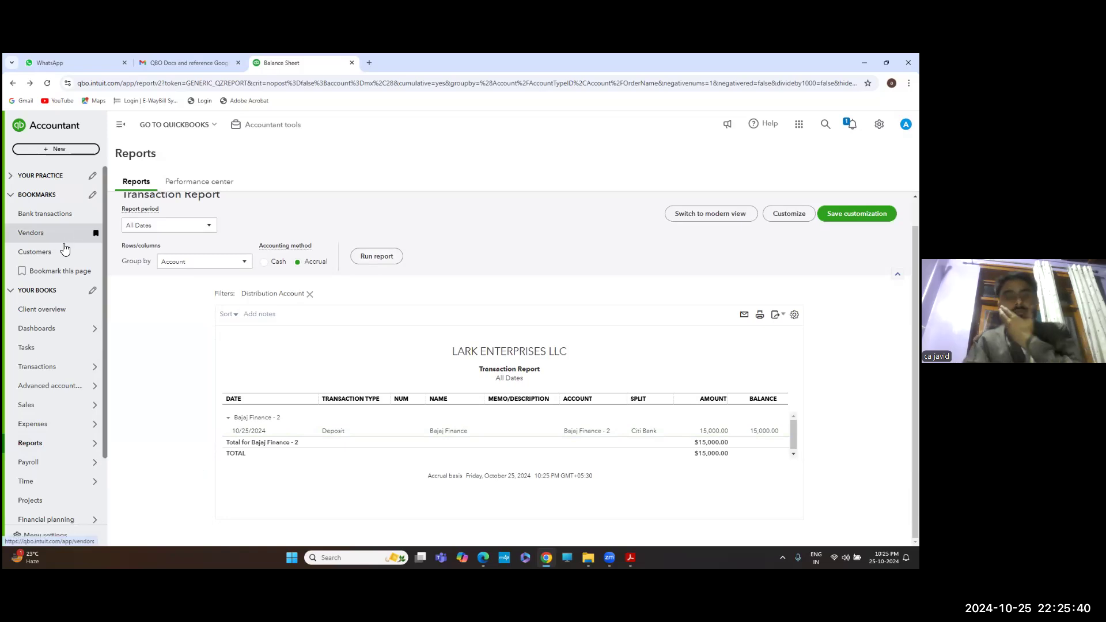
Open and discard two blank bills, then go to the Vendors list
left_click(68, 151)
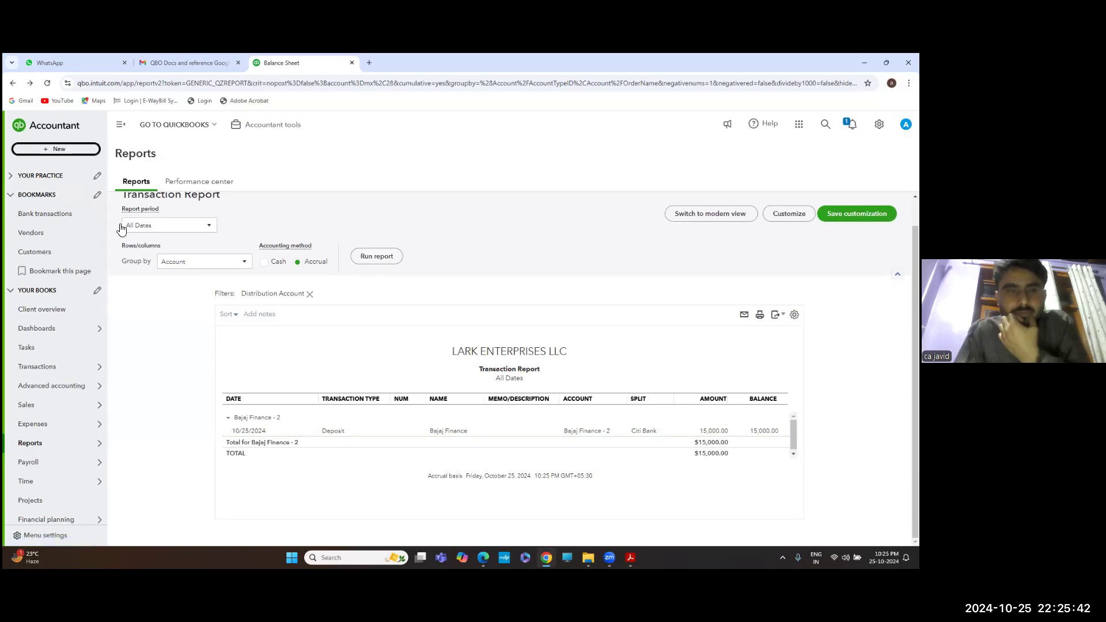
left_click(111, 242)
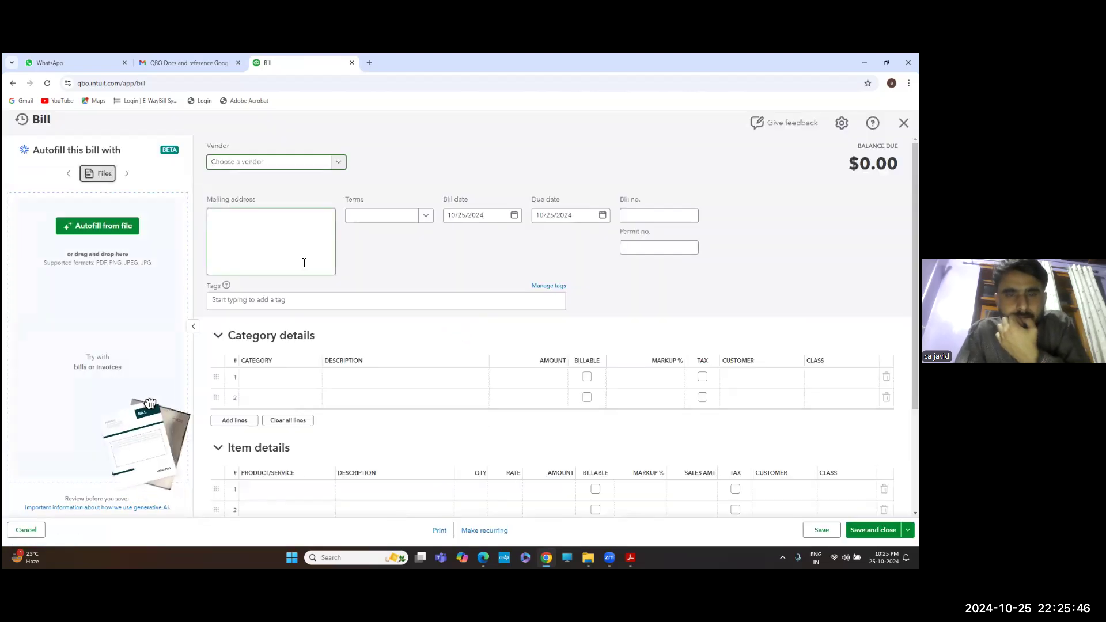
left_click(339, 162)
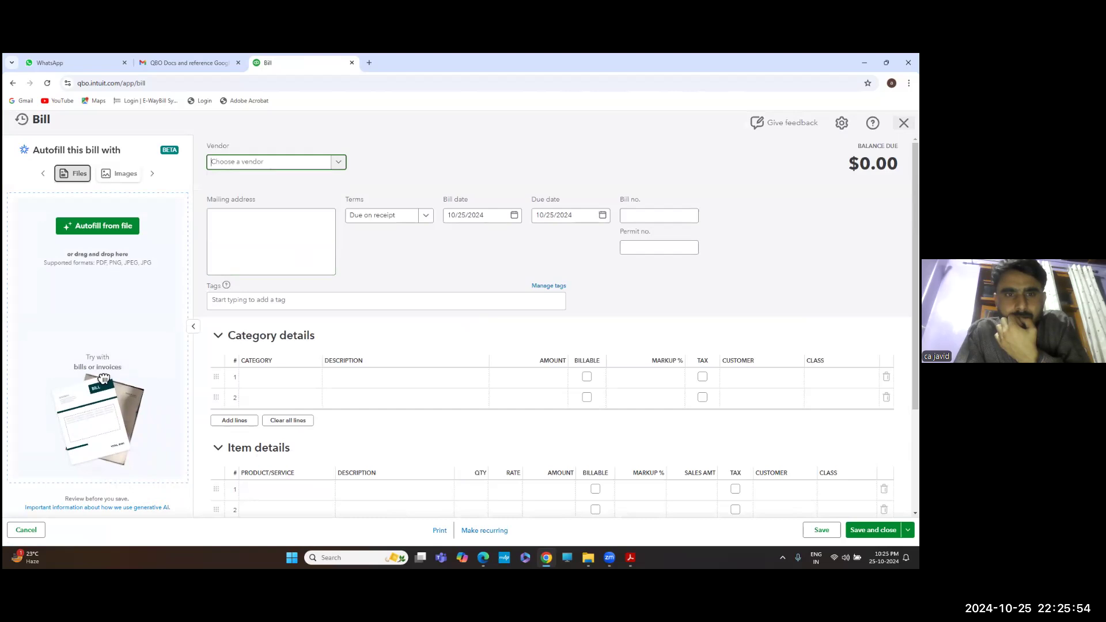
left_click(904, 123)
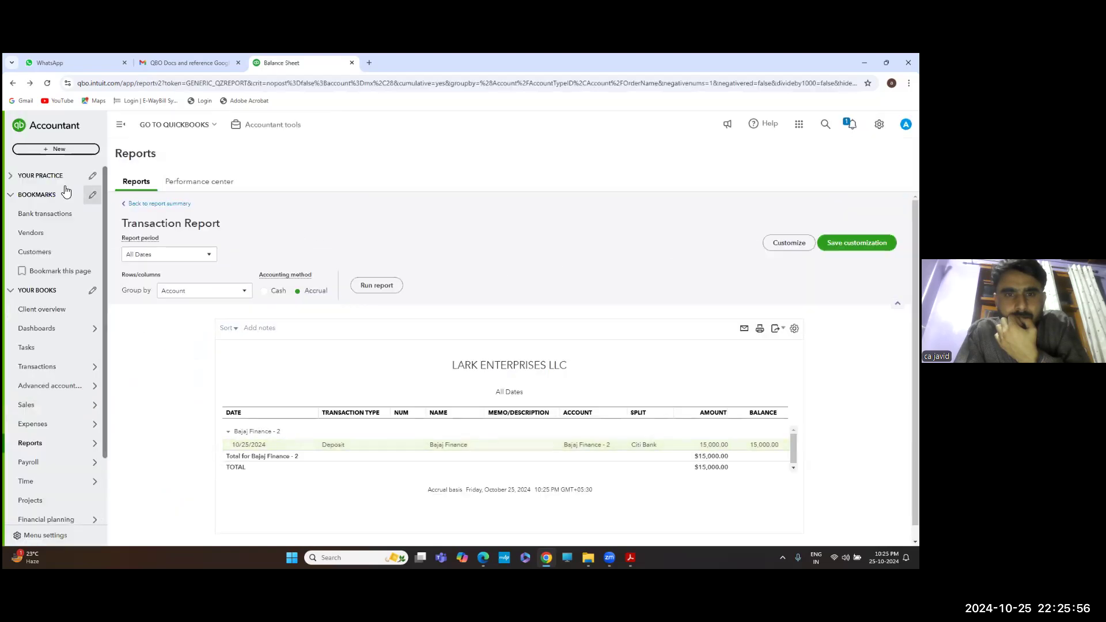
left_click(68, 151)
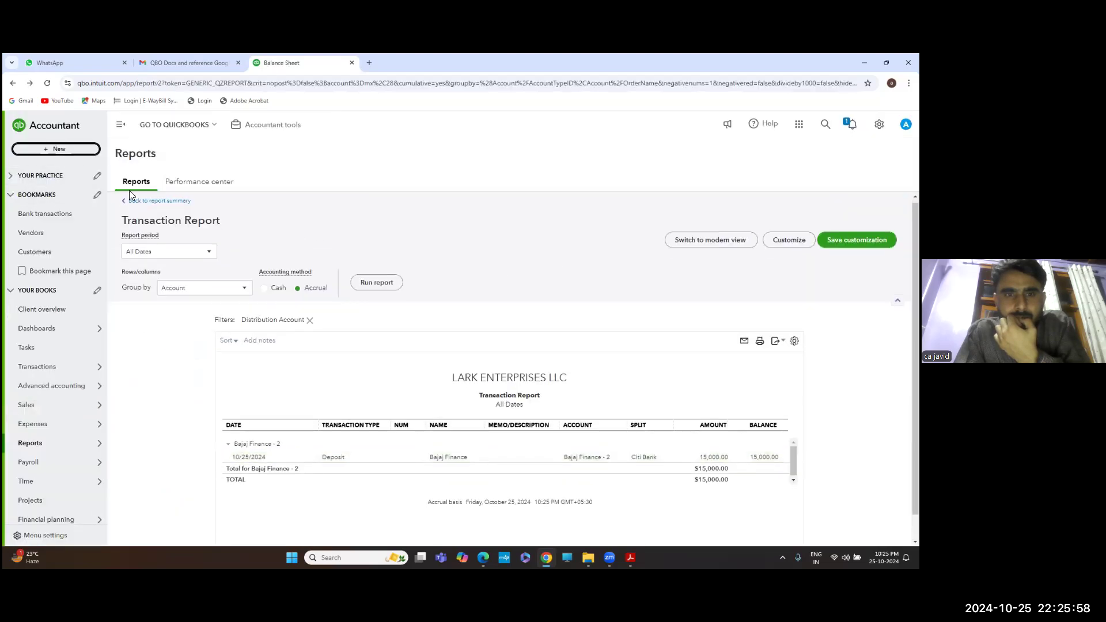
left_click(111, 239)
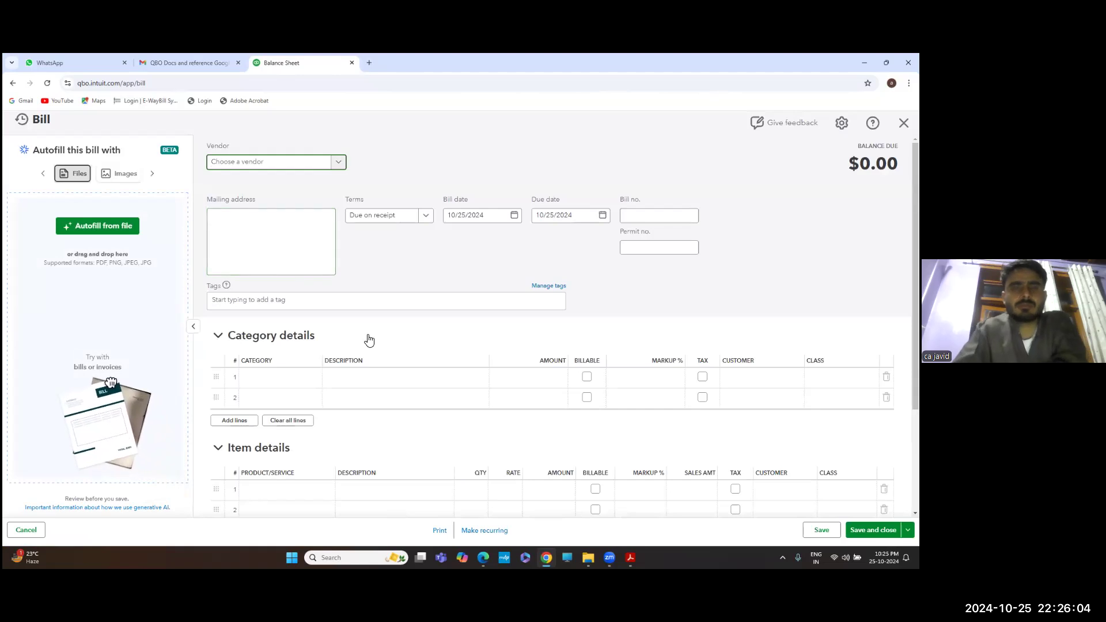
scroll(368, 338, "down", 3)
scroll(369, 338, "up", 3)
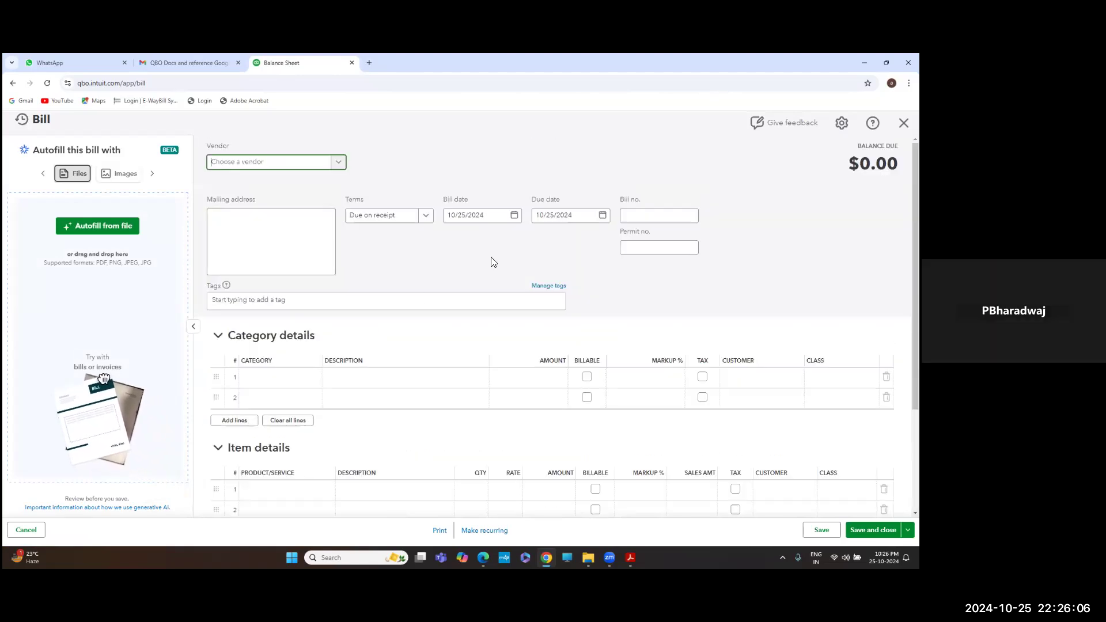
left_click(903, 123)
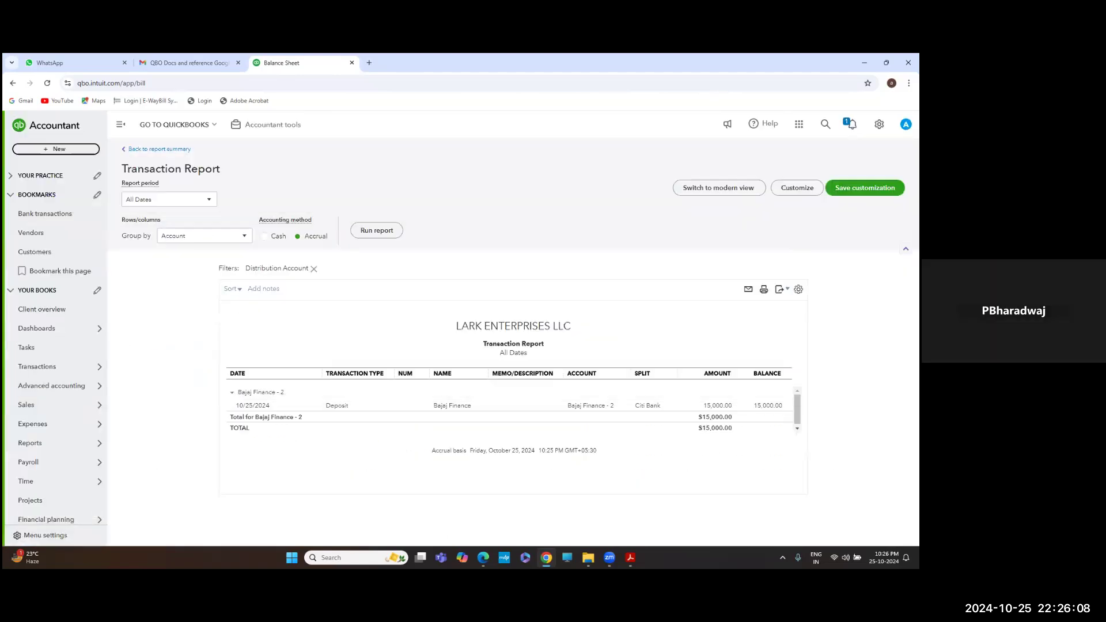
left_click(51, 237)
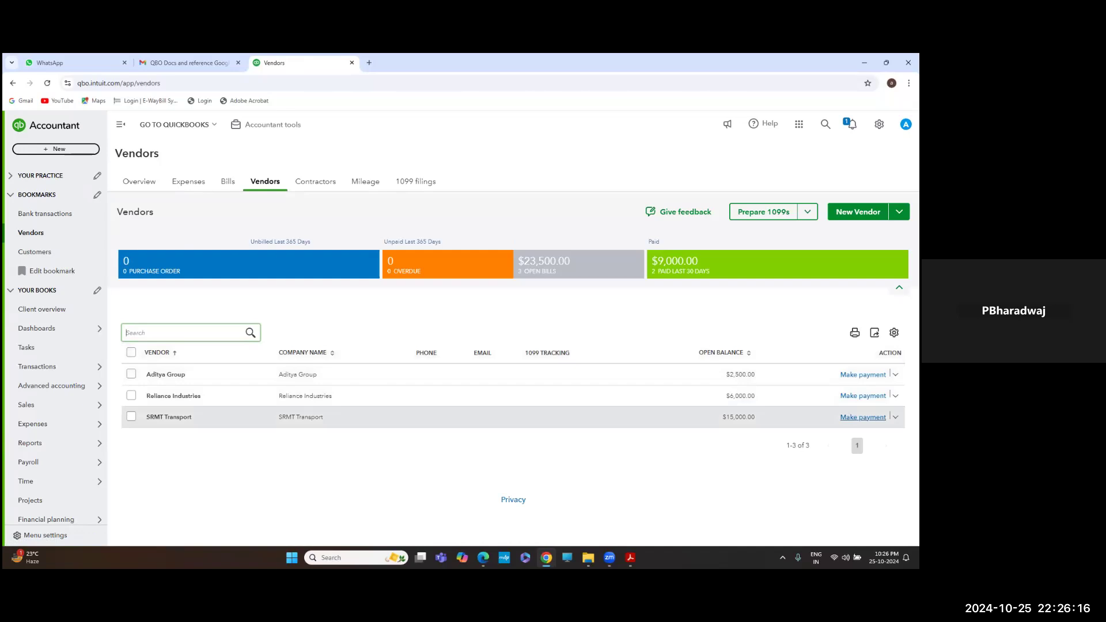
Start a bill payment to SRMT Transport paid from Citi Bank
left_click(863, 417)
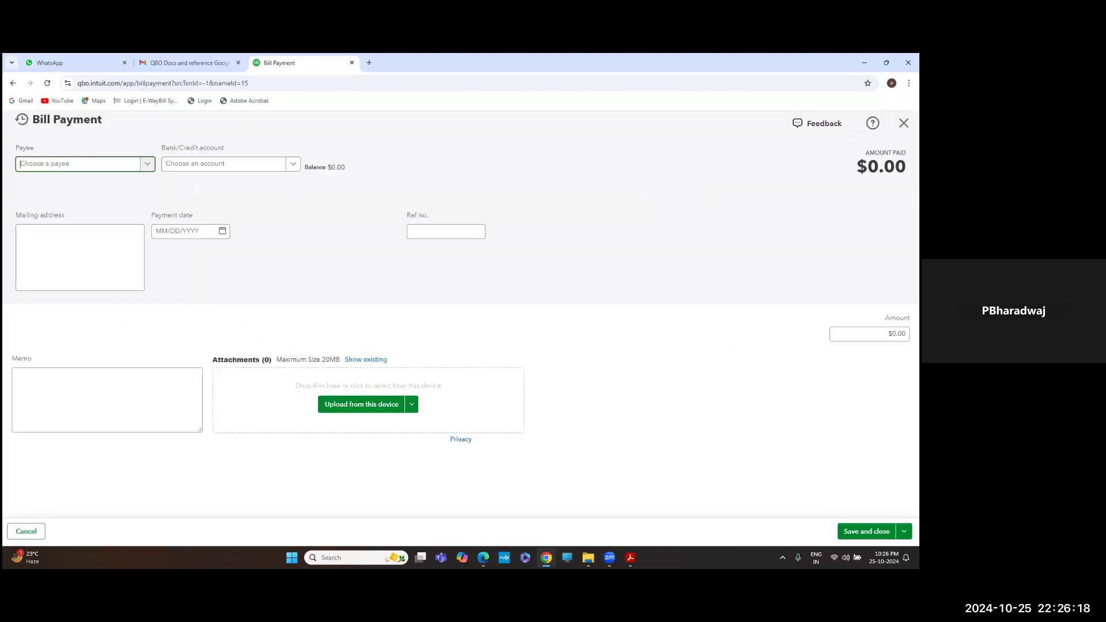
left_click(147, 165)
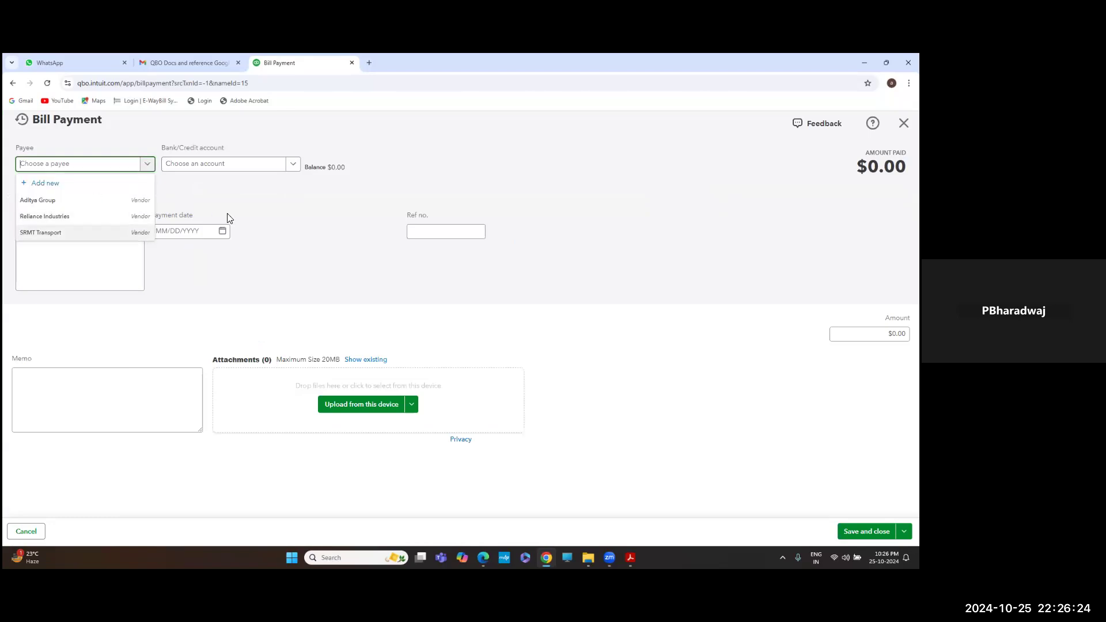
left_click(150, 221)
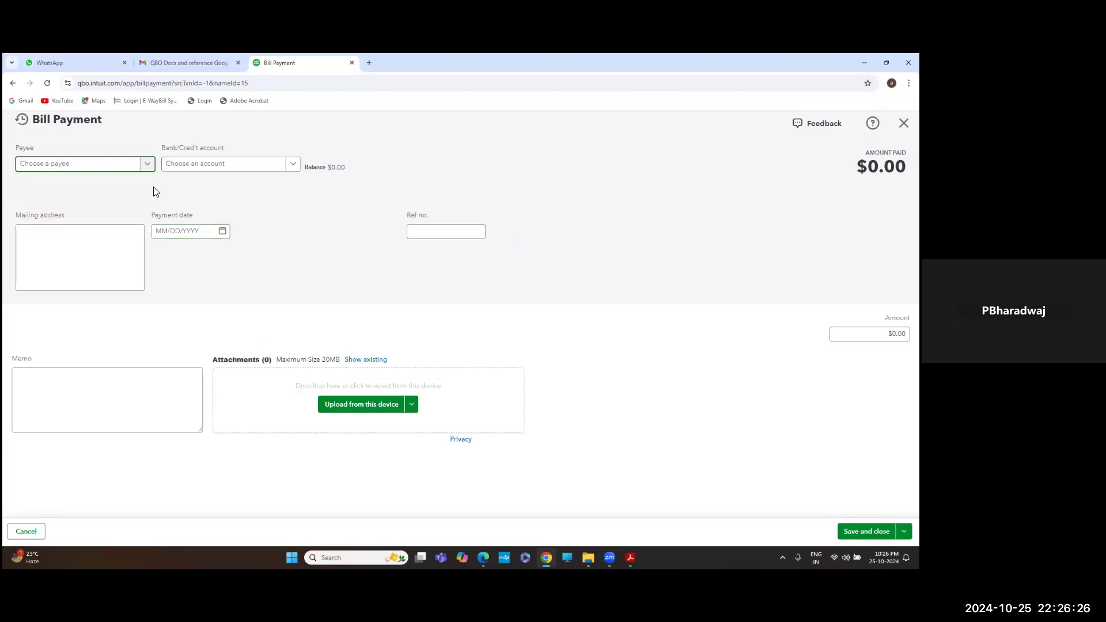
left_click(150, 166)
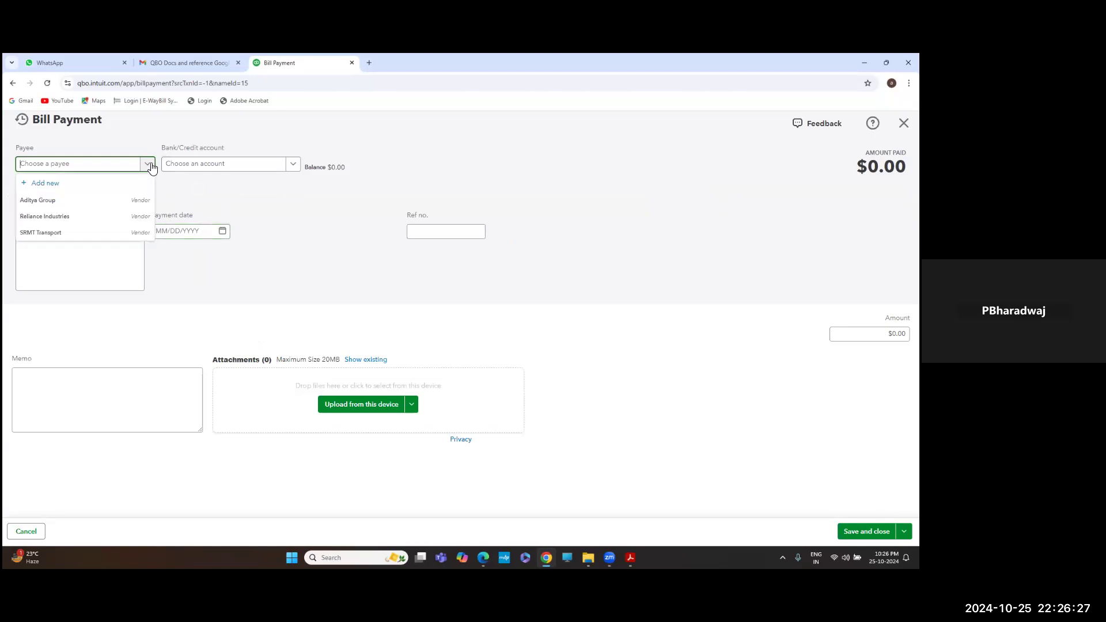
left_click(76, 233)
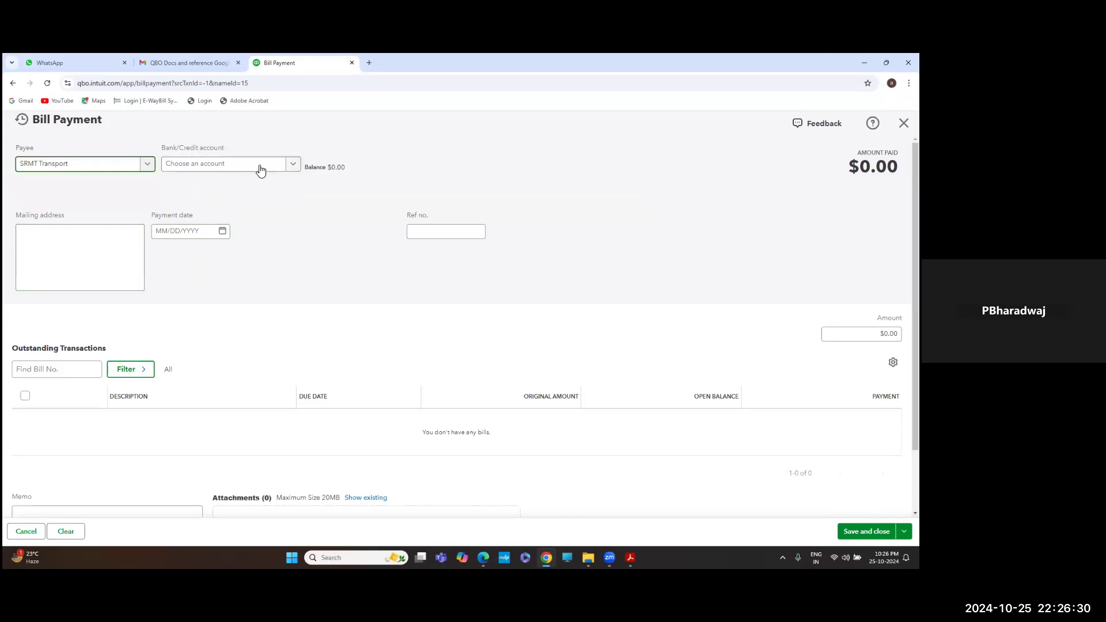
left_click(295, 165)
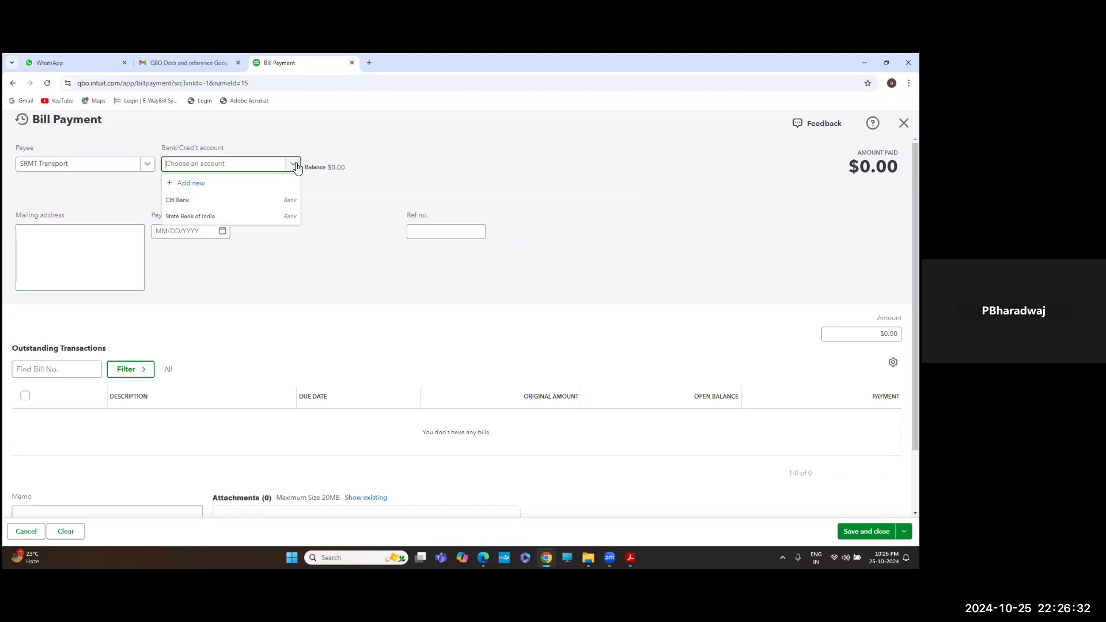
left_click(249, 205)
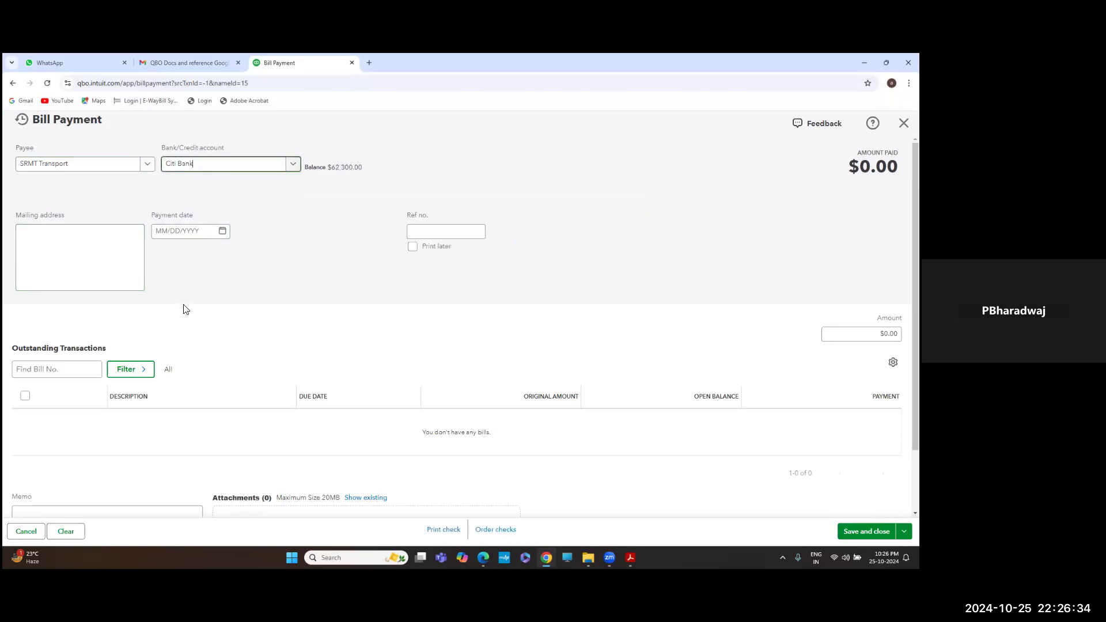
Set the payment amount to $15,000.00 against bill veh123 and save Bill Payment #4
scroll(319, 255, "down", 2)
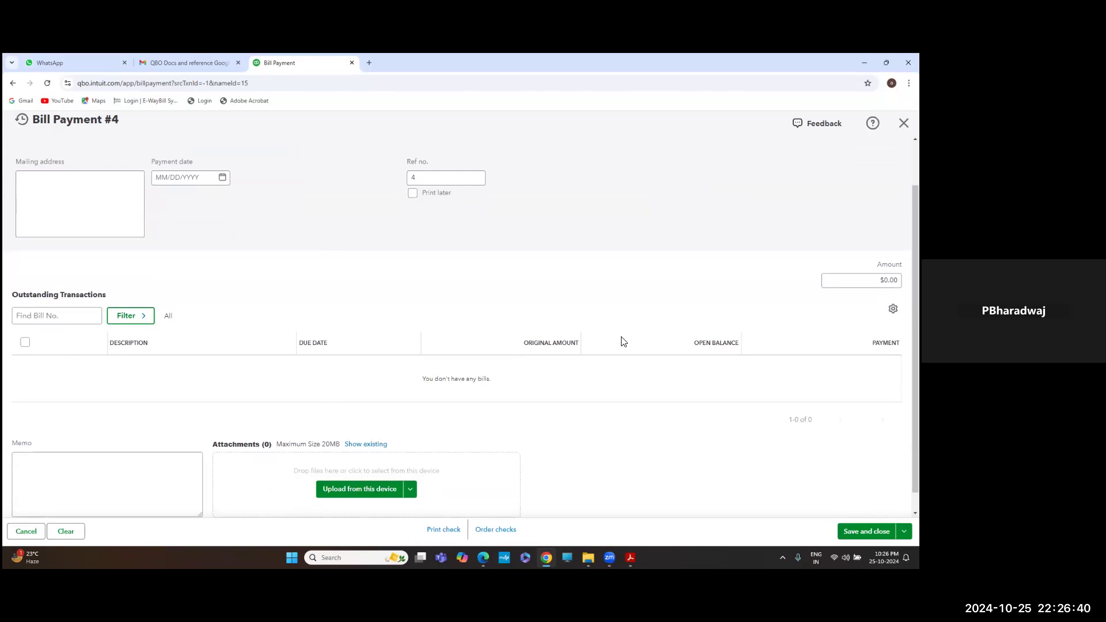
left_click(861, 280)
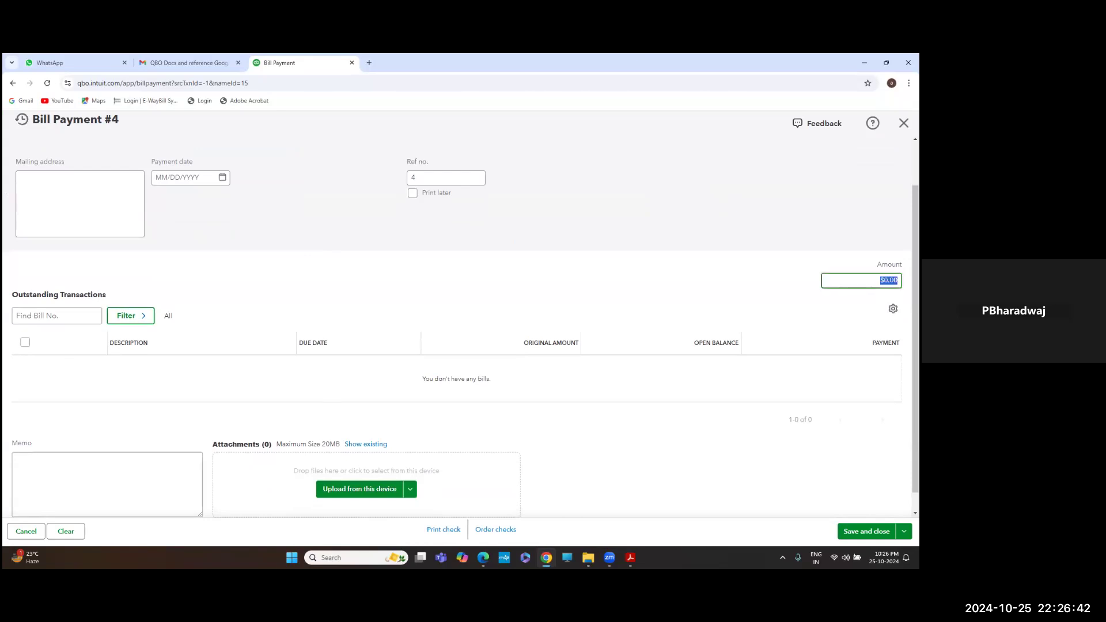
type("15000")
key("Tab")
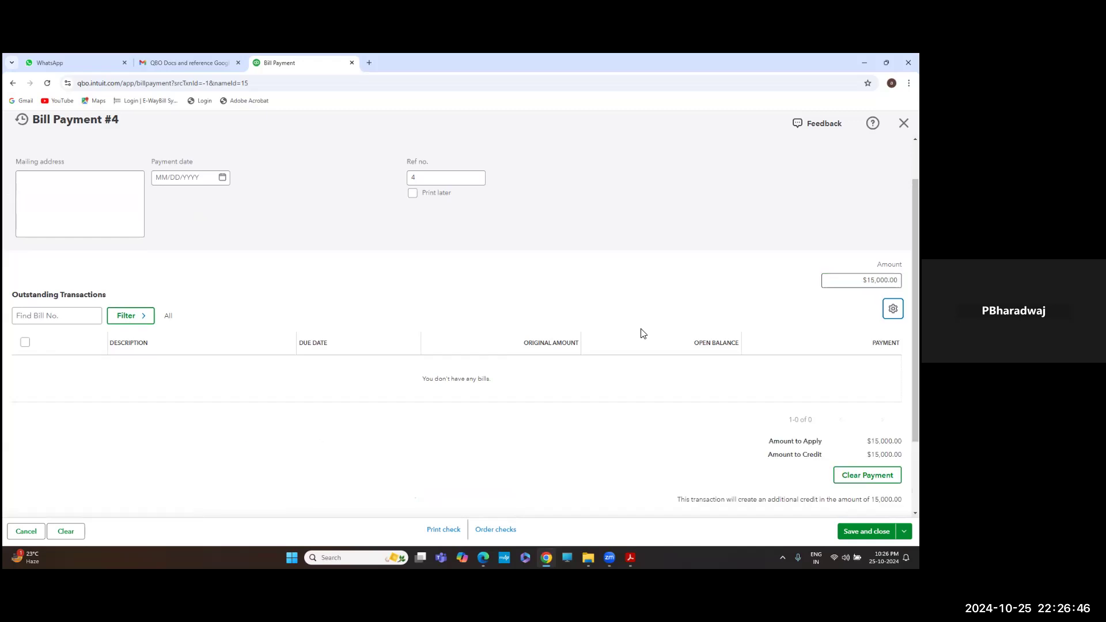
scroll(677, 409, "down", 1)
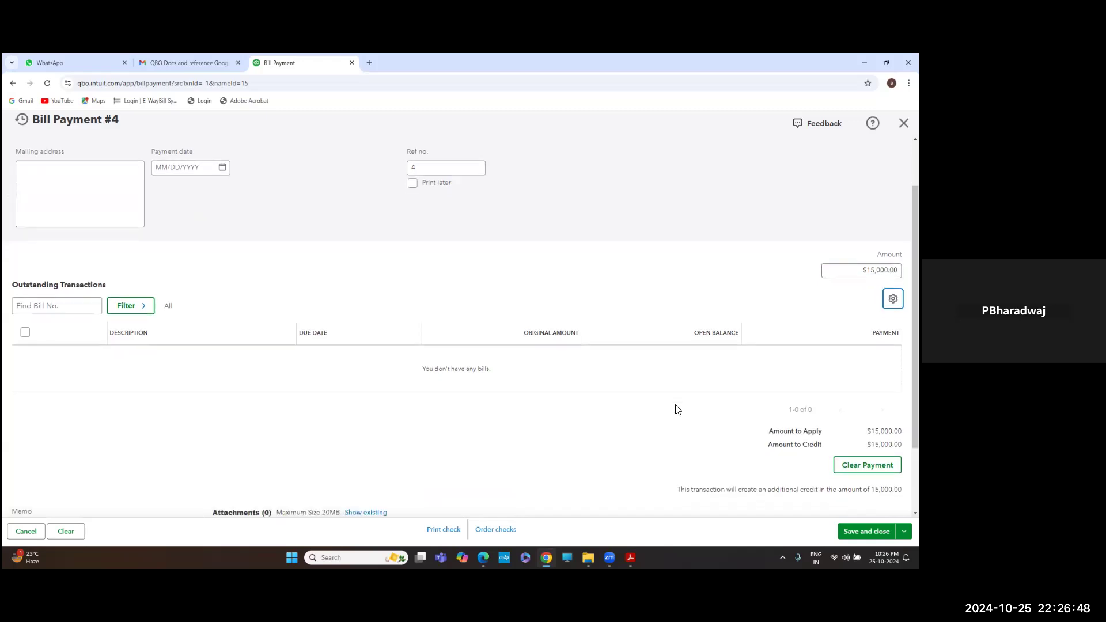
scroll(461, 326, "down", 1)
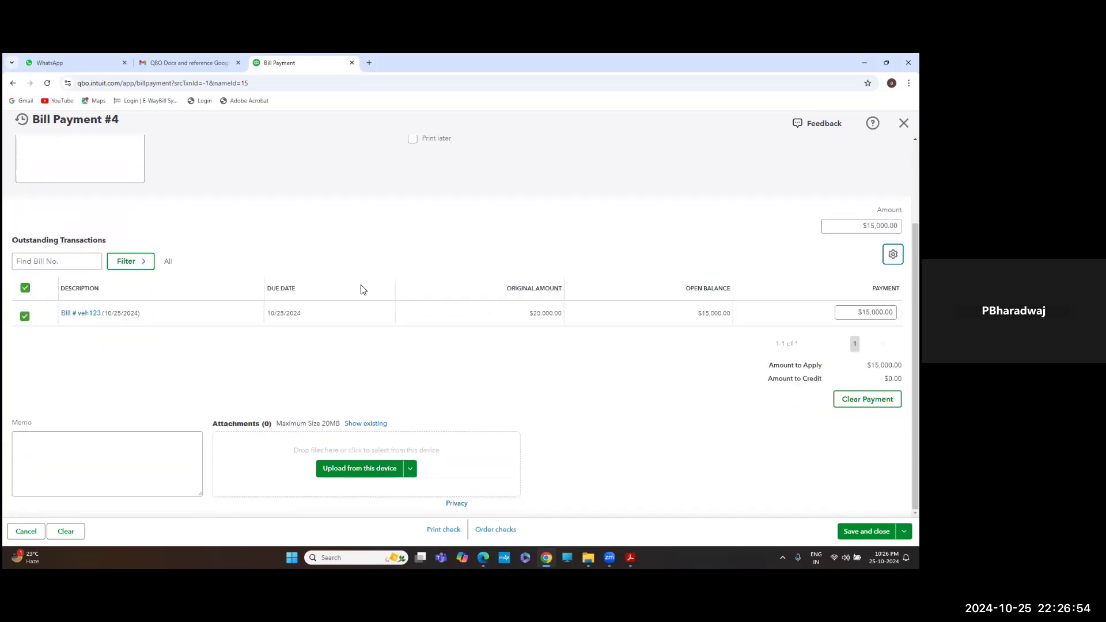
scroll(61, 295, "up", 1)
scroll(59, 300, "down", 1)
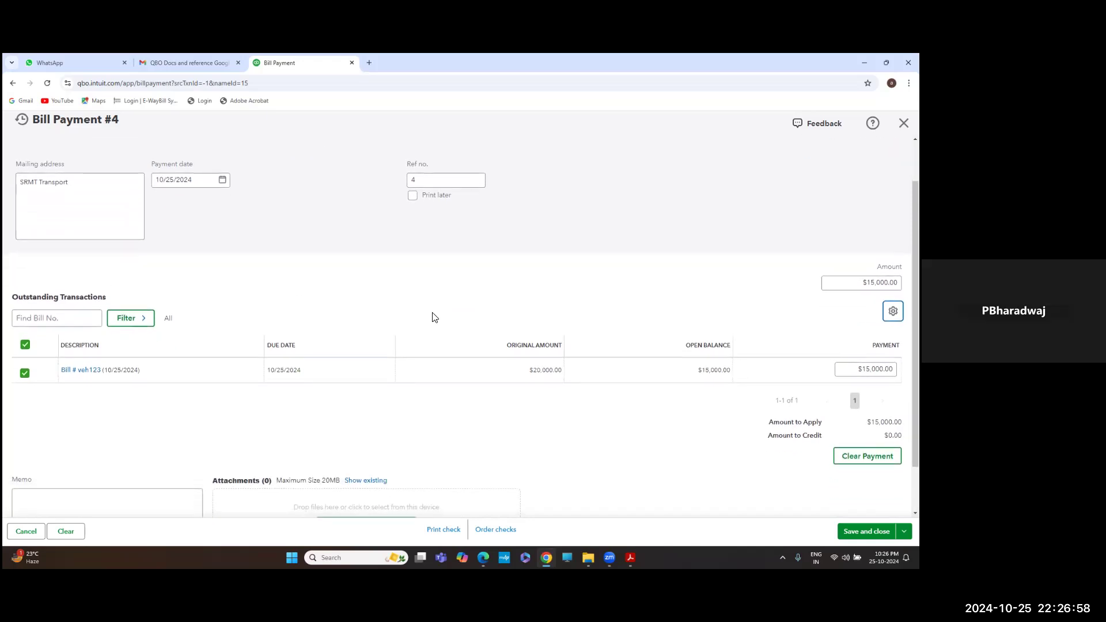
scroll(610, 379, "up", 1)
scroll(656, 447, "down", 2)
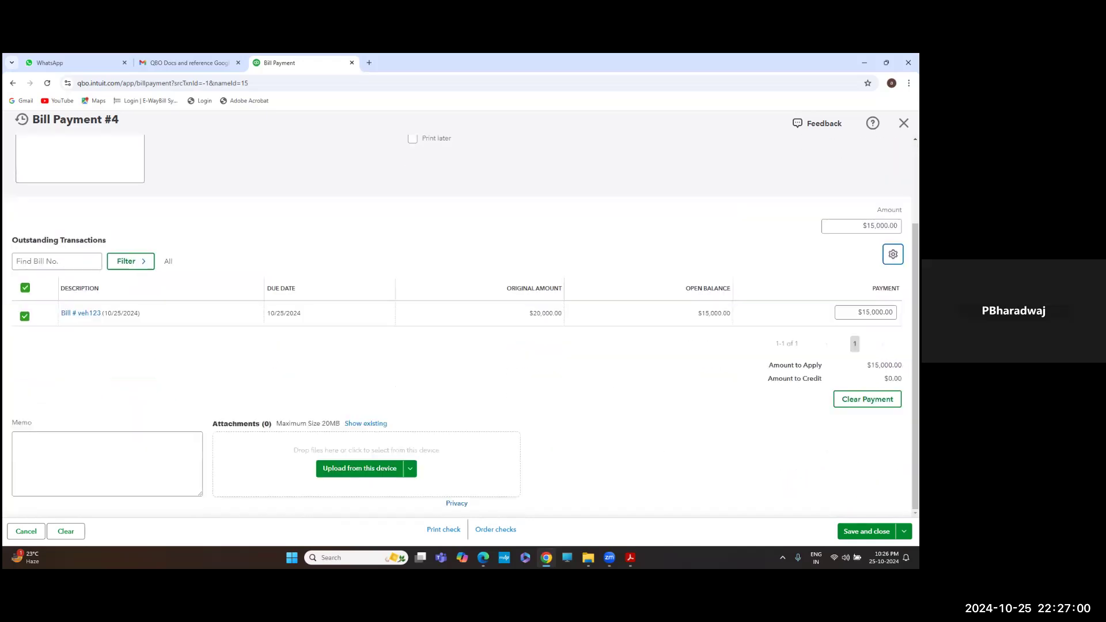
left_click(866, 532)
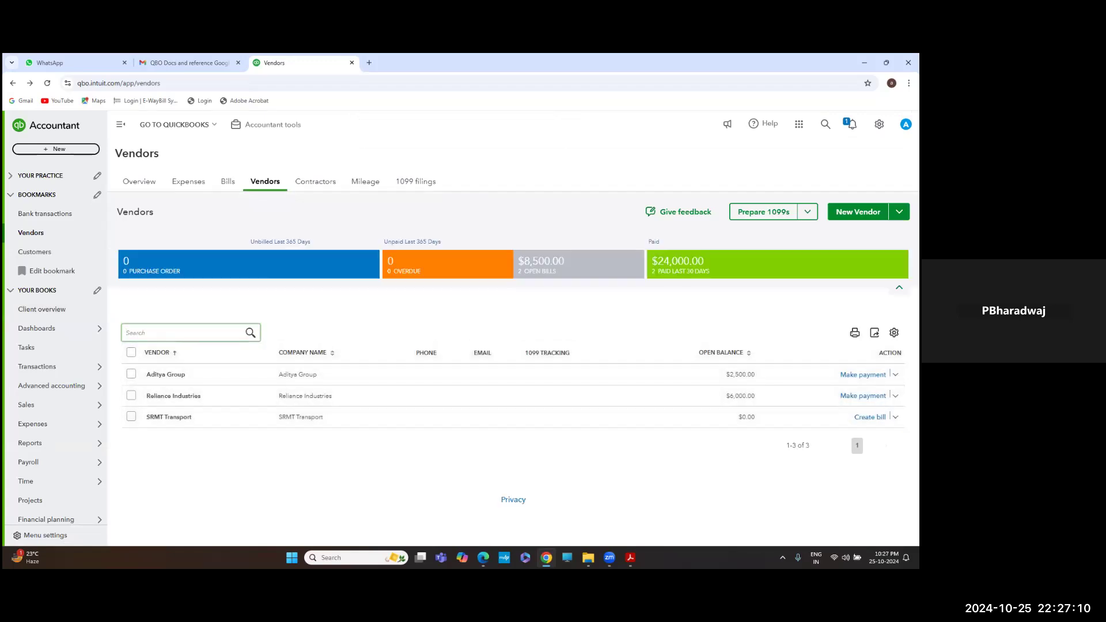
Check the journal-entry questions PDF and open the QuickBooks Customers list showing Tata Group's balance
key("alt+Tab")
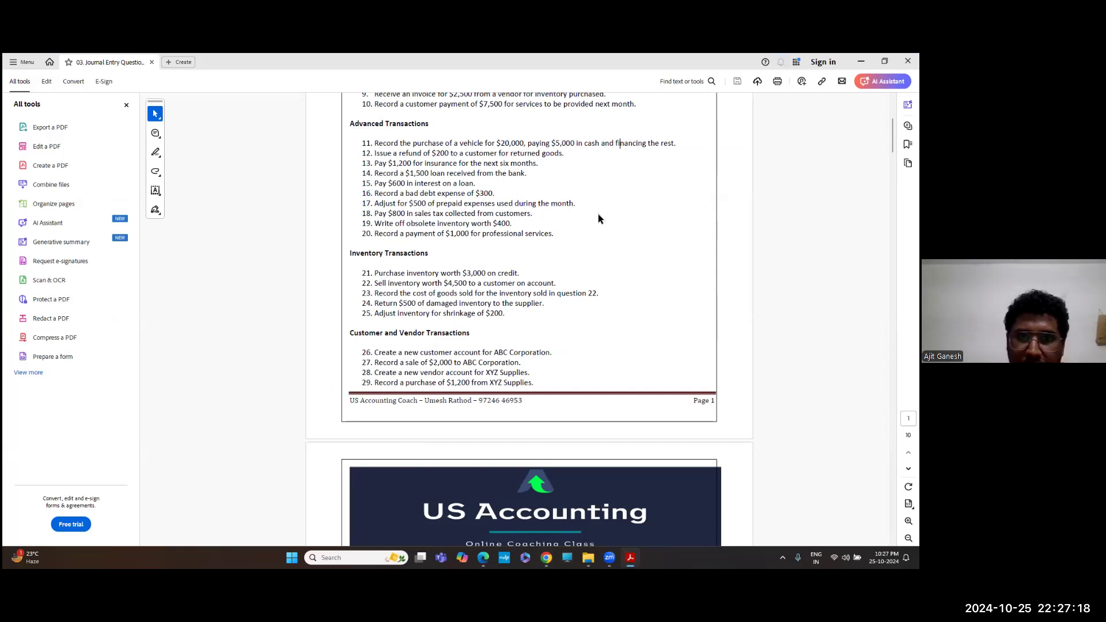
key("alt+Tab")
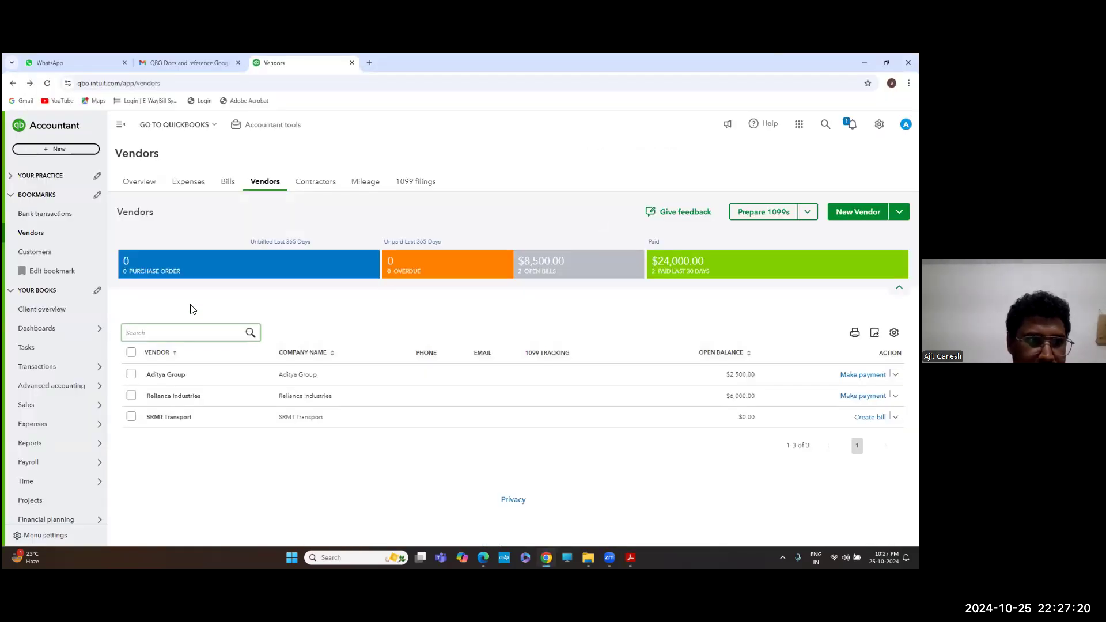
left_click(60, 258)
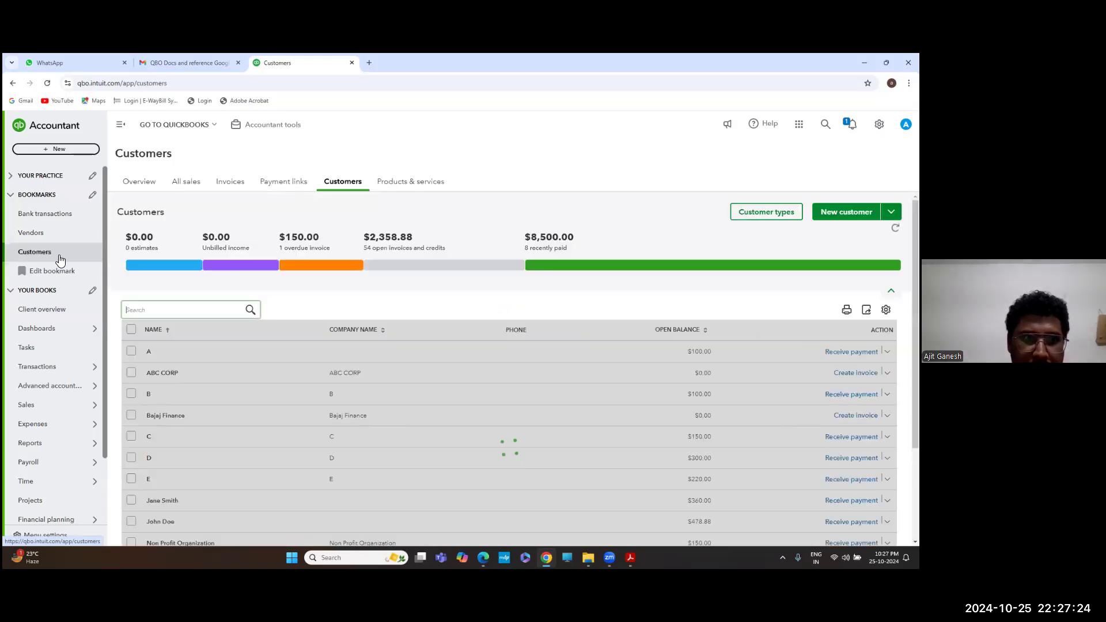
scroll(215, 384, "down", 2)
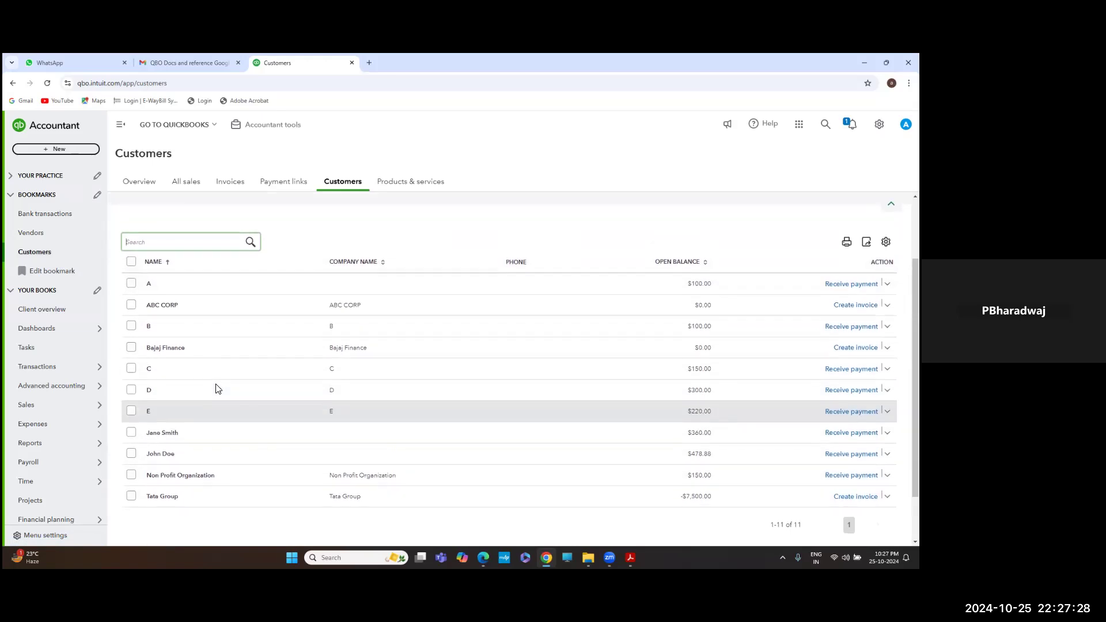
key("alt+Tab")
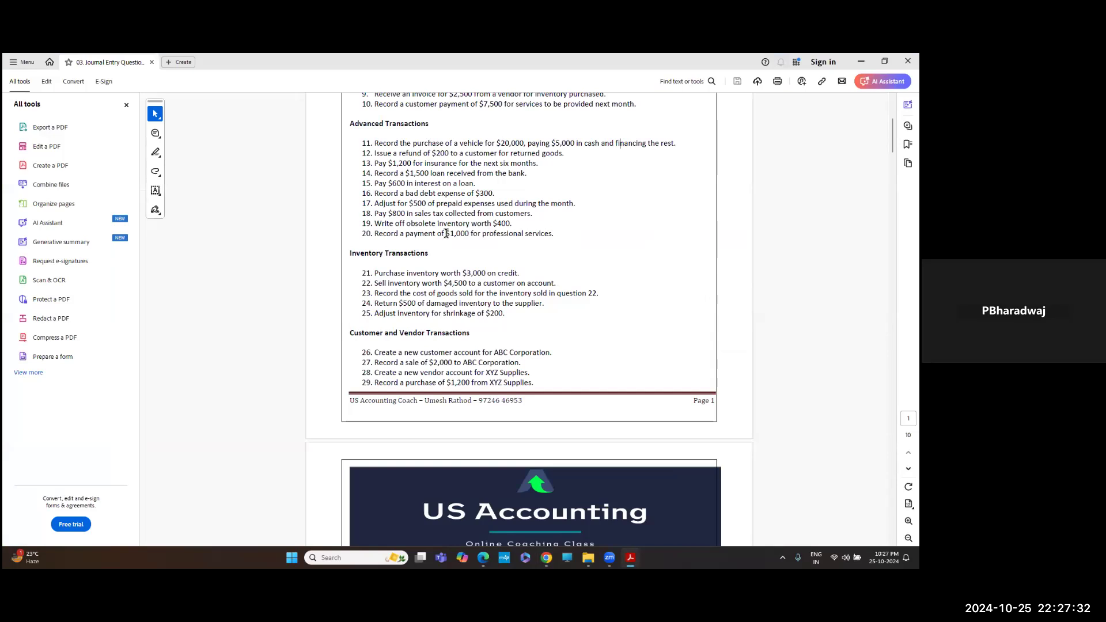
key("alt+Tab")
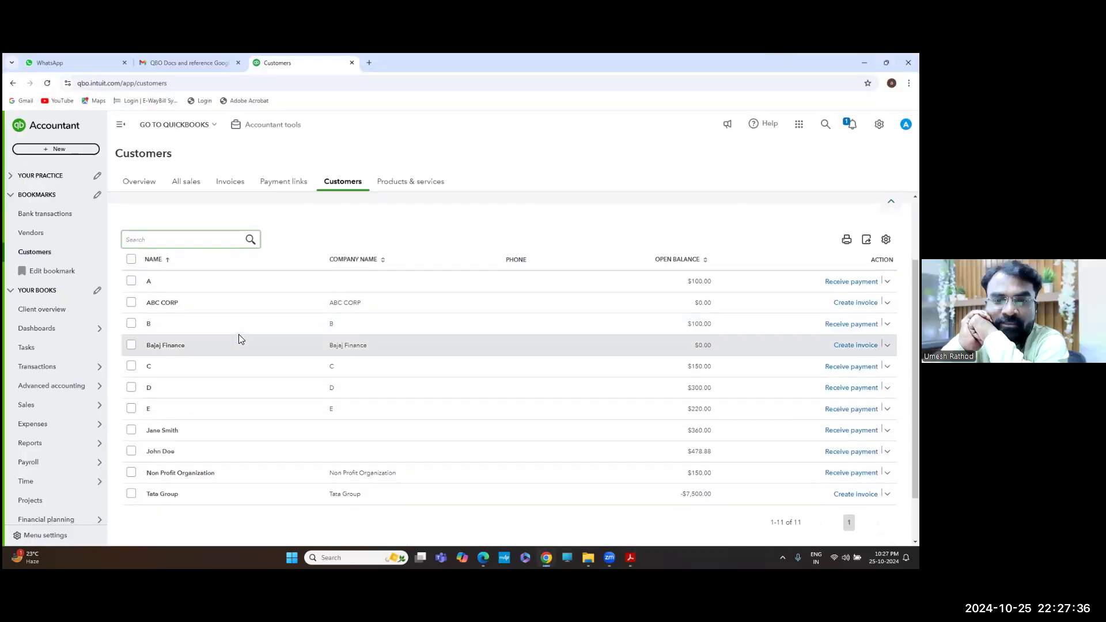
key("alt+Tab")
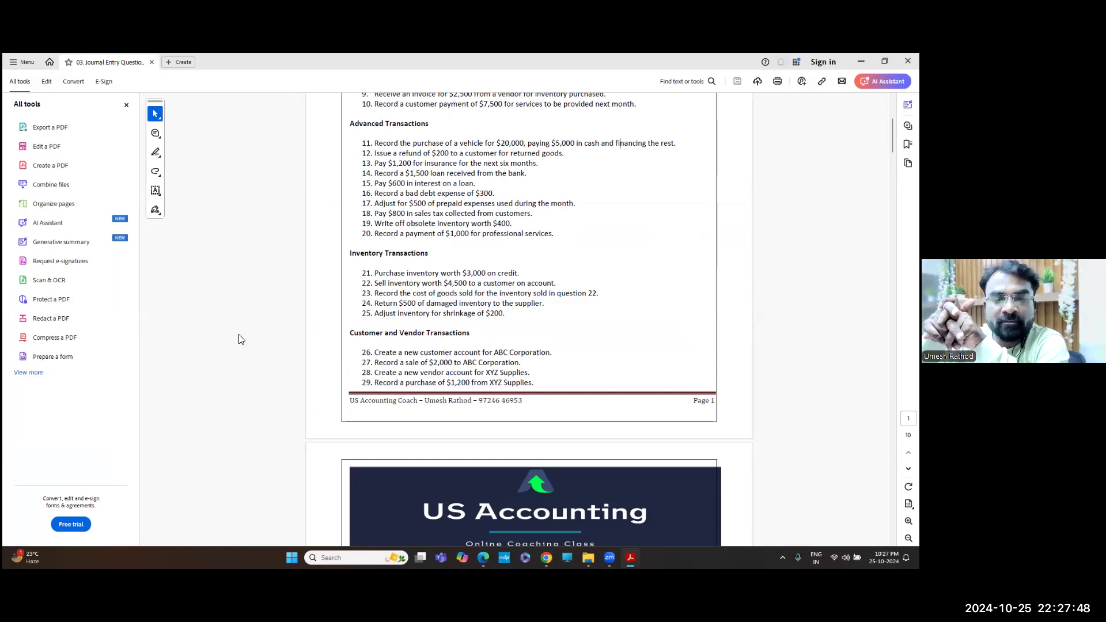
key("alt+Tab")
Open the + New menu and highlight its Customers, Vendors, Team, Projects and Other groups
left_click(73, 150)
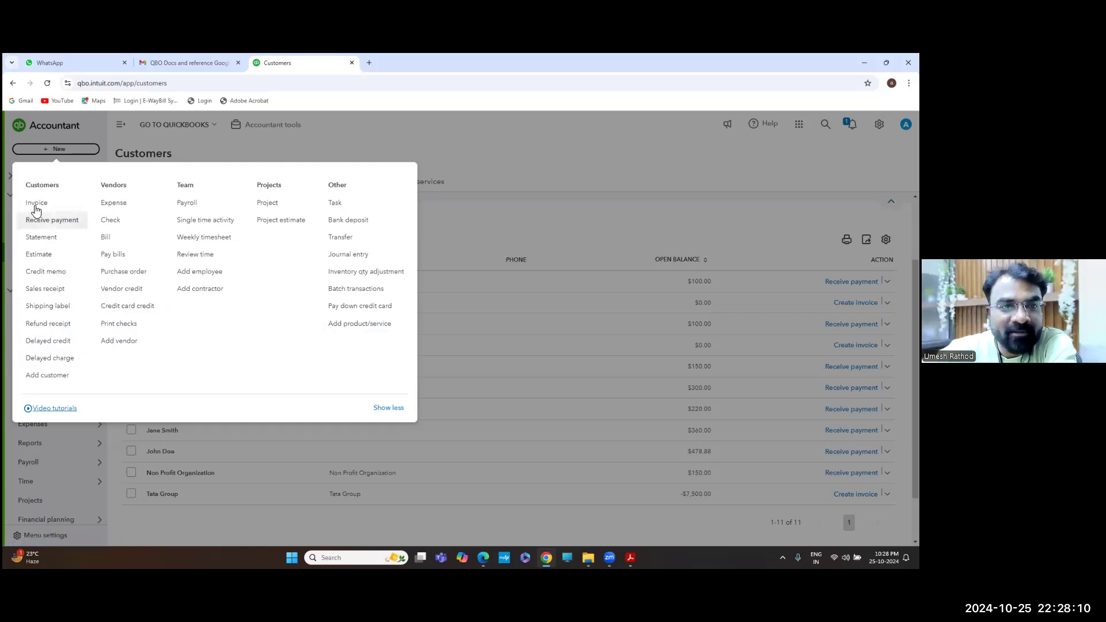
double_click(45, 184)
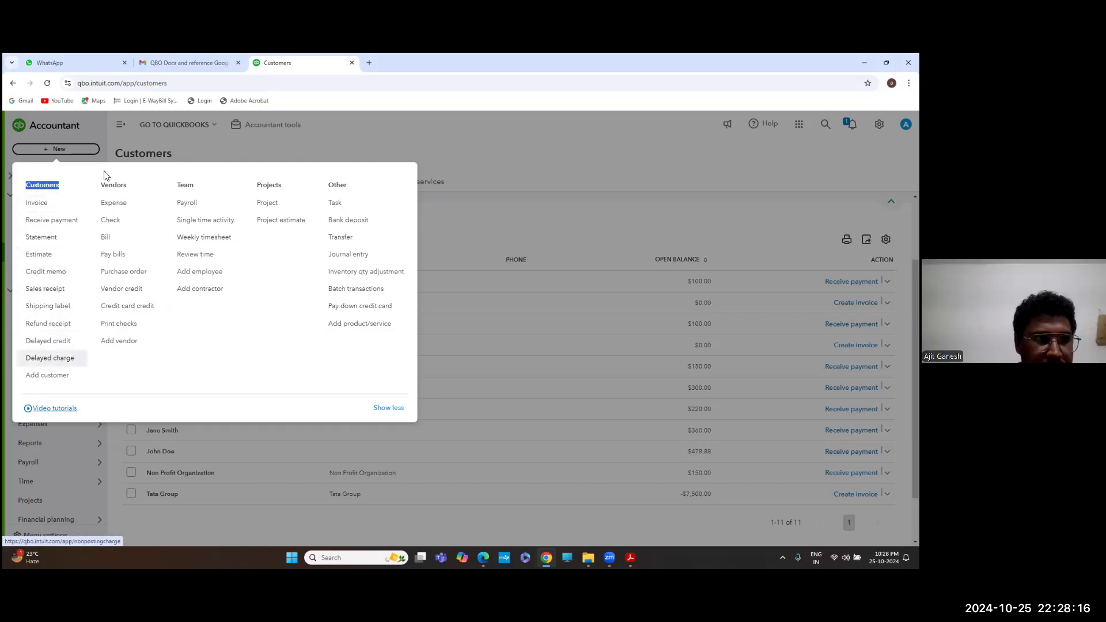
double_click(114, 184)
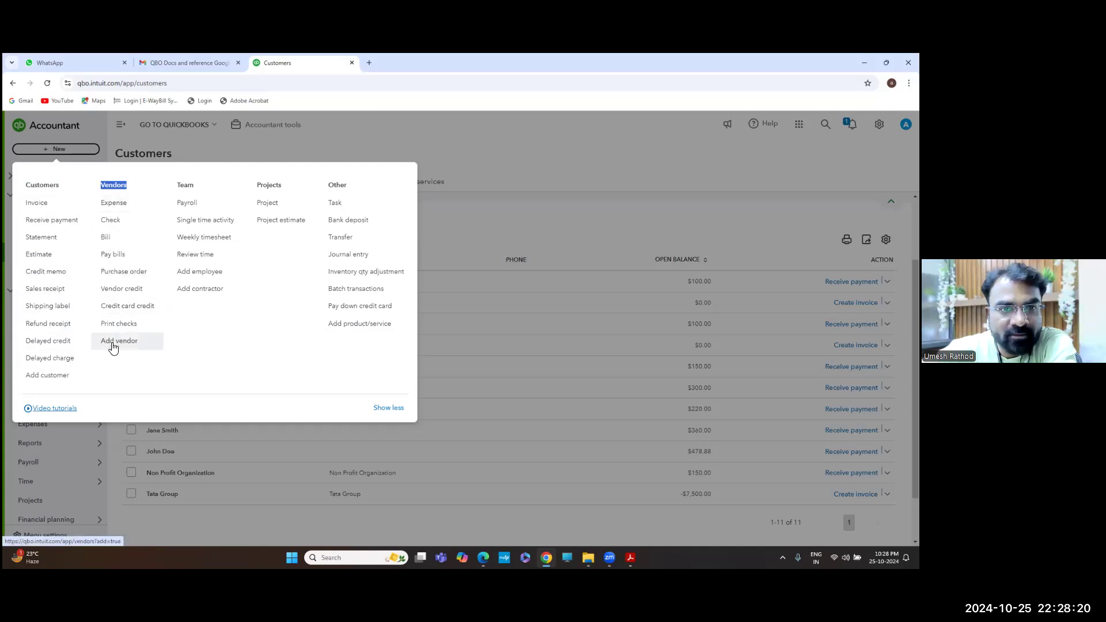
double_click(184, 186)
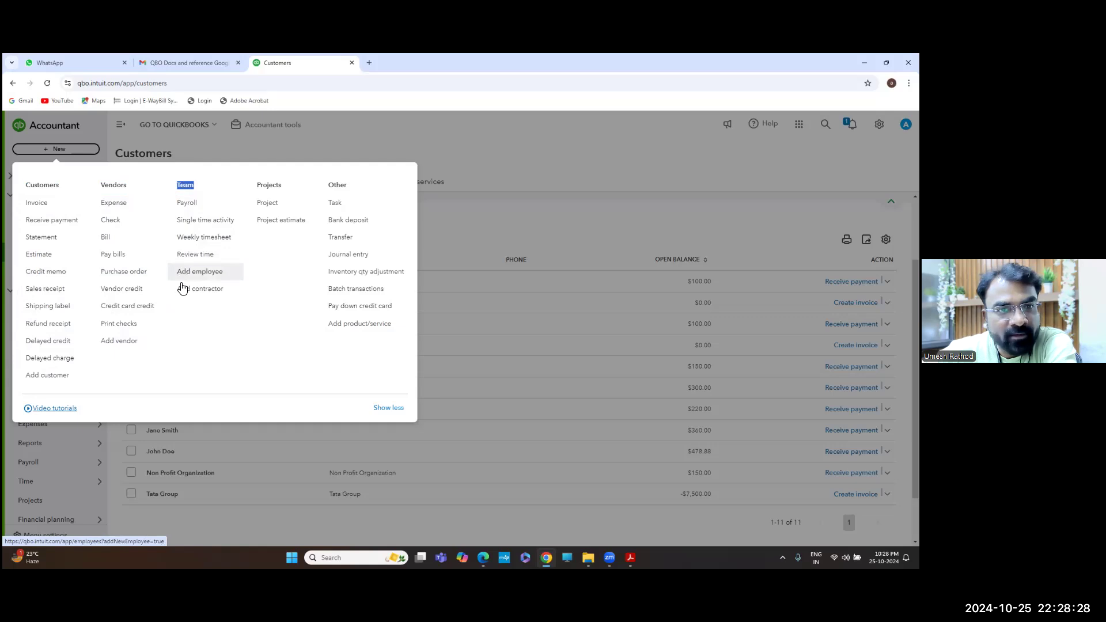
double_click(269, 185)
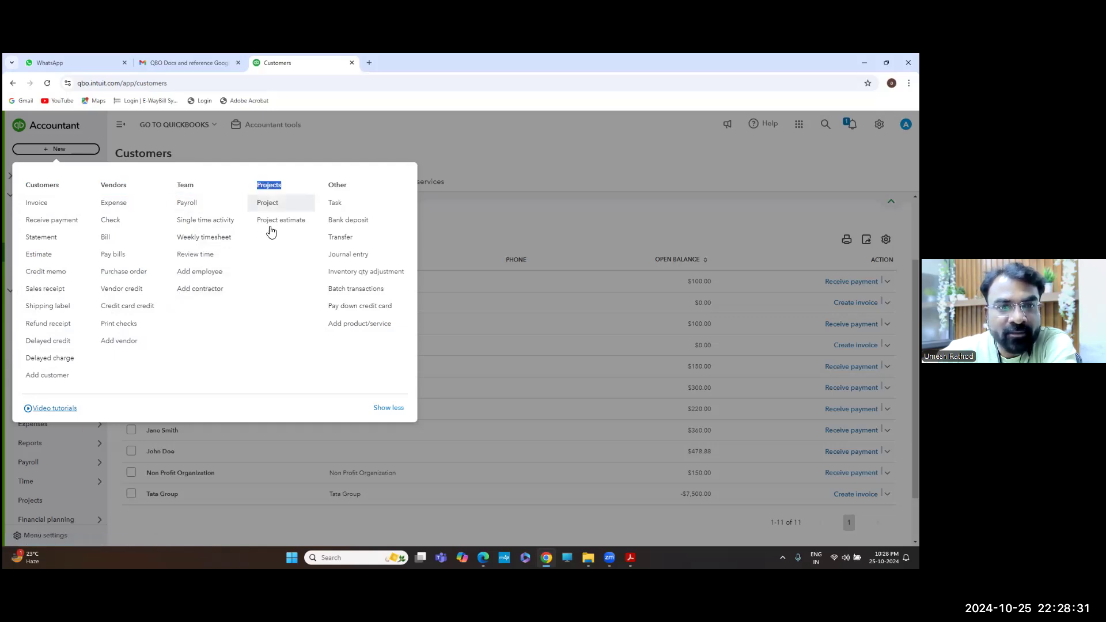
left_click(341, 185)
double_click(341, 186)
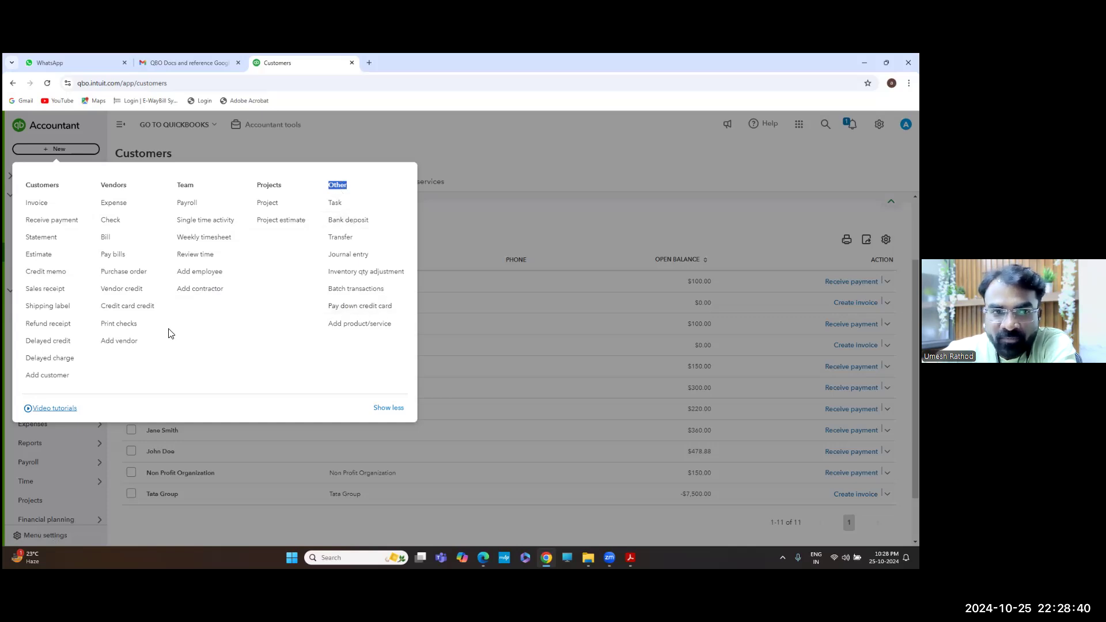
left_click(32, 192)
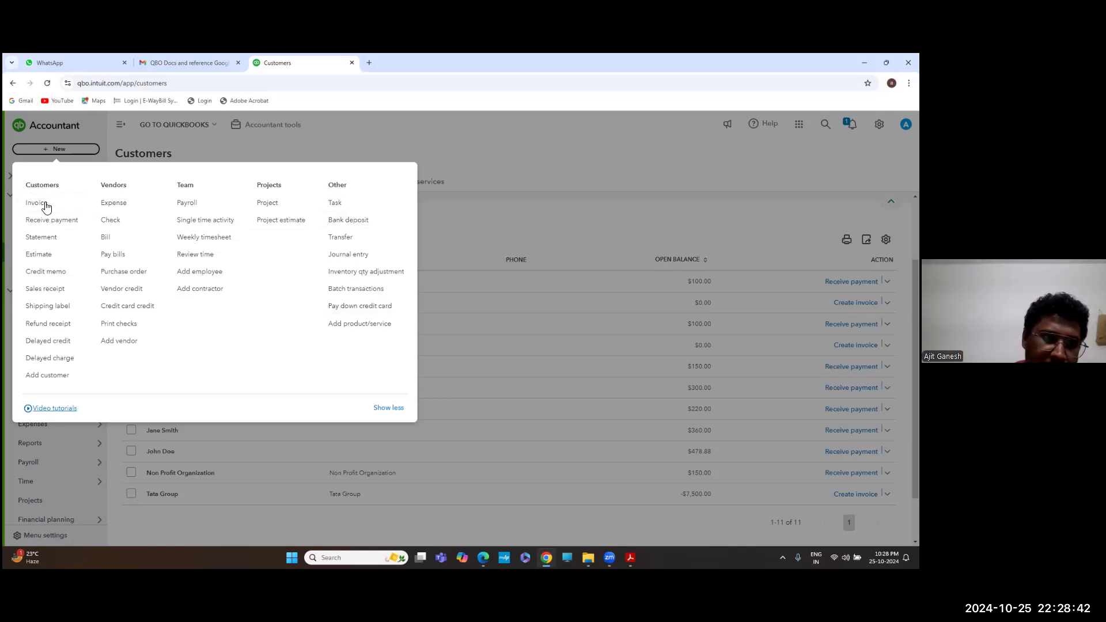
left_click(35, 311)
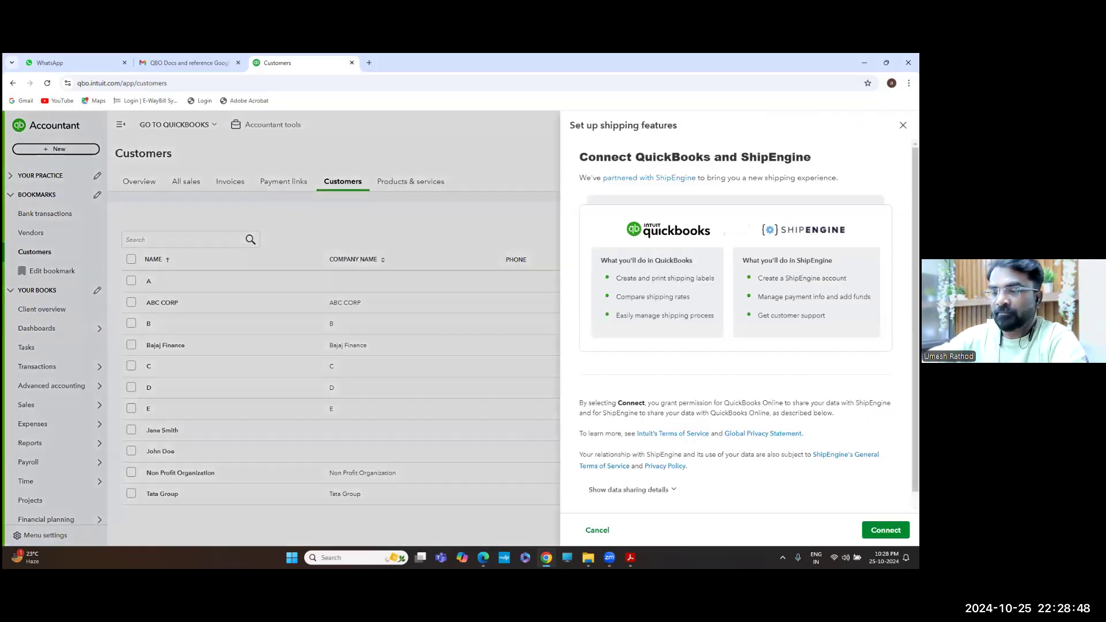
Dismiss the ShipEngine shipping setup and start a new blank Refund Receipt
left_click(902, 125)
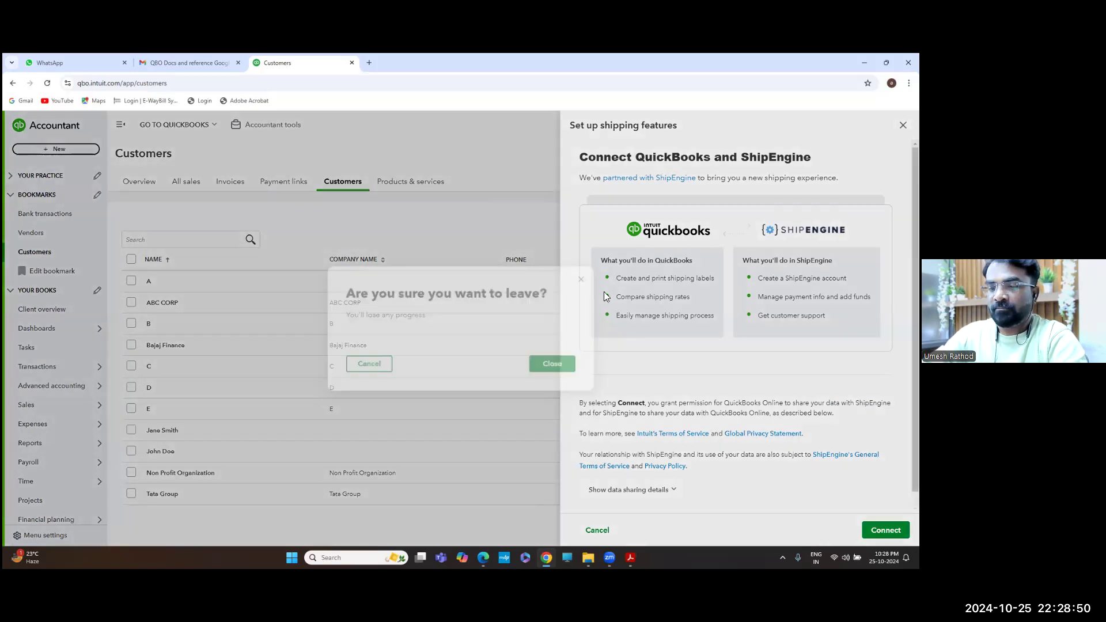
left_click(551, 366)
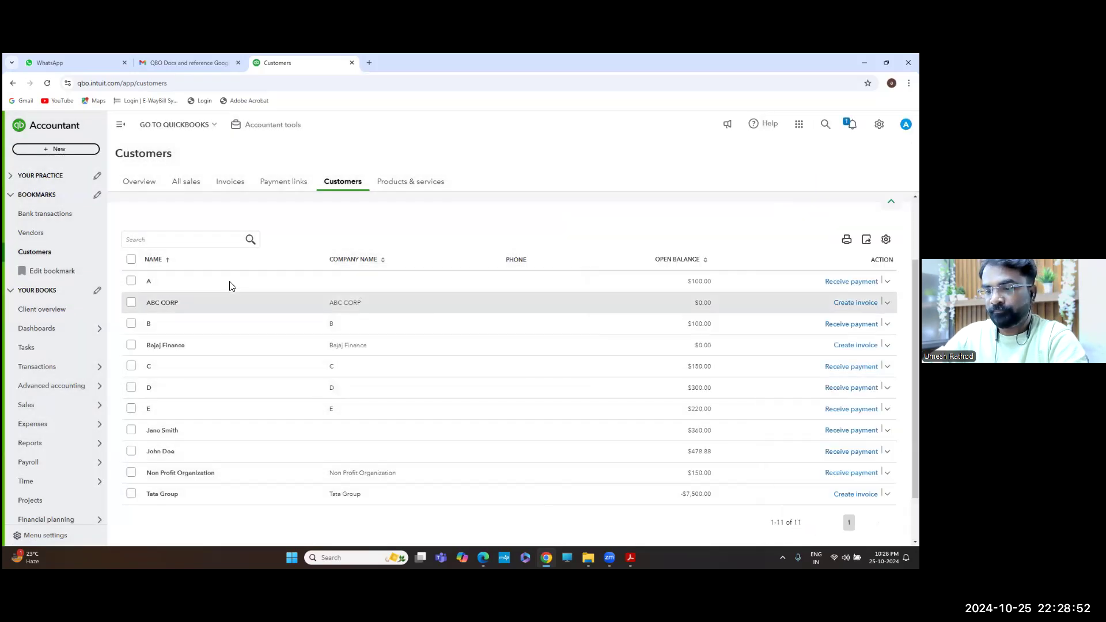
left_click(54, 152)
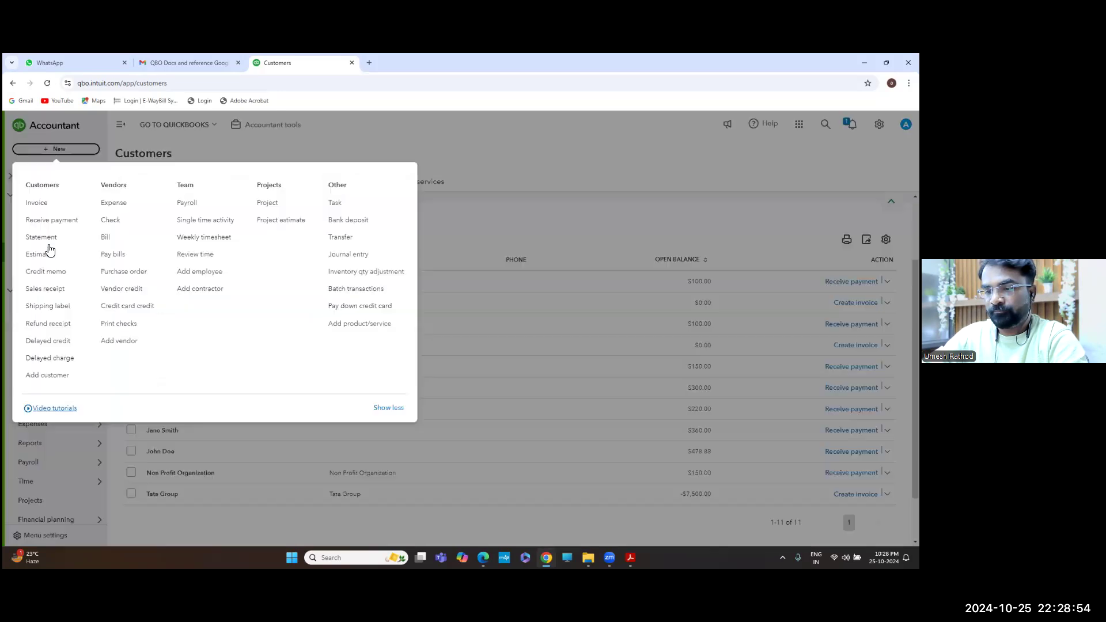
left_click(48, 324)
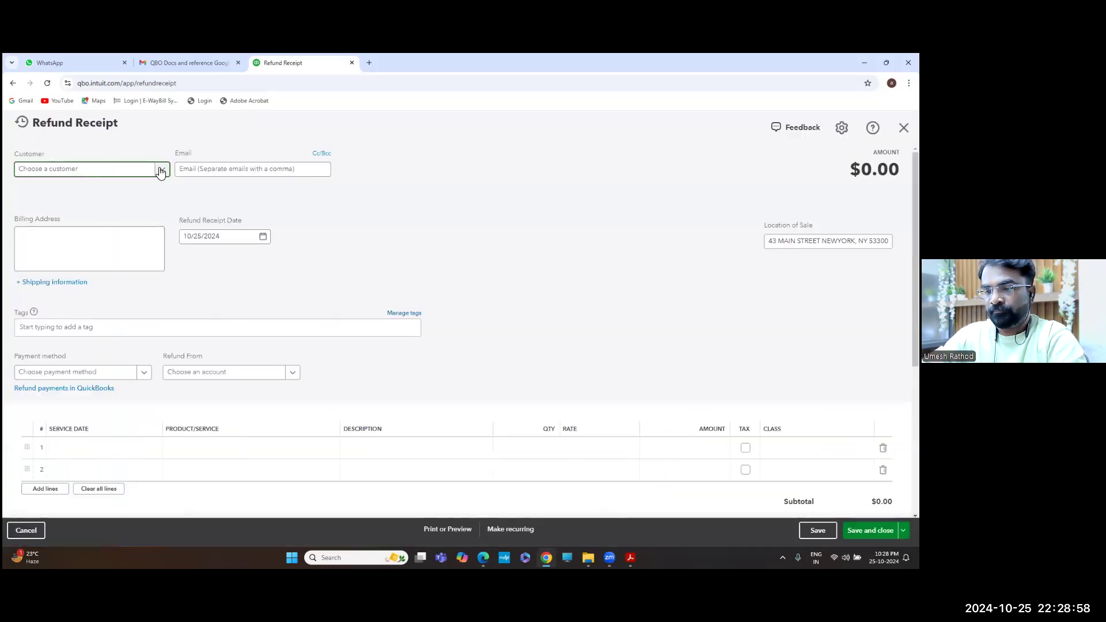
Choose Tata Group as the refund receipt's customer
left_click(160, 171)
scroll(104, 229, "down", 2)
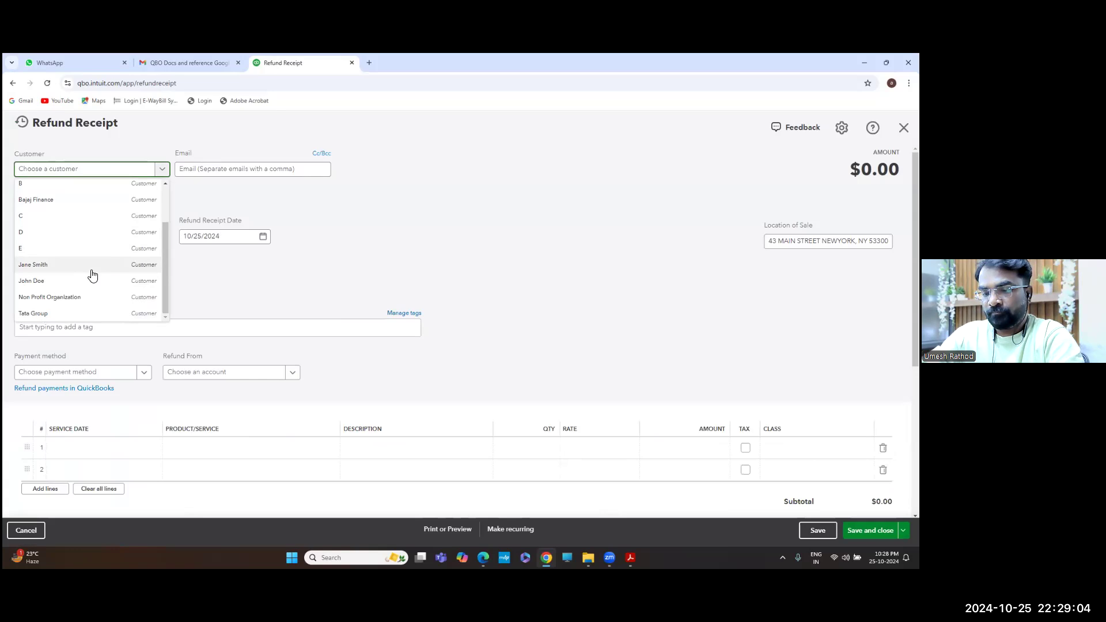
scroll(93, 276, "up", 1)
scroll(92, 275, "down", 2)
left_click(66, 315)
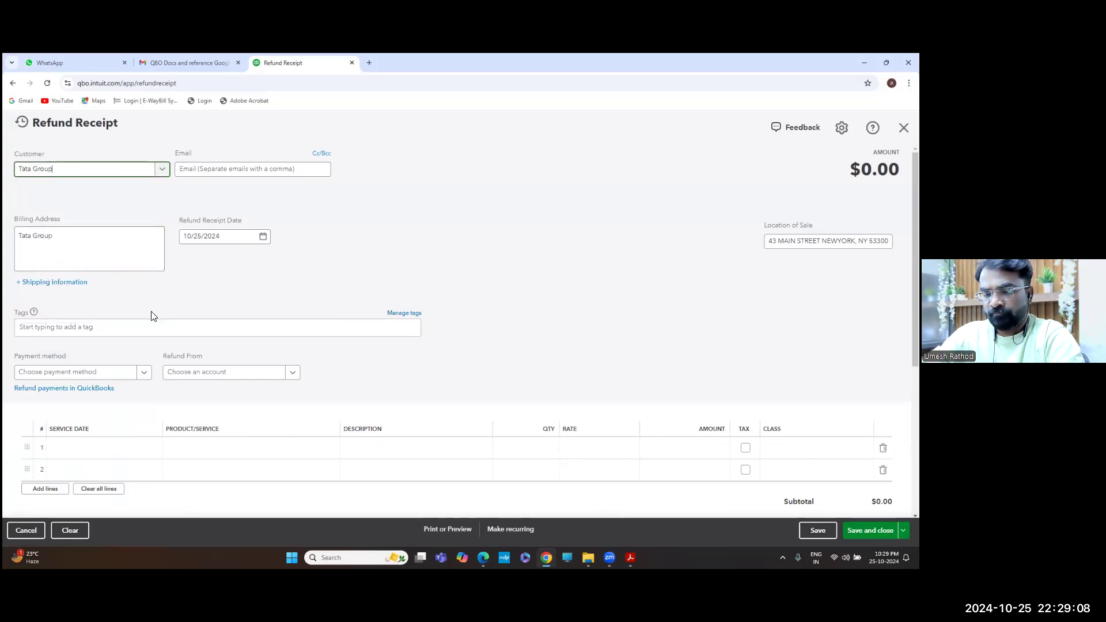
scroll(150, 313, "down", 2)
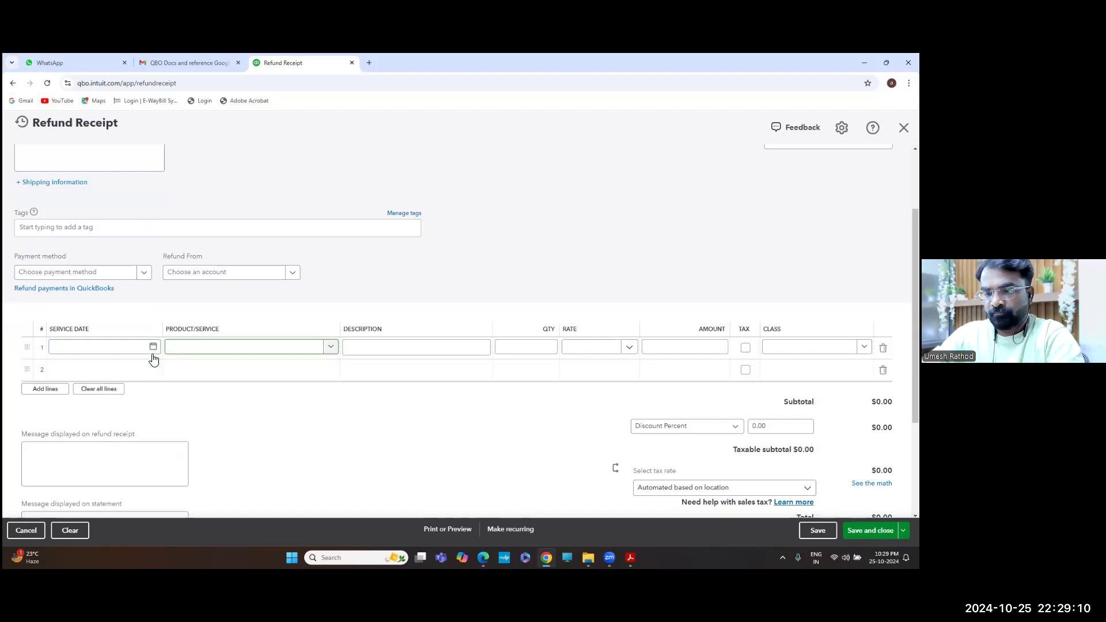
Fill the first line with service date 10/24/2024 and product Packaging:Wooden Pallets
left_click(150, 347)
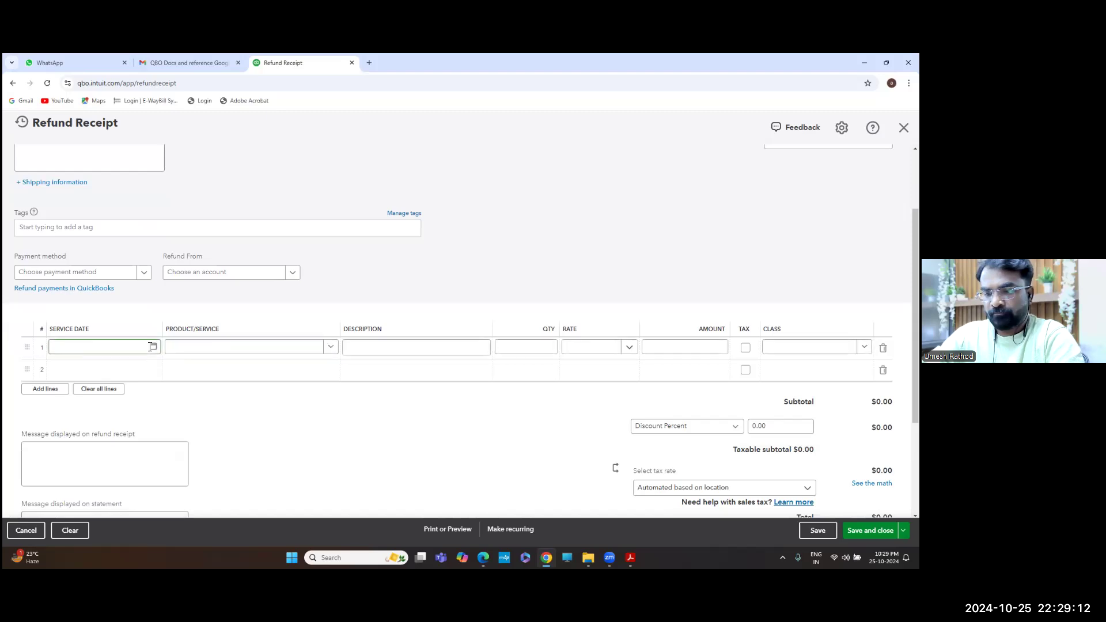
scroll(150, 347, "up", 2)
scroll(148, 347, "down", 3)
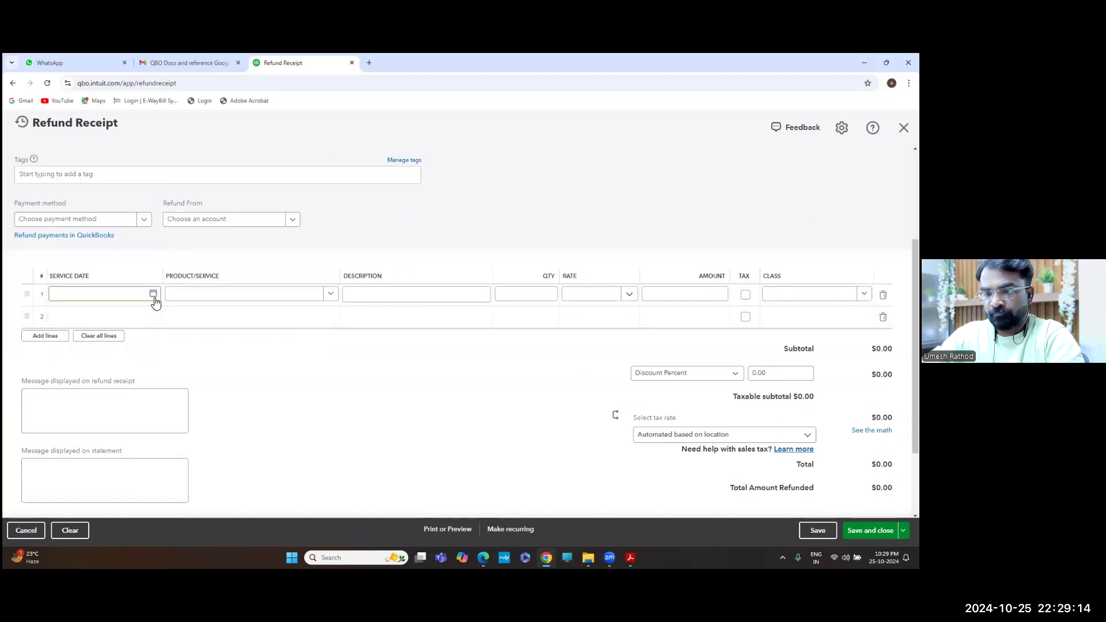
left_click(153, 295)
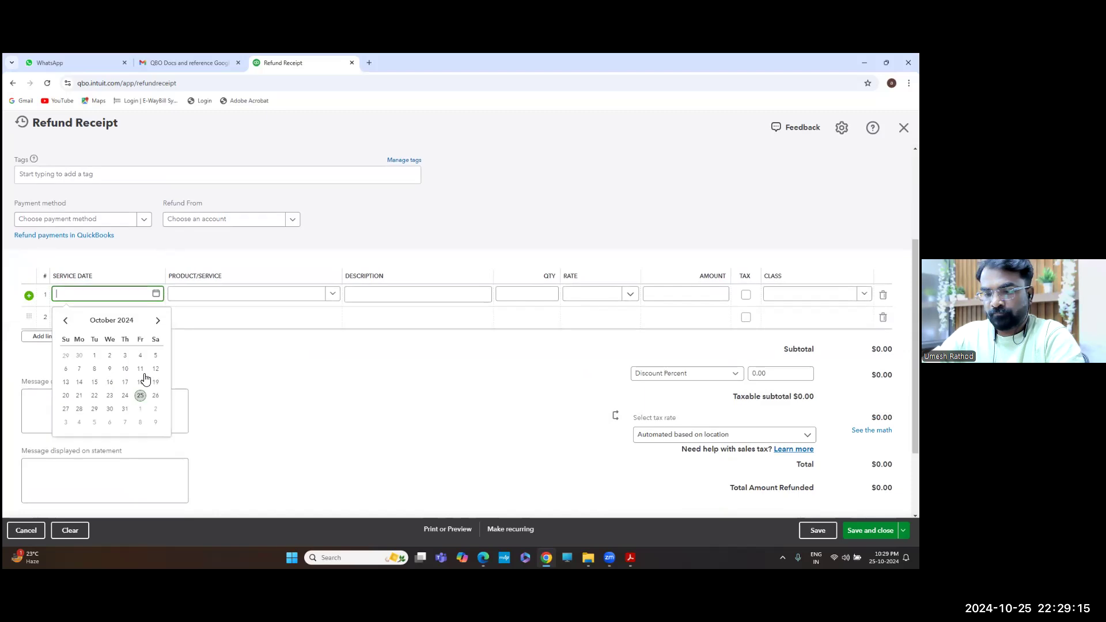
left_click(125, 396)
left_click(334, 295)
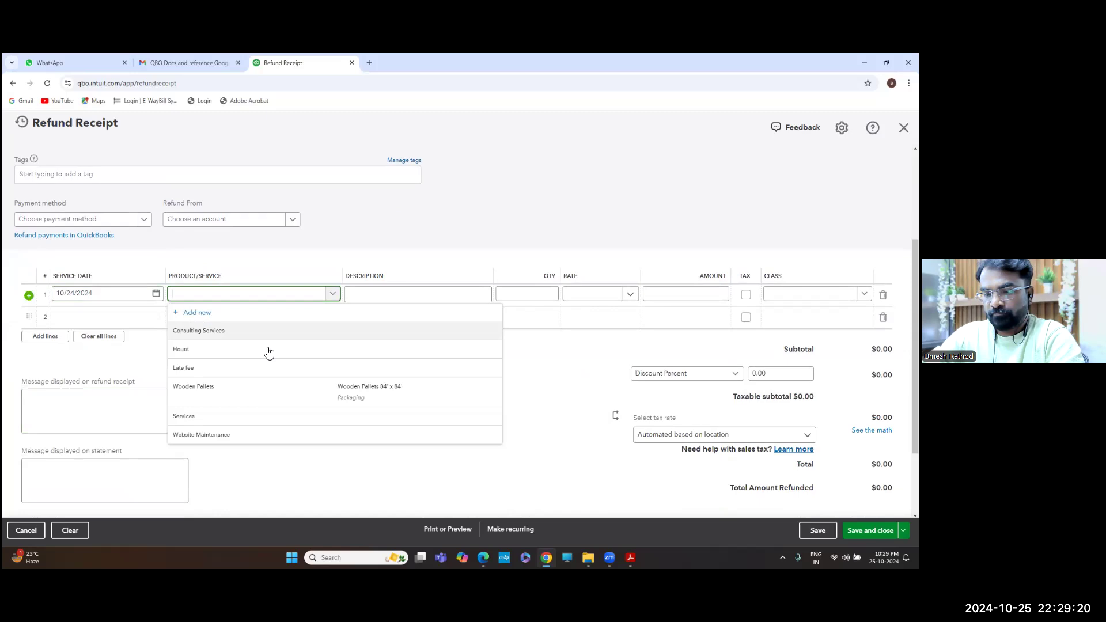
left_click(282, 390)
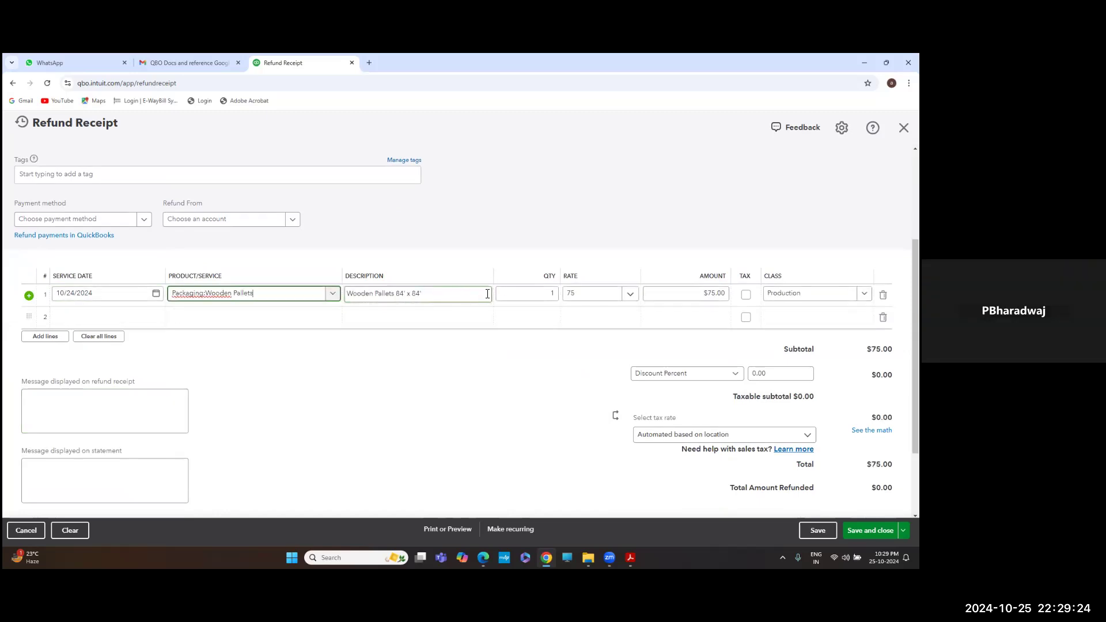
Set the Wooden Pallets line to quantity 20 at rate 10, totalling $200.00
left_click(583, 295)
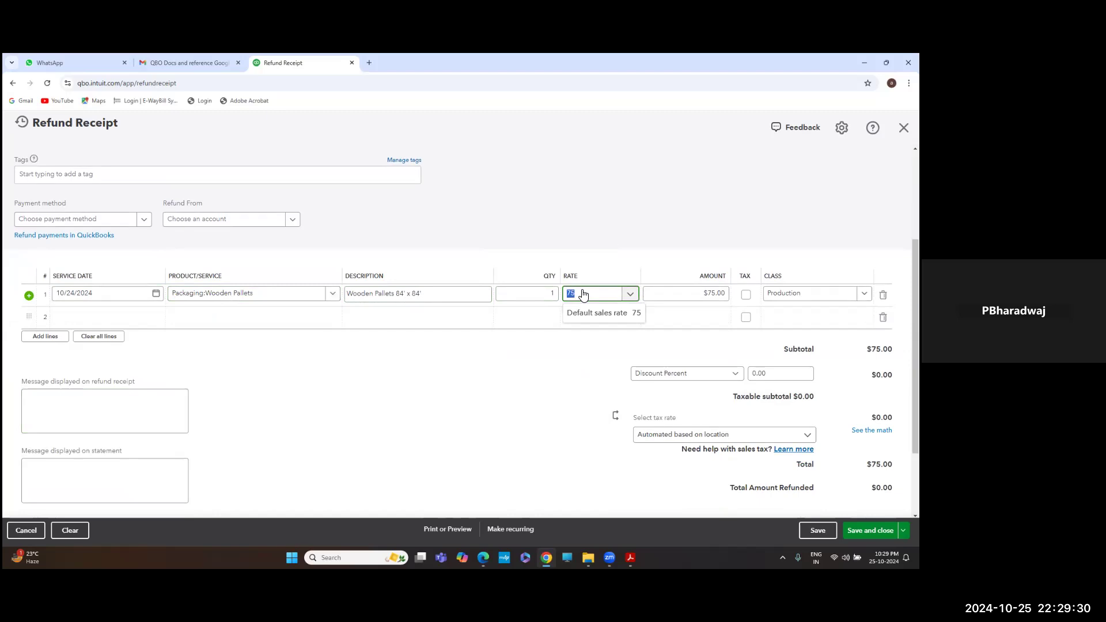
type("200")
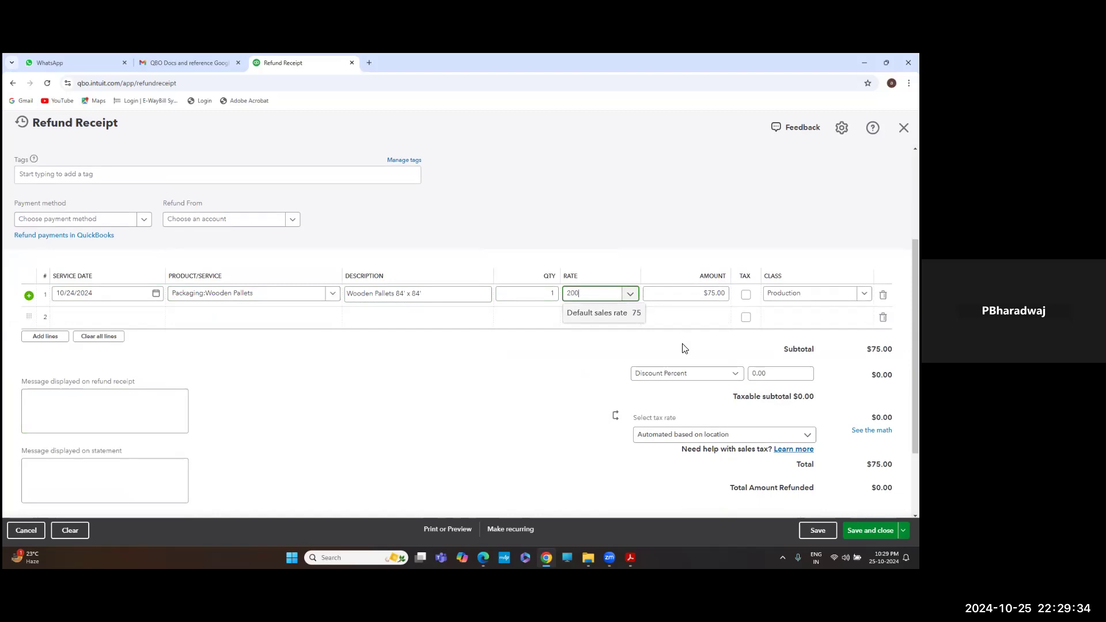
key("Tab")
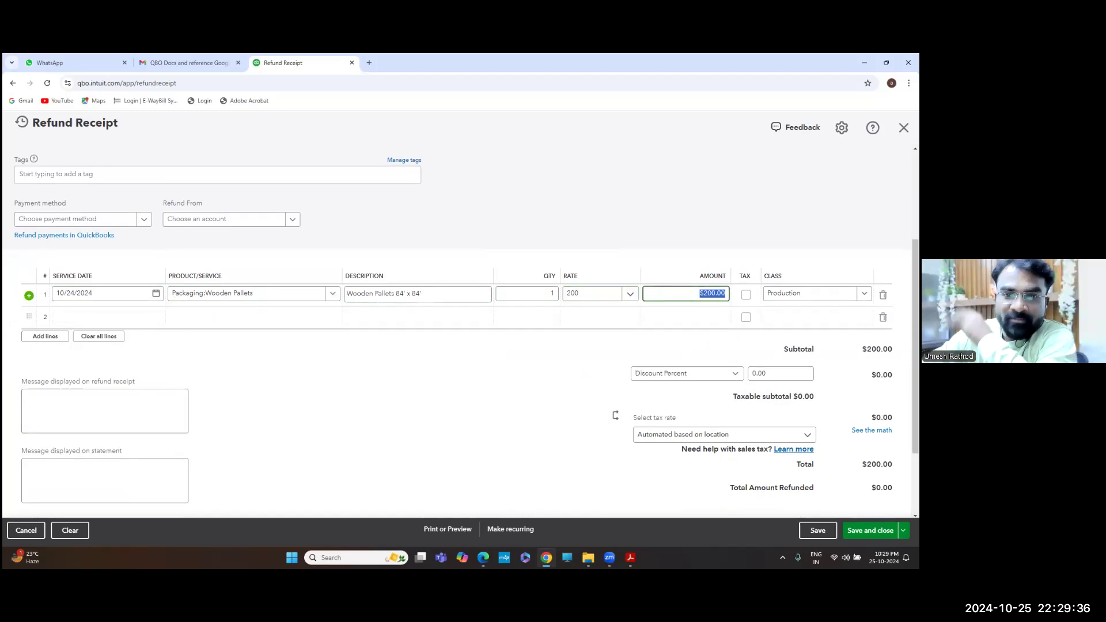
left_click(601, 296)
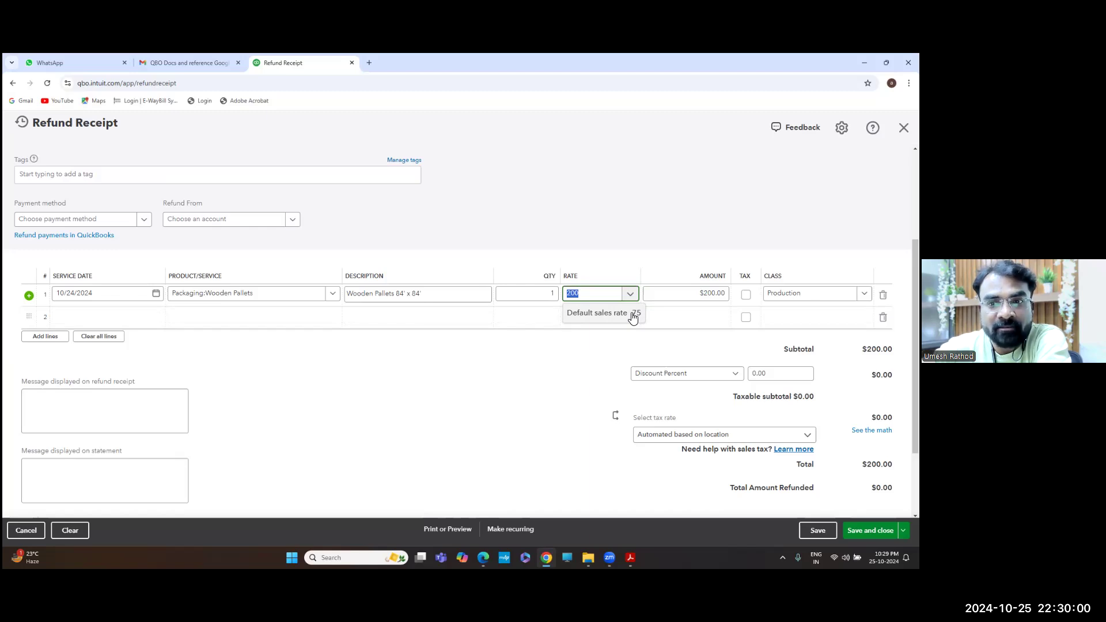
left_click(587, 296)
double_click(600, 296)
type("8")
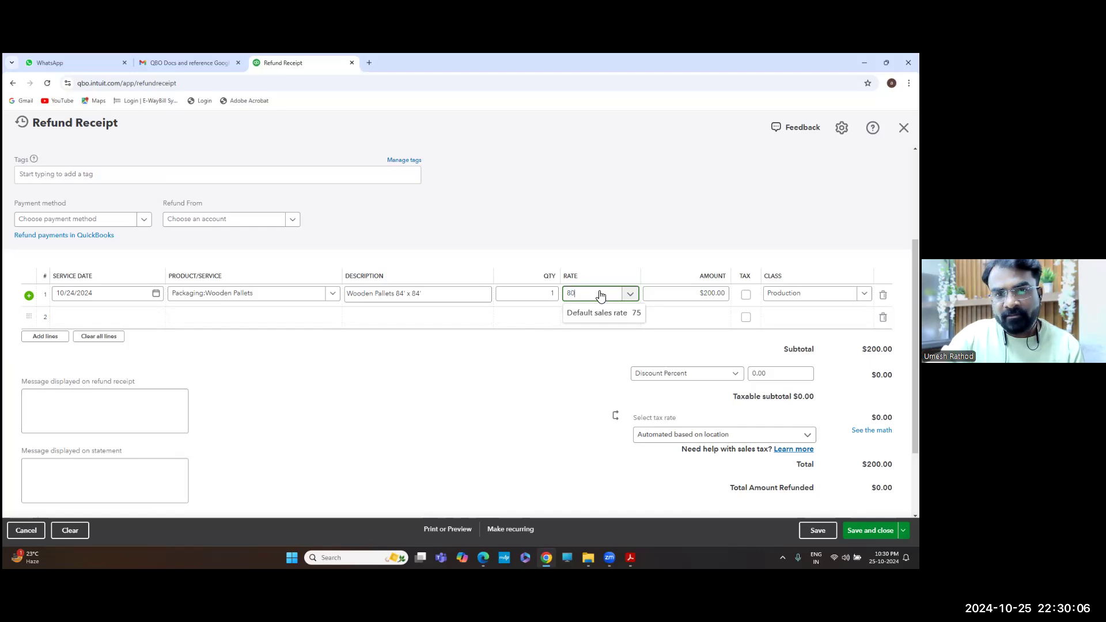
type("0")
key("shift+Tab")
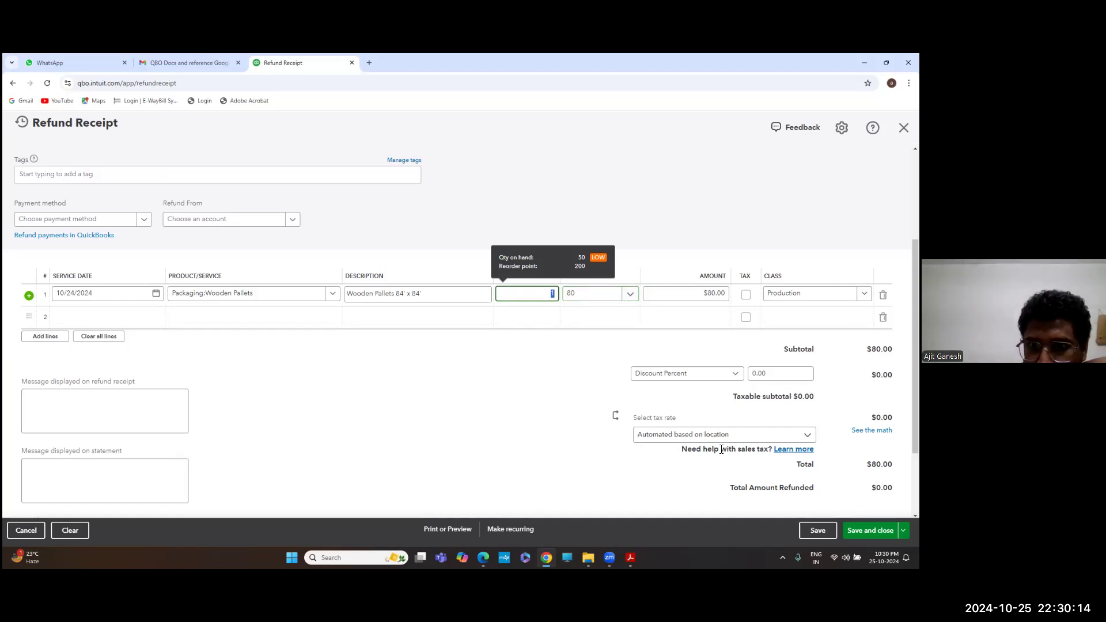
key("Tab")
type("10")
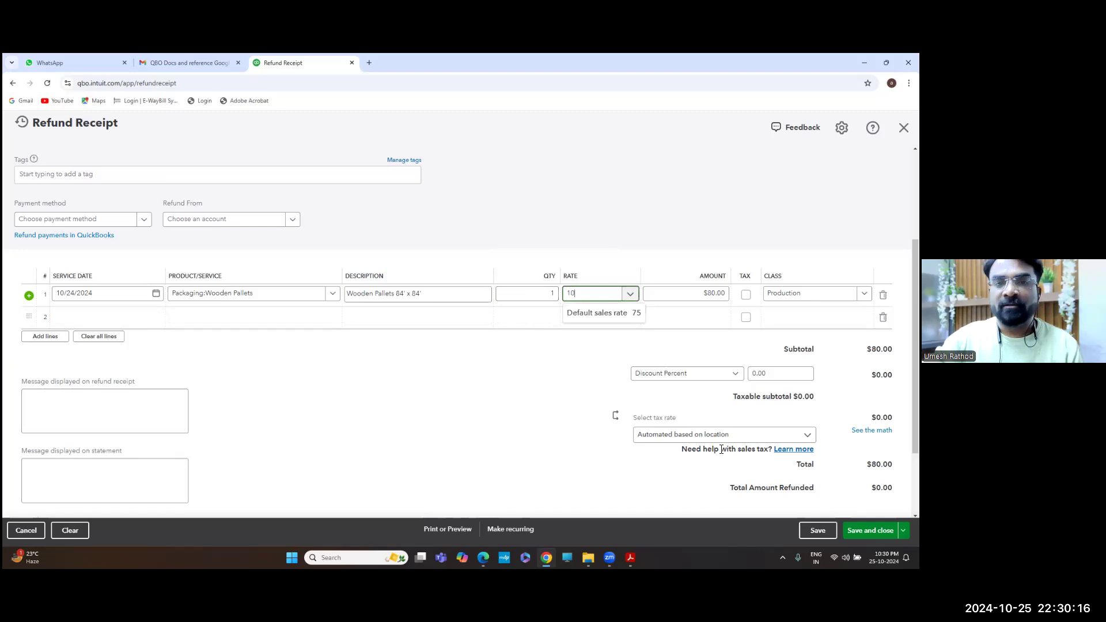
key("shift+Tab")
type("20")
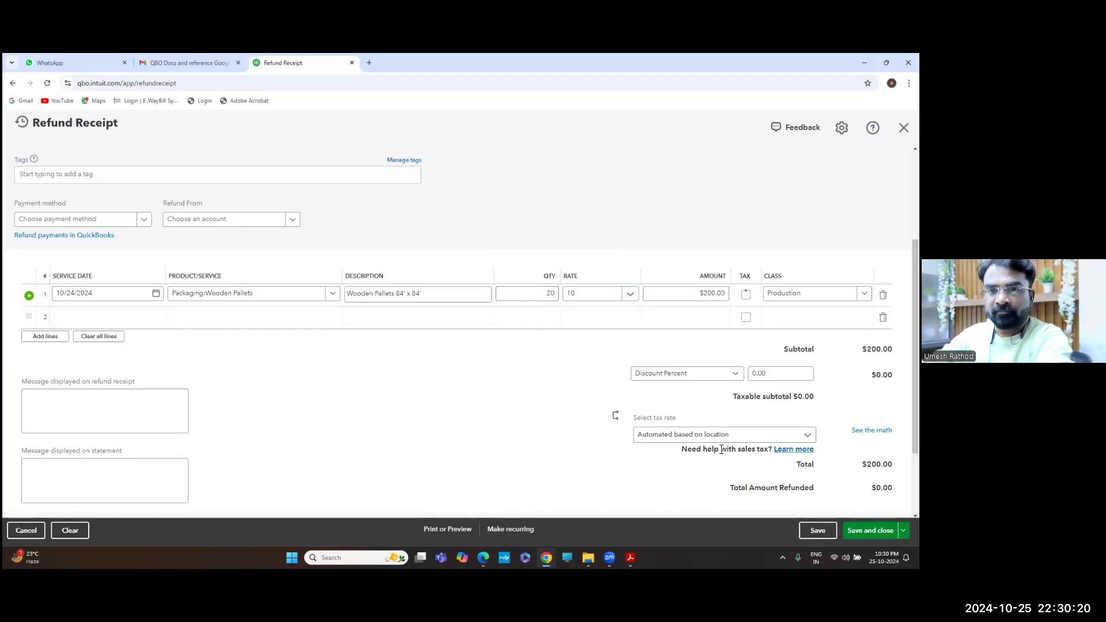
Select Citi Bank as the Refund From account and save Refund Receipt #1024 for $200.00
left_click(869, 531)
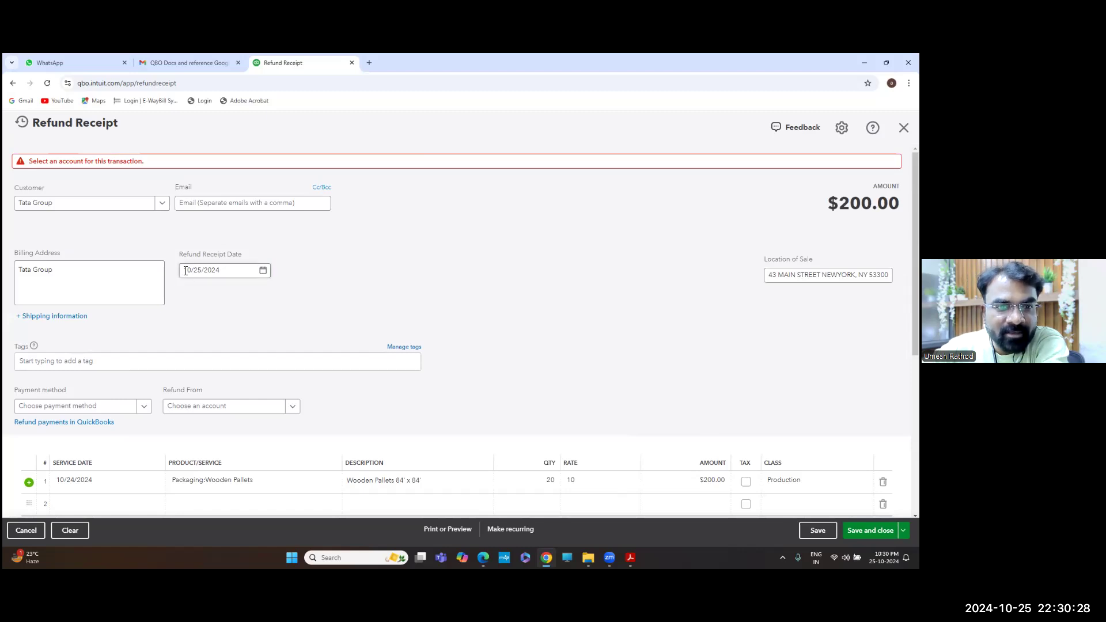
scroll(186, 271, "down", 1)
scroll(336, 361, "up", 1)
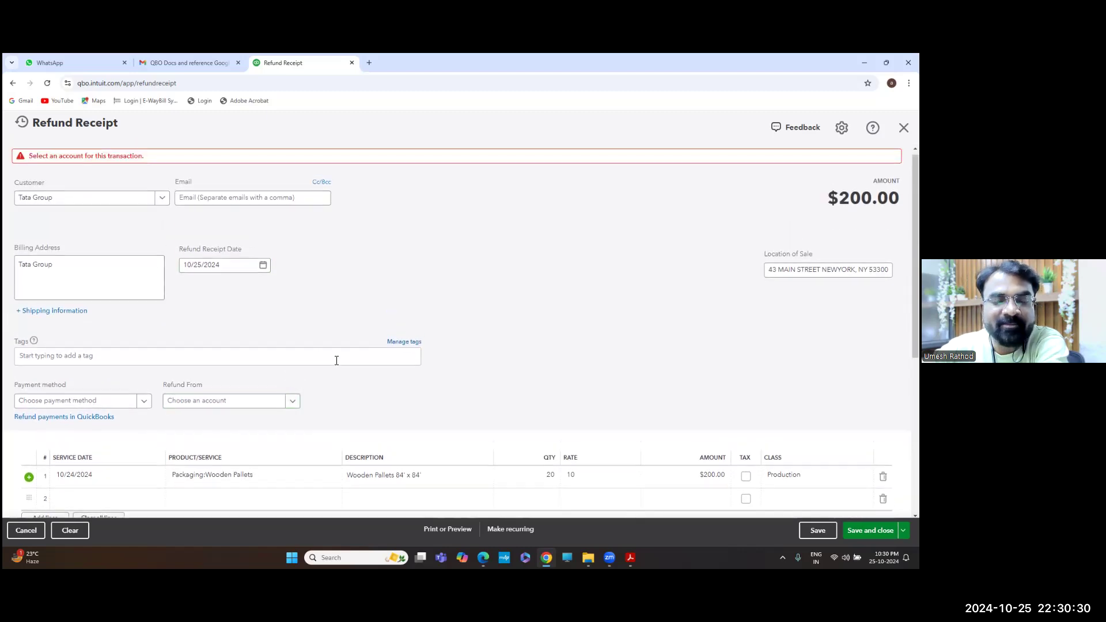
scroll(225, 402, "down", 2)
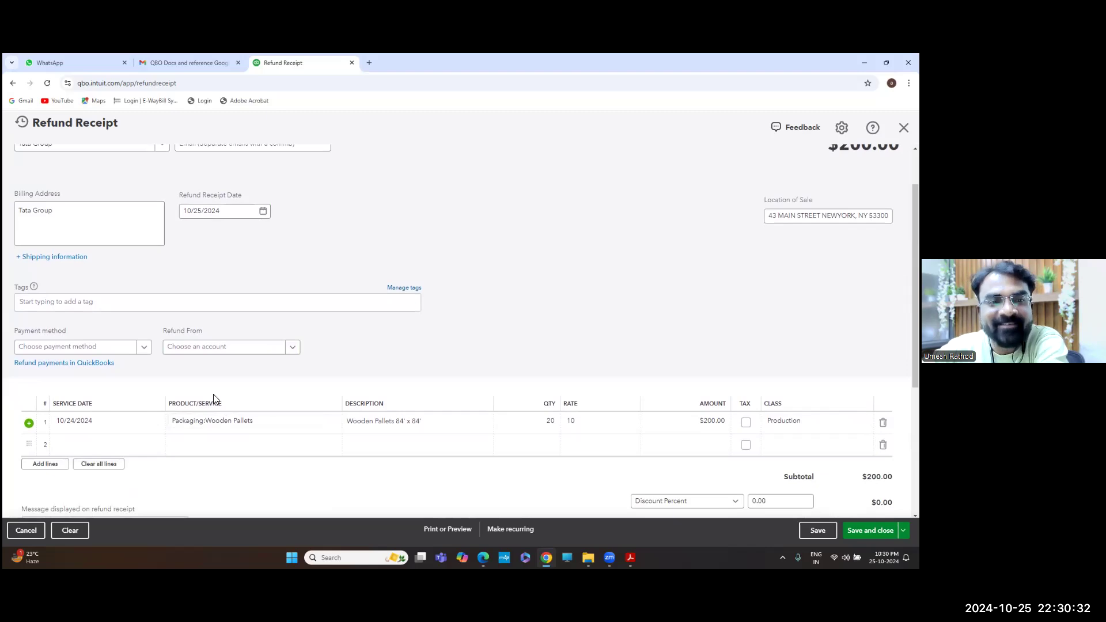
scroll(213, 394, "down", 2)
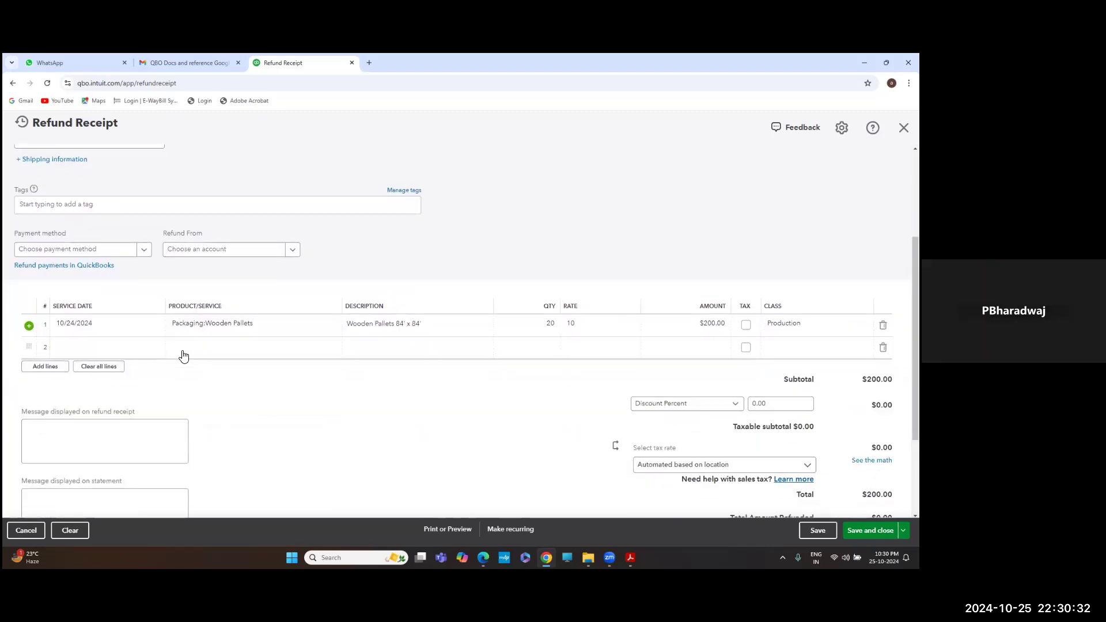
left_click(190, 252)
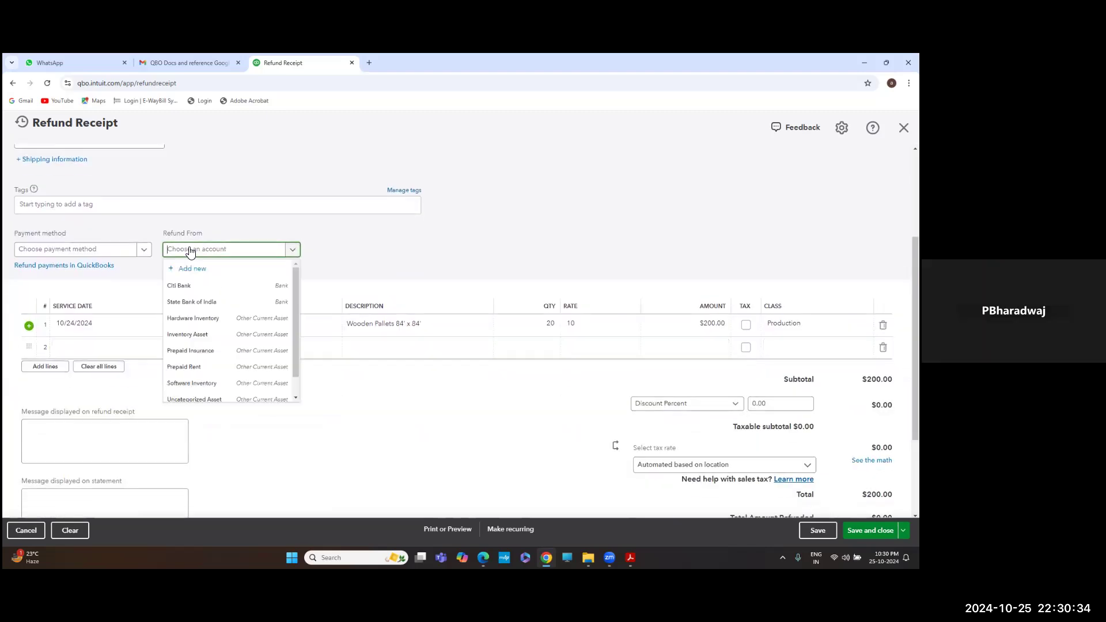
left_click(184, 287)
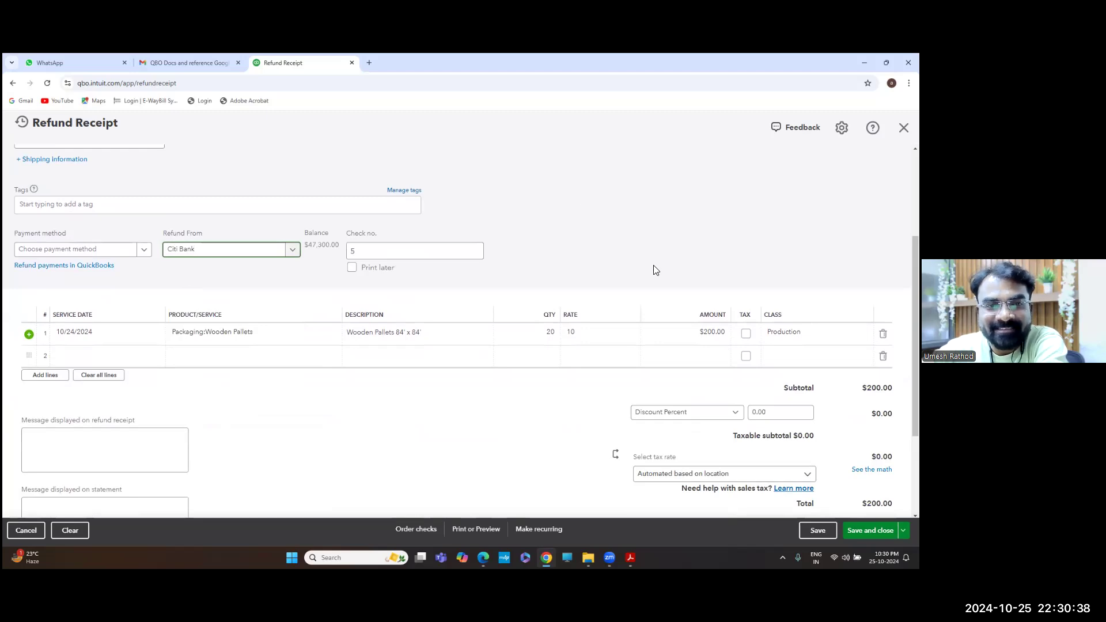
scroll(655, 268, "down", 2)
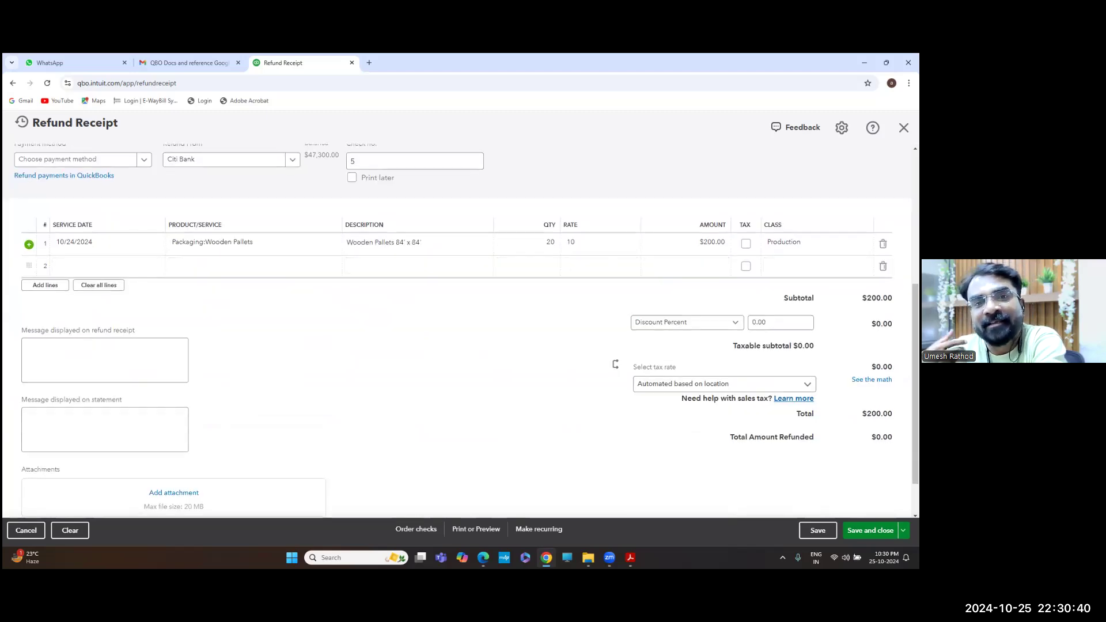
left_click(870, 530)
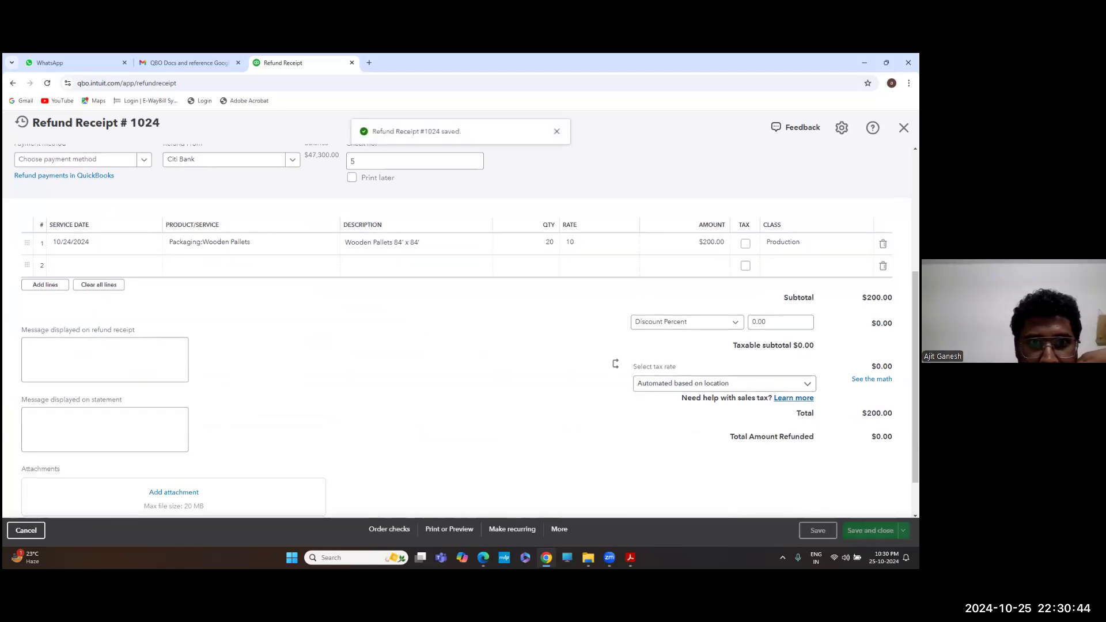
scroll(461, 331, "up", 1)
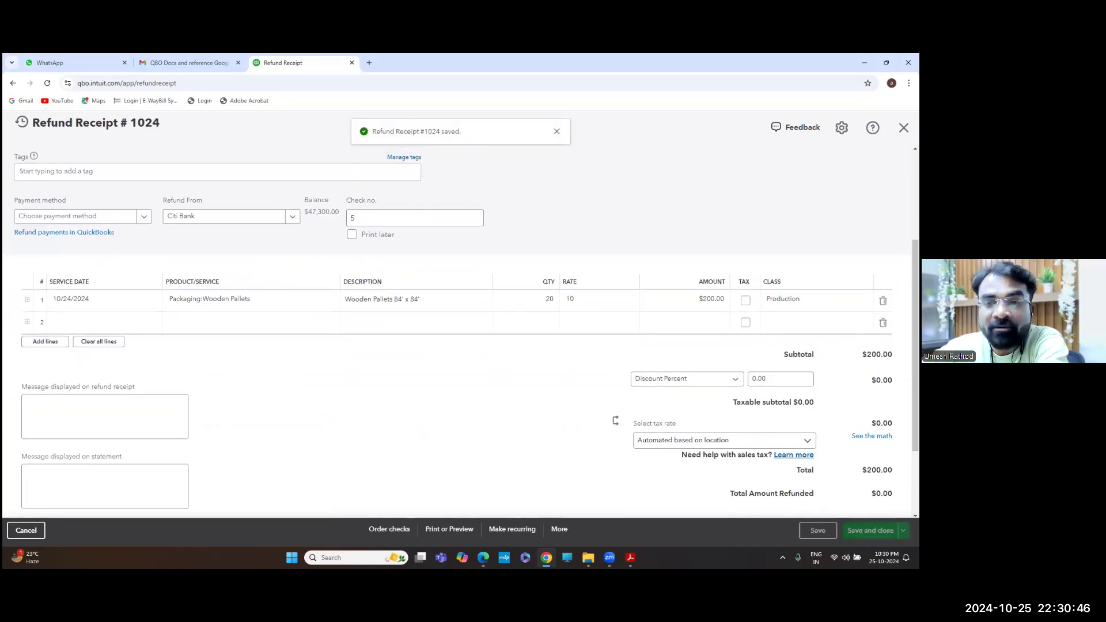
scroll(460, 331, "up", 1)
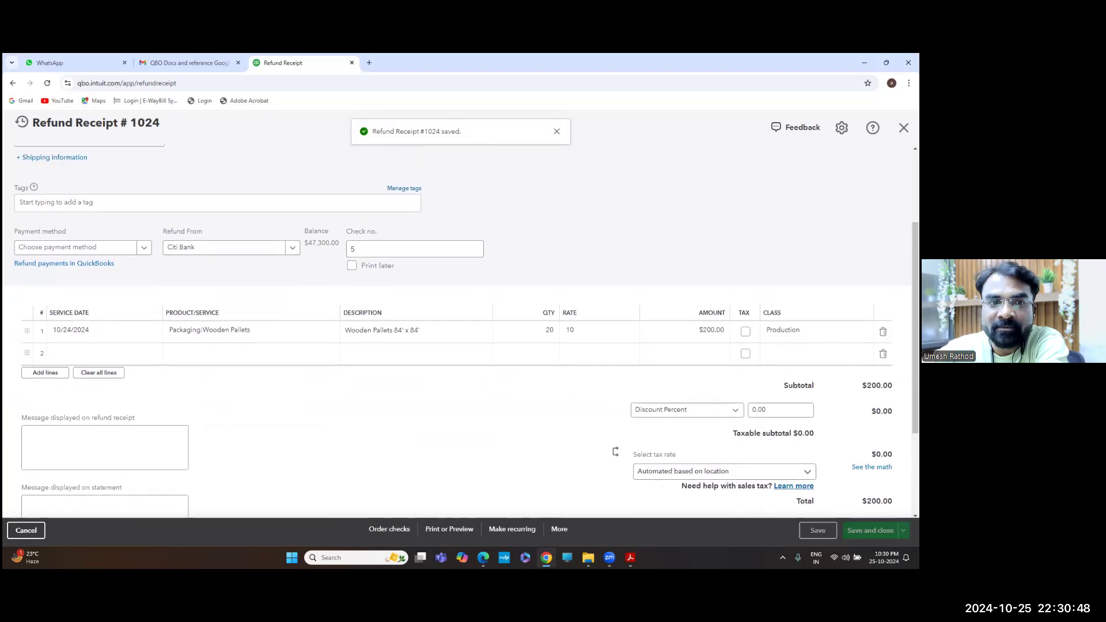
scroll(460, 332, "up", 1)
Close the saved refund receipt and bring the journal entry questions PDF back to the front
left_click(903, 128)
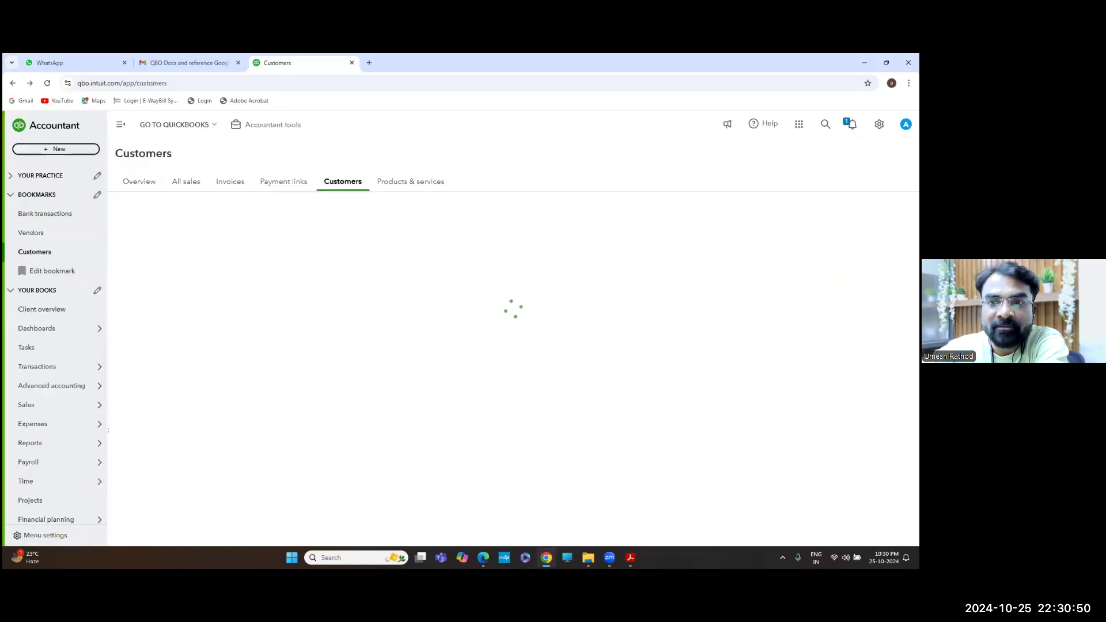
key("alt+Tab")
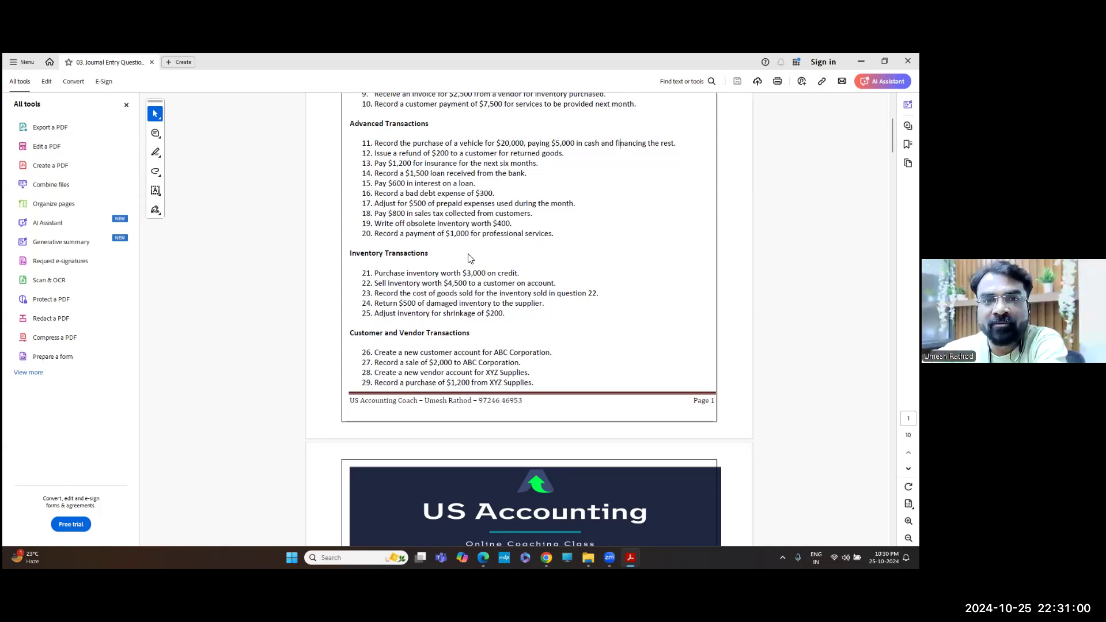
key("alt+Tab")
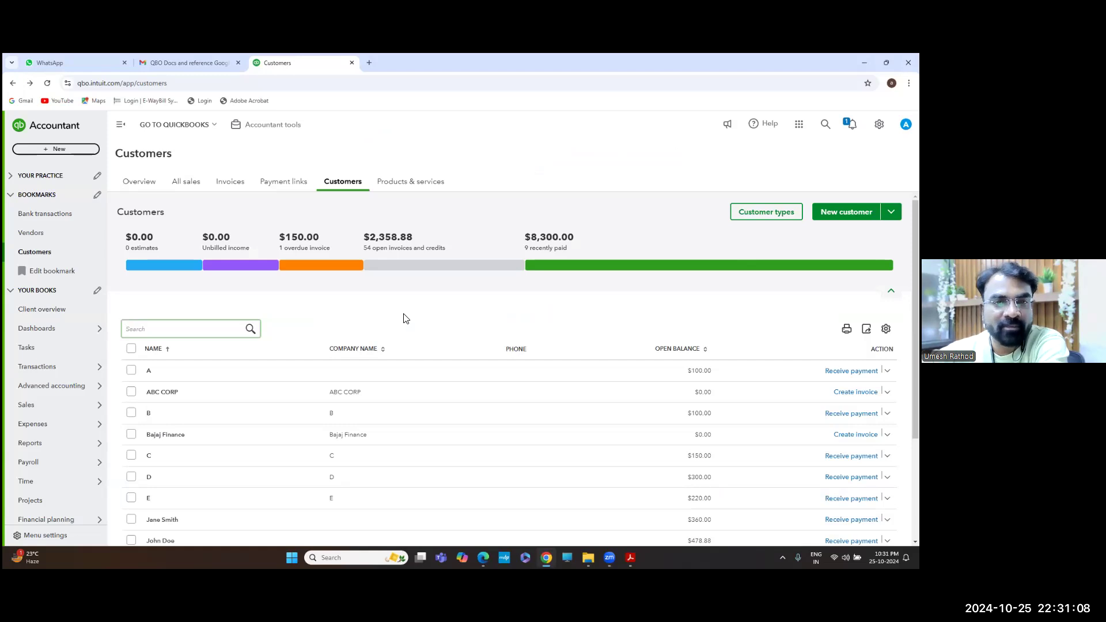
key("alt+Tab")
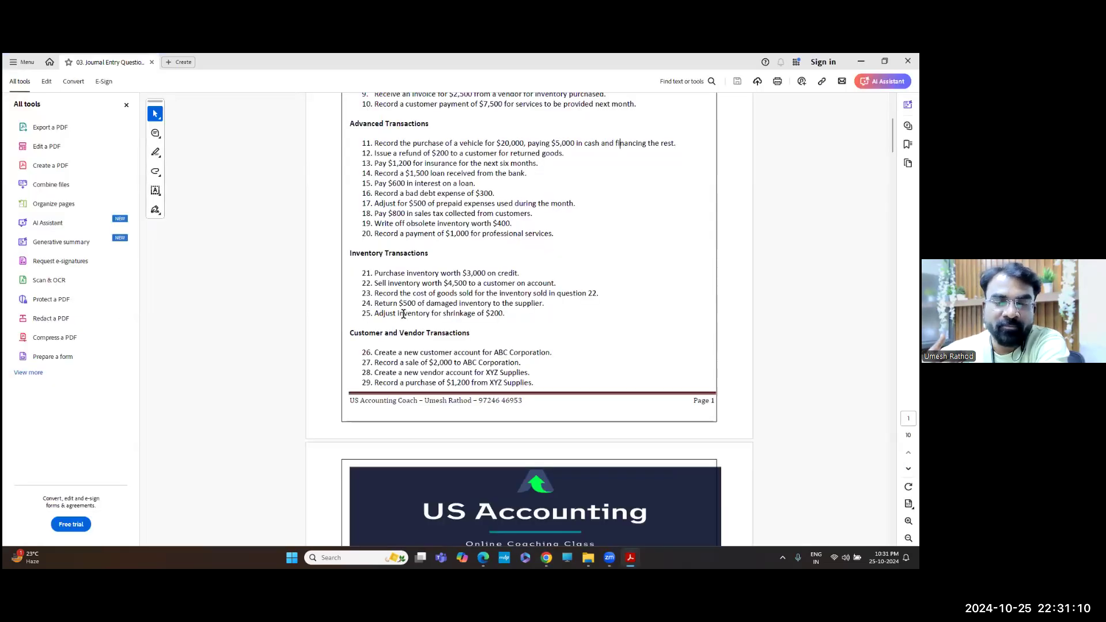
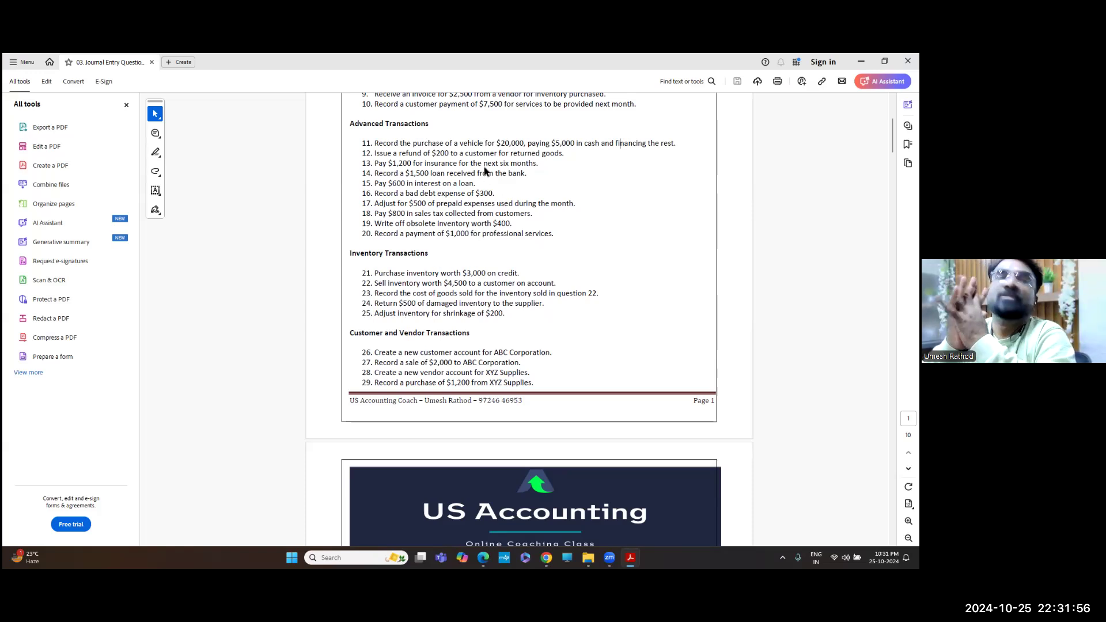
Switch from the Acrobat PDF back to the QuickBooks Customers list in Chrome
key("alt+Tab")
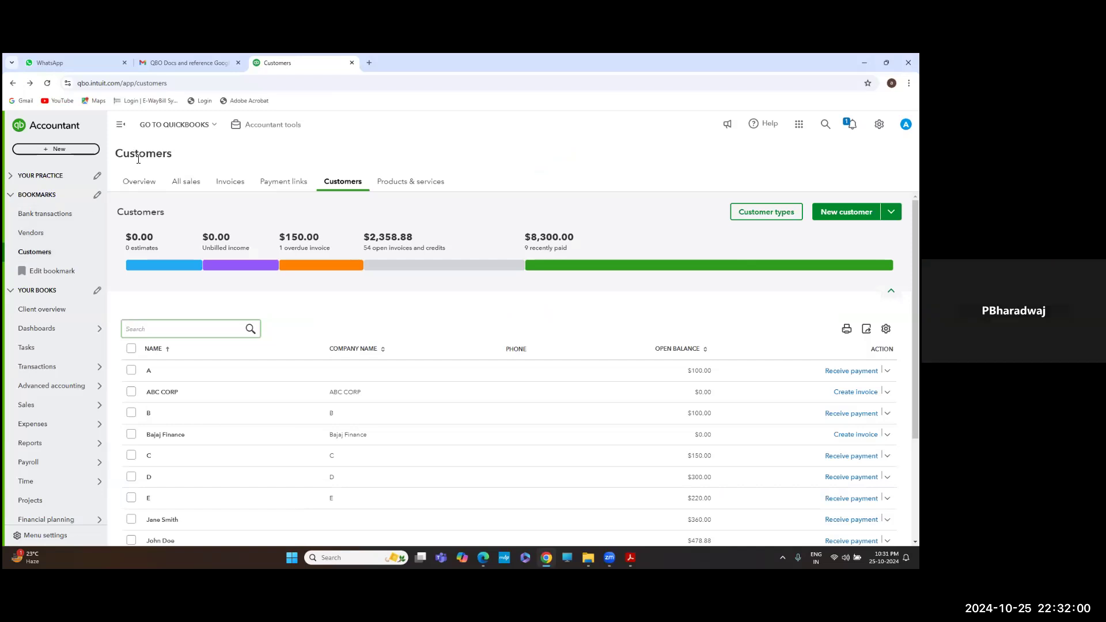
left_click(55, 150)
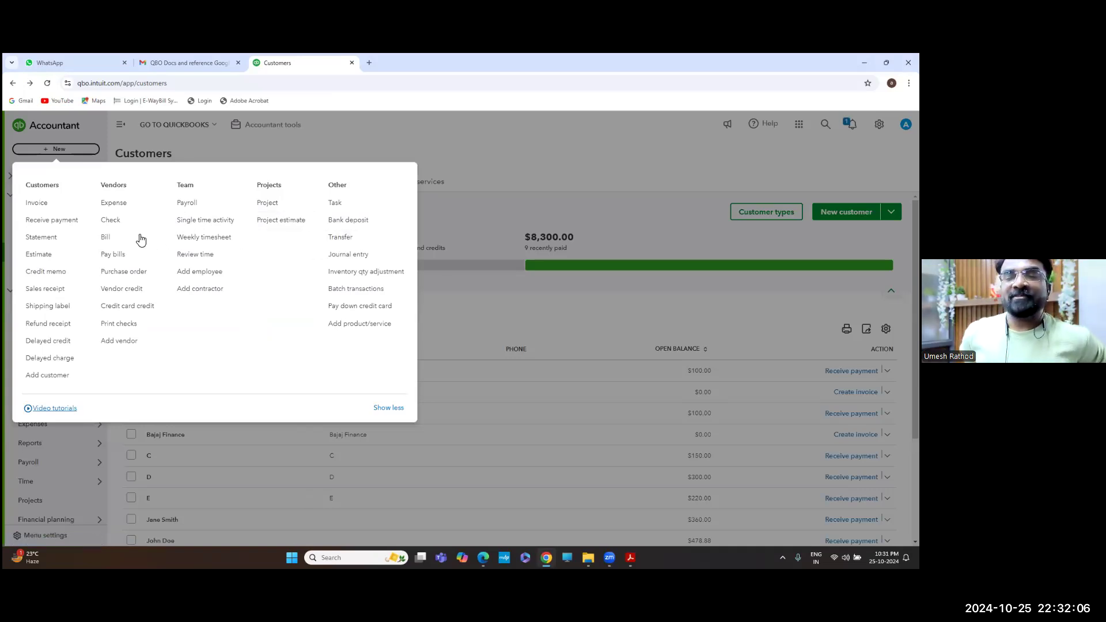
left_click(121, 242)
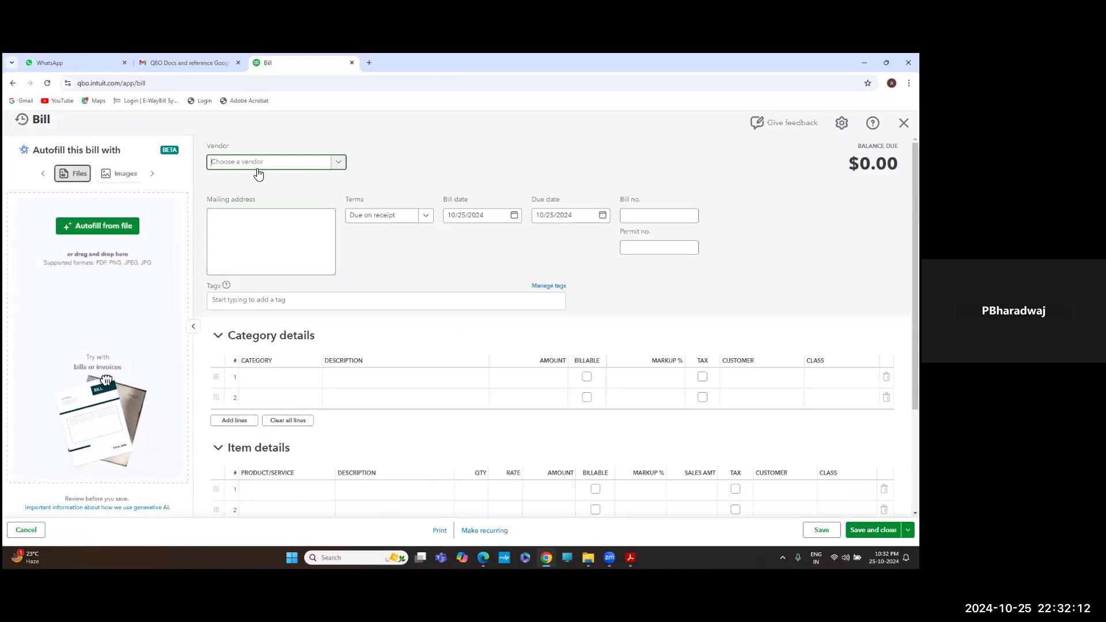
key("alt+Tab")
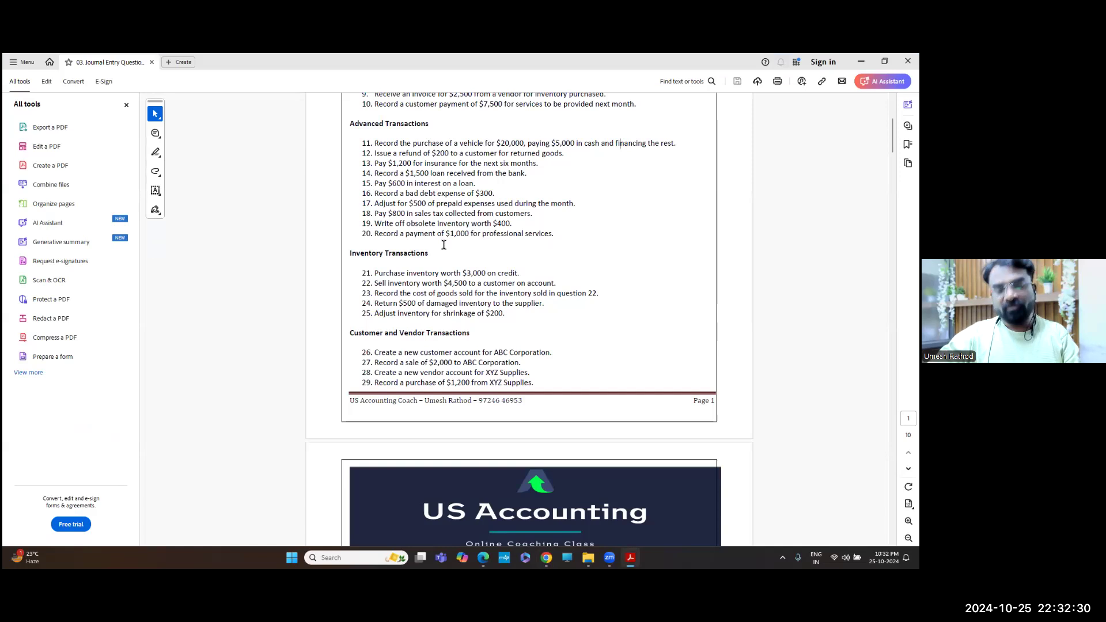
key("alt+Tab")
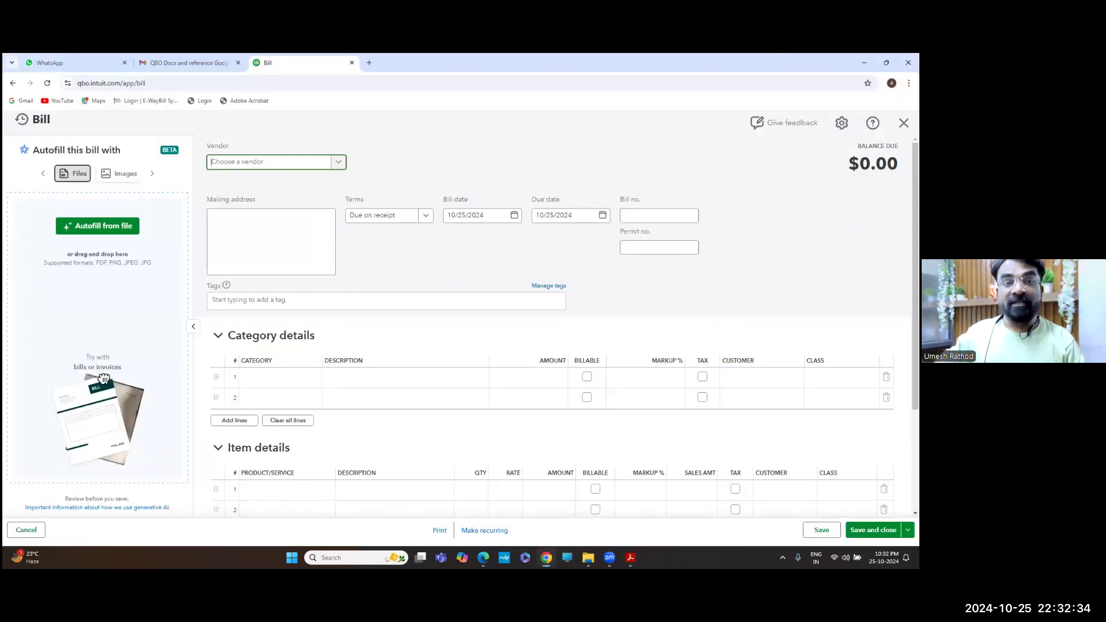
left_click(904, 122)
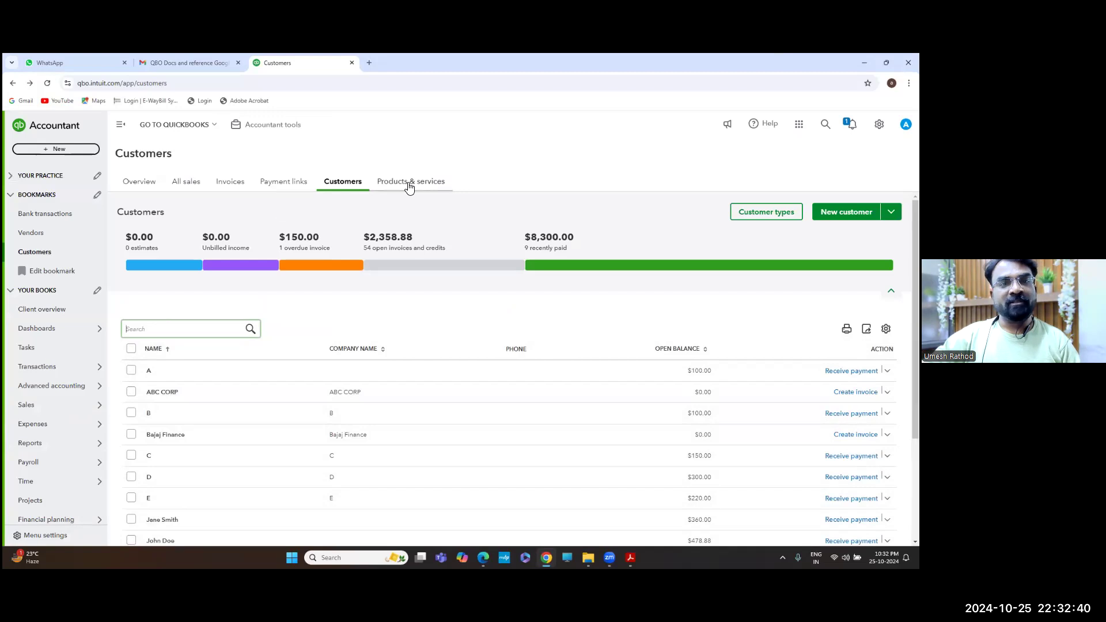
Start a new Expense and pick Aditya Group as the payee
left_click(89, 149)
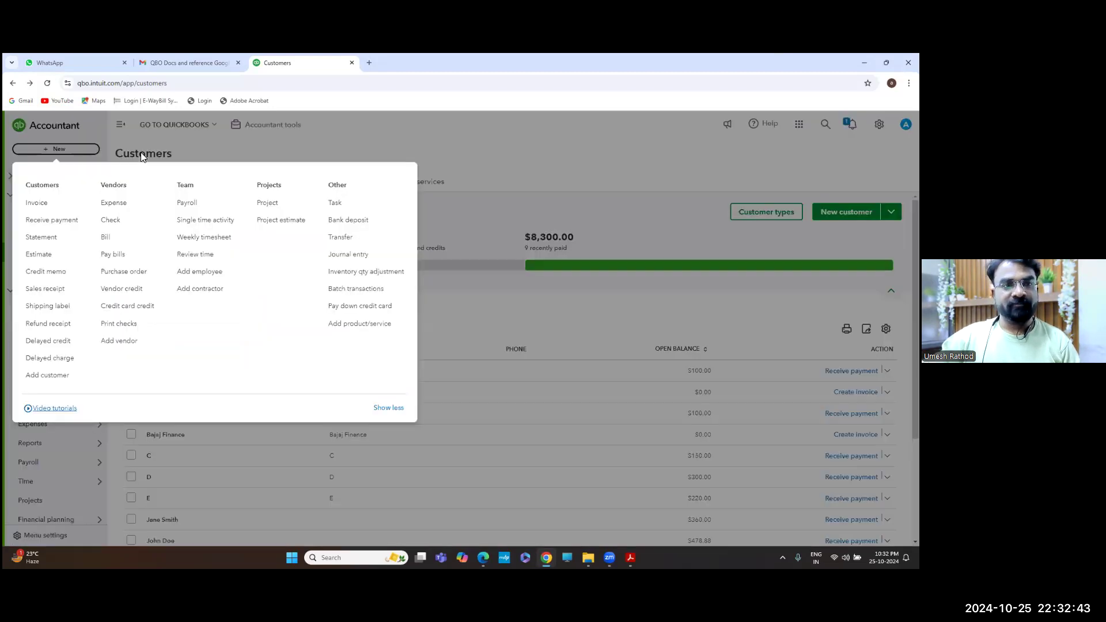
left_click(122, 208)
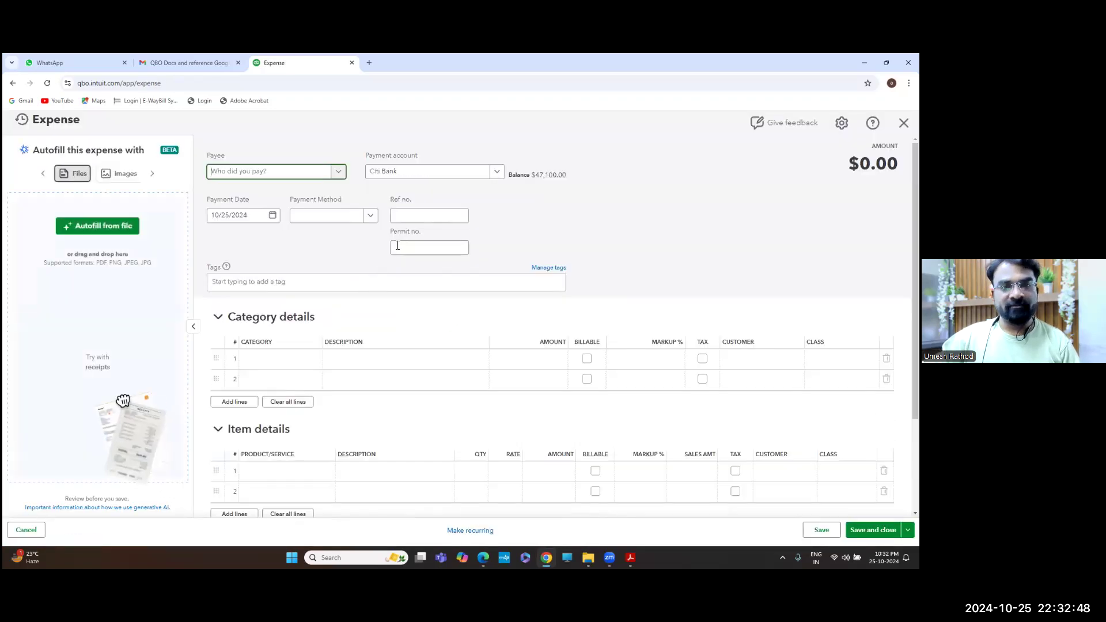
left_click(337, 173)
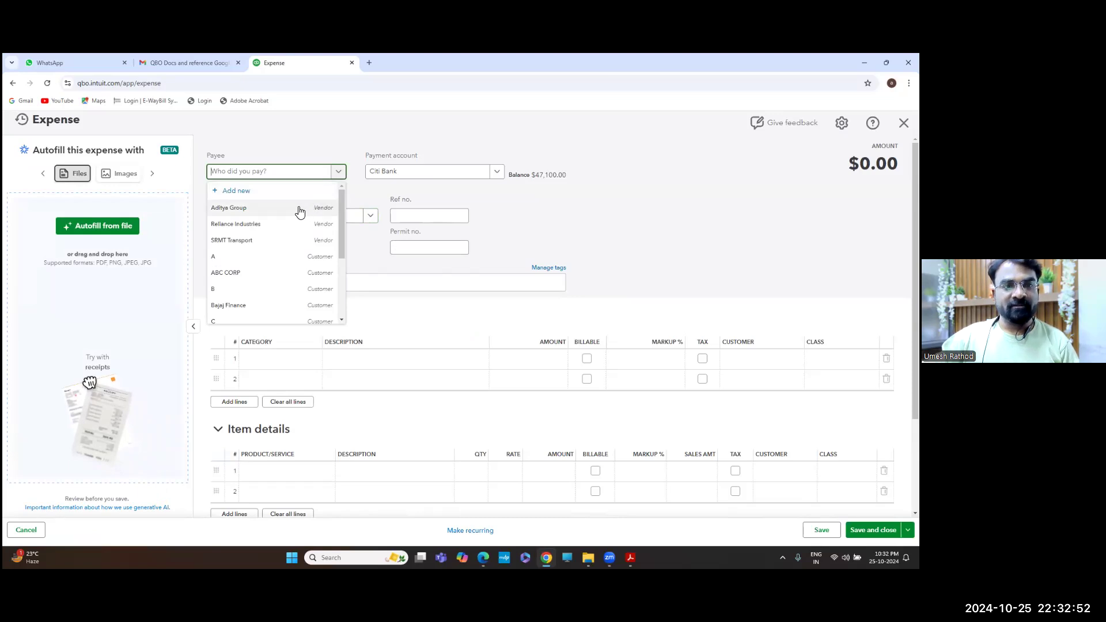
left_click(296, 212)
left_click(435, 213)
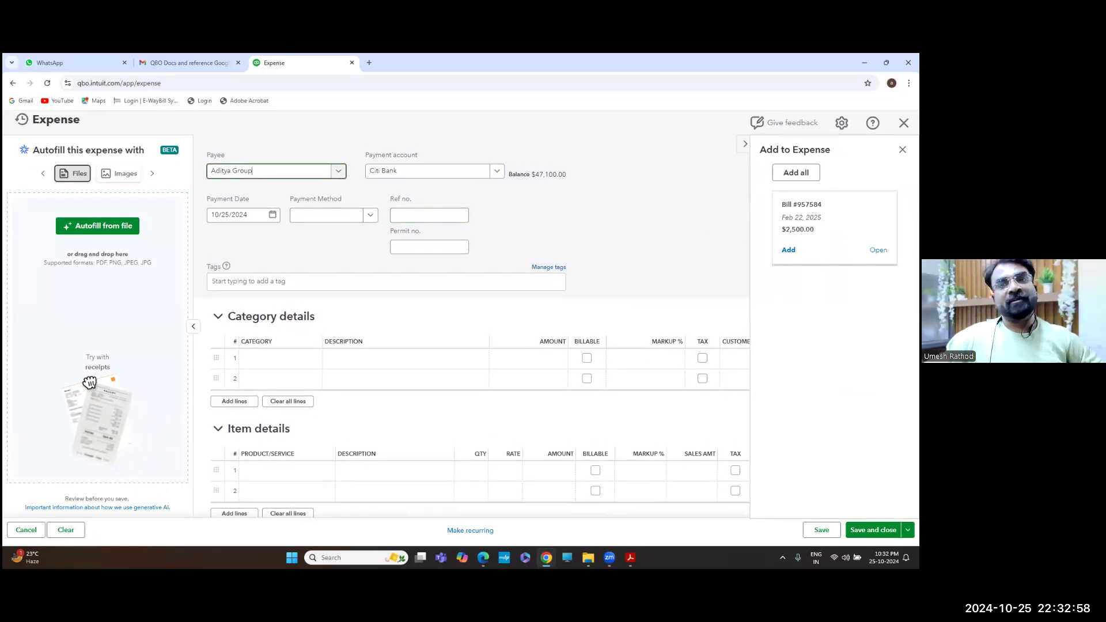
Dismiss the open-bills panel and begin adding a new payee instead
left_click(903, 149)
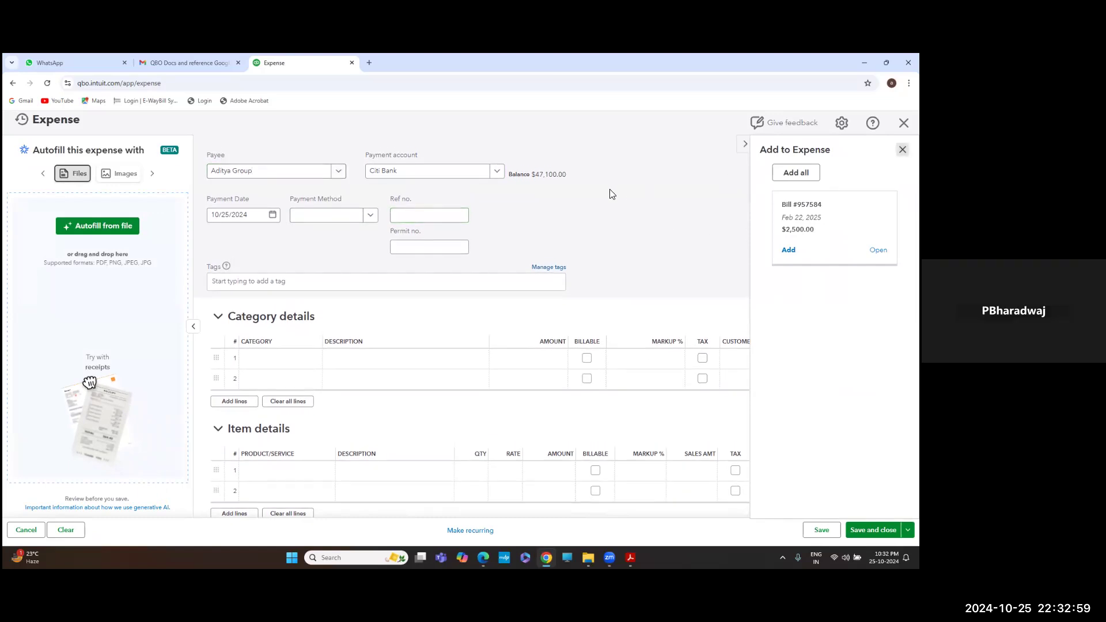
left_click(340, 175)
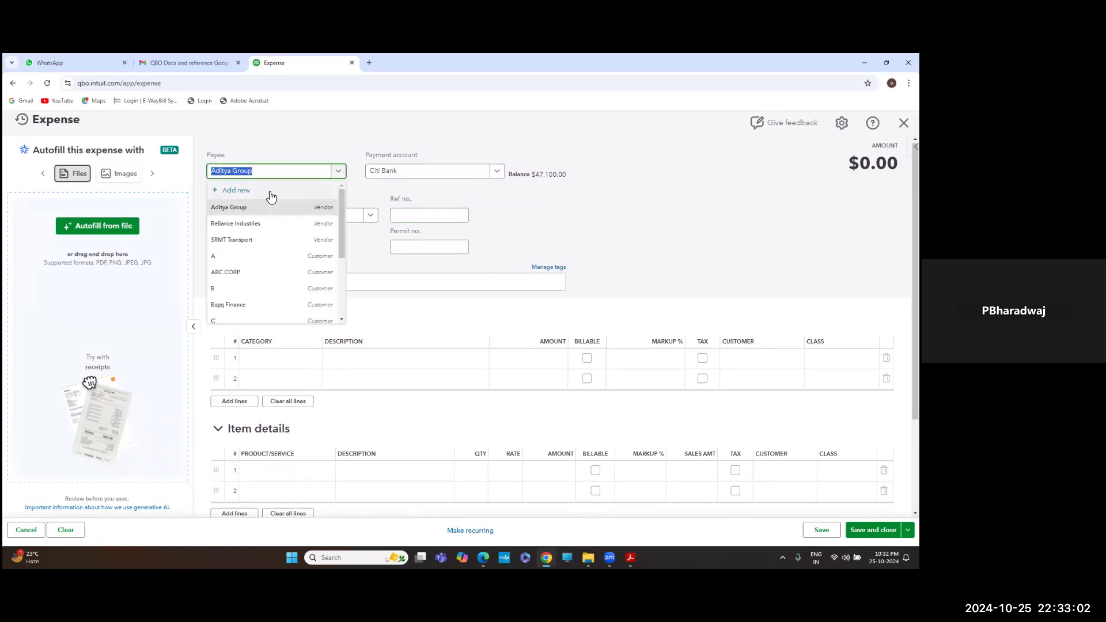
left_click(269, 191)
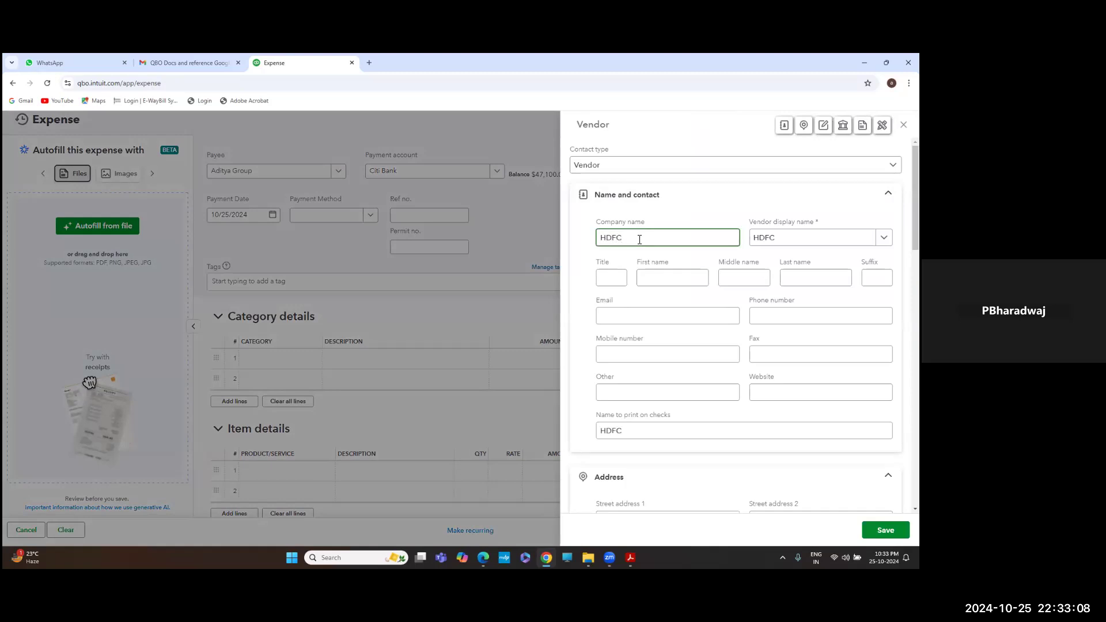
Save HDFC ERGO as a new Vendor-type contact and use it as the expense's payee
type("HDFC ERGO")
left_click(724, 167)
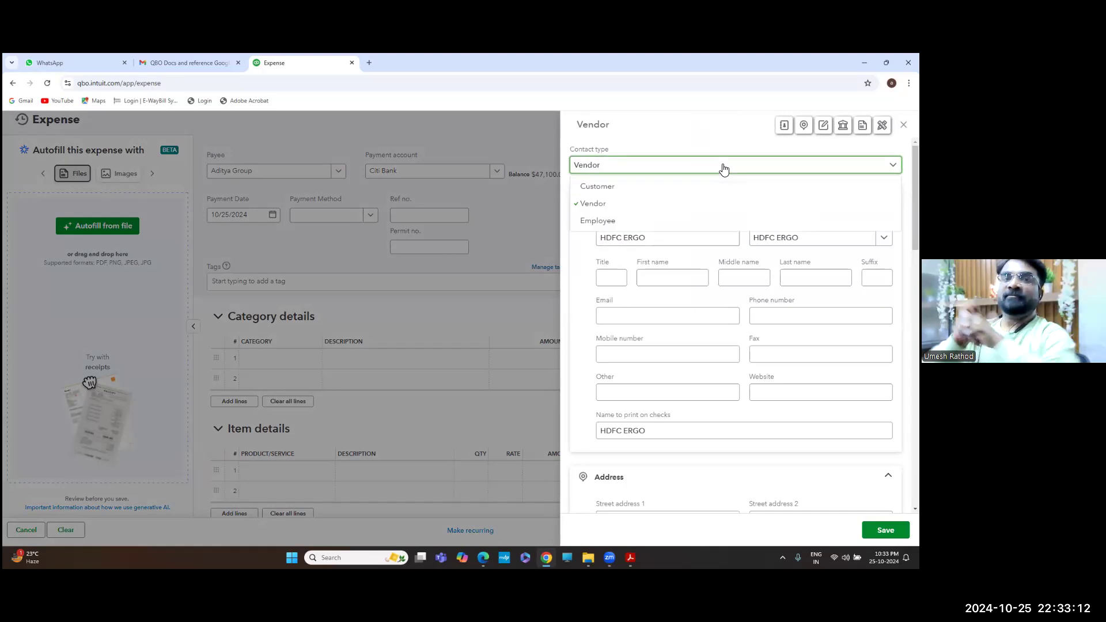
left_click(722, 167)
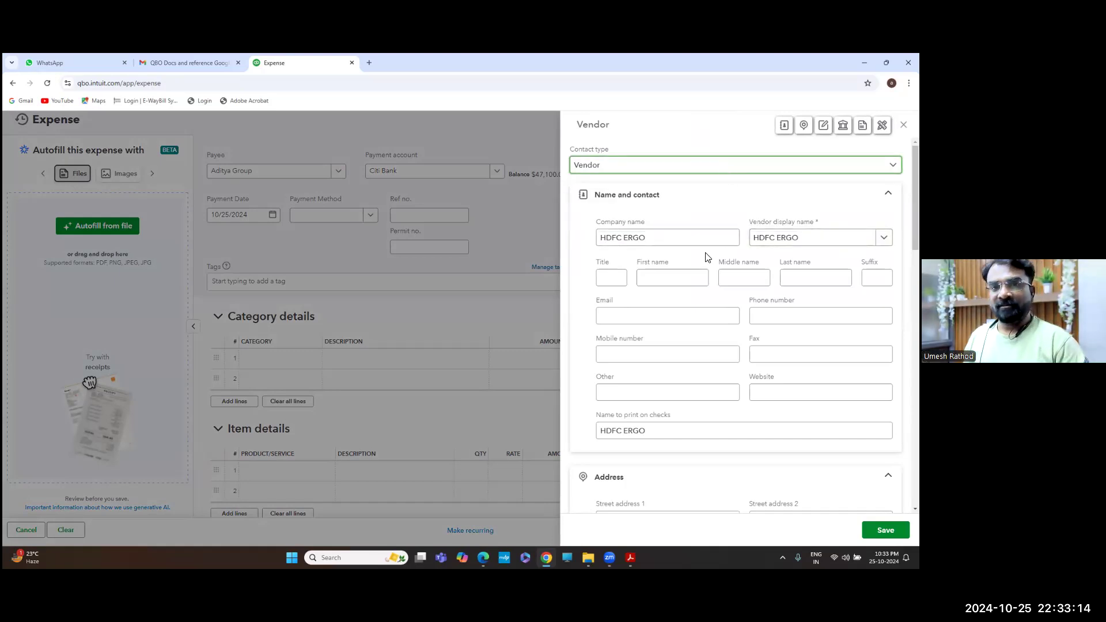
scroll(708, 256, "down", 2)
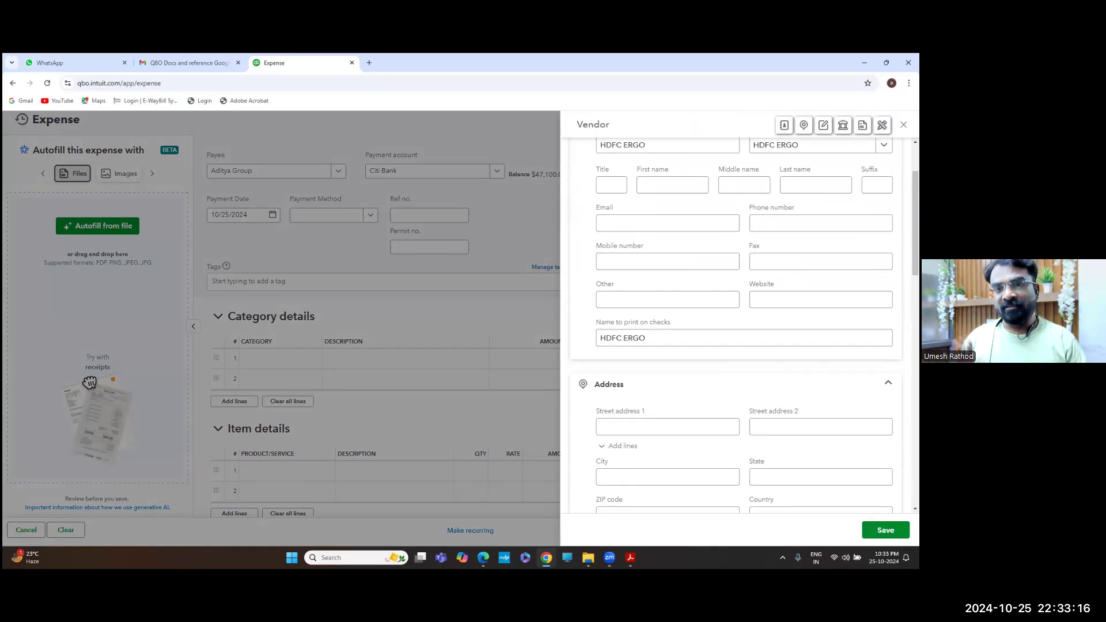
left_click(885, 530)
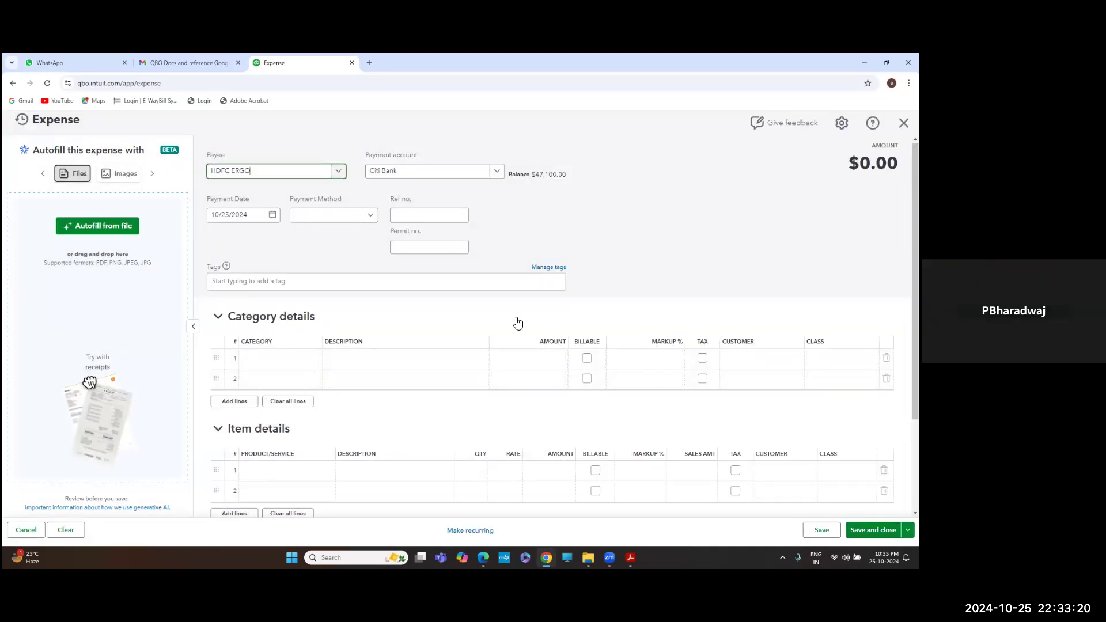
scroll(378, 341, "down", 1)
scroll(377, 341, "up", 1)
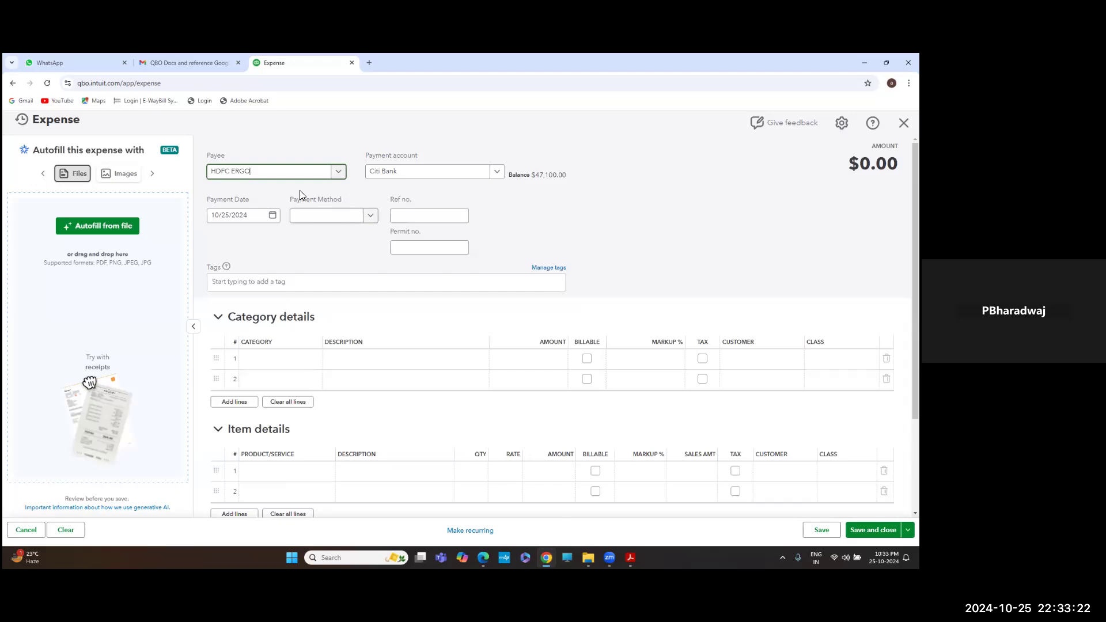
left_click(346, 358)
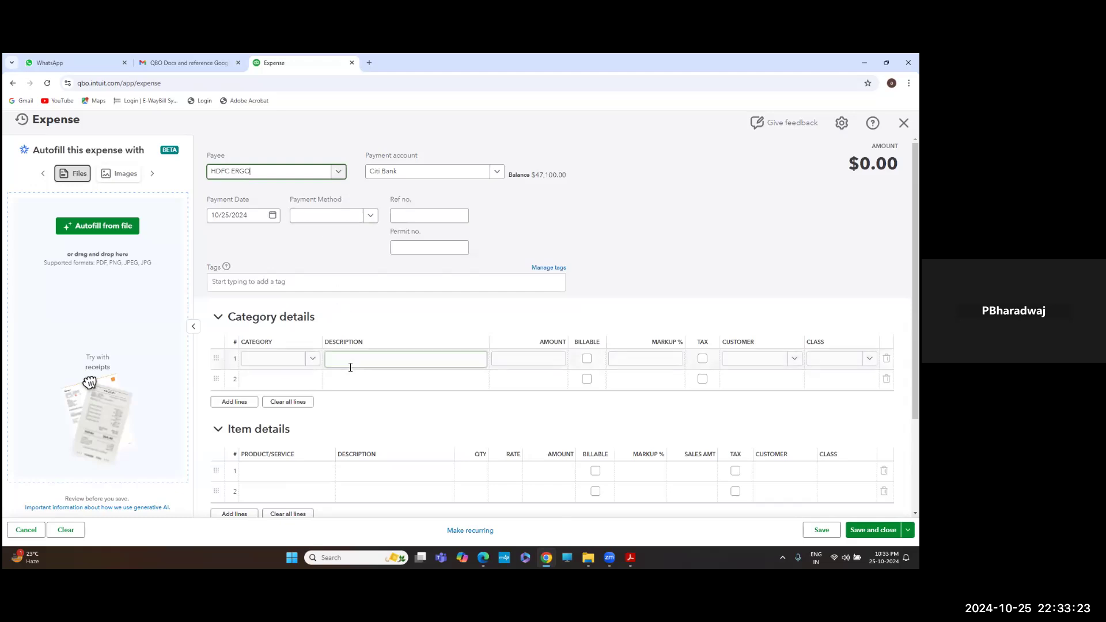
Fill line 1 with category Prepaid Insurance, amount 1,200 and class Corporate
left_click(311, 359)
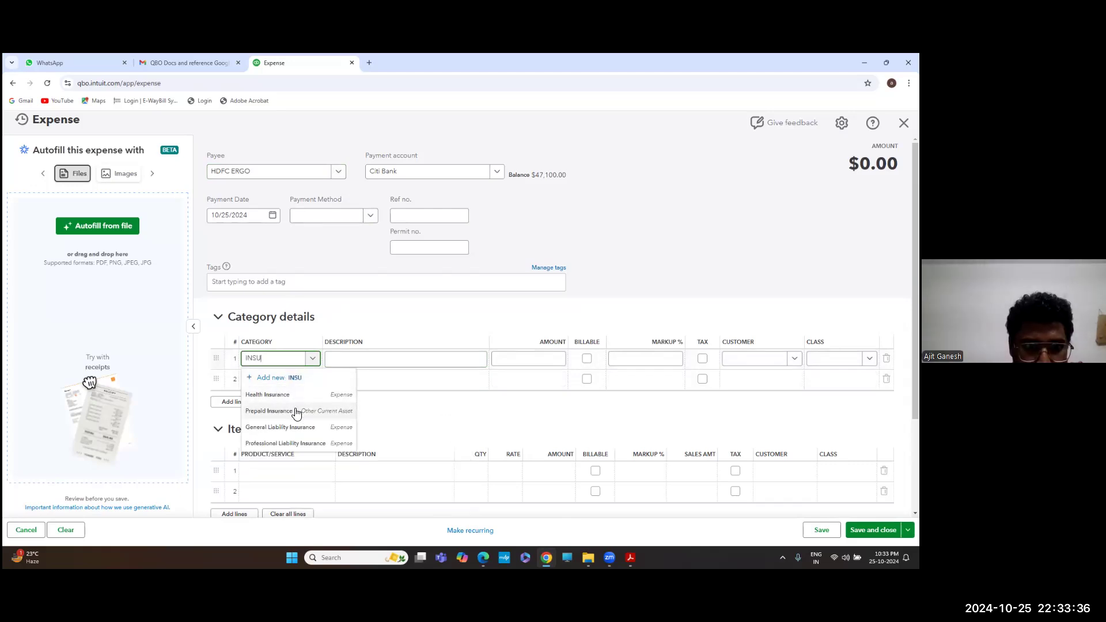
left_click(296, 411)
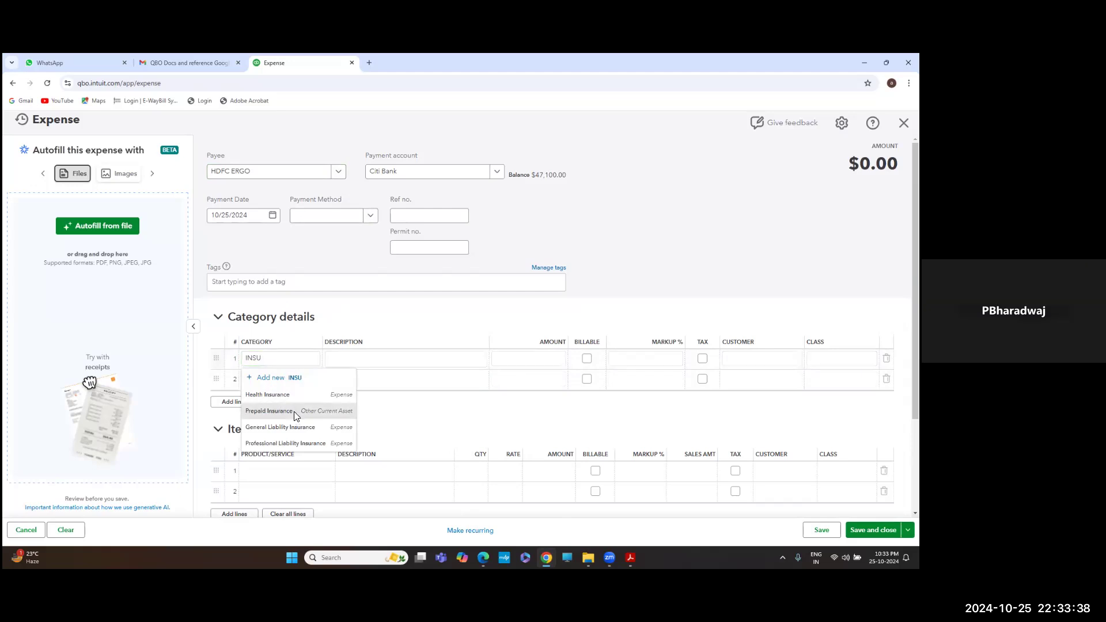
left_click(450, 362)
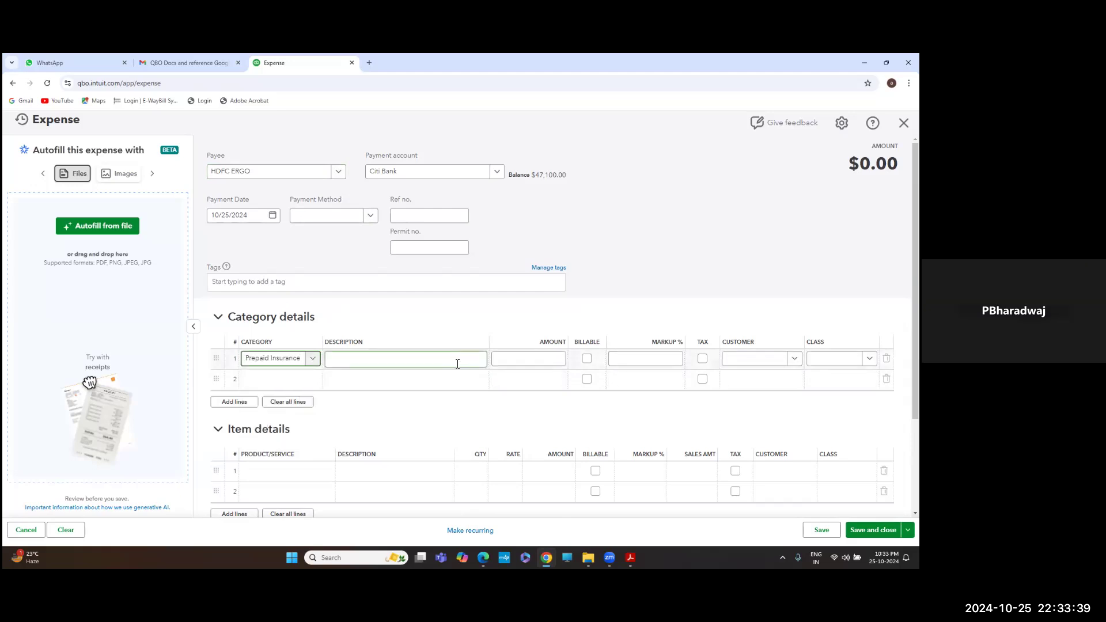
left_click(530, 361)
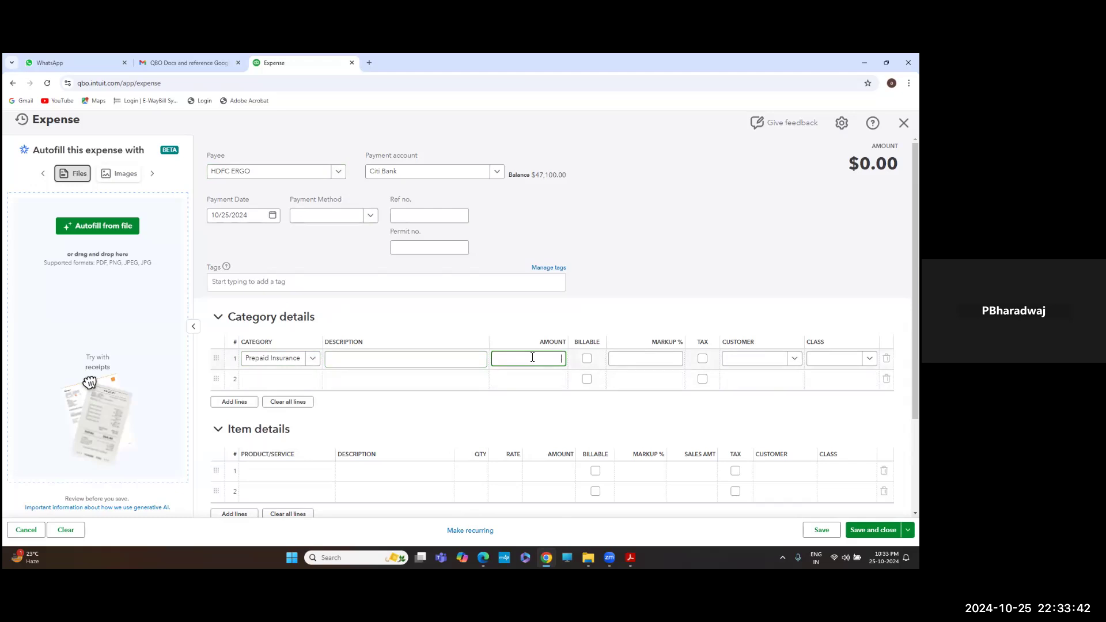
key("alt+Tab")
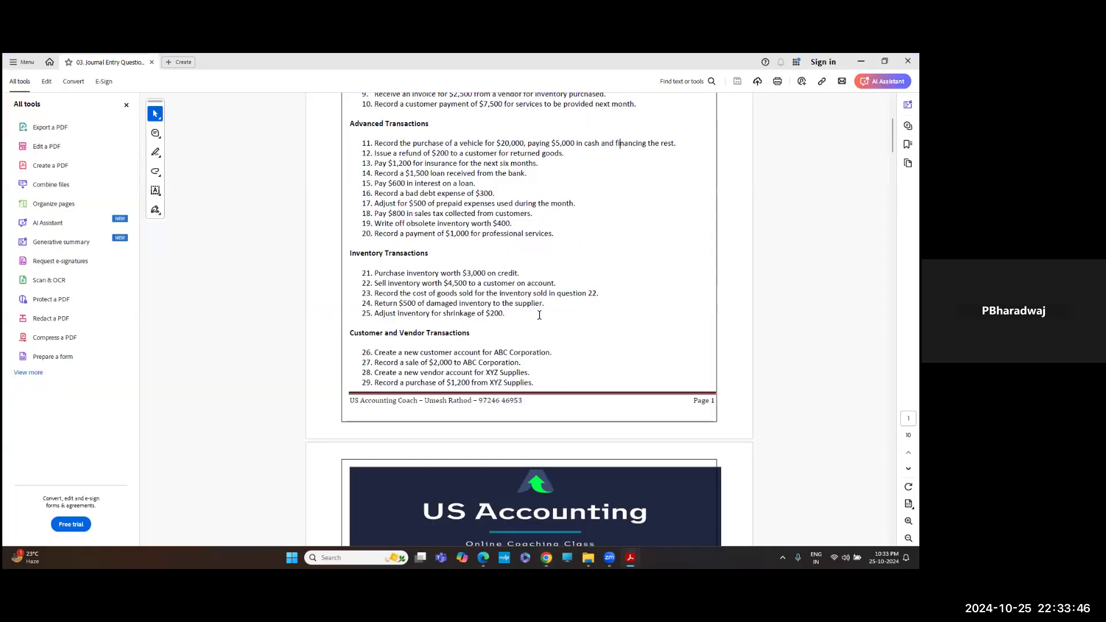
key("alt+Tab")
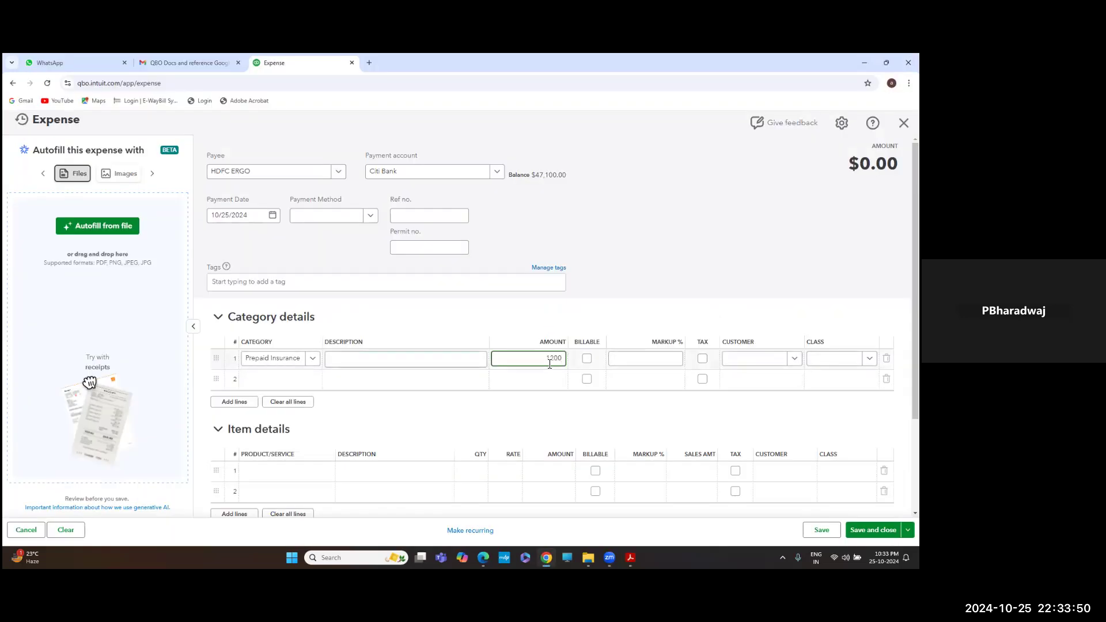
key("Tab")
key("Tab")
key("Tab")
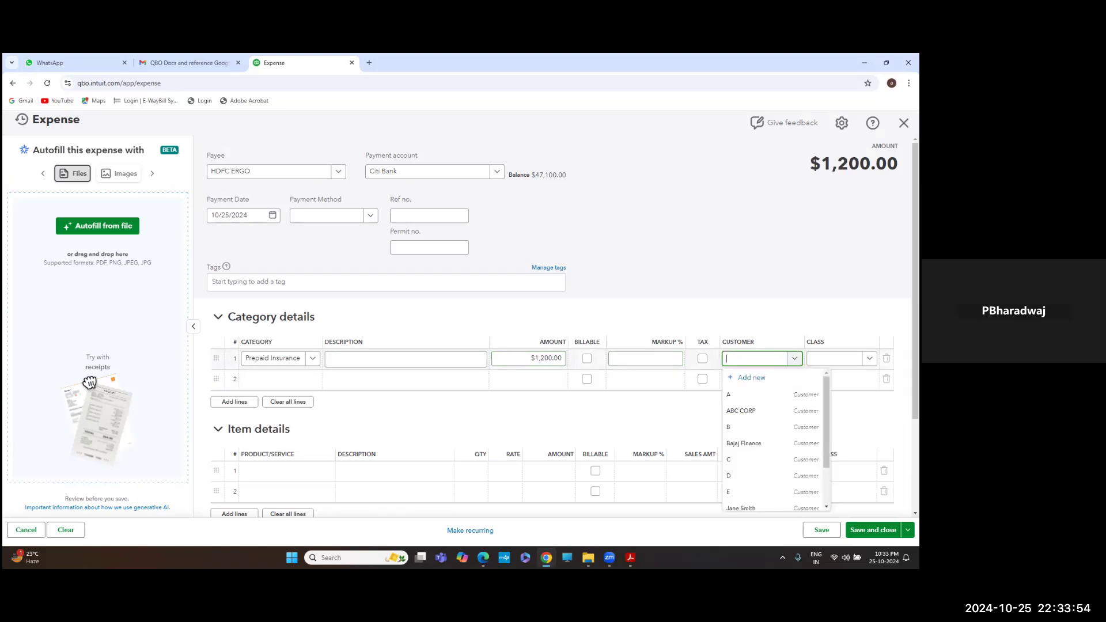
key("Escape")
key("Tab")
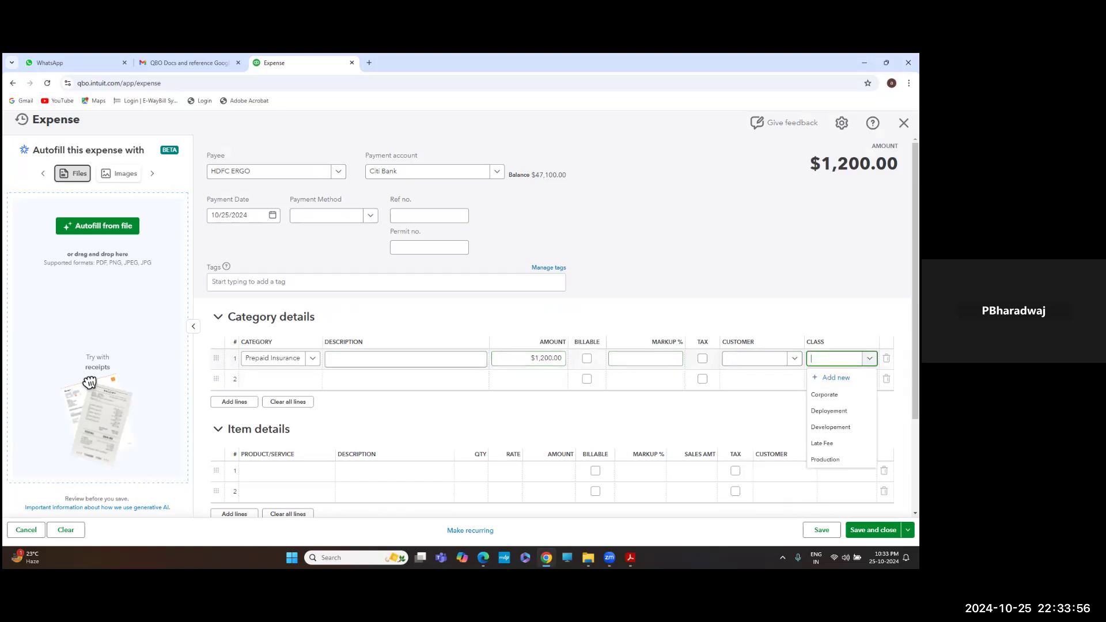
key("Return")
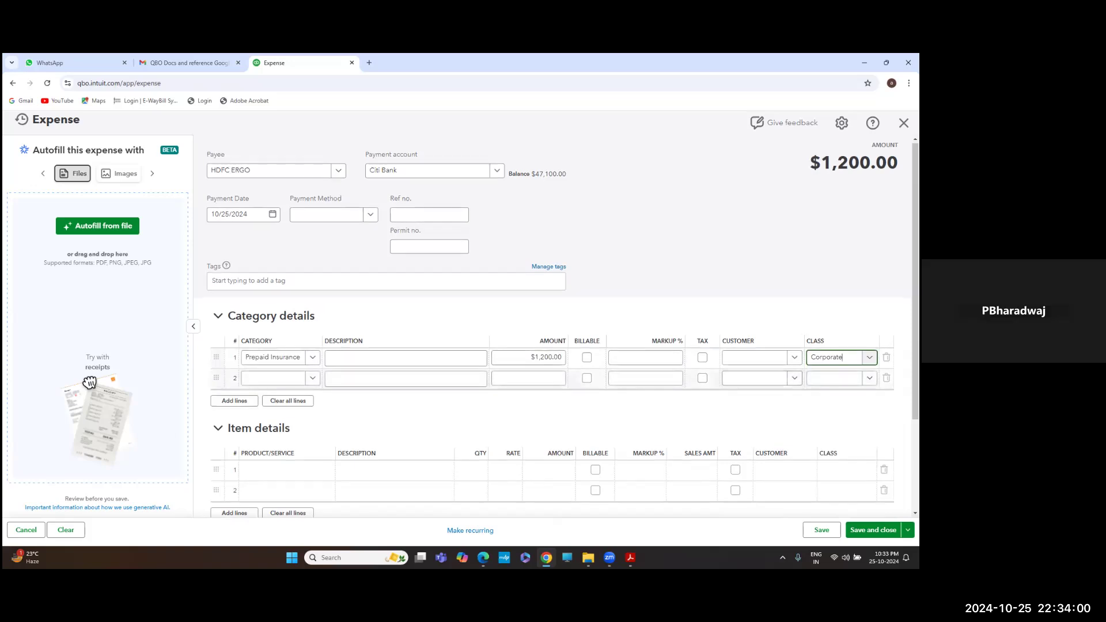
left_click(312, 360)
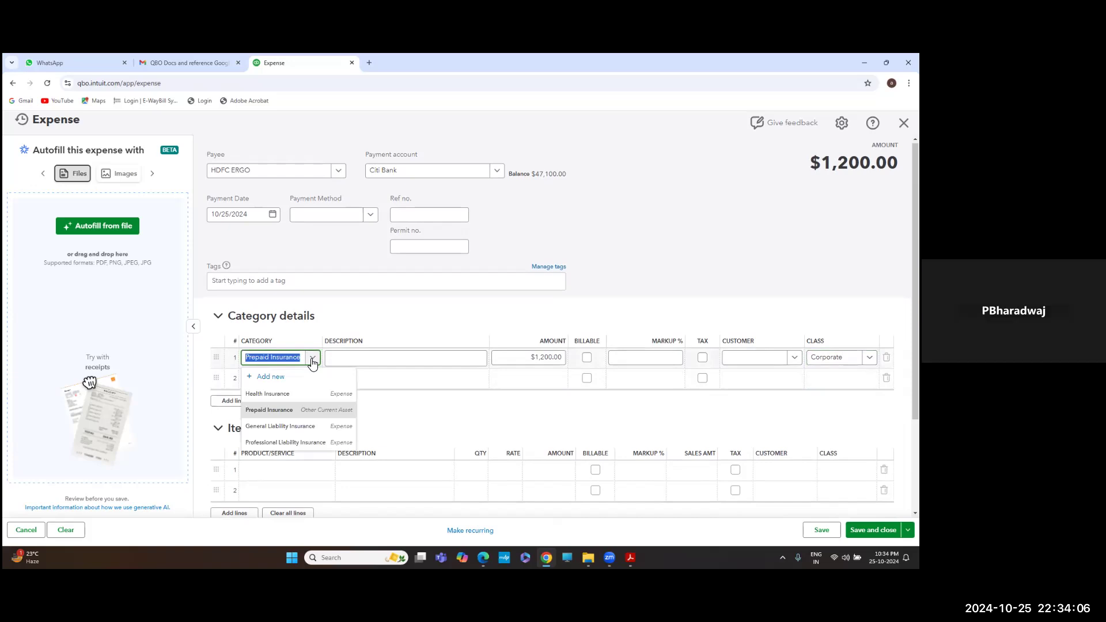
Start a new category account of type Other Current Assets with detail type Prepaid Expenses
left_click(268, 378)
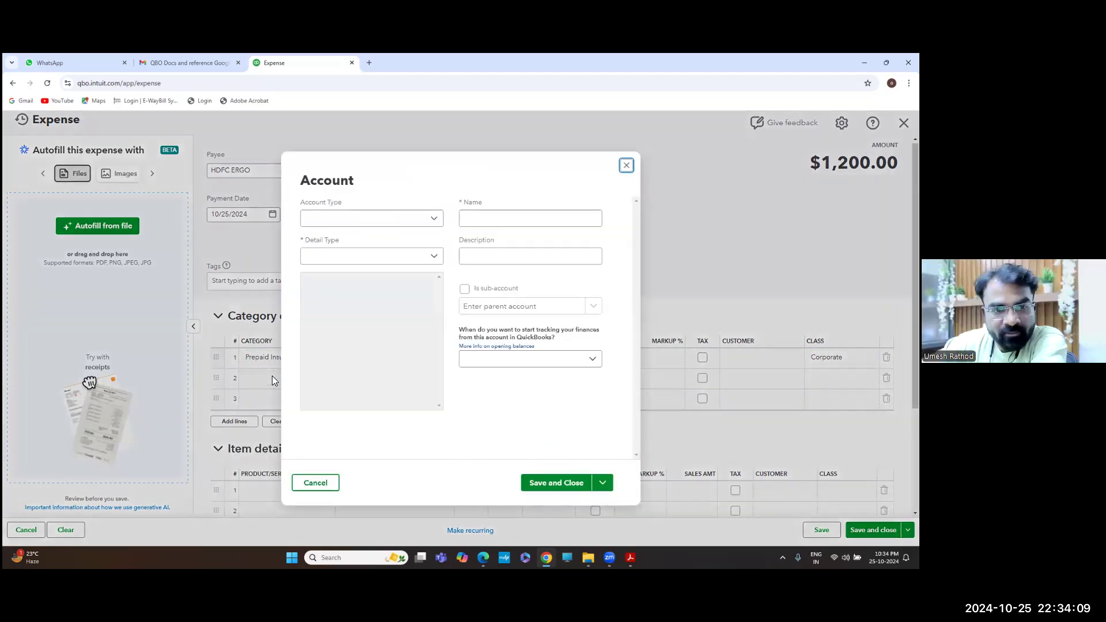
left_click(358, 224)
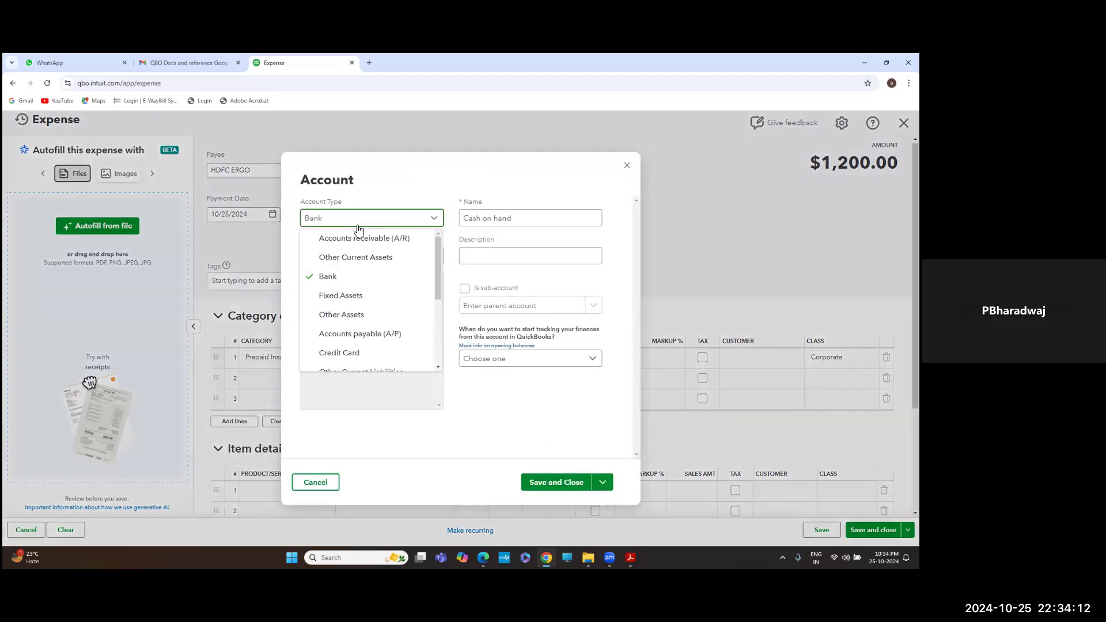
left_click(348, 257)
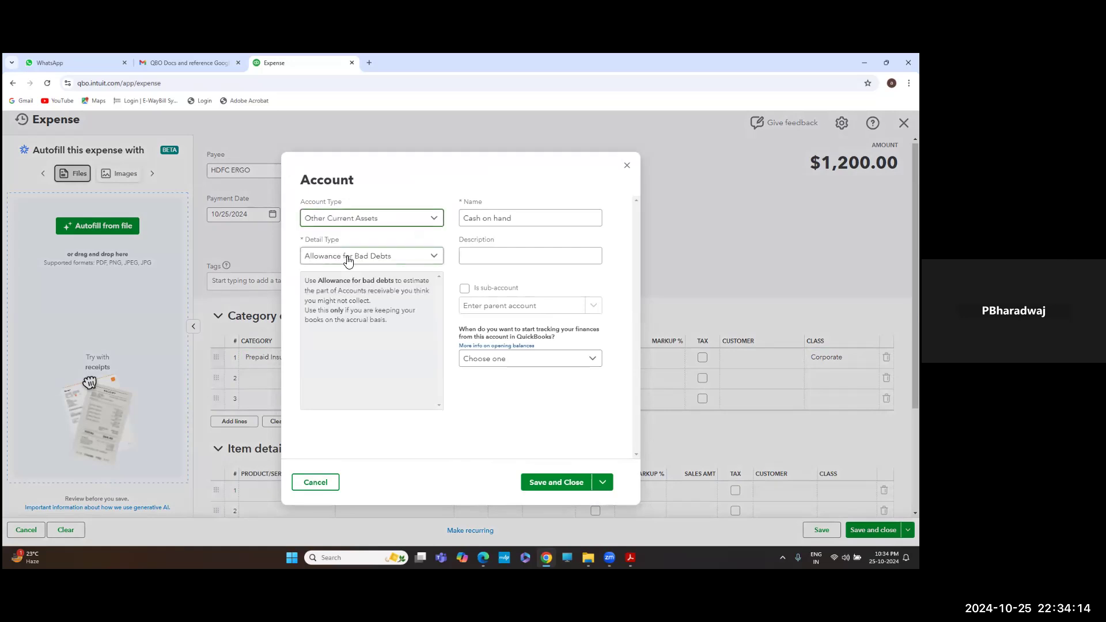
left_click(348, 257)
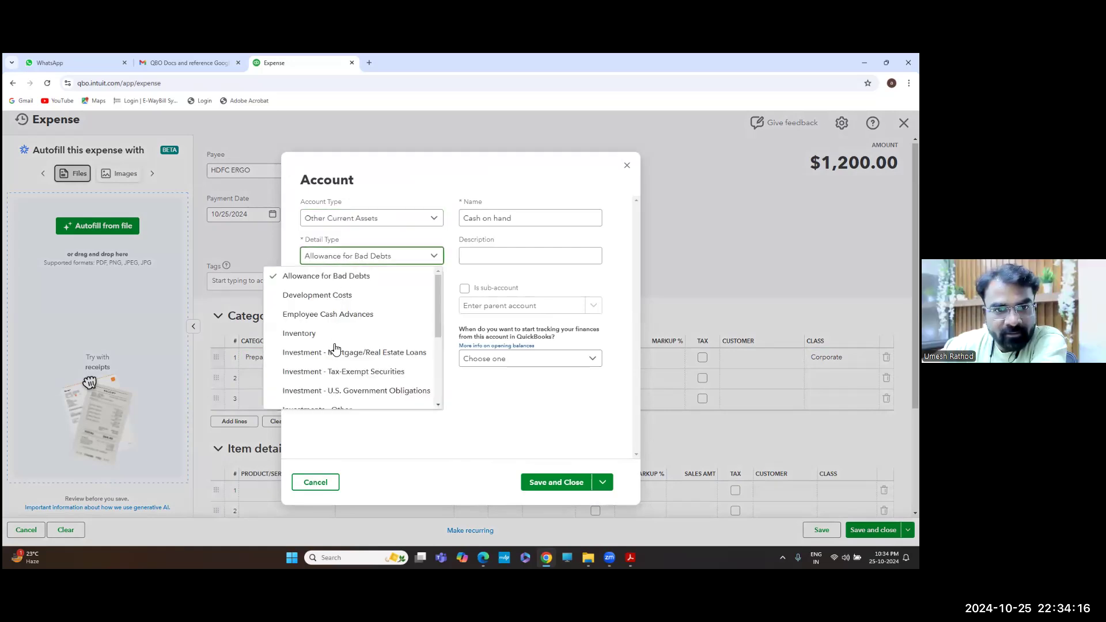
scroll(343, 330, "down", 3)
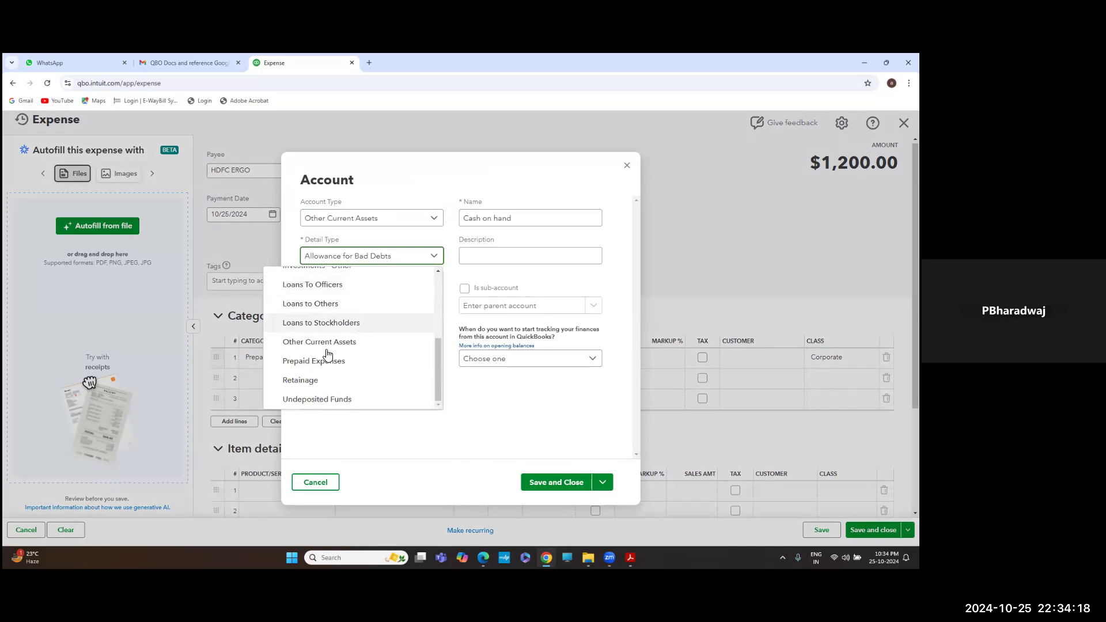
left_click(373, 362)
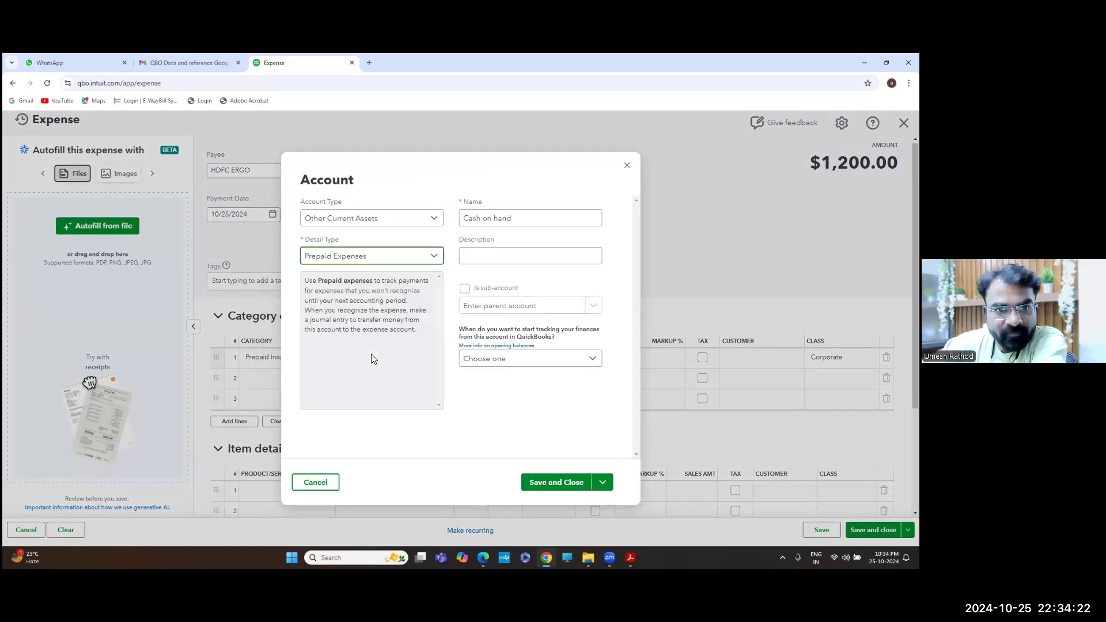
left_click(419, 257)
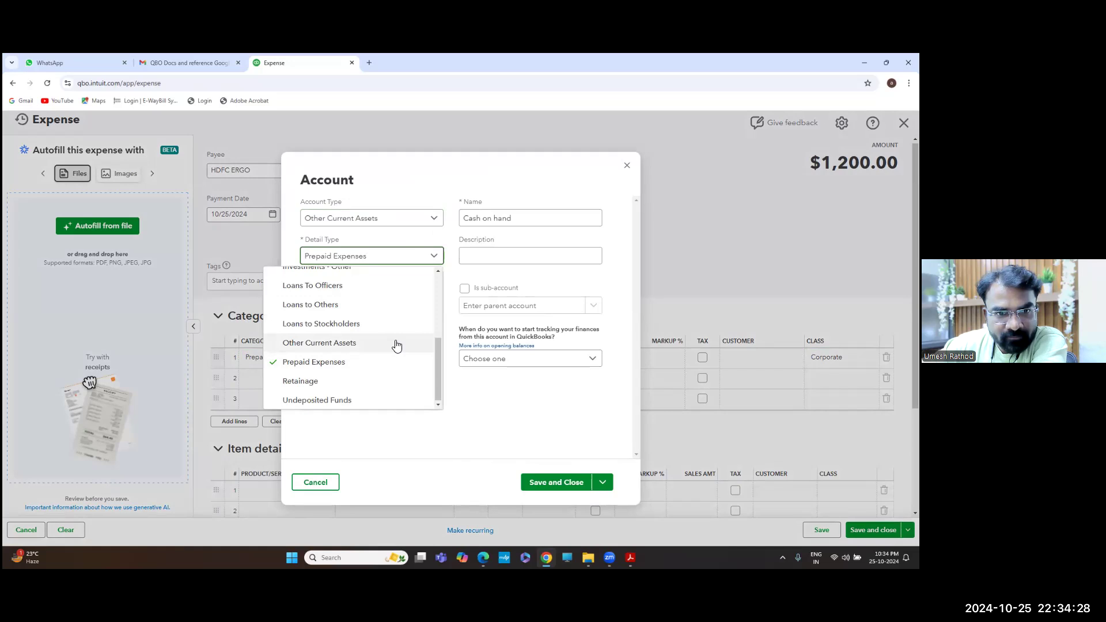
scroll(397, 345, "up", 3)
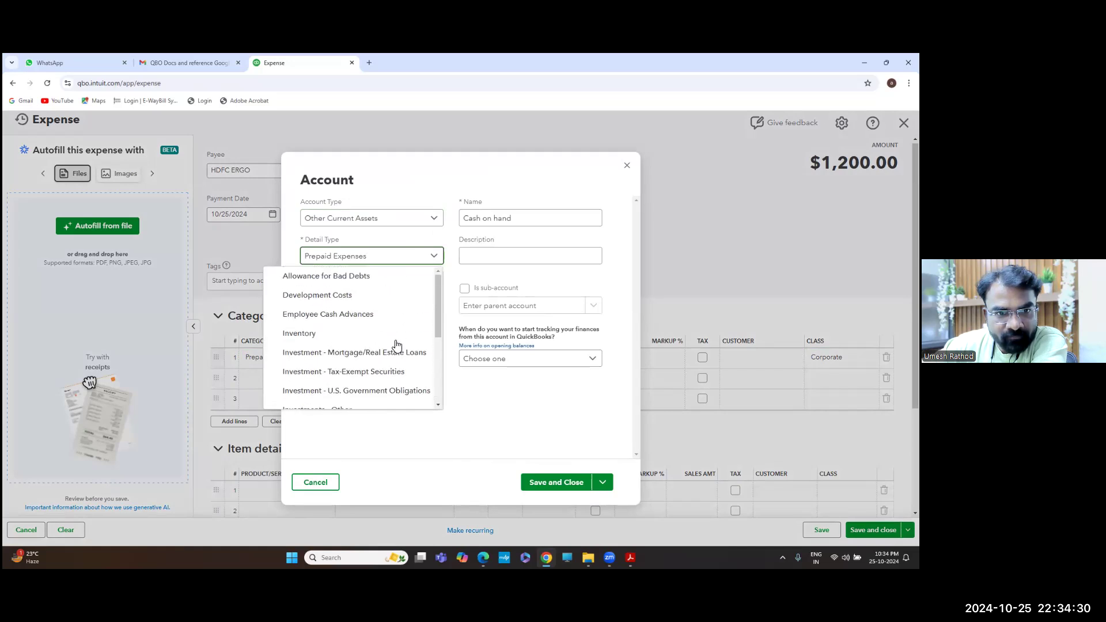
scroll(396, 337, "down", 3)
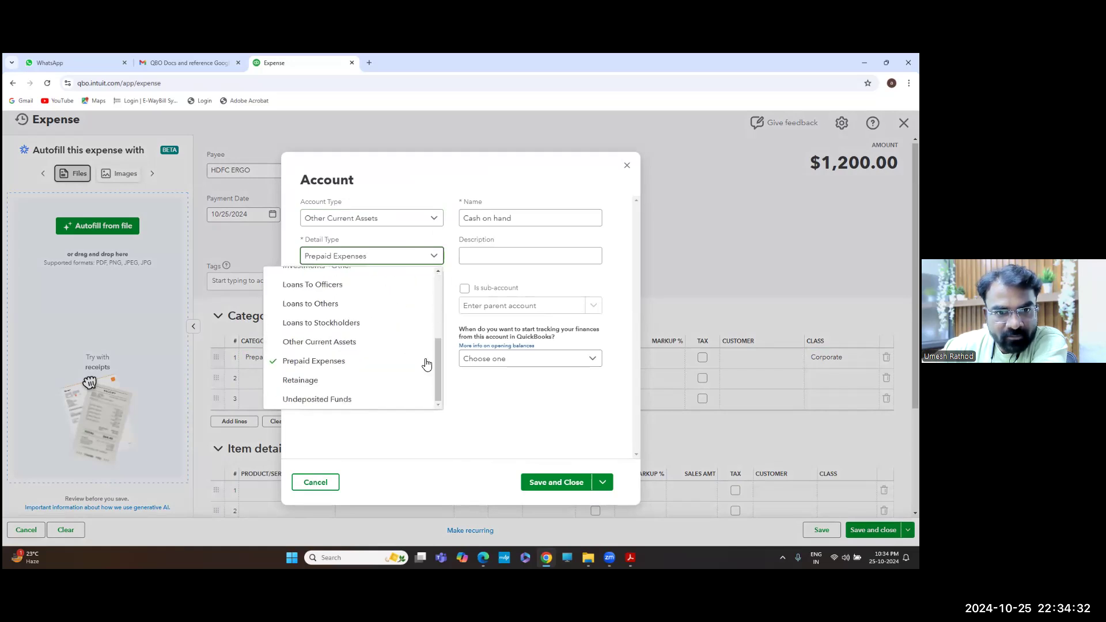
left_click(364, 363)
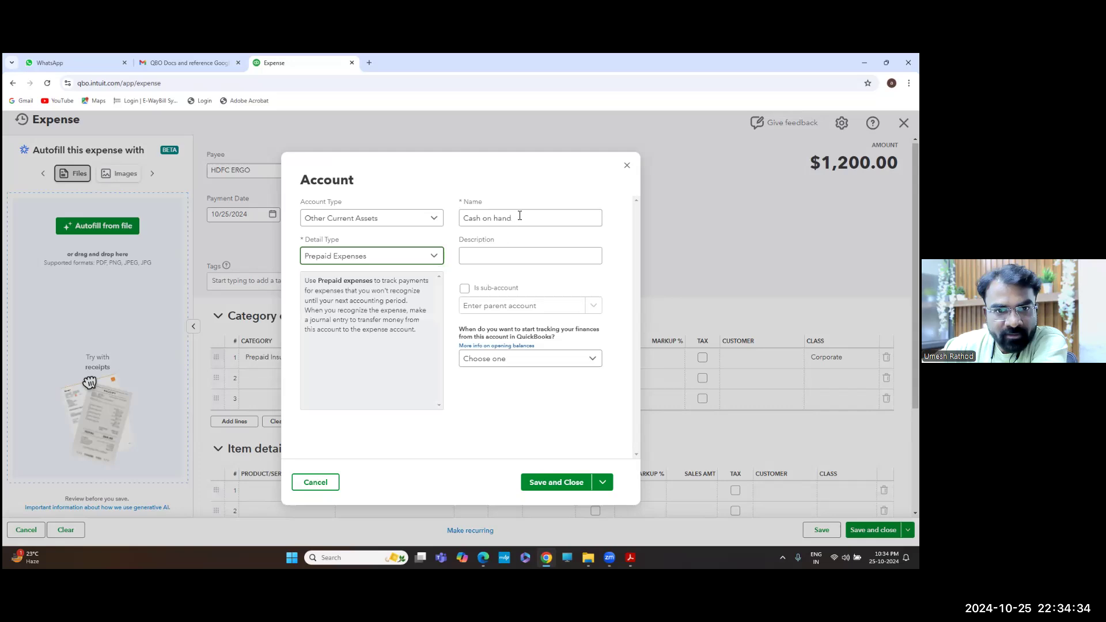
Name the account Health Insurance, make it a sub-account of Prepaid Insurance, and save
left_click_drag(519, 217, 461, 218)
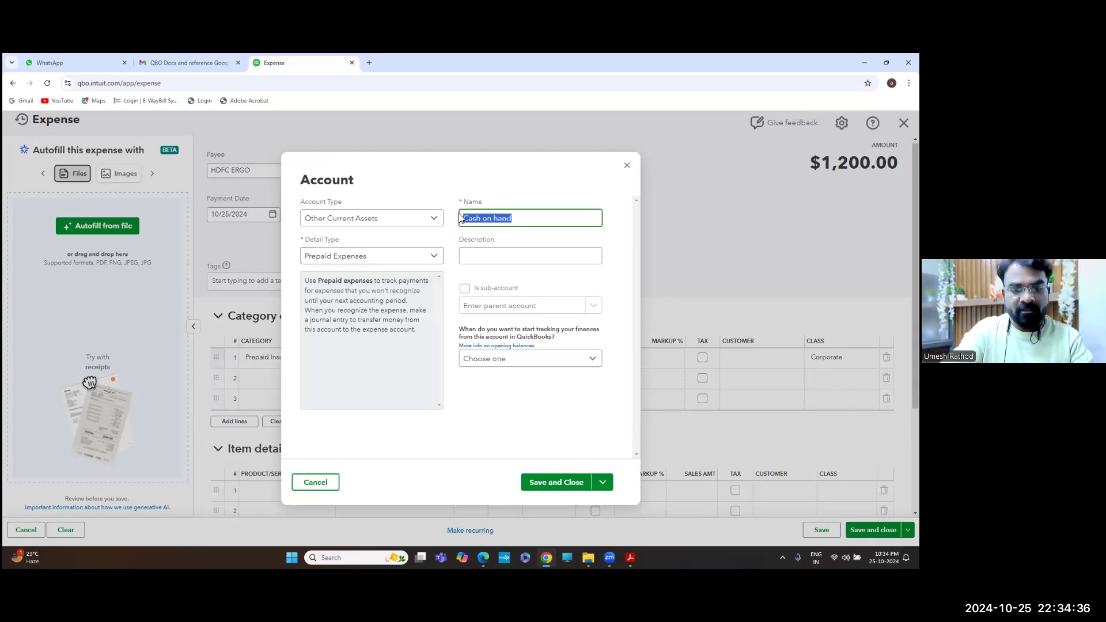
type("Health")
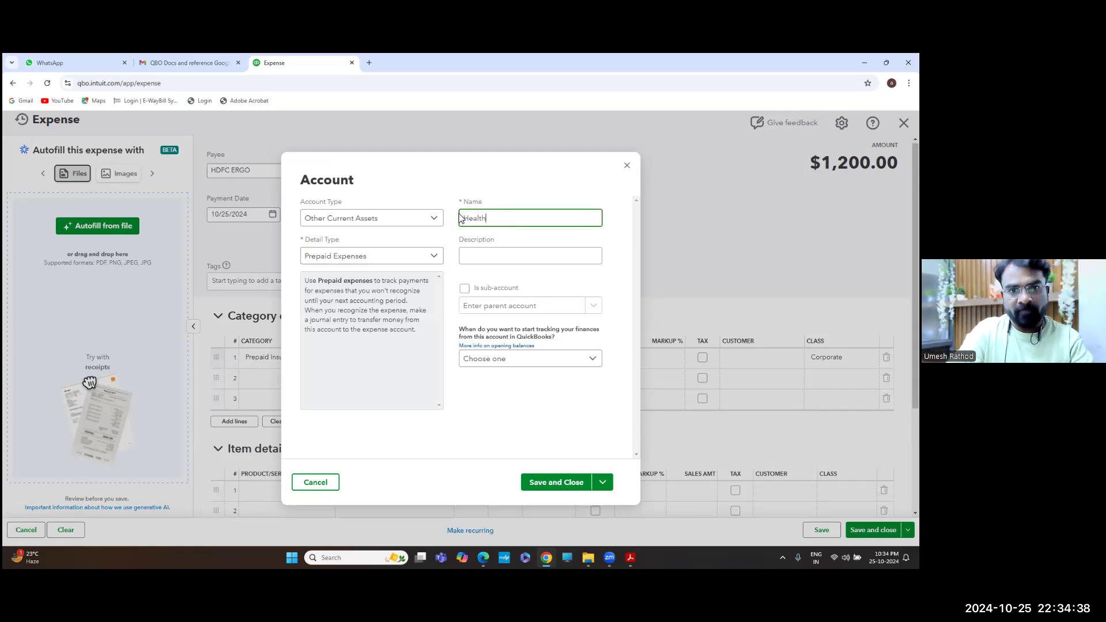
type(" Insurance")
key("Tab")
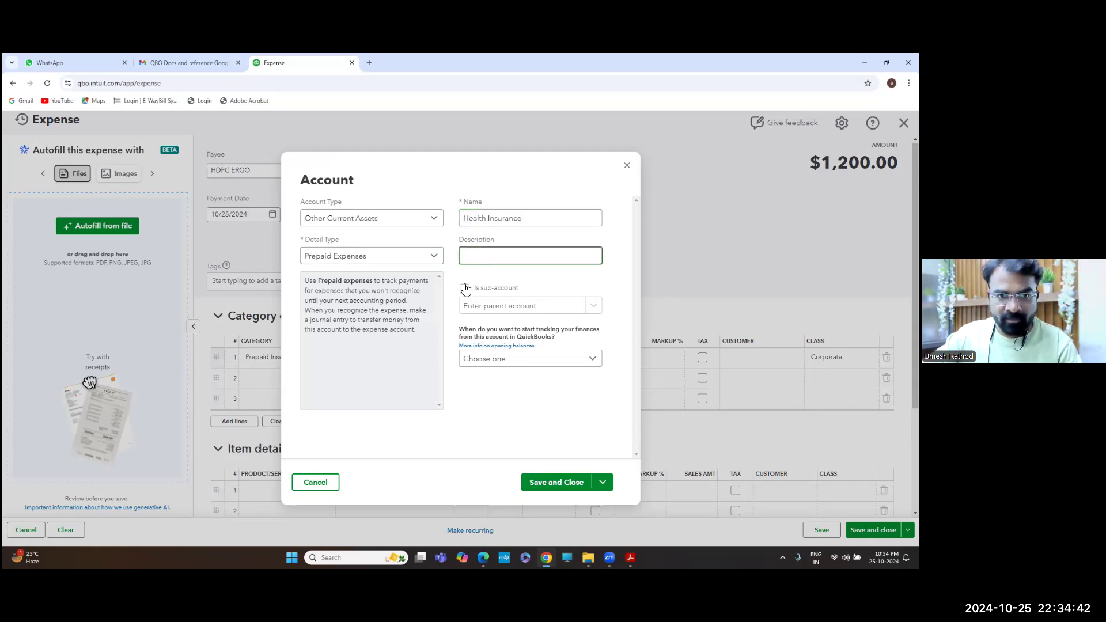
left_click(466, 289)
left_click(497, 307)
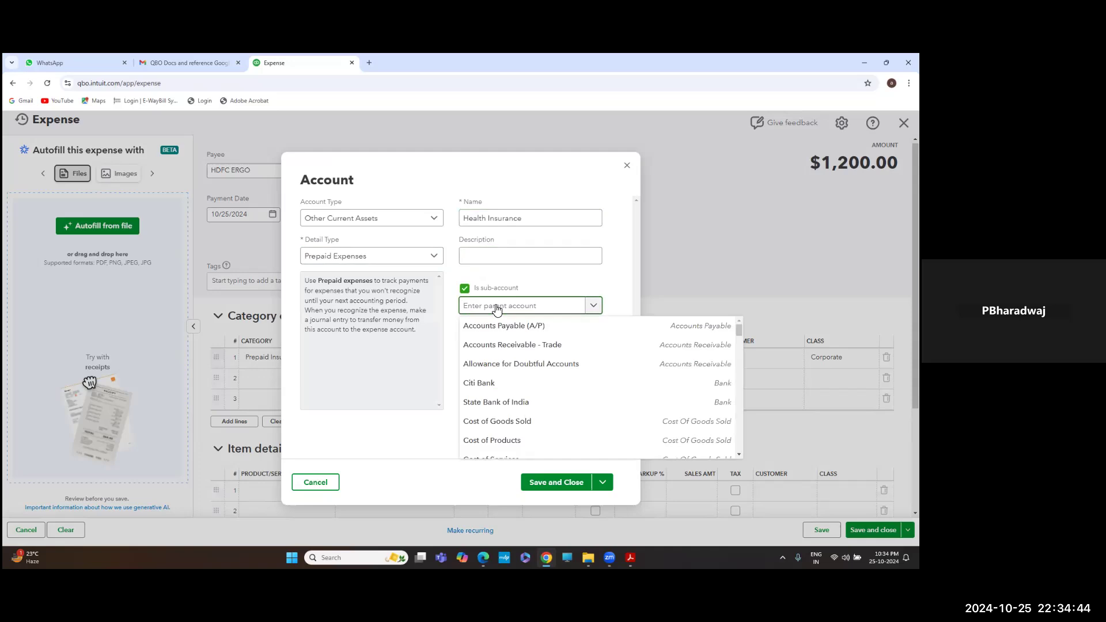
type("prep")
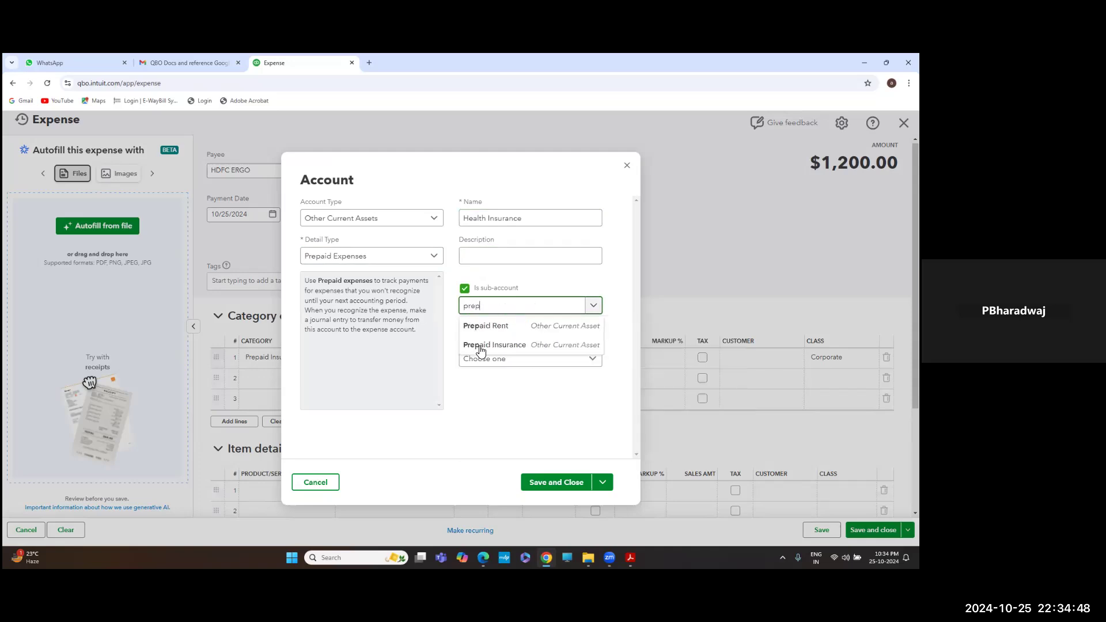
left_click(481, 345)
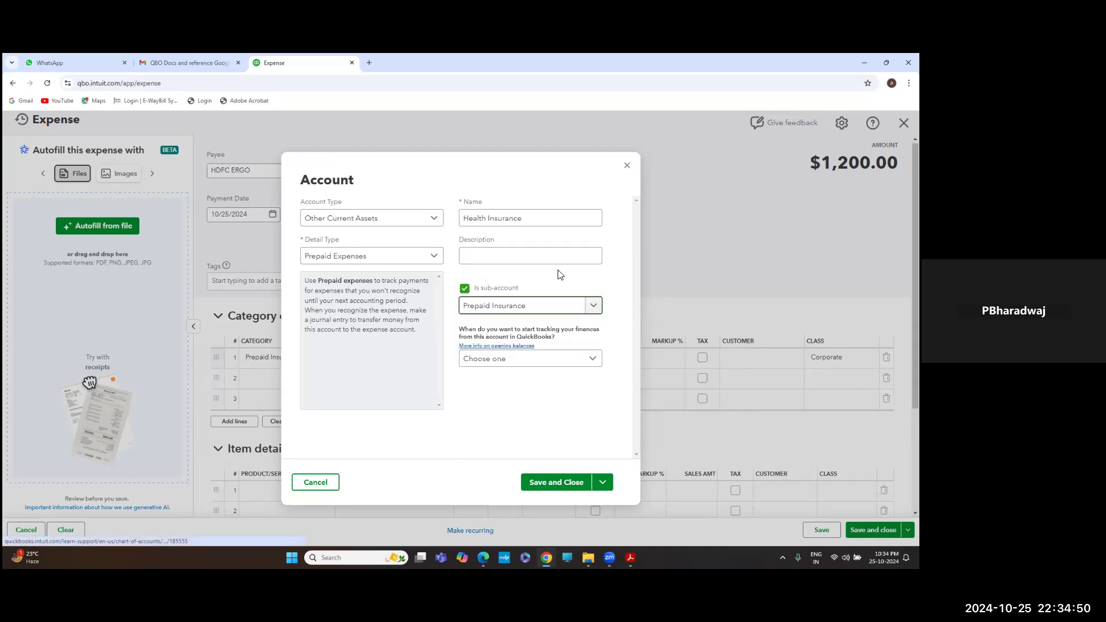
left_click(557, 487)
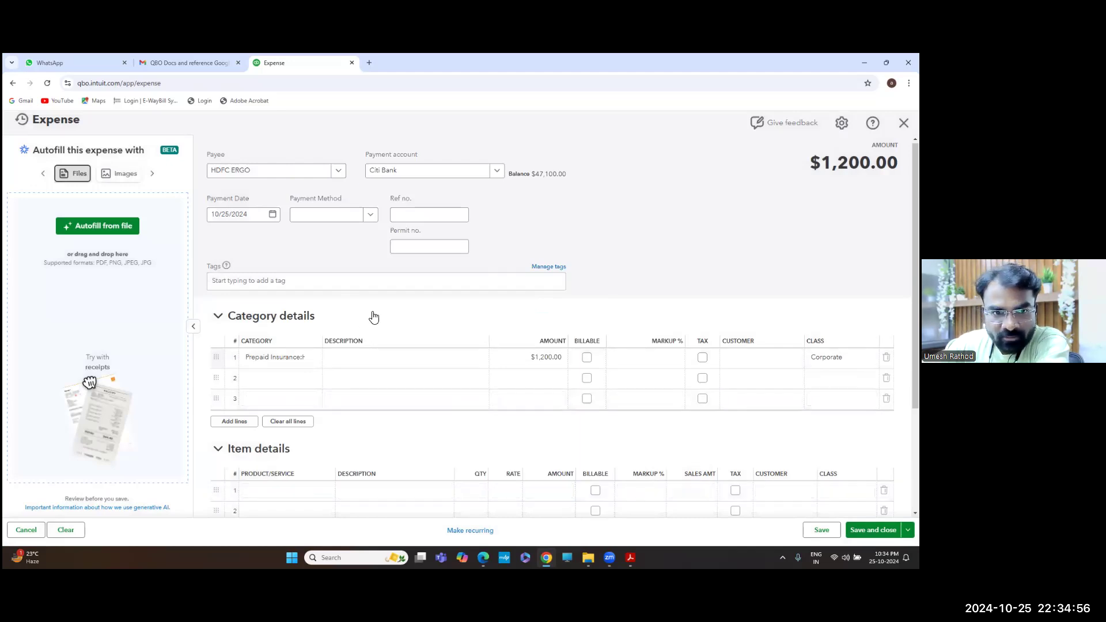
Keep Health Insurance as line 1's category and save and close the $1,200.00 expense
left_click(312, 361)
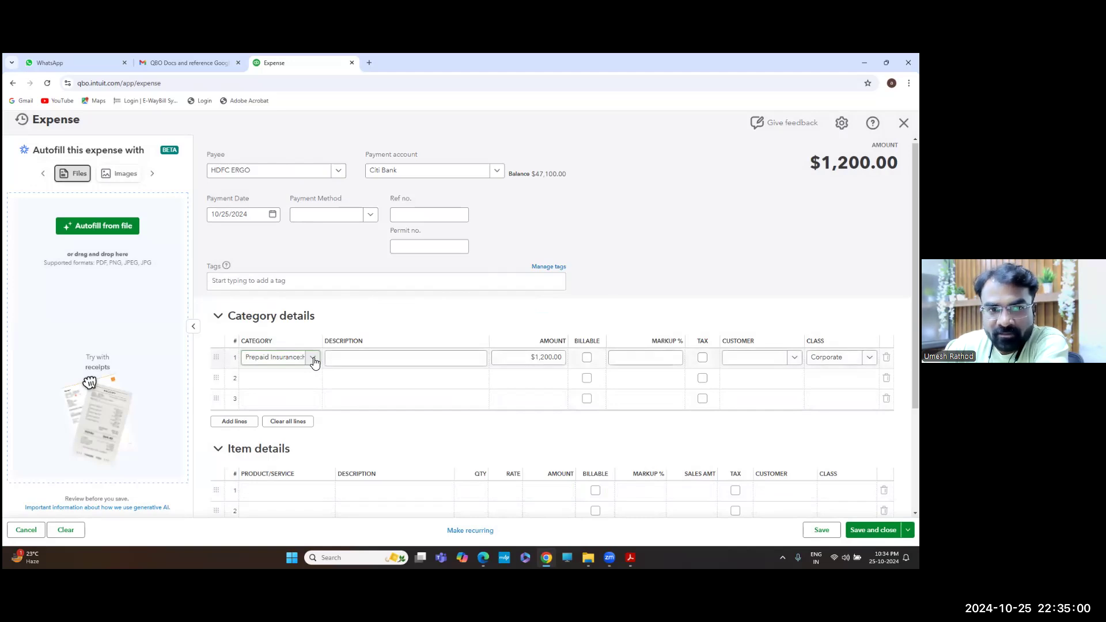
left_click(312, 360)
left_click(314, 361)
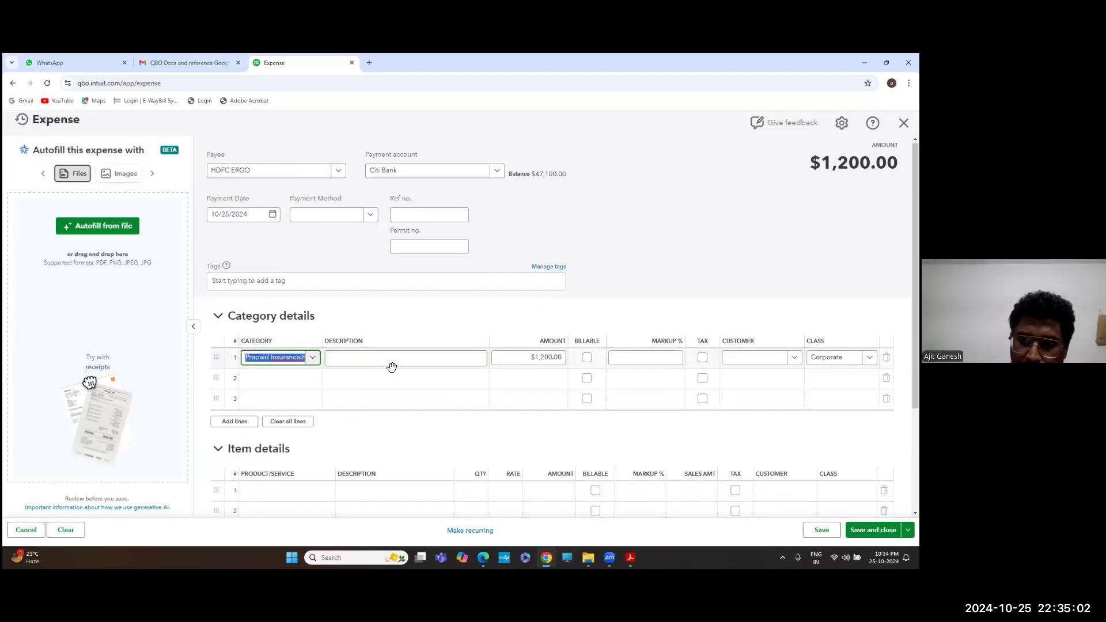
scroll(574, 458, "down", 2)
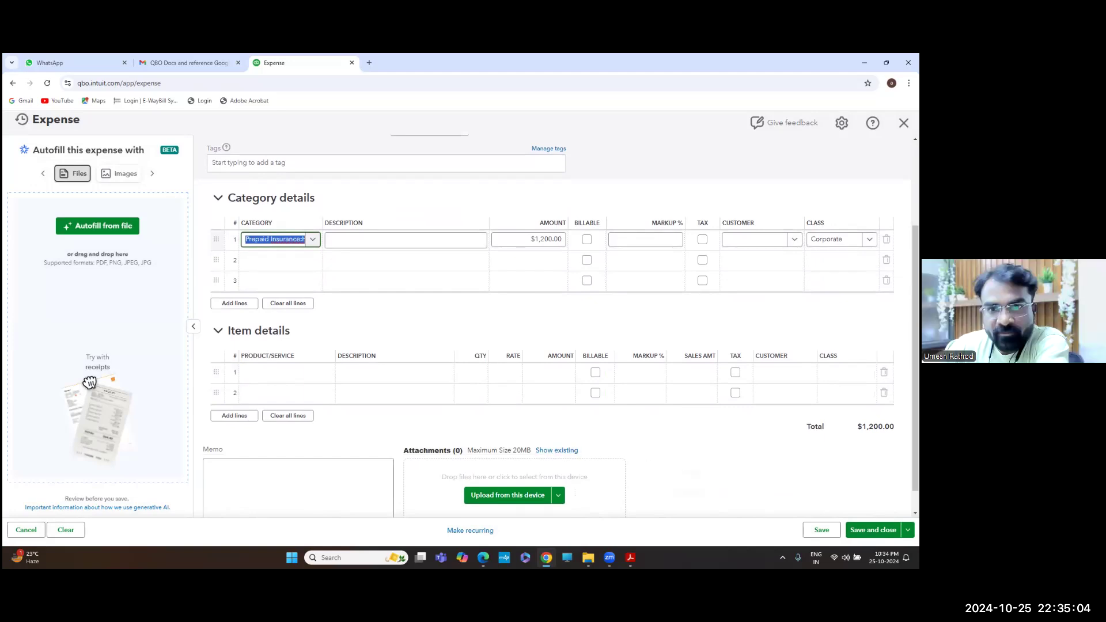
left_click(873, 529)
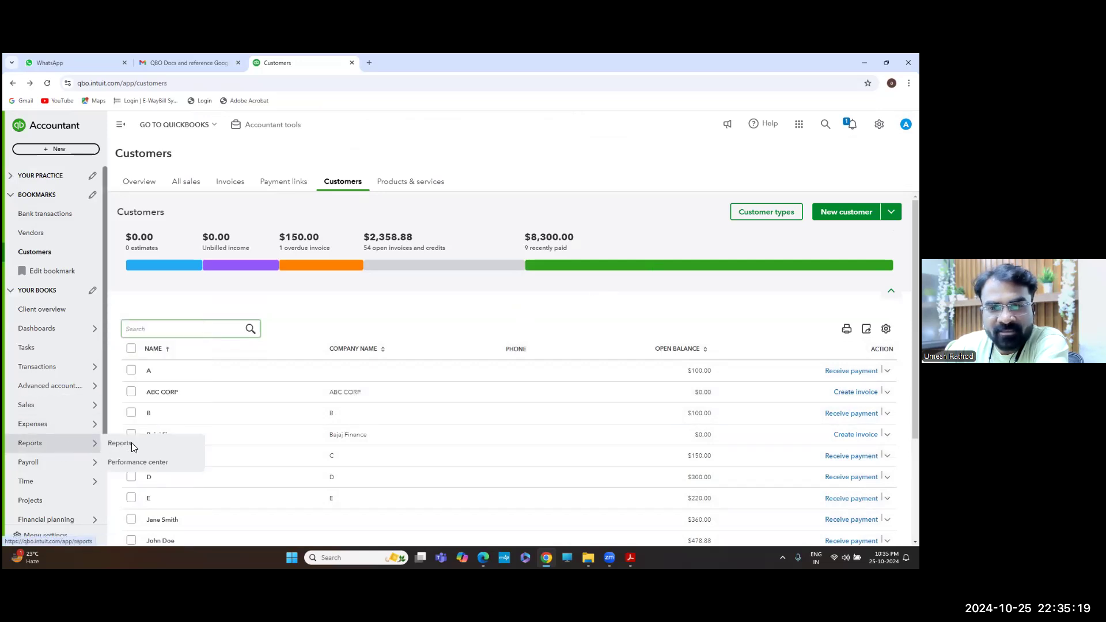
Search Reports for 'PROF' and open the Profit and Loss report
left_click(131, 443)
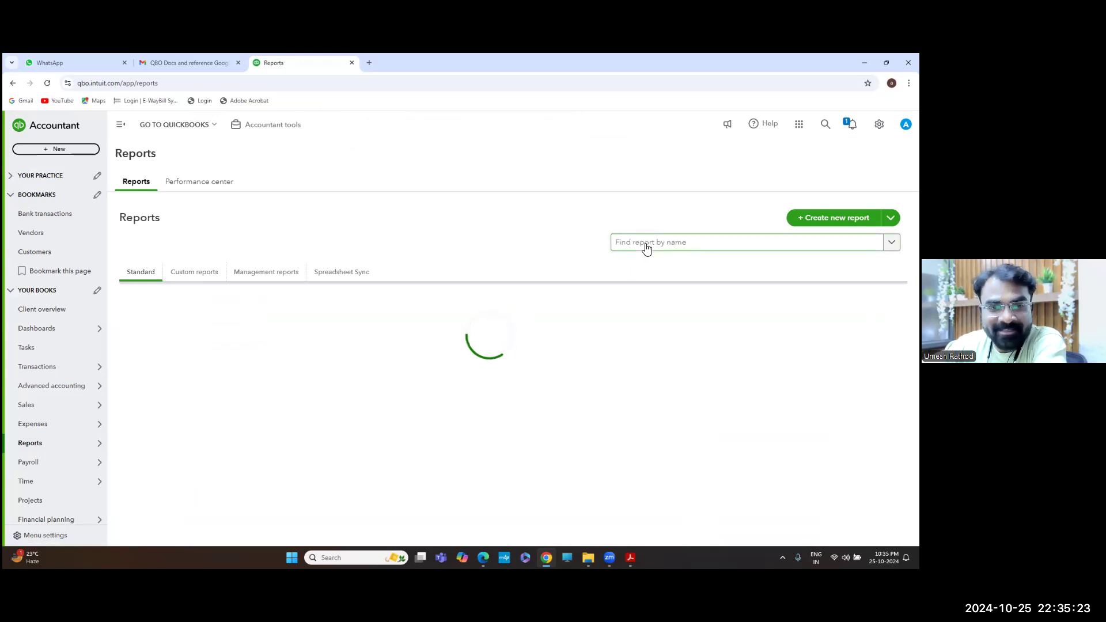
left_click(646, 248)
type("PROFU")
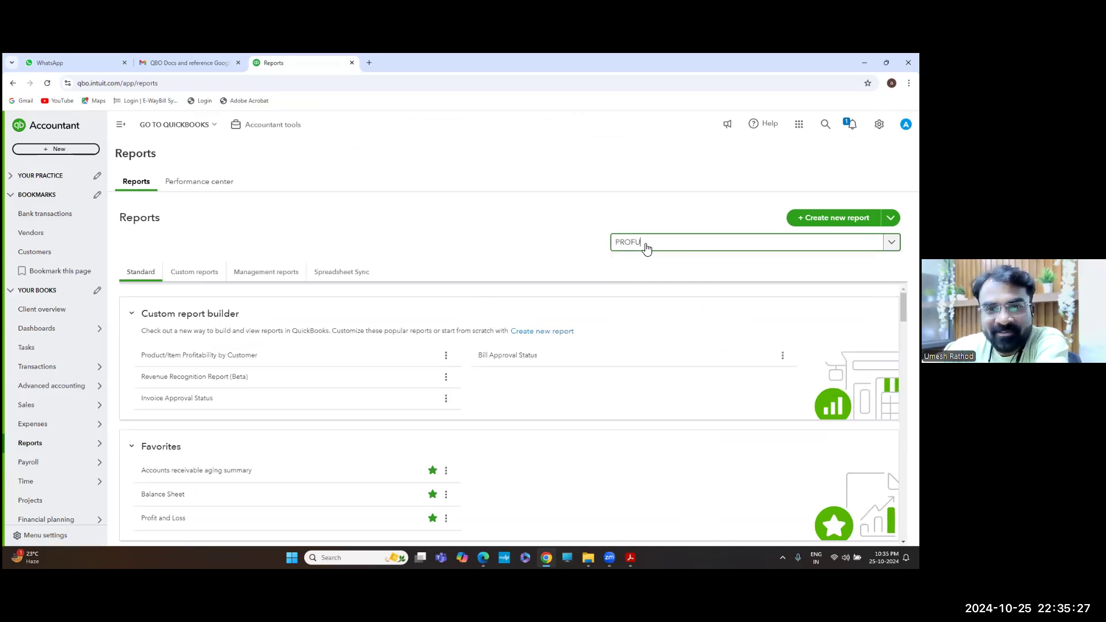
key("BackSpace")
left_click(653, 263)
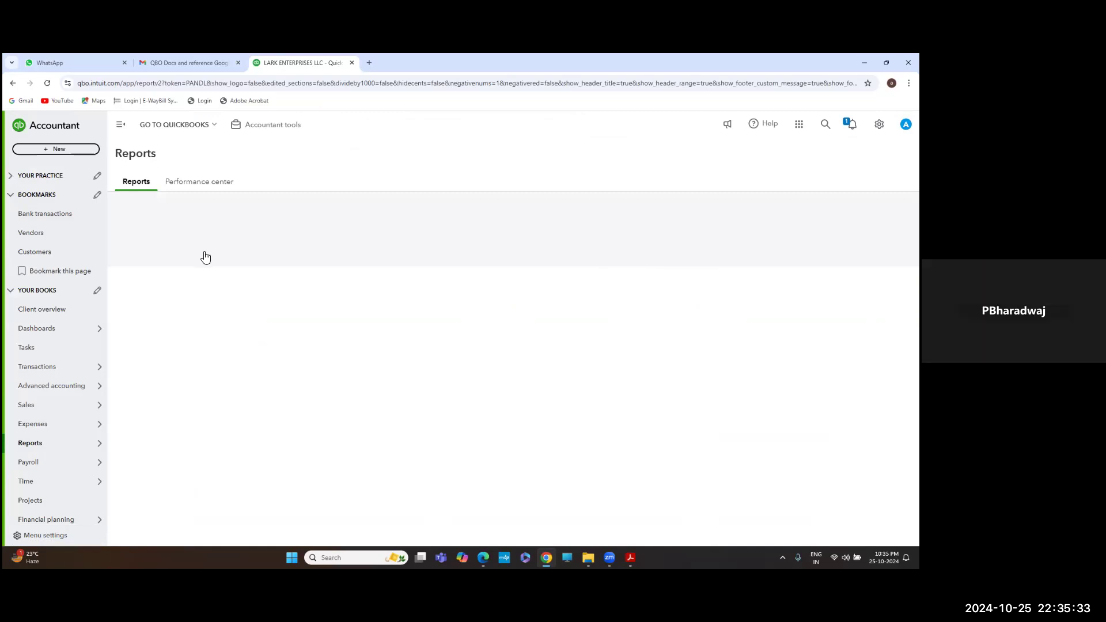
Run the Profit and Loss for All Dates and review Total Expenses $7,000.00 and Net Income $450.00
left_click(172, 254)
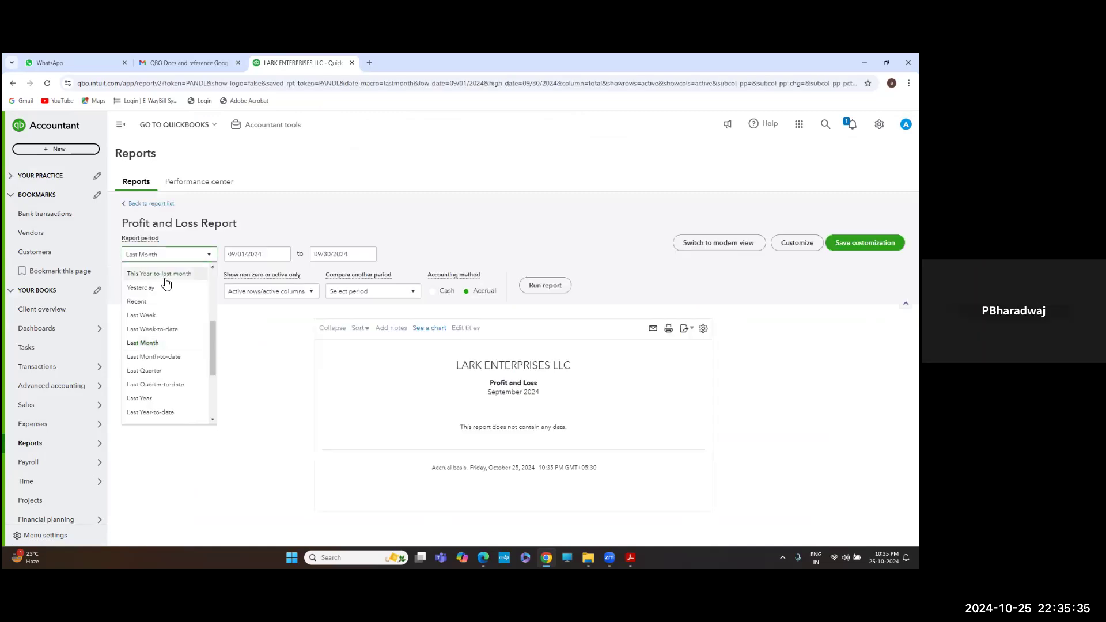
scroll(166, 284, "up", 3)
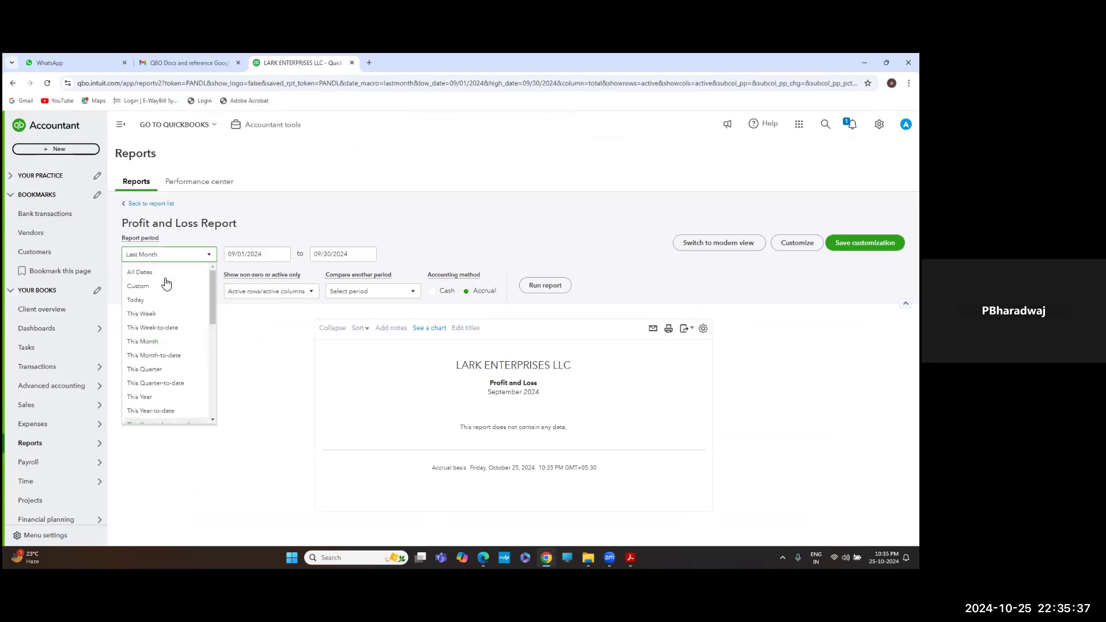
left_click(165, 273)
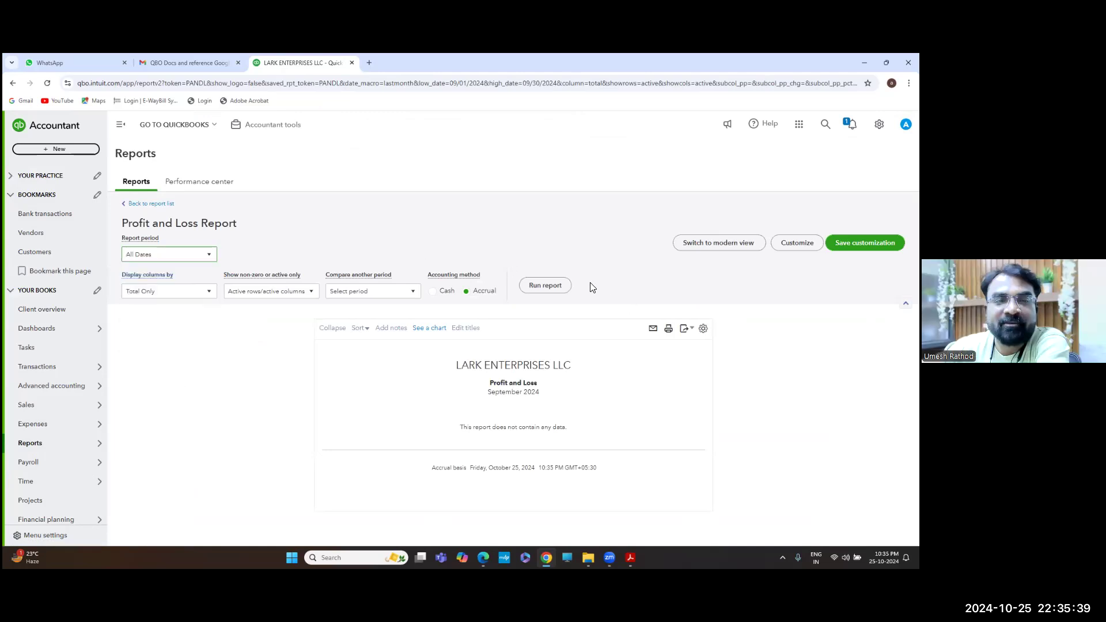
left_click(545, 285)
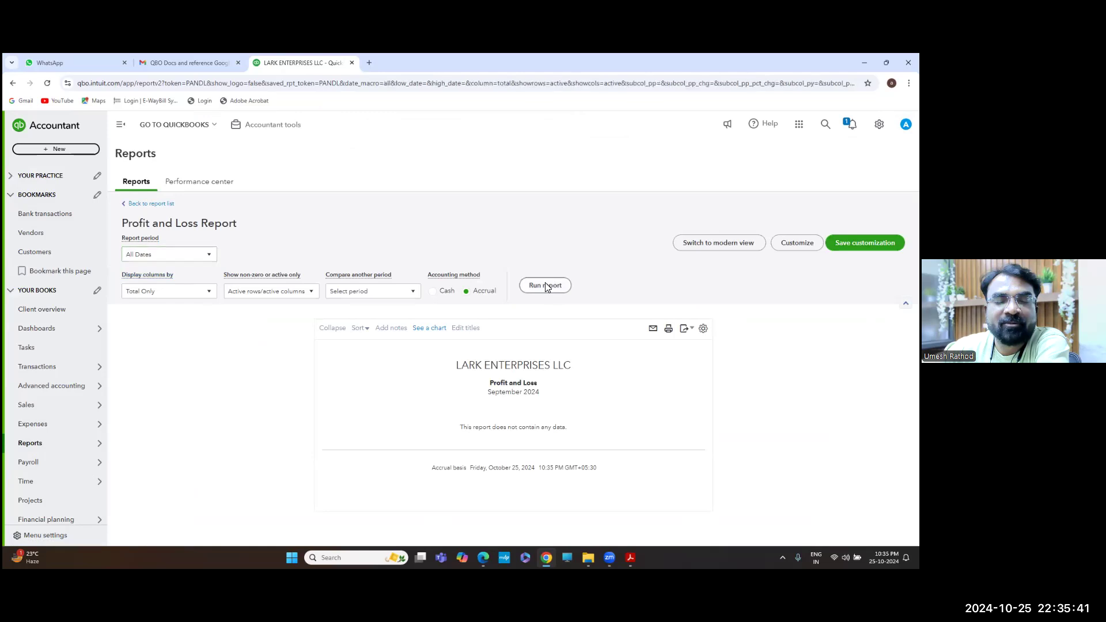
scroll(567, 386, "down", 2)
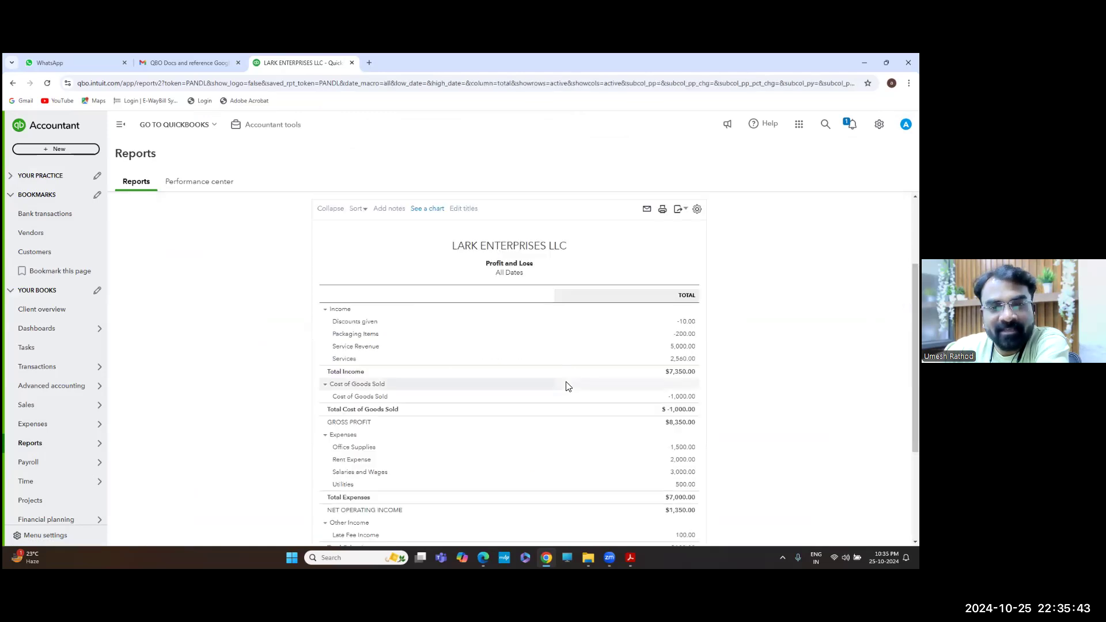
scroll(566, 385, "down", 2)
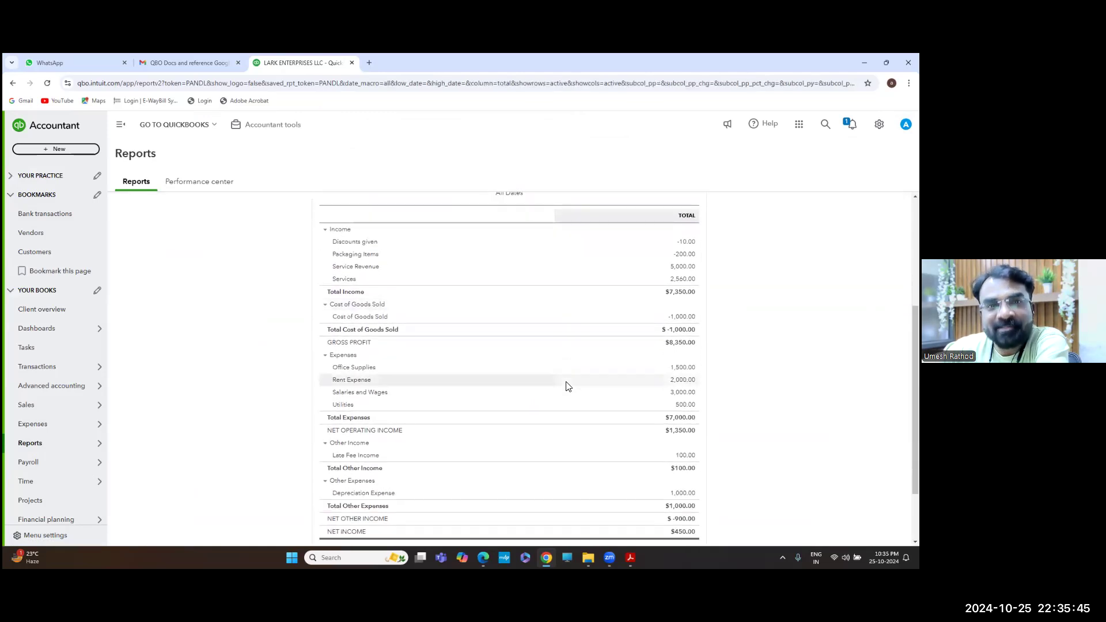
scroll(566, 386, "down", 2)
scroll(566, 386, "up", 1)
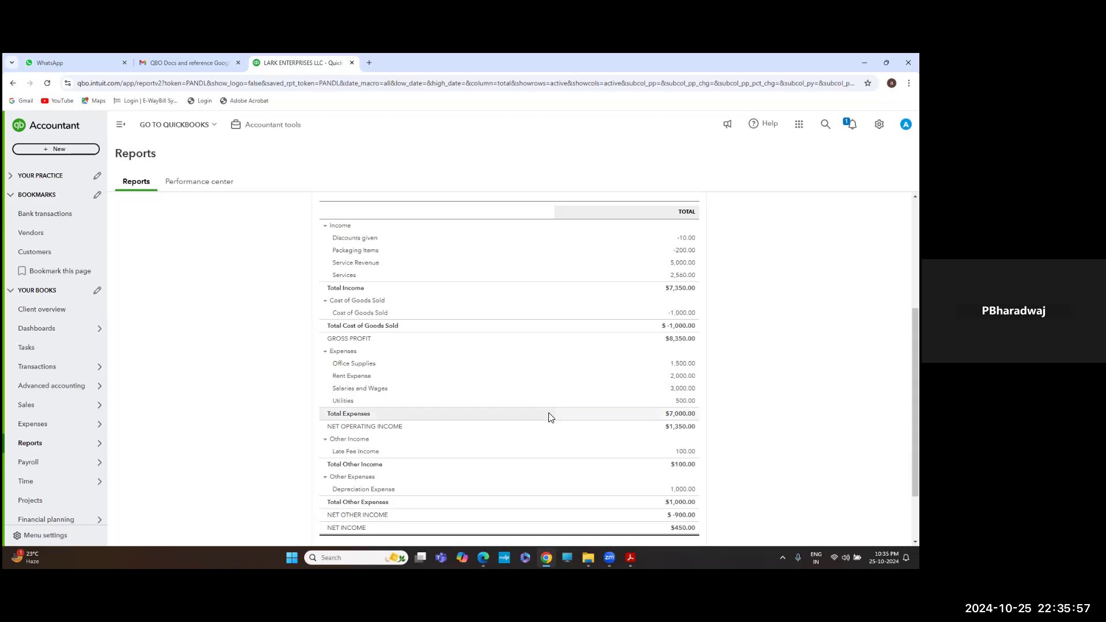
scroll(549, 417, "down", 1)
scroll(549, 417, "up", 3)
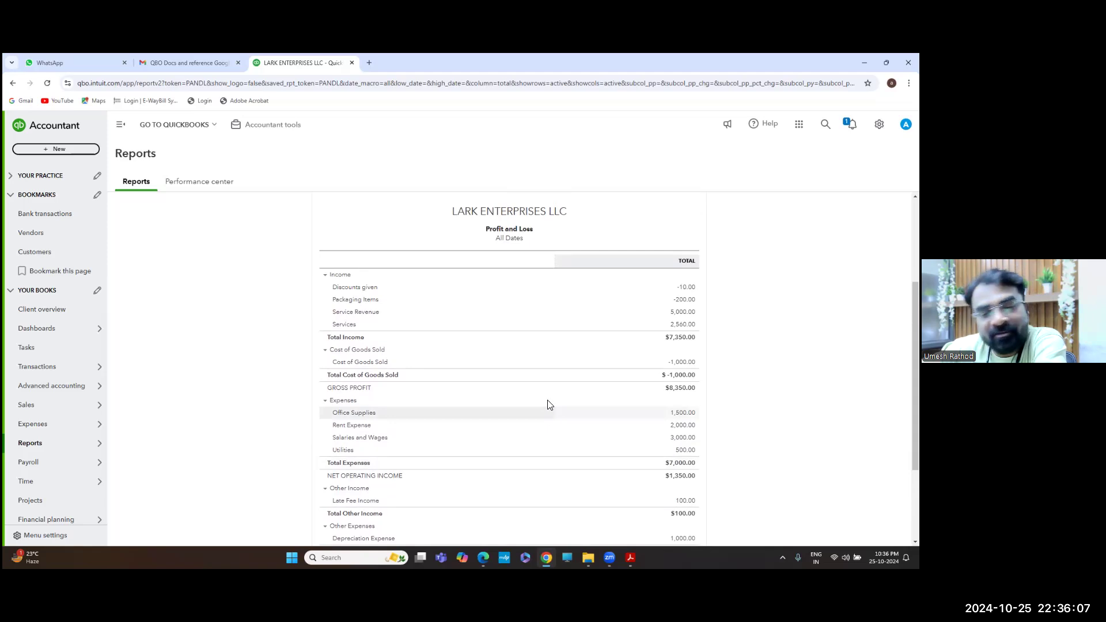
Search Reports for 'BALA' and open the Balance Sheet report
scroll(548, 403, "up", 3)
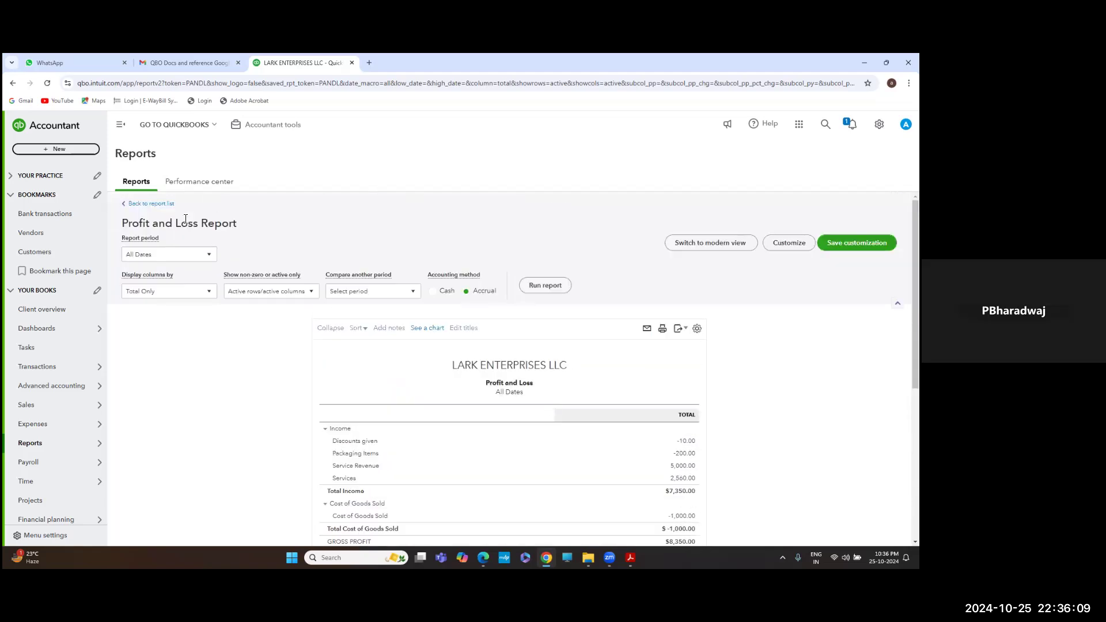
mouse_move(71, 453)
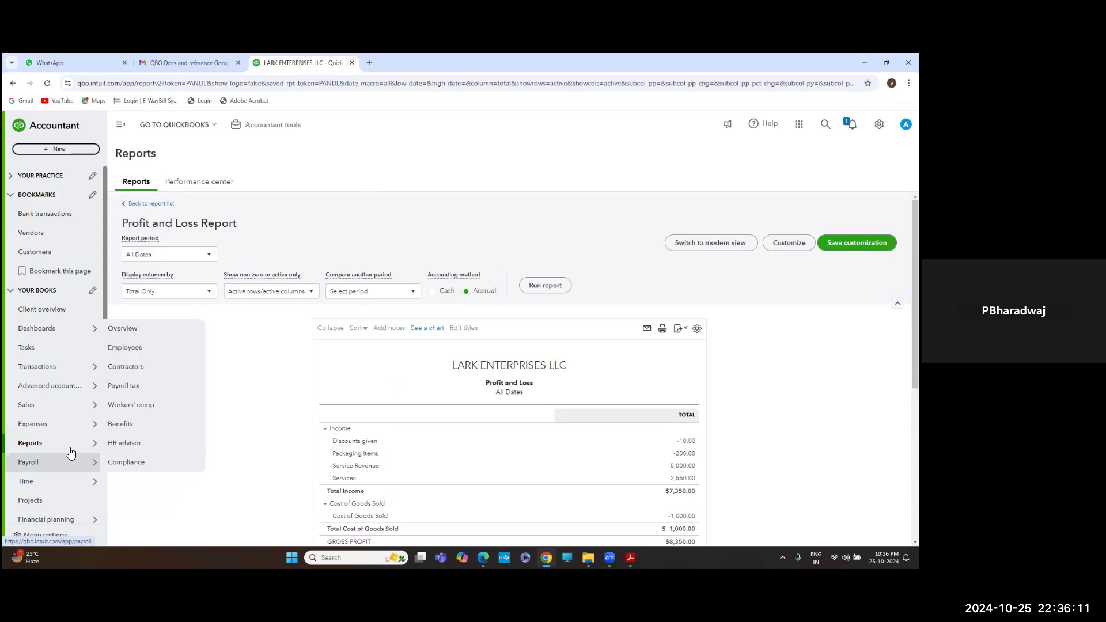
left_click(132, 443)
left_click(645, 242)
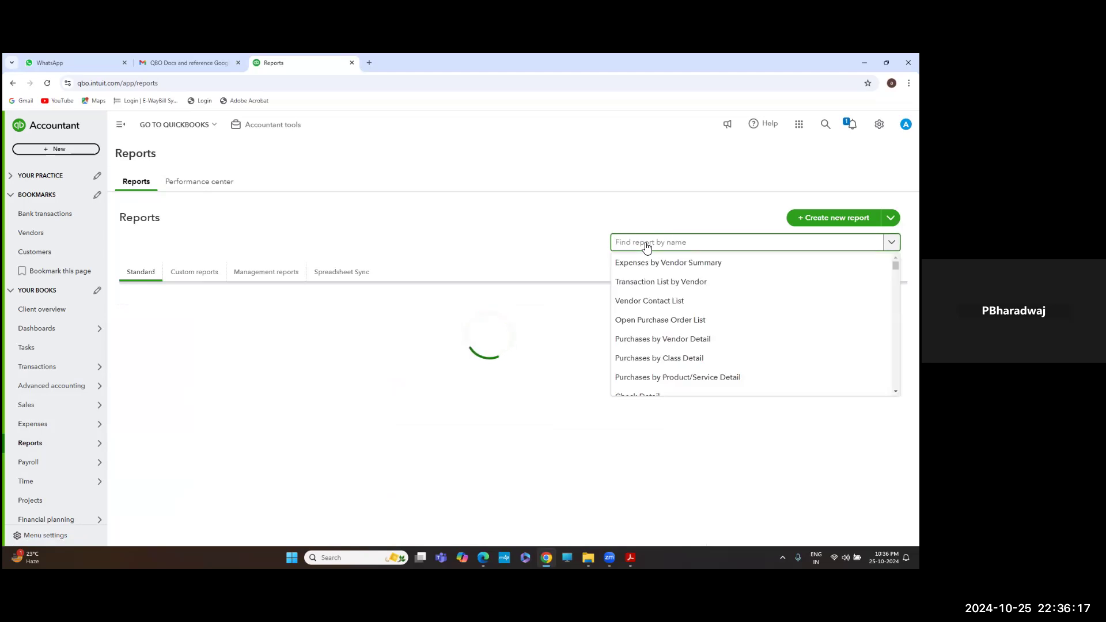
type("BALA")
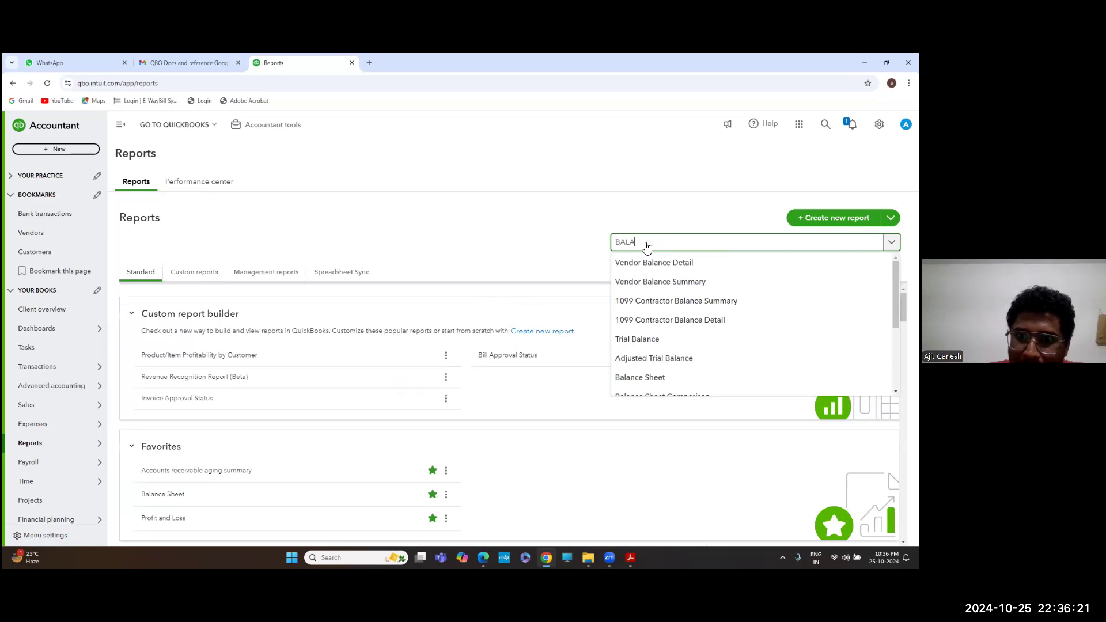
left_click(655, 375)
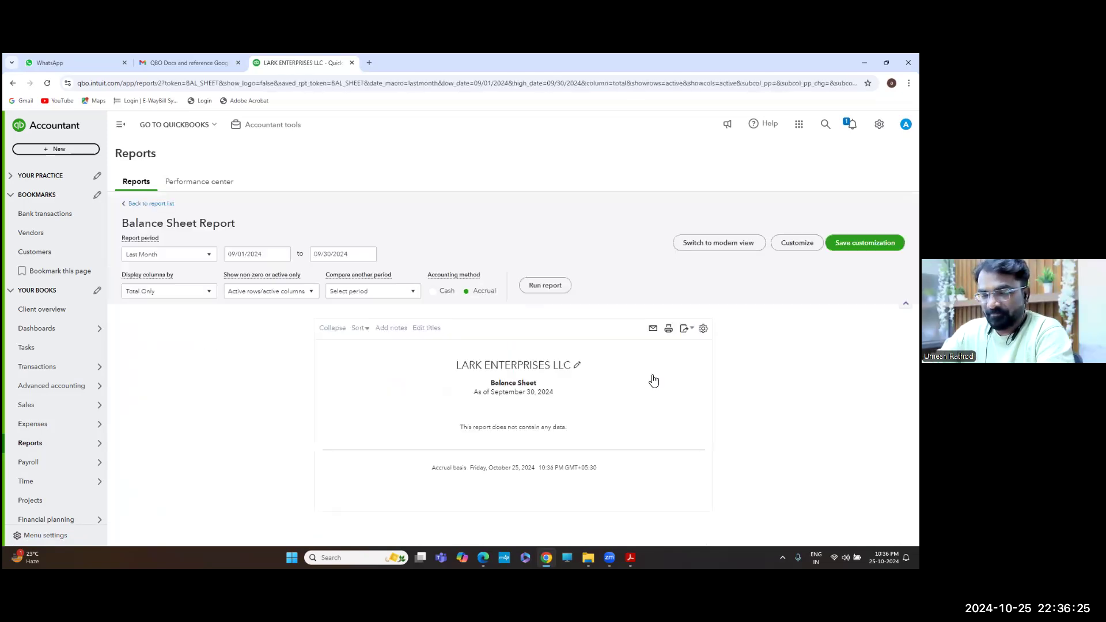
Rerun the Balance Sheet for All Dates and scroll to Health Insurance's 1,200.00 under Prepaid Insurance
left_click(208, 254)
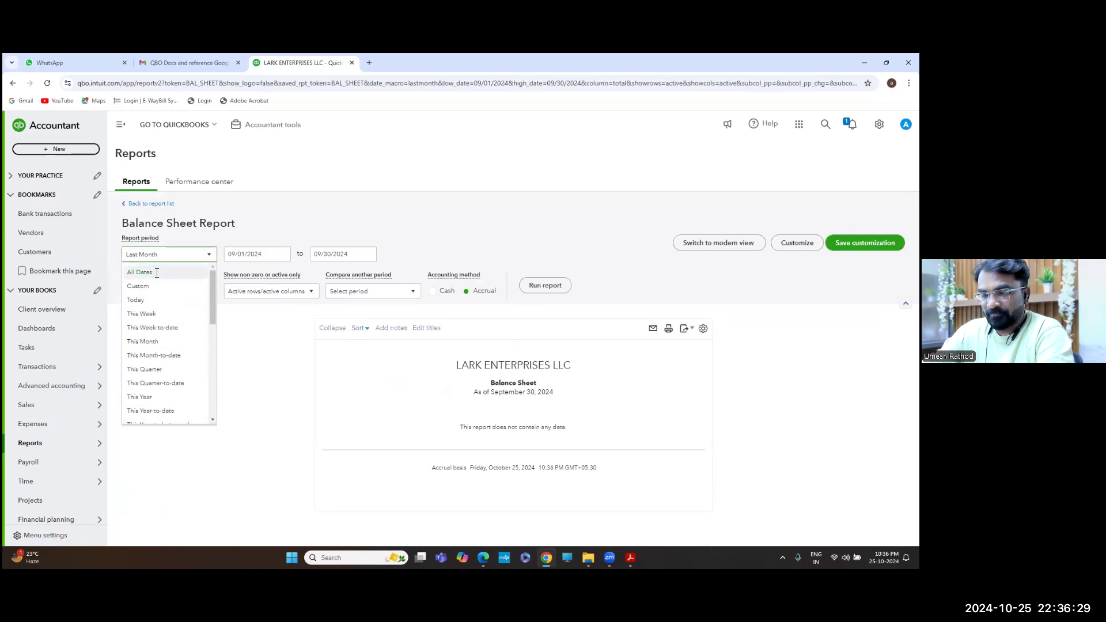
left_click(154, 273)
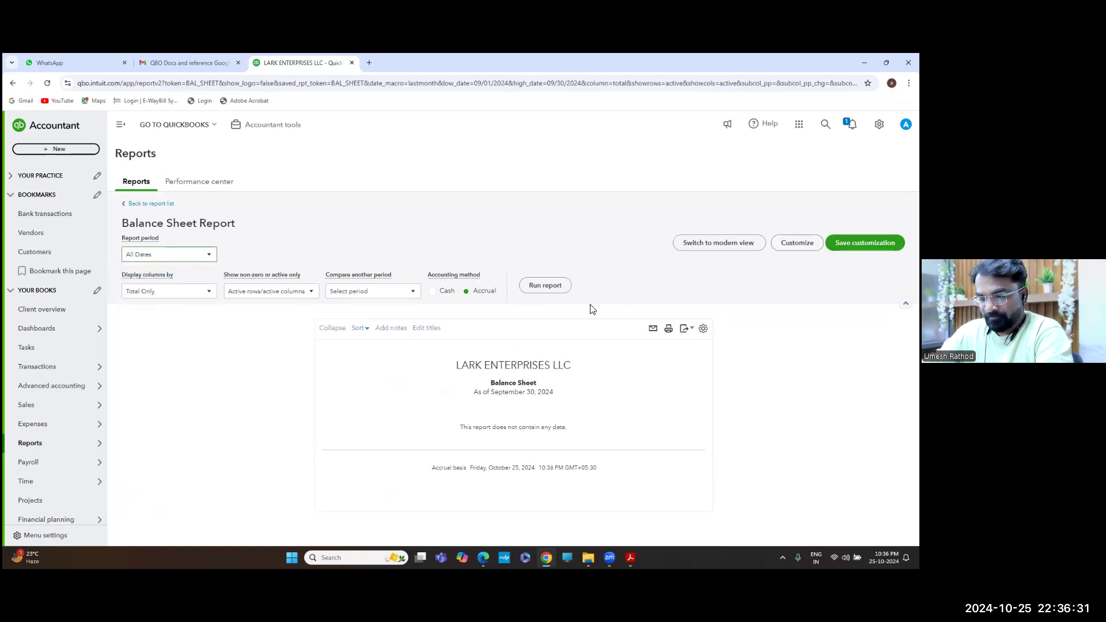
left_click(546, 288)
scroll(549, 292, "down", 2)
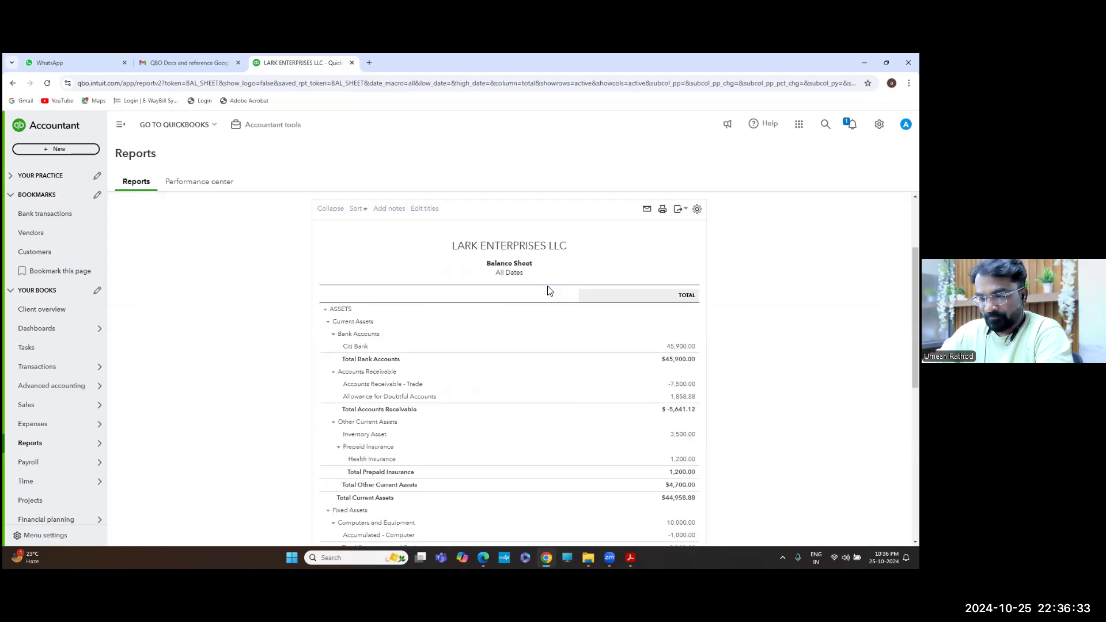
scroll(498, 371, "down", 1)
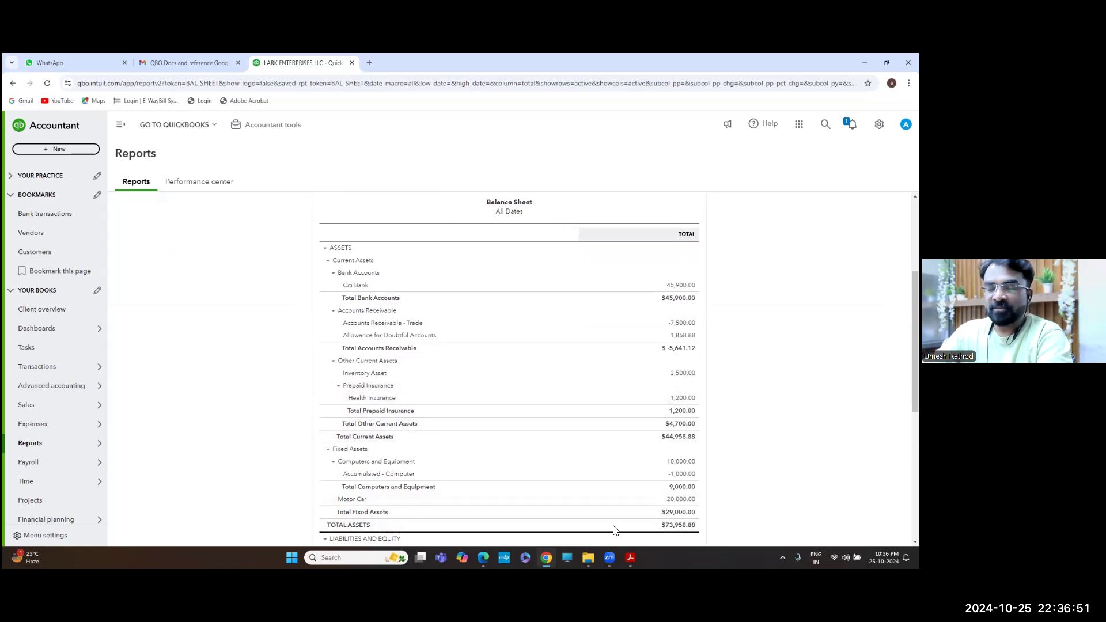
Bring the Journal Entry Questions PDF in Adobe Acrobat to the front
mouse_move(610, 558)
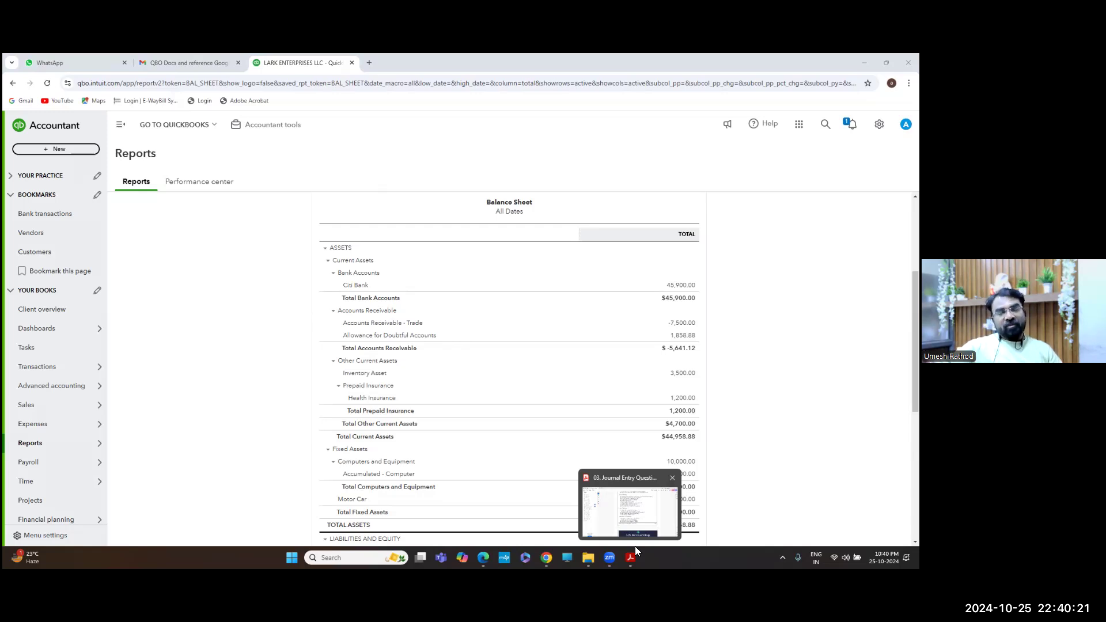
left_click(635, 546)
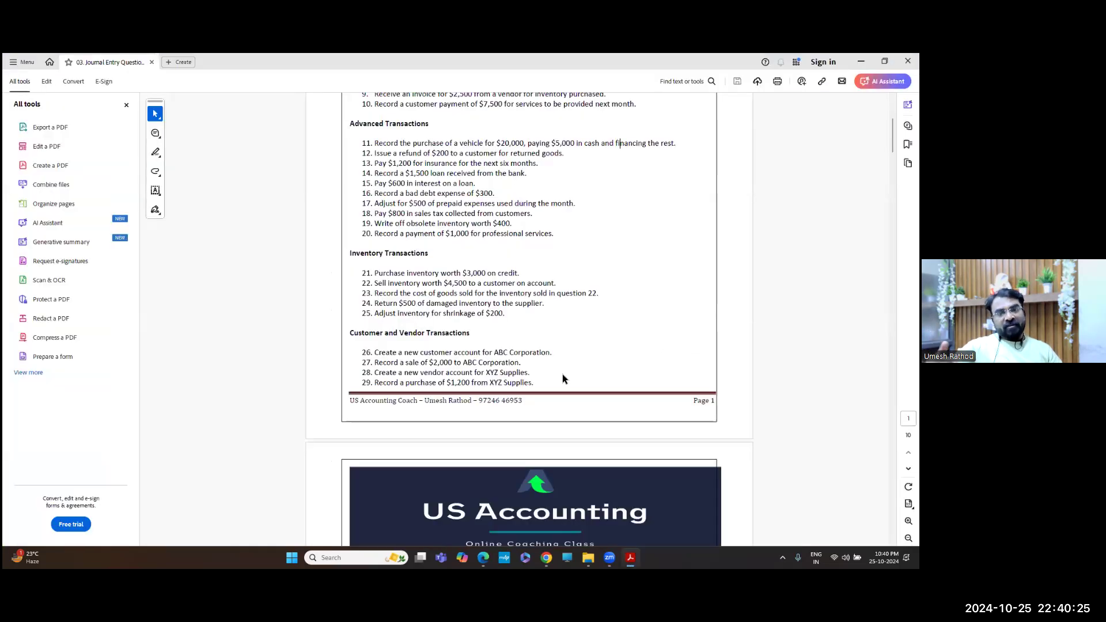